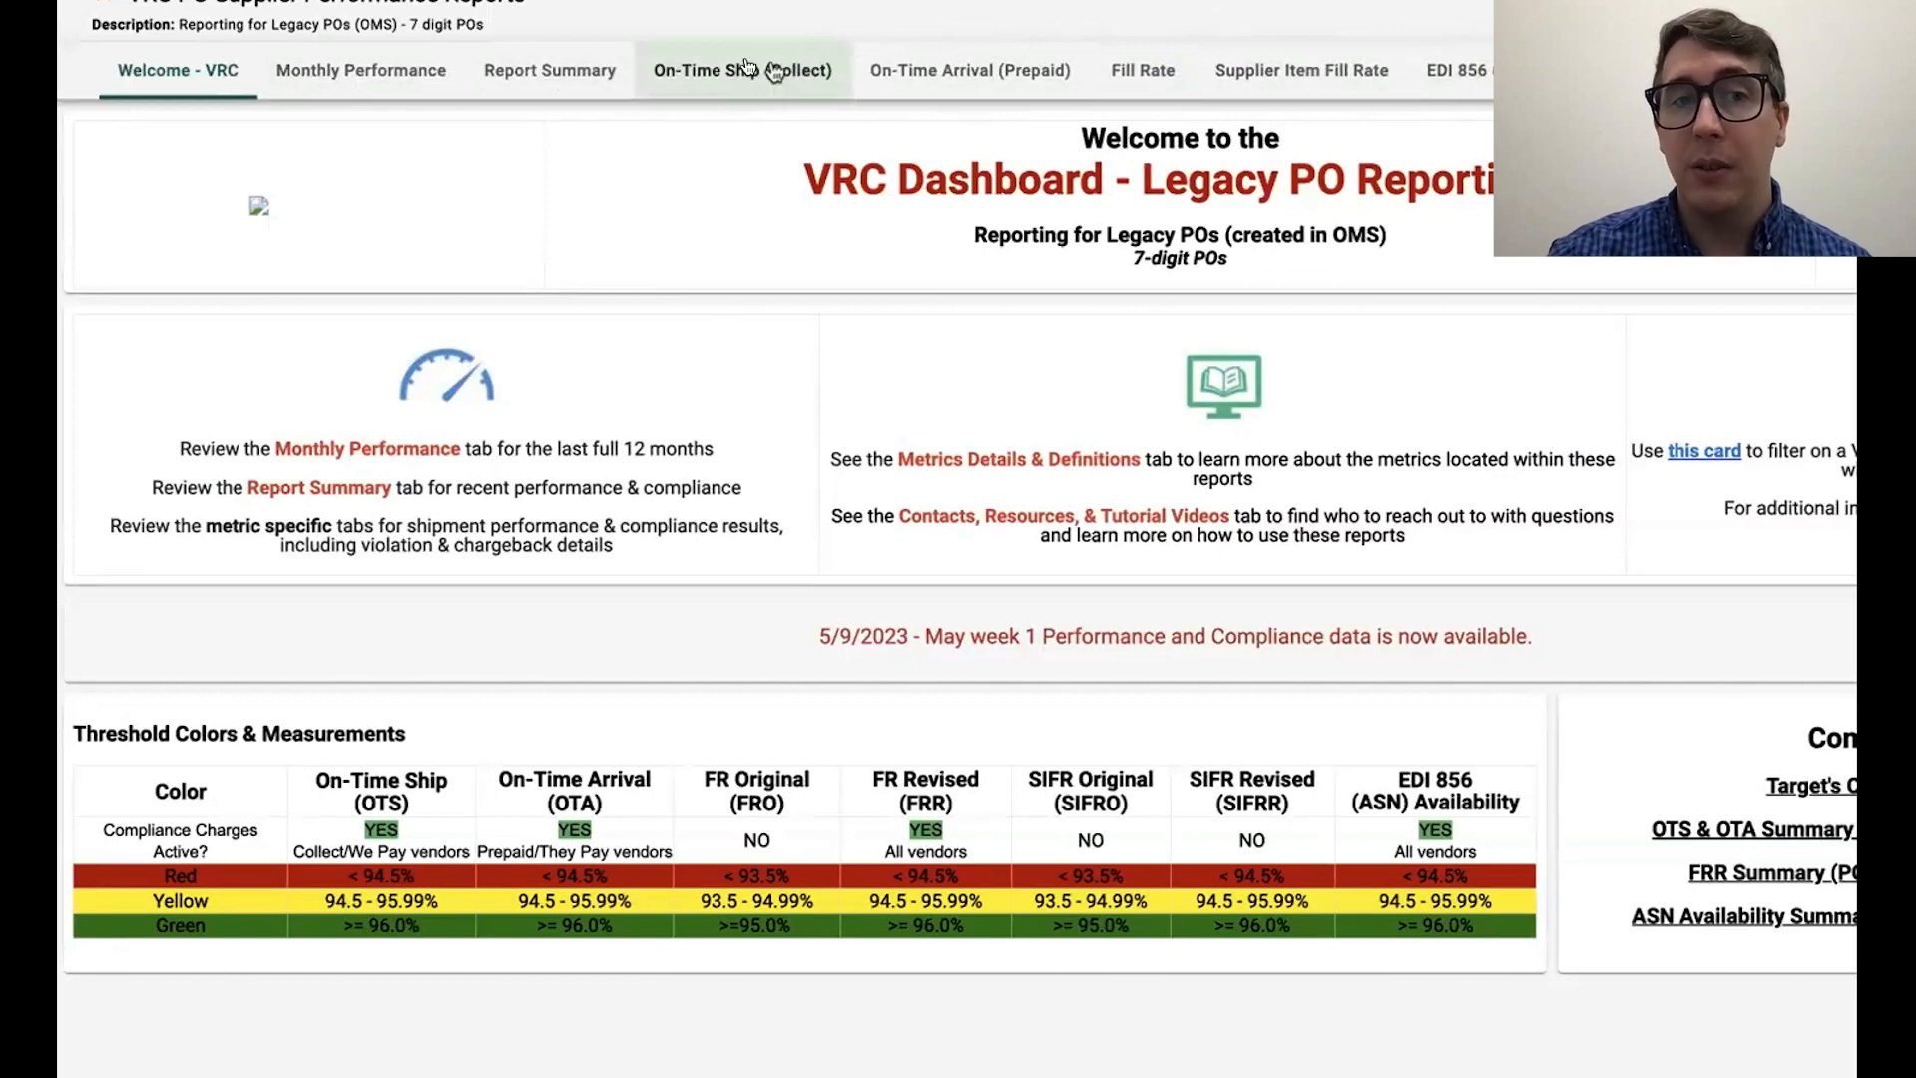
Step: Open the On-Time Ship (Collect) reports and view the performance trend chart by measured week
{"action": "left_click", "coordinate": [751, 68]}
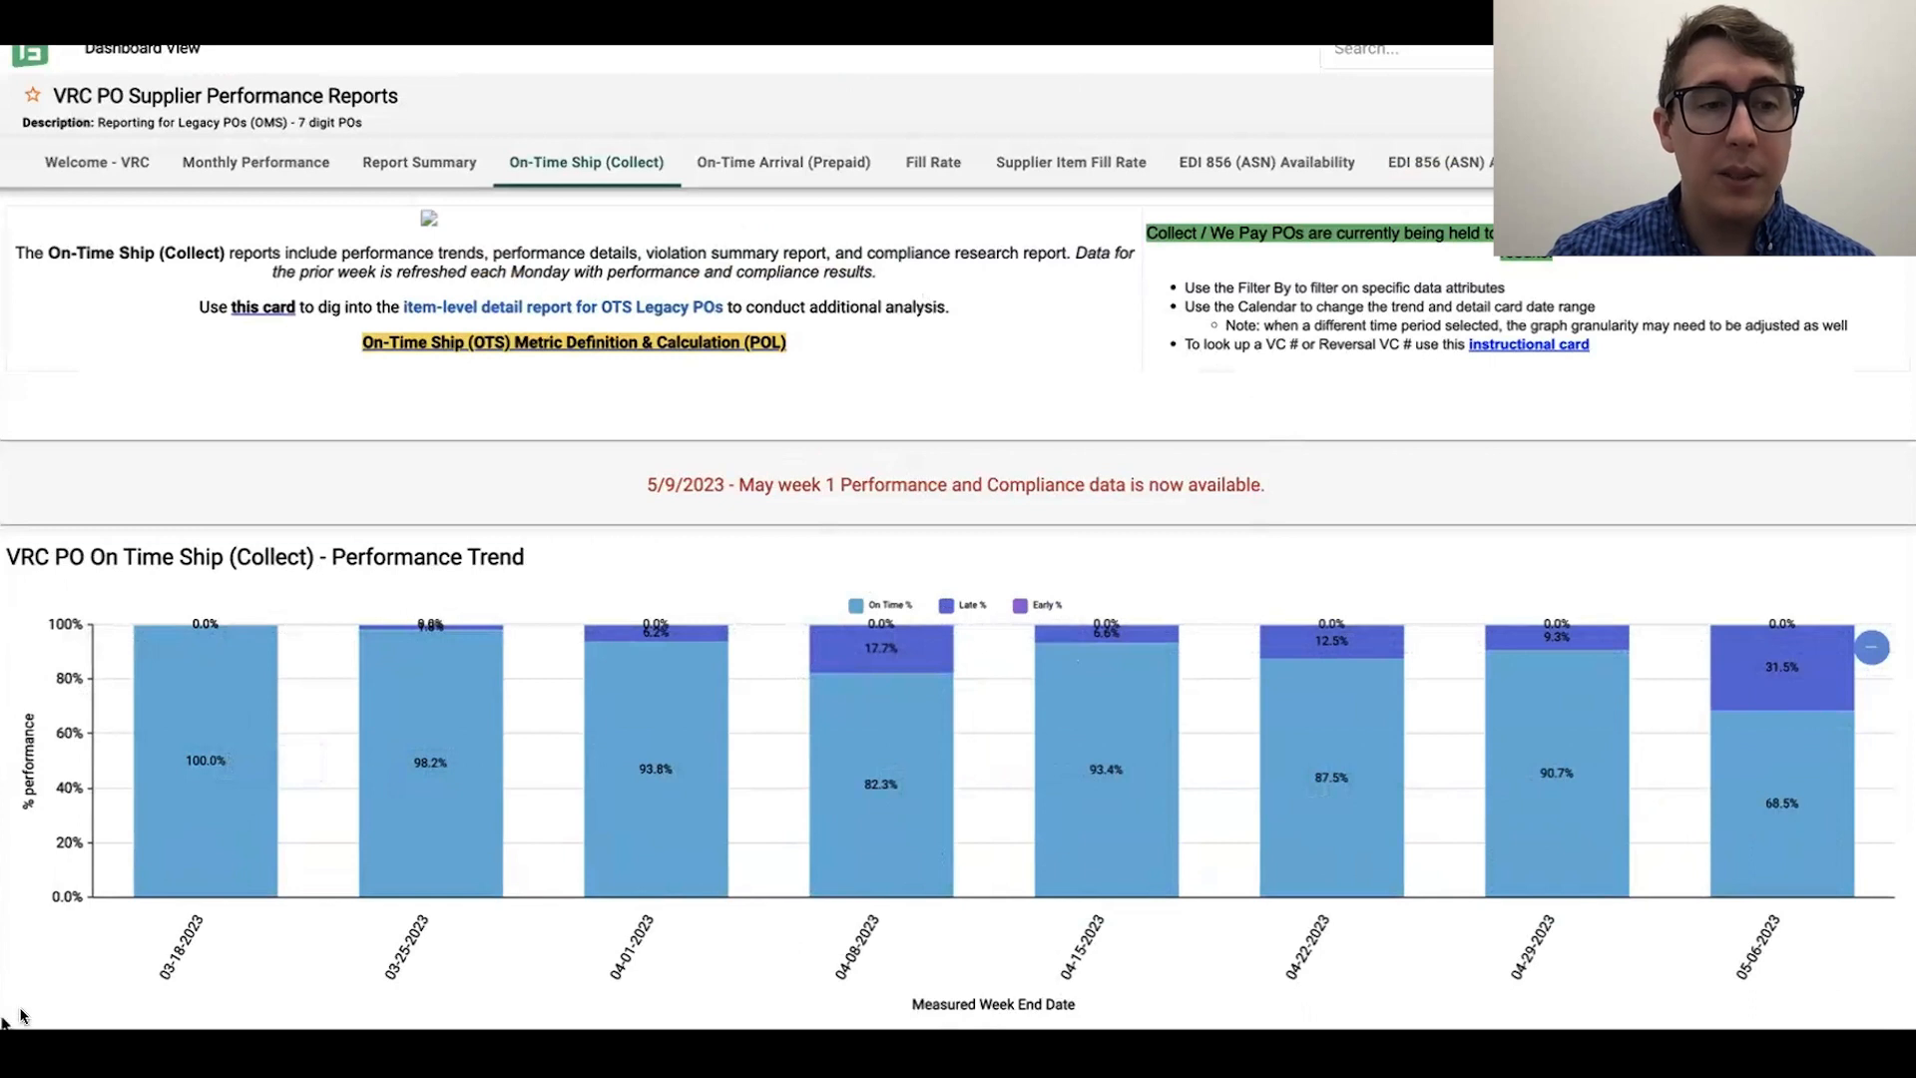
{"action": "left_click_drag", "start_coordinate": [20, 1017], "coordinate": [52, 1014]}
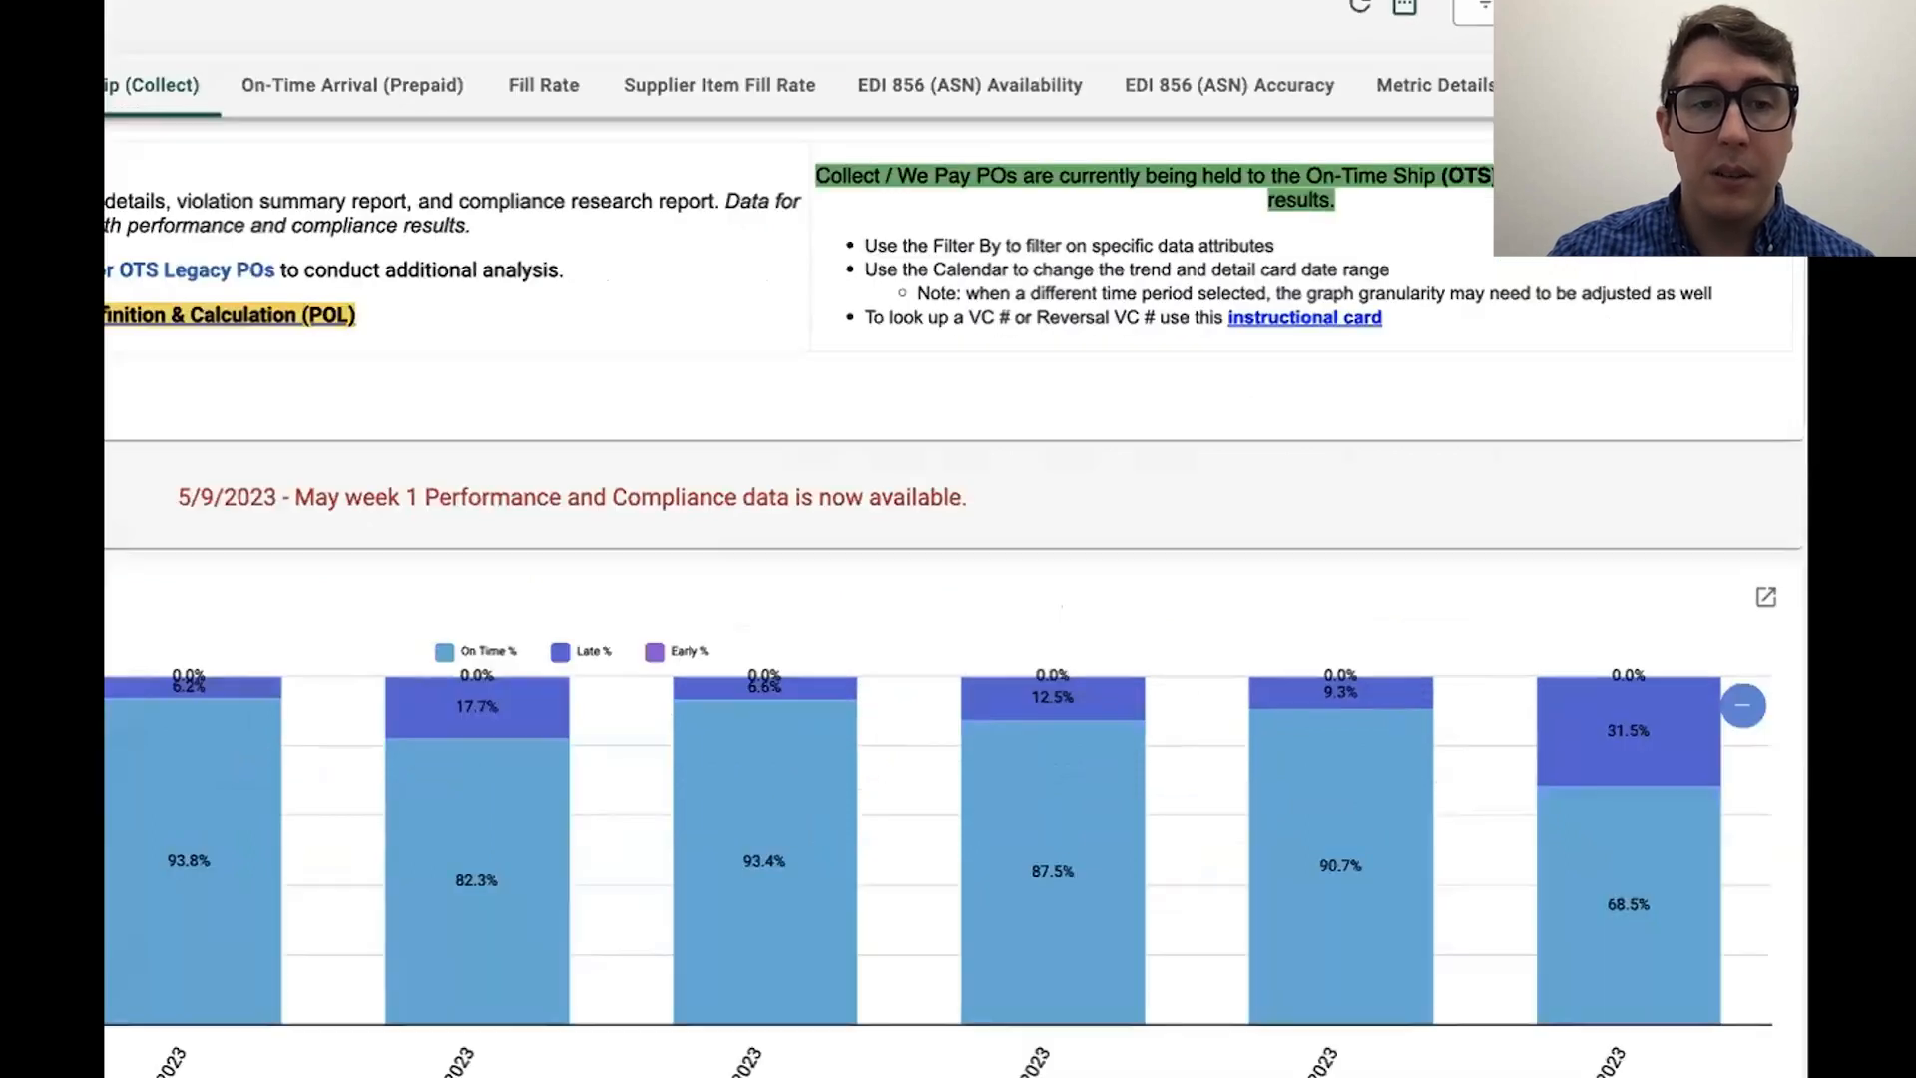
{"action": "scroll", "coordinate": [957, 539], "scroll_direction": "down", "scroll_amount": 4}
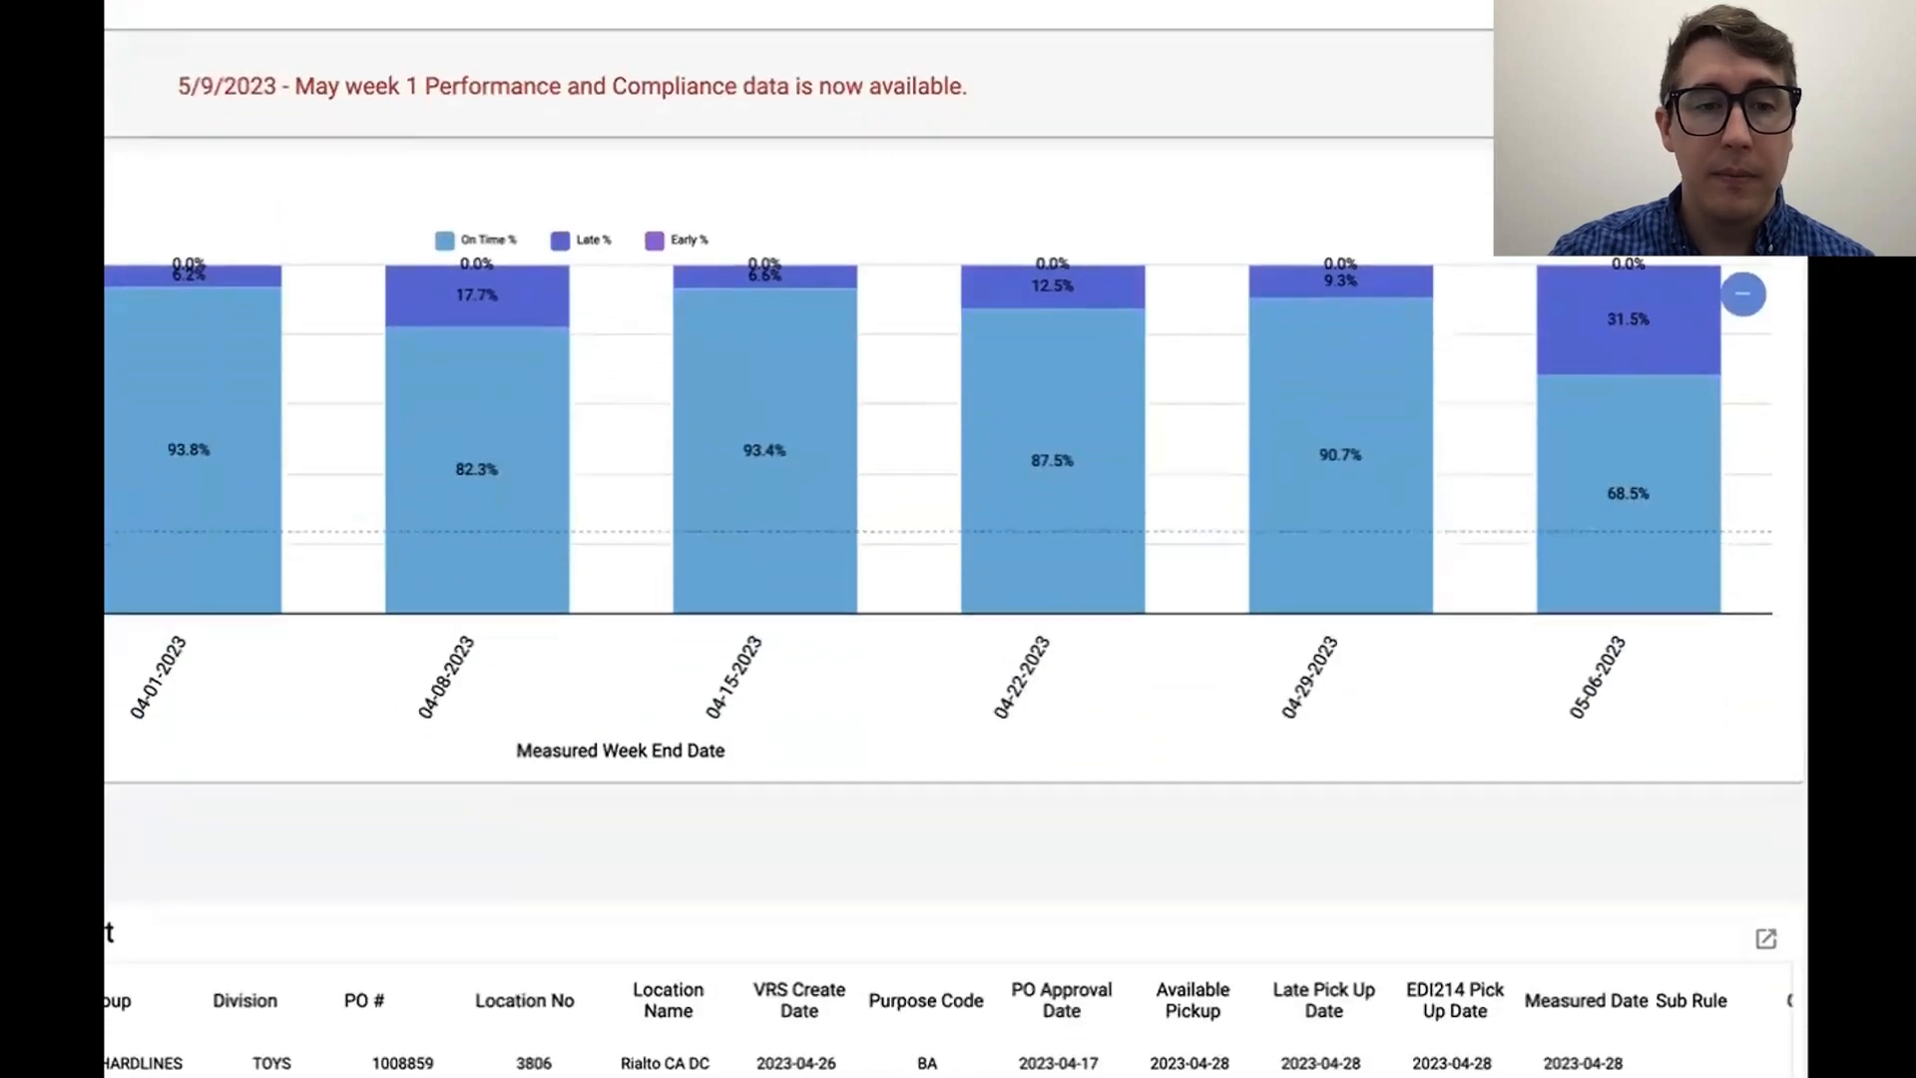
Step: Look through the Performance Detail, Violation Summary and Compliance Research reports below the trend chart
{"action": "scroll", "coordinate": [956, 538], "scroll_direction": "down", "scroll_amount": 3}
{"action": "scroll", "coordinate": [956, 899], "scroll_direction": "down", "scroll_amount": 2}
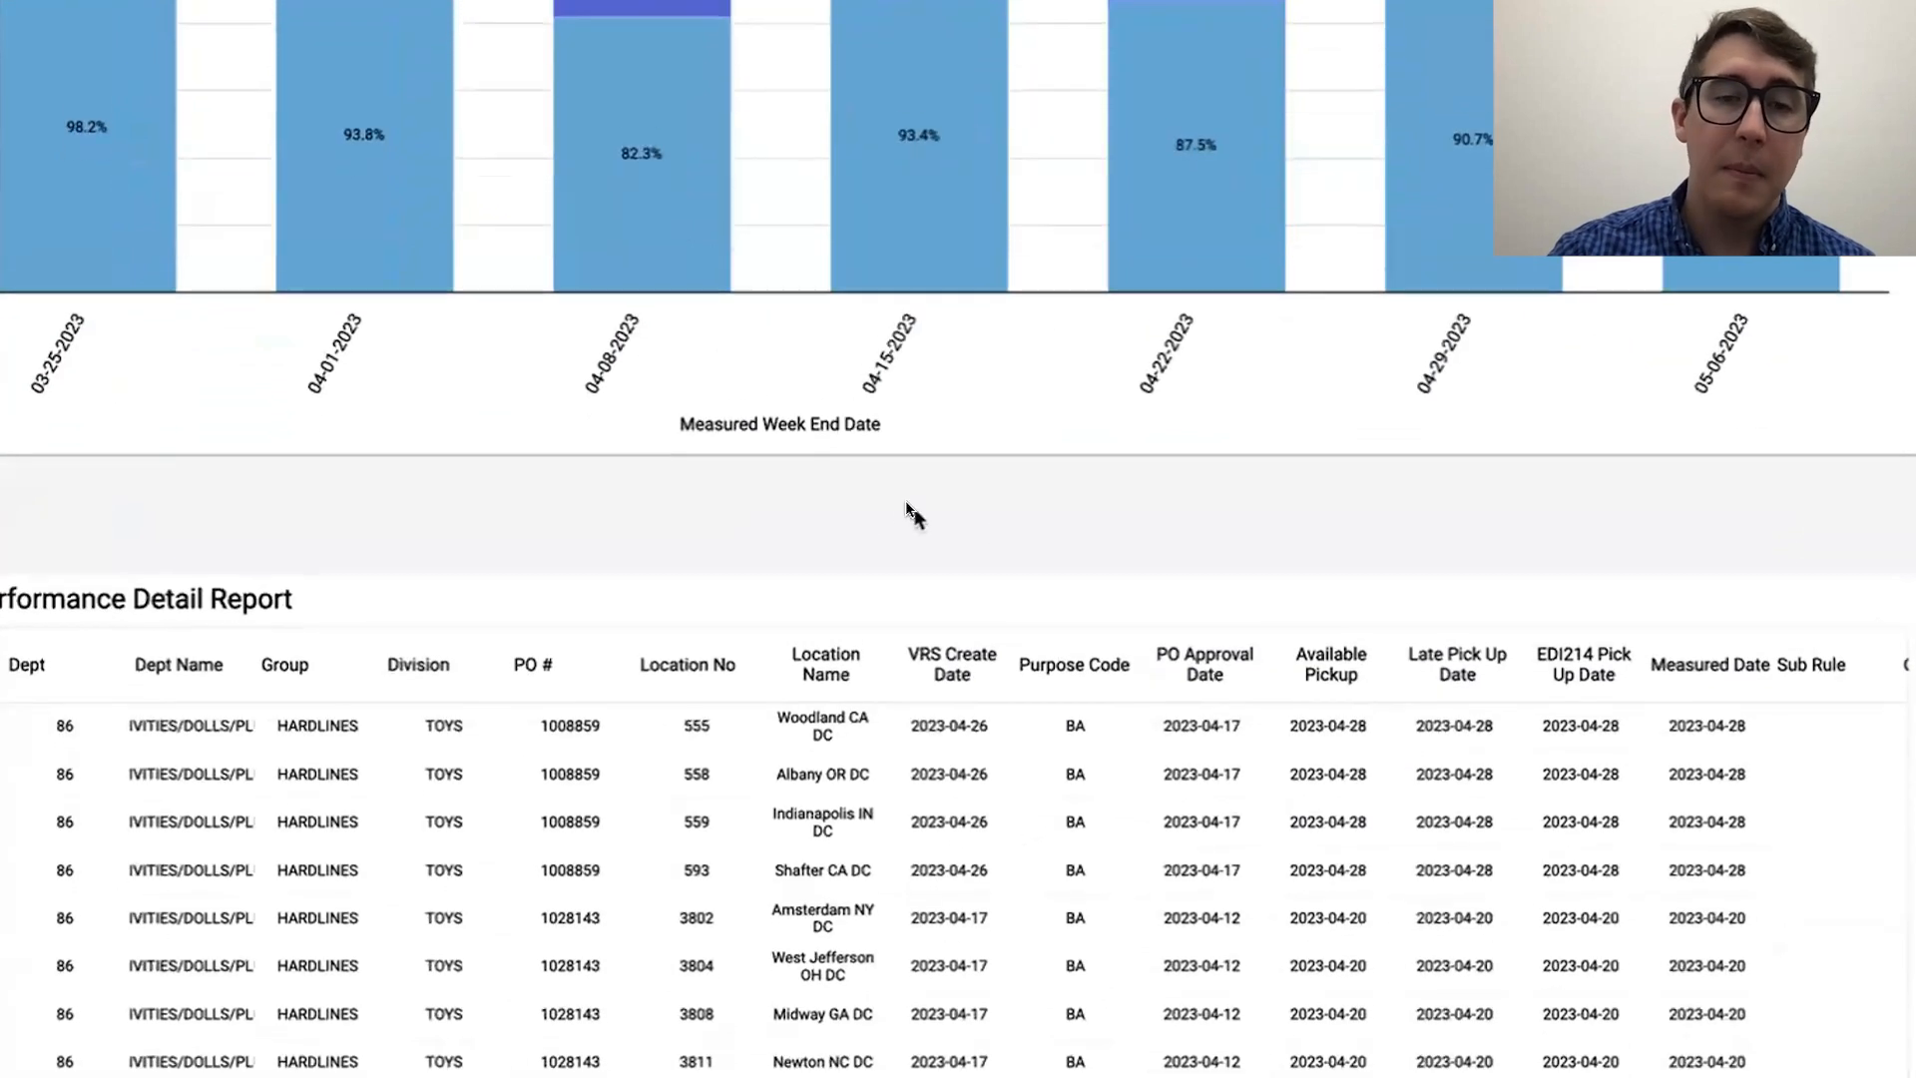
{"action": "scroll", "coordinate": [906, 509], "scroll_direction": "down", "scroll_amount": 1}
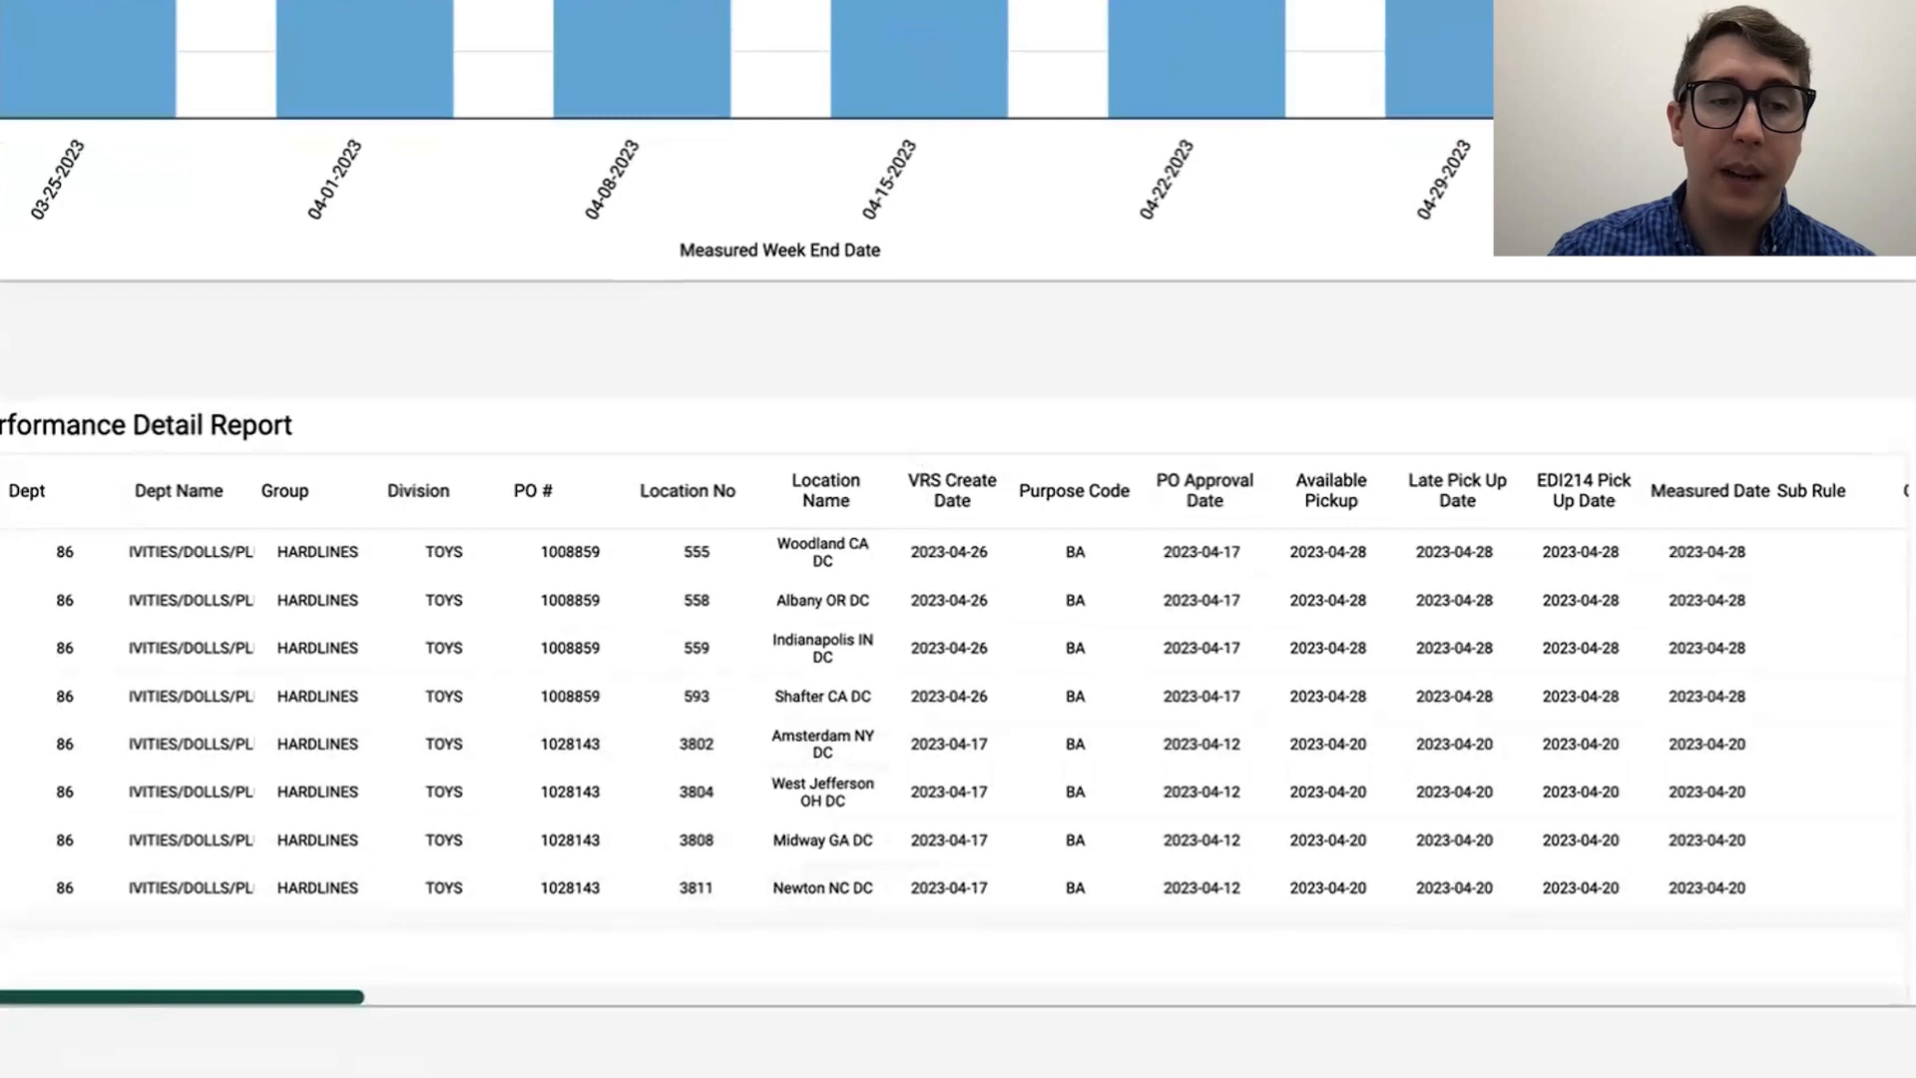
{"action": "scroll", "coordinate": [141, 1058], "scroll_direction": "down", "scroll_amount": 3}
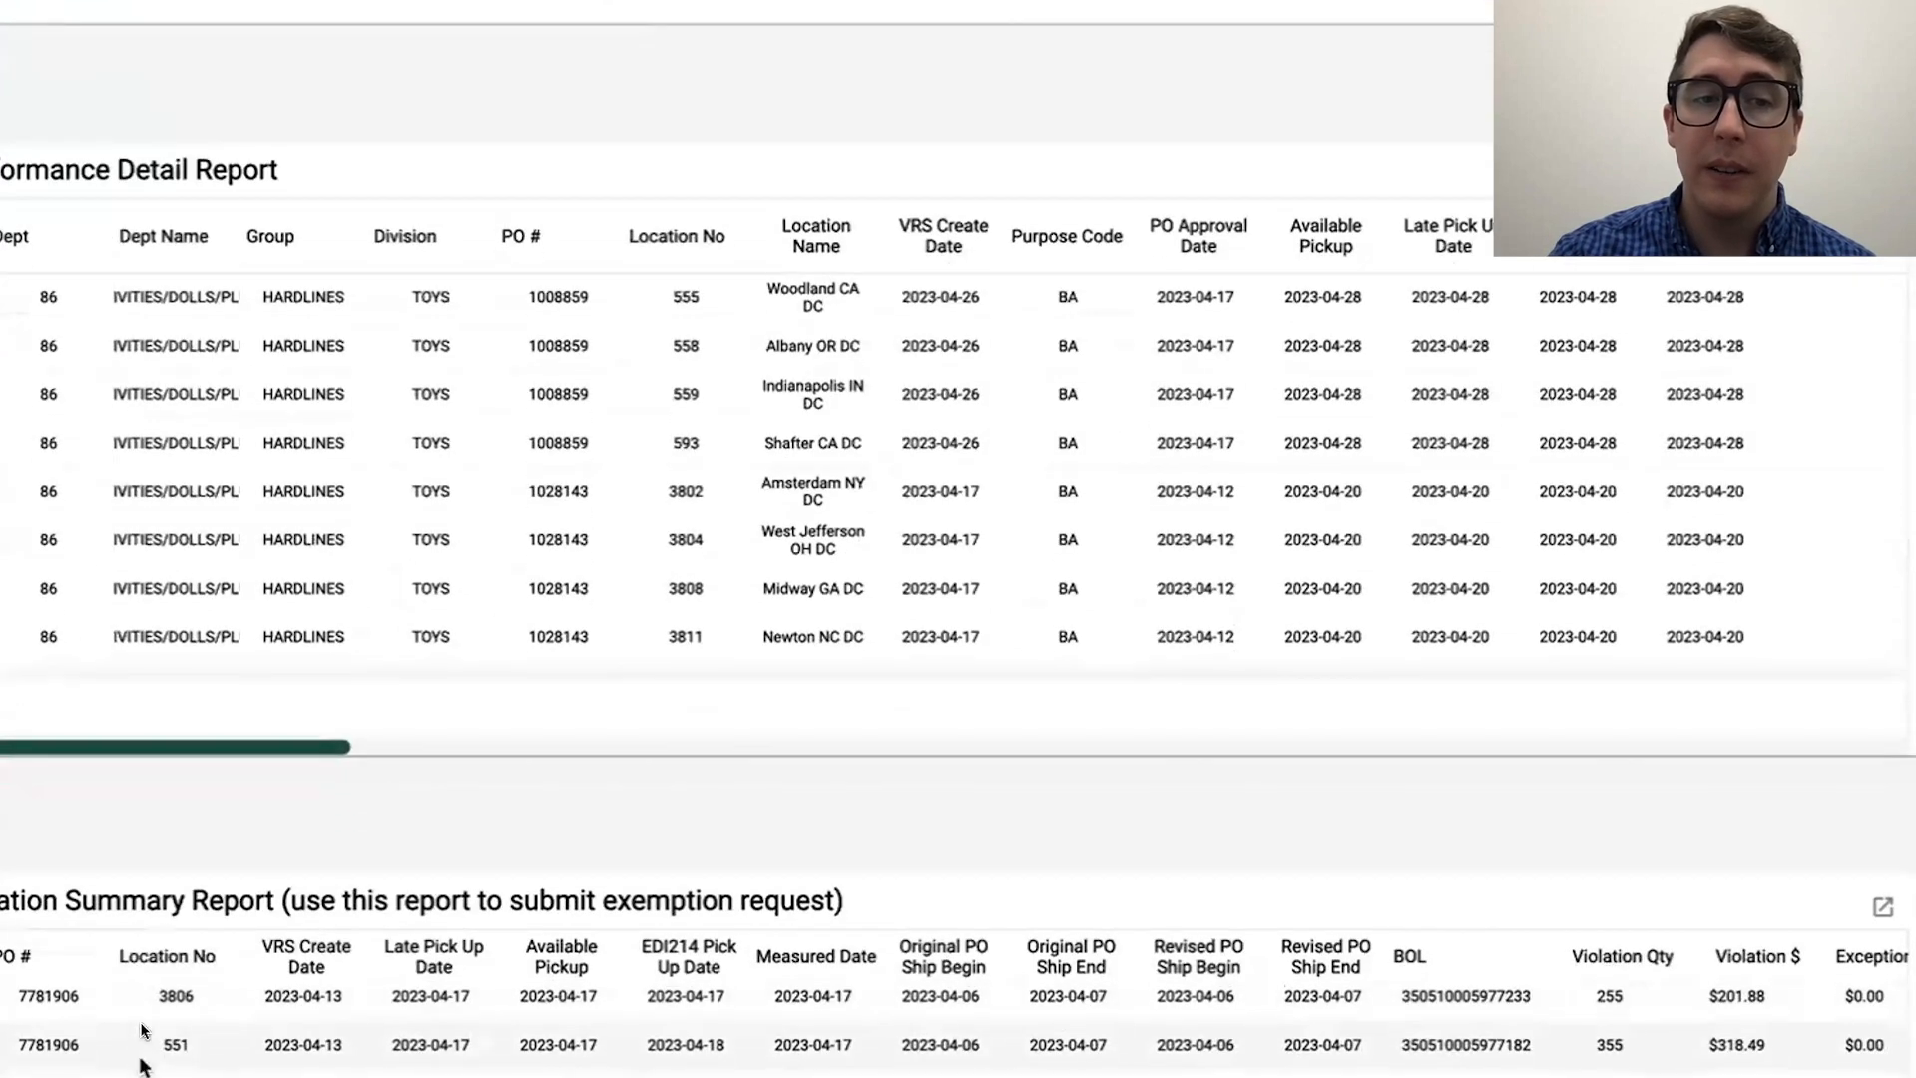
{"action": "scroll", "coordinate": [255, 758], "scroll_direction": "down", "scroll_amount": 4}
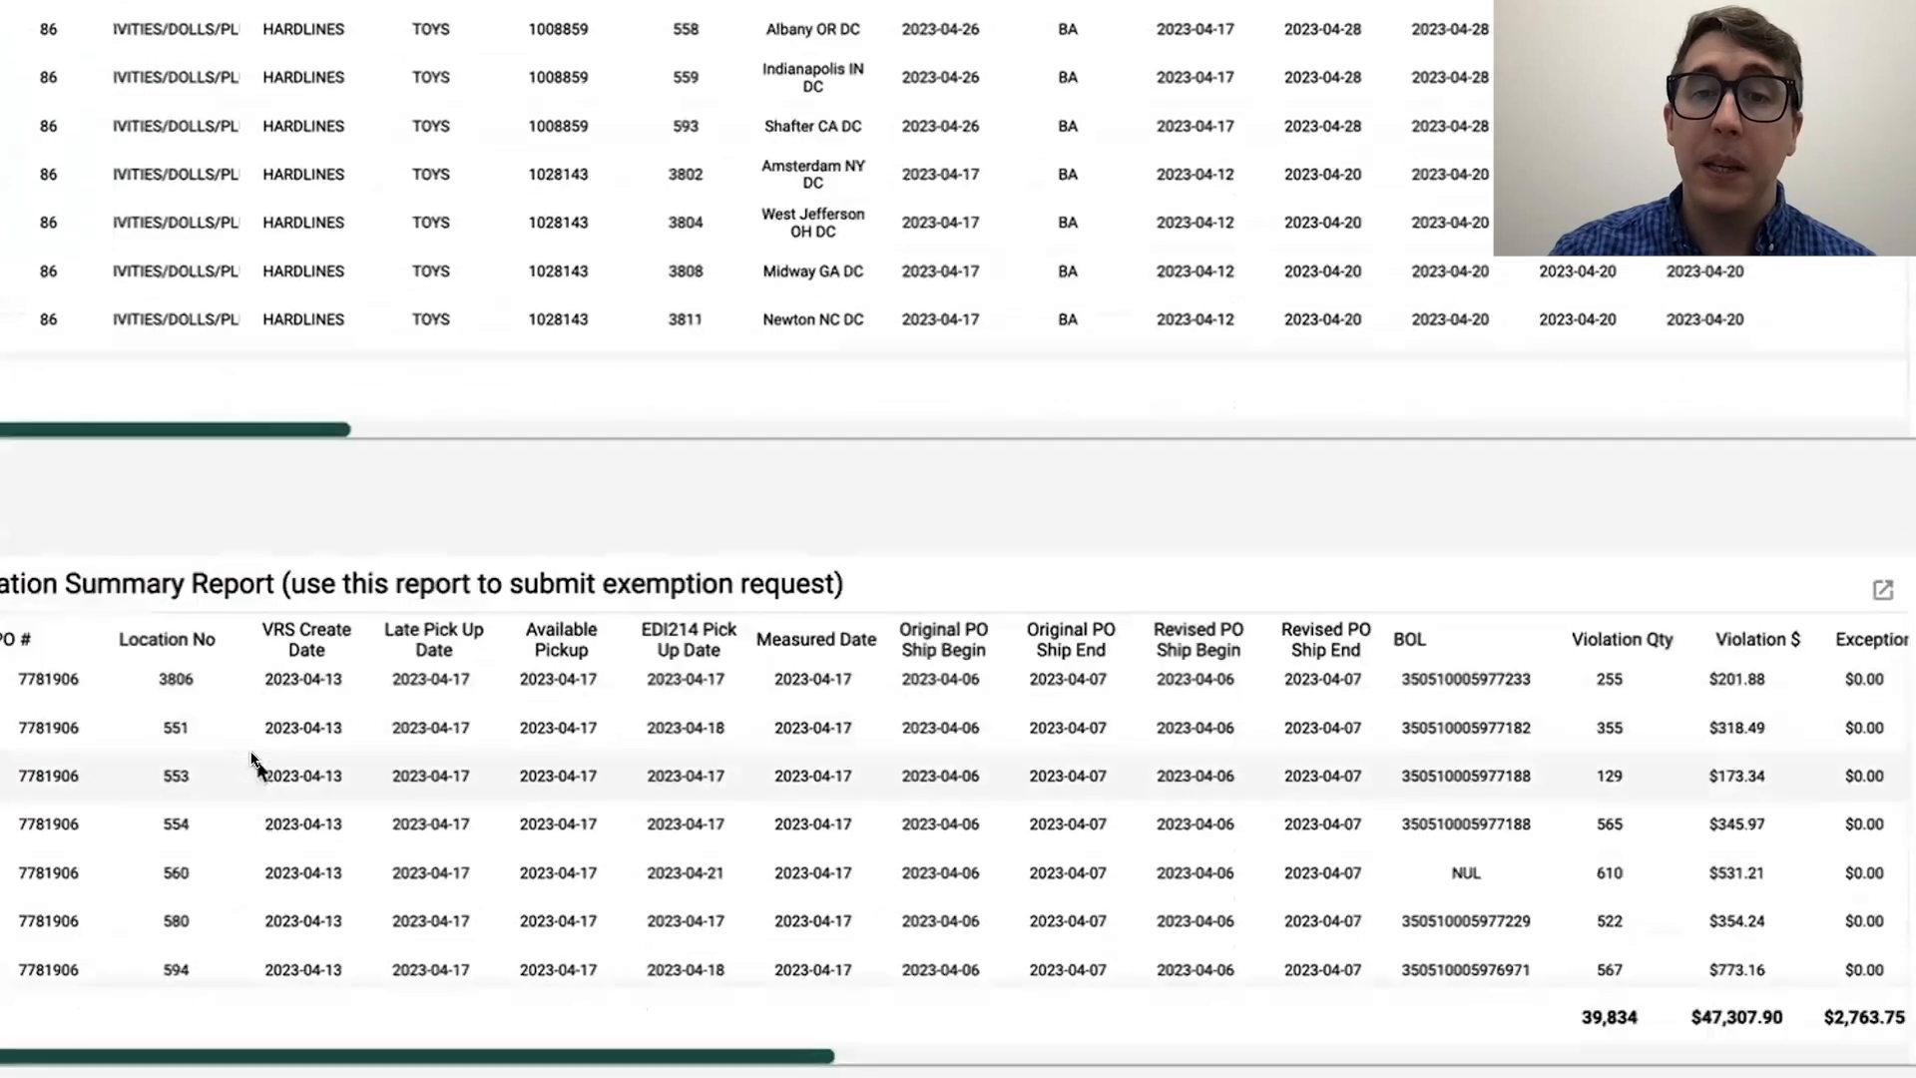
{"action": "scroll", "coordinate": [253, 758], "scroll_direction": "down", "scroll_amount": 1}
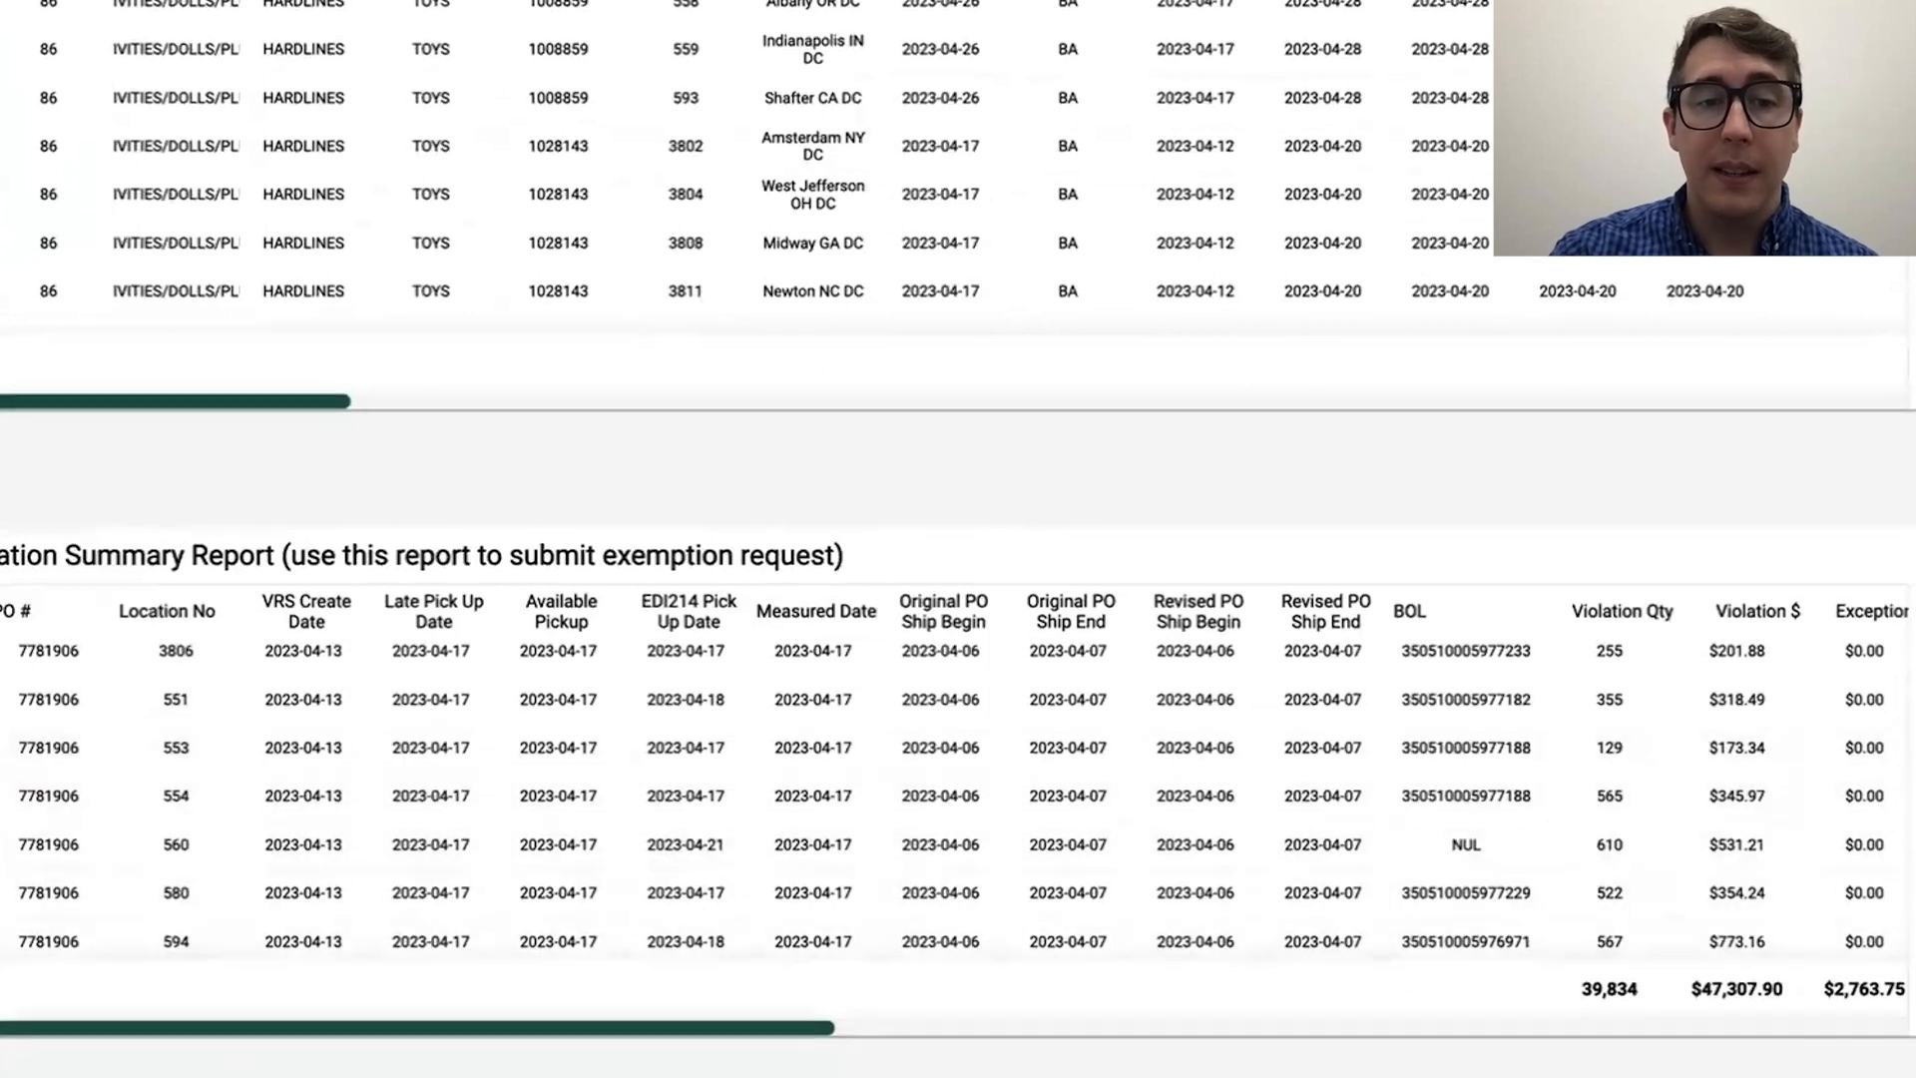
{"action": "scroll", "coordinate": [275, 1033], "scroll_direction": "down", "scroll_amount": 2}
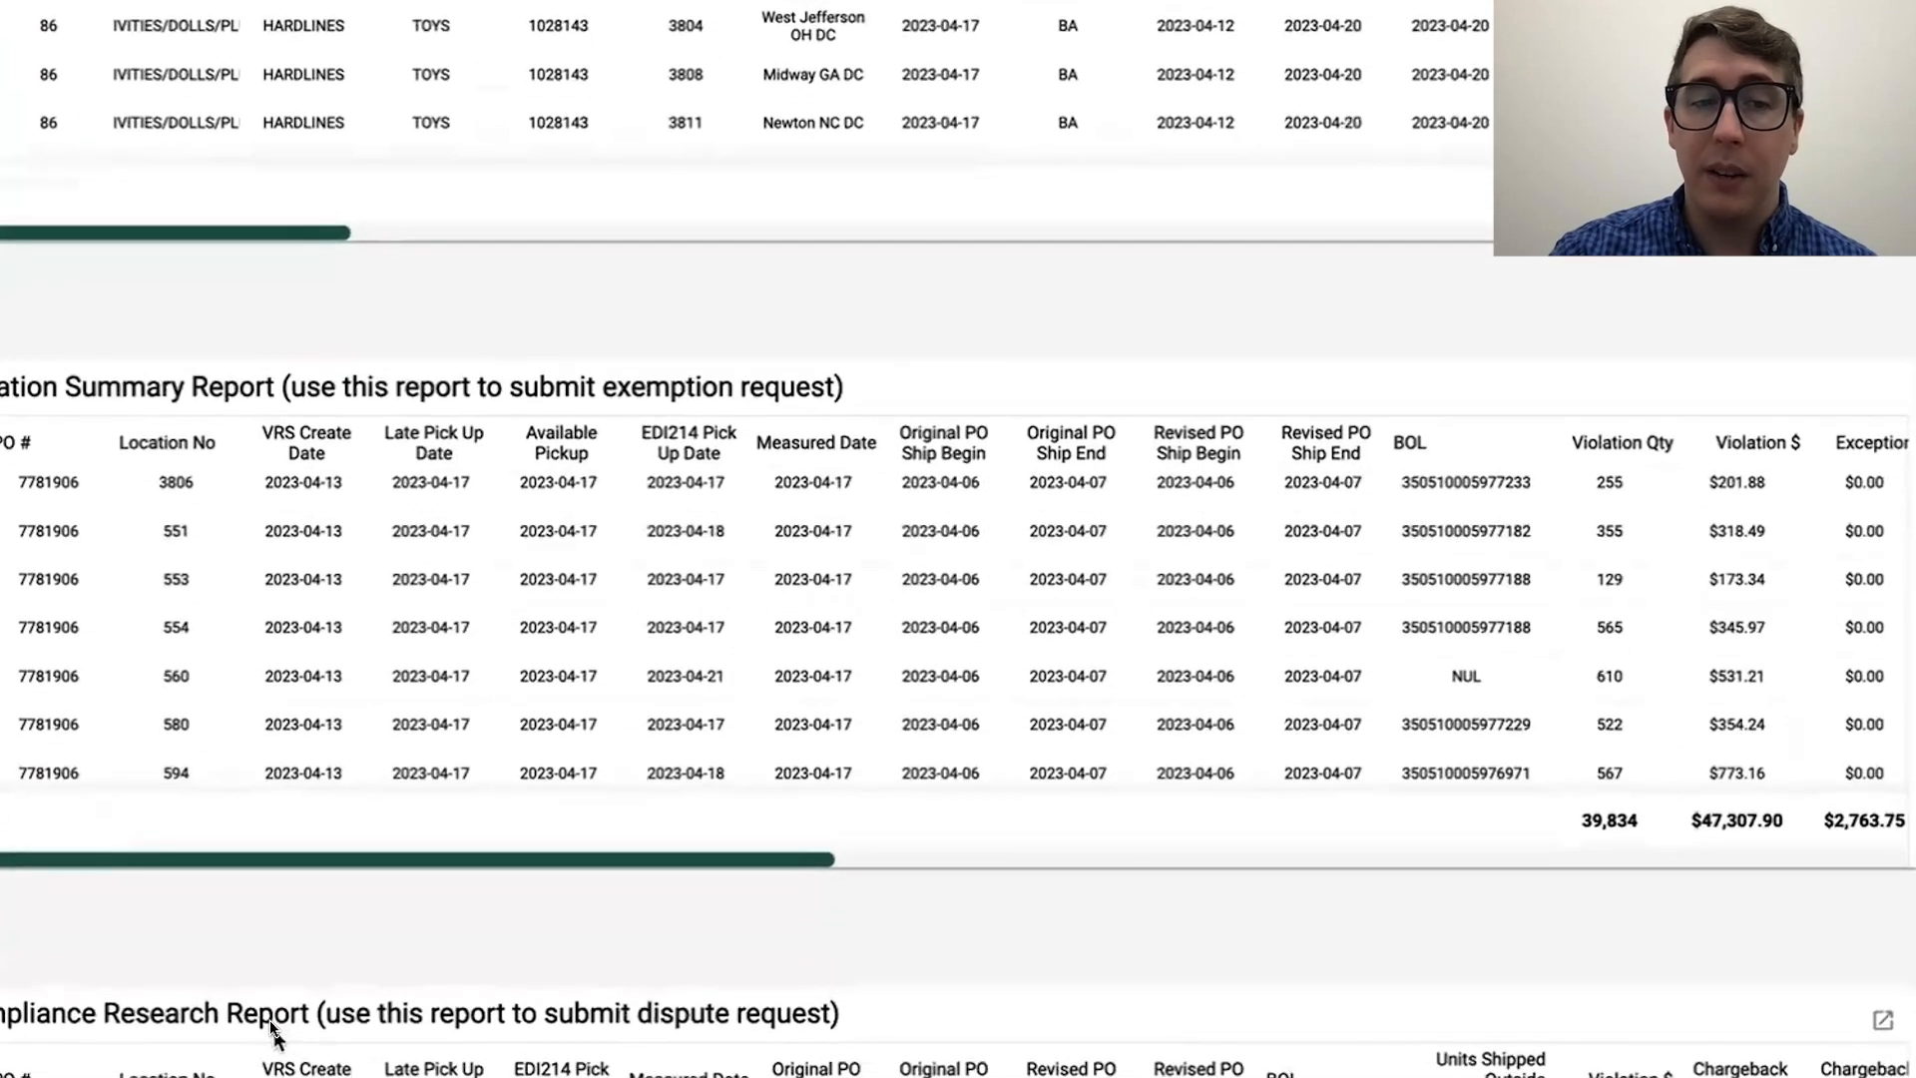
{"action": "scroll", "coordinate": [354, 956], "scroll_direction": "down", "scroll_amount": 3}
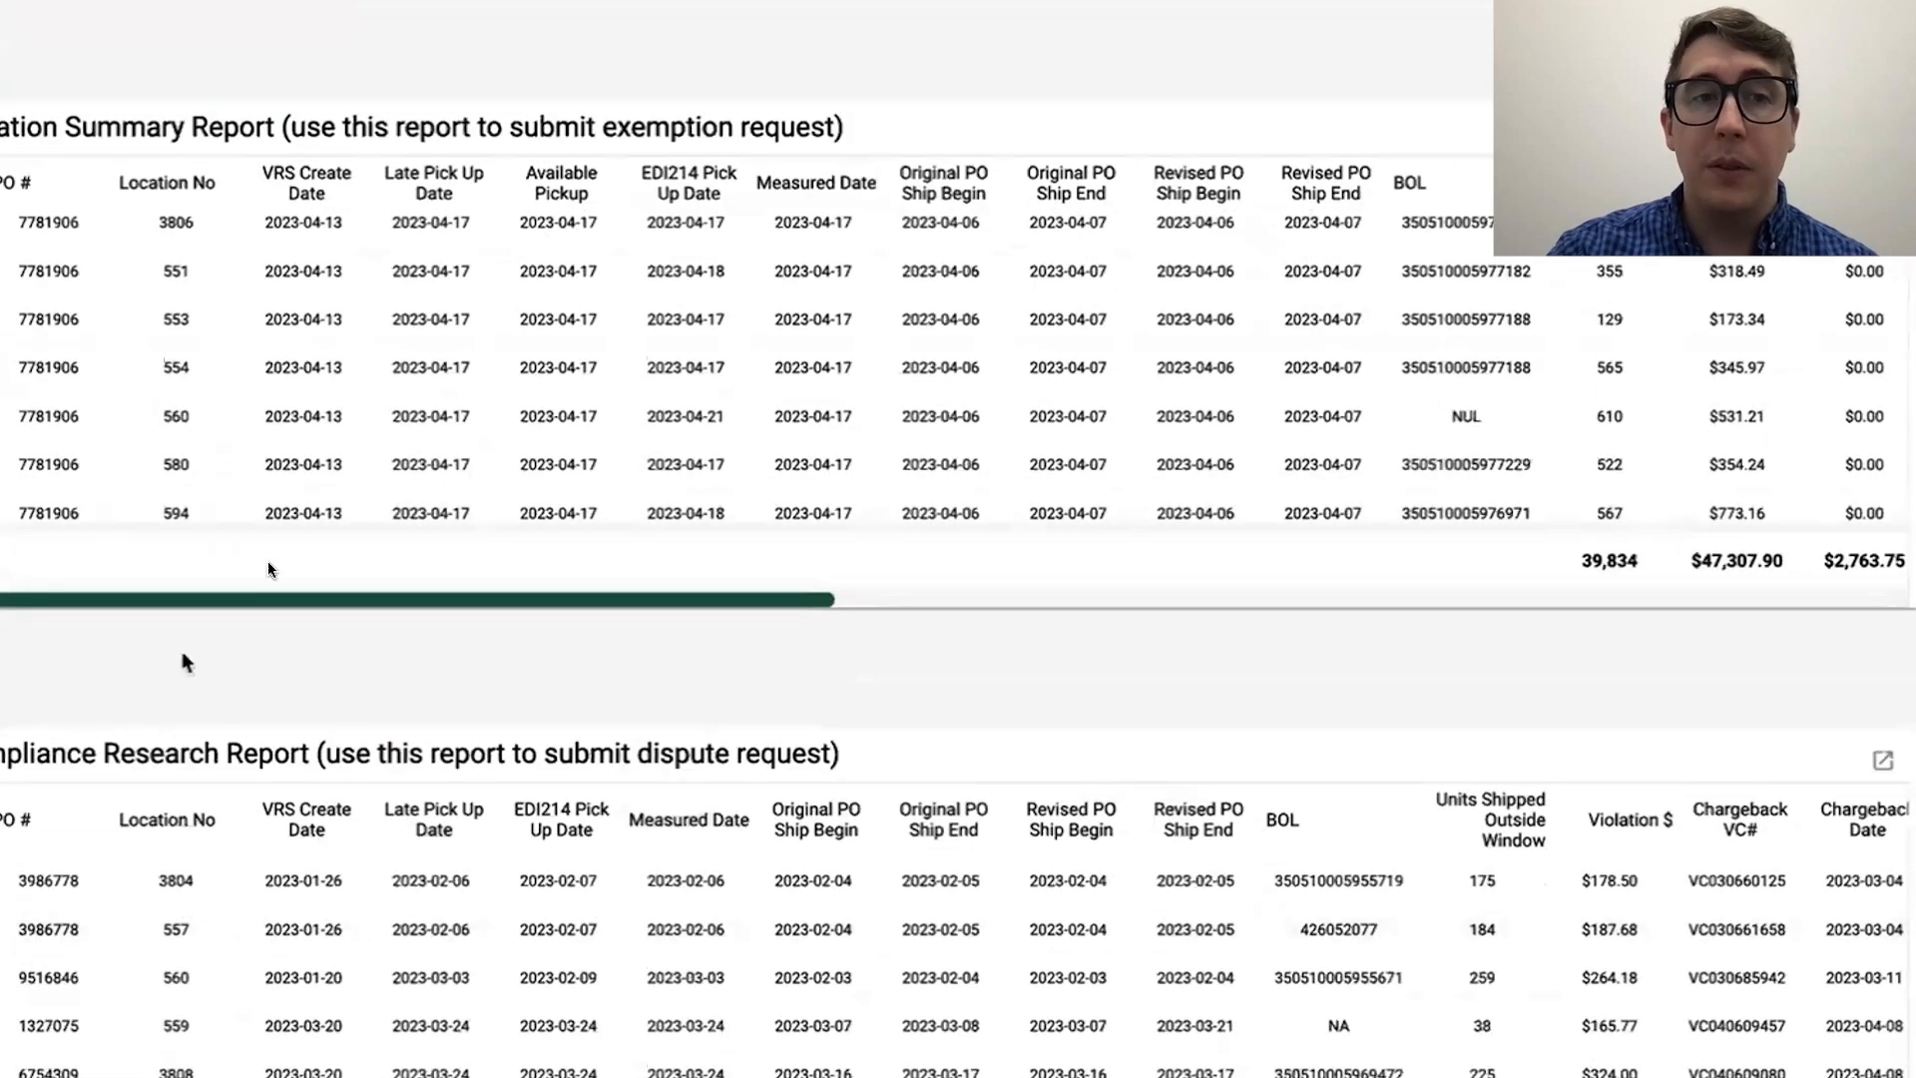
Step: Go back over the rows of the Performance Detail Report and the Violation Summary Report
{"action": "scroll", "coordinate": [220, 634], "scroll_direction": "up", "scroll_amount": 4}
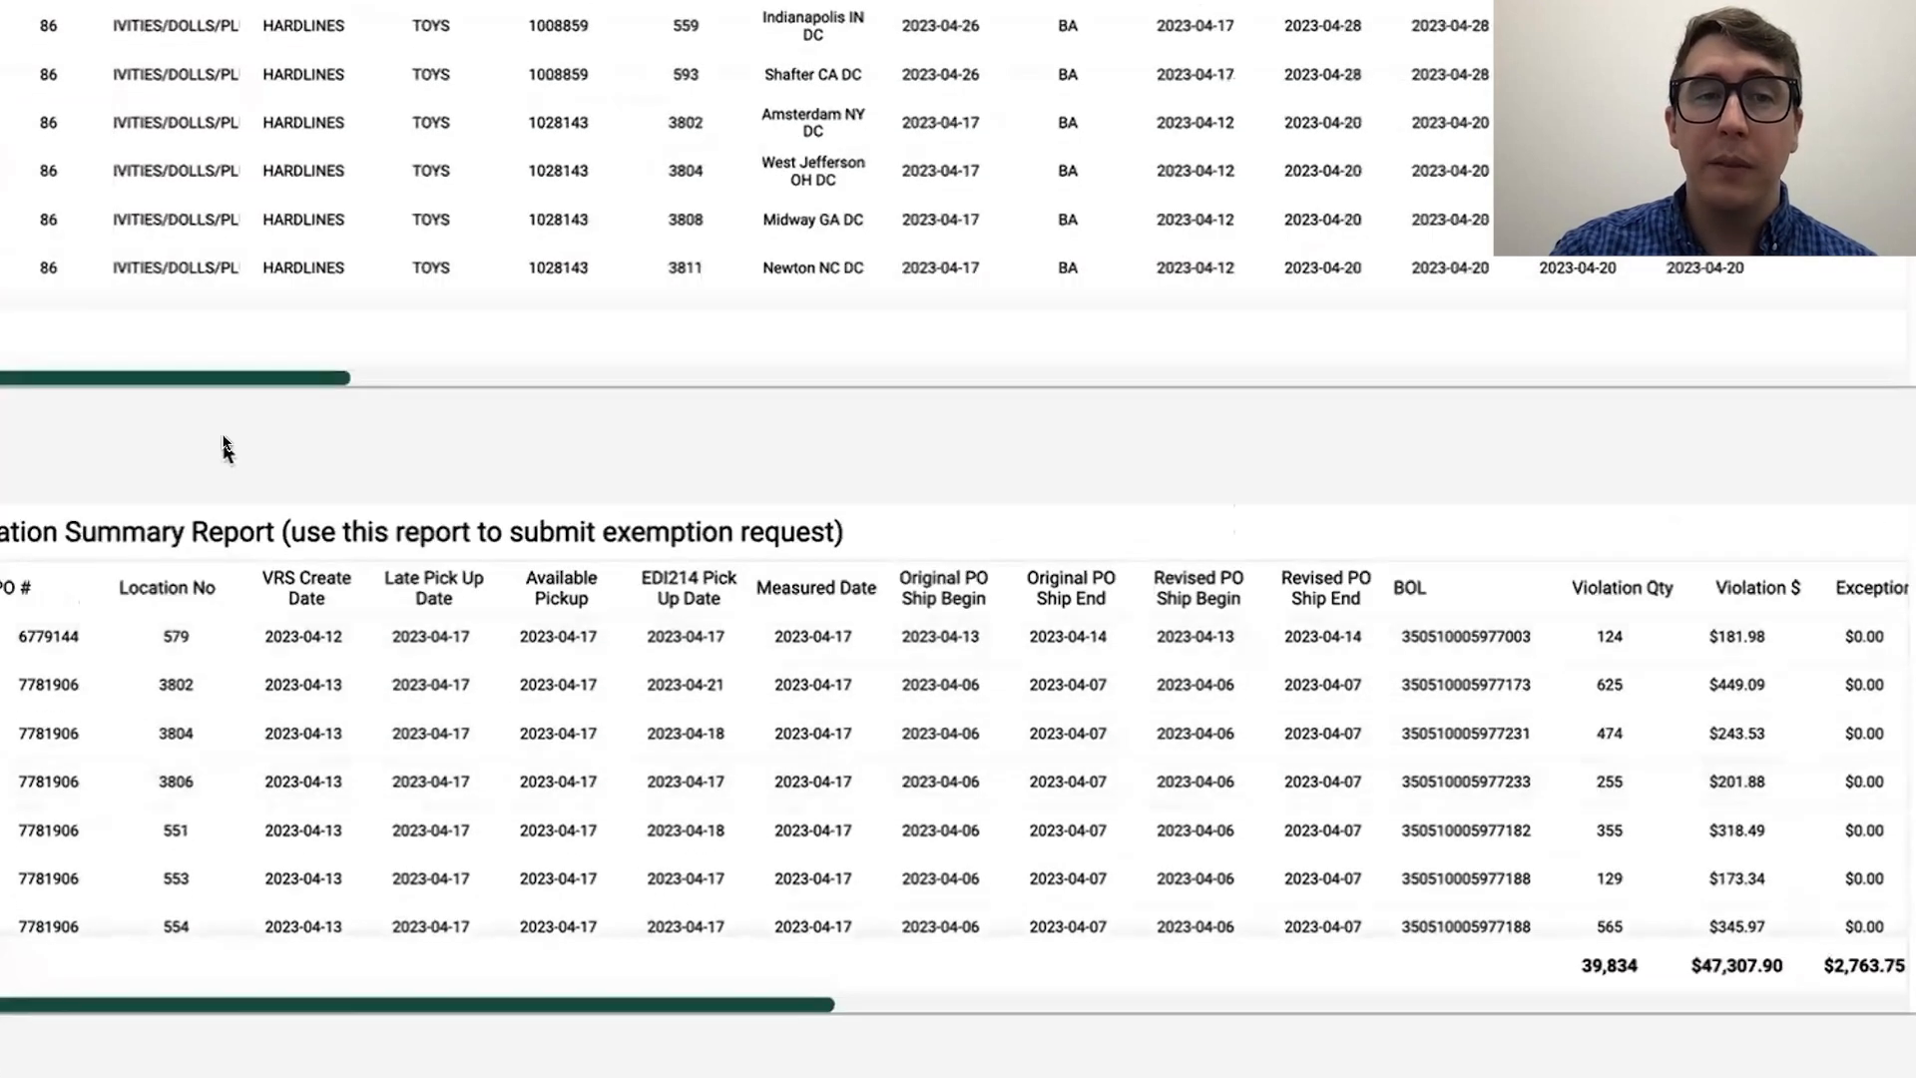
{"action": "scroll", "coordinate": [223, 445], "scroll_direction": "up", "scroll_amount": 3}
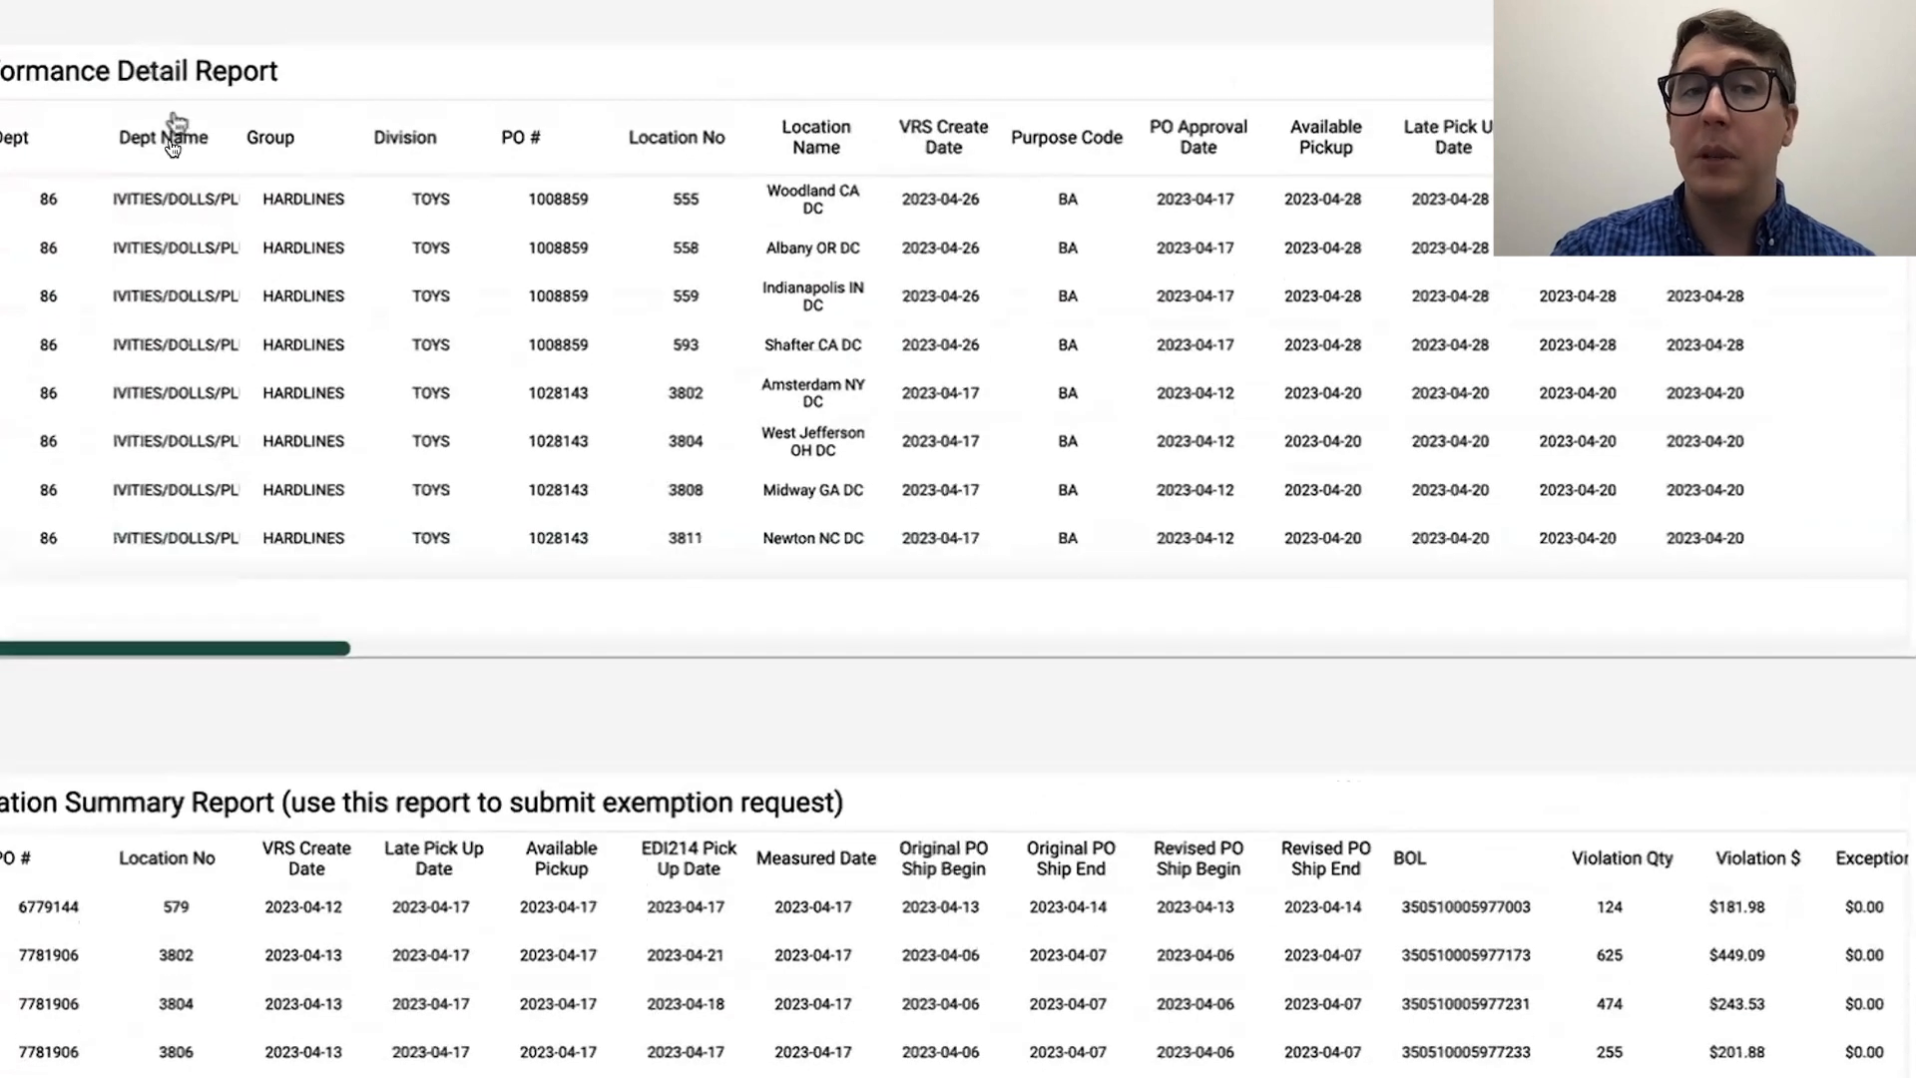
{"action": "scroll", "coordinate": [170, 299], "scroll_direction": "down", "scroll_amount": 1}
{"action": "scroll", "coordinate": [171, 213], "scroll_direction": "up", "scroll_amount": 3}
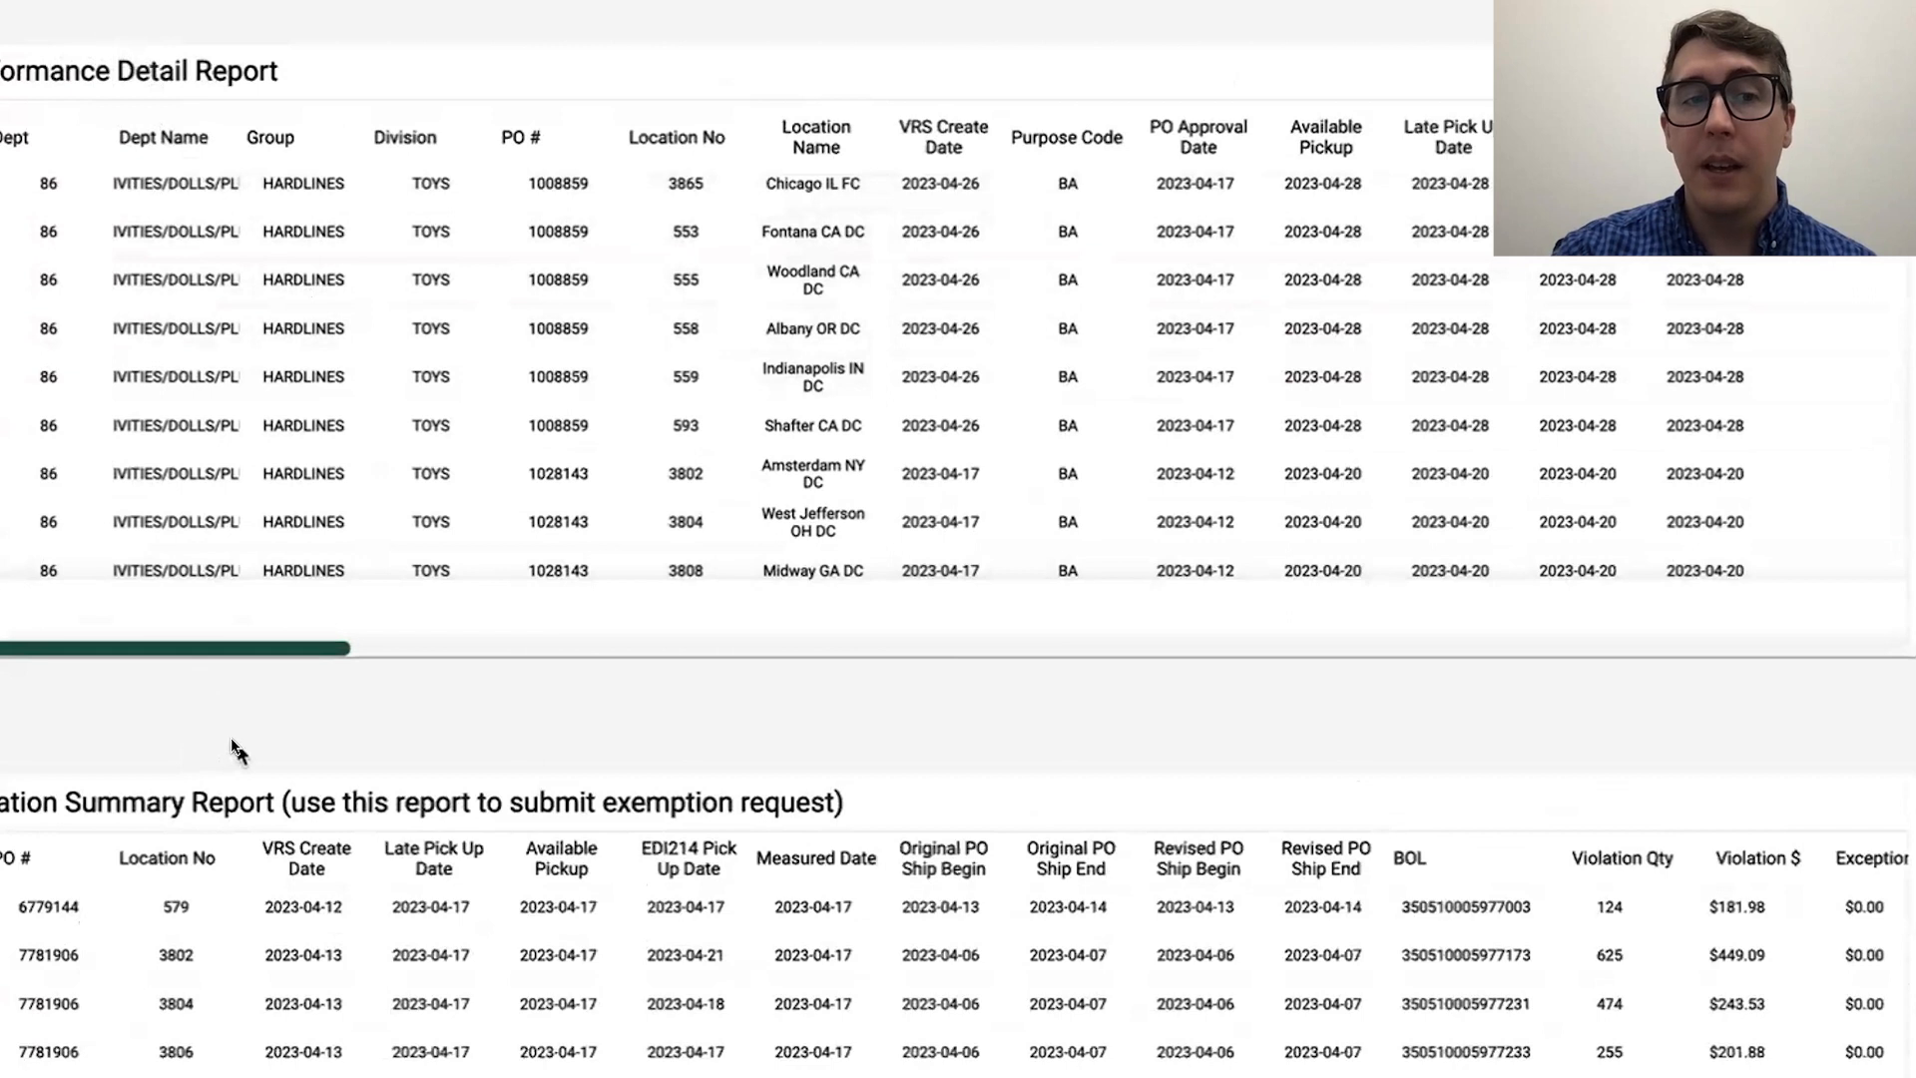
{"action": "scroll", "coordinate": [235, 751], "scroll_direction": "down", "scroll_amount": 5}
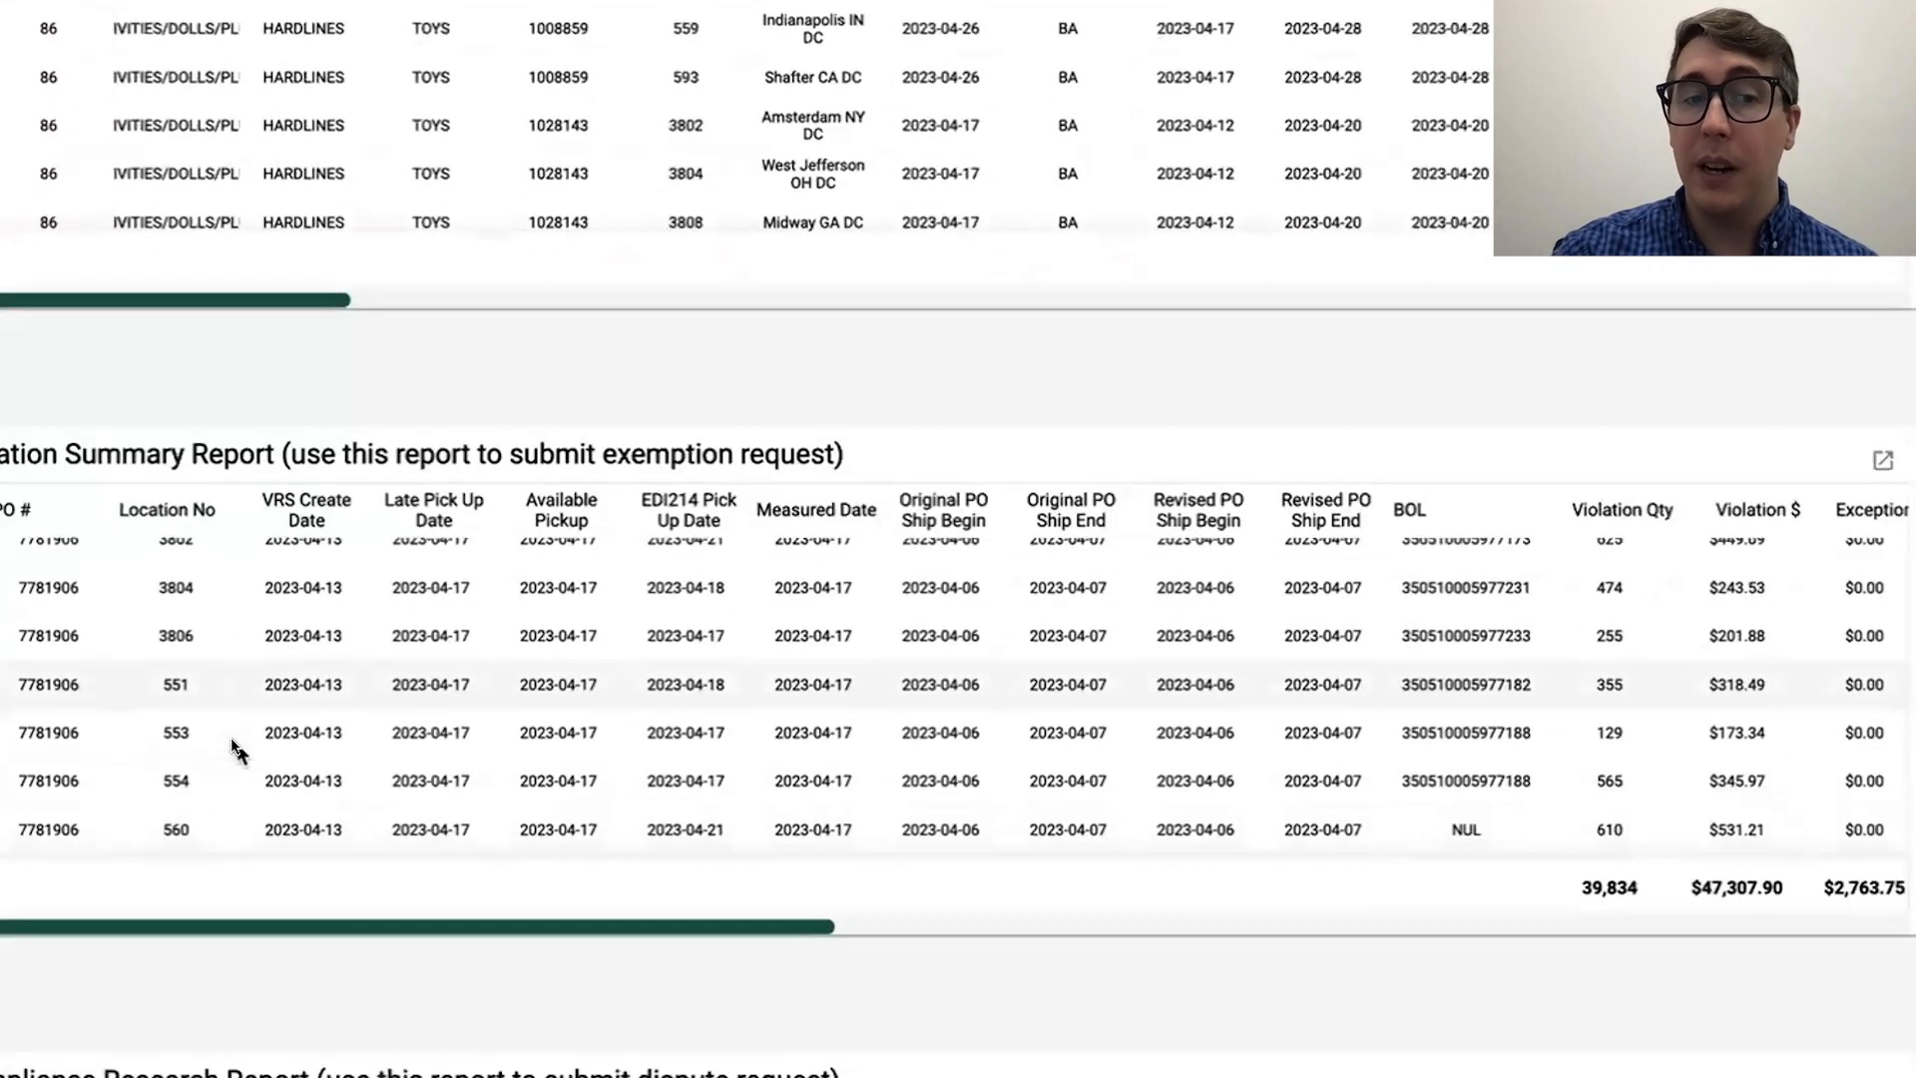
{"action": "scroll", "coordinate": [389, 754], "scroll_direction": "up", "scroll_amount": 2}
{"action": "scroll", "coordinate": [368, 938], "scroll_direction": "down", "scroll_amount": 2}
{"action": "scroll", "coordinate": [405, 611], "scroll_direction": "up", "scroll_amount": 2}
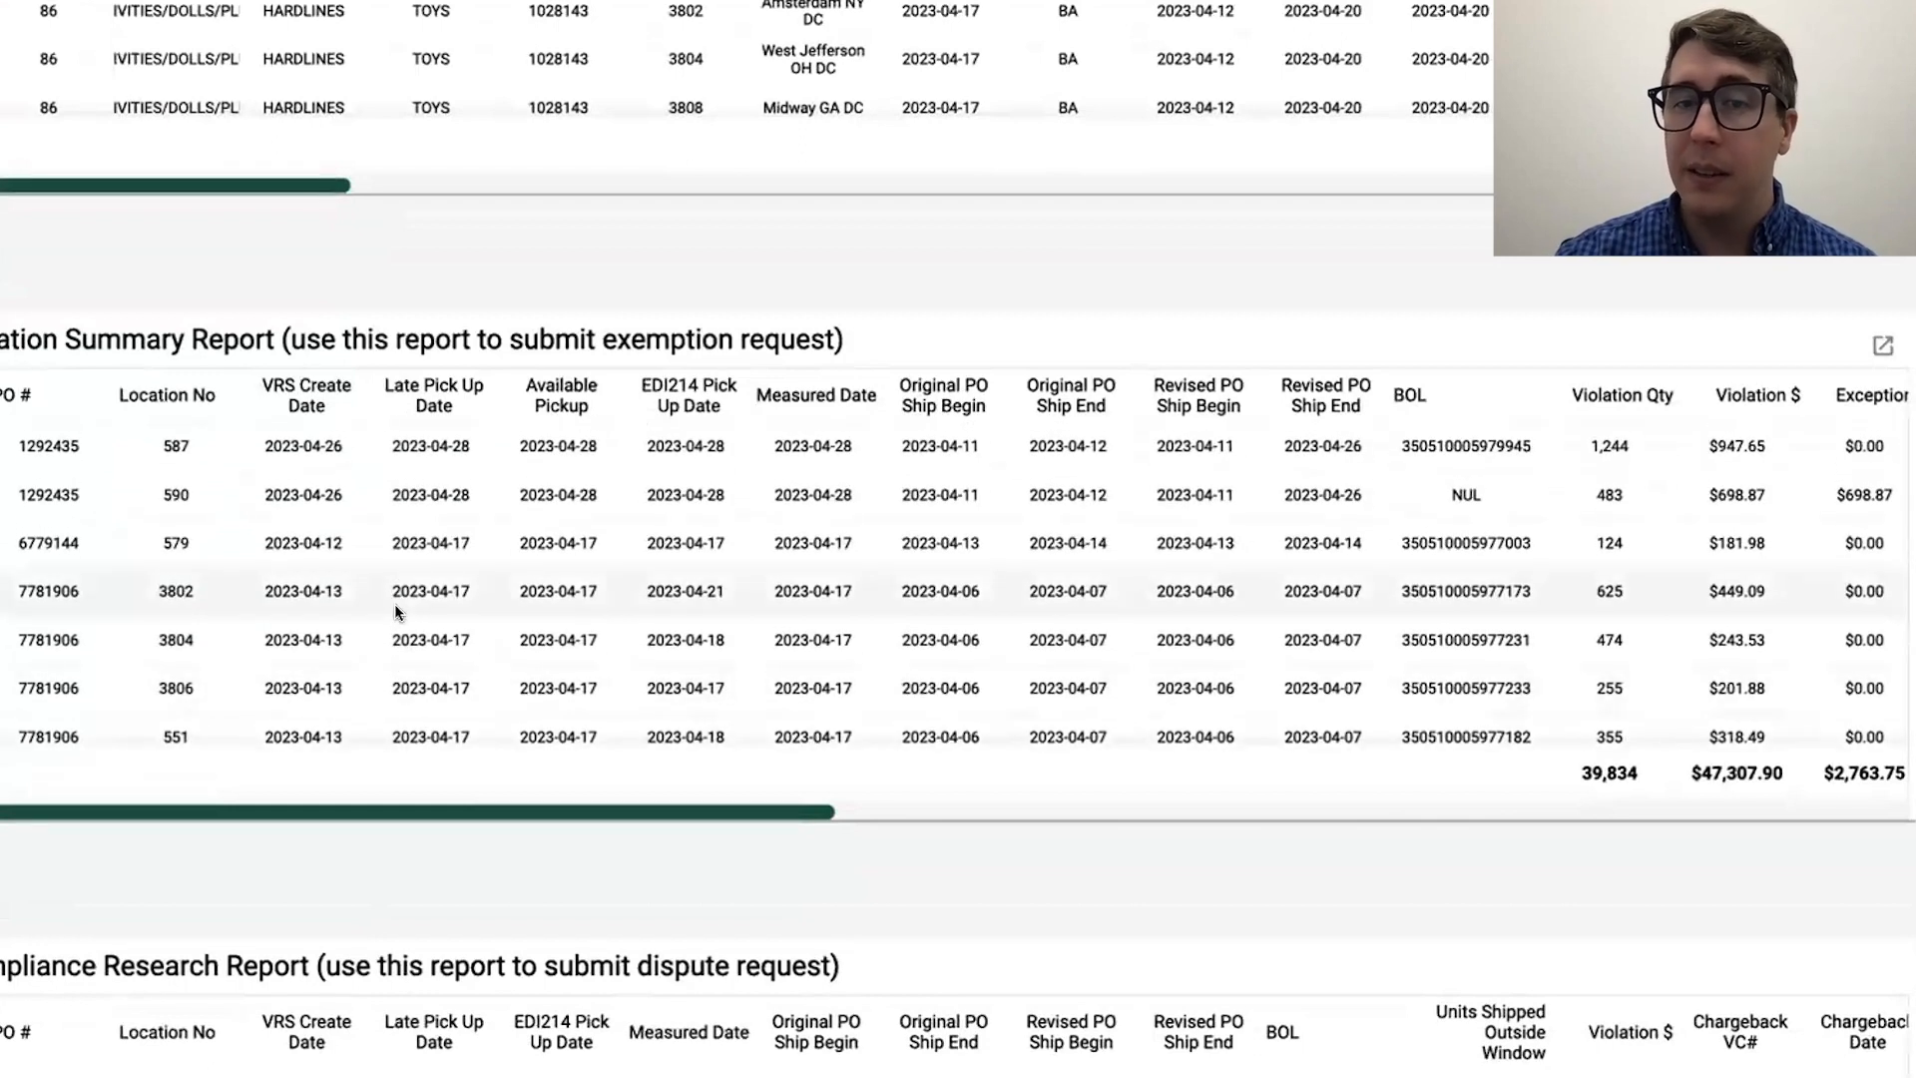
Step: Examine the remaining columns of the Violation Summary Report and the exemption request note in its title
{"action": "left_click_drag", "start_coordinate": [507, 813], "coordinate": [1664, 825]}
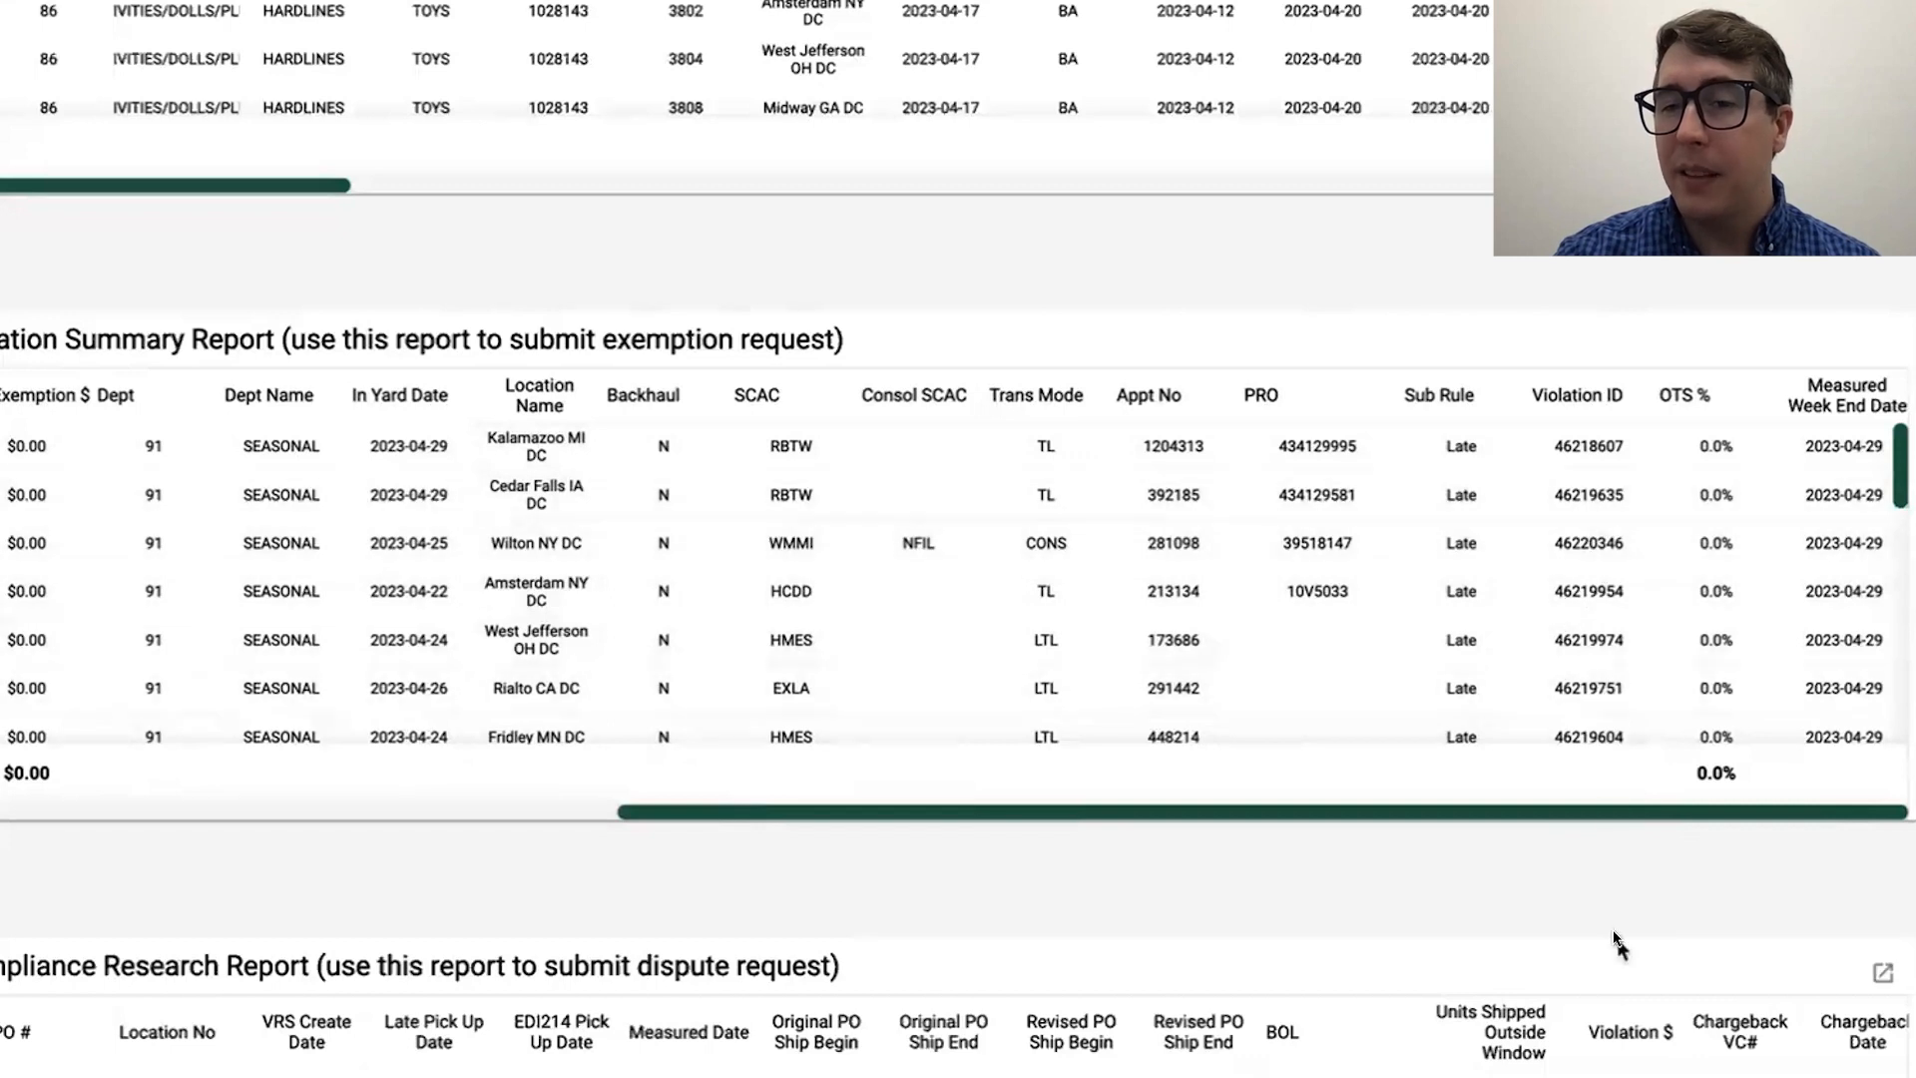
{"action": "scroll", "coordinate": [1617, 944], "scroll_direction": "down", "scroll_amount": 1}
{"action": "scroll", "coordinate": [1617, 943], "scroll_direction": "down", "scroll_amount": 2}
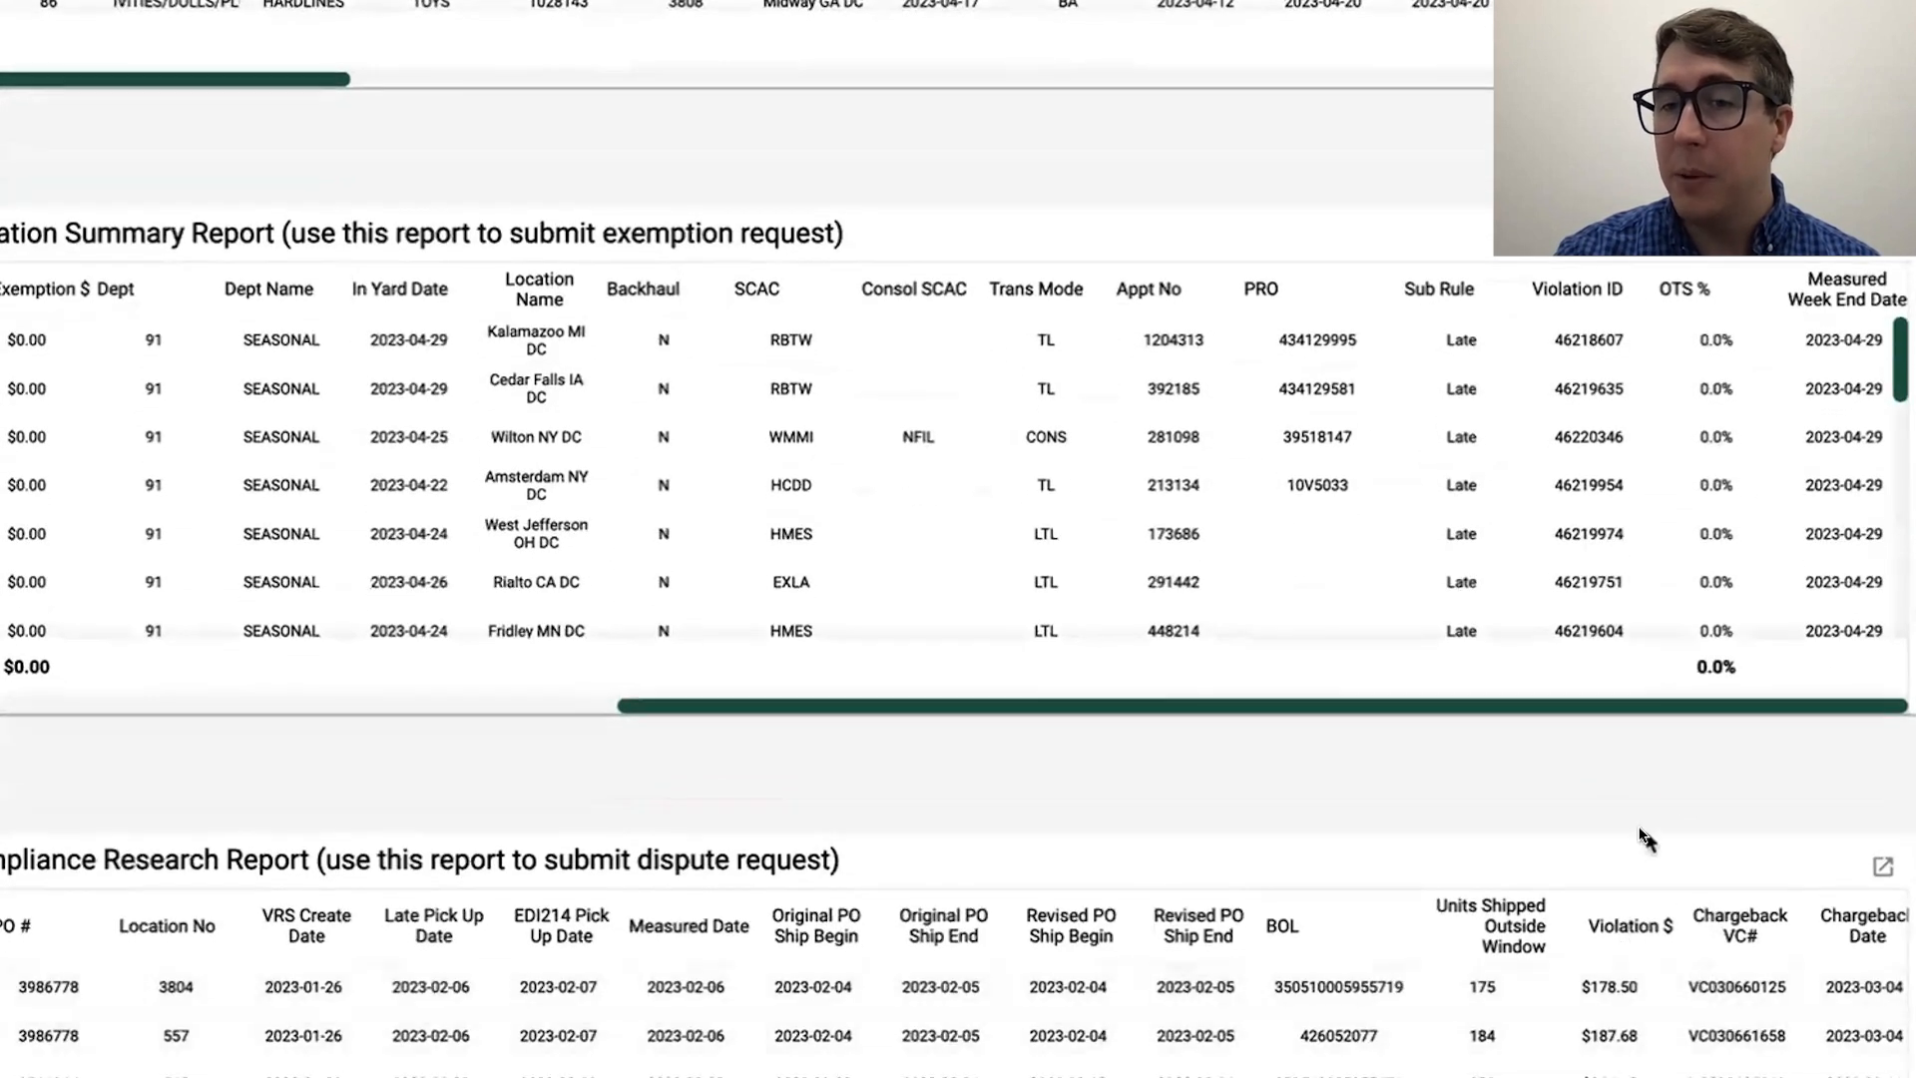
{"action": "scroll", "coordinate": [1591, 784], "scroll_direction": "up", "scroll_amount": 2}
{"action": "left_click_drag", "start_coordinate": [1545, 774], "coordinate": [297, 726]}
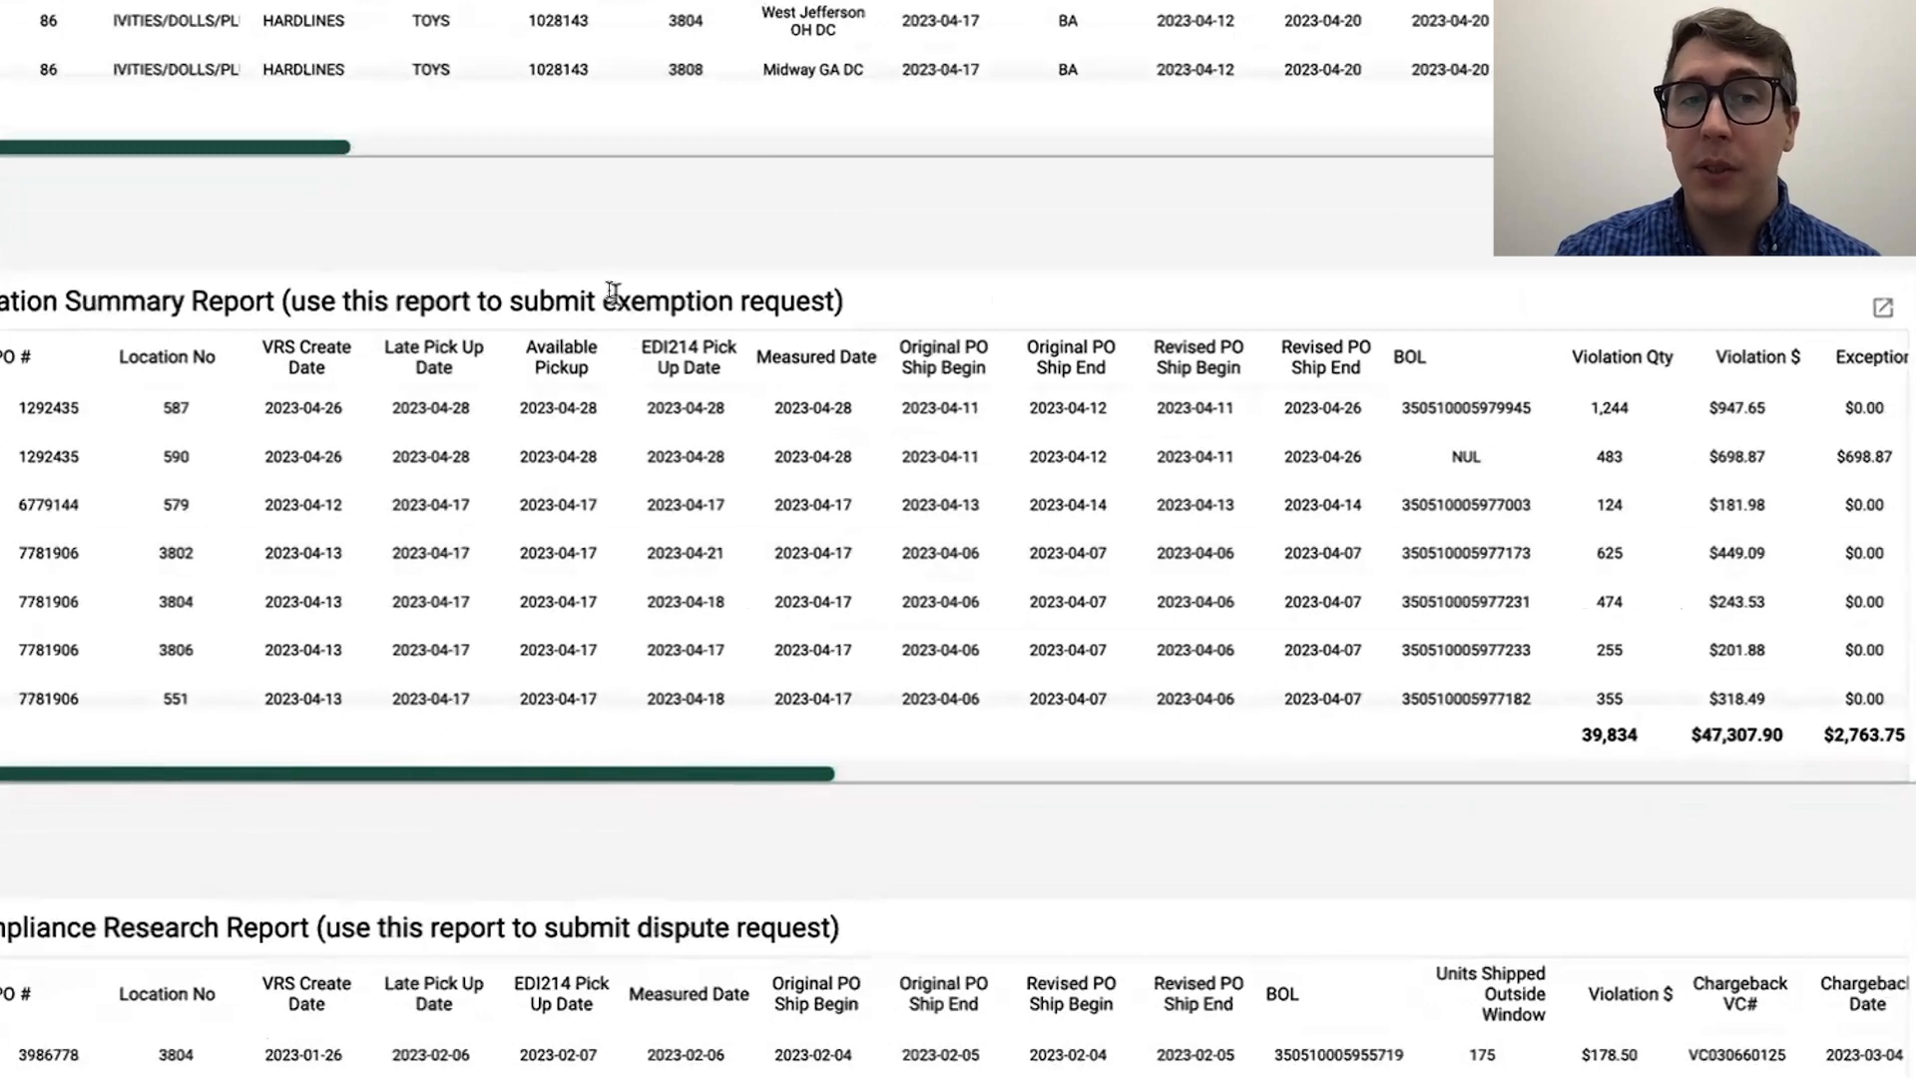
{"action": "left_click_drag", "start_coordinate": [602, 300], "coordinate": [831, 307]}
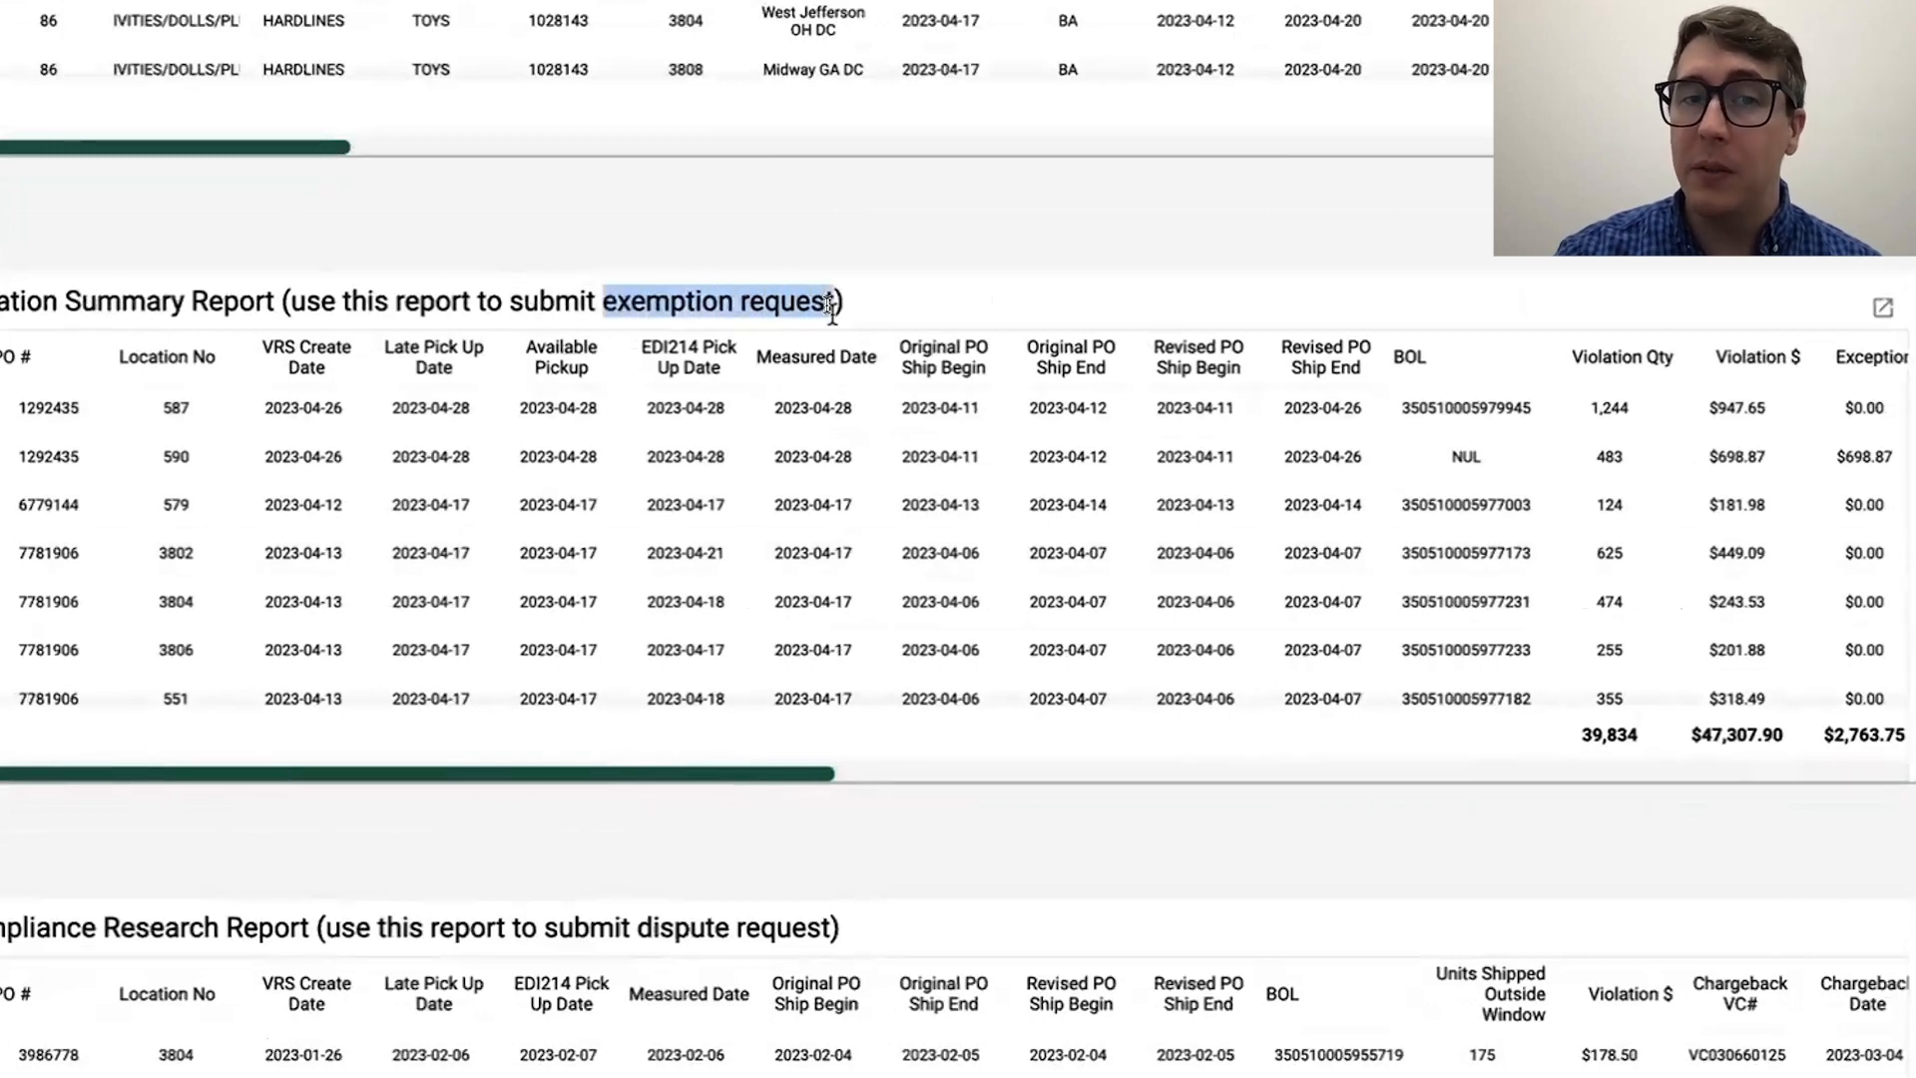
{"action": "left_click", "coordinate": [867, 304]}
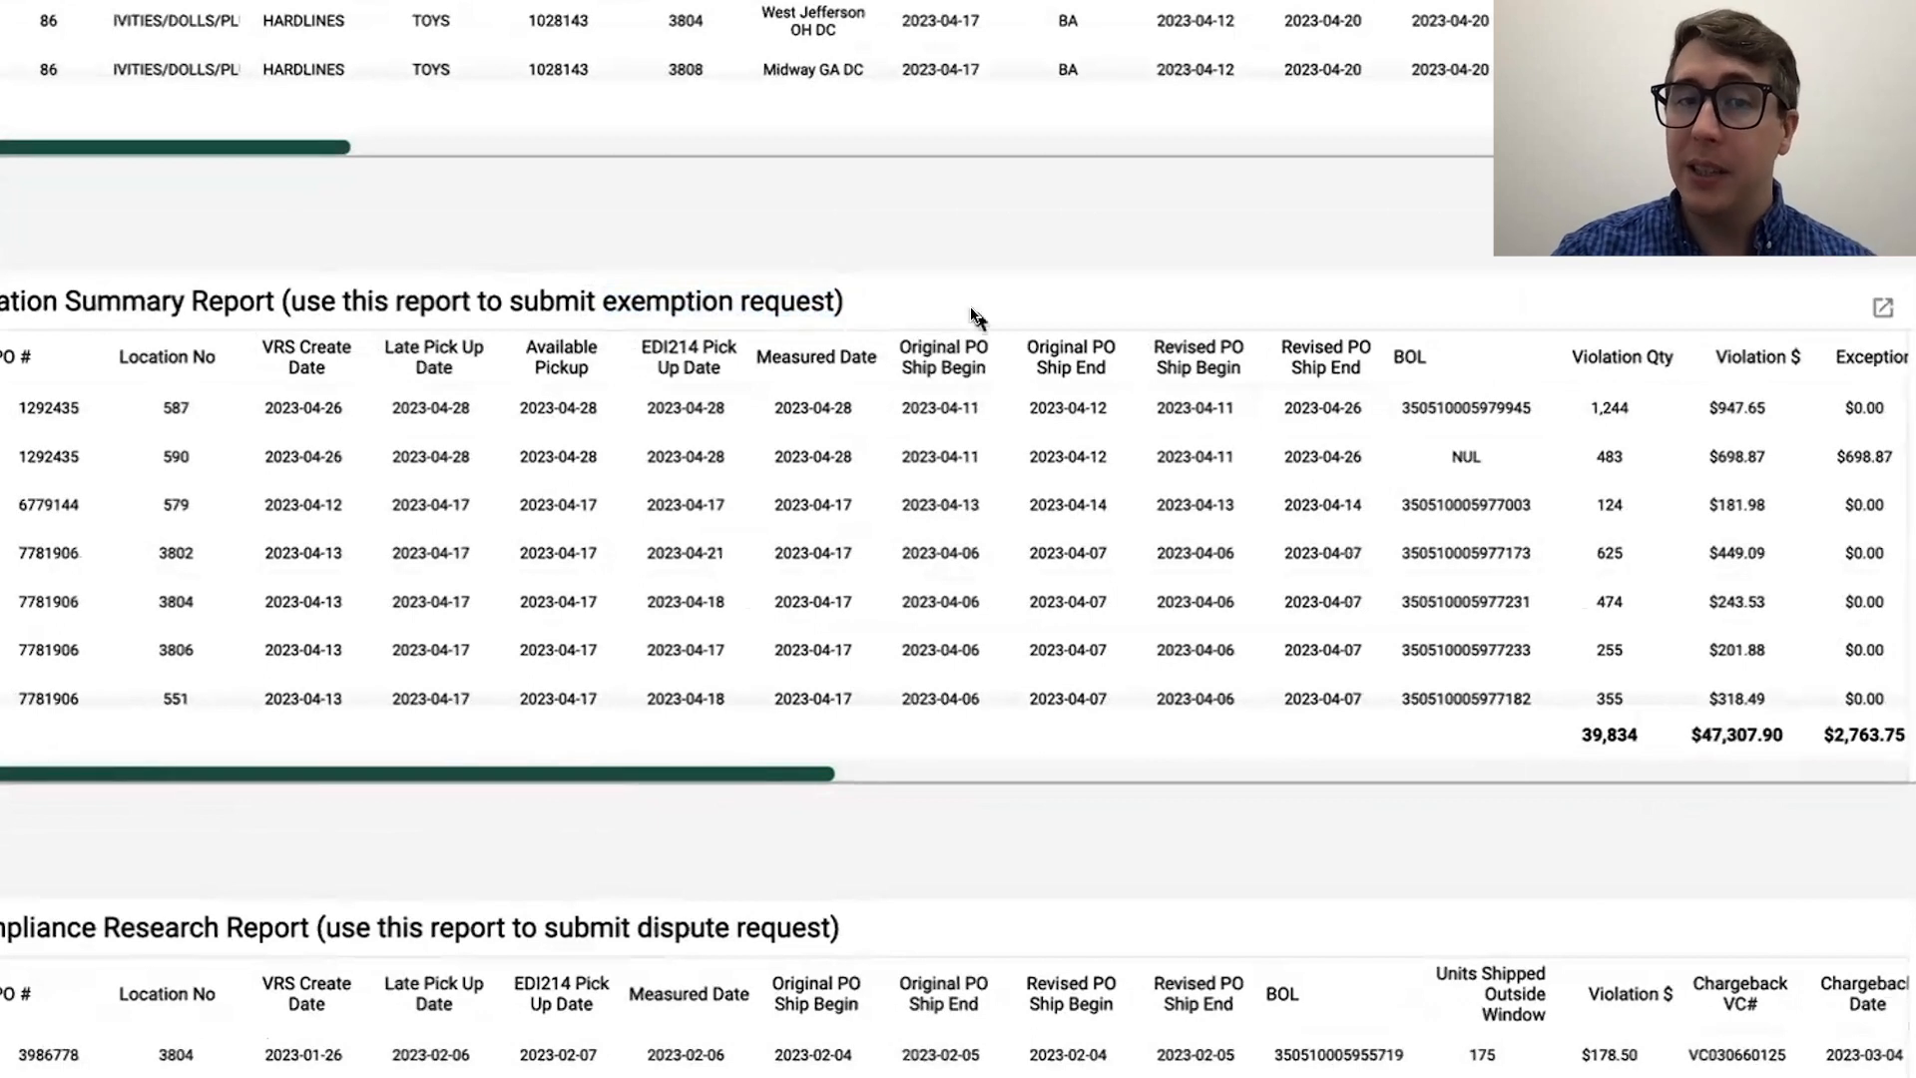
Step: Examine the Compliance Research Report's dispute request note and the chargeback VC numbers of its first two rows
{"action": "scroll", "coordinate": [904, 302], "scroll_direction": "down", "scroll_amount": 2}
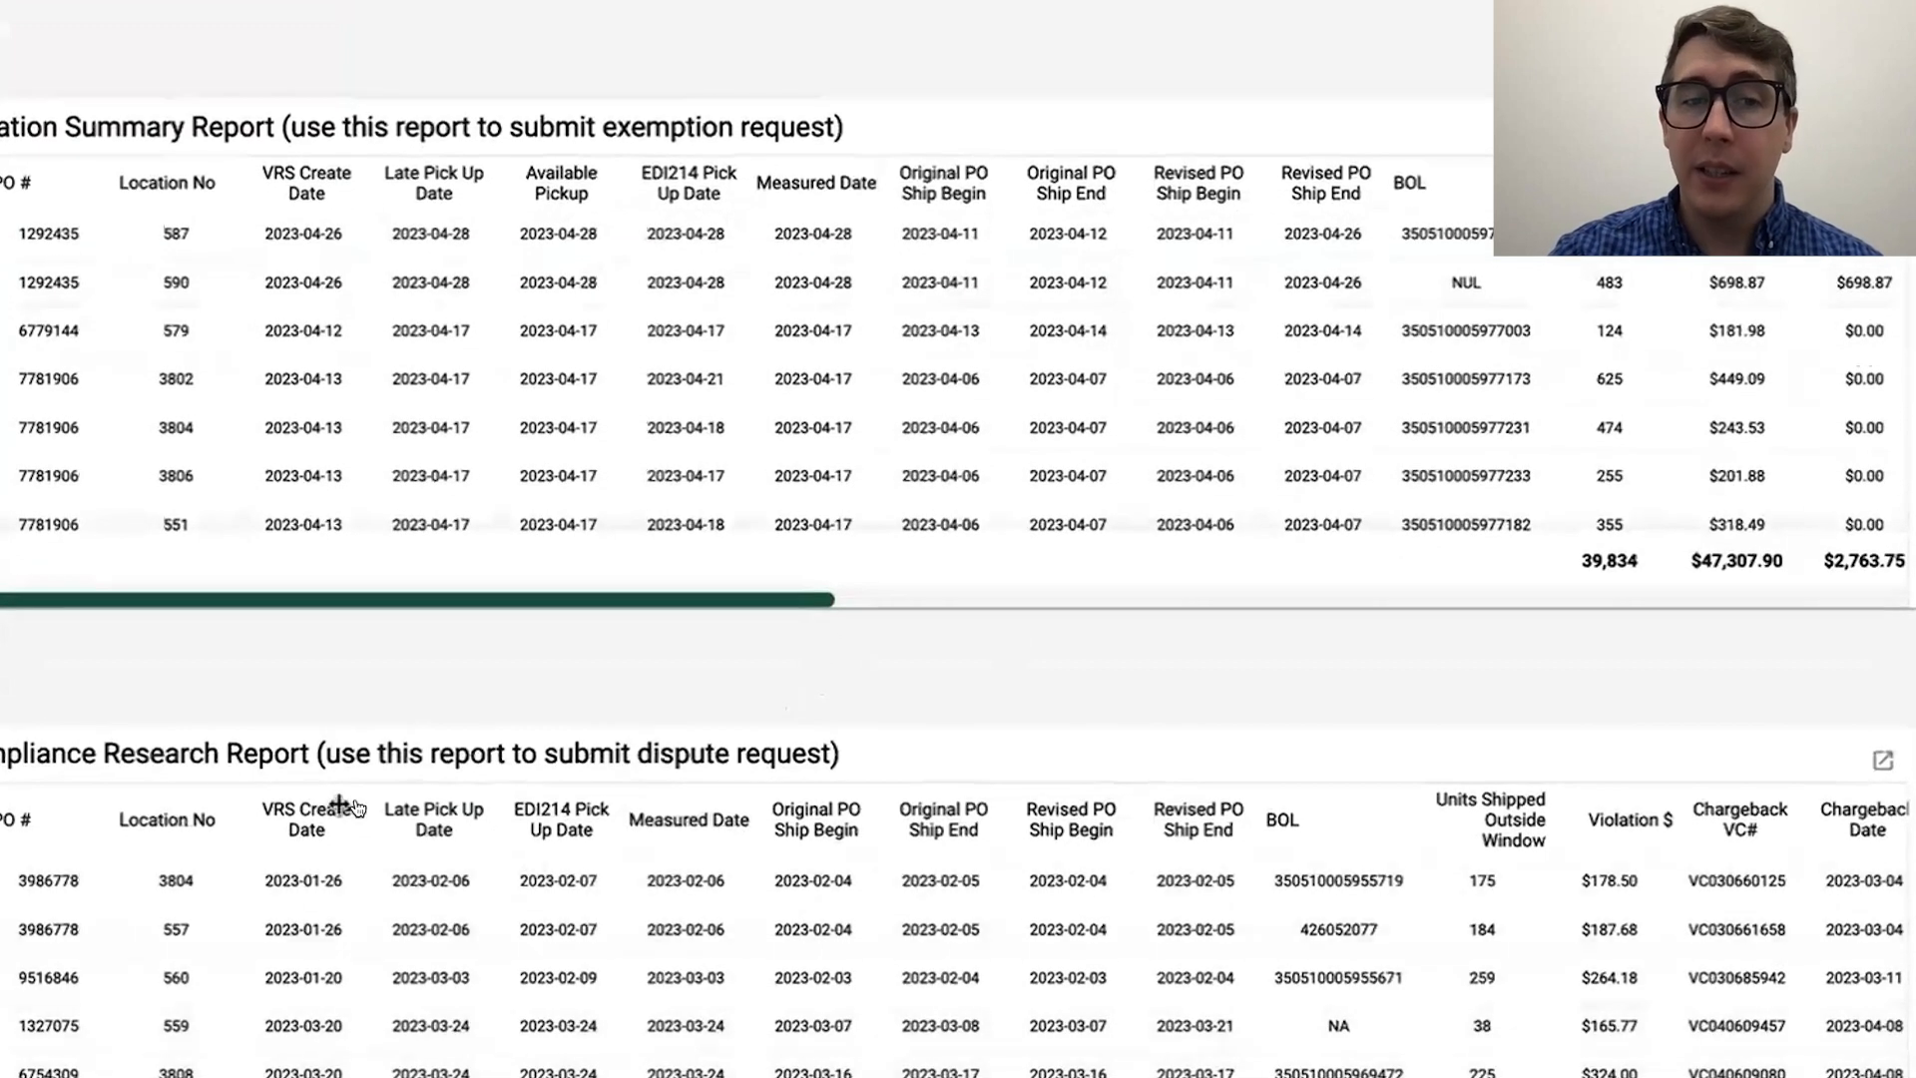
{"action": "triple_click", "coordinate": [30, 761]}
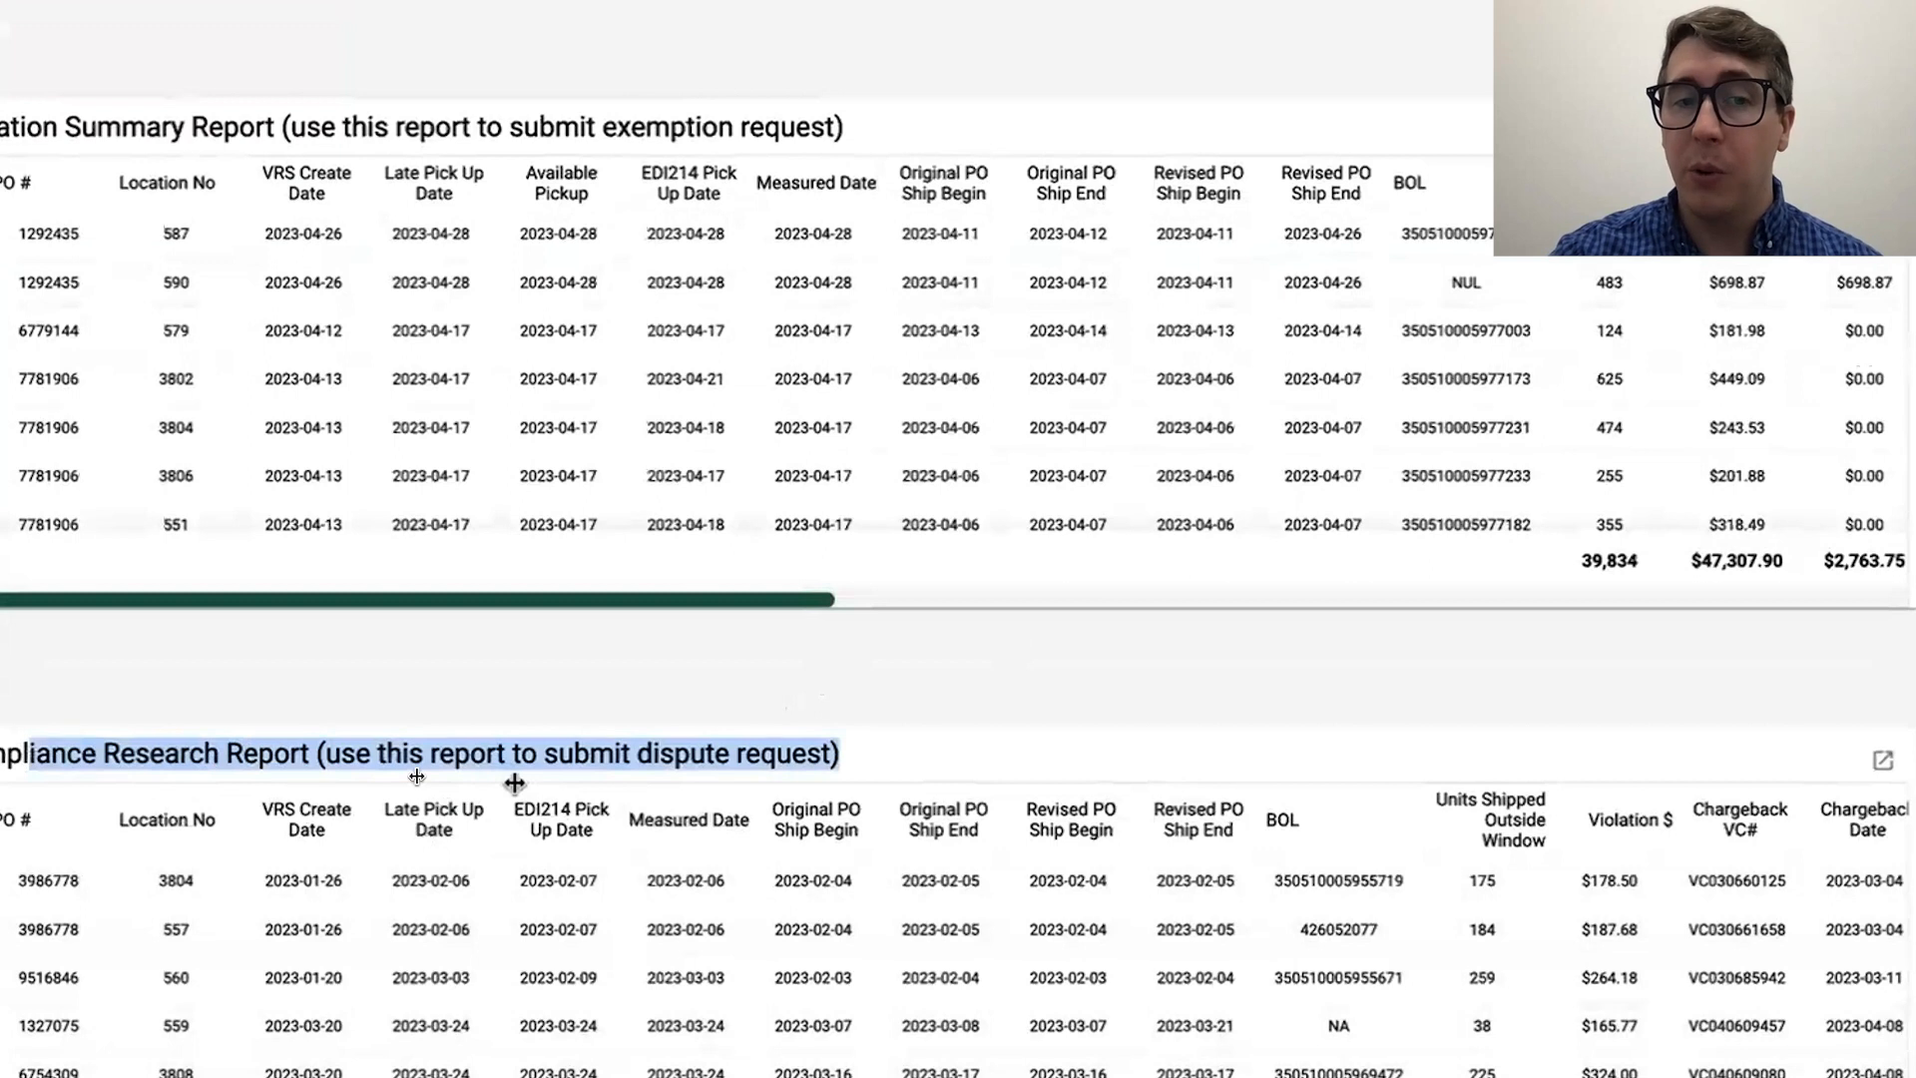
{"action": "left_click", "coordinate": [574, 753]}
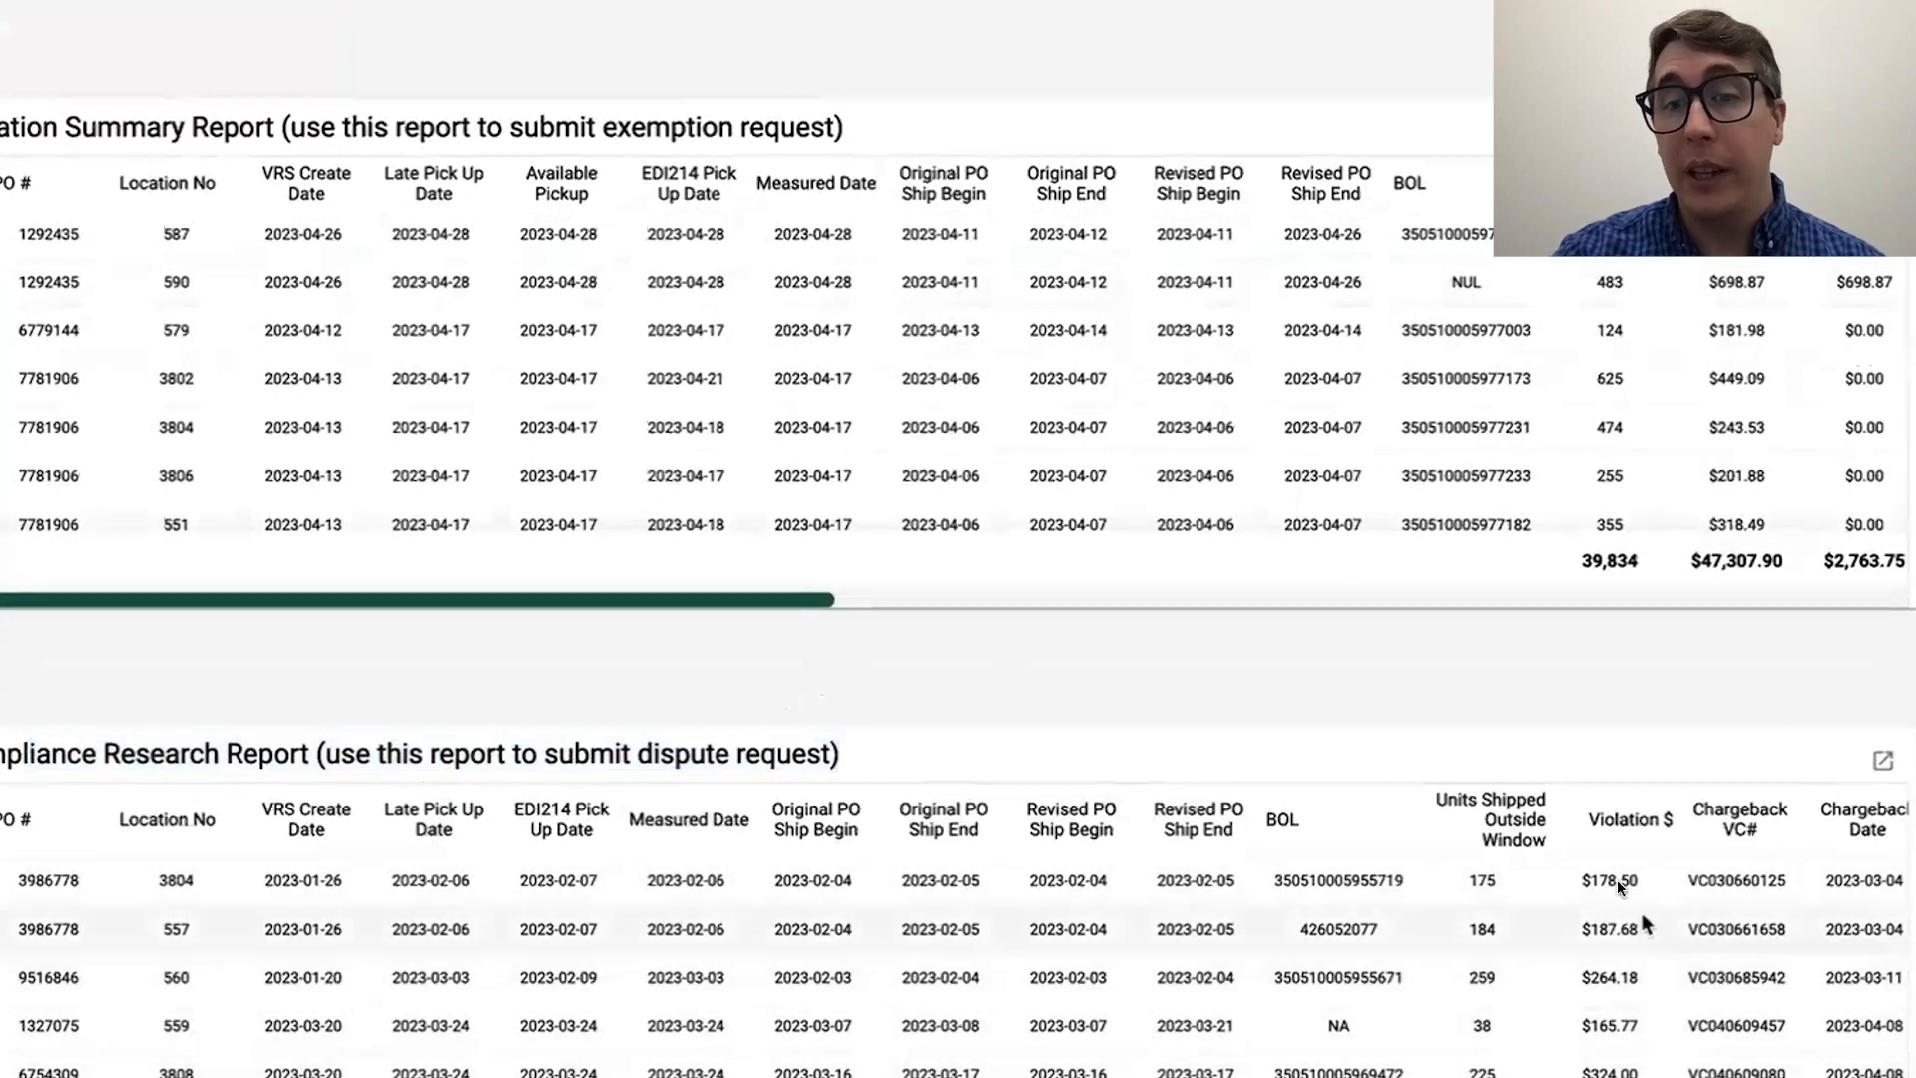
{"action": "double_click", "coordinate": [1713, 878]}
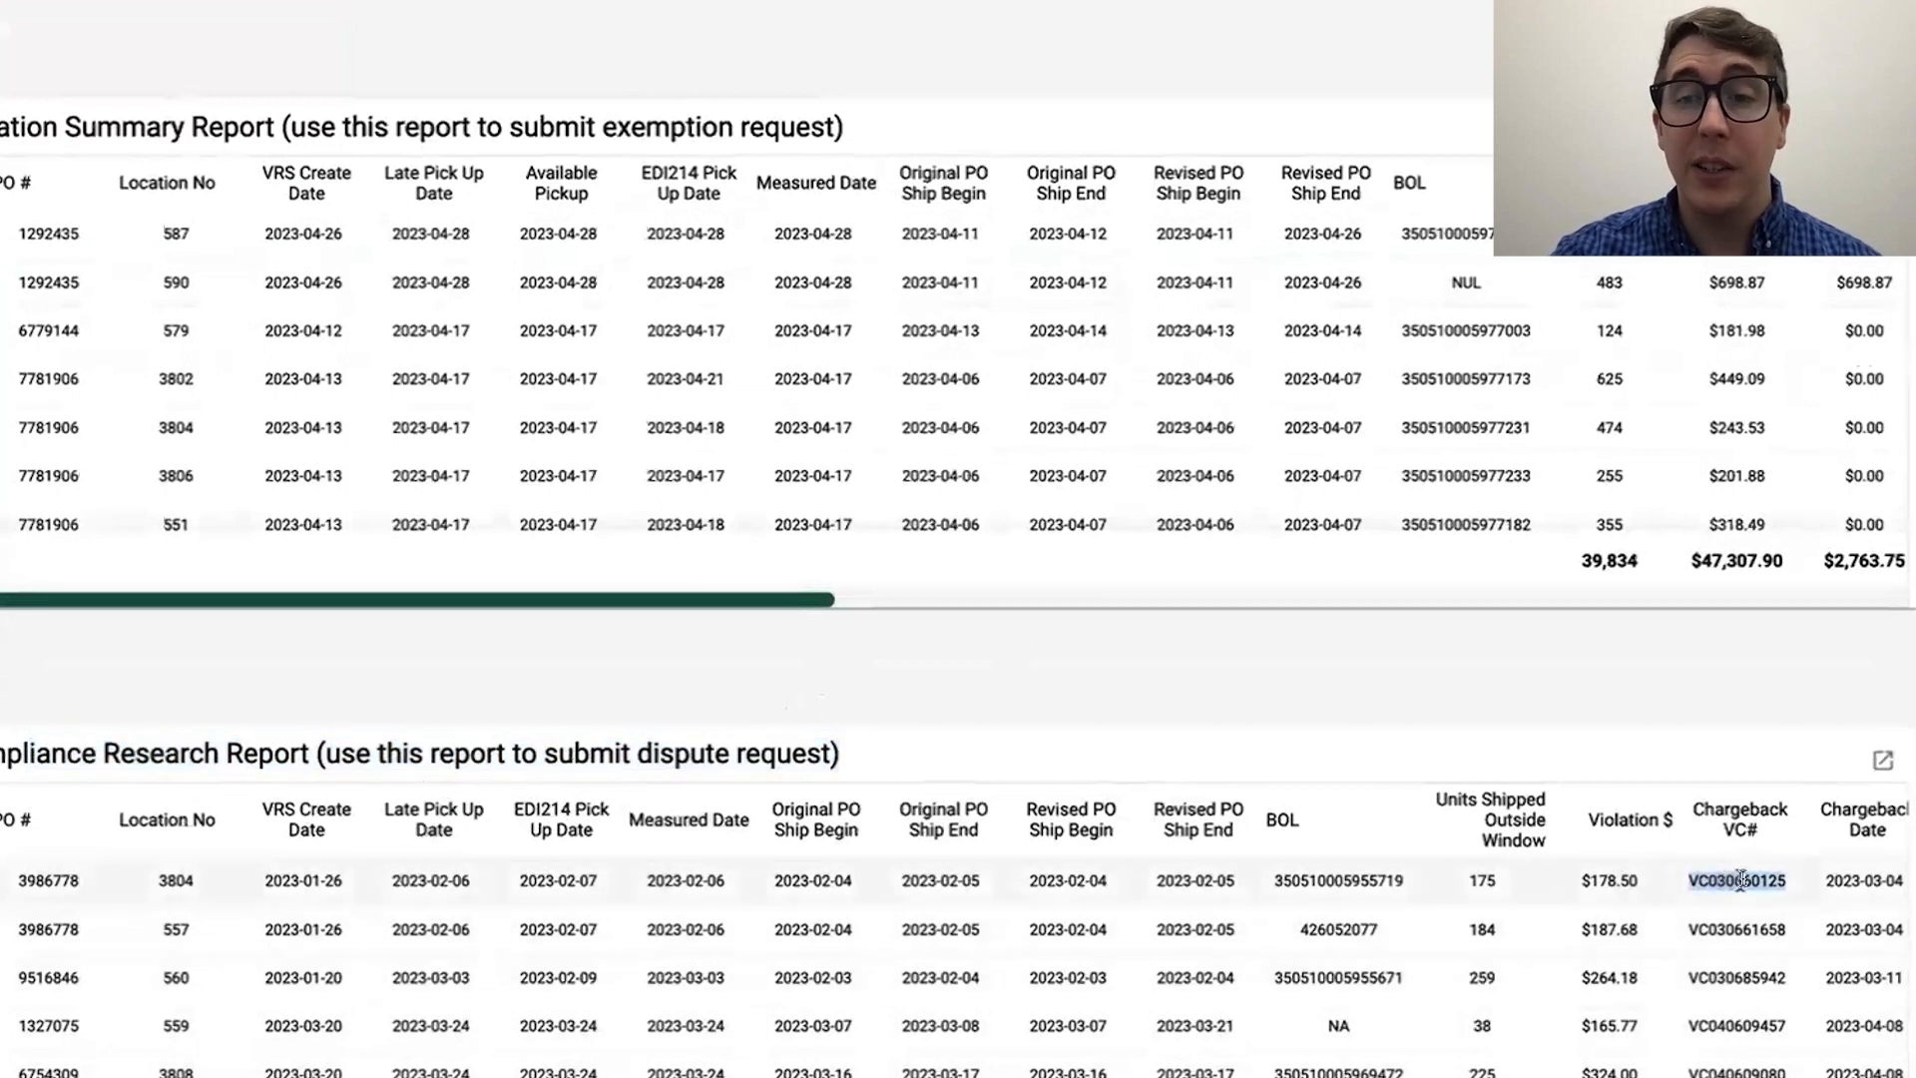
{"action": "double_click", "coordinate": [1729, 928]}
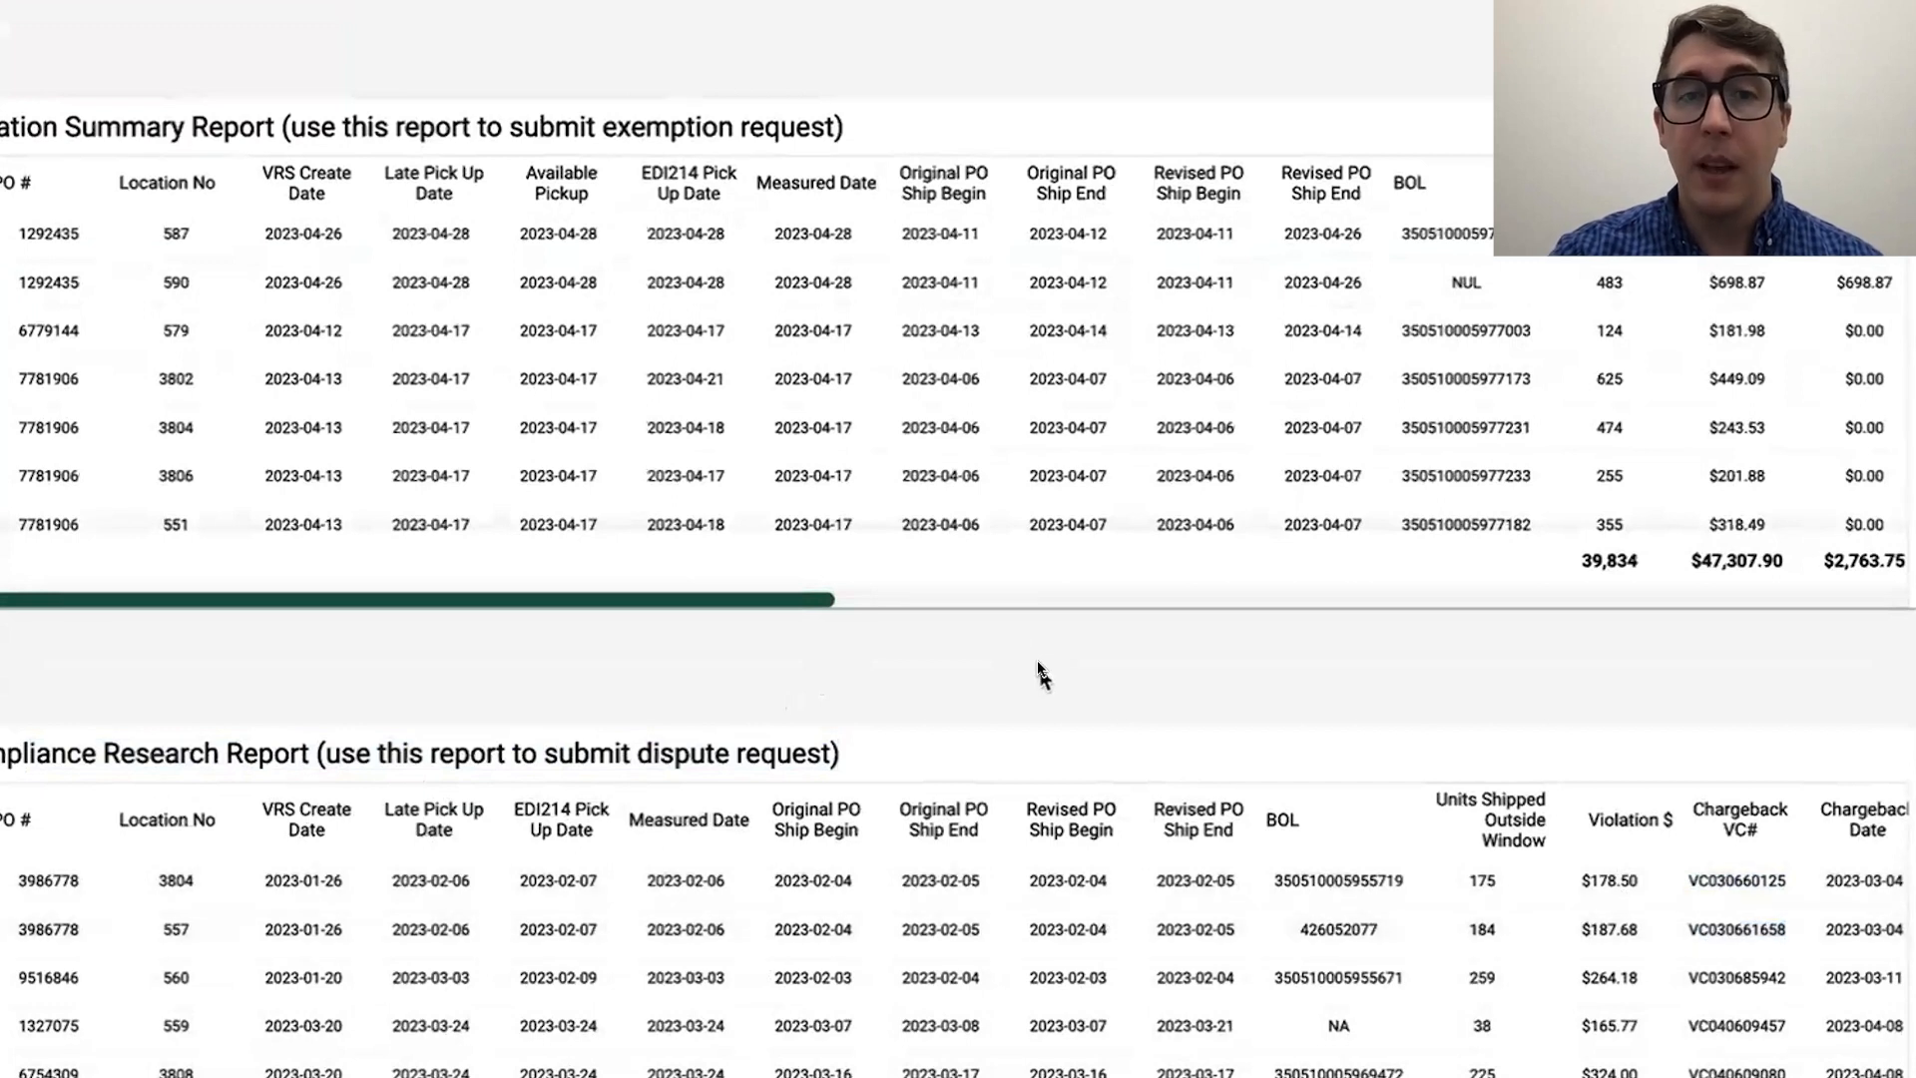
Step: Open the On-Time Ship Performance Detail Report as a separate card and look through its PO rows
{"action": "scroll", "coordinate": [1041, 674], "scroll_direction": "up", "scroll_amount": 5}
{"action": "scroll", "coordinate": [1041, 674], "scroll_direction": "down", "scroll_amount": 5}
{"action": "scroll", "coordinate": [1075, 651], "scroll_direction": "up", "scroll_amount": 5}
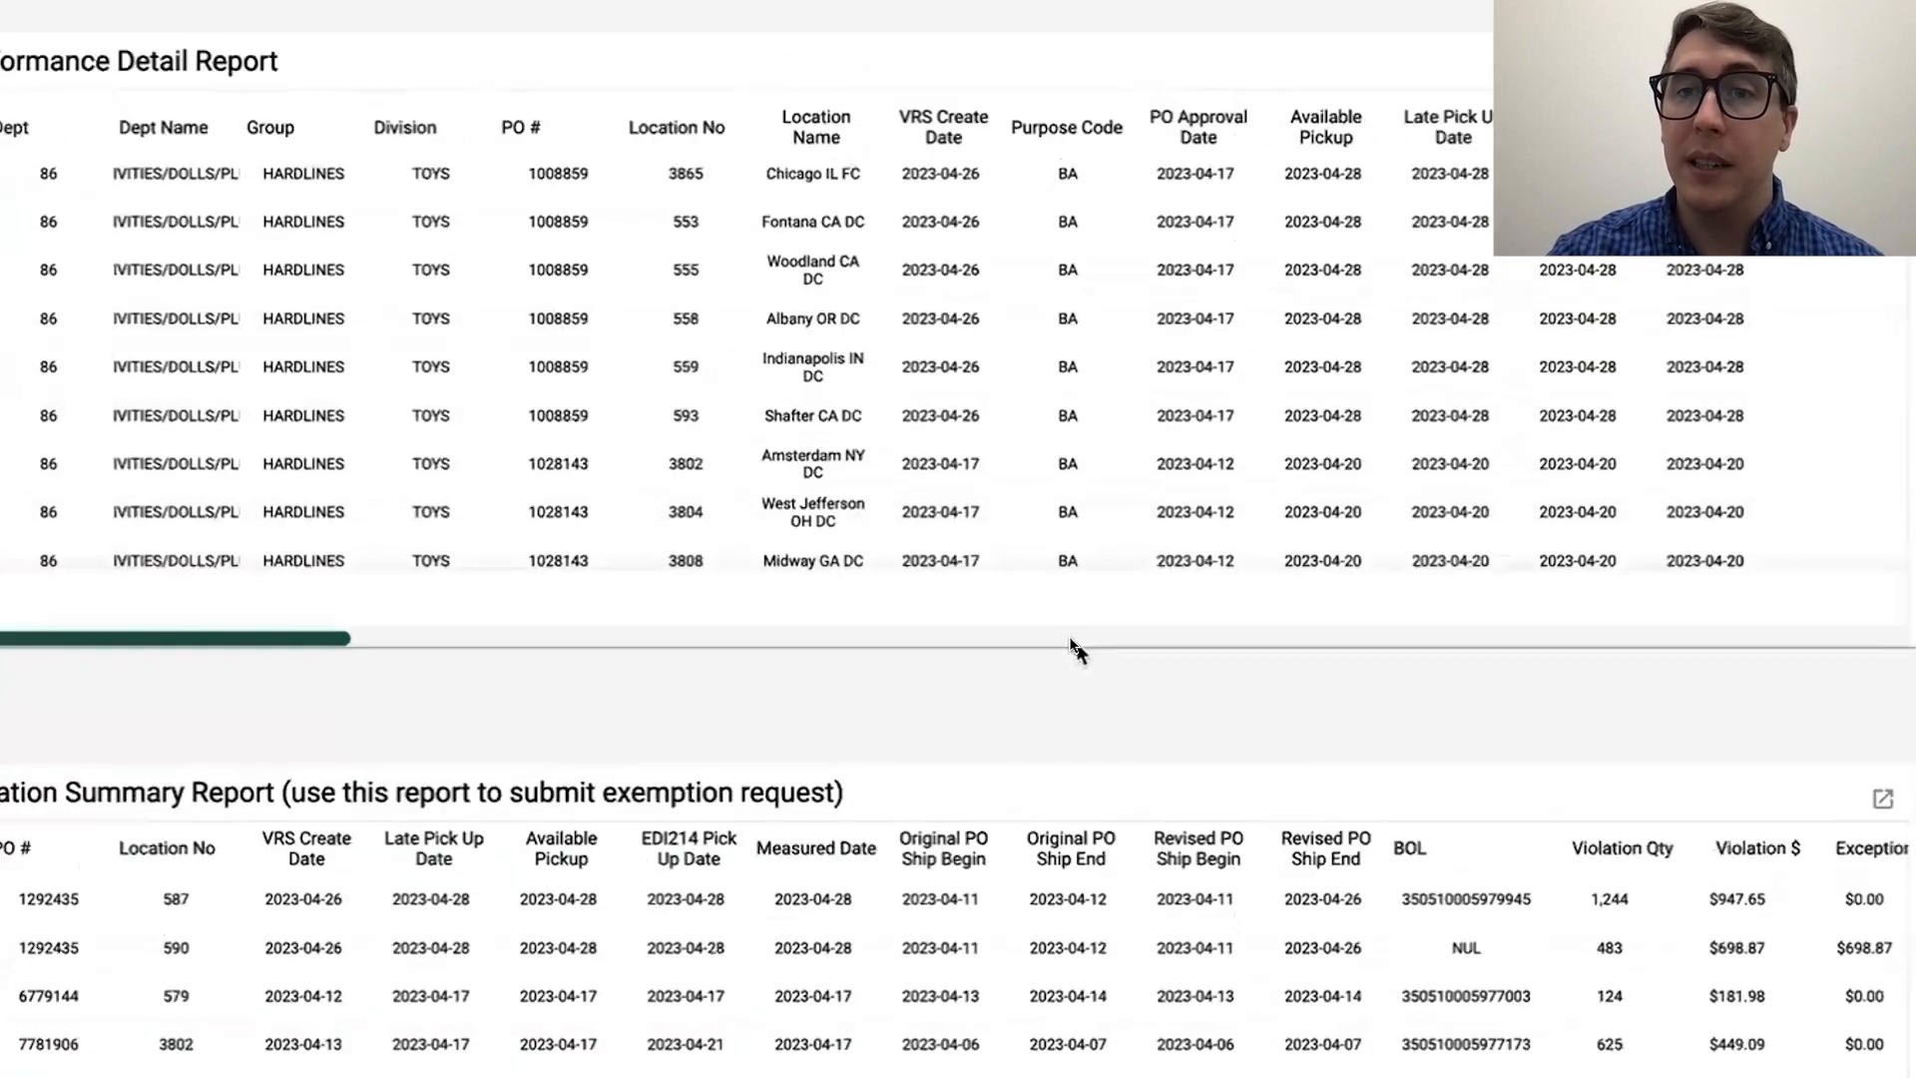
{"action": "scroll", "coordinate": [1075, 651], "scroll_direction": "up", "scroll_amount": 2}
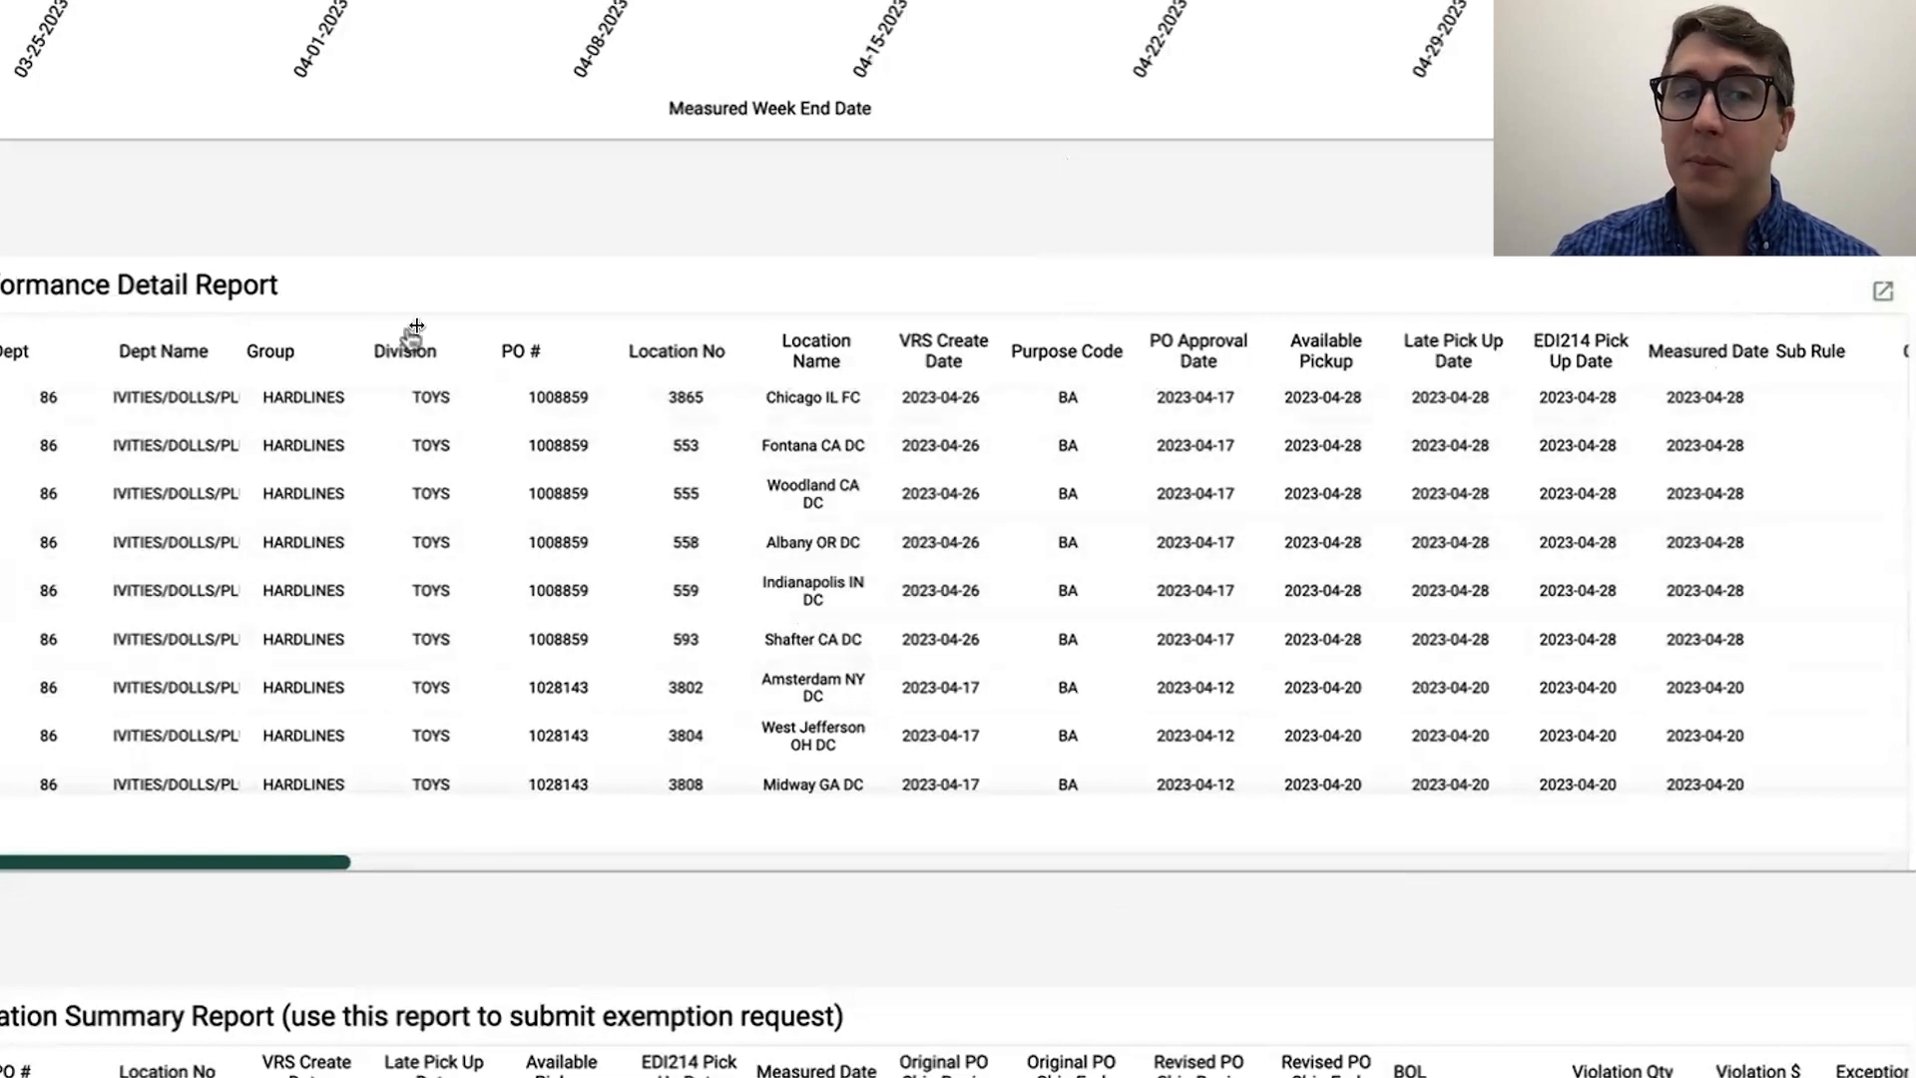
{"action": "left_click", "coordinate": [1885, 293]}
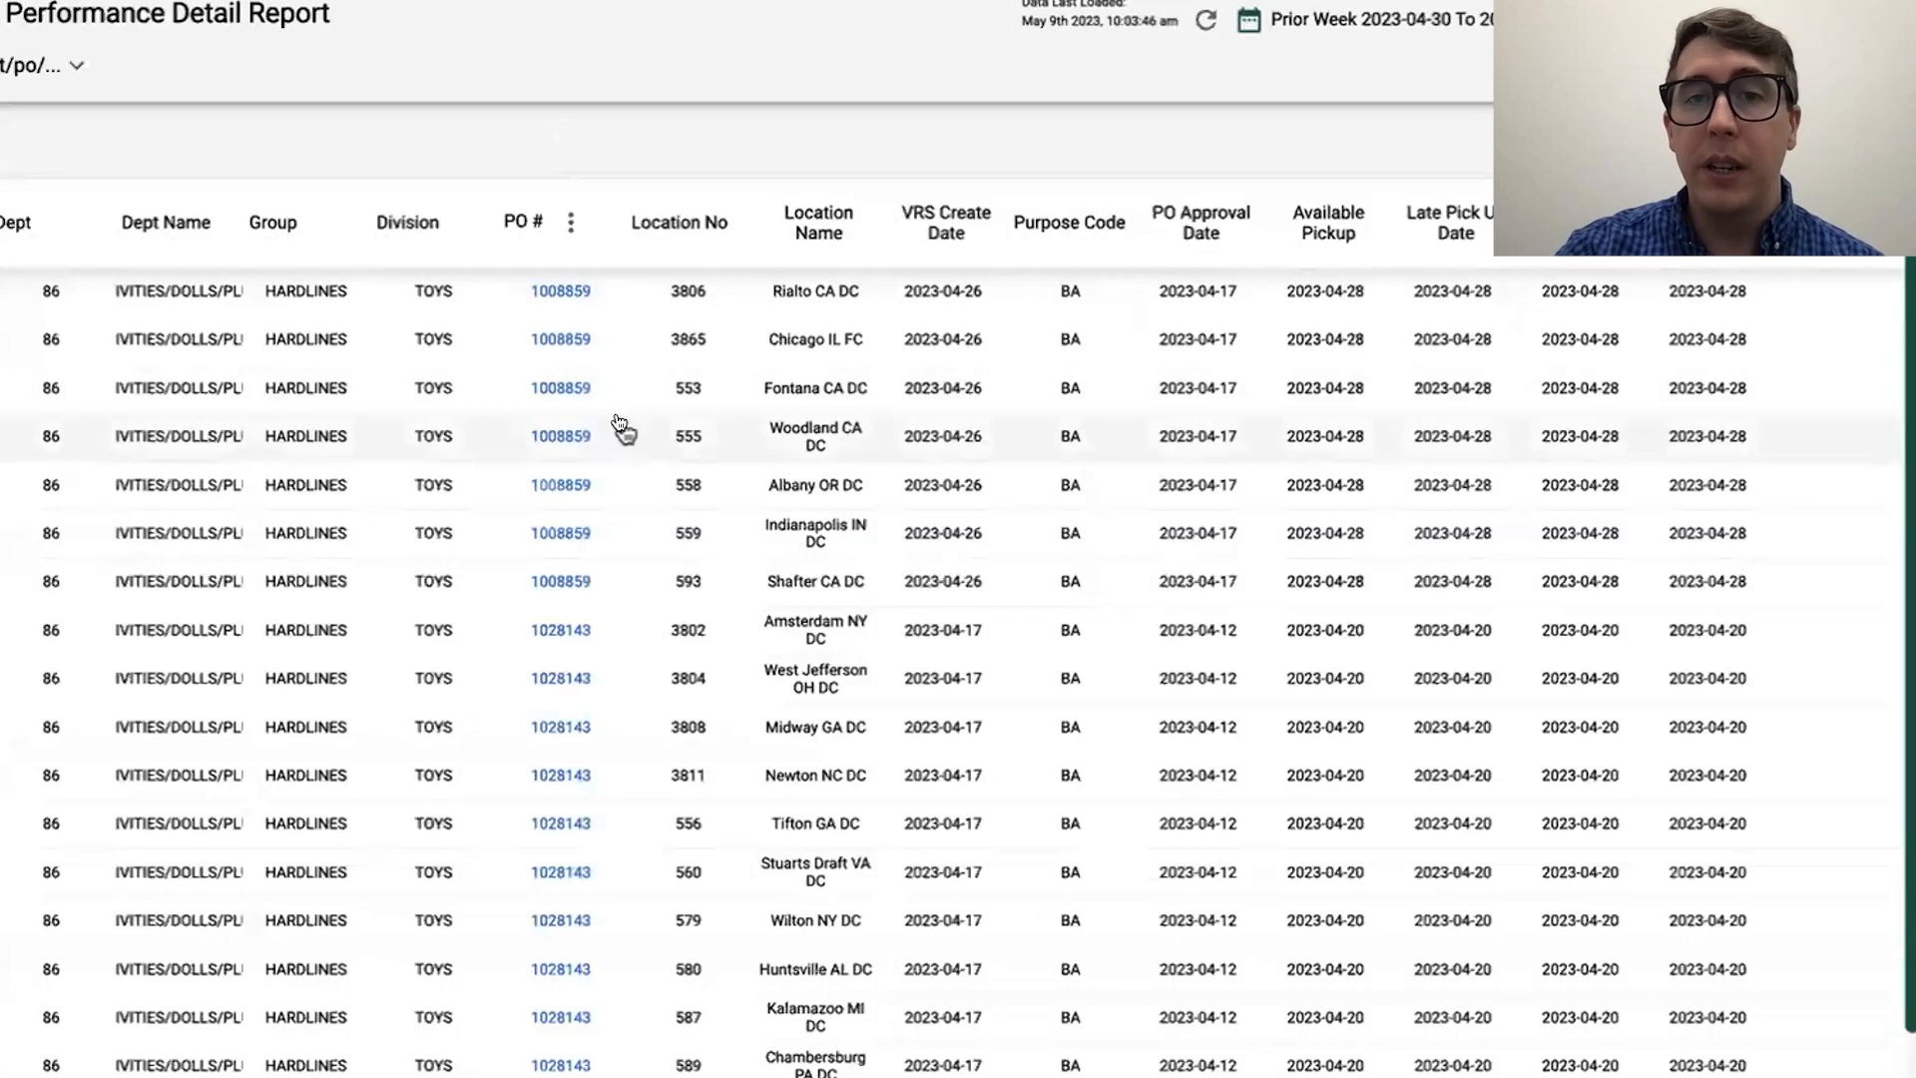
{"action": "scroll", "coordinate": [625, 427], "scroll_direction": "down", "scroll_amount": 3}
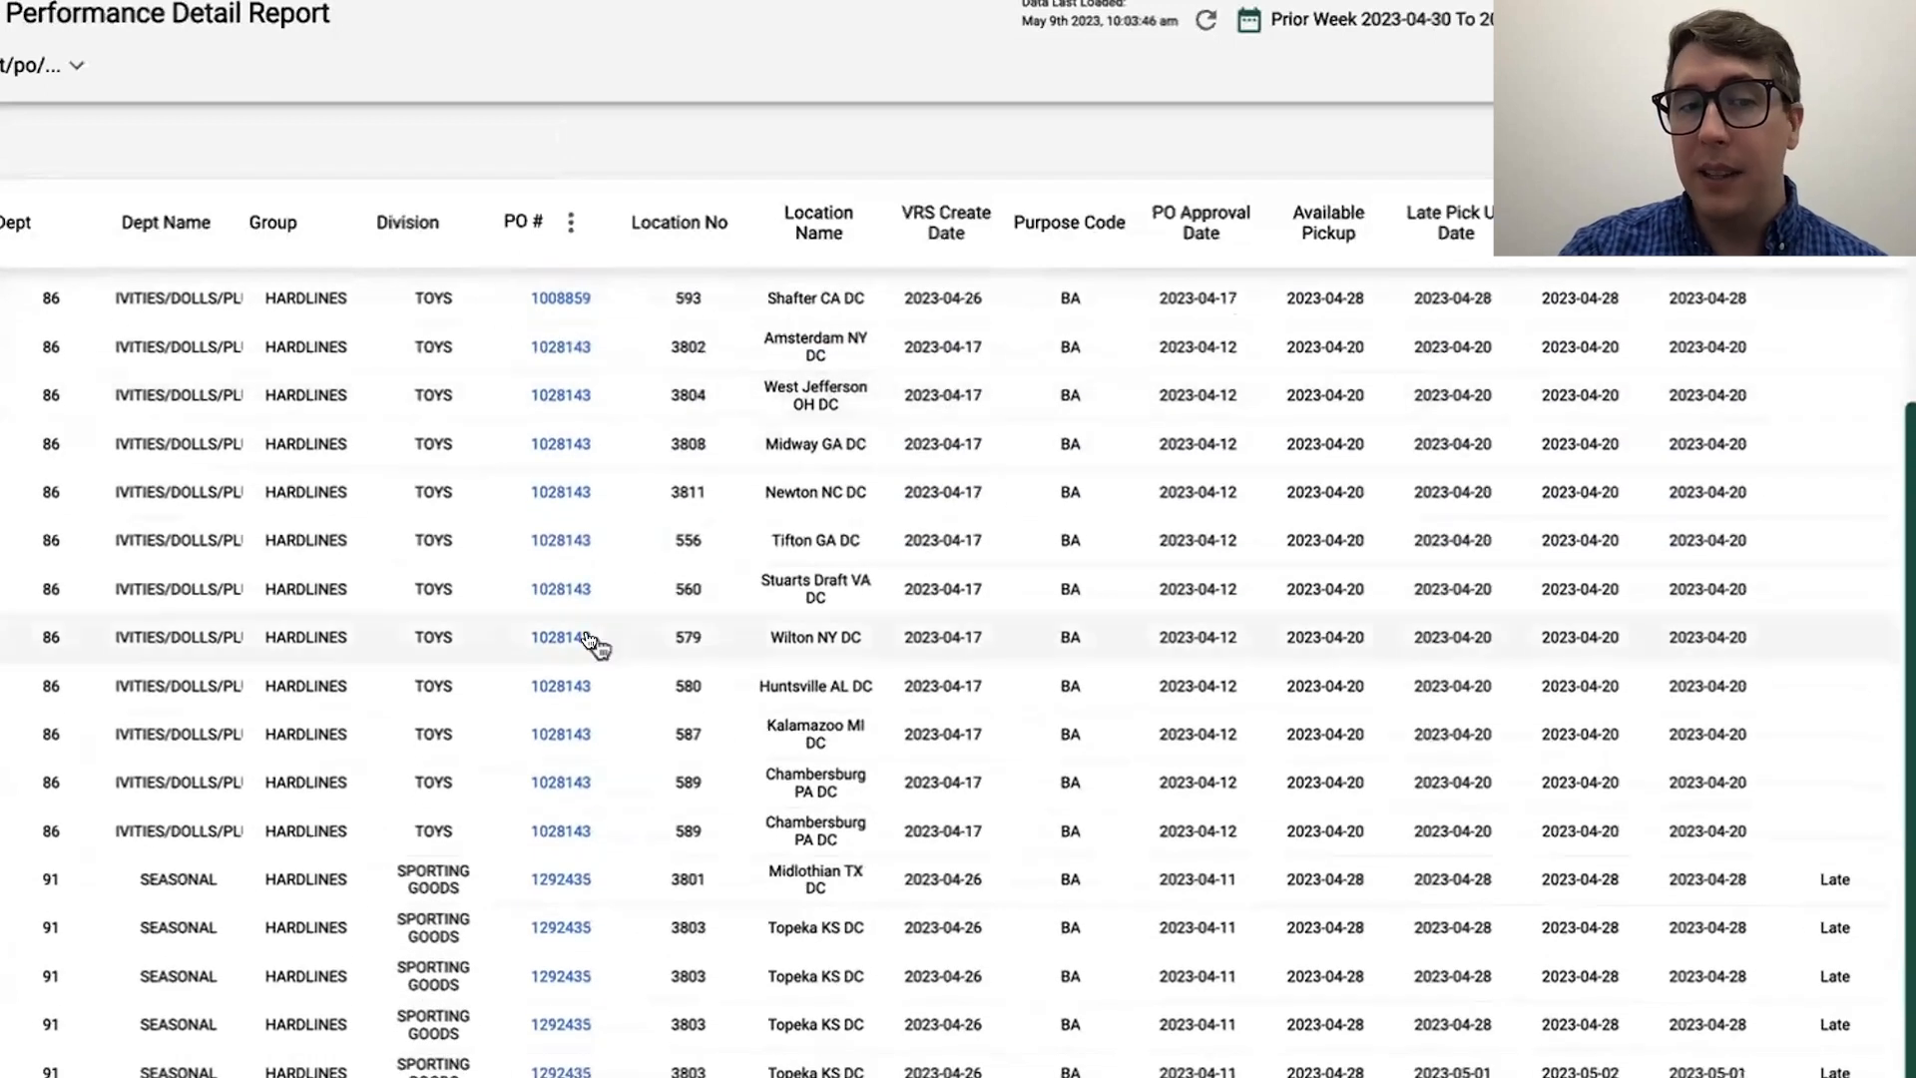
{"action": "scroll", "coordinate": [590, 642], "scroll_direction": "up", "scroll_amount": 3}
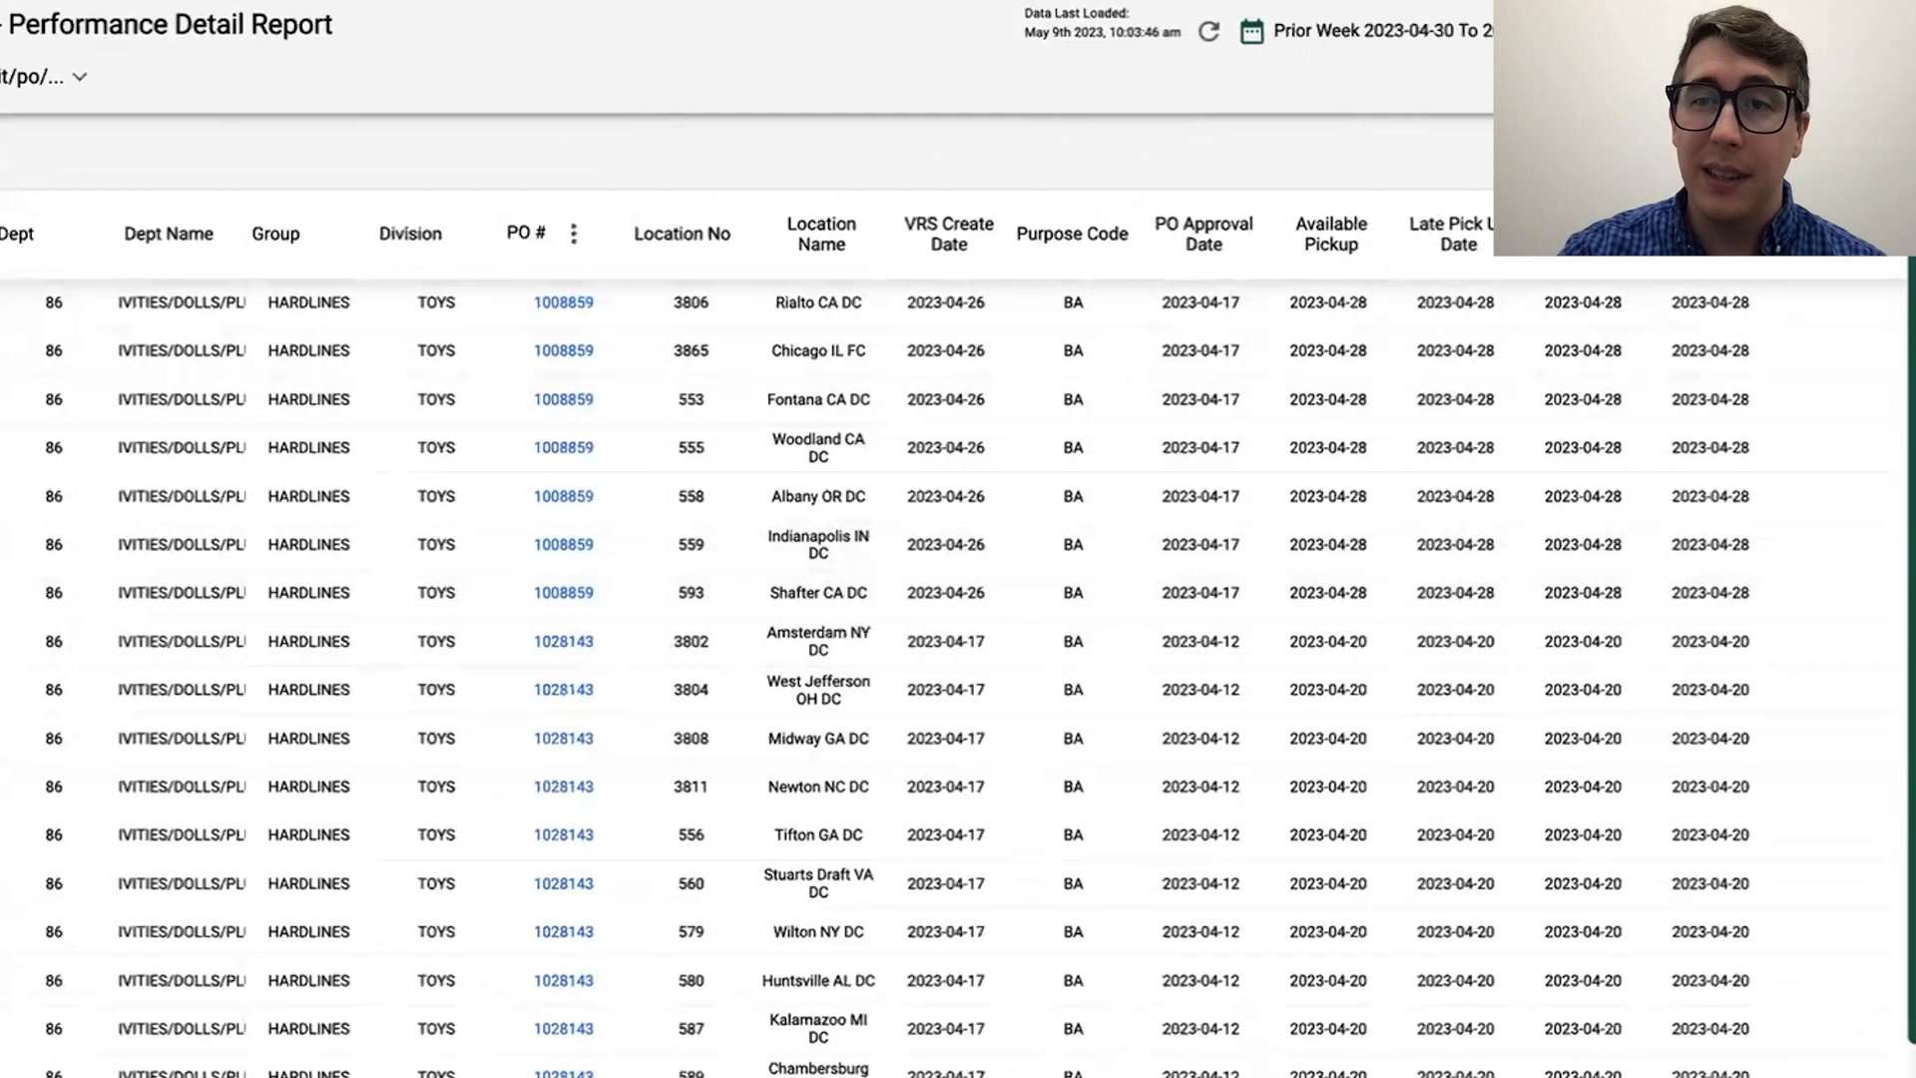
Step: Open the Performance Detail Report's card details and go to its source dataset, SupplyChain_PO_BIE.OMS_OTS_VRC
{"action": "left_click", "coordinate": [1869, 31]}
{"action": "left_click", "coordinate": [1869, 31]}
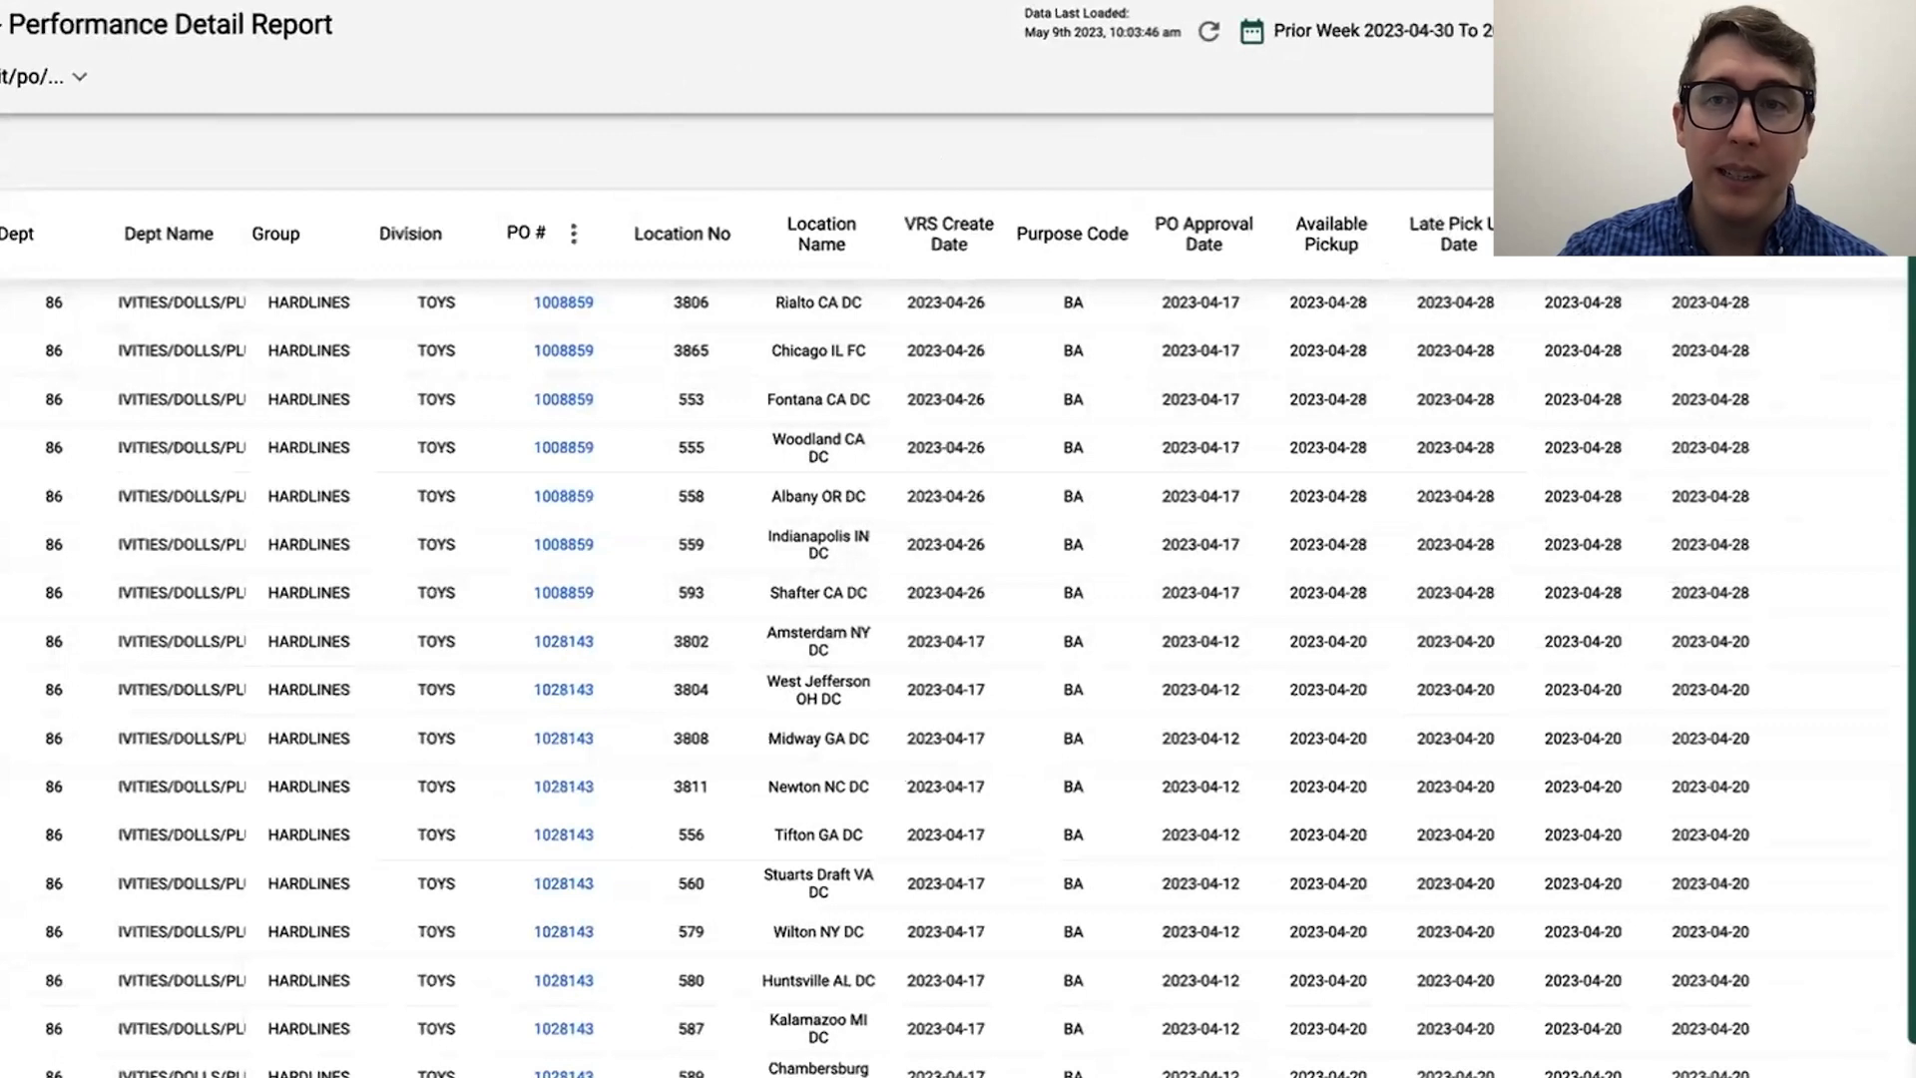
{"action": "left_click", "coordinate": [1868, 31]}
{"action": "left_click", "coordinate": [1868, 31]}
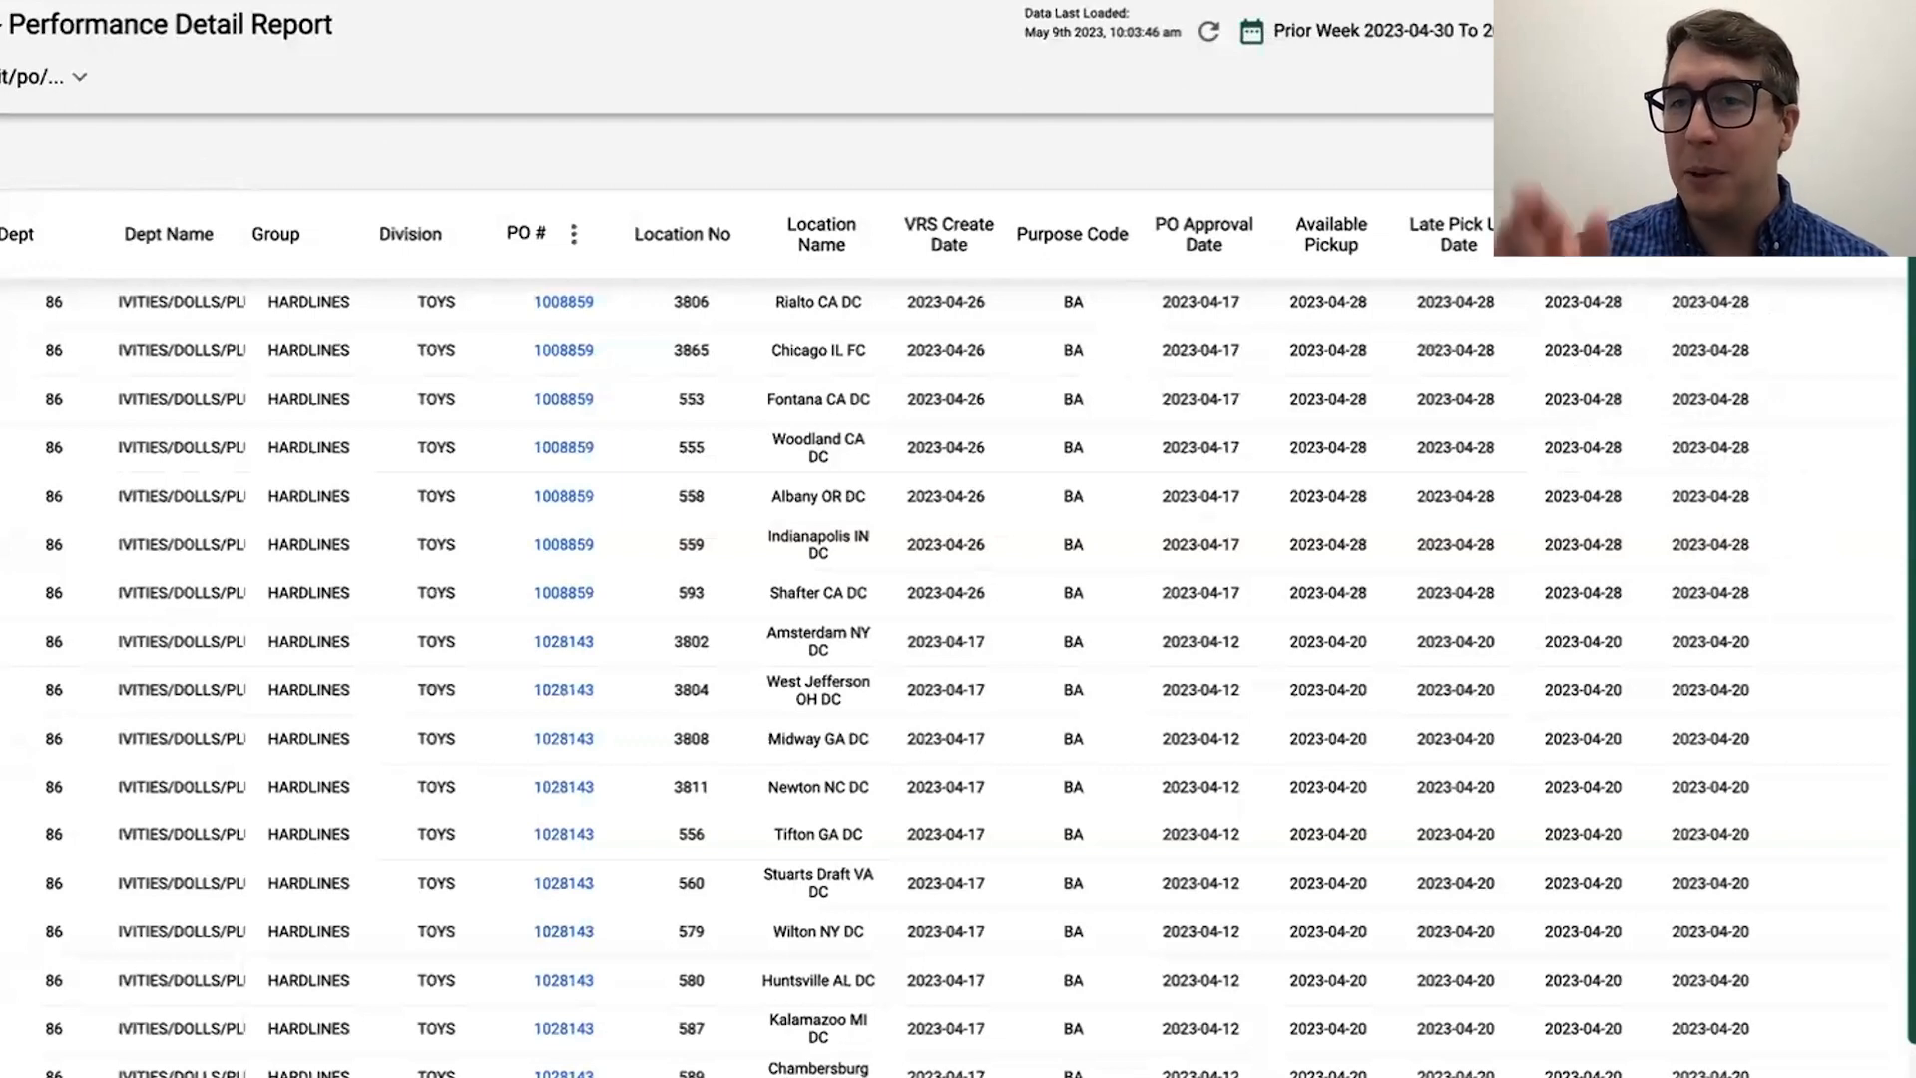
{"action": "left_click", "coordinate": [1882, 31]}
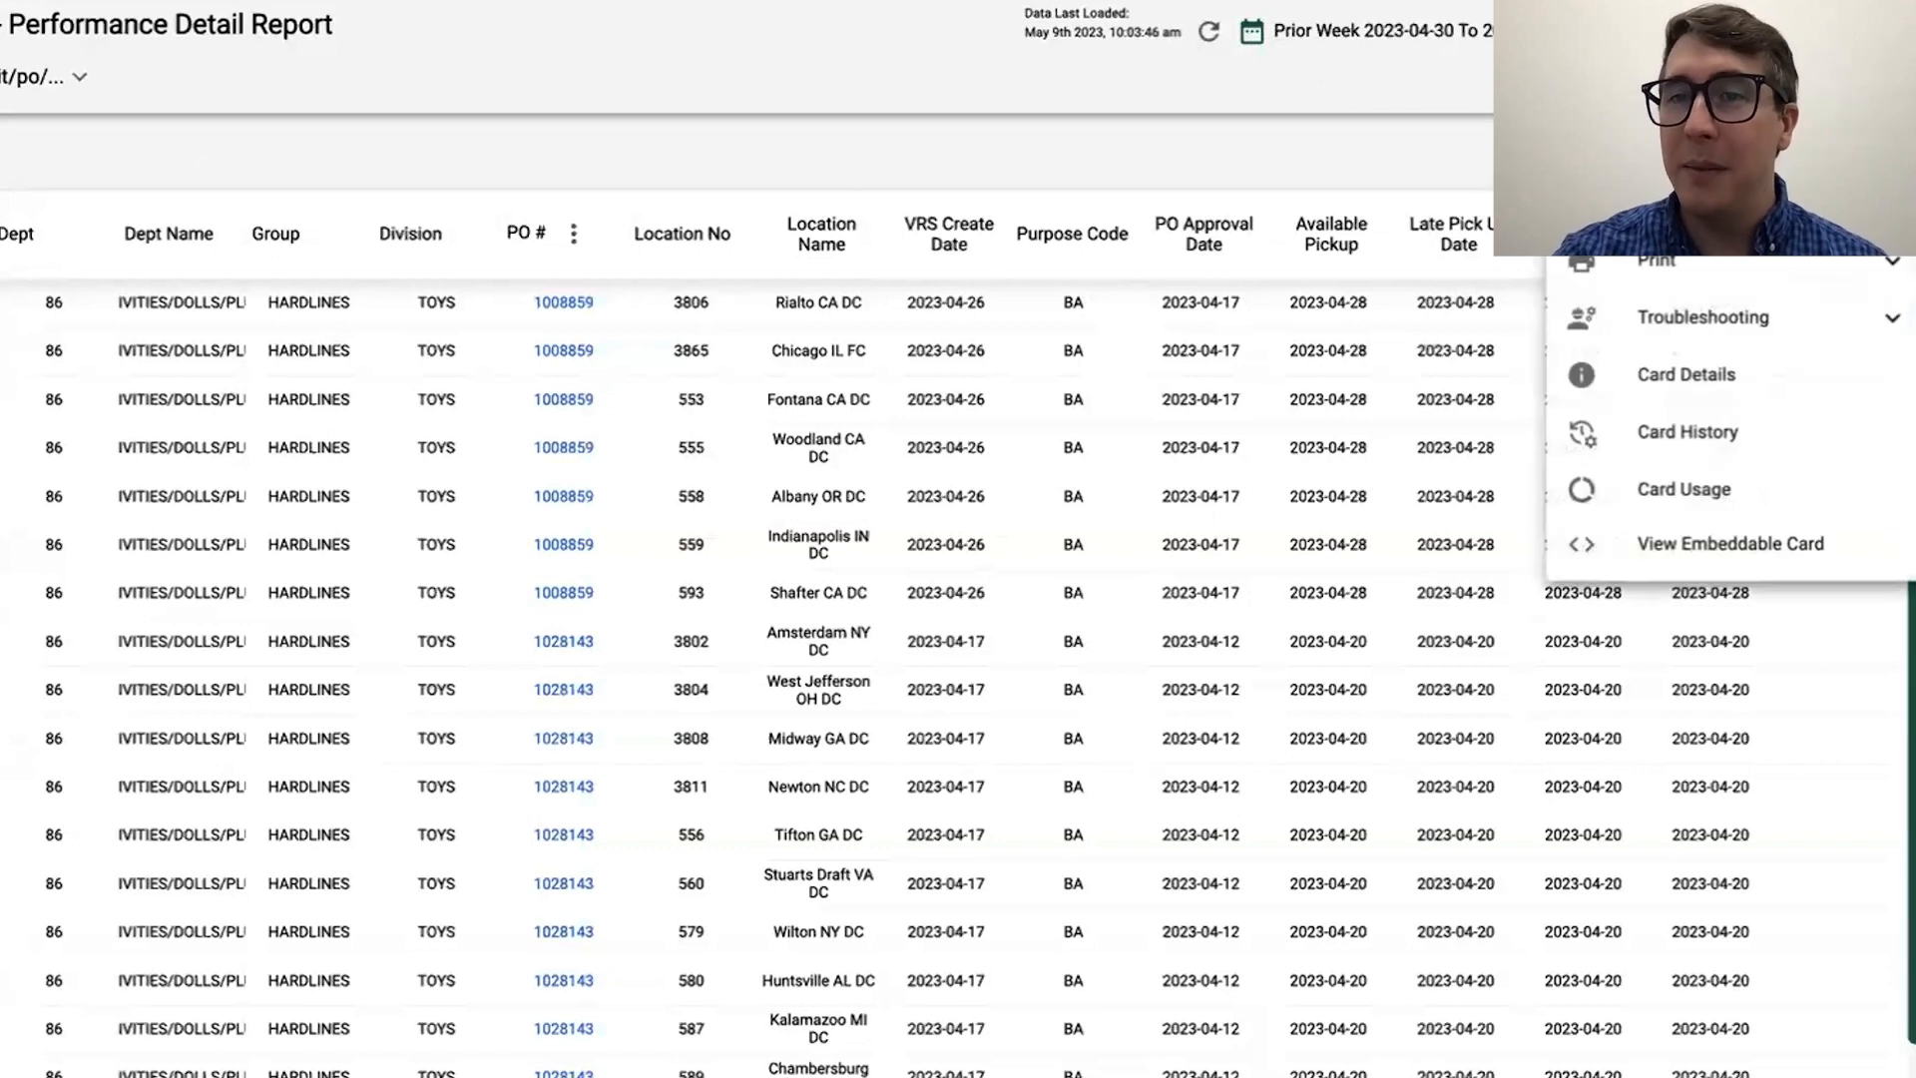
{"action": "left_click", "coordinate": [1646, 375]}
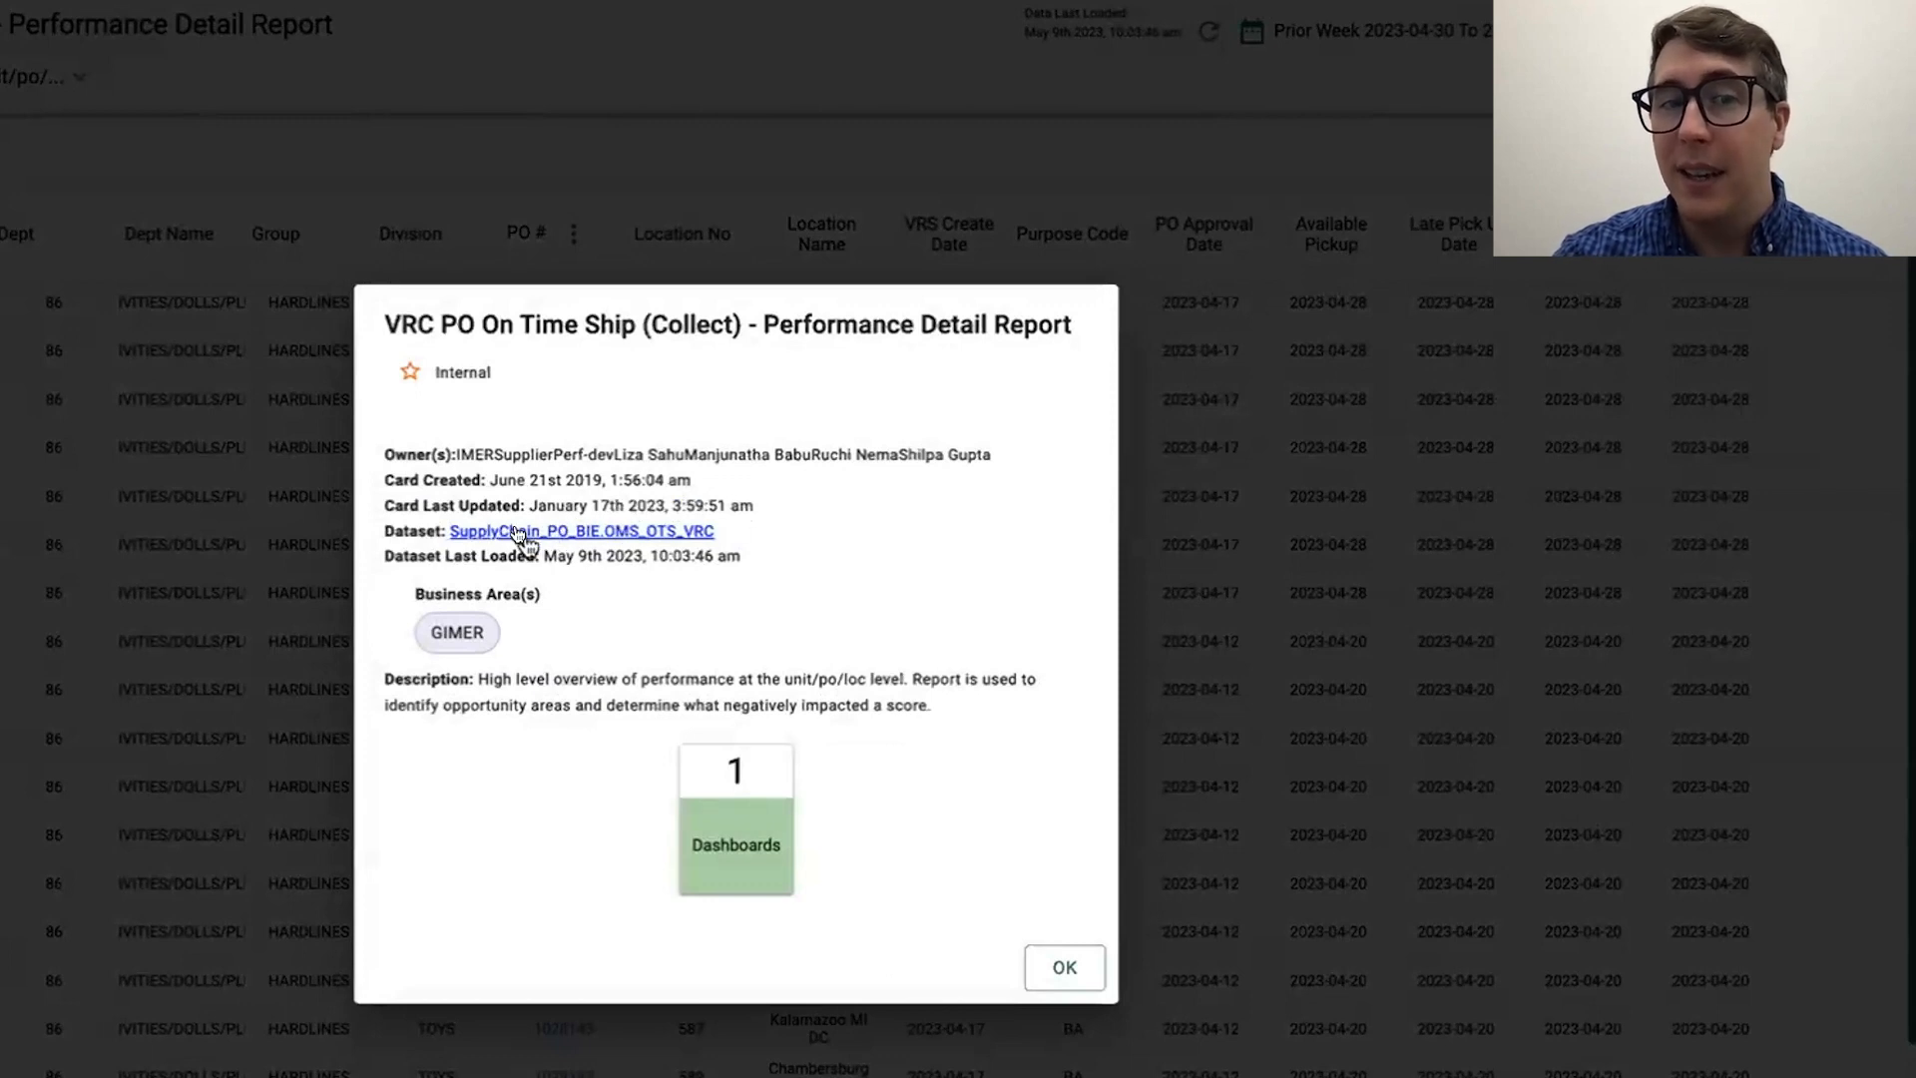
{"action": "left_click", "coordinate": [519, 531]}
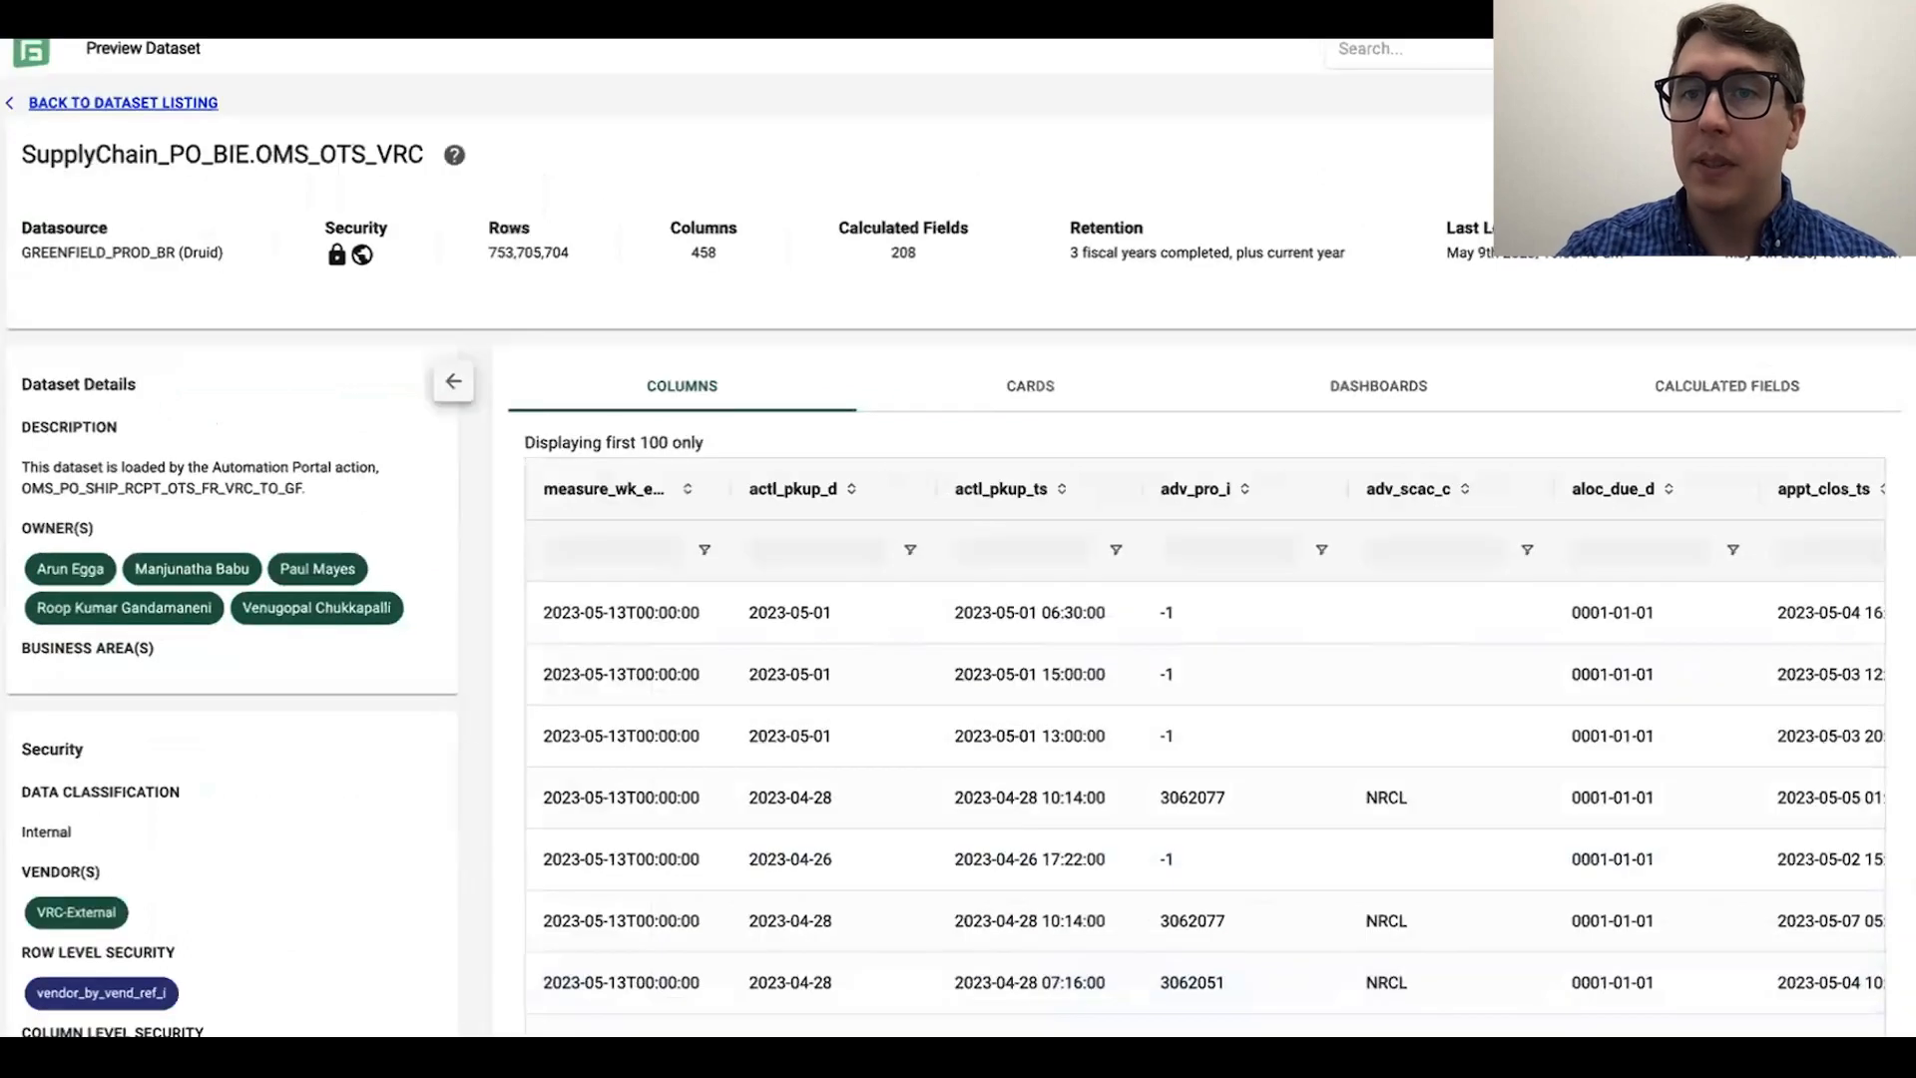
Step: Create a new card from the SupplyChain_PO_BIE.OMS_OTS_VRC dataset and remove its default count_of_rows column
{"action": "left_click", "coordinate": [1558, 150]}
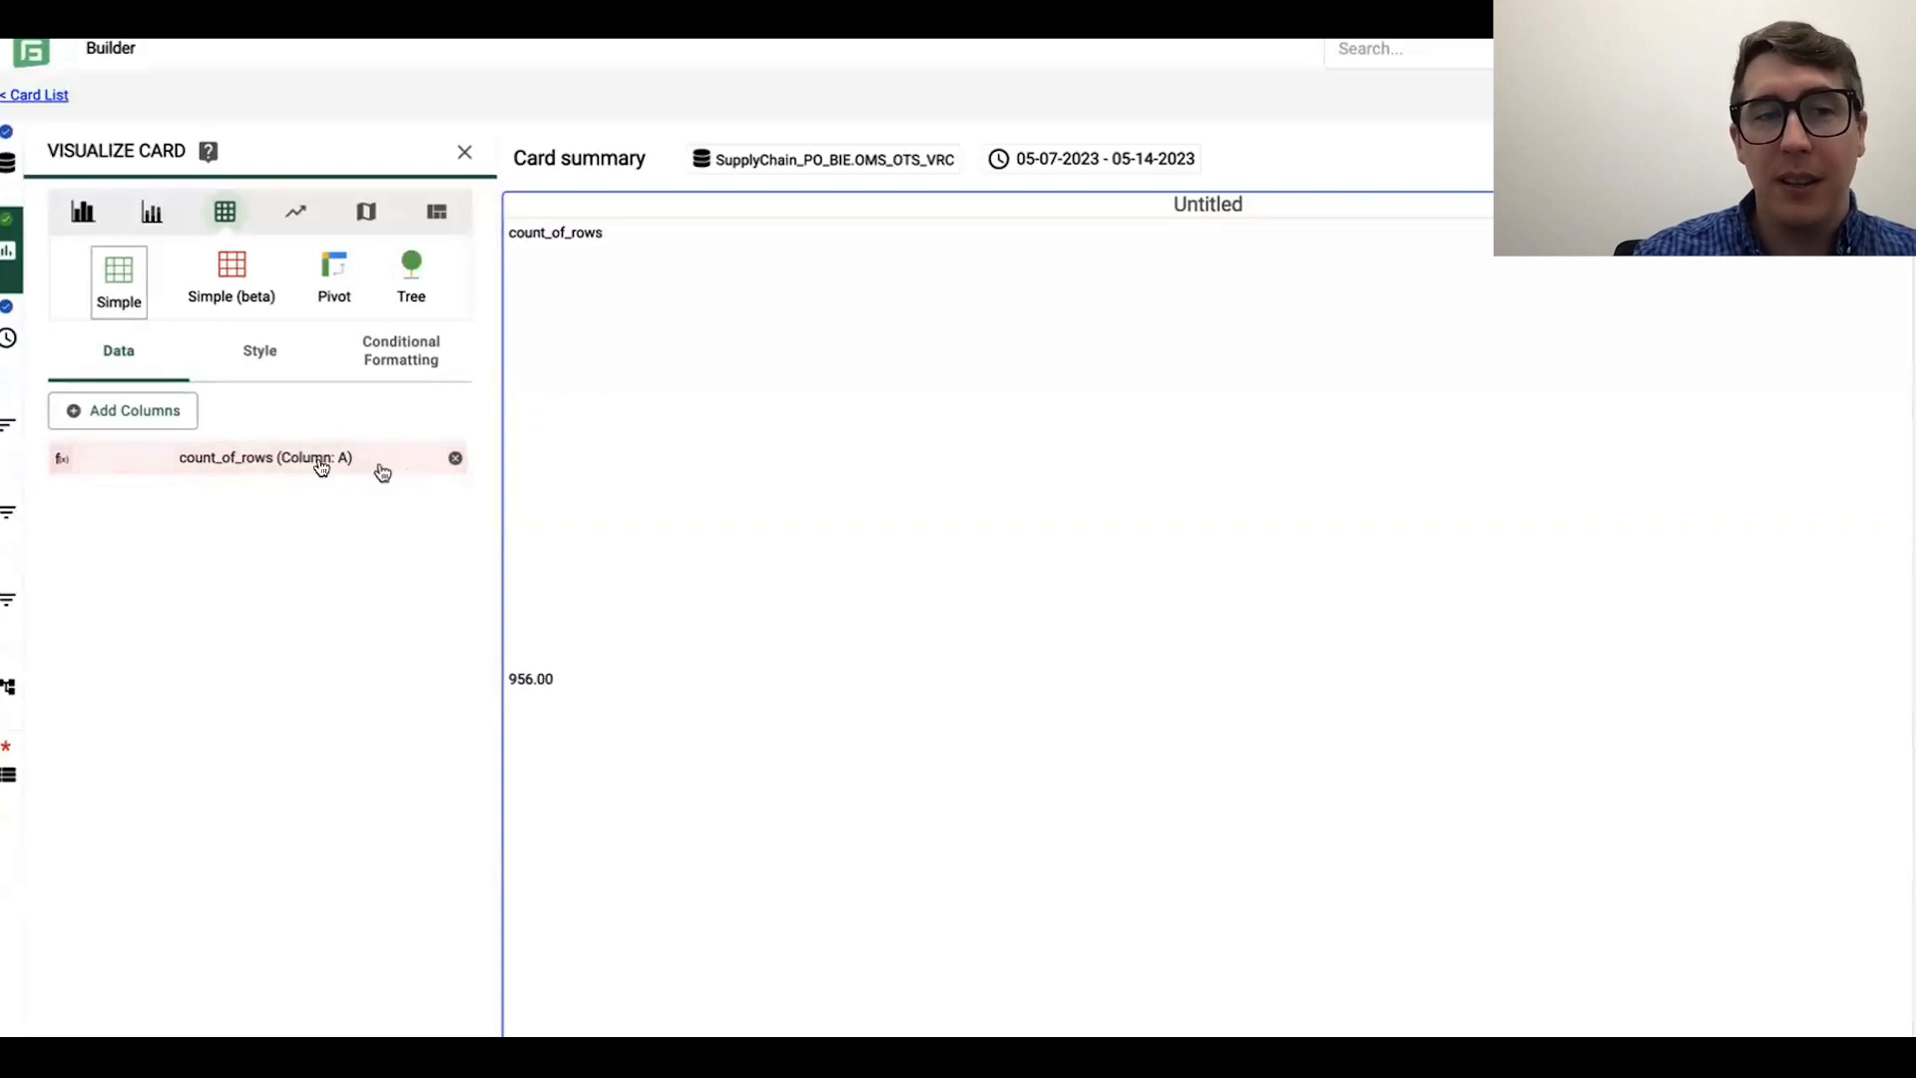
{"action": "left_click", "coordinate": [455, 461]}
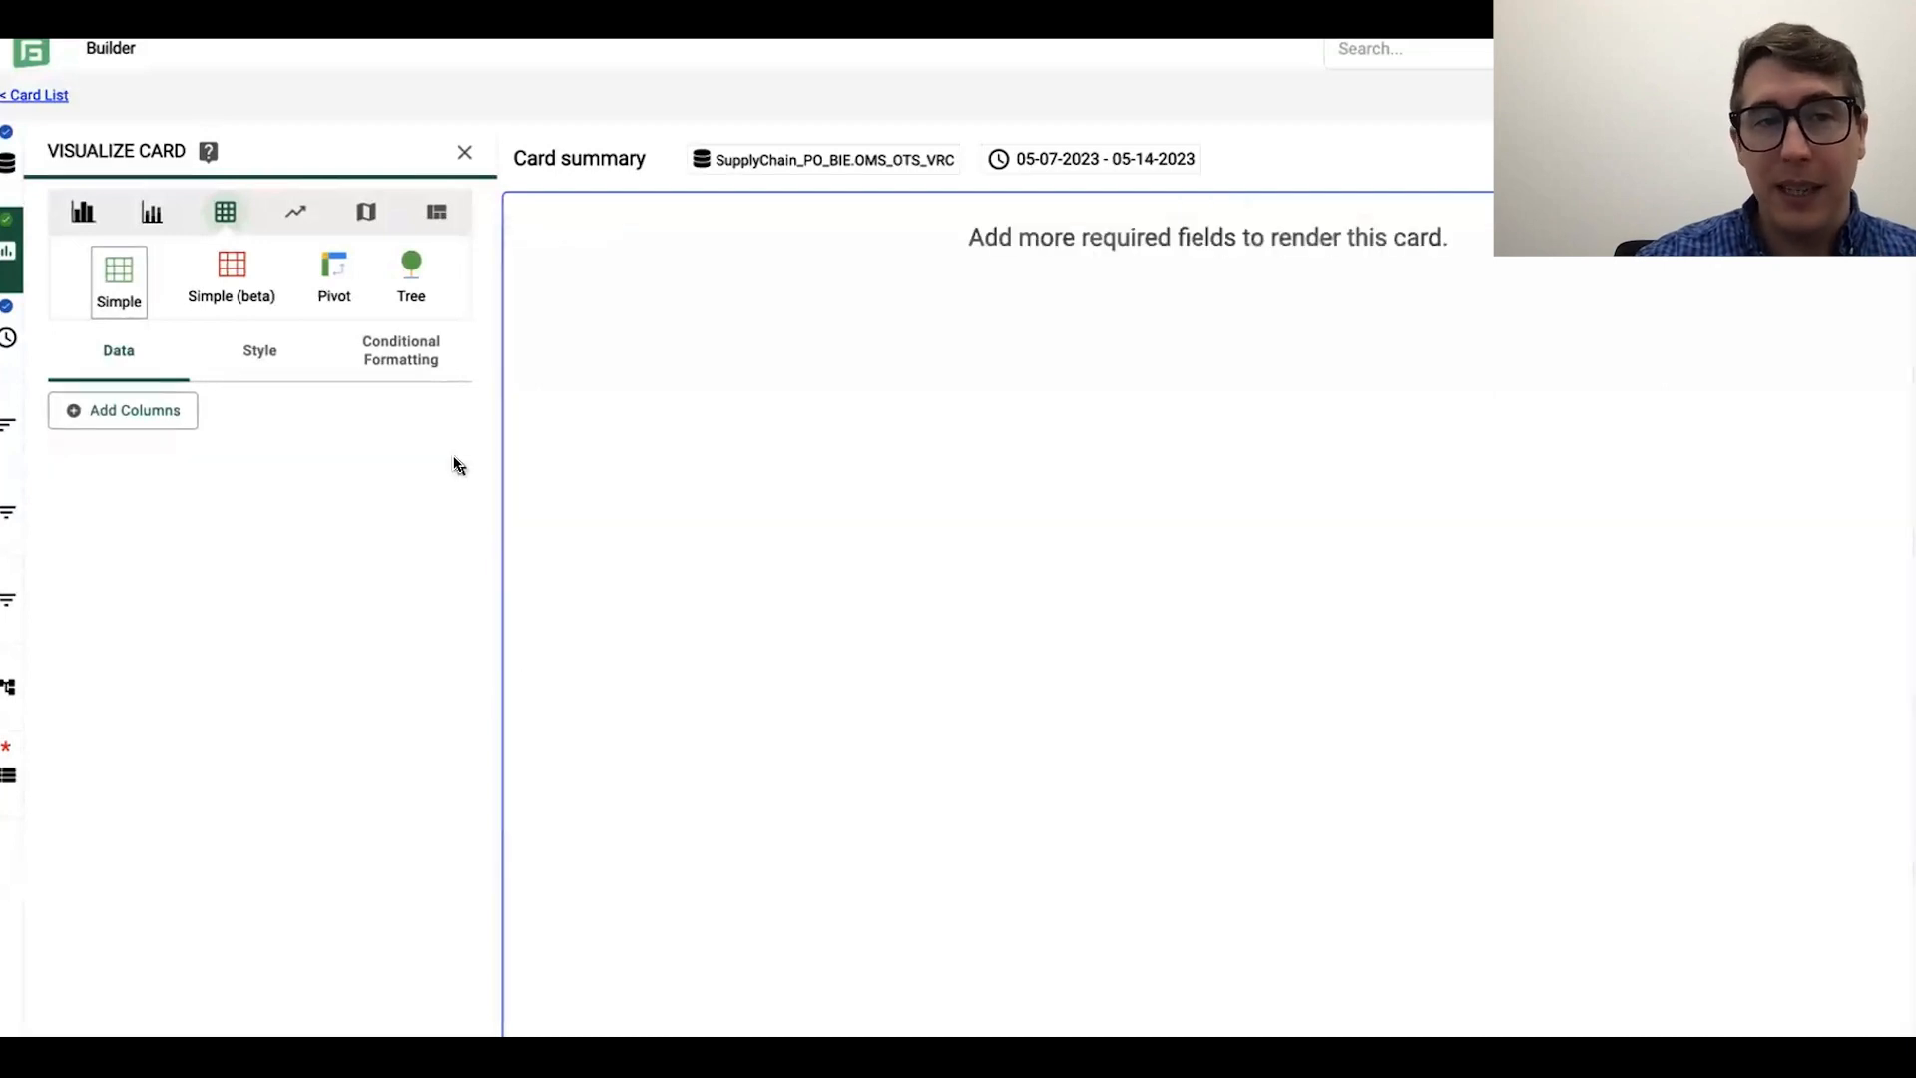
Step: Open the column picker for the card and look through the dataset's available dimensions and metrics
{"action": "left_click", "coordinate": [116, 417]}
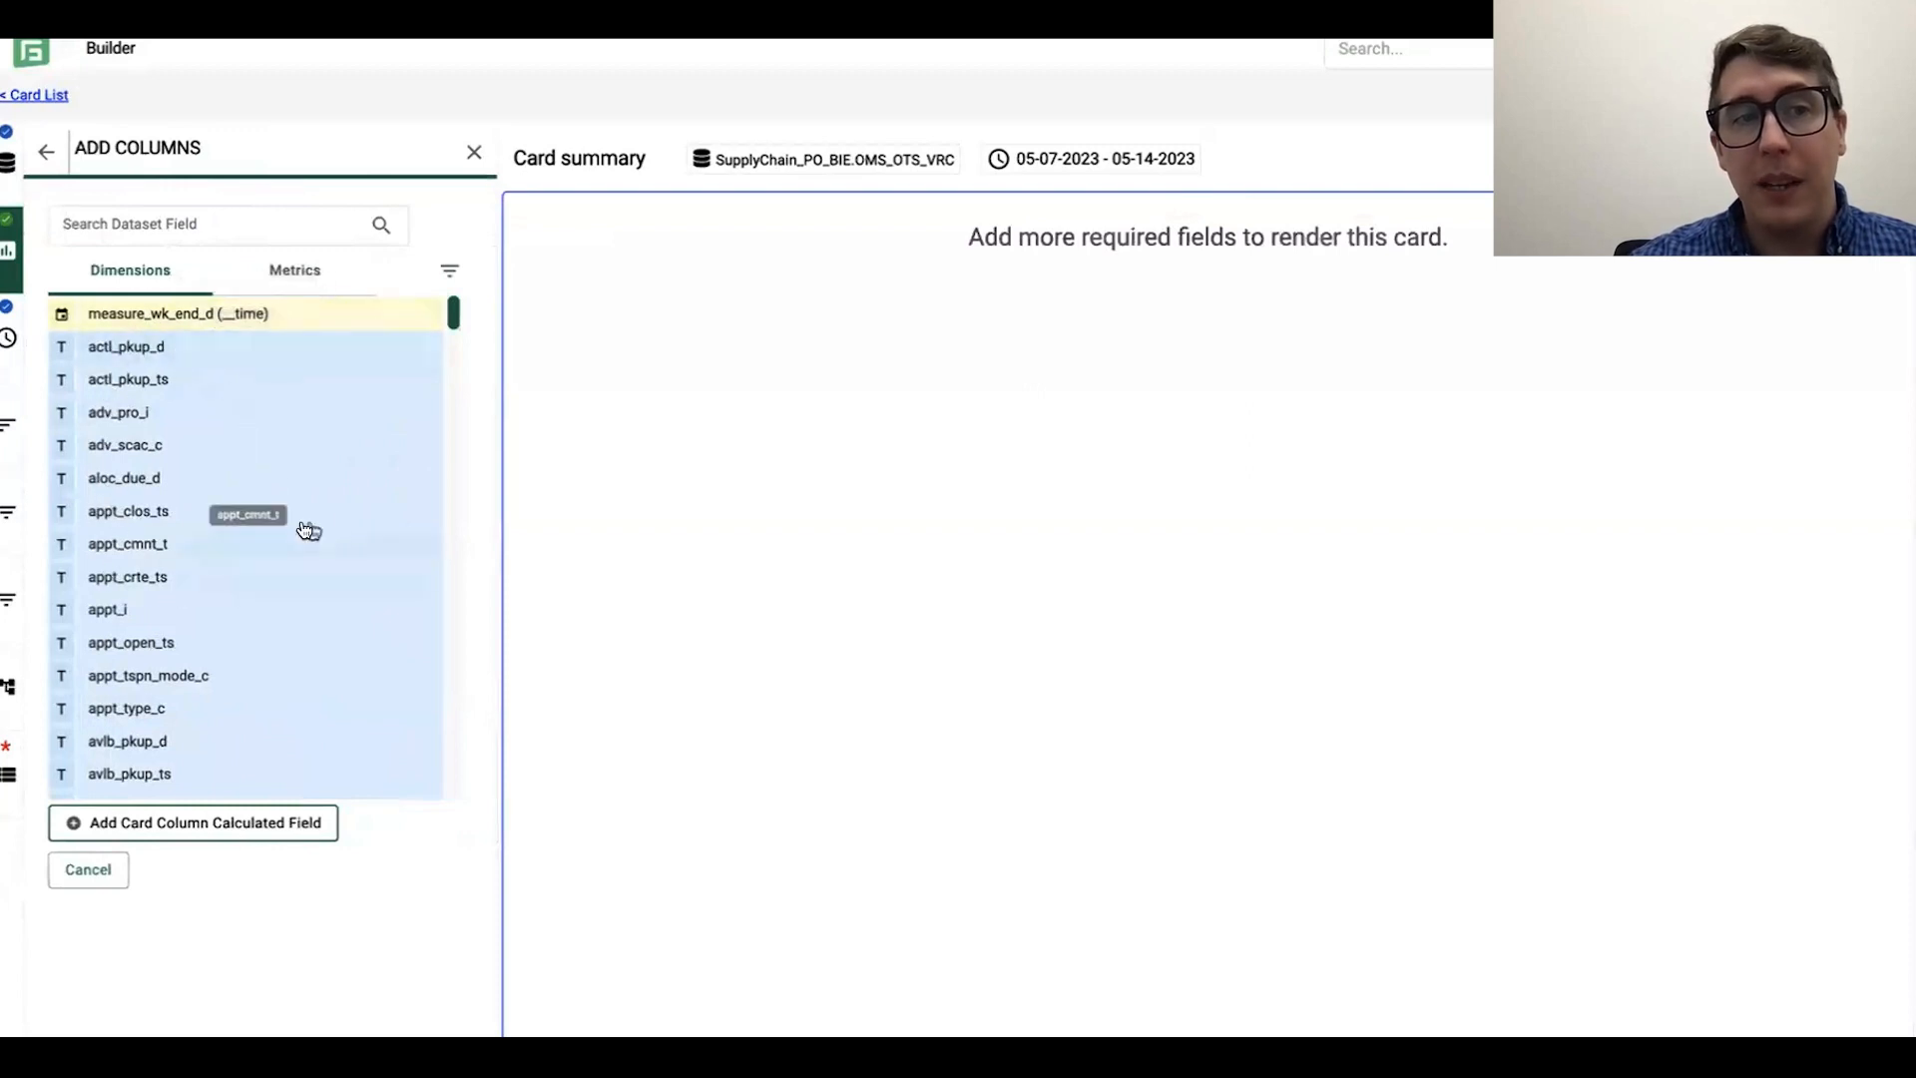
{"action": "scroll", "coordinate": [310, 519], "scroll_direction": "down", "scroll_amount": 4}
{"action": "scroll", "coordinate": [318, 512], "scroll_direction": "down", "scroll_amount": 6}
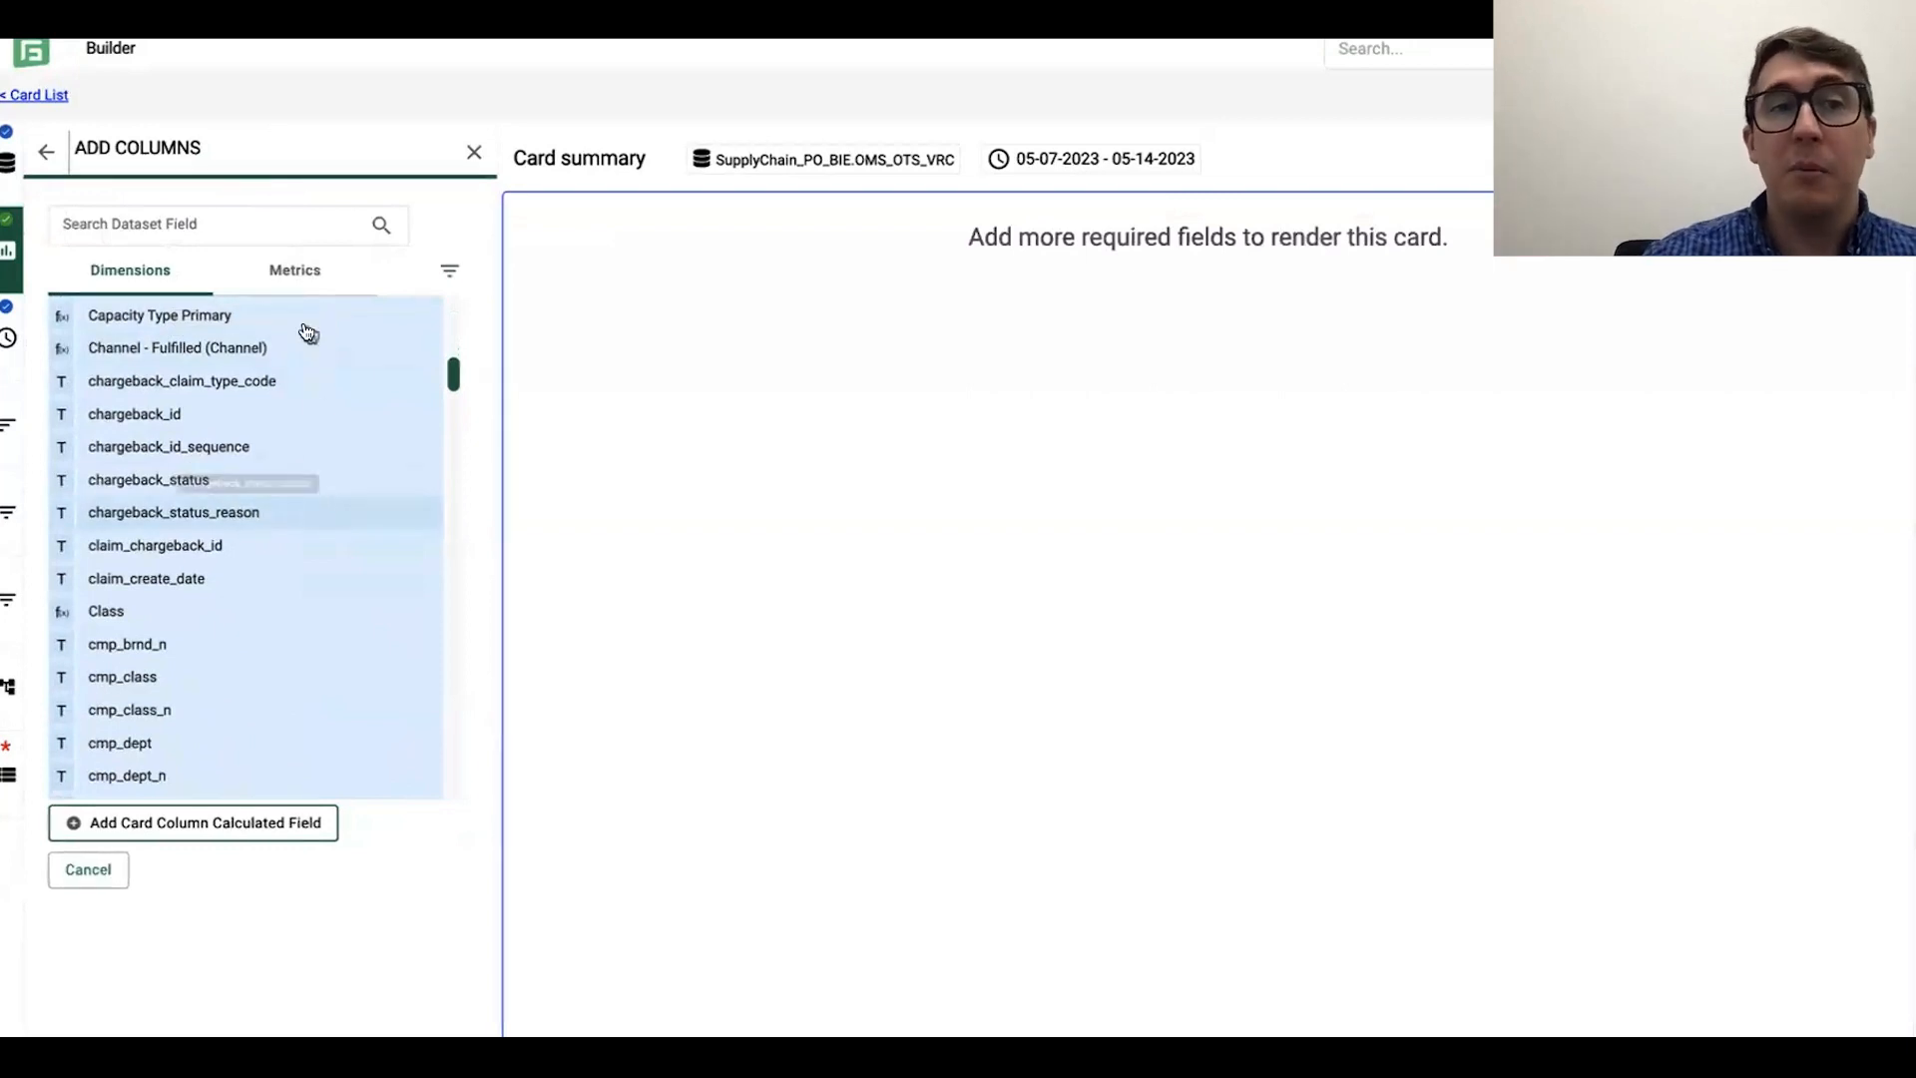
{"action": "left_click", "coordinate": [299, 276]}
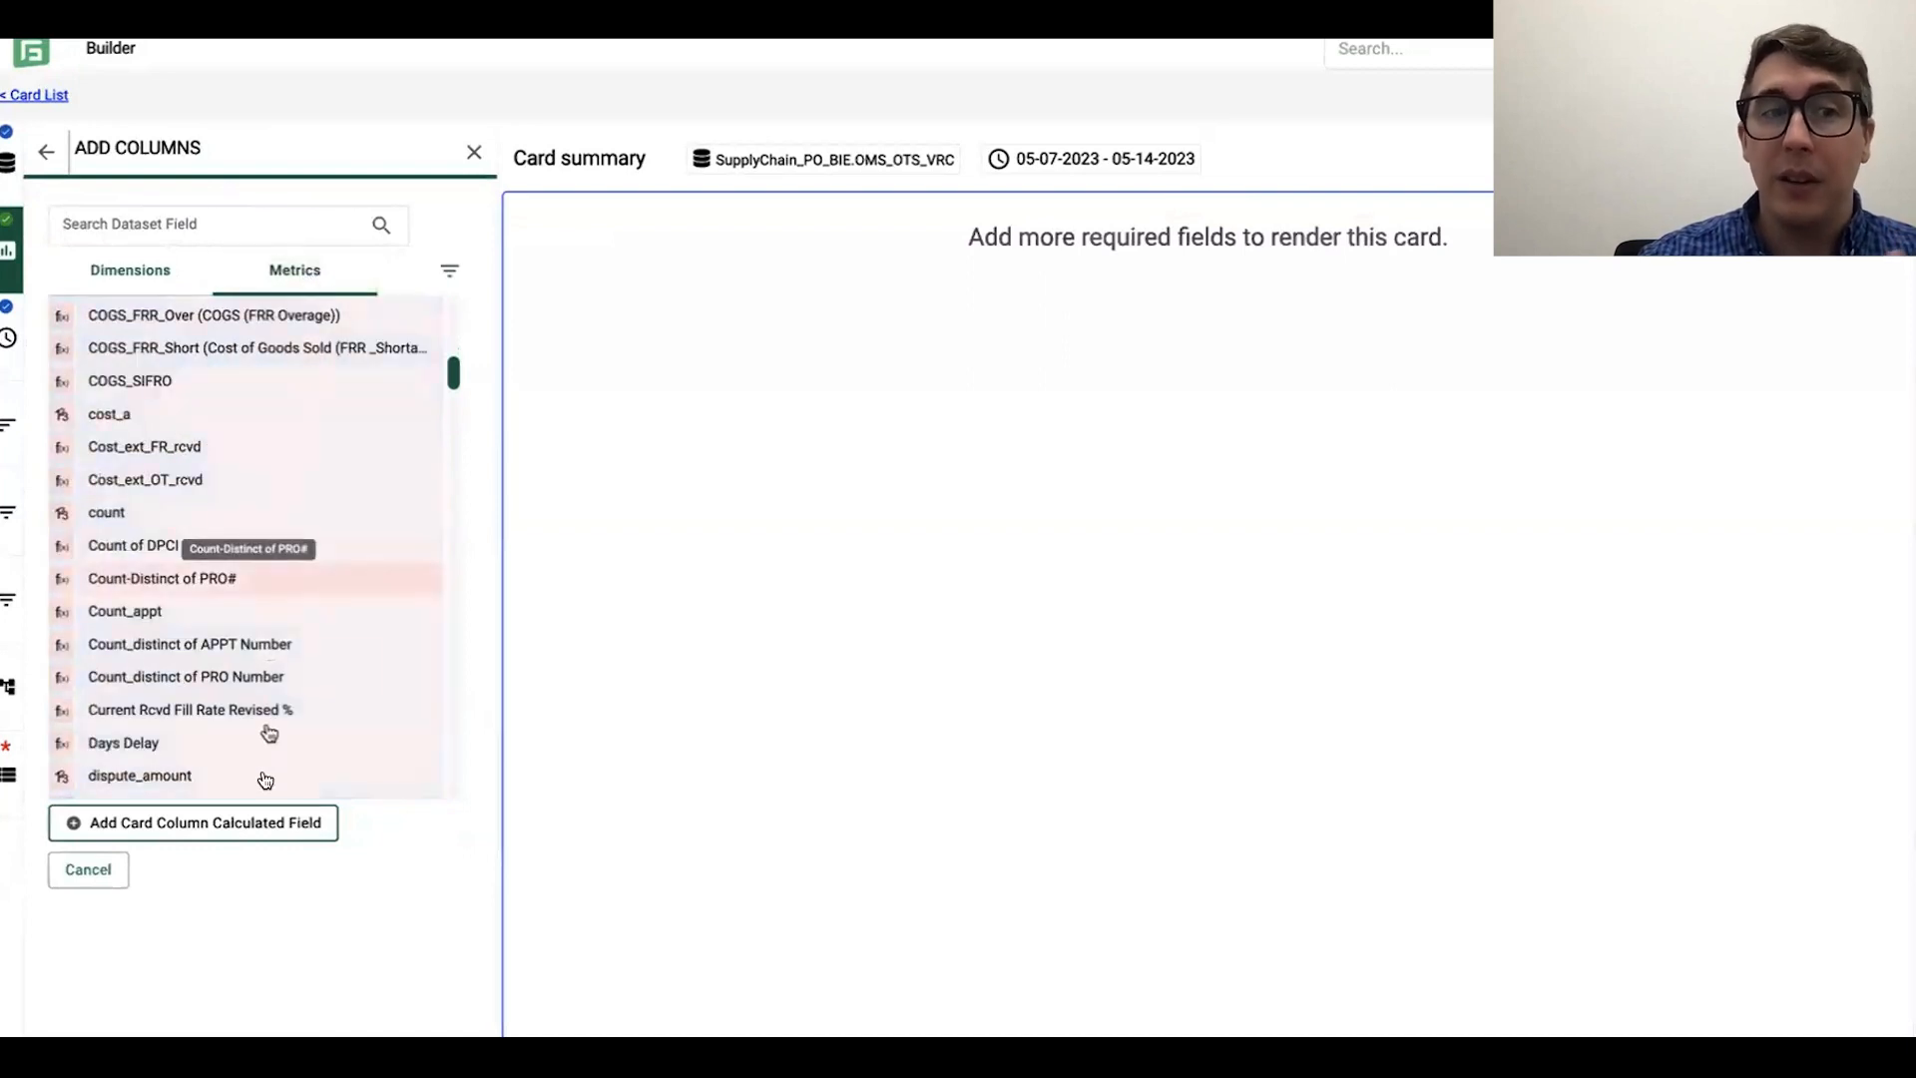
{"action": "scroll", "coordinate": [308, 522], "scroll_direction": "down", "scroll_amount": 6}
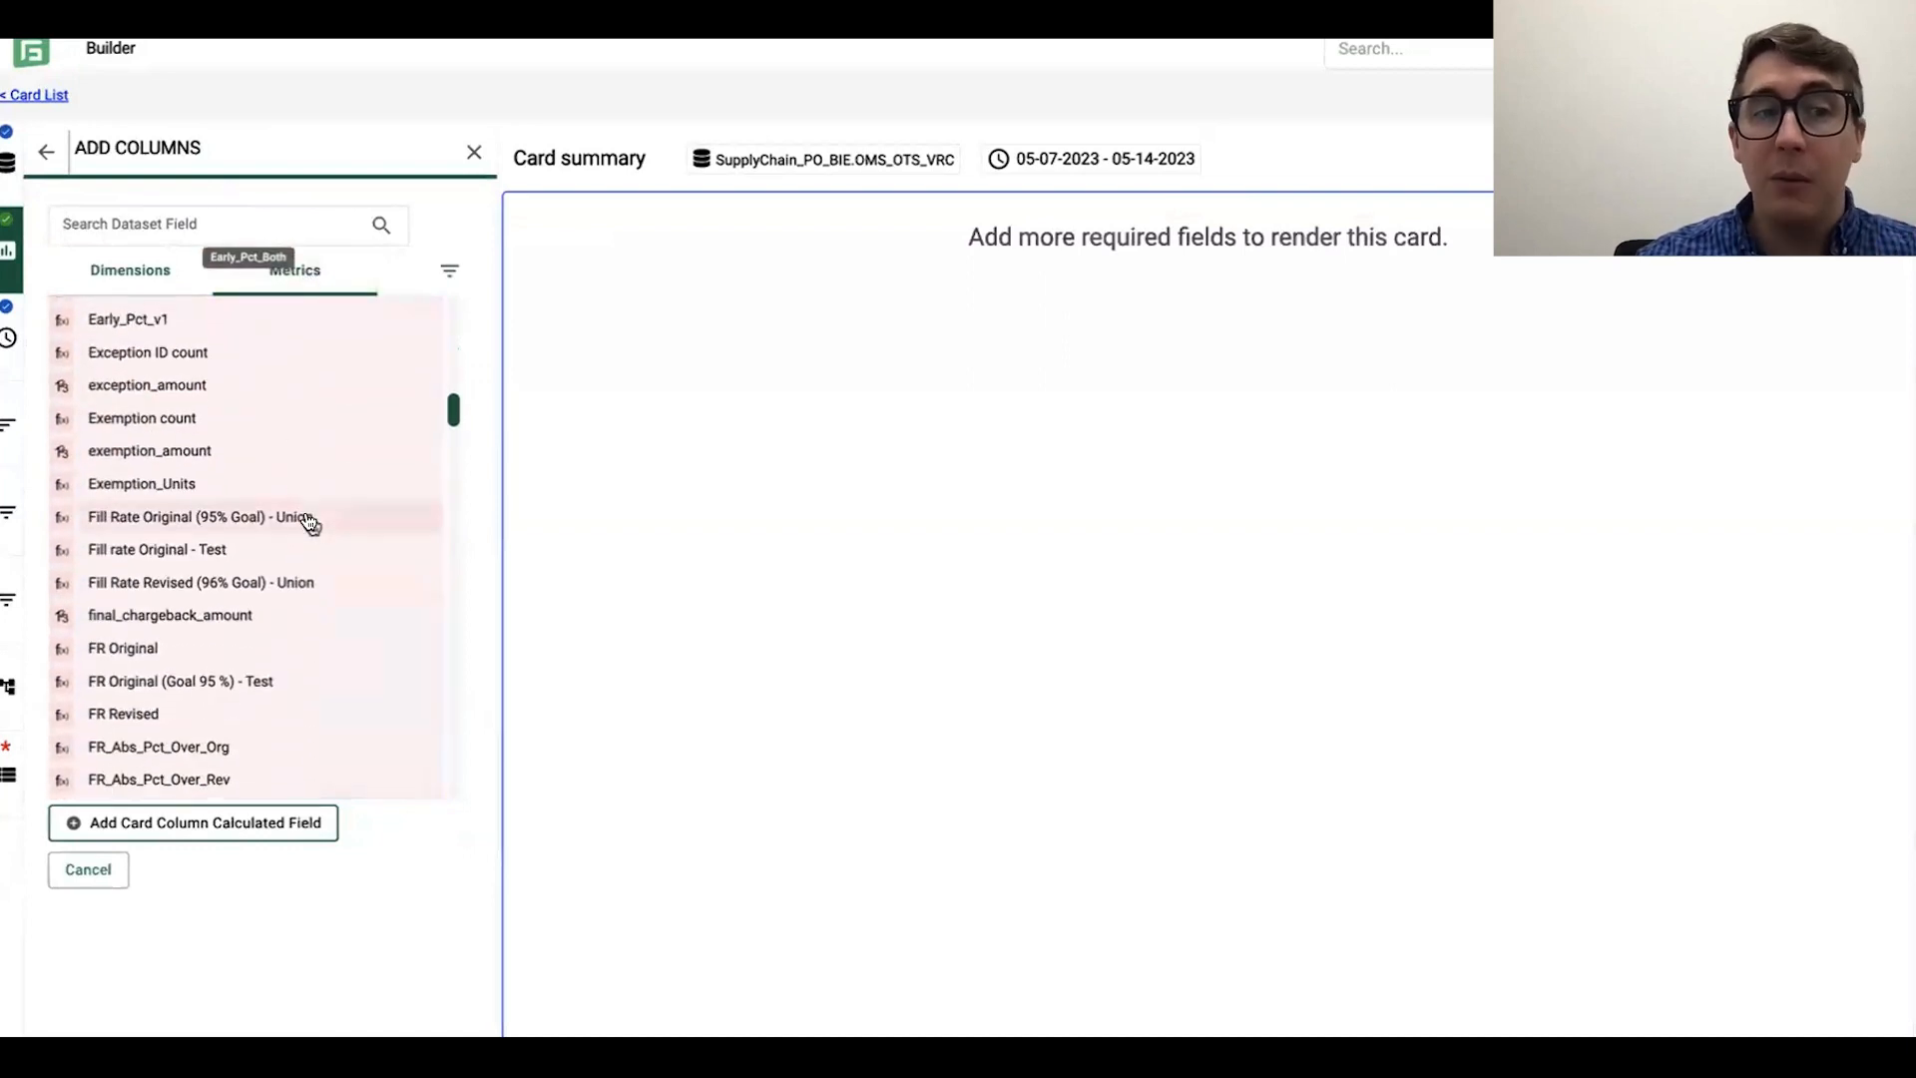
{"action": "scroll", "coordinate": [308, 522], "scroll_direction": "down", "scroll_amount": 4}
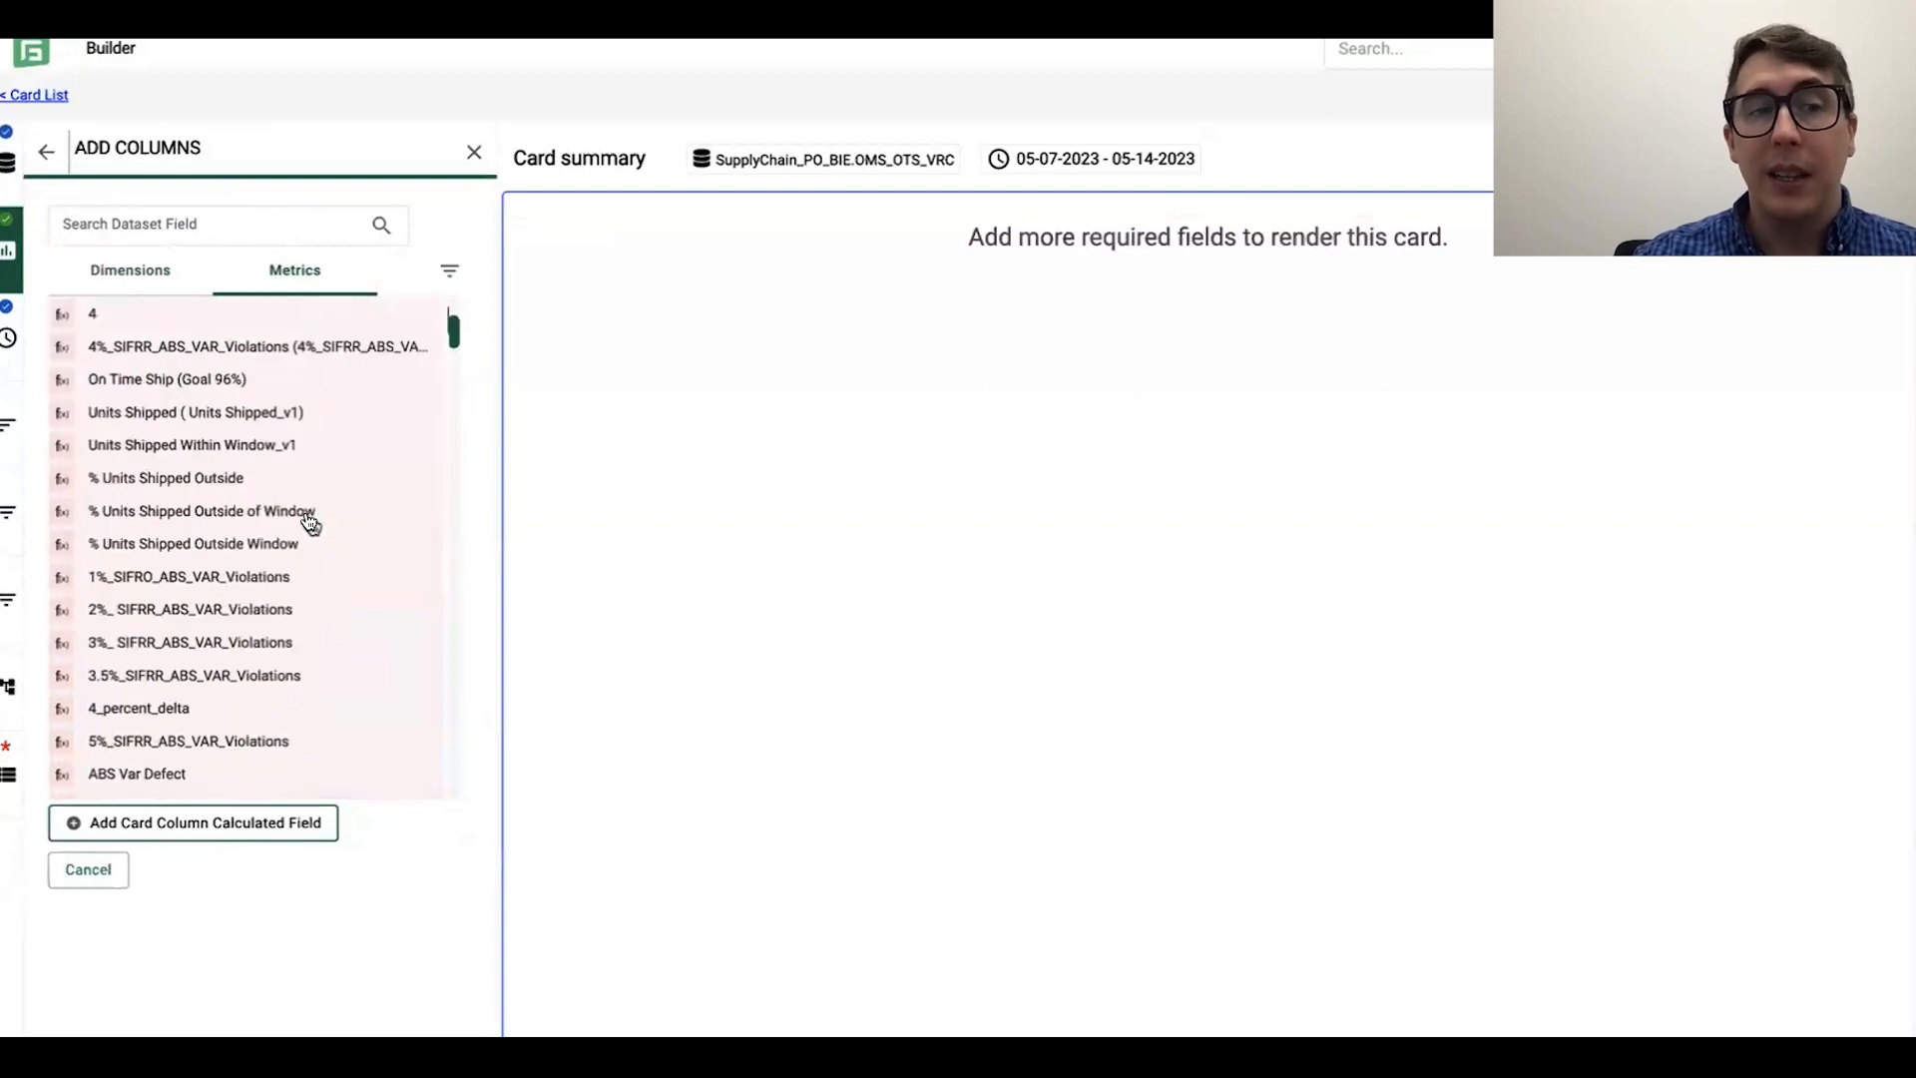
{"action": "scroll", "coordinate": [315, 587], "scroll_direction": "down", "scroll_amount": 2}
{"action": "scroll", "coordinate": [317, 569], "scroll_direction": "up", "scroll_amount": 2}
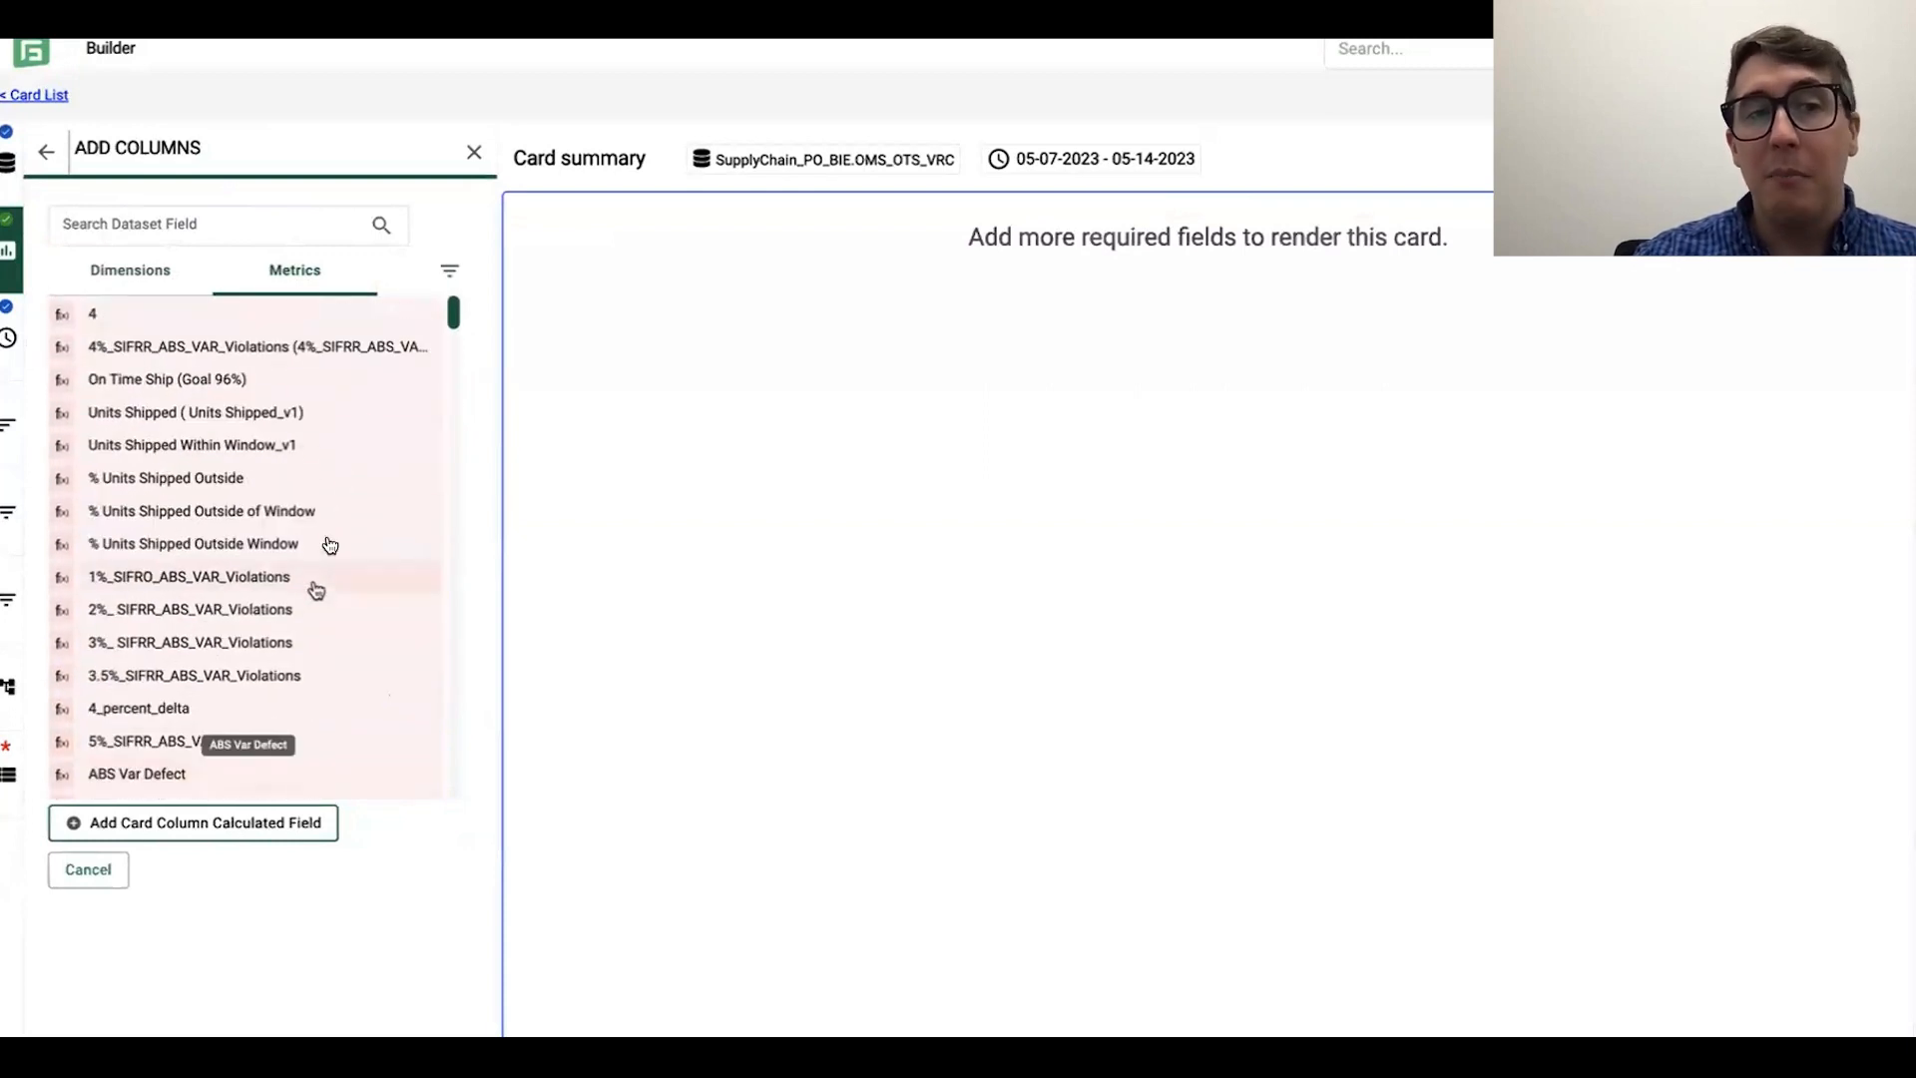
Step: Return to the dimension fields and select the appointment field appt_i as a card column
{"action": "left_click", "coordinate": [154, 279]}
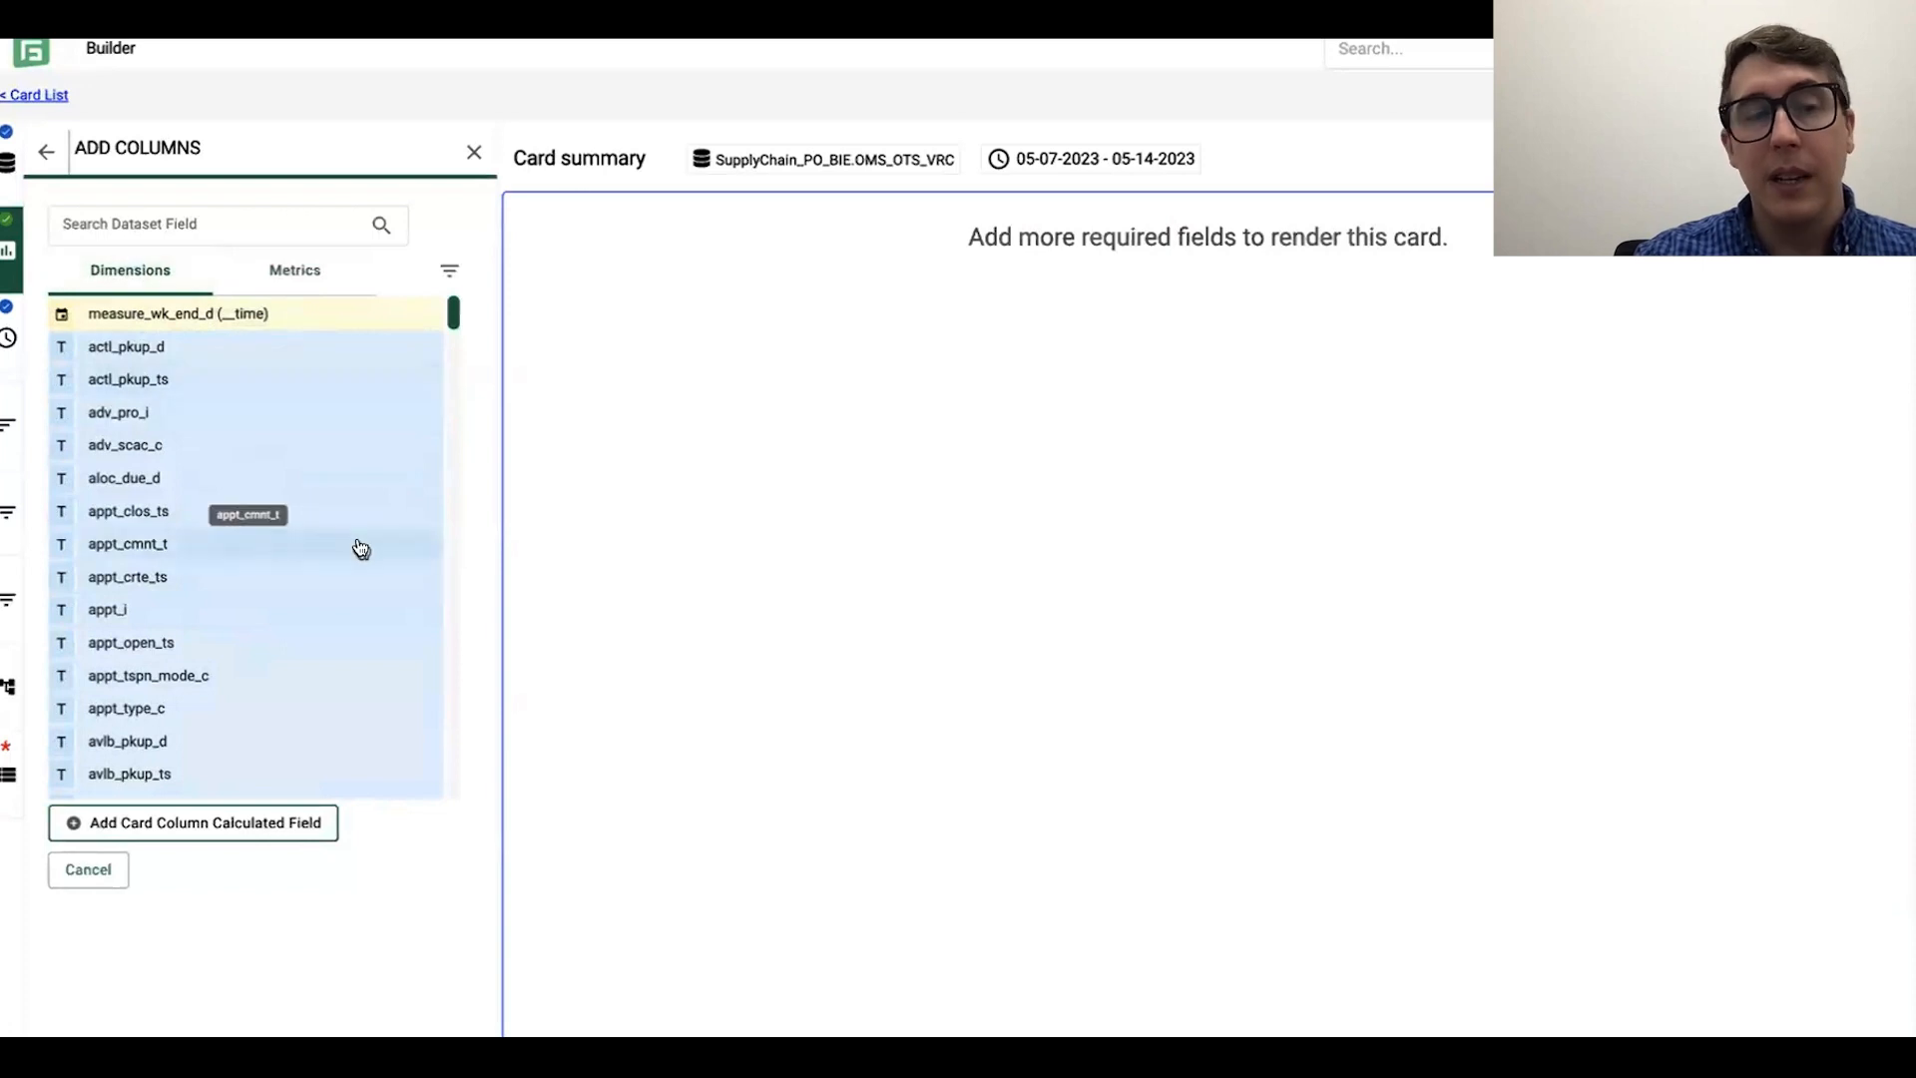
{"action": "scroll", "coordinate": [357, 548], "scroll_direction": "down", "scroll_amount": 1}
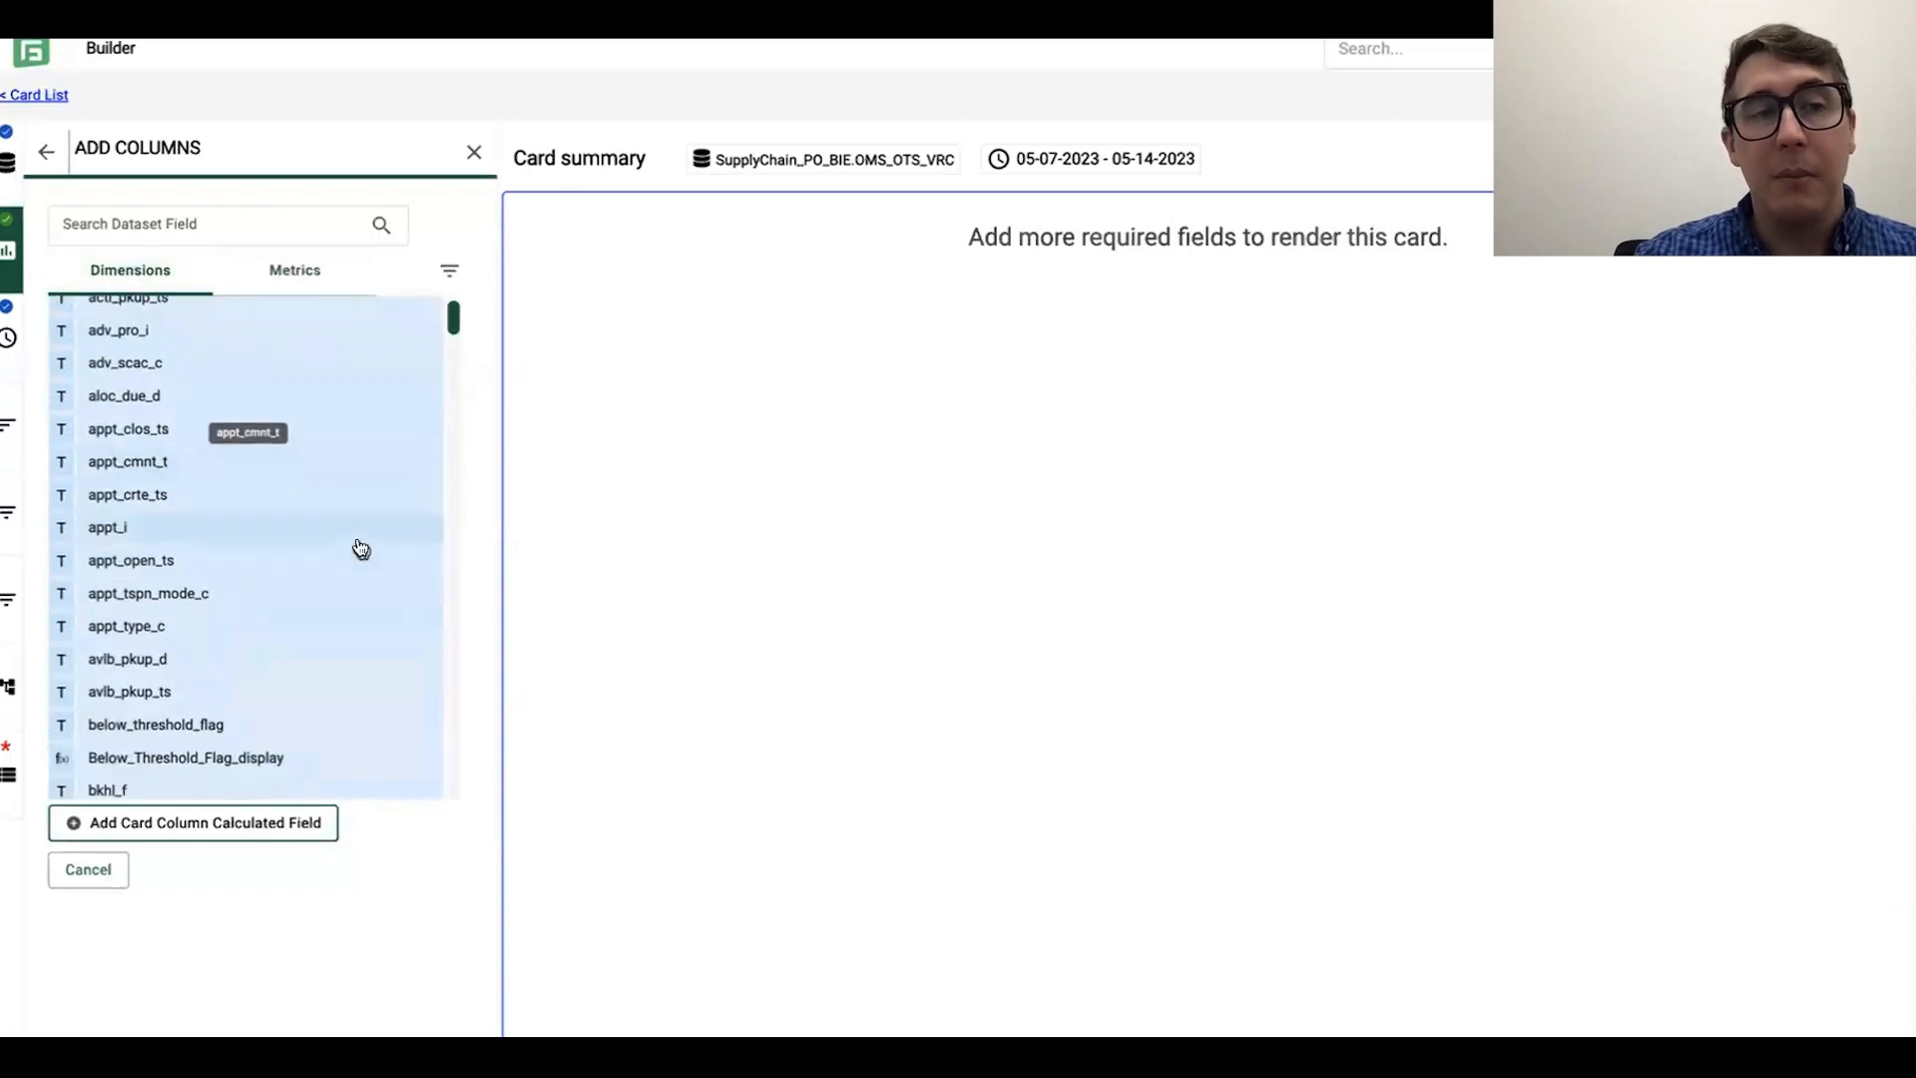
{"action": "left_click", "coordinate": [144, 535]}
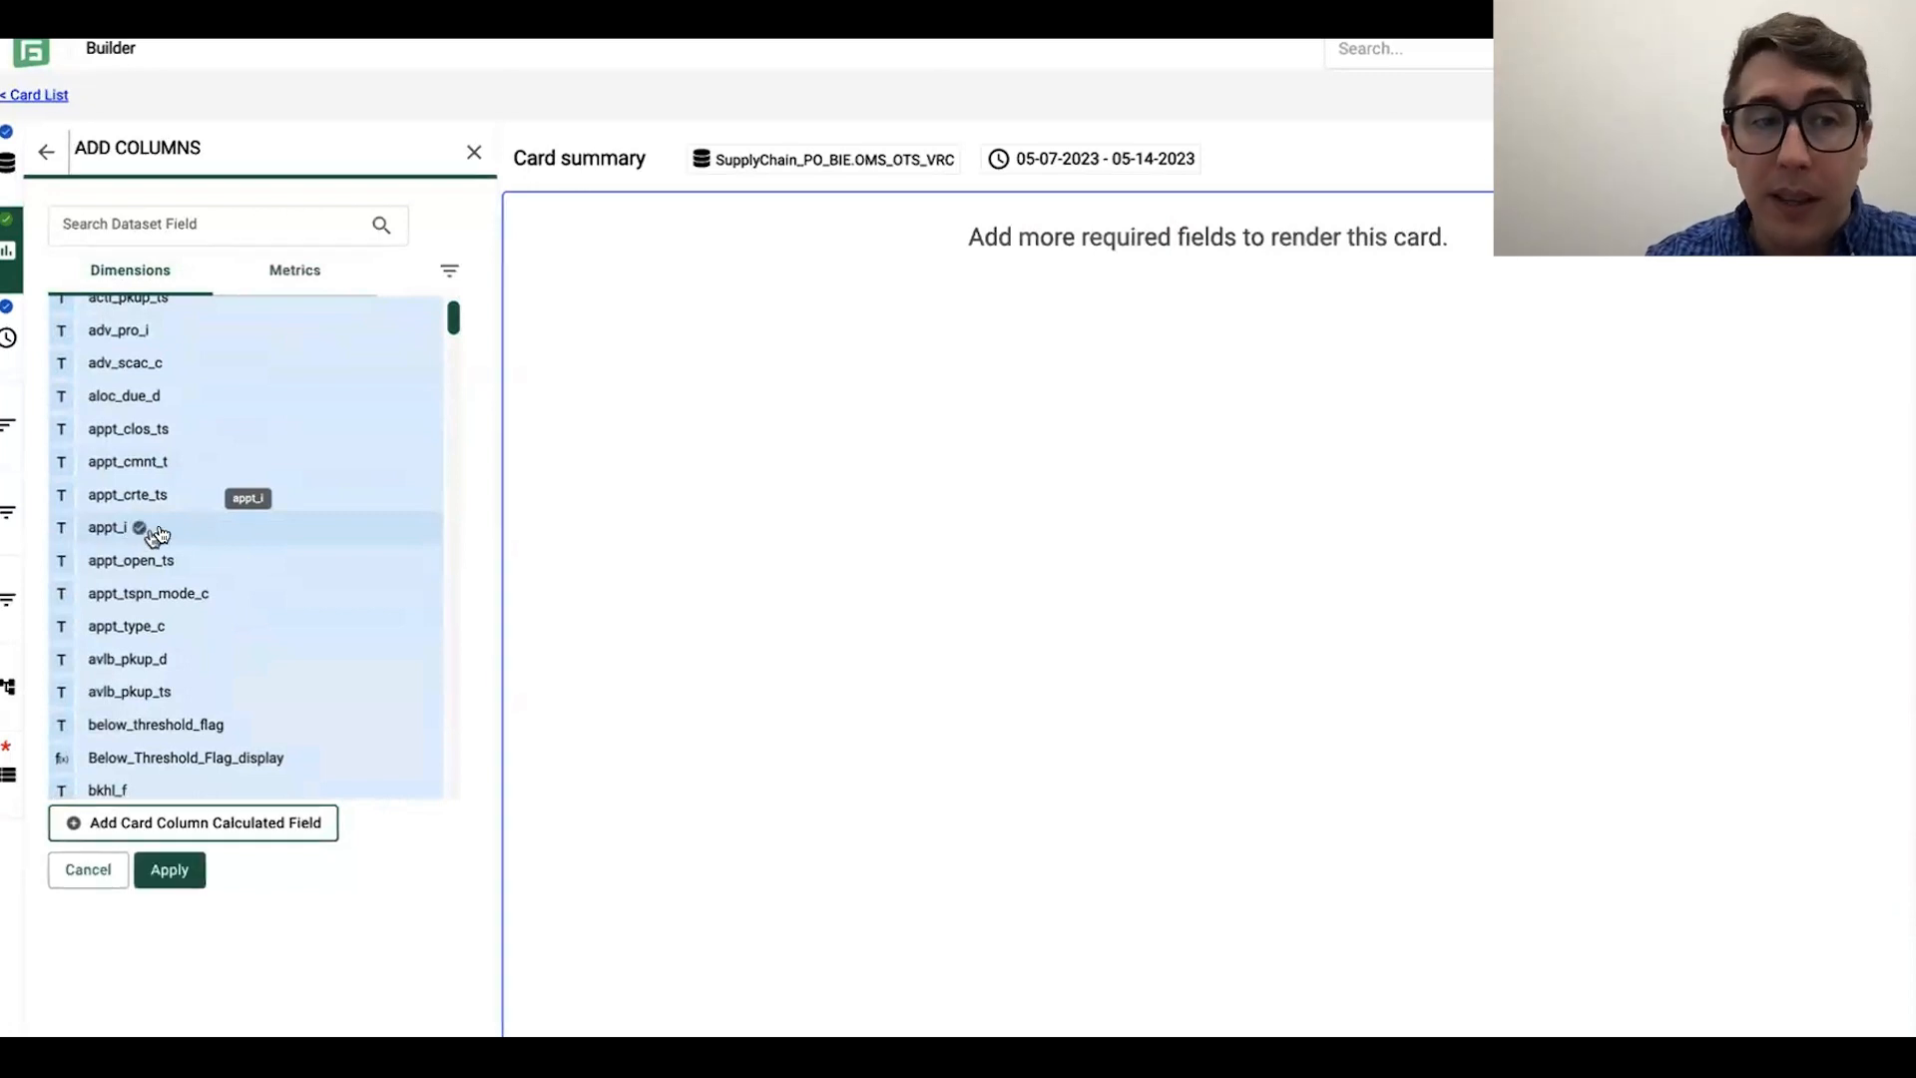
Step: Add the calculated DPCI dimension to the card's column selection
{"action": "scroll", "coordinate": [248, 526], "scroll_direction": "down", "scroll_amount": 3}
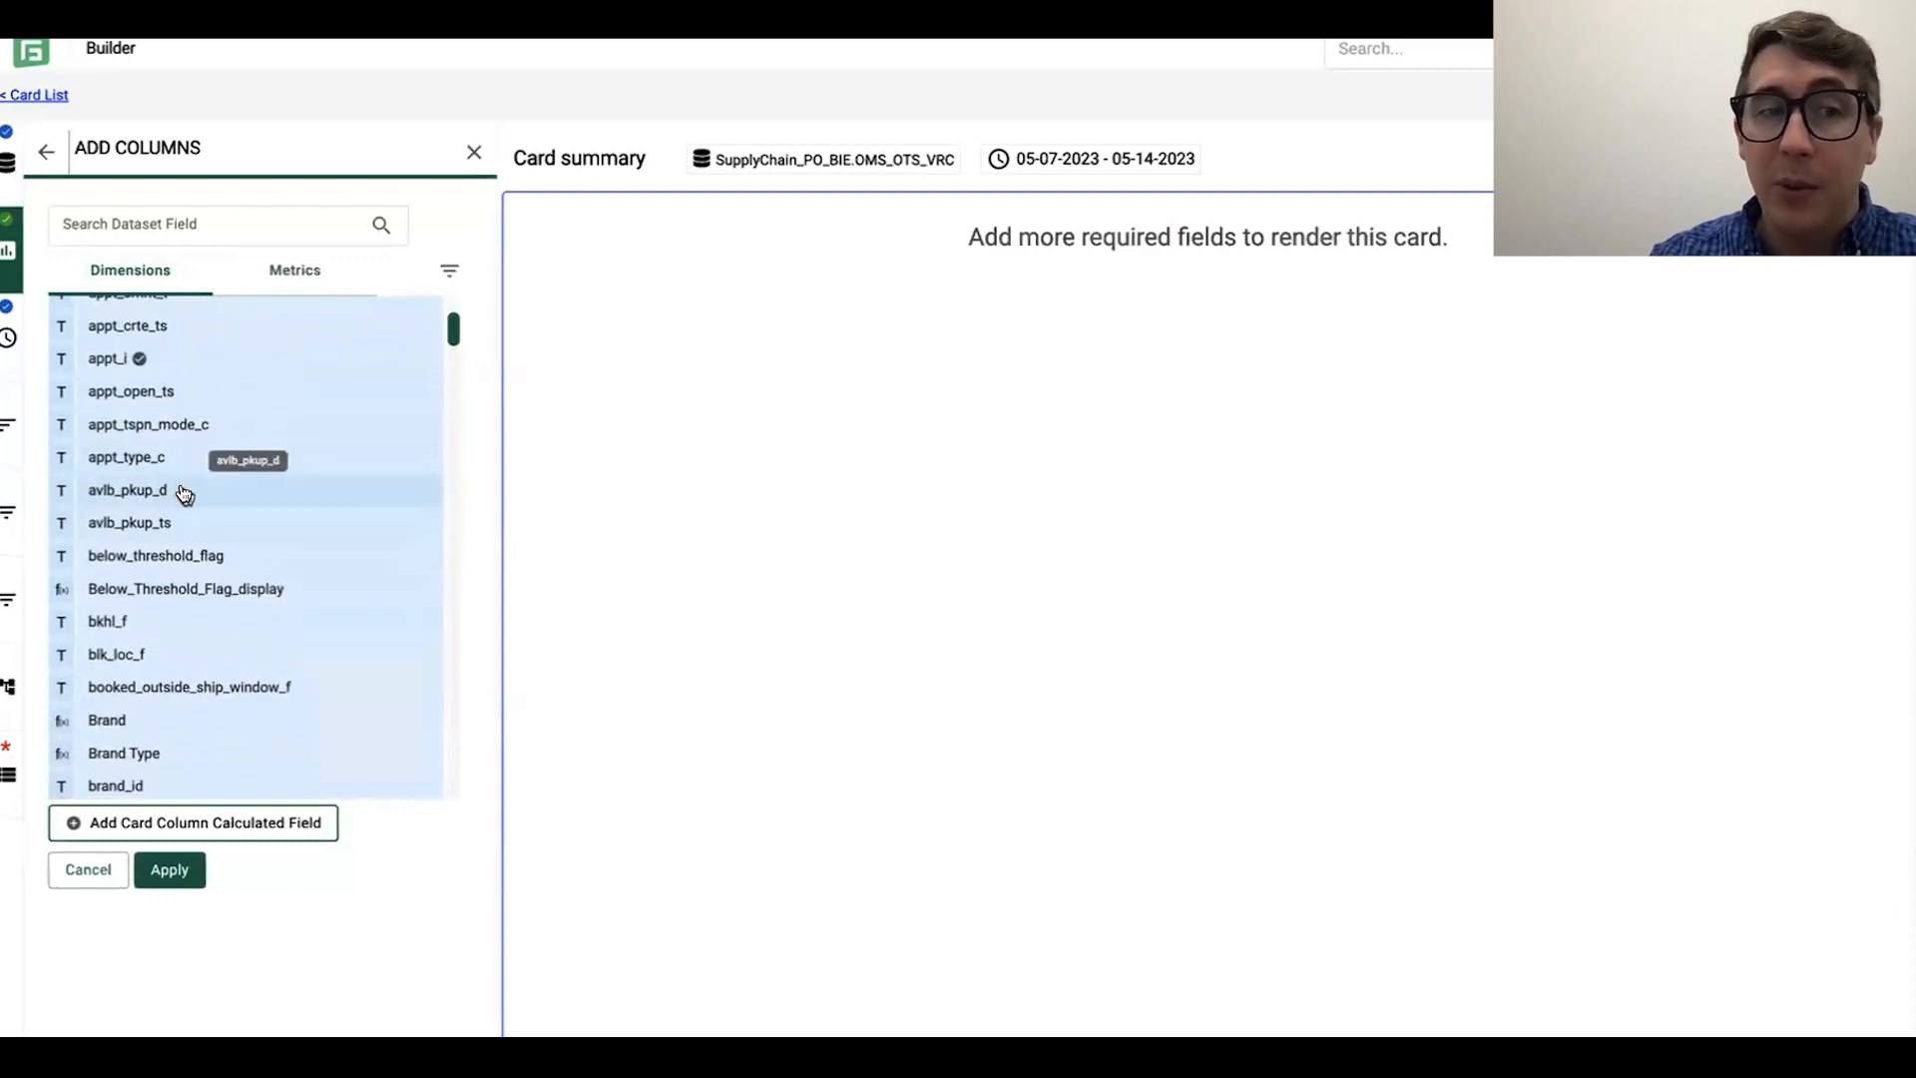
{"action": "scroll", "coordinate": [239, 513], "scroll_direction": "down", "scroll_amount": 2}
{"action": "scroll", "coordinate": [240, 519], "scroll_direction": "down", "scroll_amount": 2}
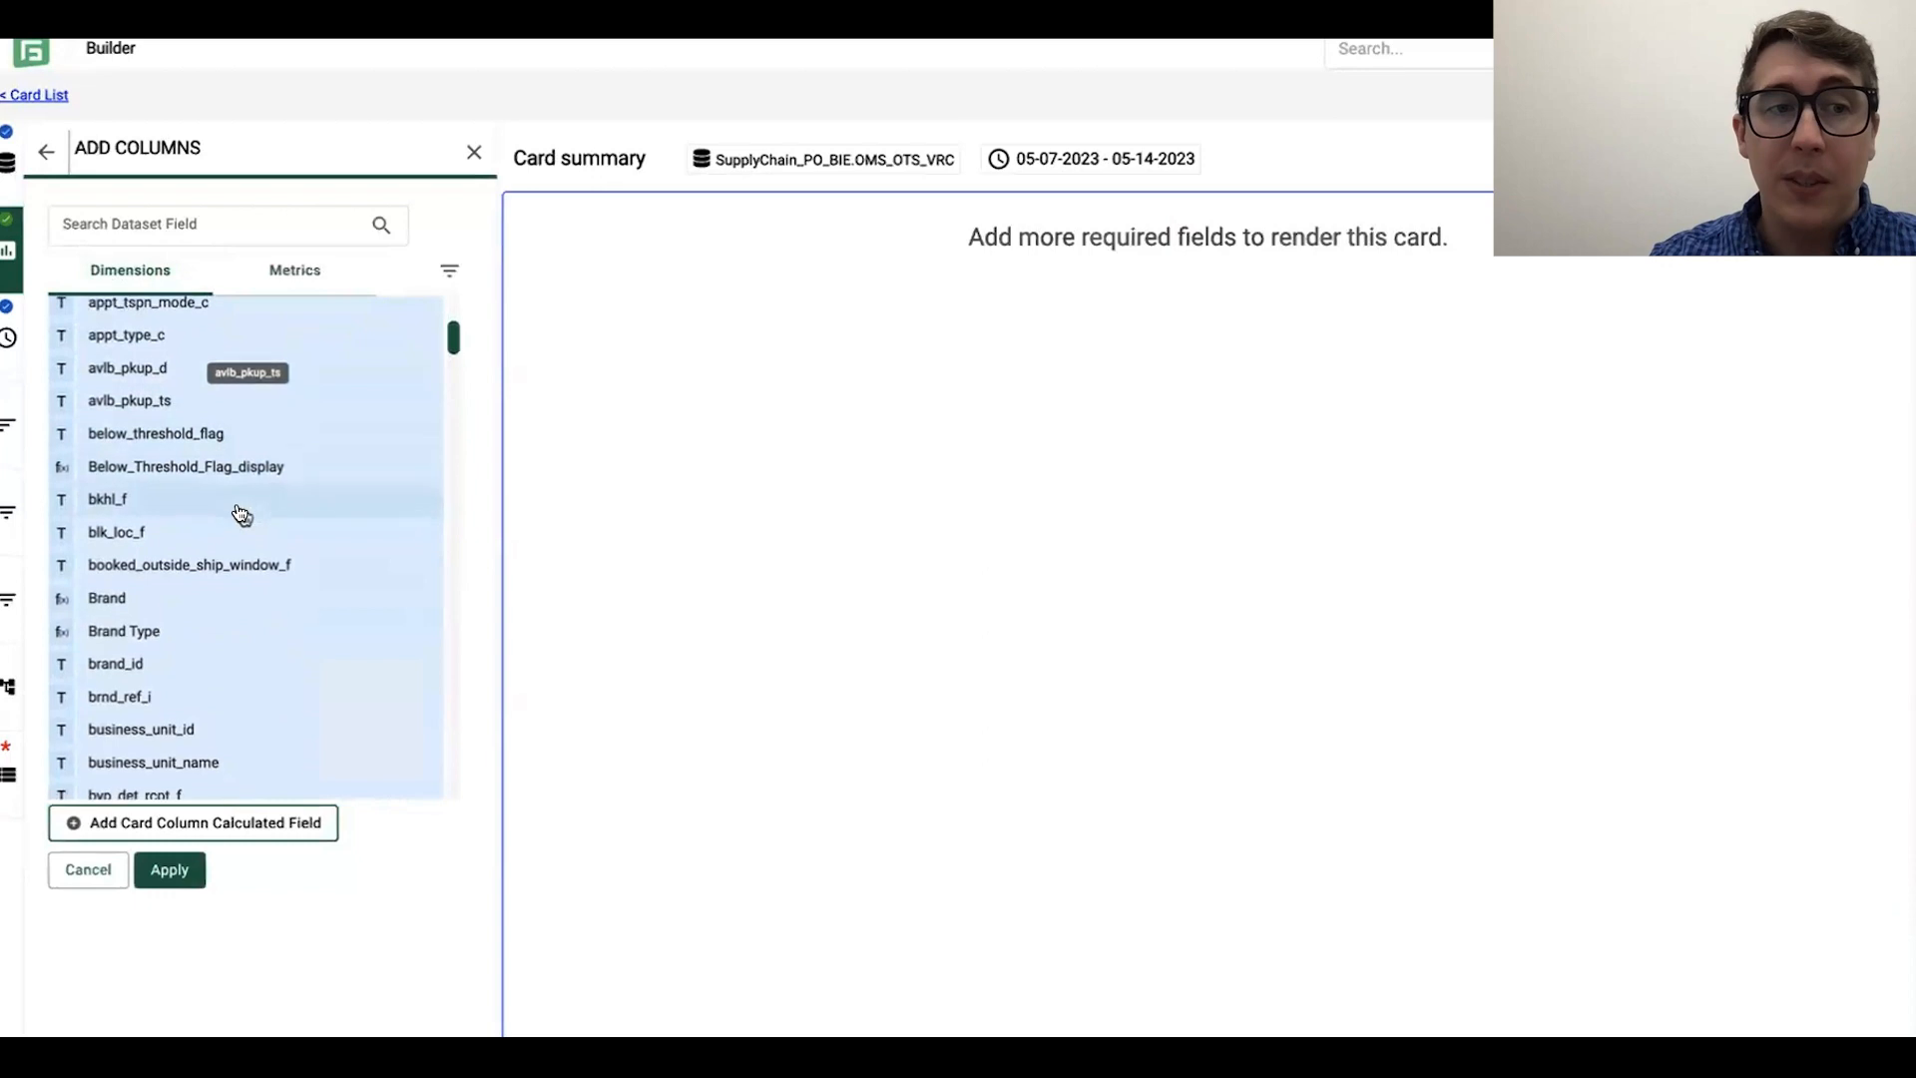
{"action": "mouse_move", "coordinate": [359, 462]}
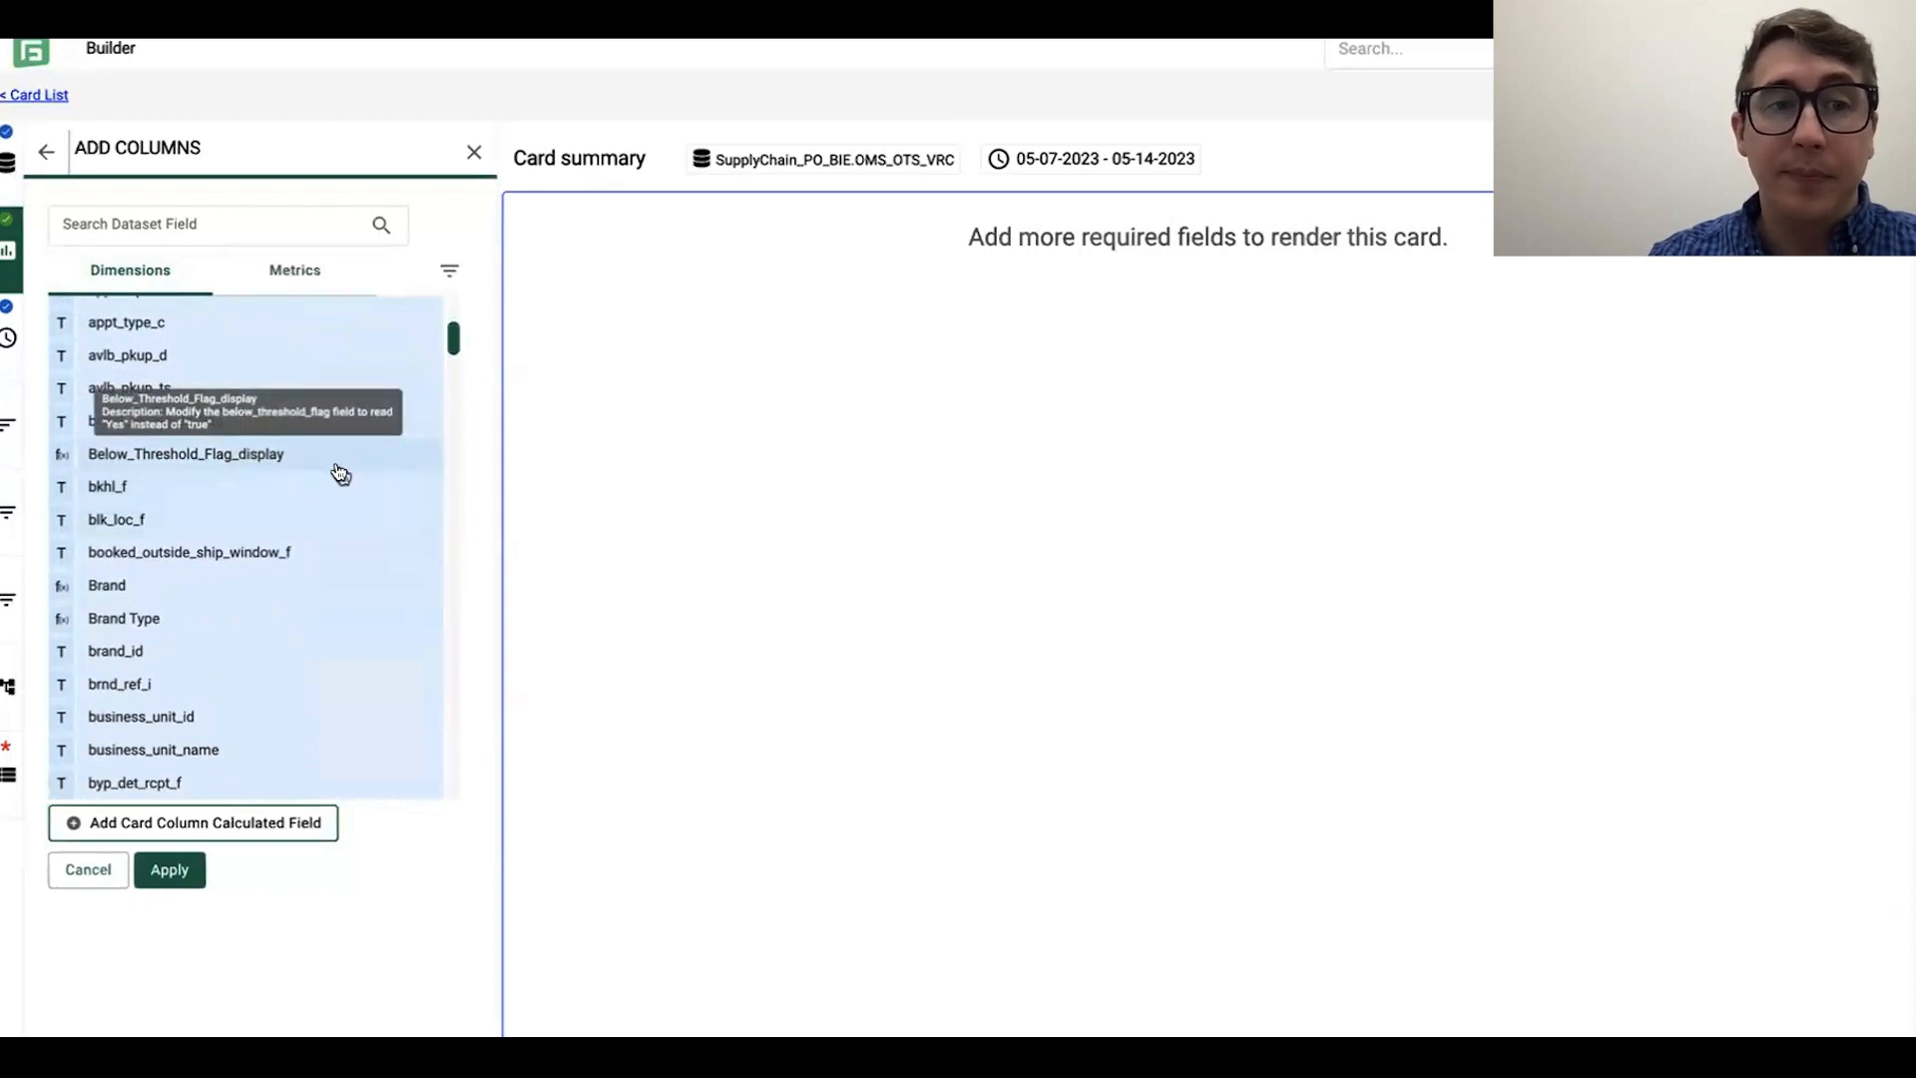
{"action": "scroll", "coordinate": [324, 493], "scroll_direction": "down", "scroll_amount": 3}
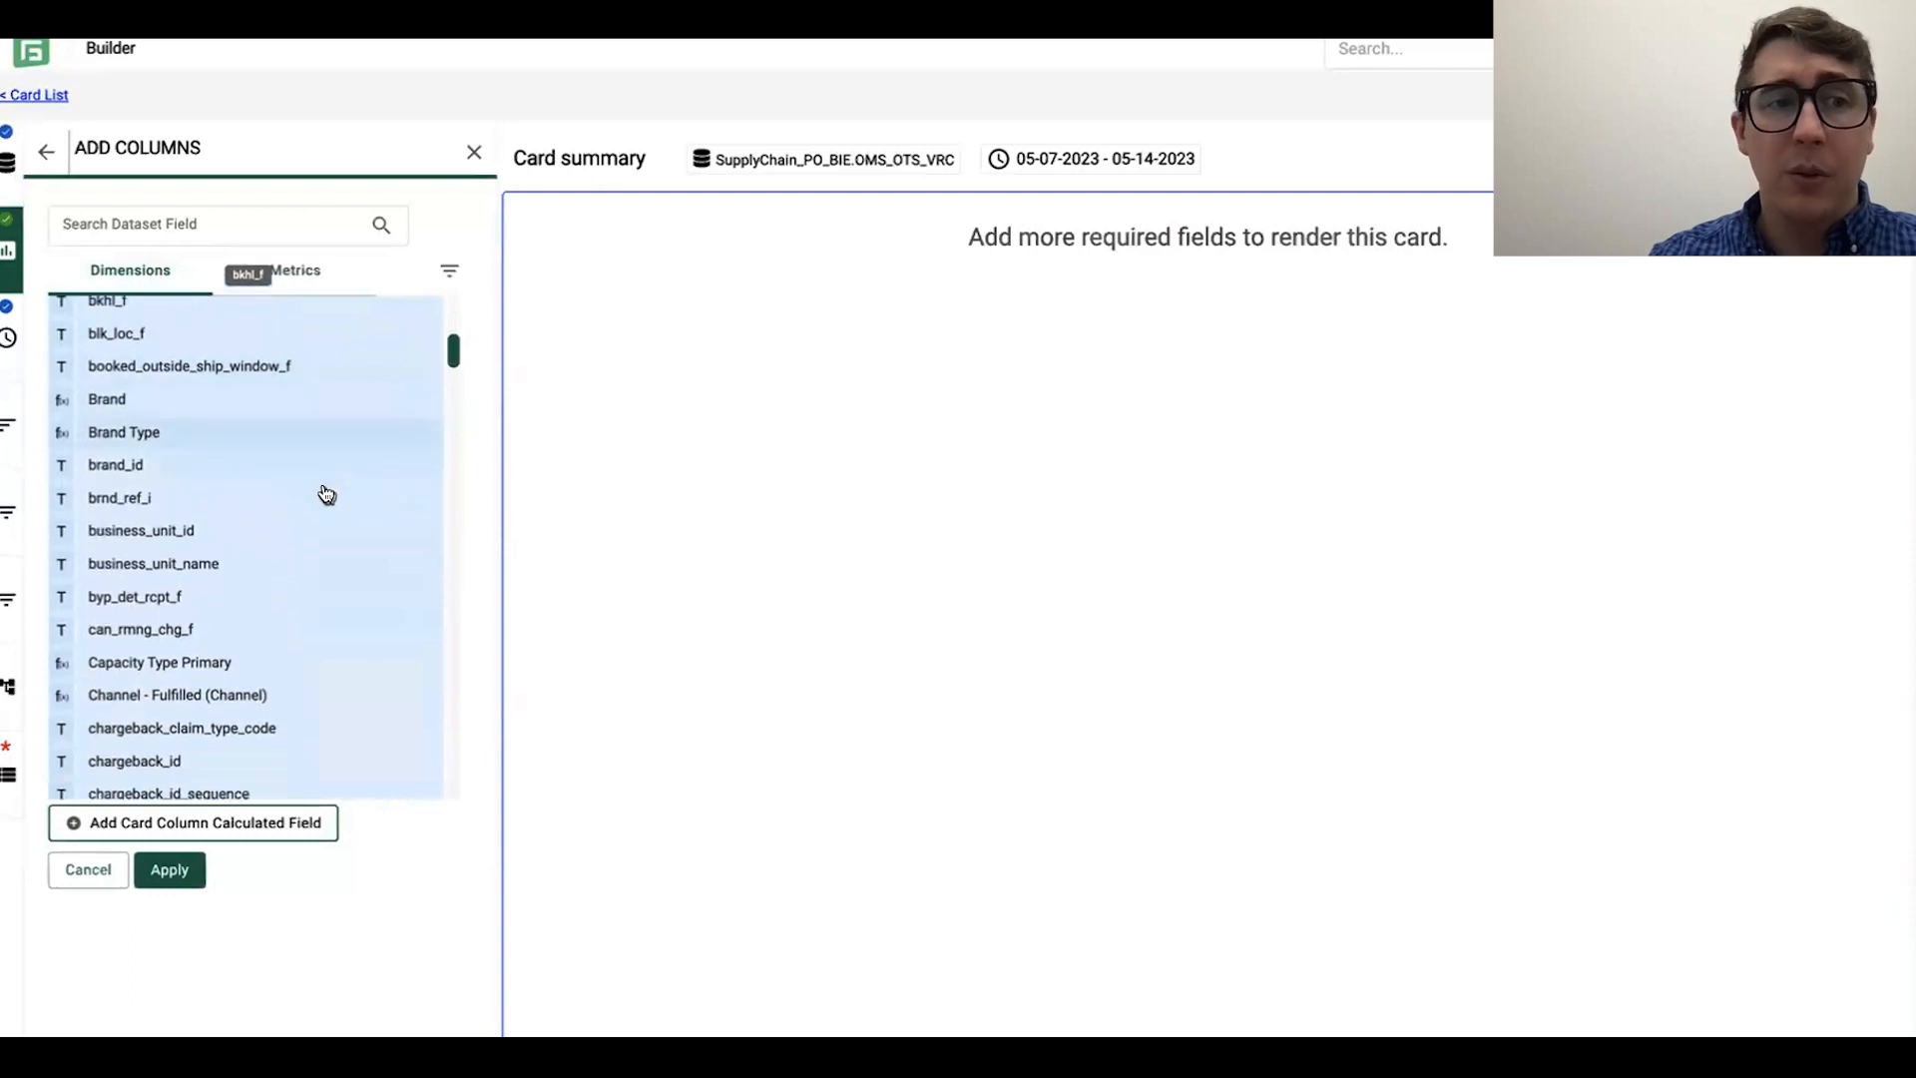
{"action": "scroll", "coordinate": [326, 493], "scroll_direction": "down", "scroll_amount": 1}
{"action": "scroll", "coordinate": [308, 555], "scroll_direction": "down", "scroll_amount": 3}
{"action": "scroll", "coordinate": [308, 556], "scroll_direction": "down", "scroll_amount": 10}
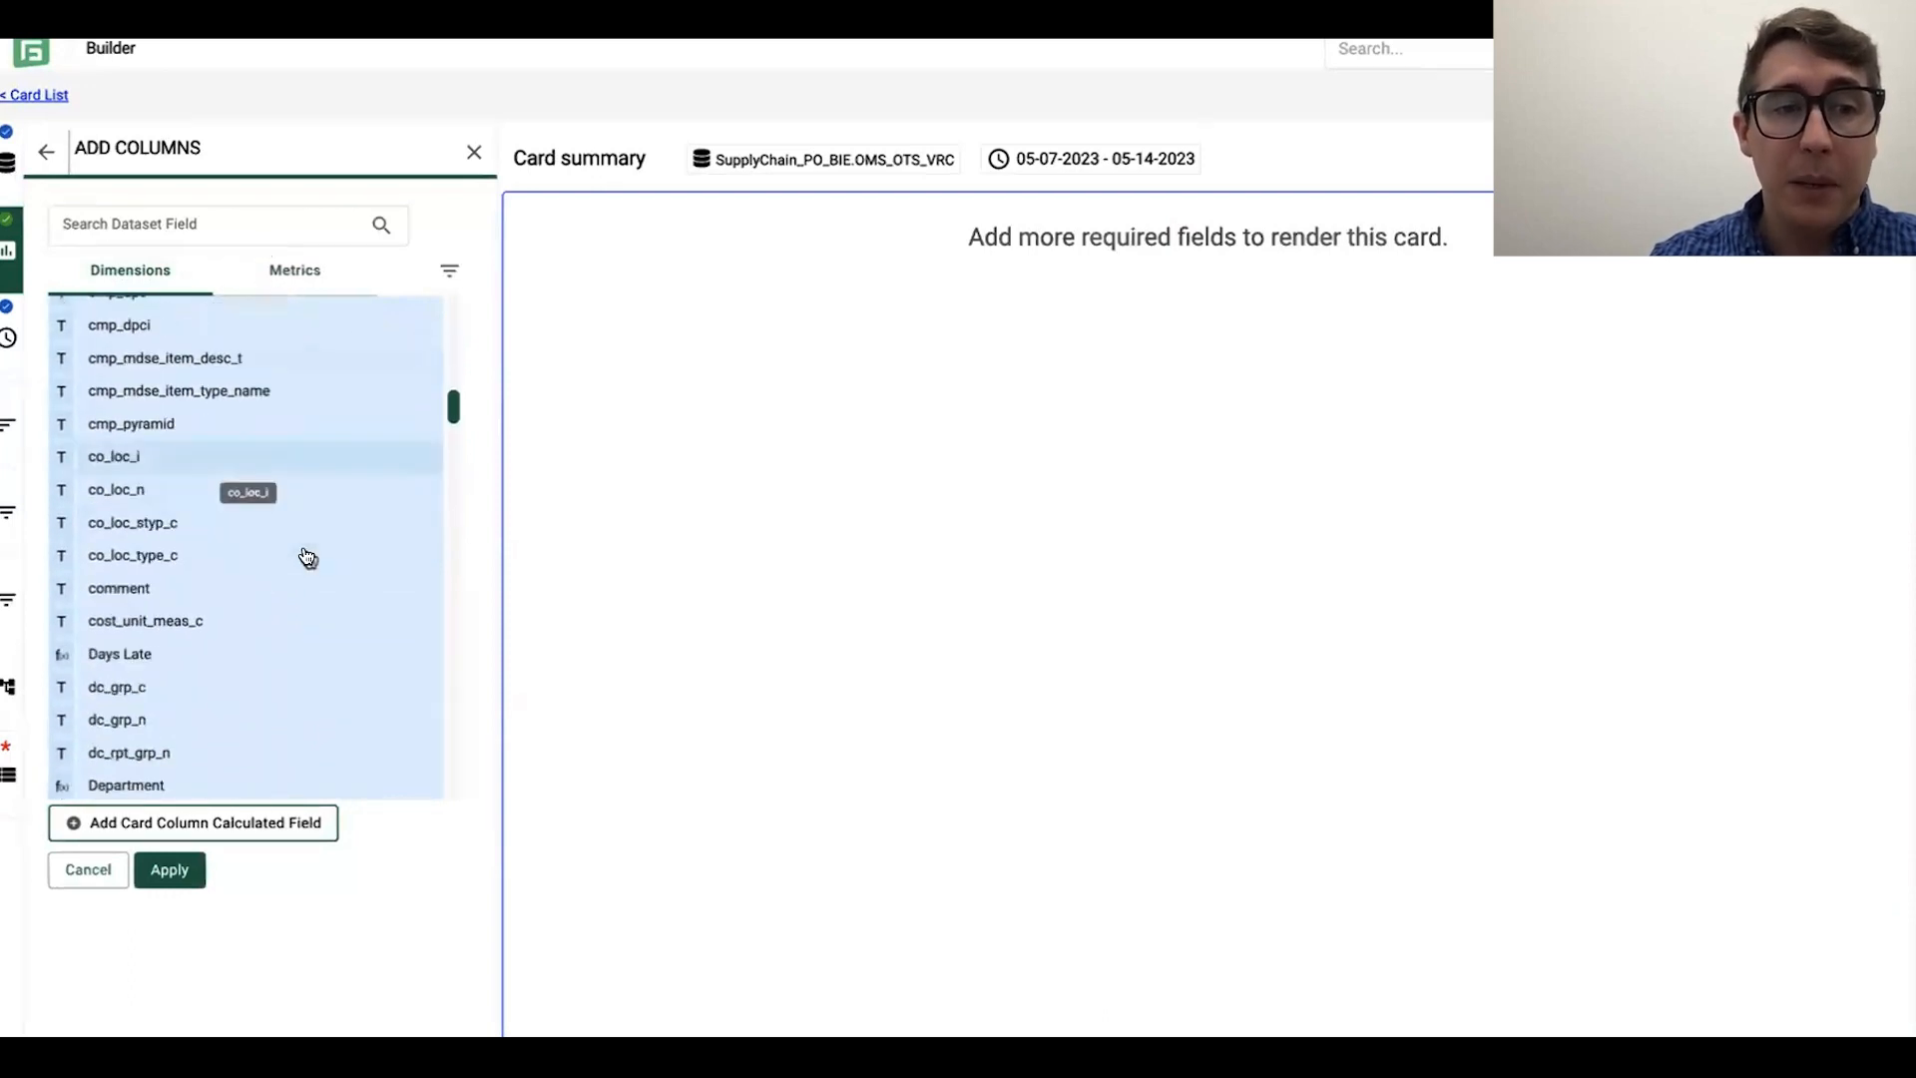
{"action": "scroll", "coordinate": [307, 556], "scroll_direction": "down", "scroll_amount": 6}
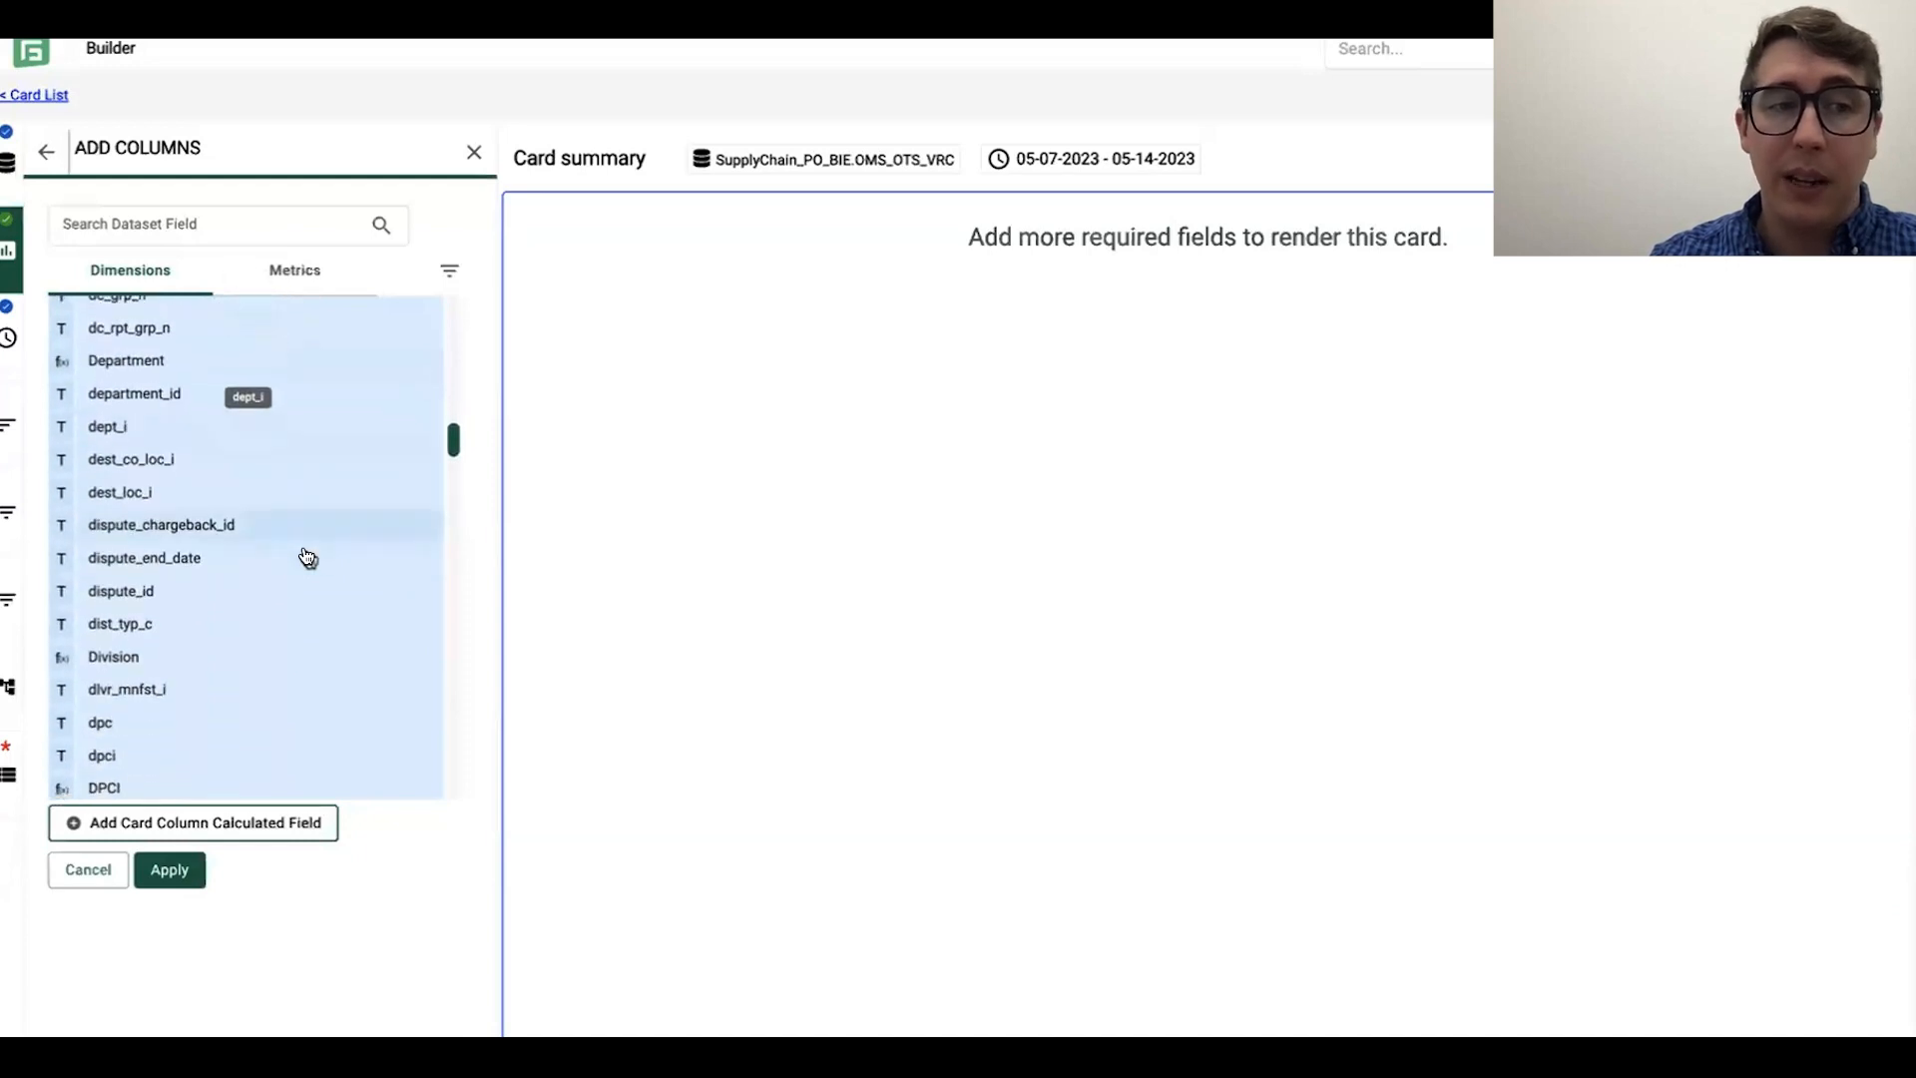
{"action": "scroll", "coordinate": [308, 556], "scroll_direction": "down", "scroll_amount": 2}
{"action": "left_click", "coordinate": [180, 623]}
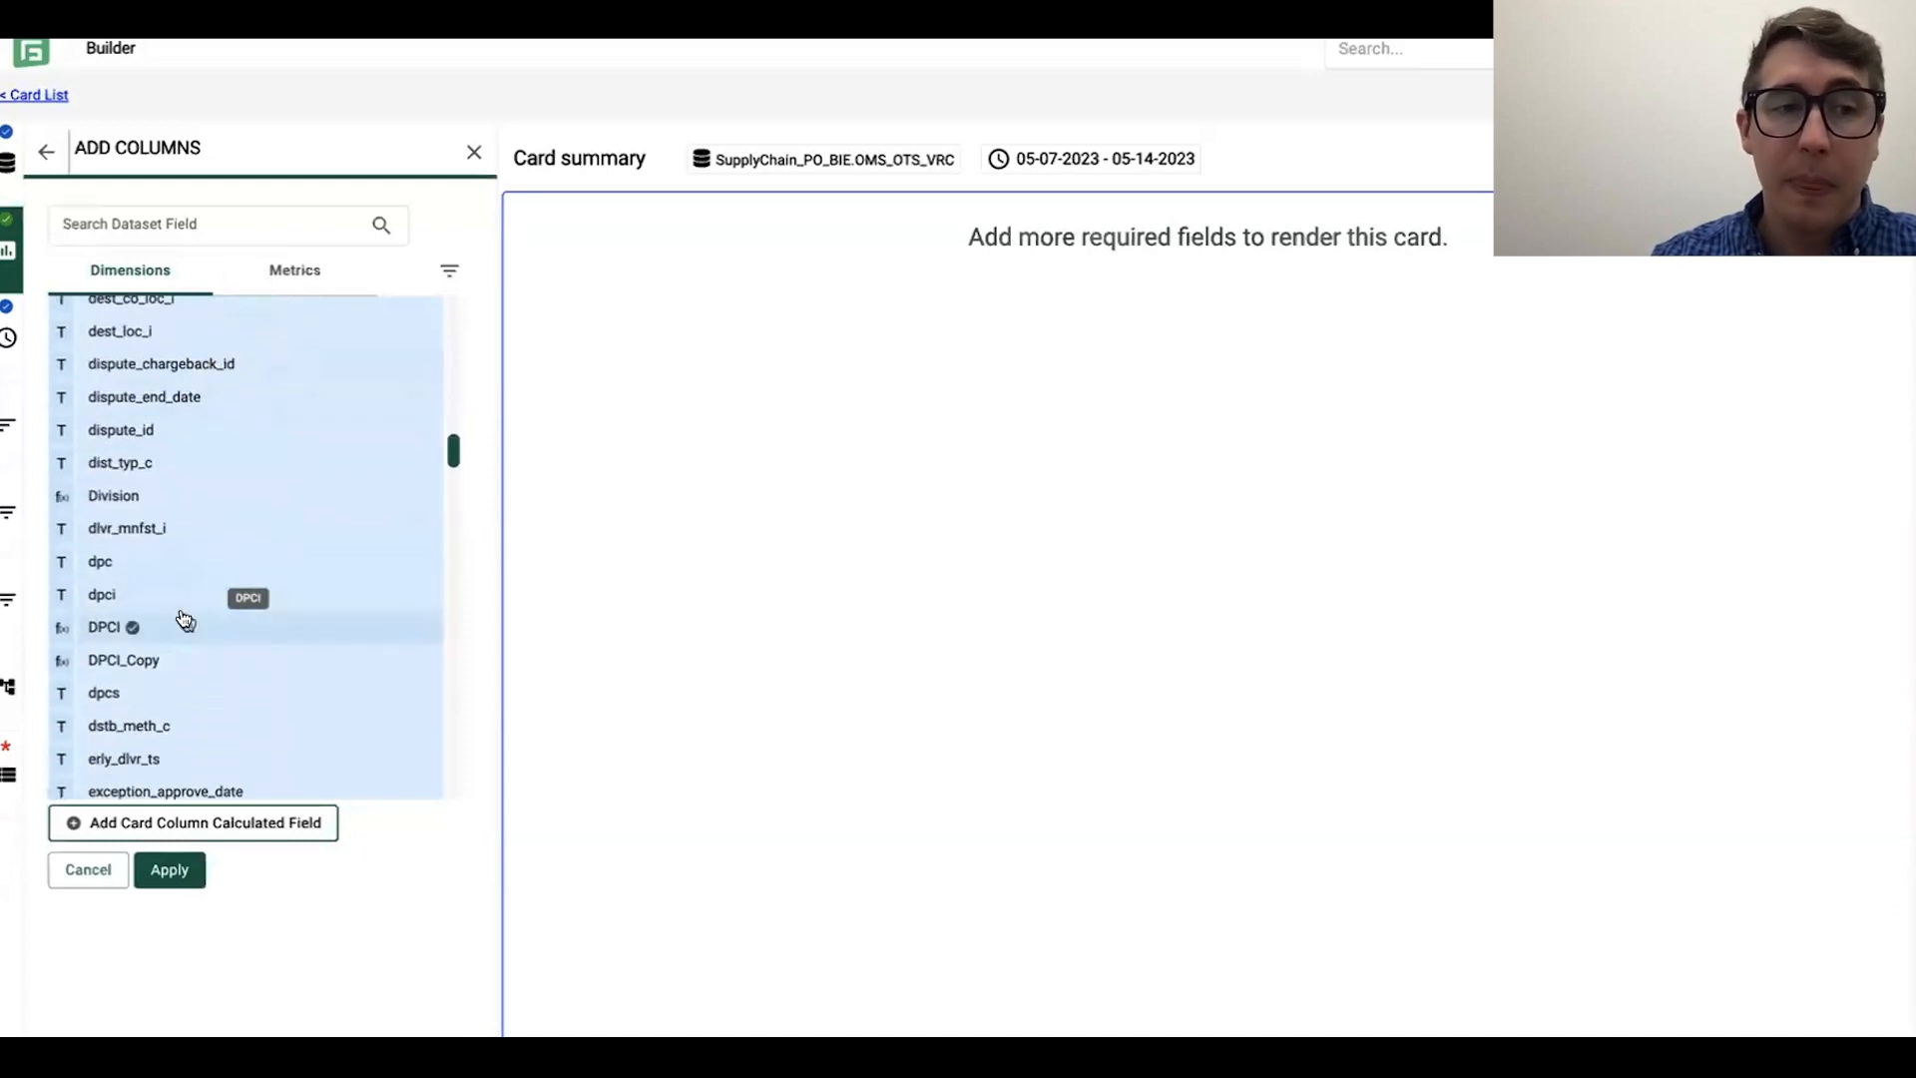
Step: Select the linehaul fields lnhl_bol_i, lnhl_pro_i and lnhl_scac_c plus location_id as card columns
{"action": "scroll", "coordinate": [300, 549], "scroll_direction": "down", "scroll_amount": 8}
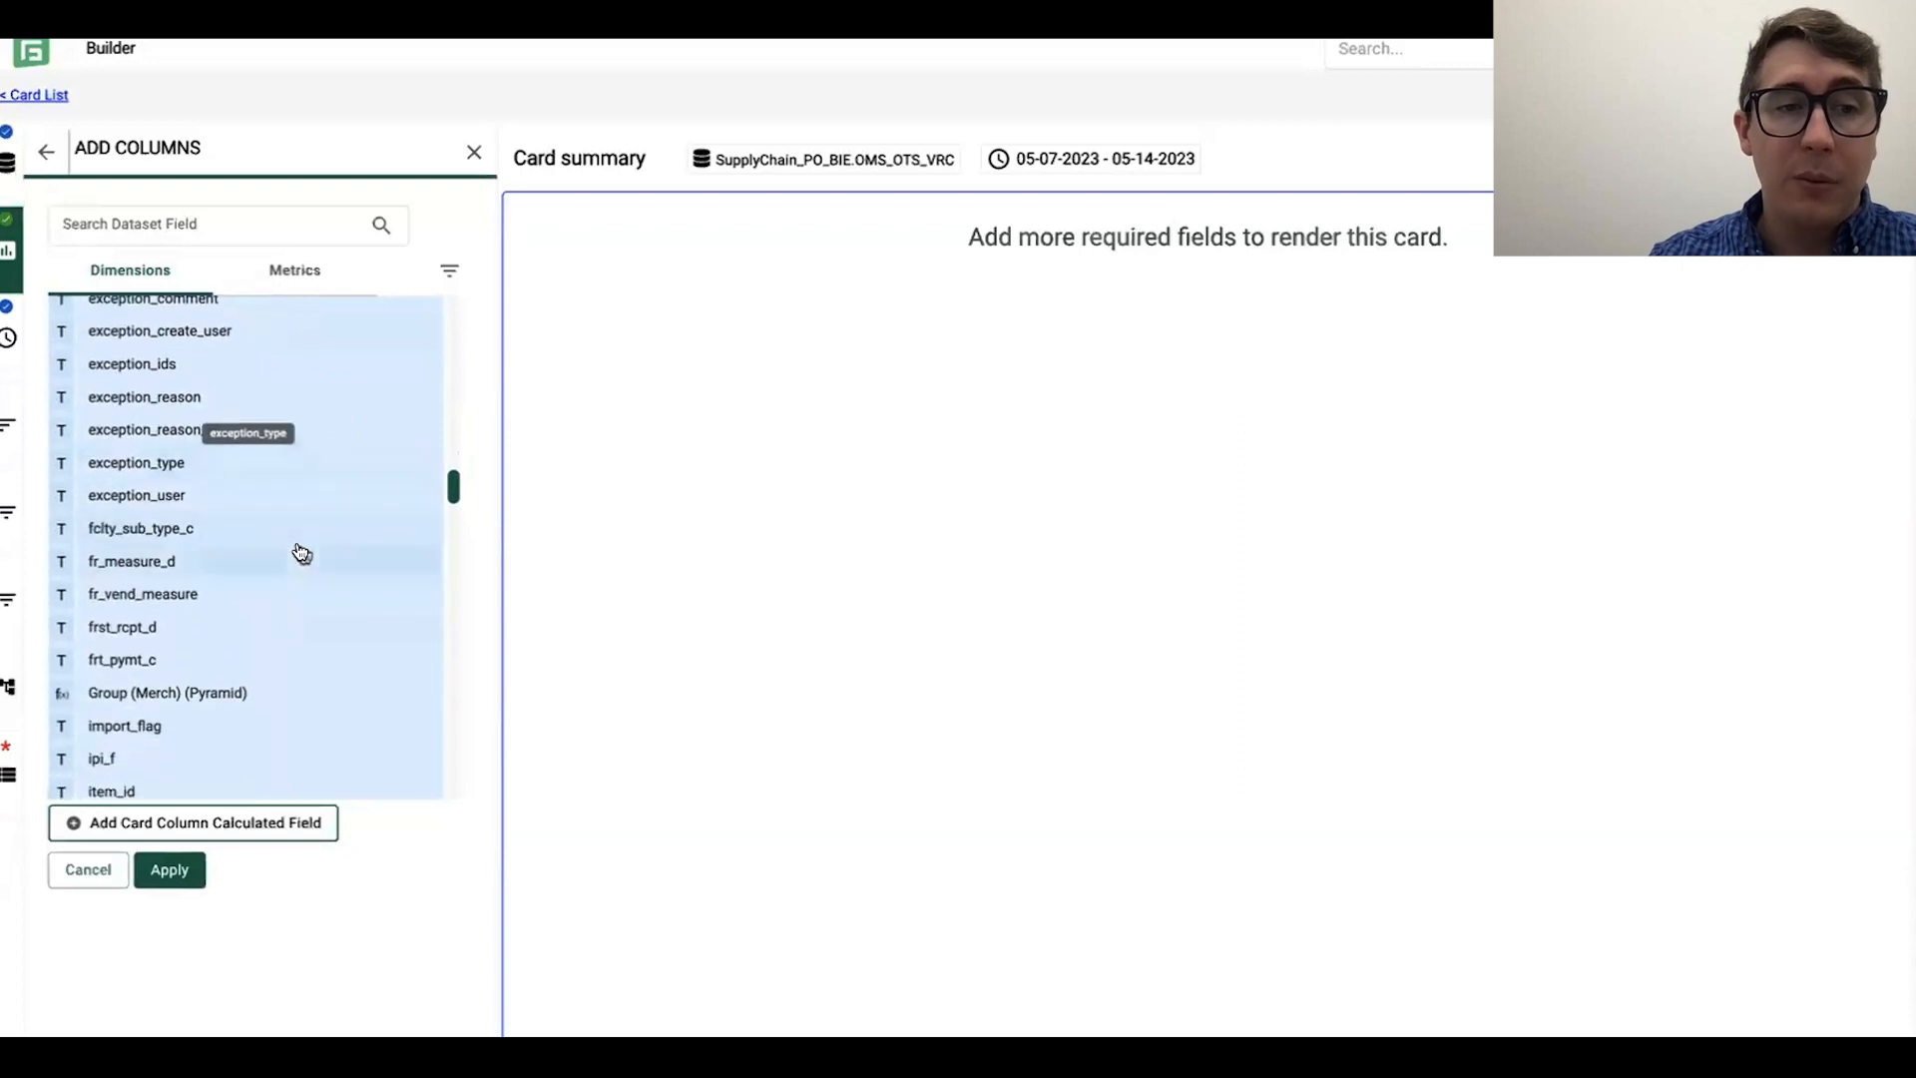
{"action": "scroll", "coordinate": [301, 555], "scroll_direction": "down", "scroll_amount": 4}
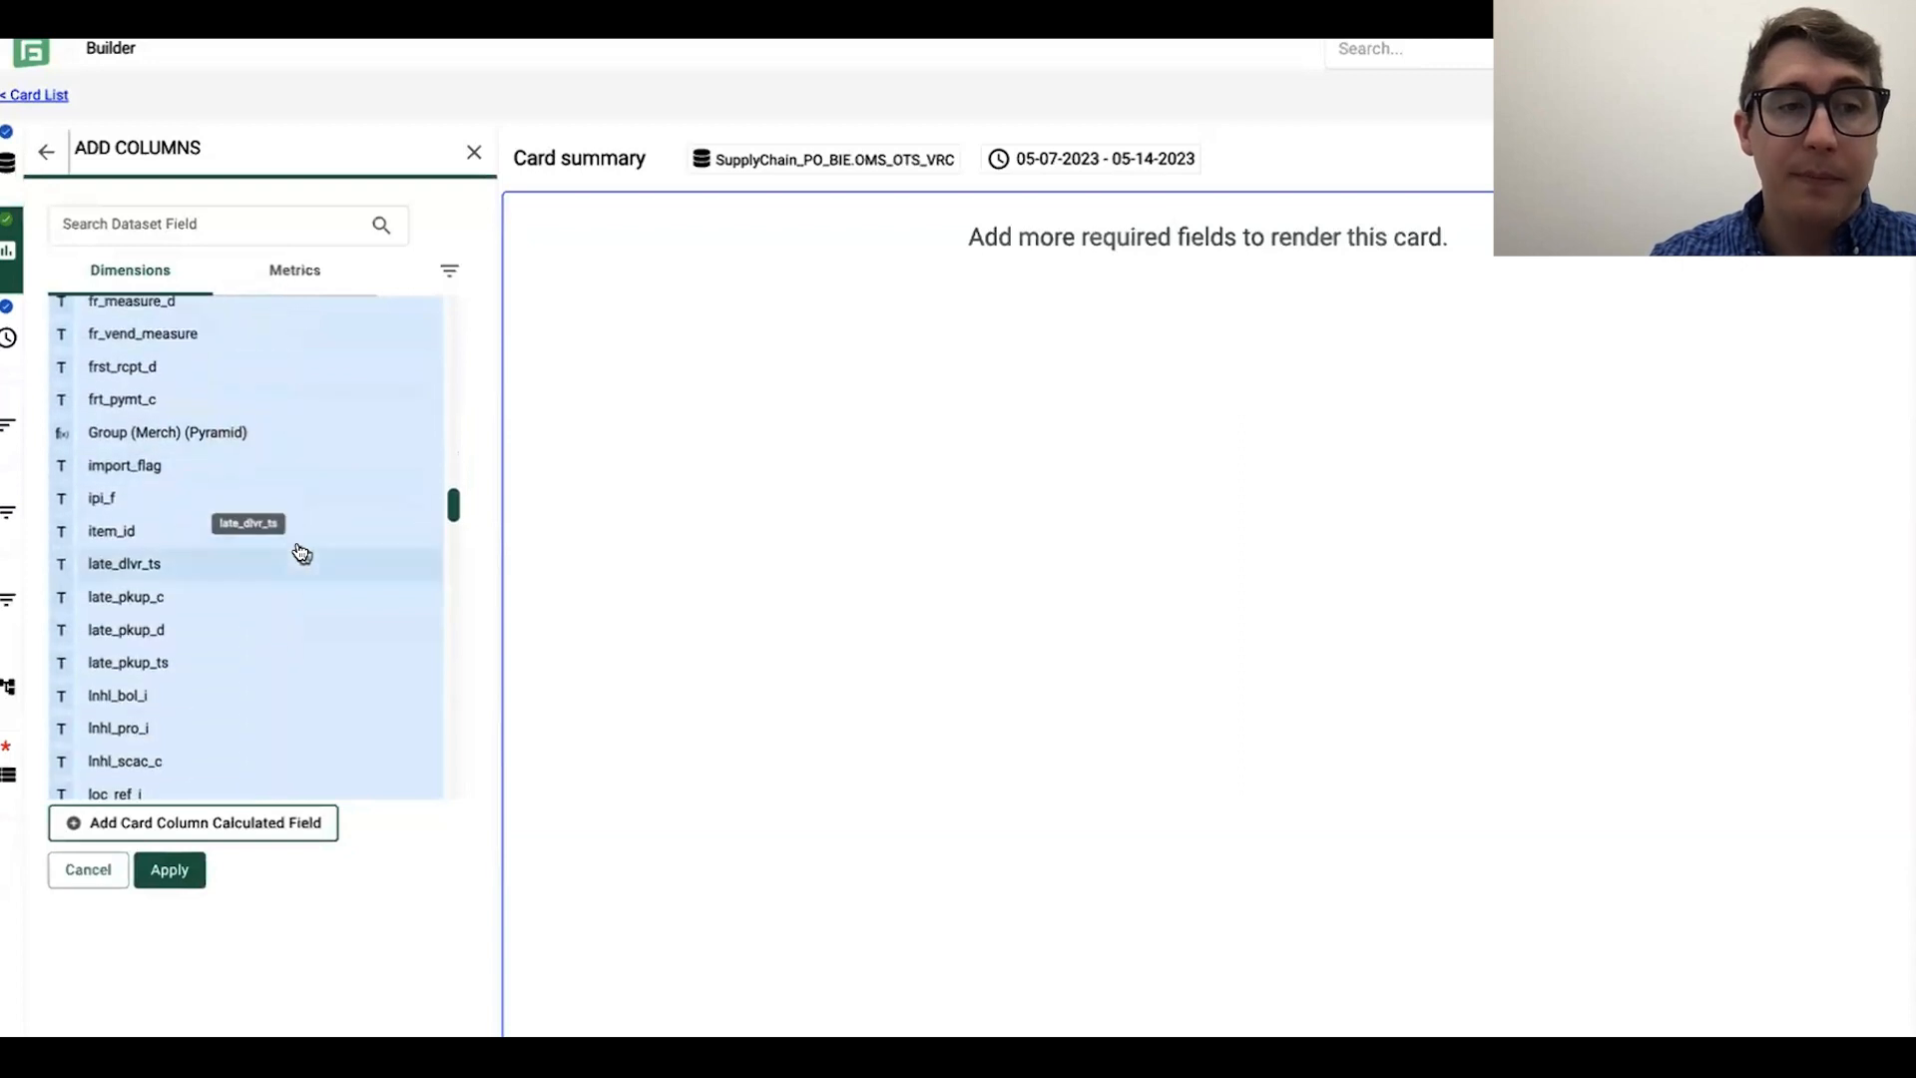
{"action": "scroll", "coordinate": [302, 555], "scroll_direction": "up", "scroll_amount": 3}
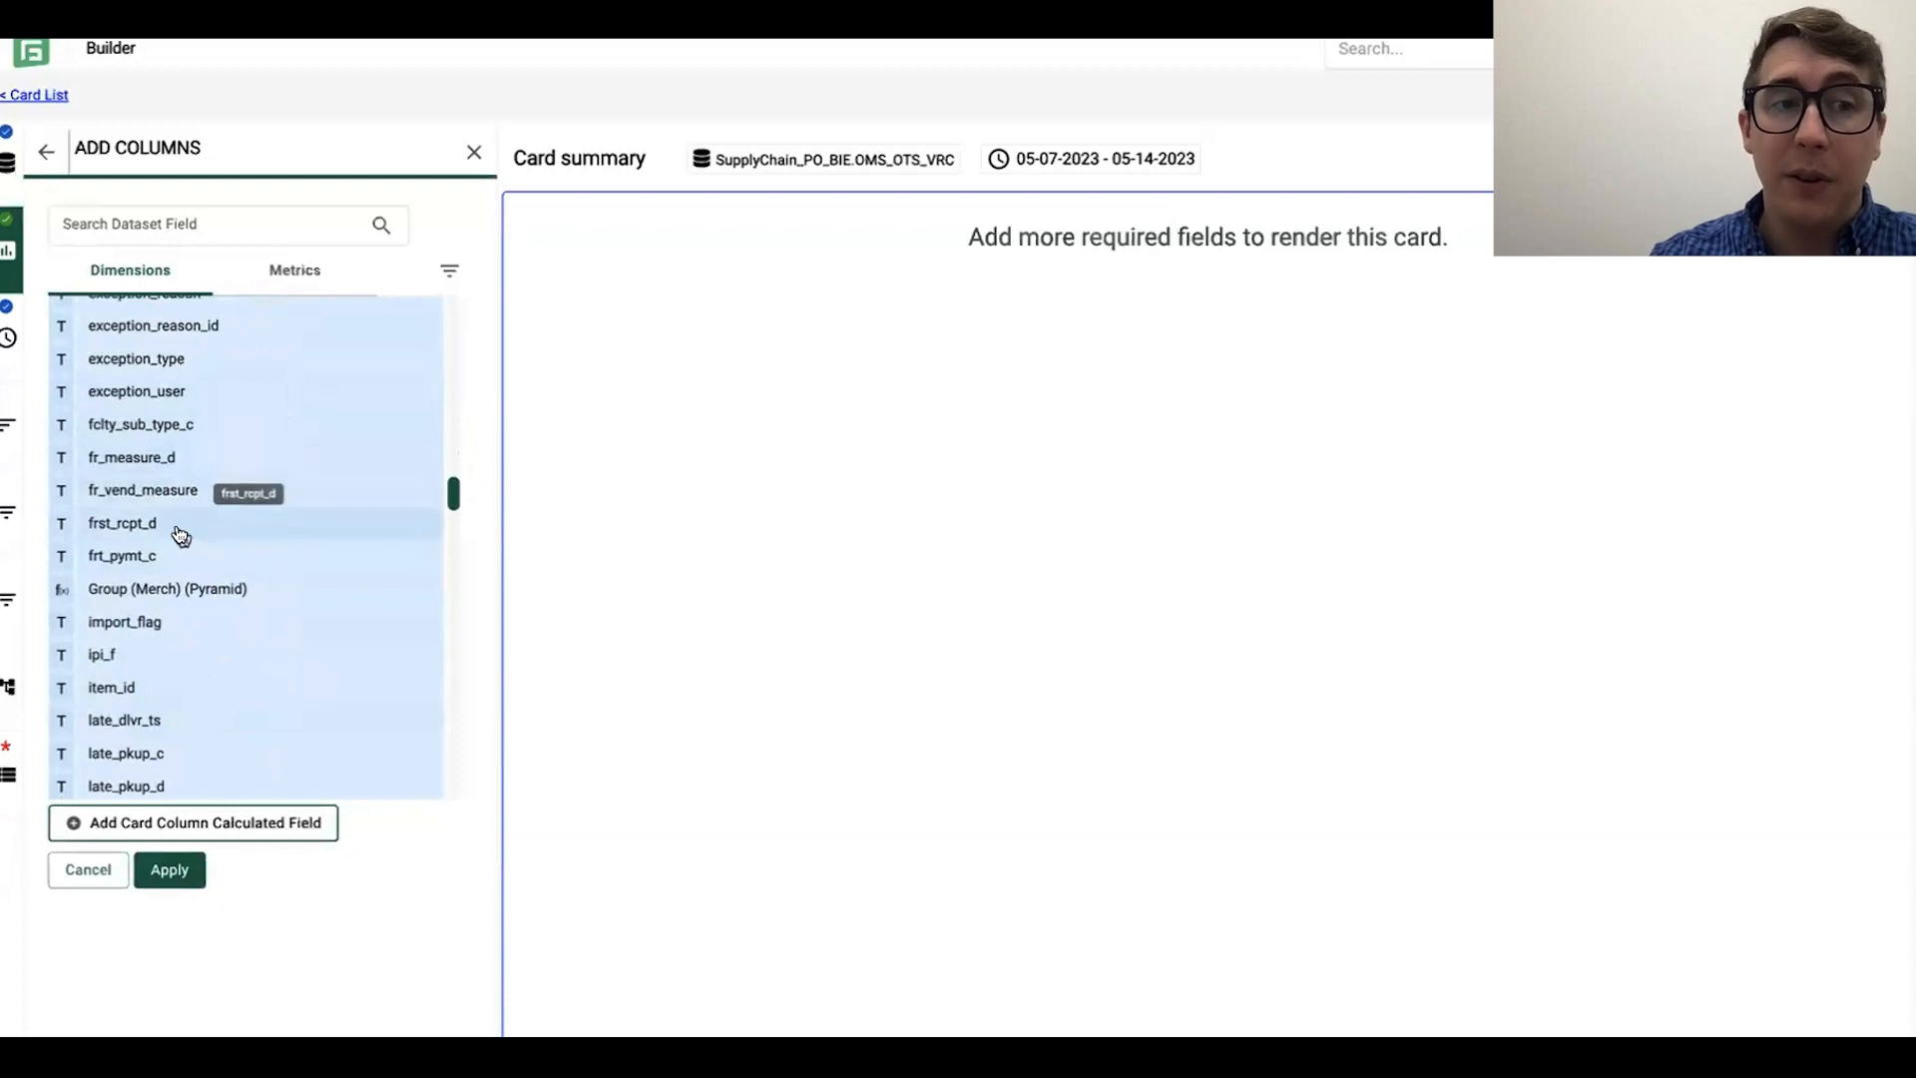
{"action": "scroll", "coordinate": [269, 555], "scroll_direction": "down", "scroll_amount": 2}
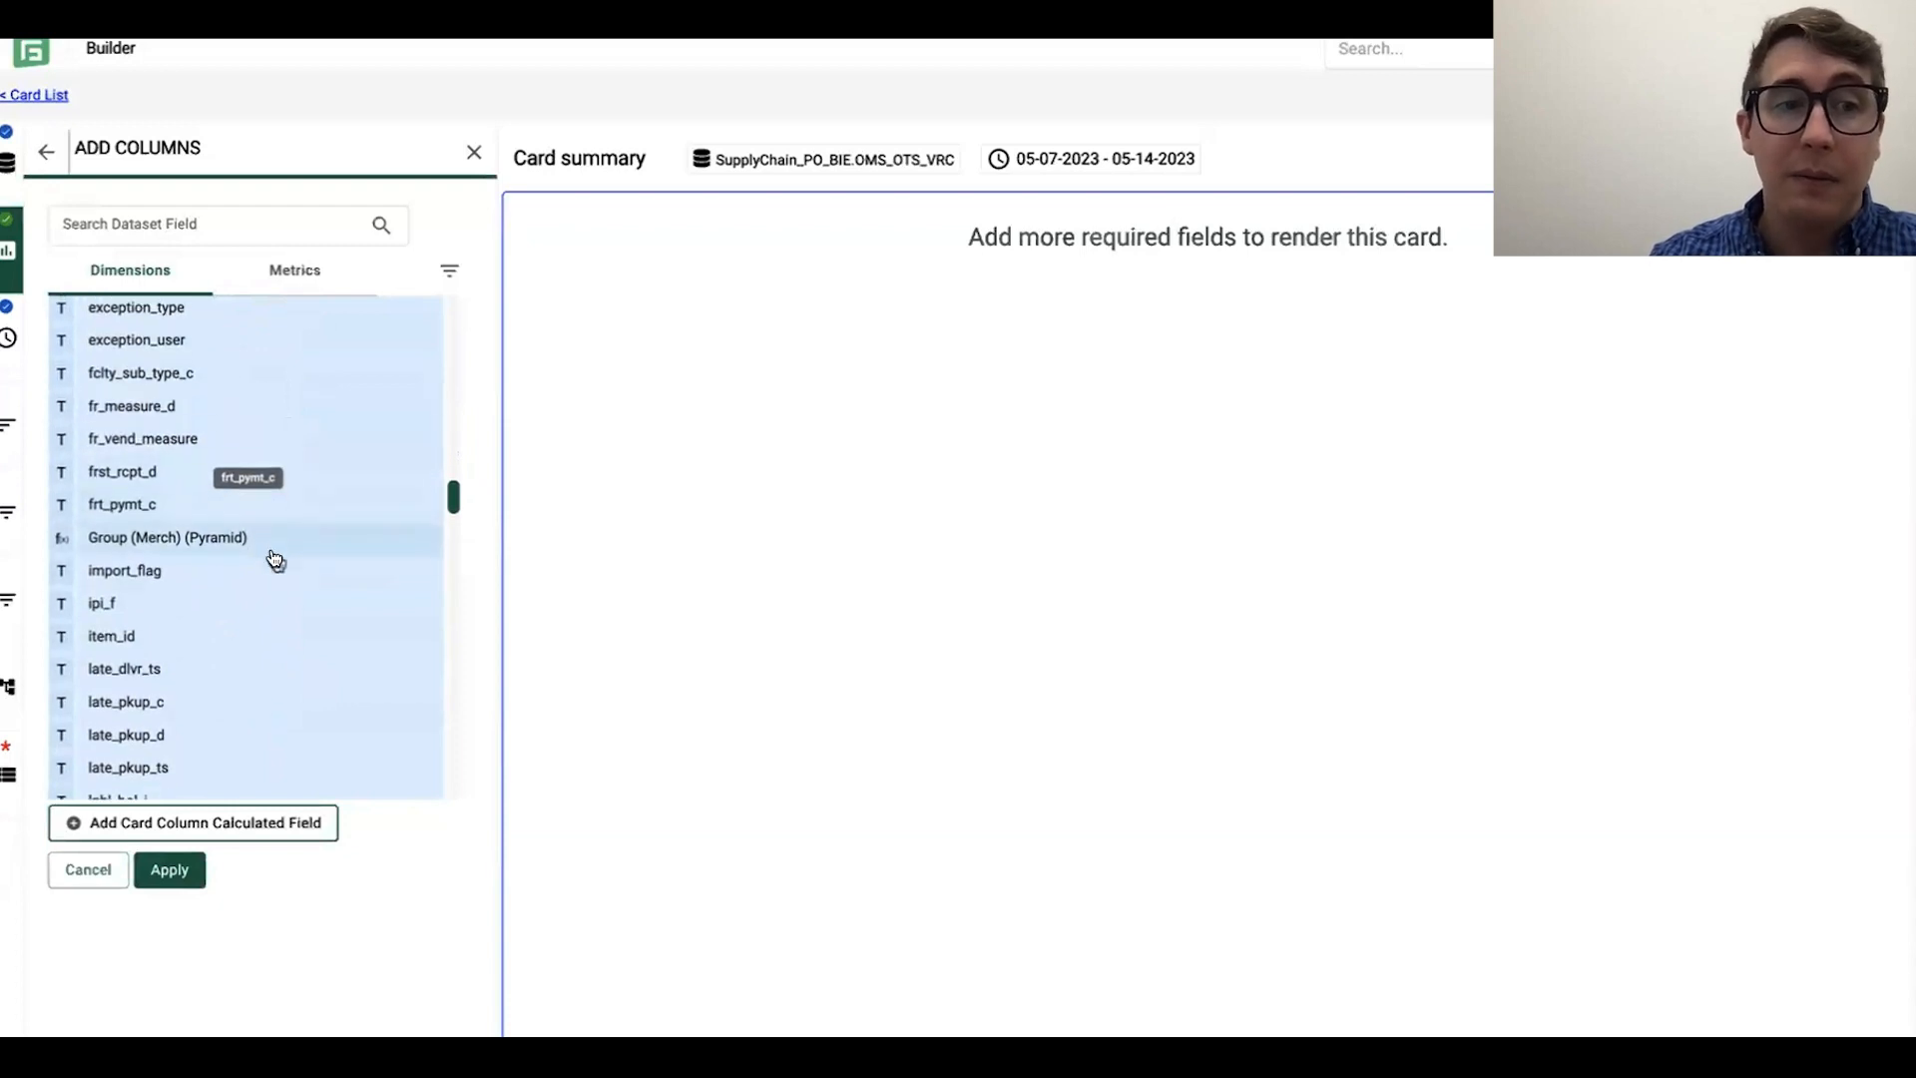
{"action": "scroll", "coordinate": [272, 556], "scroll_direction": "down", "scroll_amount": 1}
{"action": "scroll", "coordinate": [206, 491], "scroll_direction": "down", "scroll_amount": 2}
{"action": "scroll", "coordinate": [208, 491], "scroll_direction": "down", "scroll_amount": 3}
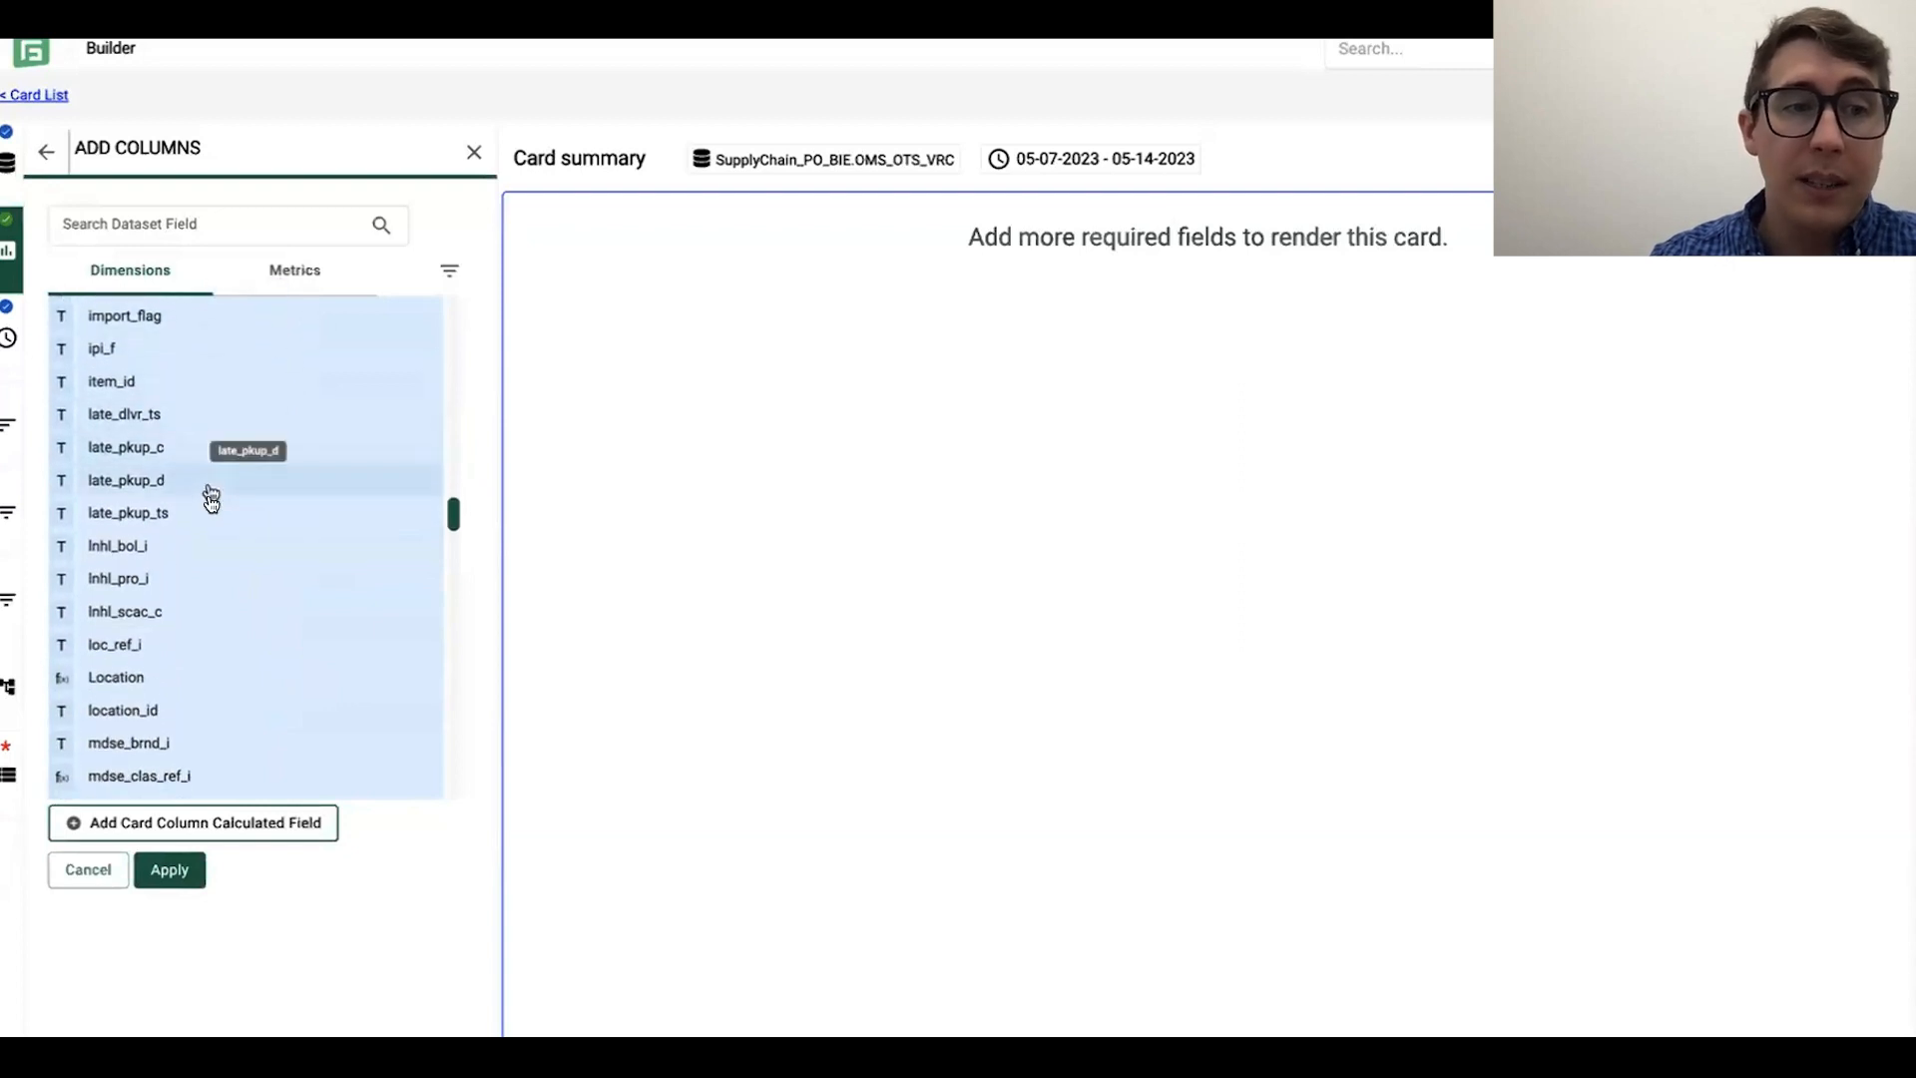
{"action": "left_click", "coordinate": [161, 548]}
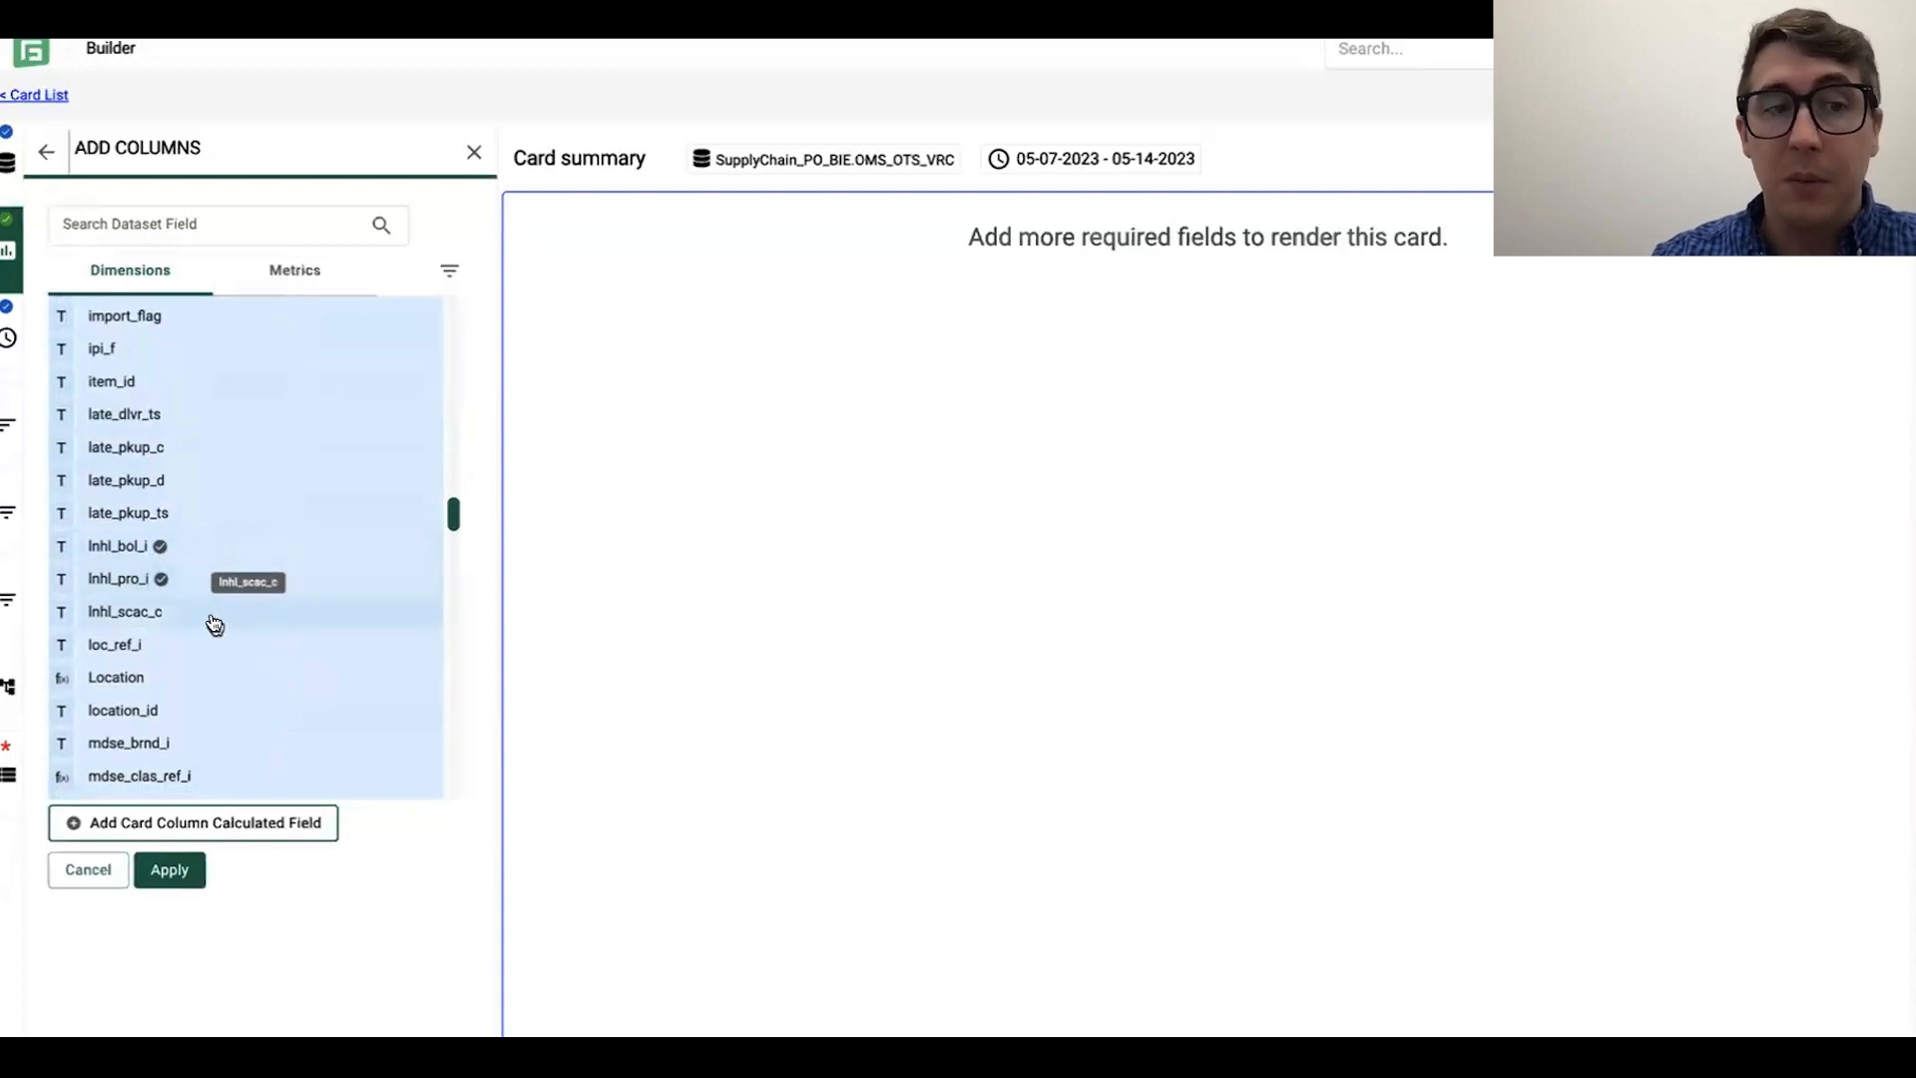
{"action": "scroll", "coordinate": [259, 619], "scroll_direction": "down", "scroll_amount": 1}
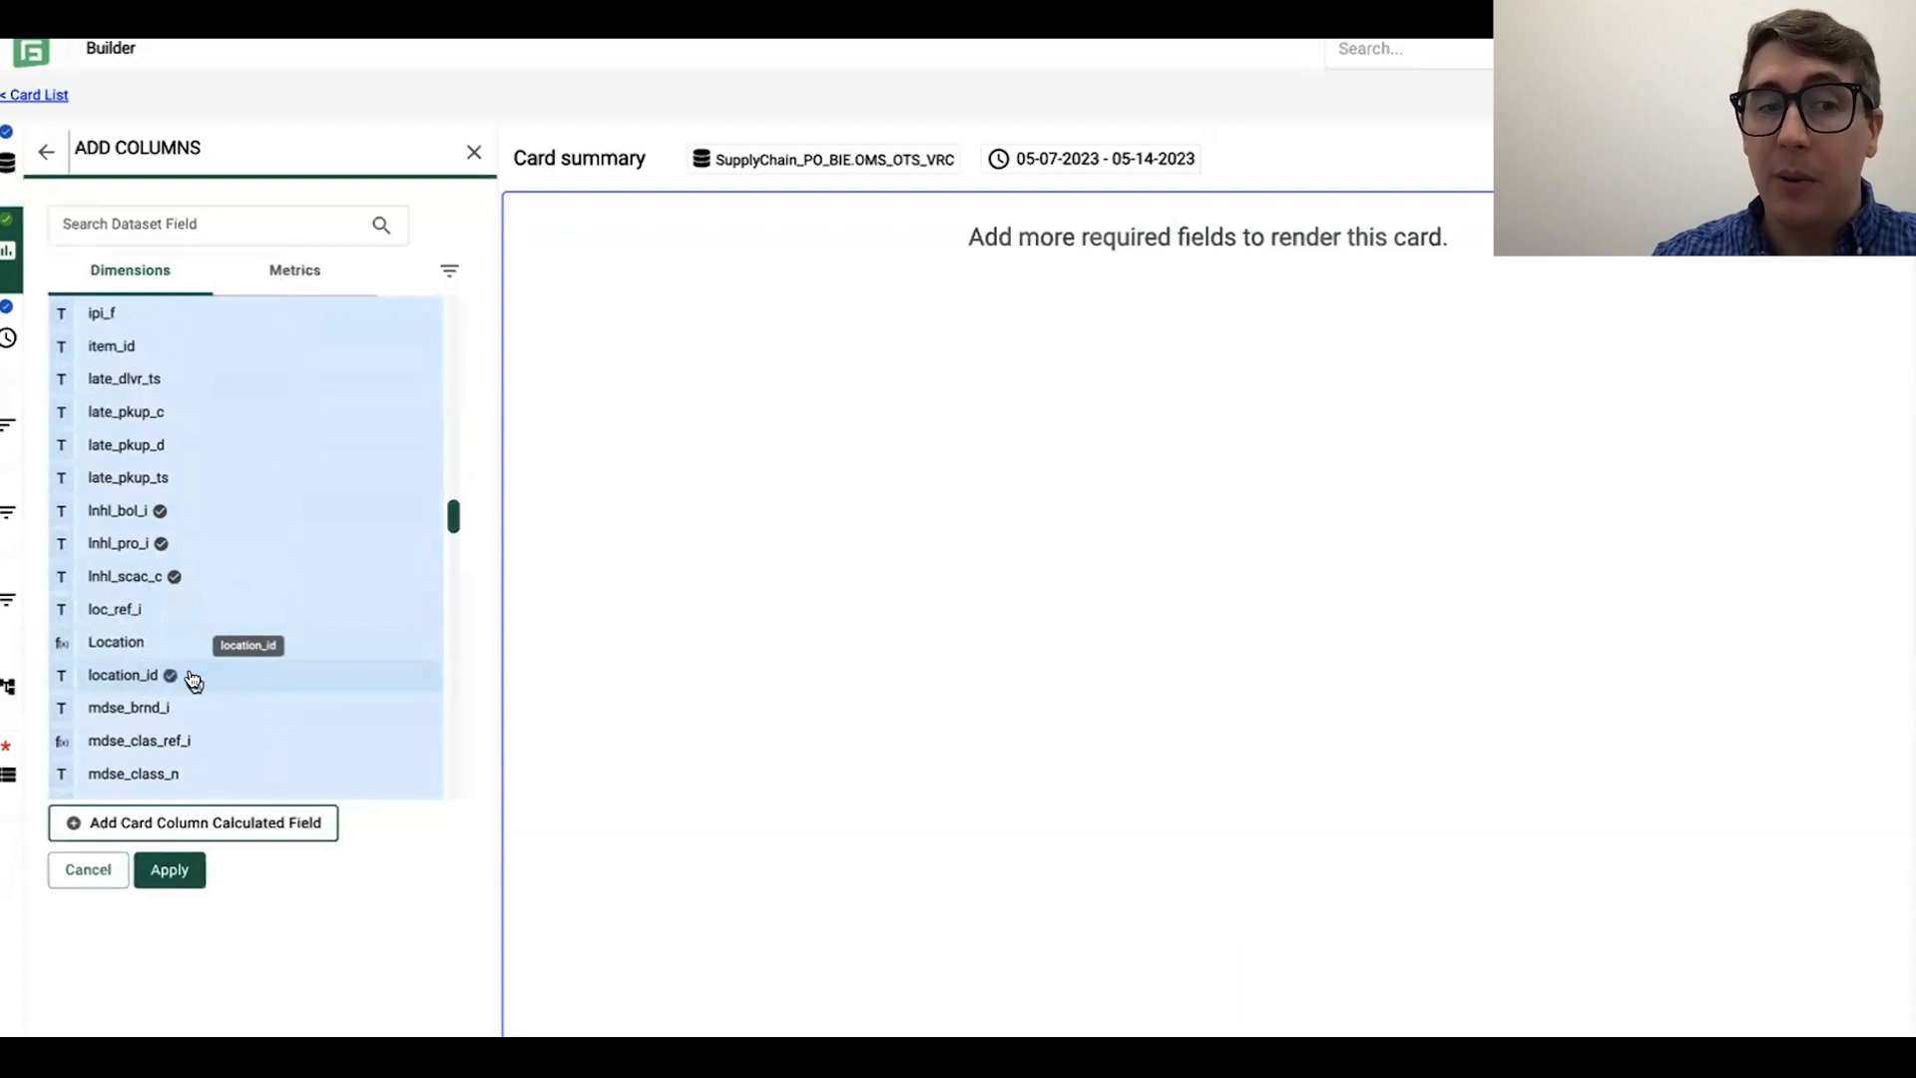
Step: Add the purchase order dimension po_i to the card's column selection
{"action": "scroll", "coordinate": [197, 672], "scroll_direction": "down", "scroll_amount": 3}
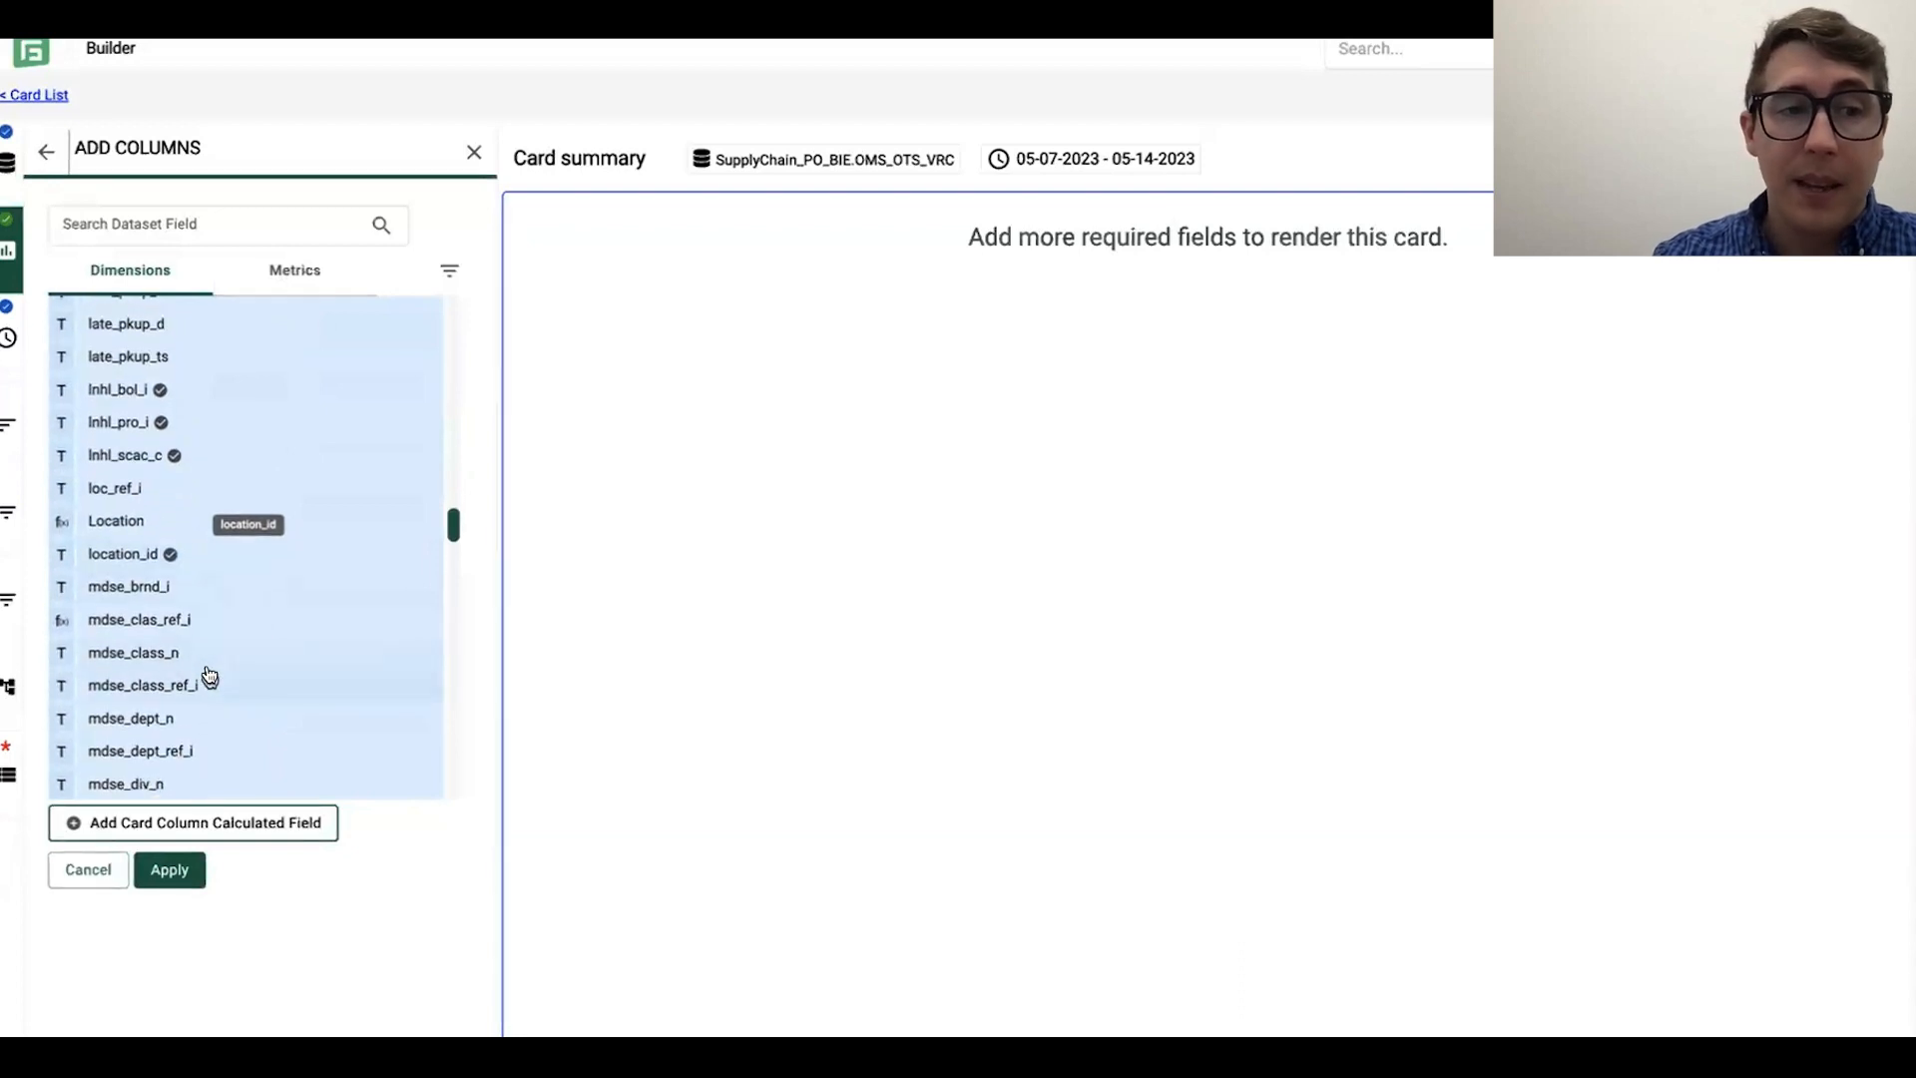
{"action": "scroll", "coordinate": [263, 636], "scroll_direction": "down", "scroll_amount": 2}
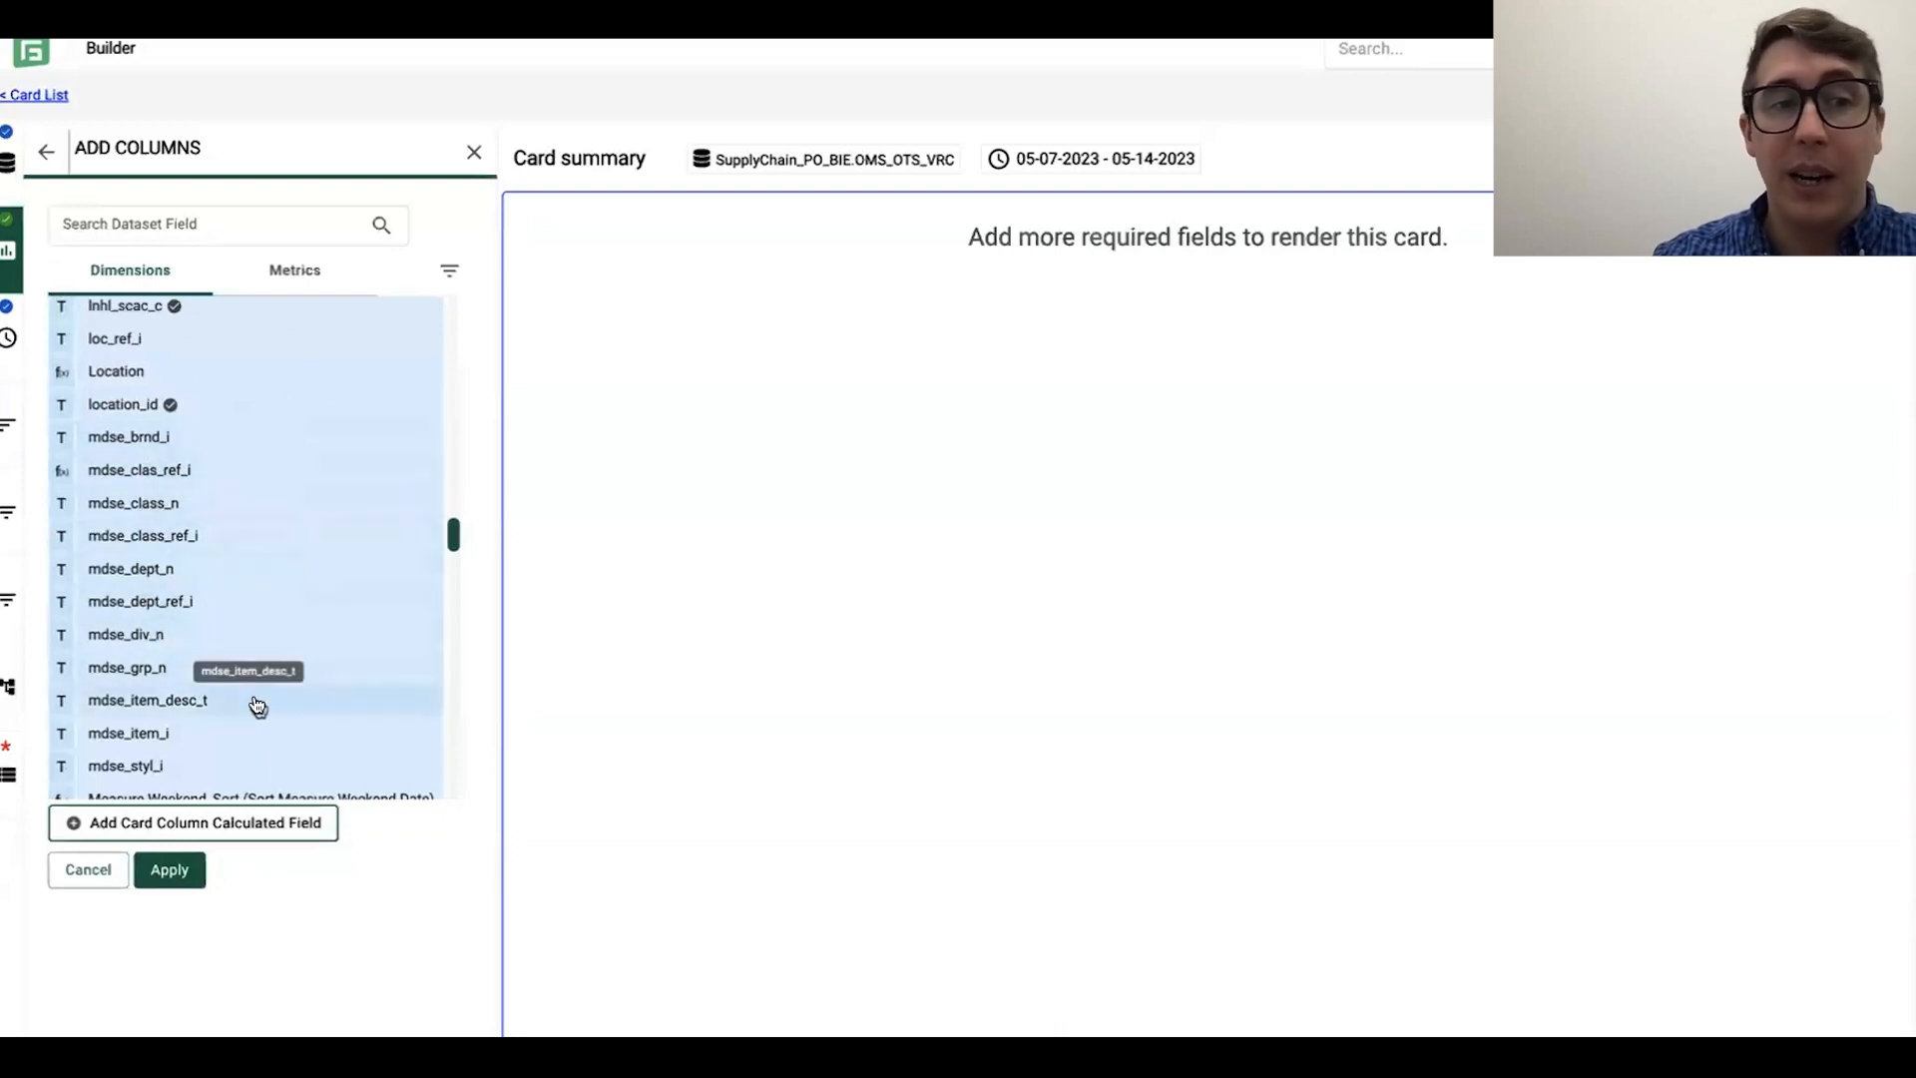
{"action": "scroll", "coordinate": [285, 619], "scroll_direction": "down", "scroll_amount": 6}
{"action": "scroll", "coordinate": [286, 620], "scroll_direction": "down", "scroll_amount": 8}
{"action": "scroll", "coordinate": [286, 620], "scroll_direction": "down", "scroll_amount": 10}
{"action": "scroll", "coordinate": [287, 620], "scroll_direction": "down", "scroll_amount": 5}
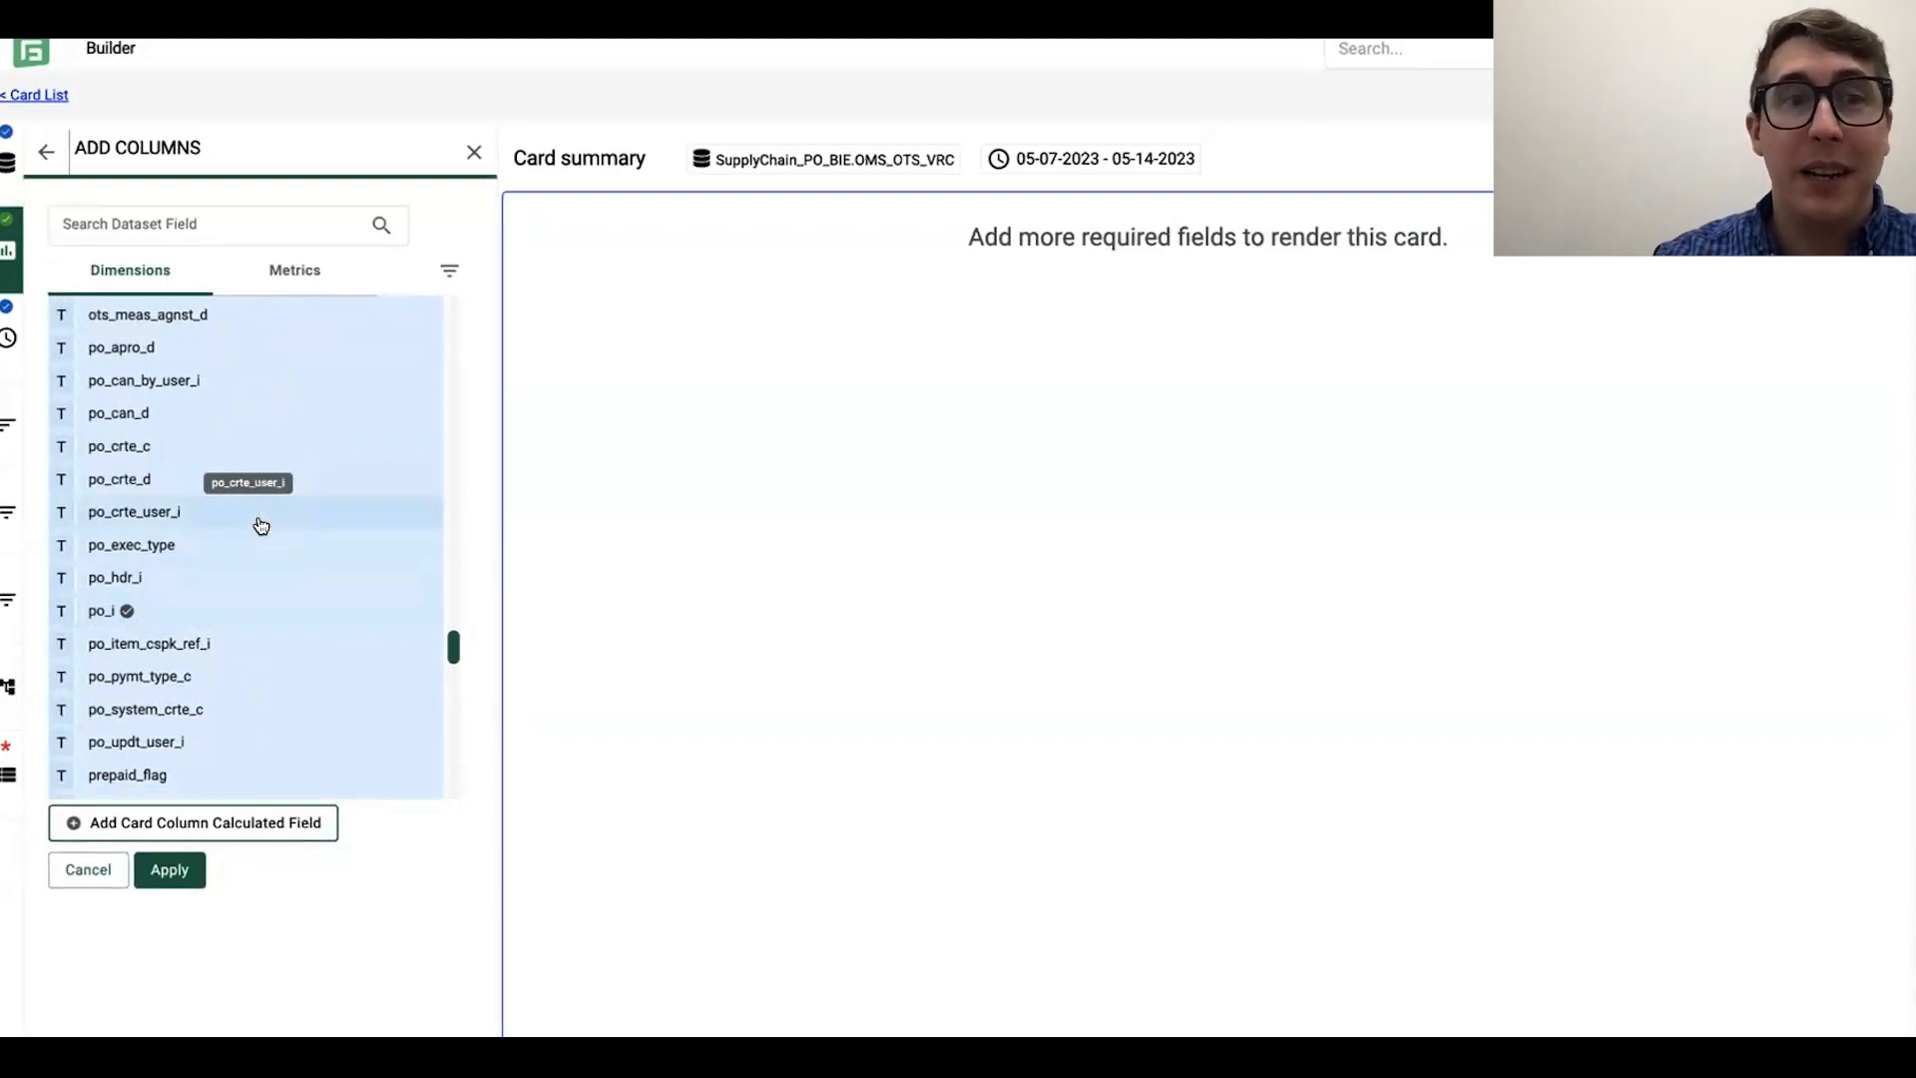
Step: Look through the full list of dimension fields for any further columns the card needs
{"action": "scroll", "coordinate": [269, 648], "scroll_direction": "down", "scroll_amount": 2}
{"action": "scroll", "coordinate": [300, 612], "scroll_direction": "down", "scroll_amount": 2}
{"action": "scroll", "coordinate": [305, 613], "scroll_direction": "up", "scroll_amount": 20}
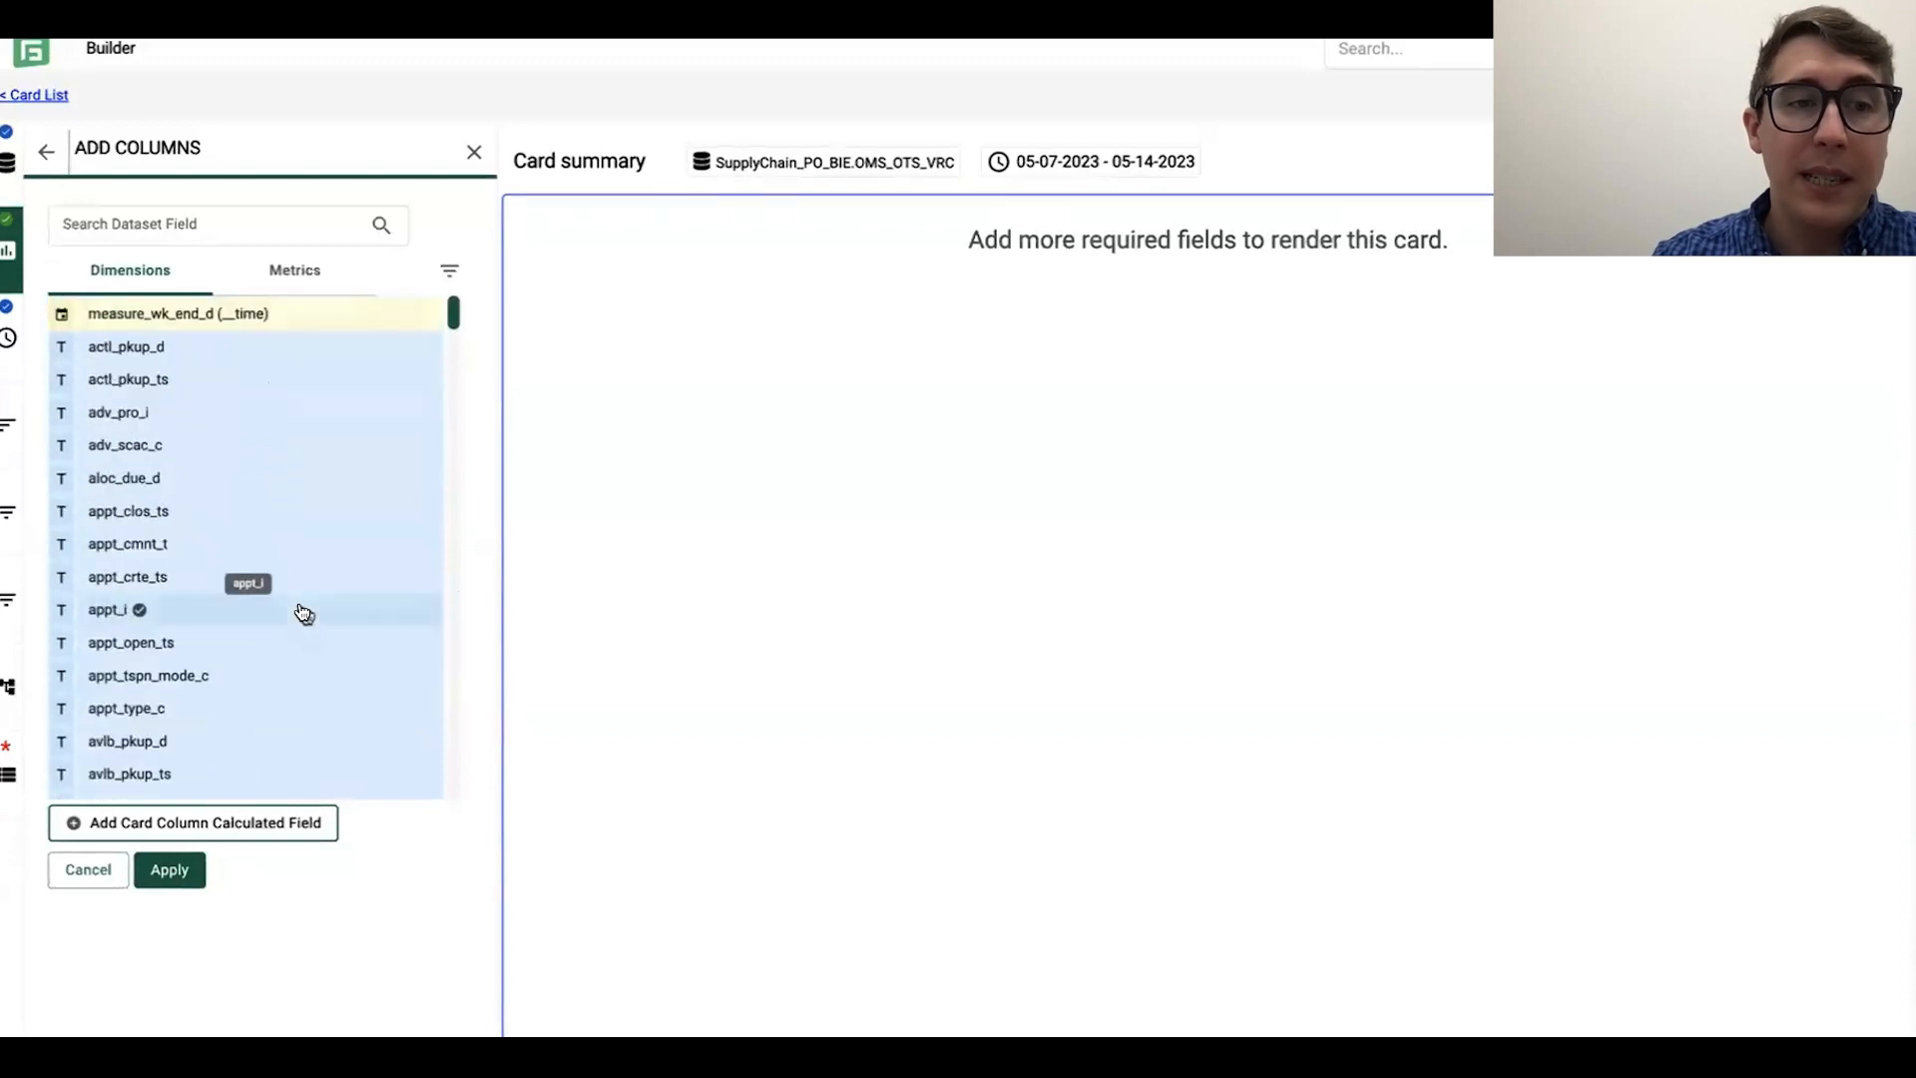
{"action": "scroll", "coordinate": [304, 613], "scroll_direction": "down", "scroll_amount": 7}
{"action": "scroll", "coordinate": [304, 613], "scroll_direction": "down", "scroll_amount": 15}
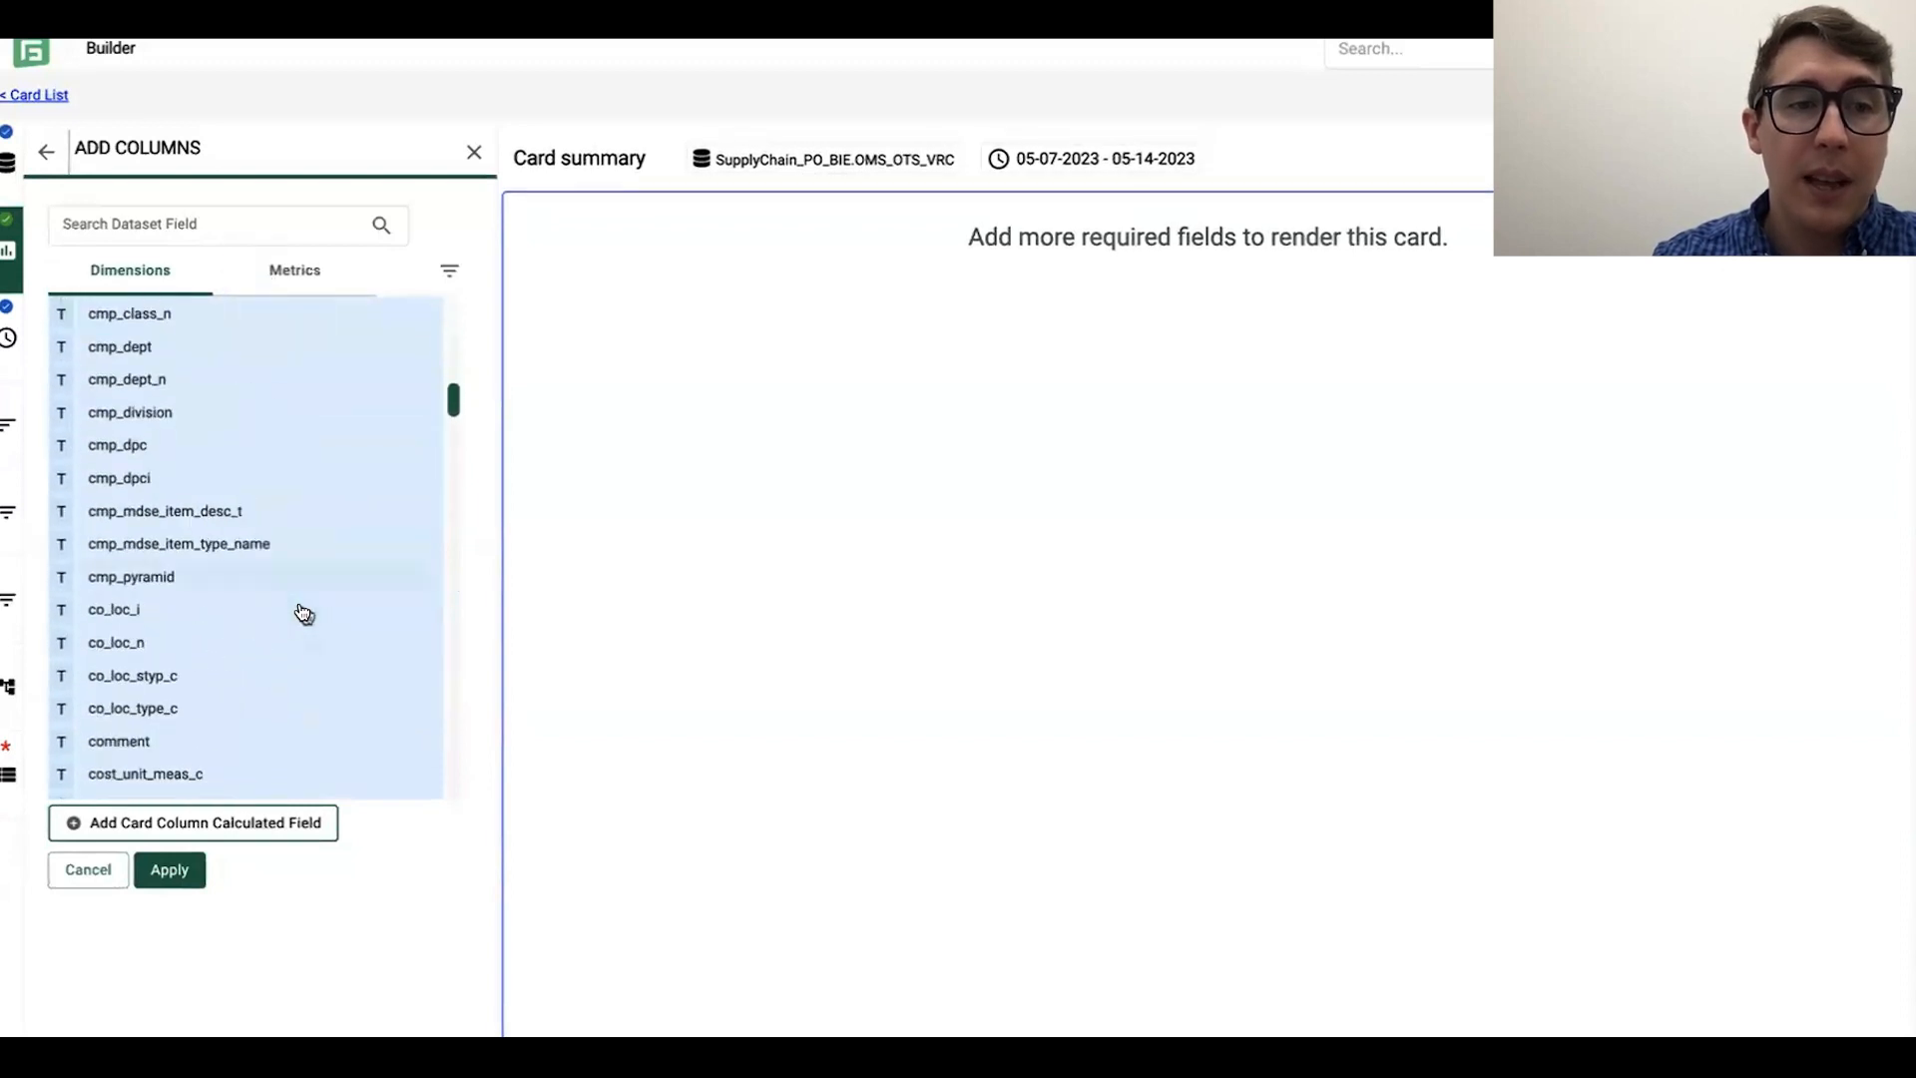
{"action": "scroll", "coordinate": [262, 619], "scroll_direction": "down", "scroll_amount": 15}
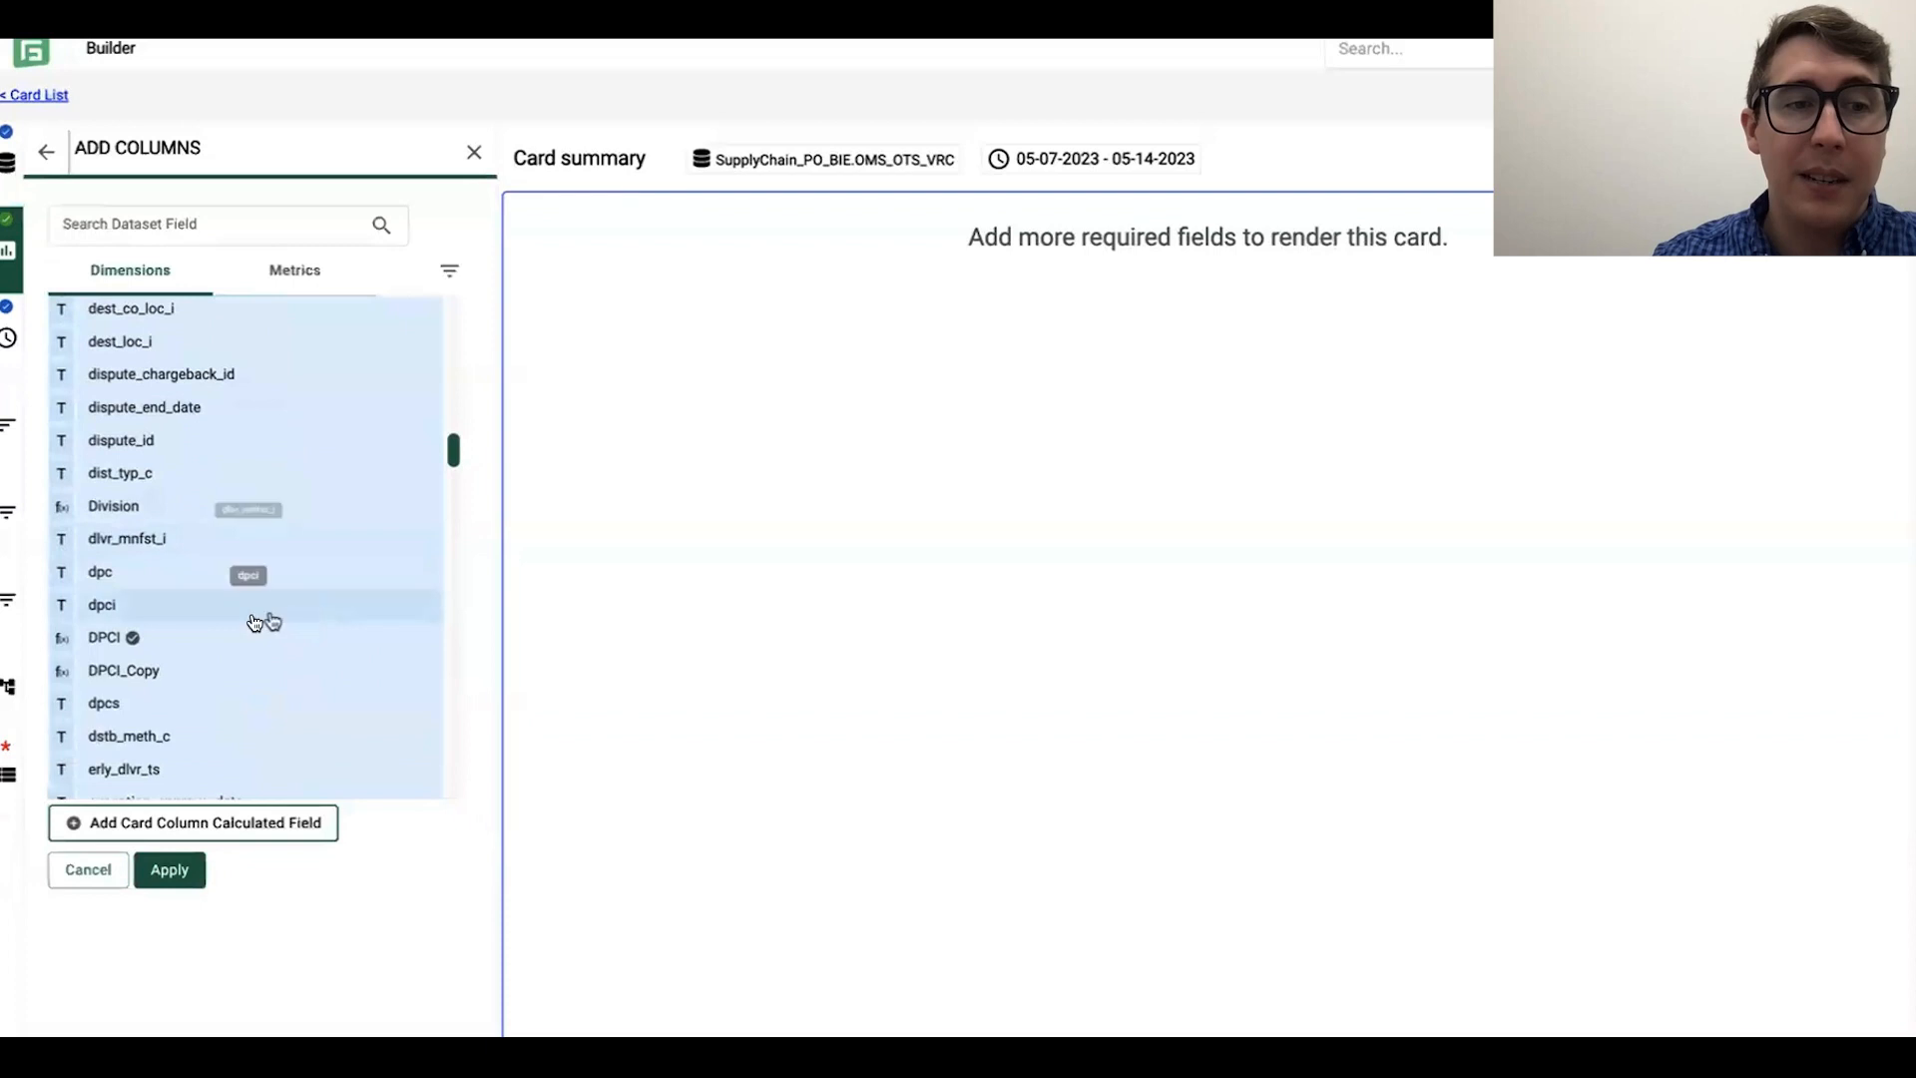
{"action": "scroll", "coordinate": [224, 645], "scroll_direction": "down", "scroll_amount": 15}
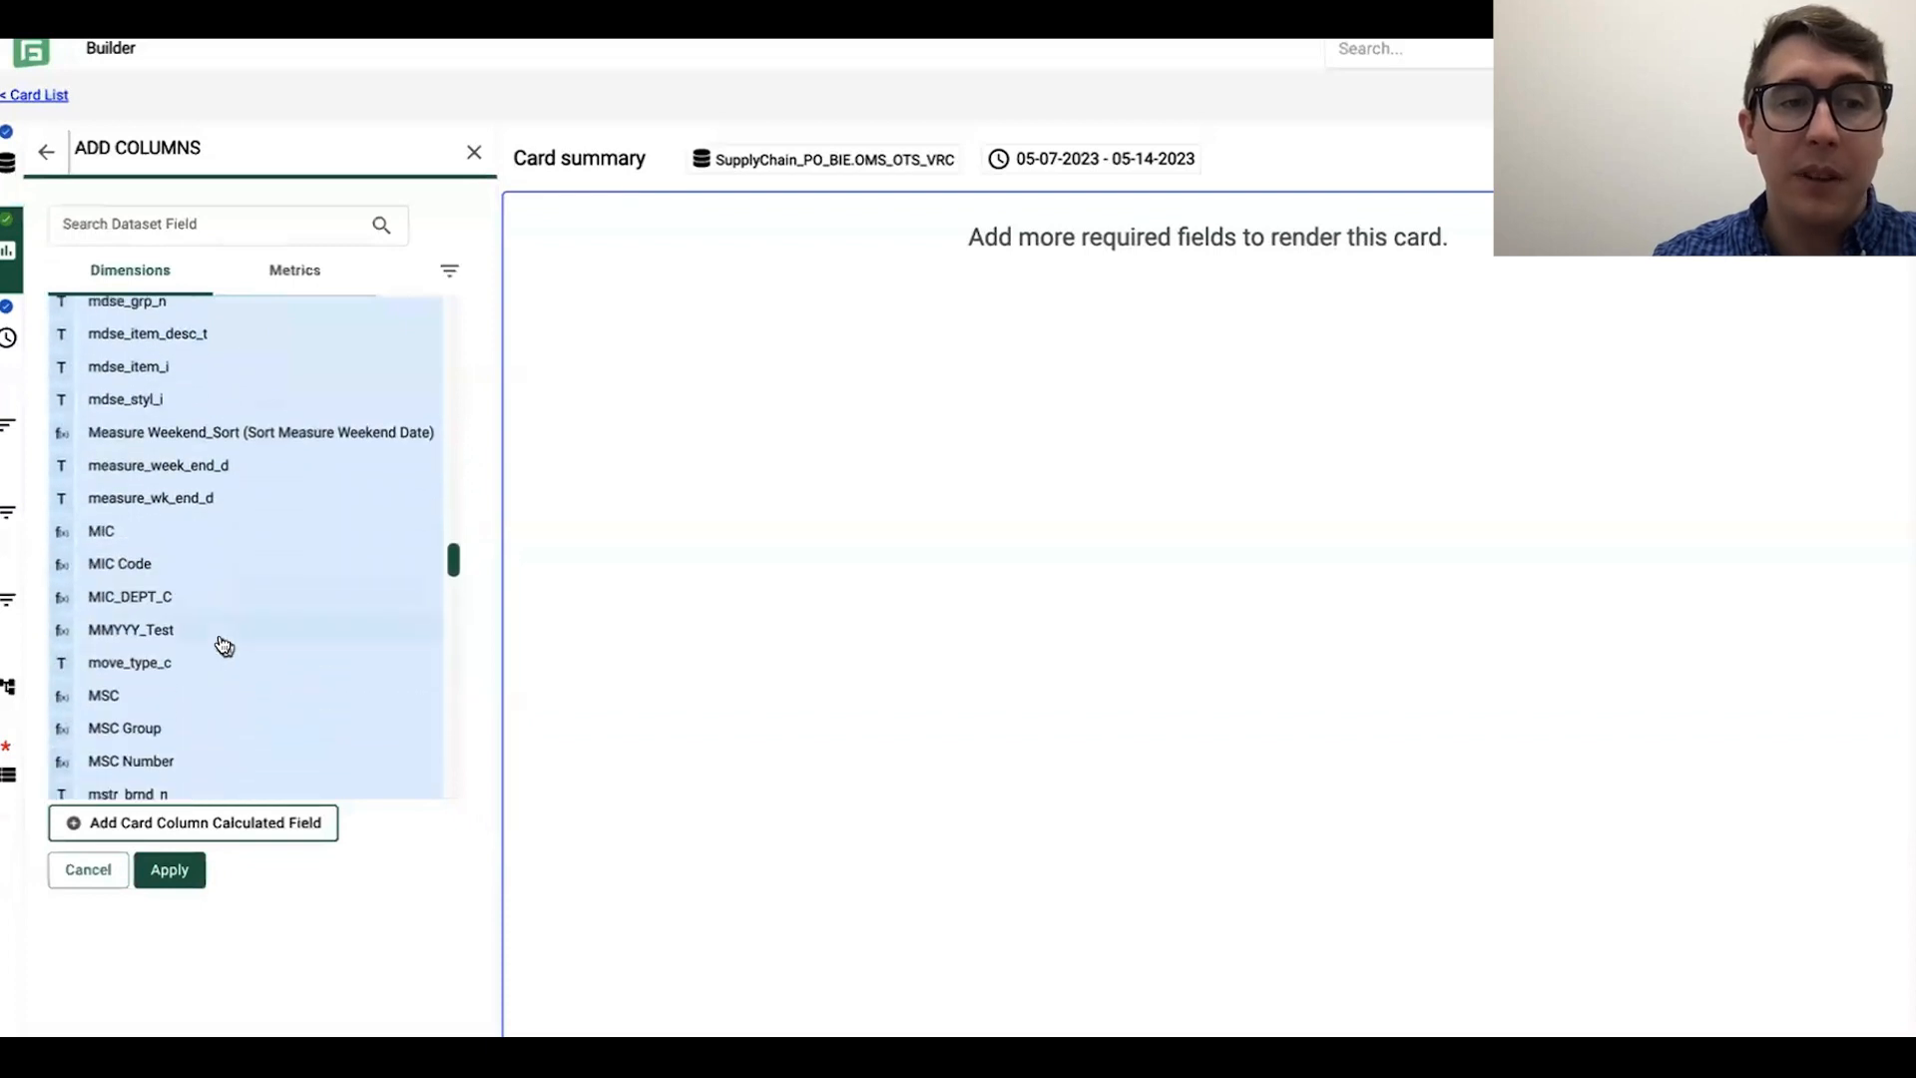
{"action": "scroll", "coordinate": [224, 645], "scroll_direction": "down", "scroll_amount": 15}
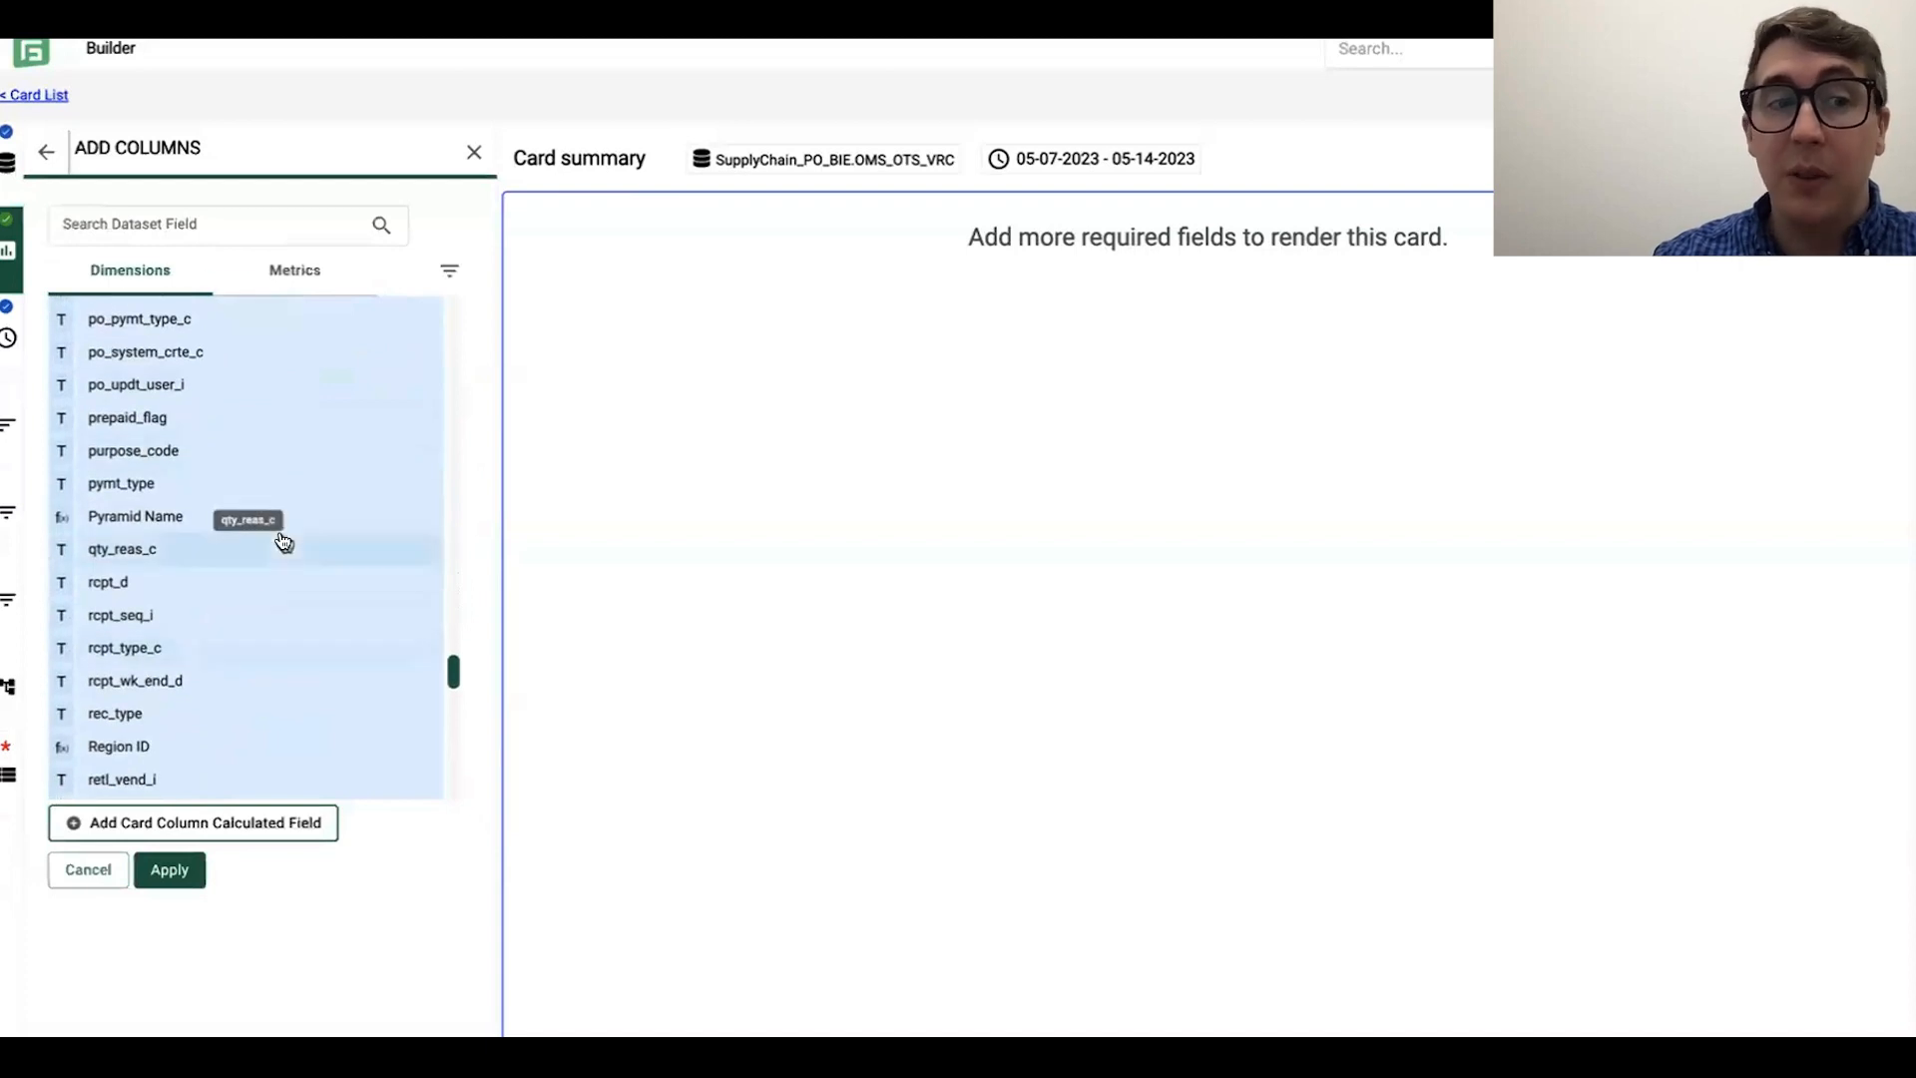
{"action": "scroll", "coordinate": [283, 541], "scroll_direction": "down", "scroll_amount": 15}
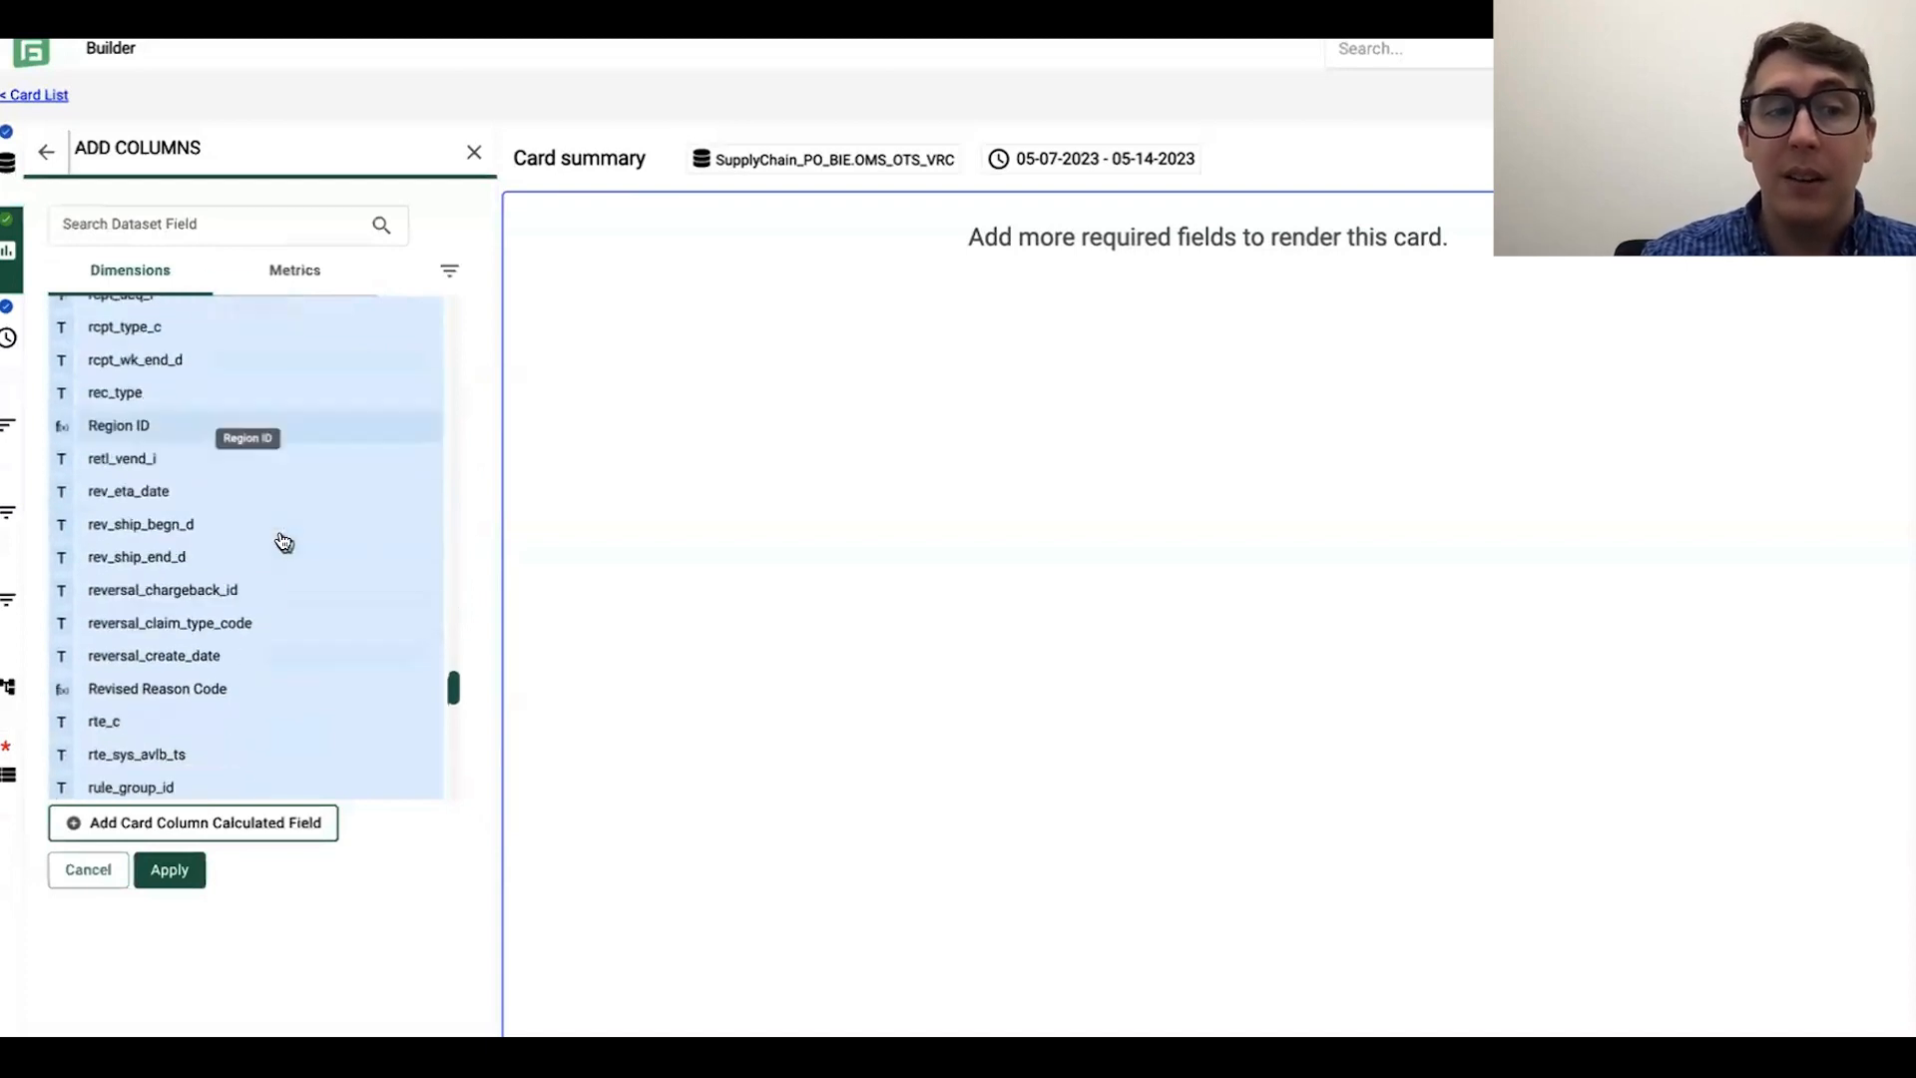
{"action": "scroll", "coordinate": [284, 541], "scroll_direction": "down", "scroll_amount": 5}
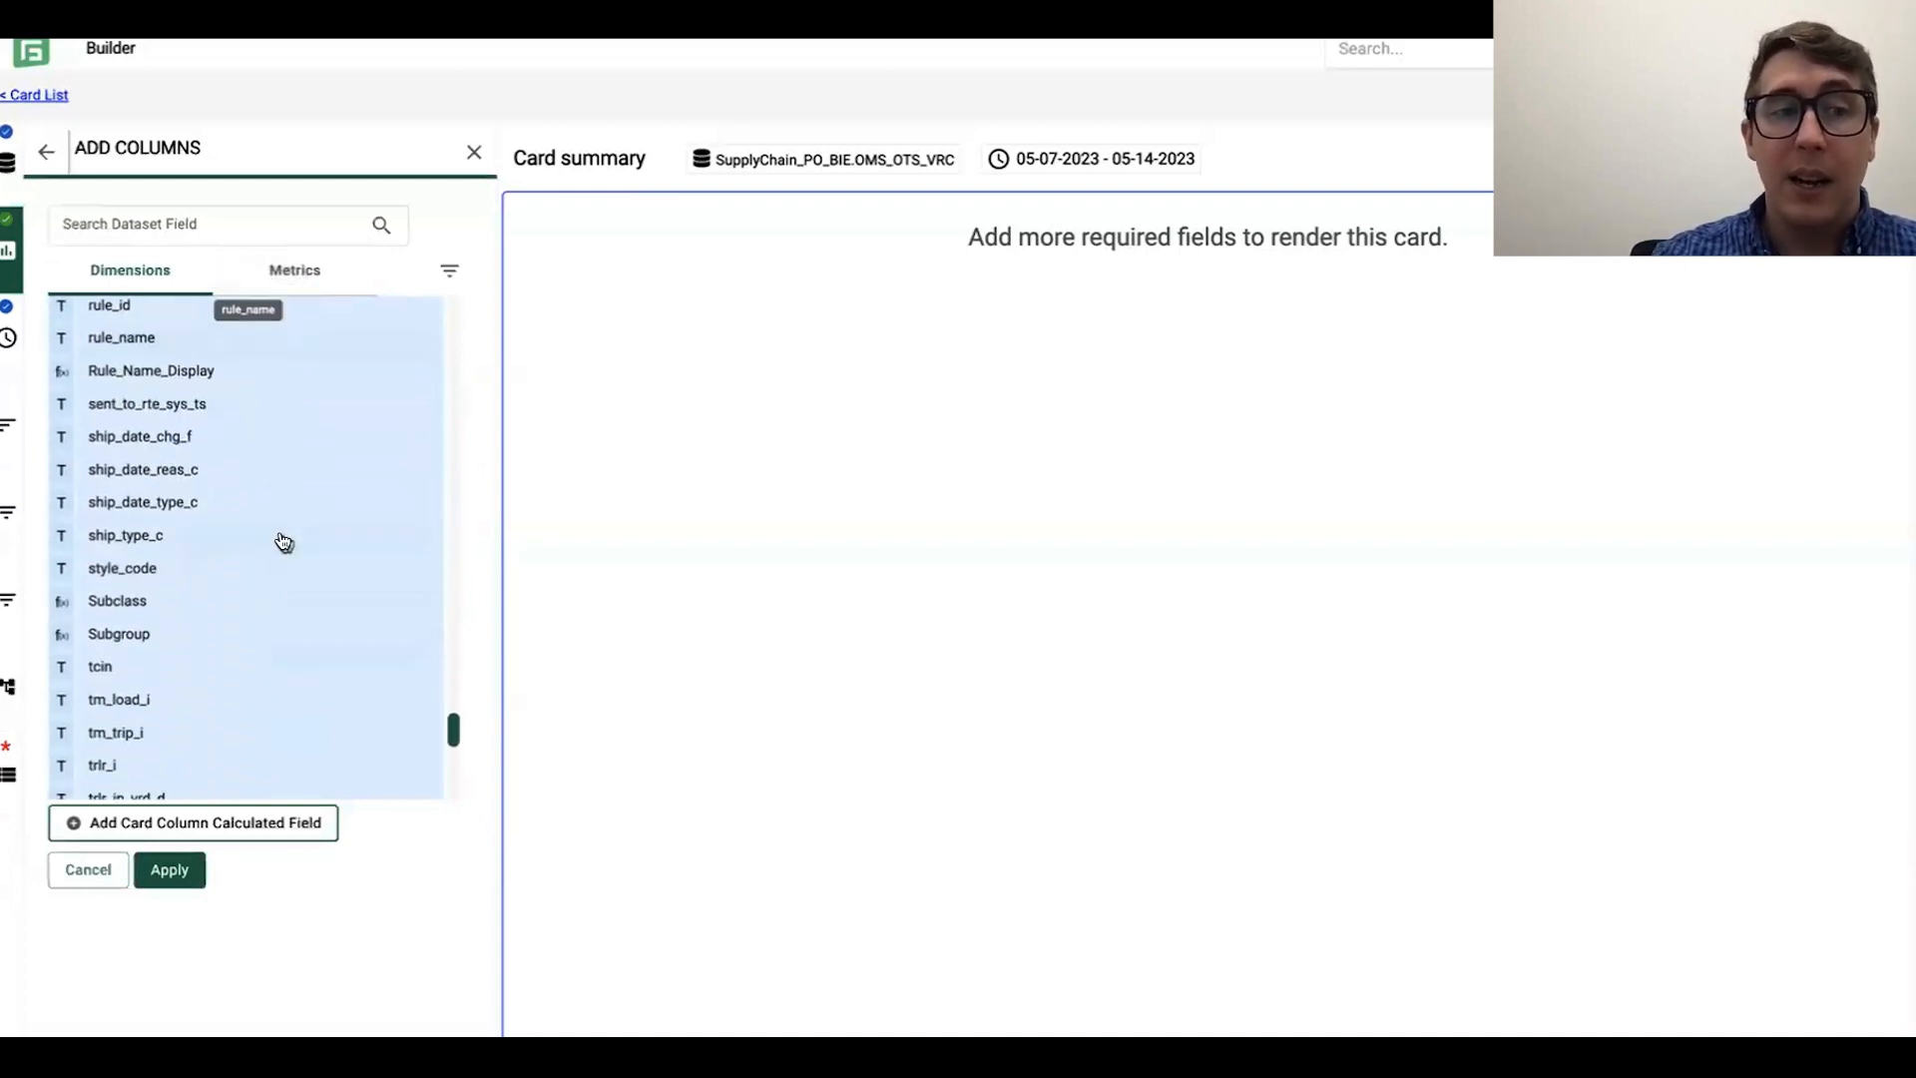
{"action": "scroll", "coordinate": [284, 541], "scroll_direction": "down", "scroll_amount": 2}
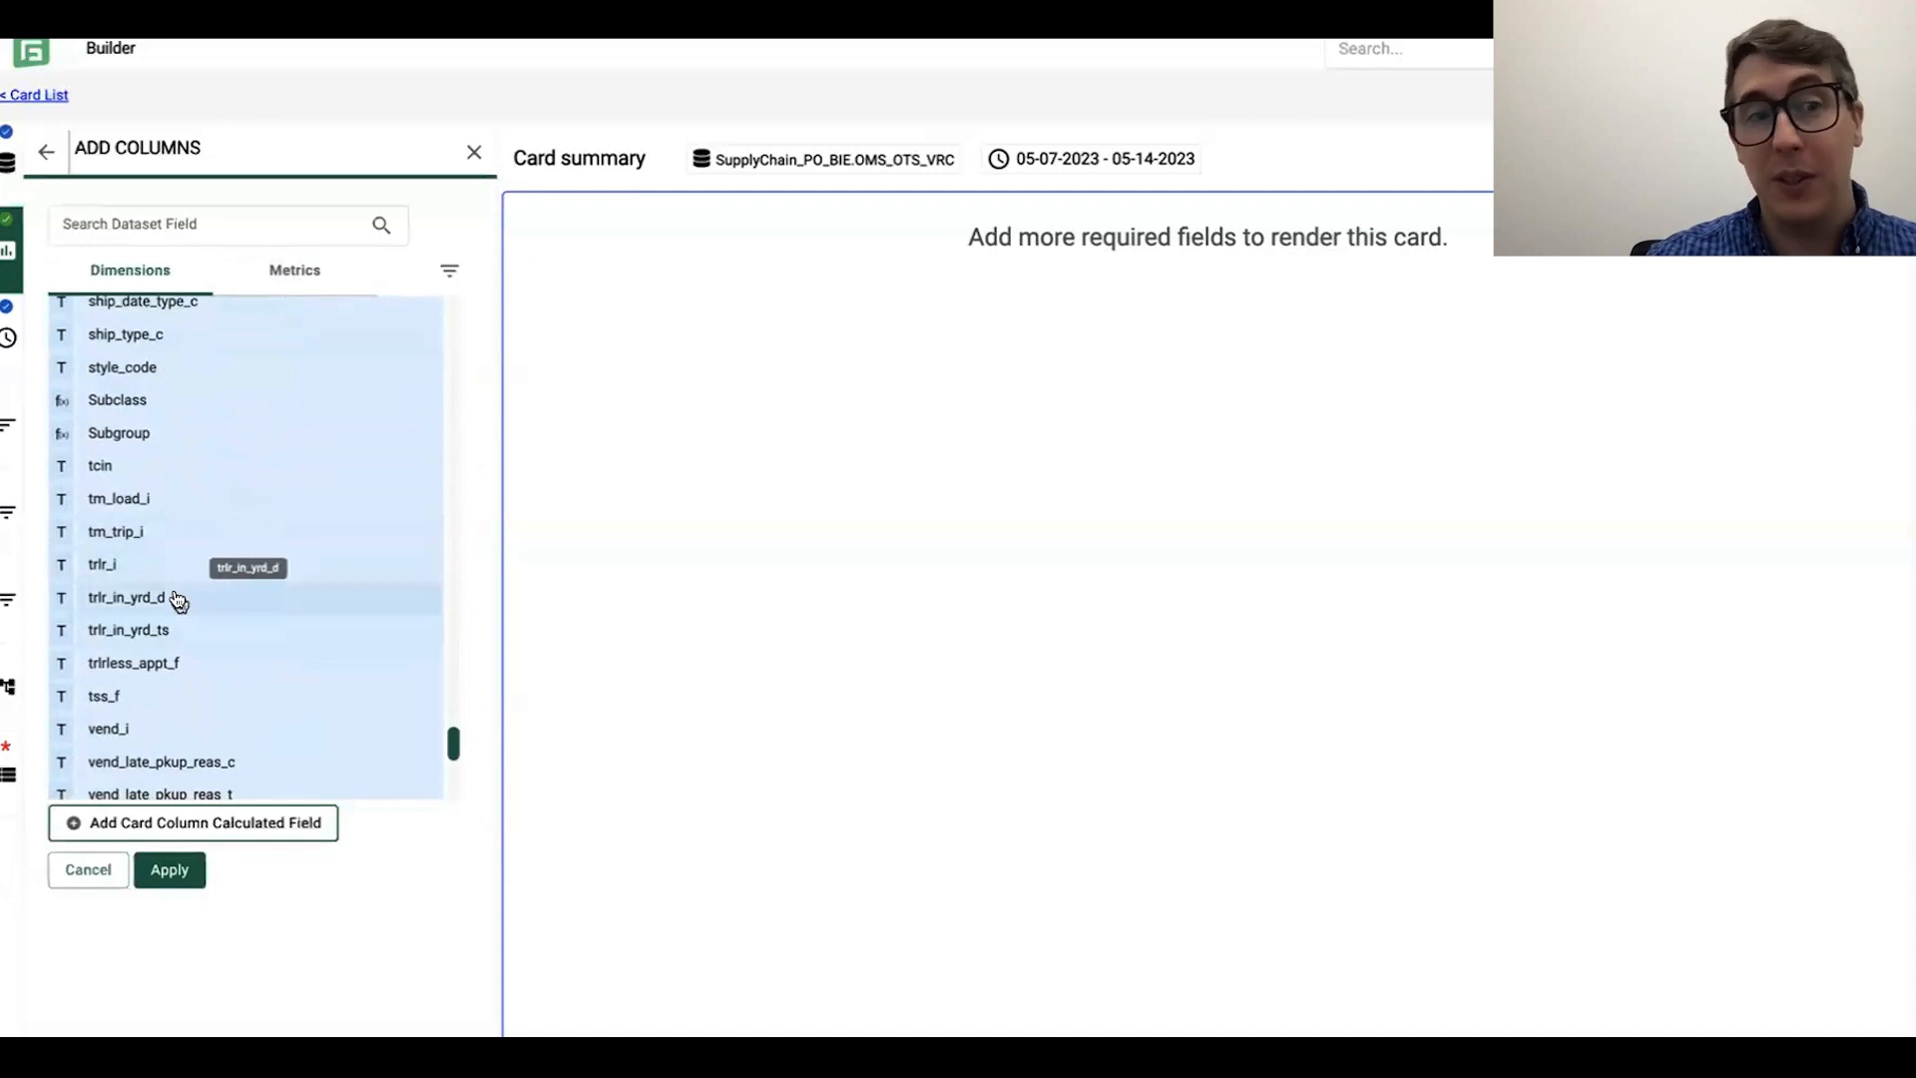
{"action": "scroll", "coordinate": [266, 580], "scroll_direction": "down", "scroll_amount": 3}
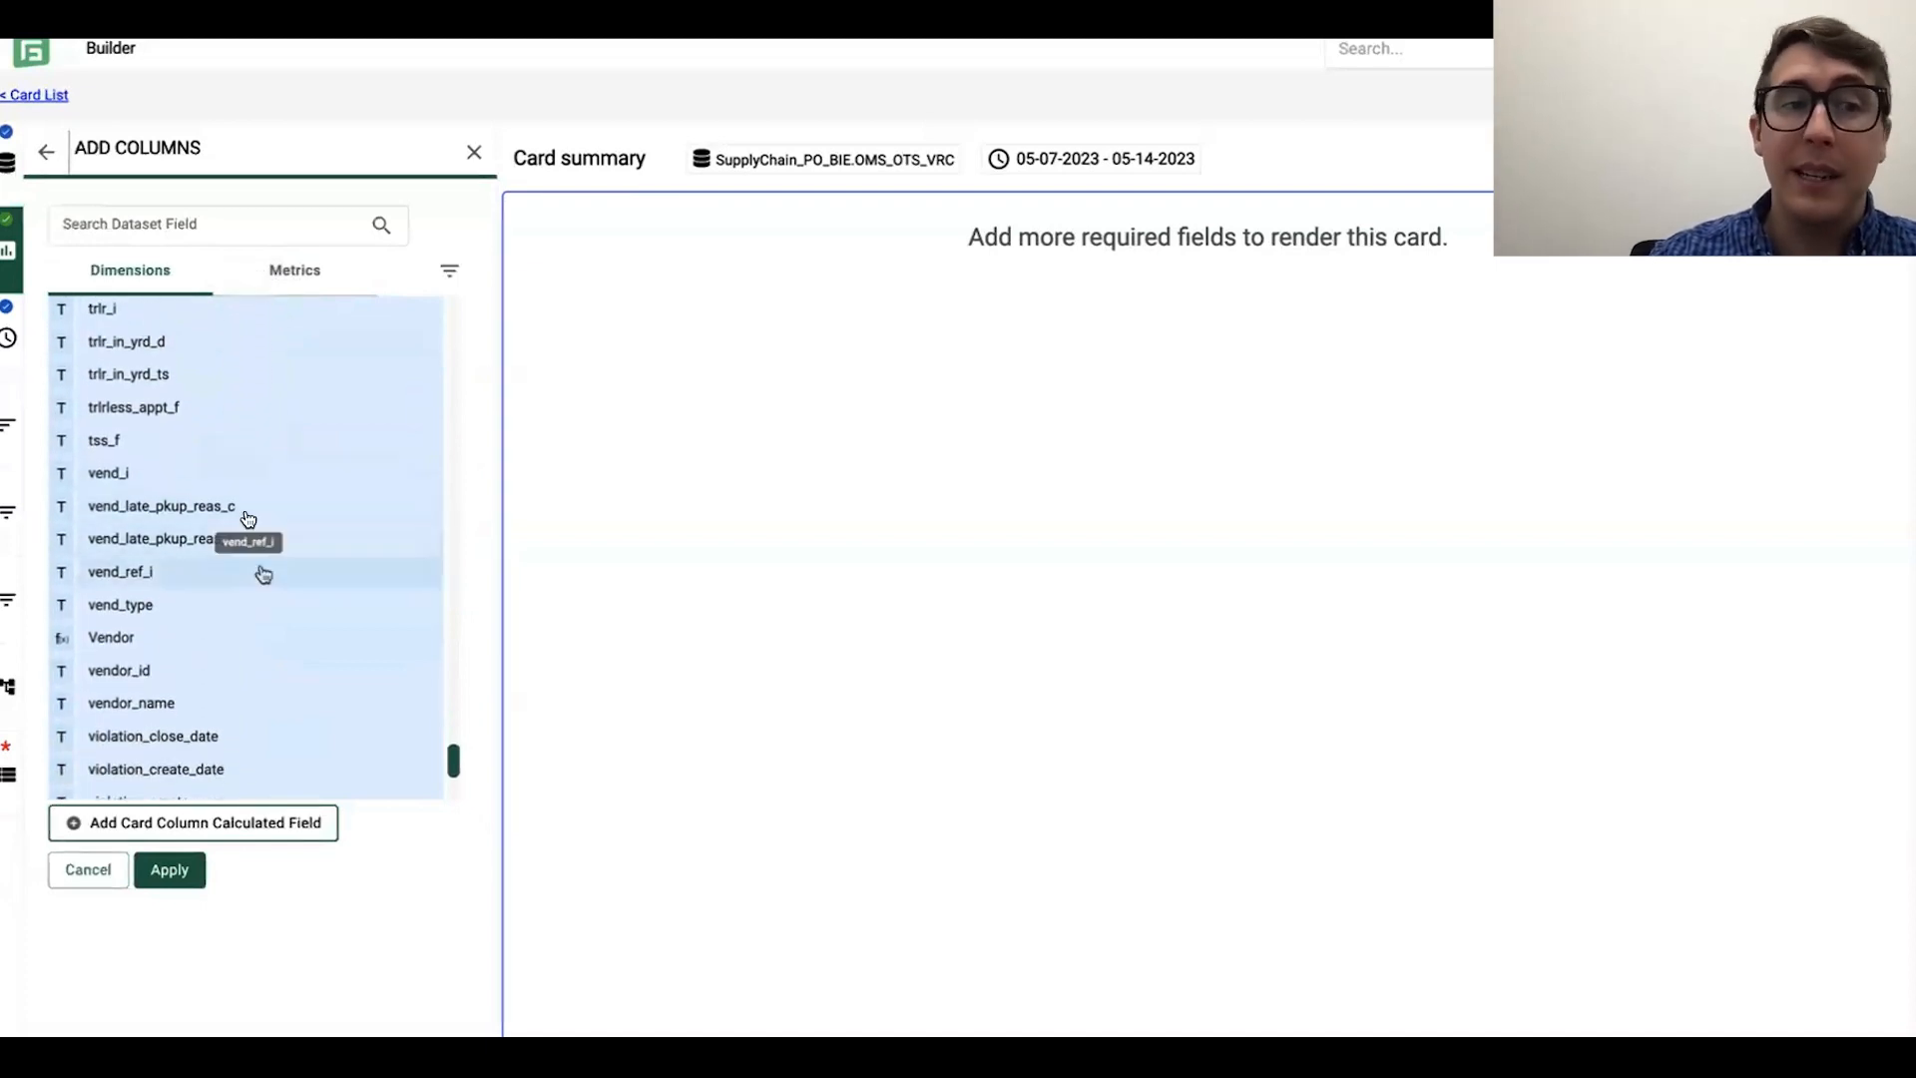
{"action": "scroll", "coordinate": [275, 572], "scroll_direction": "down", "scroll_amount": 1}
{"action": "scroll", "coordinate": [278, 573], "scroll_direction": "down", "scroll_amount": 3}
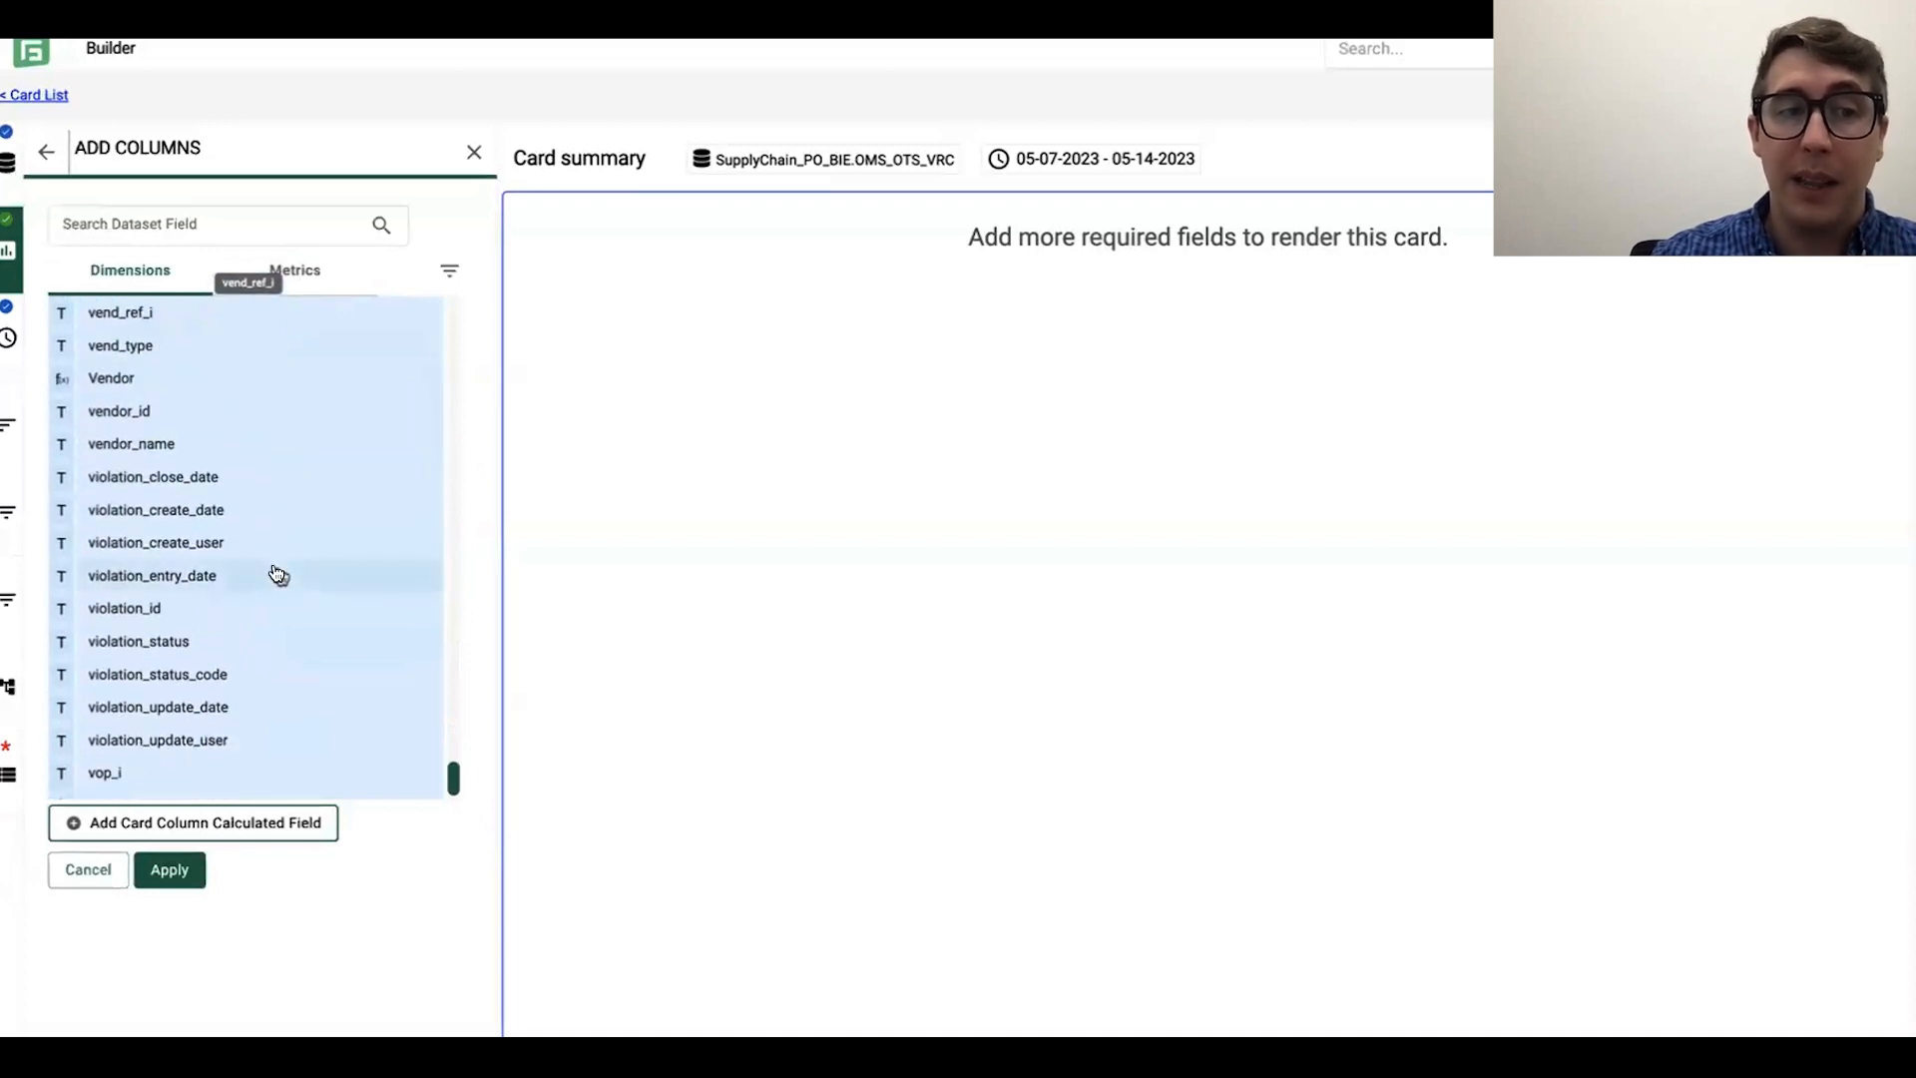
{"action": "scroll", "coordinate": [275, 573], "scroll_direction": "up", "scroll_amount": 10}
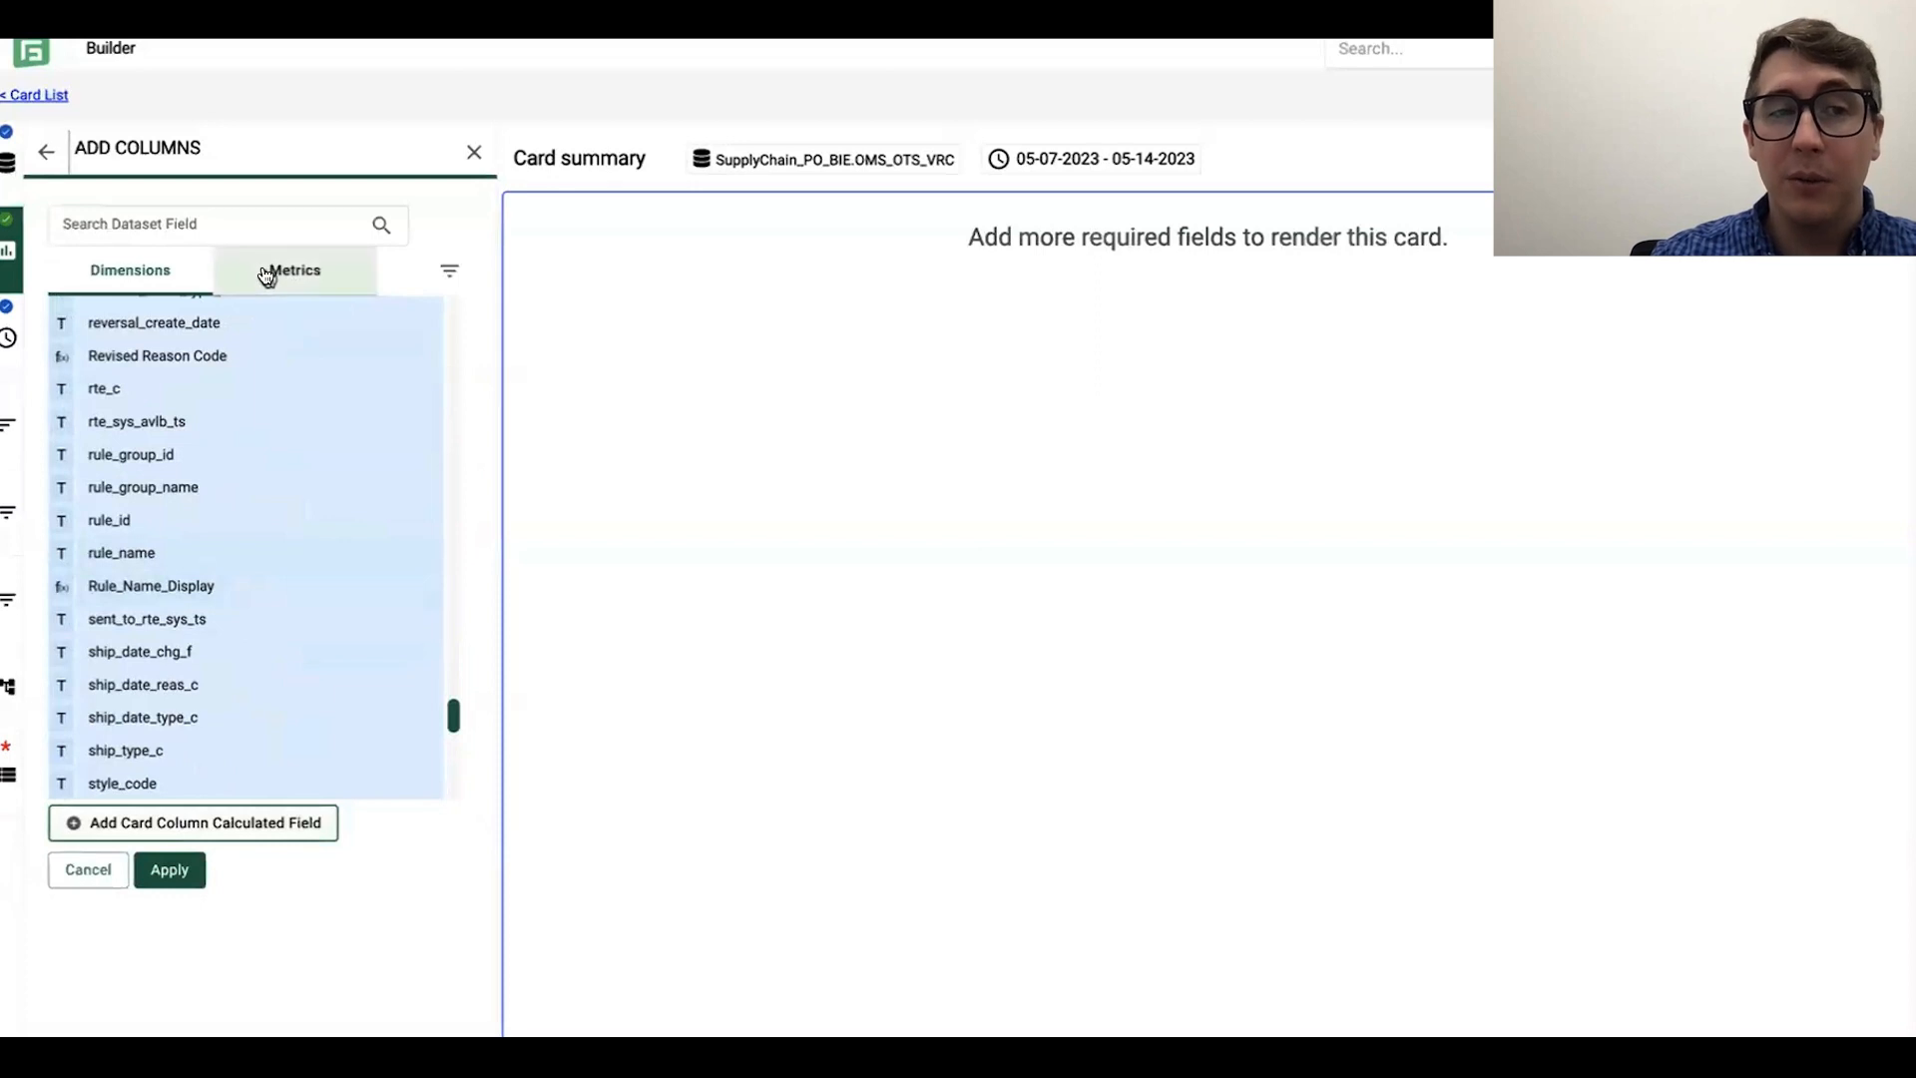
Step: Apply the selected dimensions to the card, search the metrics for org and select fr_org_quantity as another column
{"action": "left_click", "coordinate": [170, 873]}
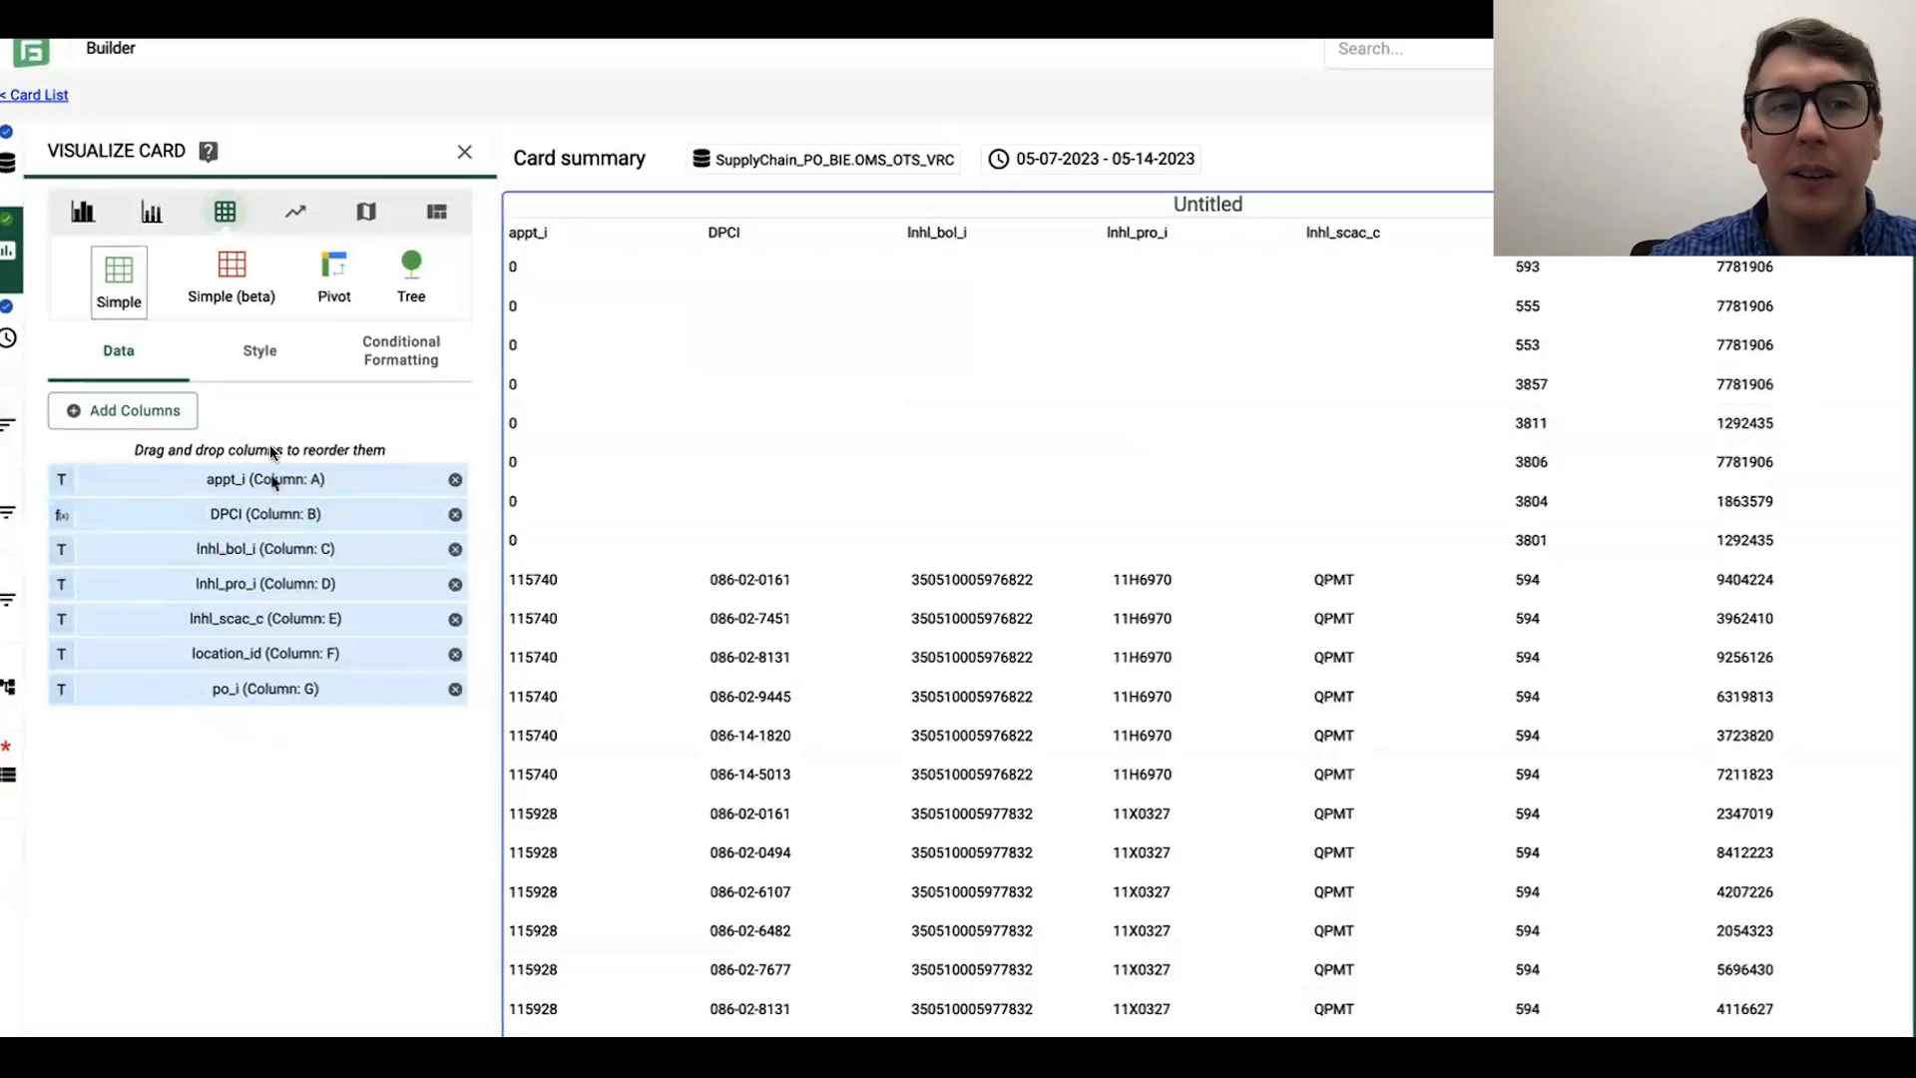
{"action": "left_click", "coordinate": [145, 410]}
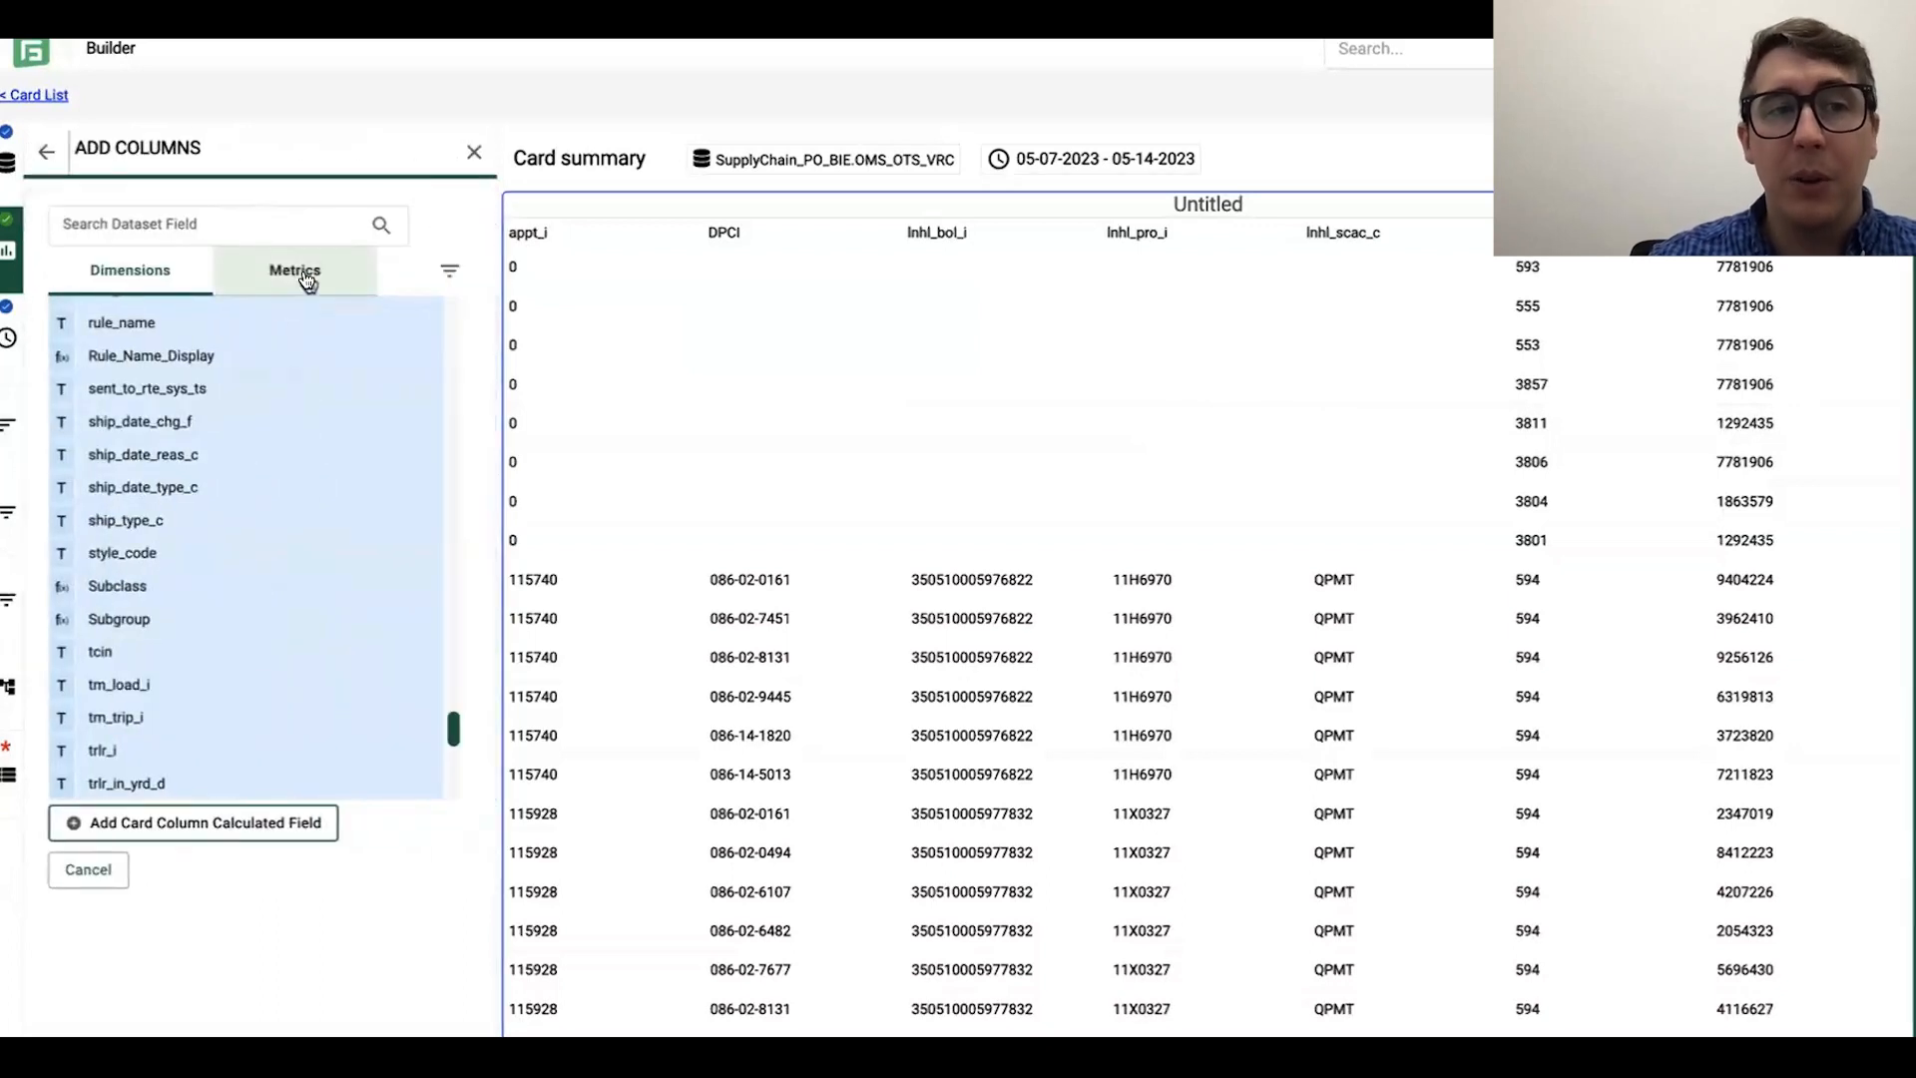
{"action": "left_click", "coordinate": [304, 277]}
{"action": "scroll", "coordinate": [305, 439], "scroll_direction": "up", "scroll_amount": 5}
{"action": "scroll", "coordinate": [304, 470], "scroll_direction": "up", "scroll_amount": 5}
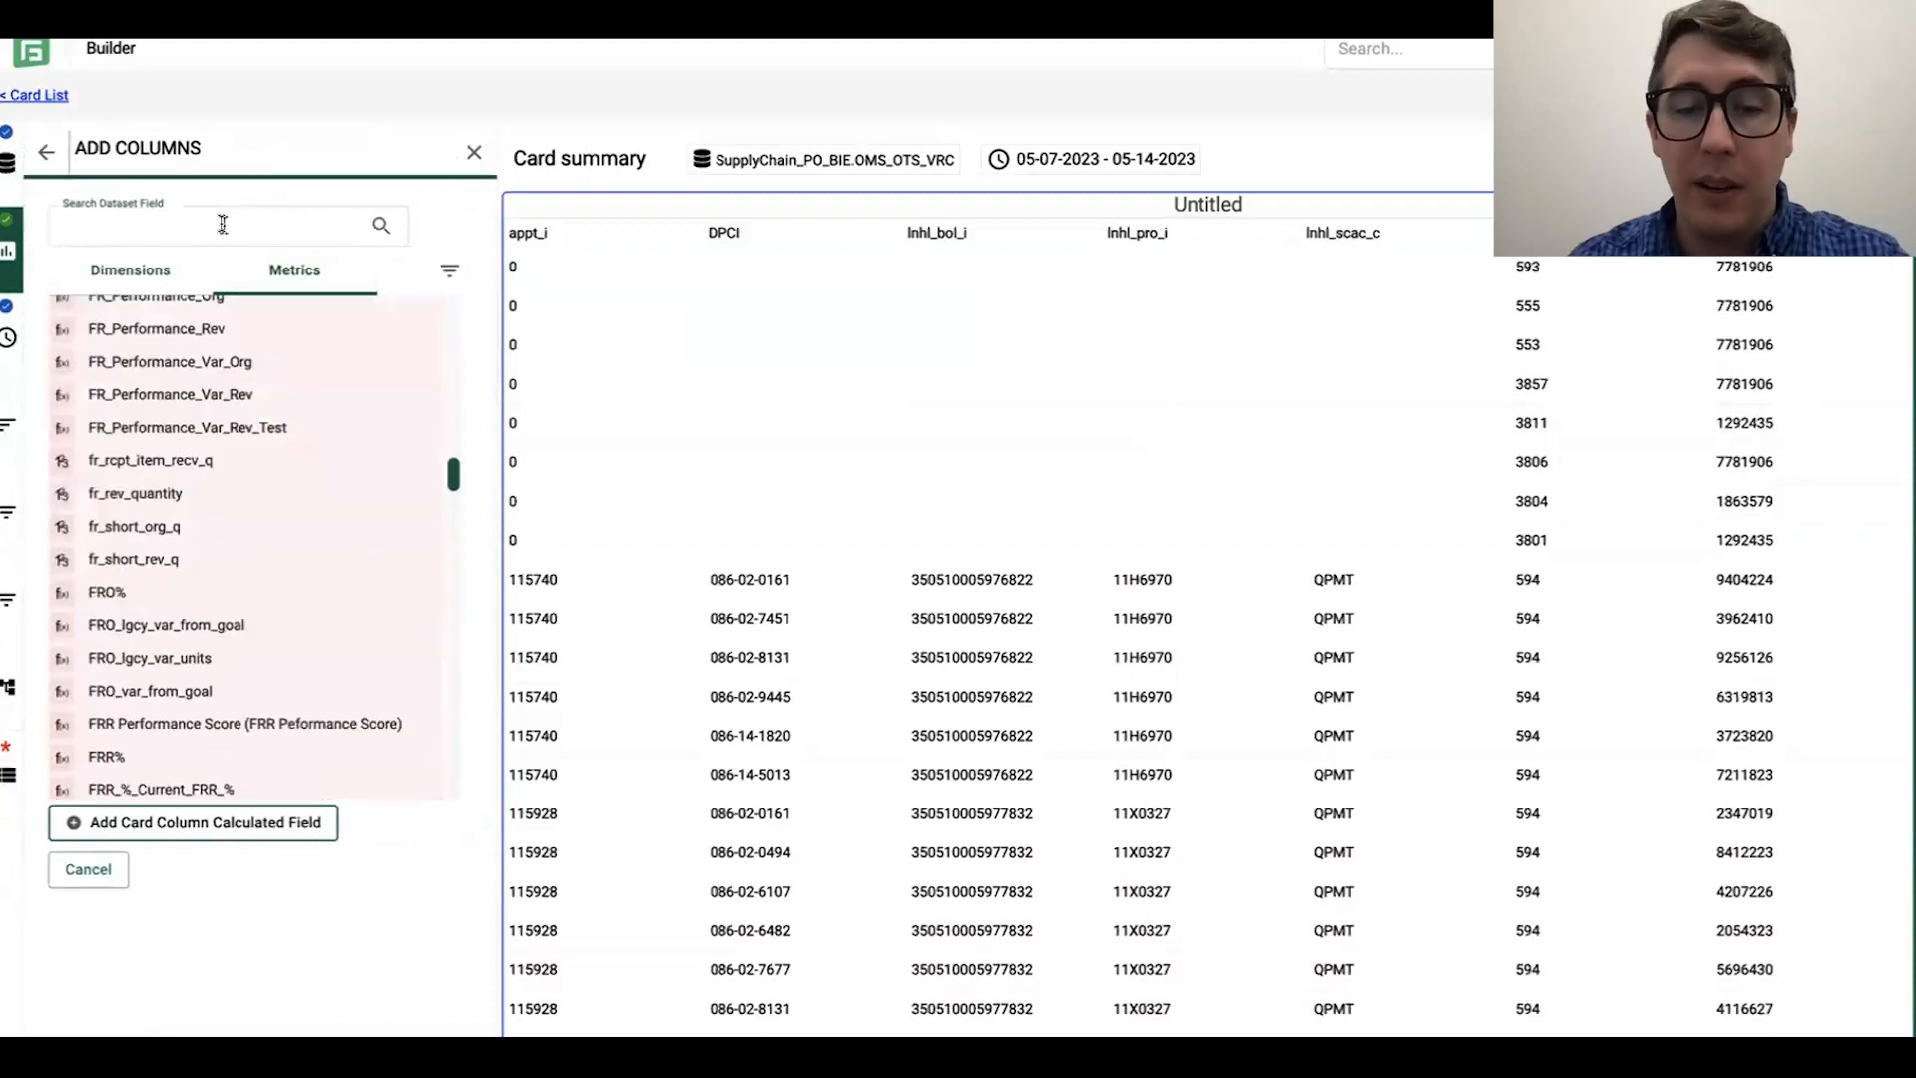
{"action": "type", "text": "org"}
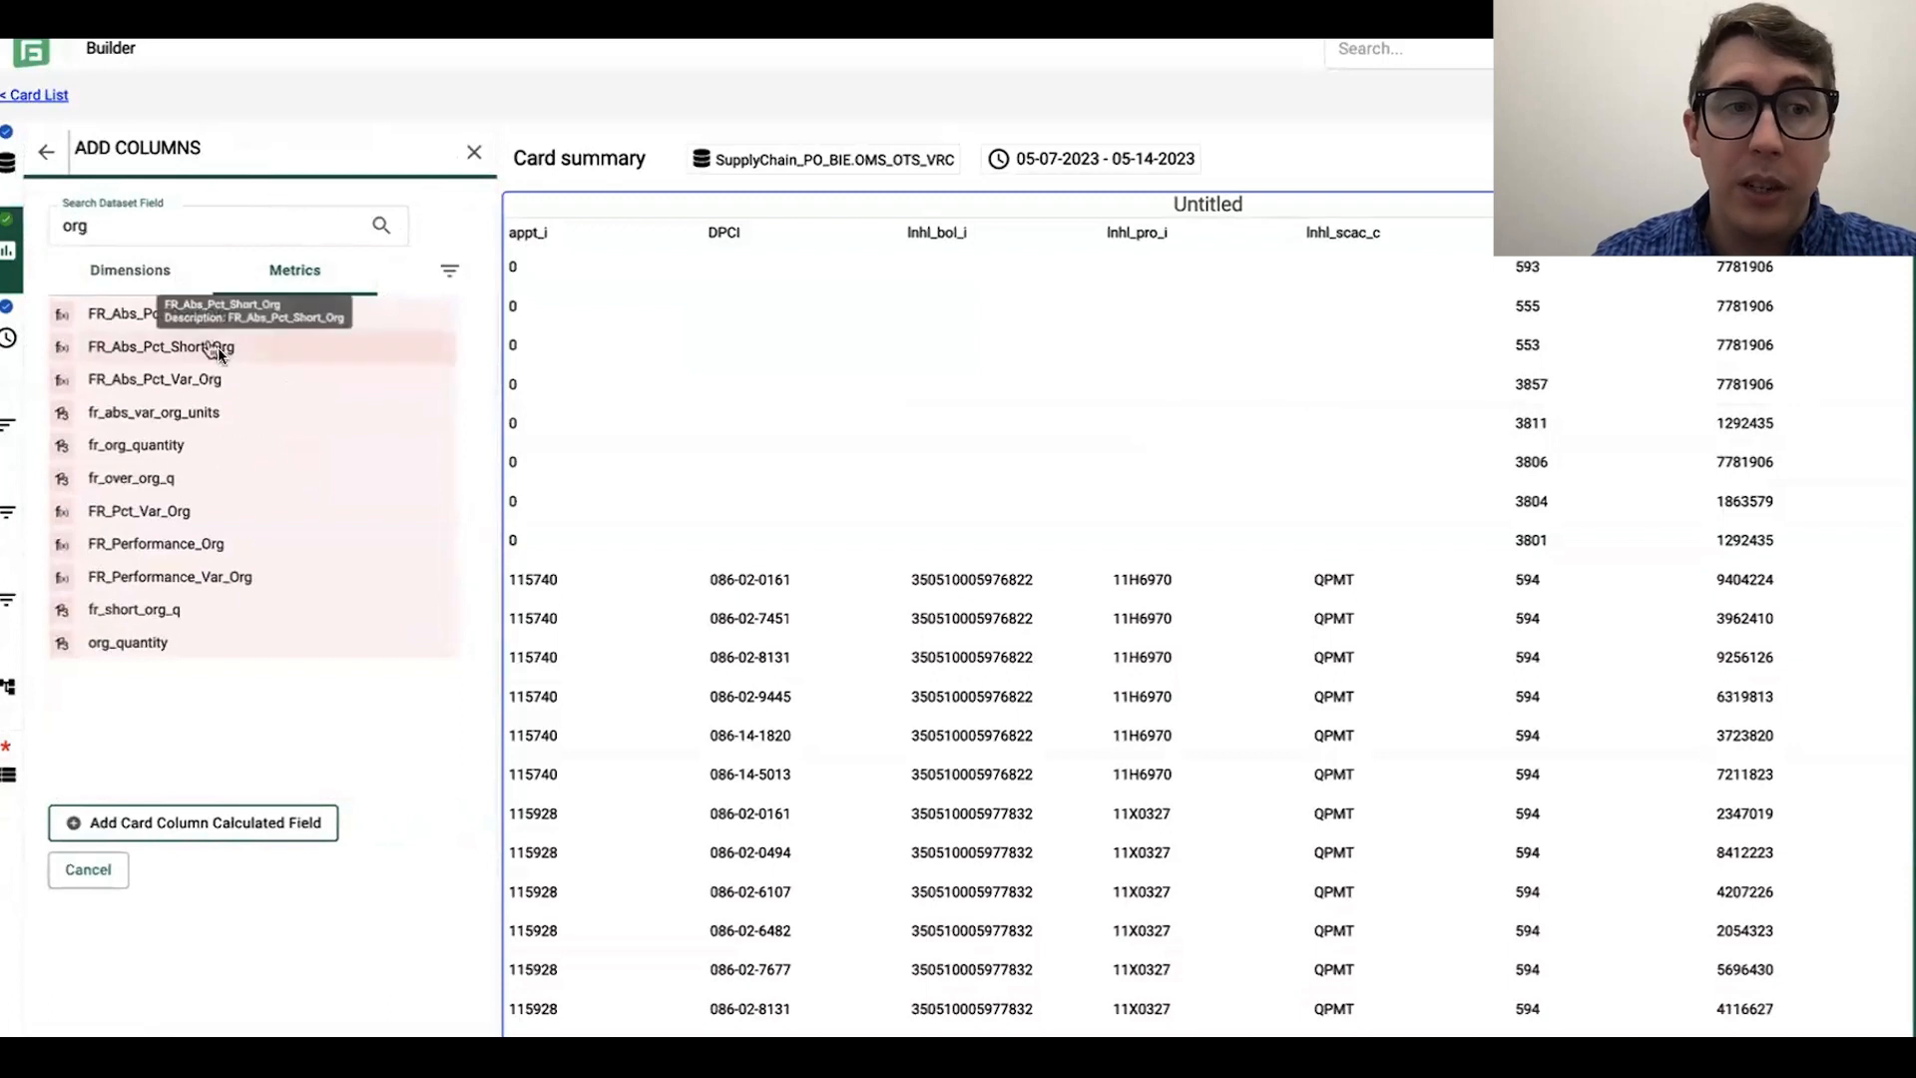
{"action": "left_click", "coordinate": [241, 451]}
Step: Search the metrics for revised fields and select FR Revised, fr_rev_quantity and rev_quantity as card columns
{"action": "left_click", "coordinate": [151, 227]}
{"action": "type", "text": "rev"}
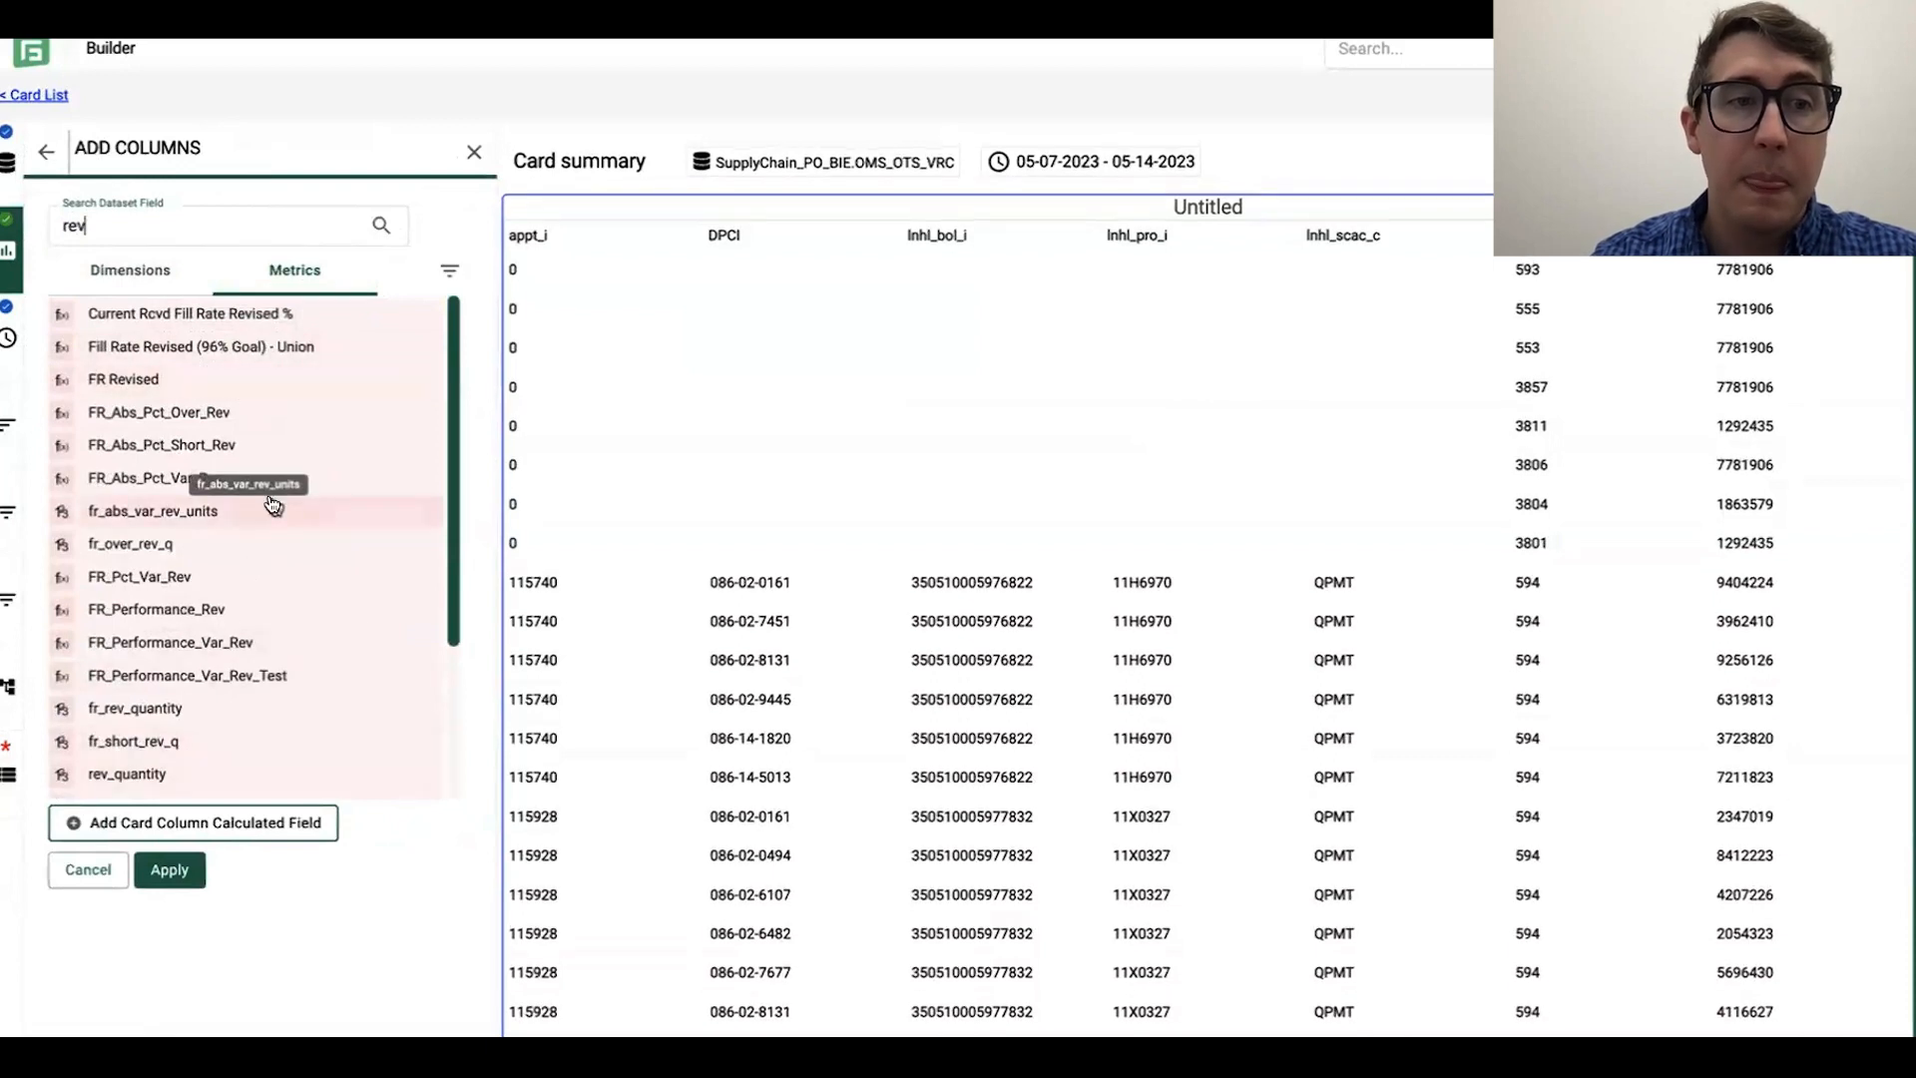
{"action": "scroll", "coordinate": [322, 363], "scroll_direction": "down", "scroll_amount": 3}
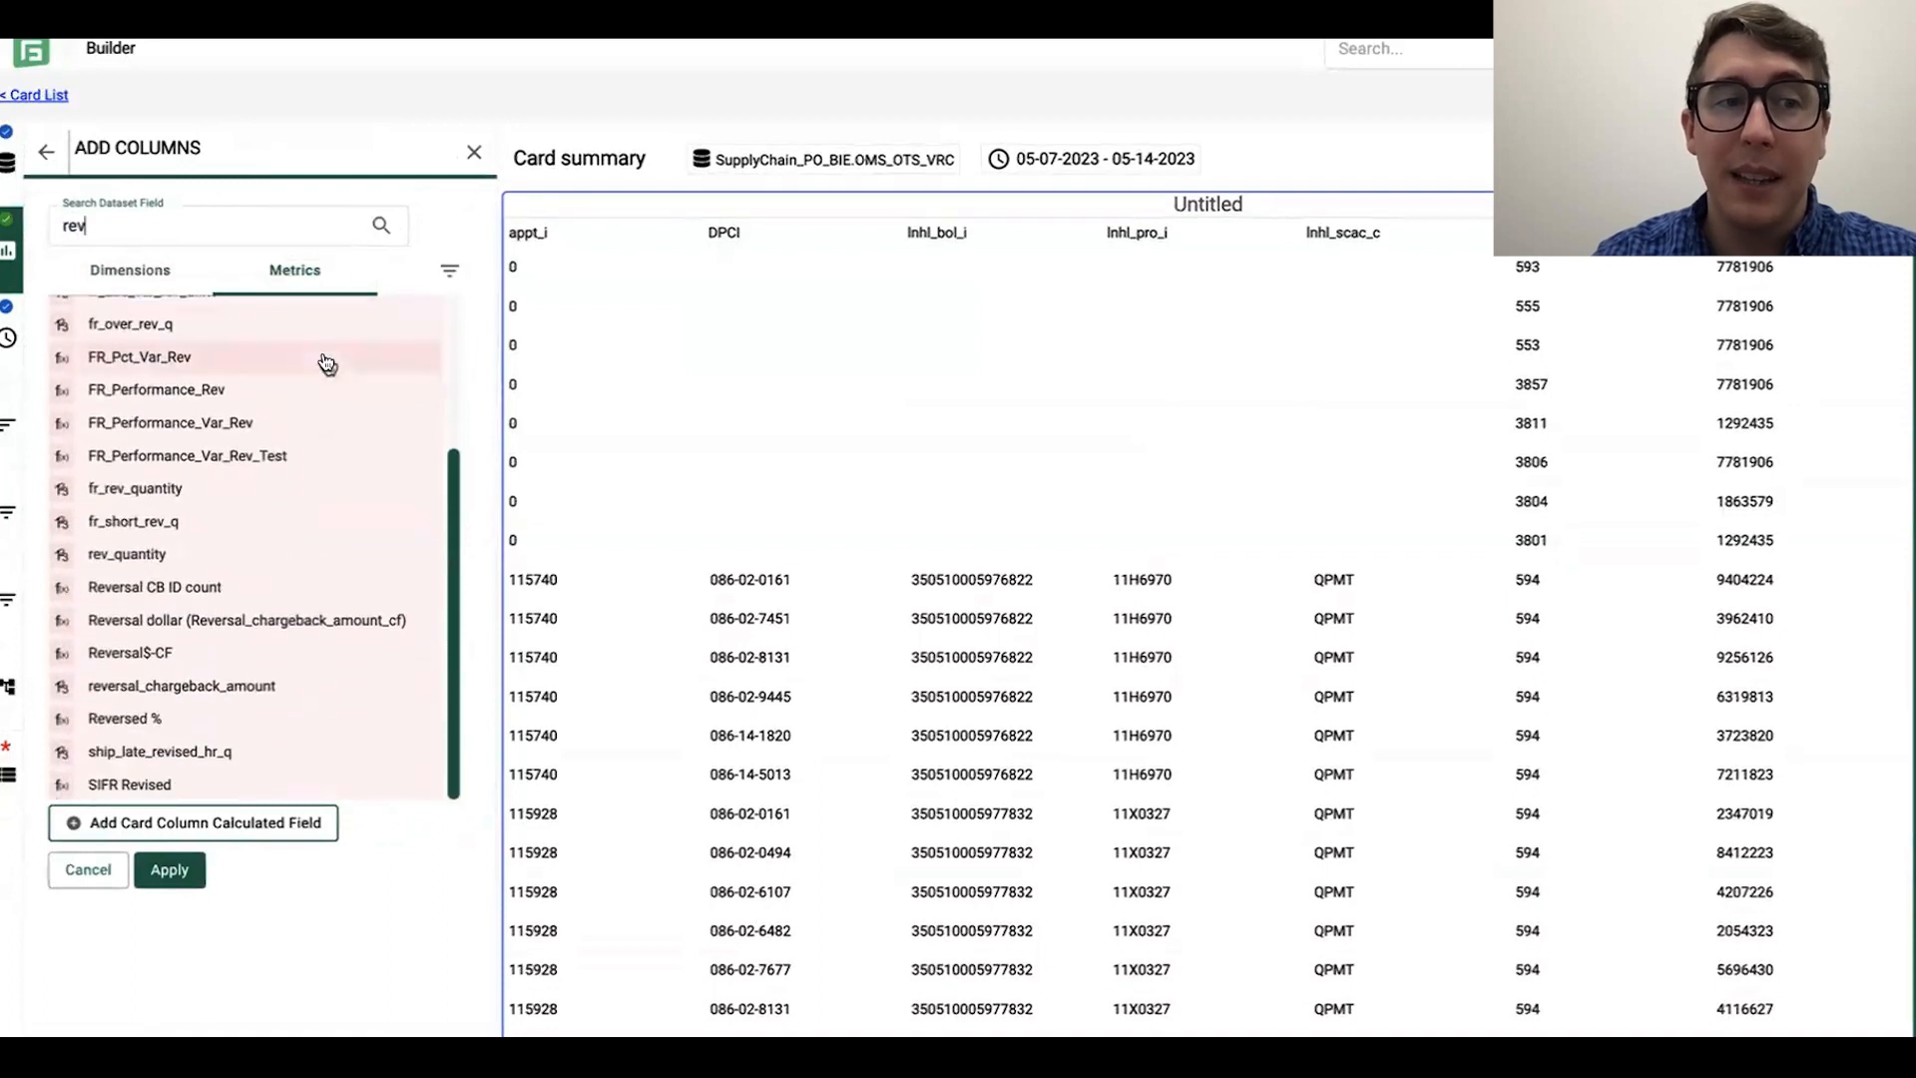
{"action": "scroll", "coordinate": [333, 470], "scroll_direction": "up", "scroll_amount": 3}
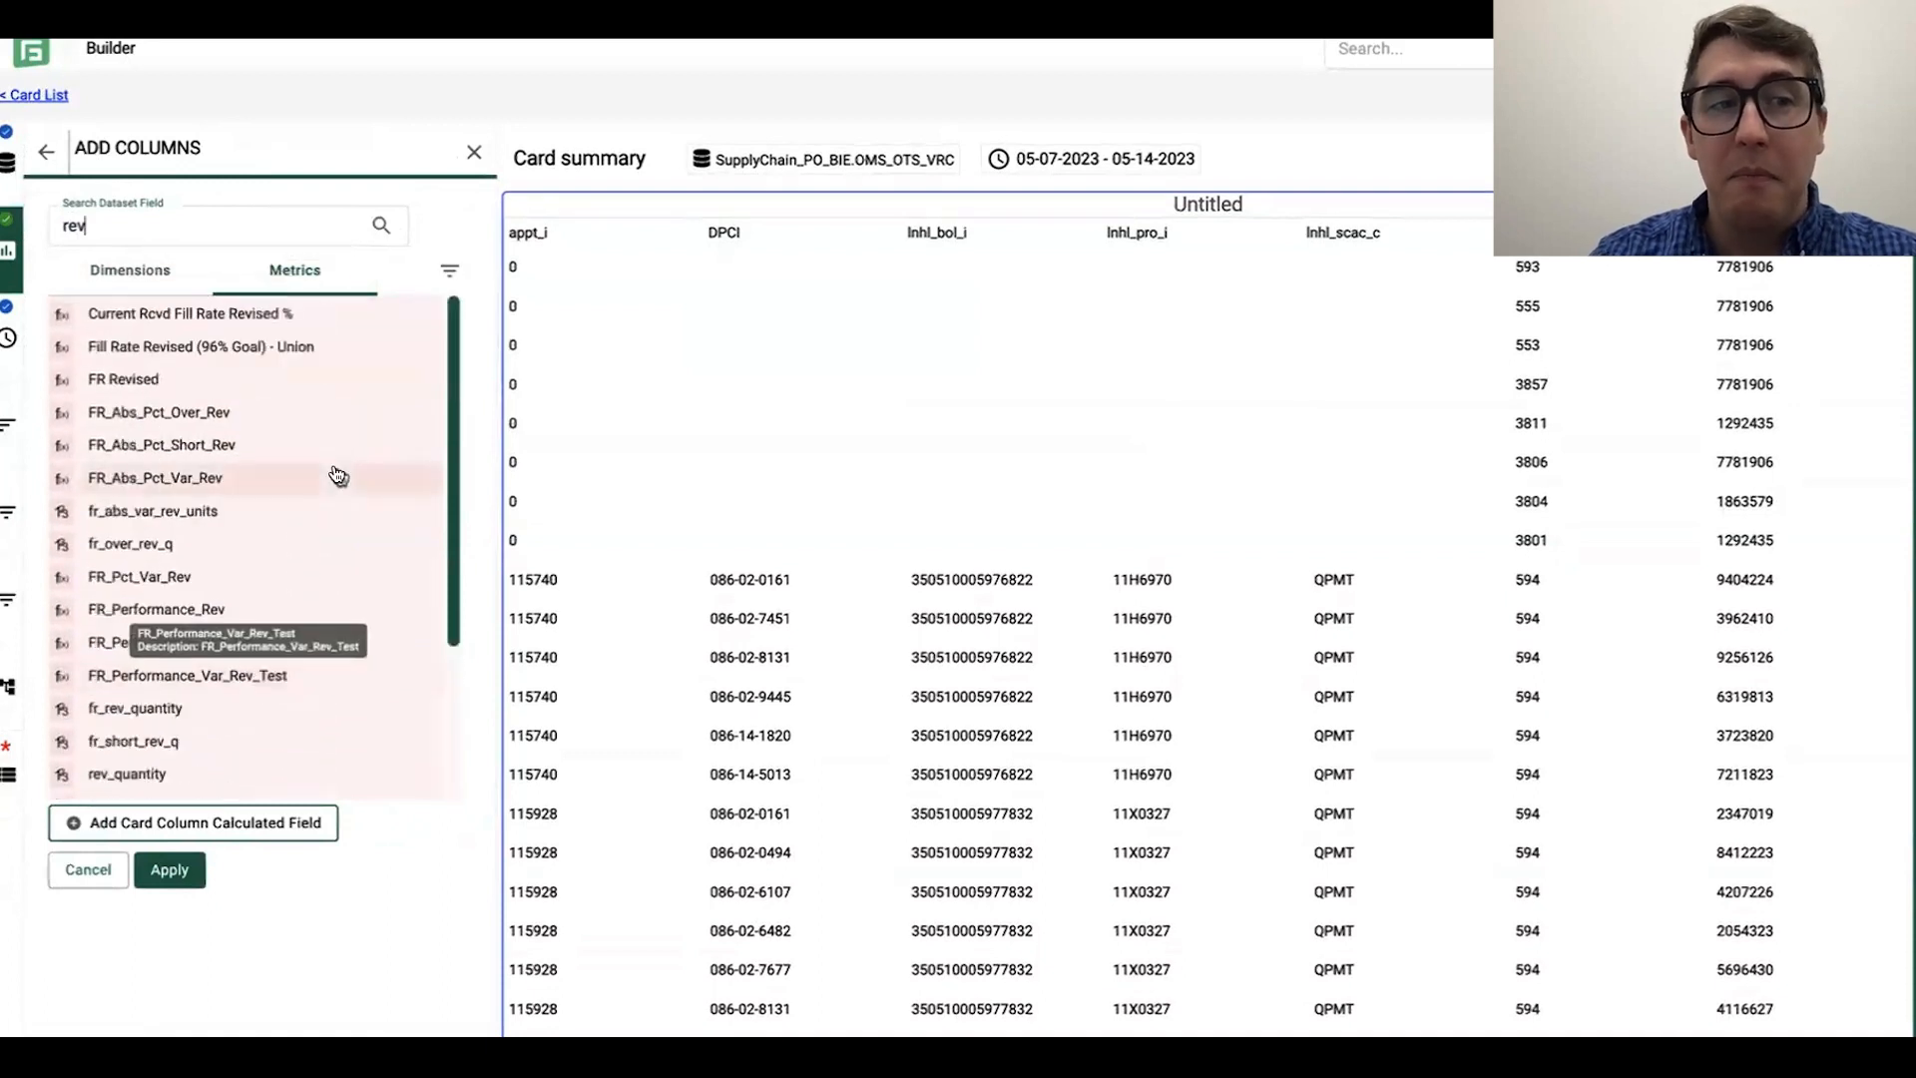
{"action": "left_click", "coordinate": [186, 218]}
{"action": "type", "text": "ised"}
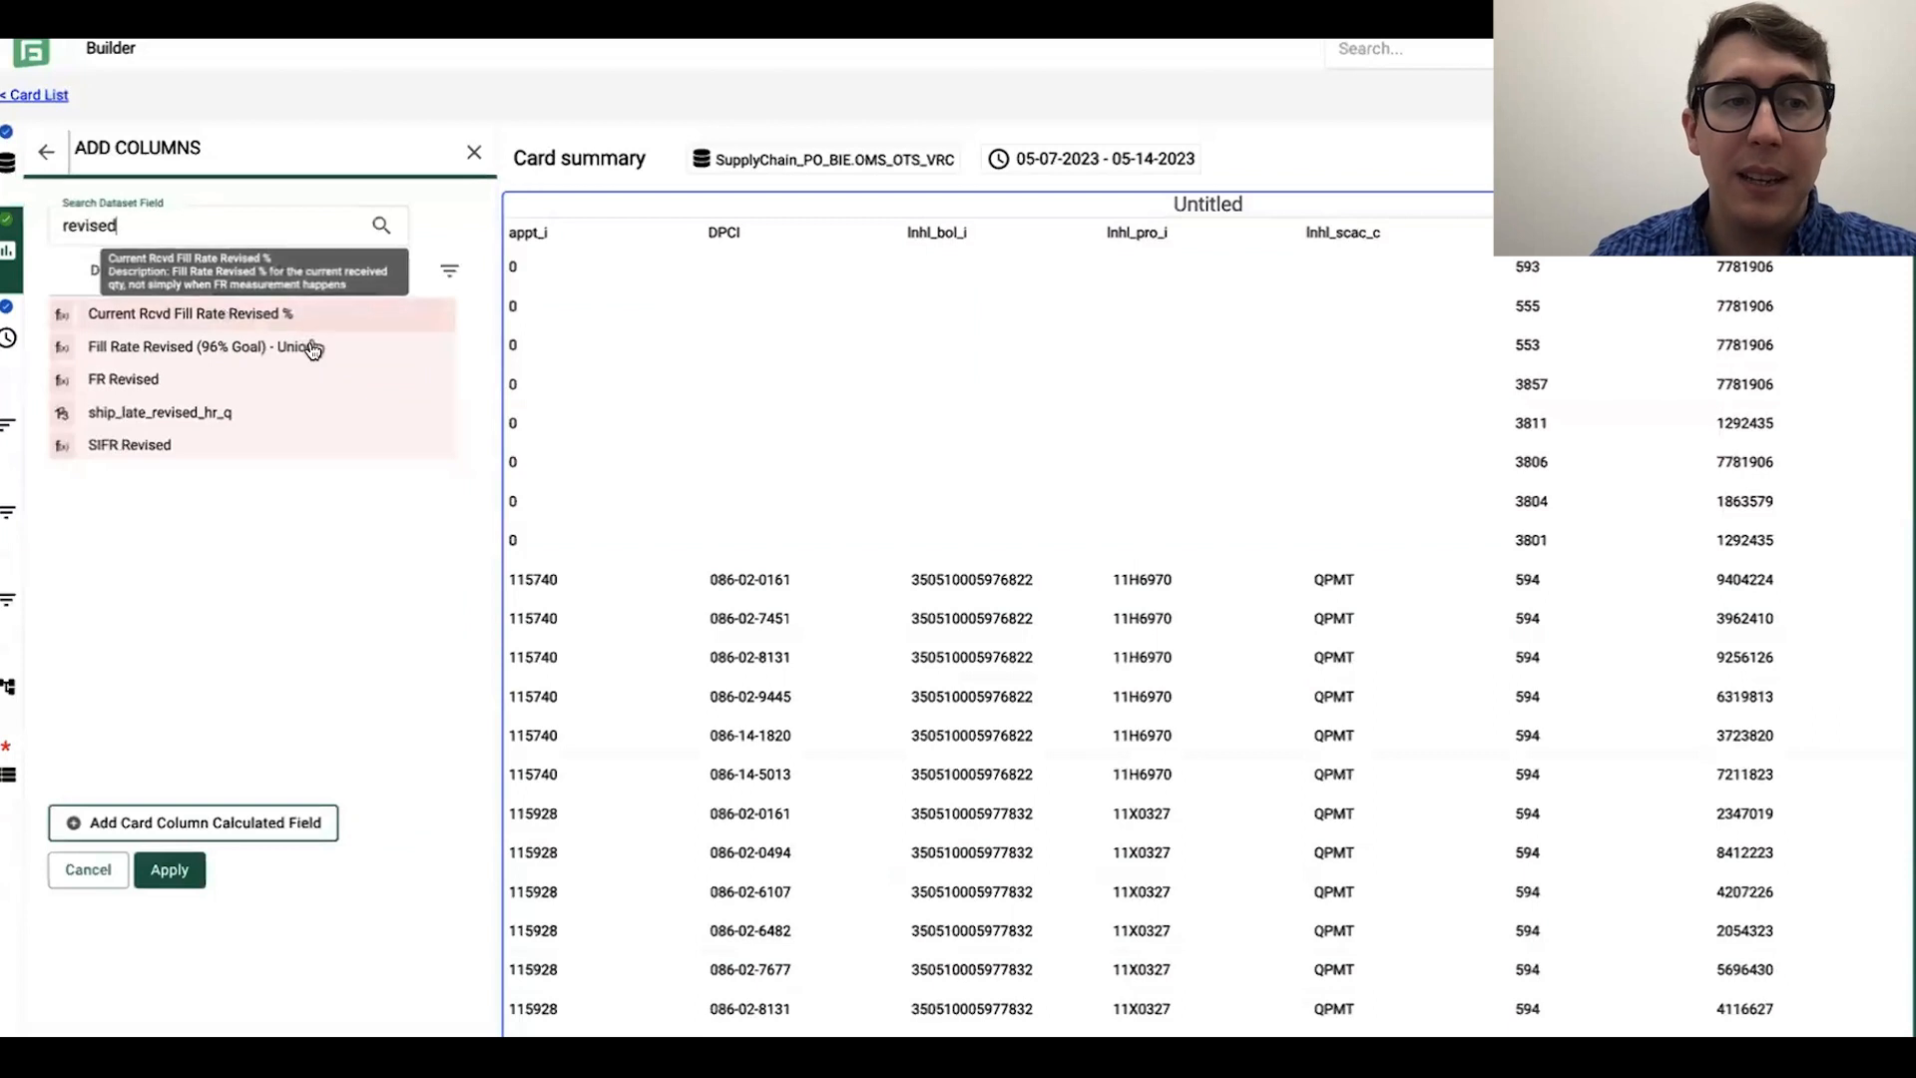
{"action": "left_click", "coordinate": [202, 380]}
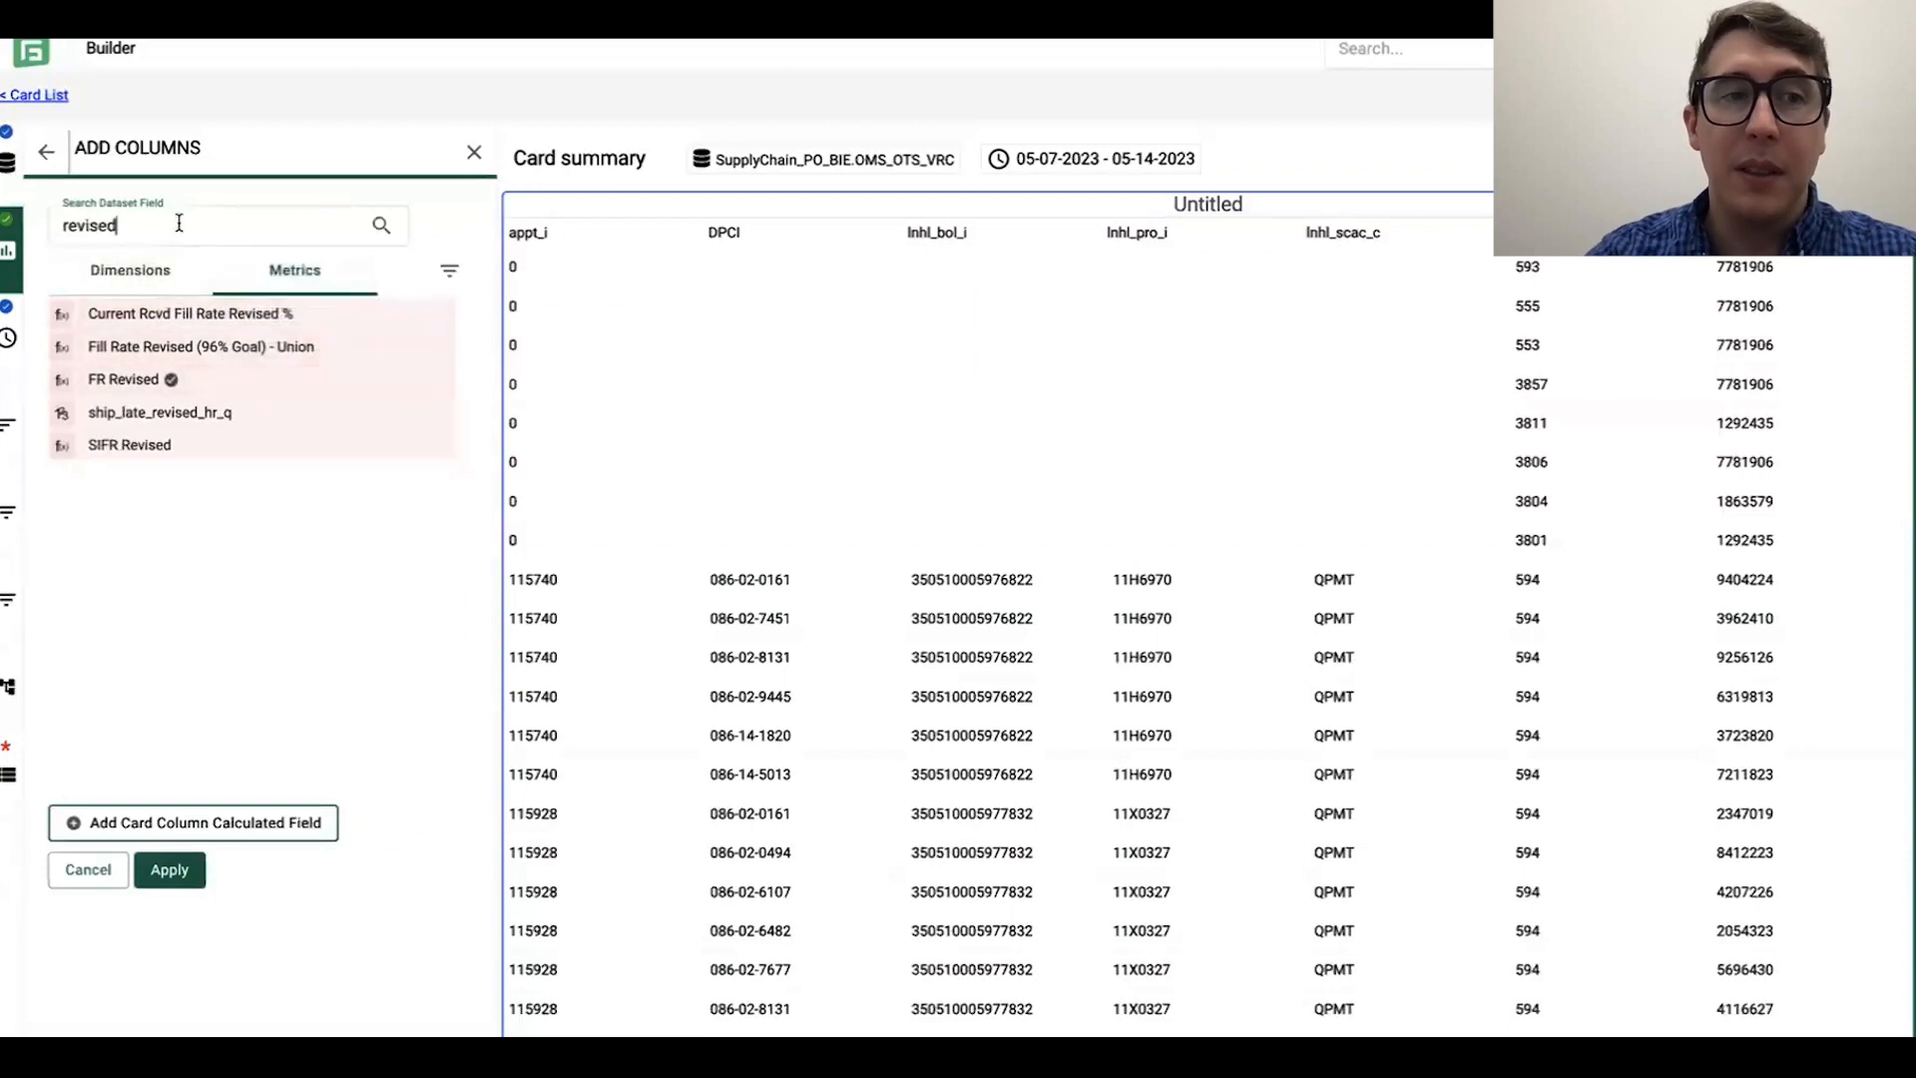
{"action": "key", "text": "BackSpace"}
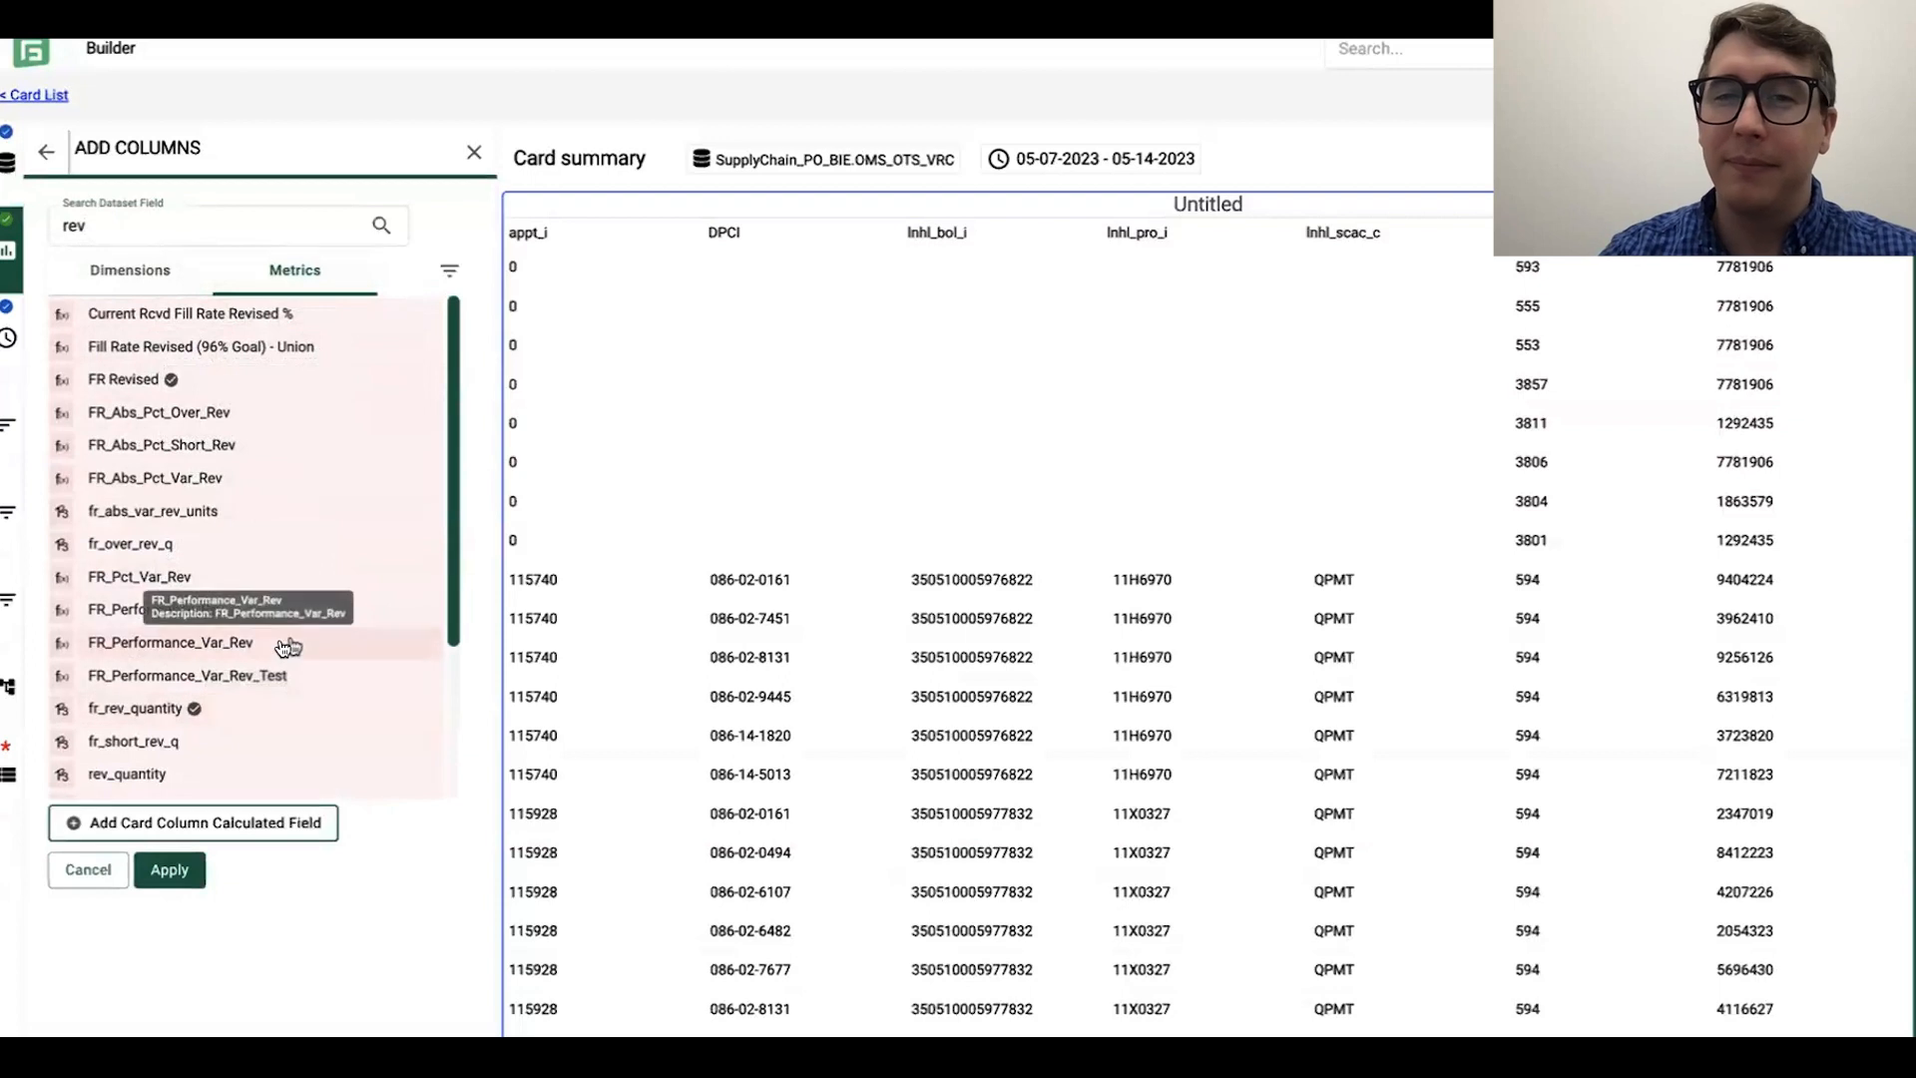
{"action": "left_click", "coordinate": [215, 775]}
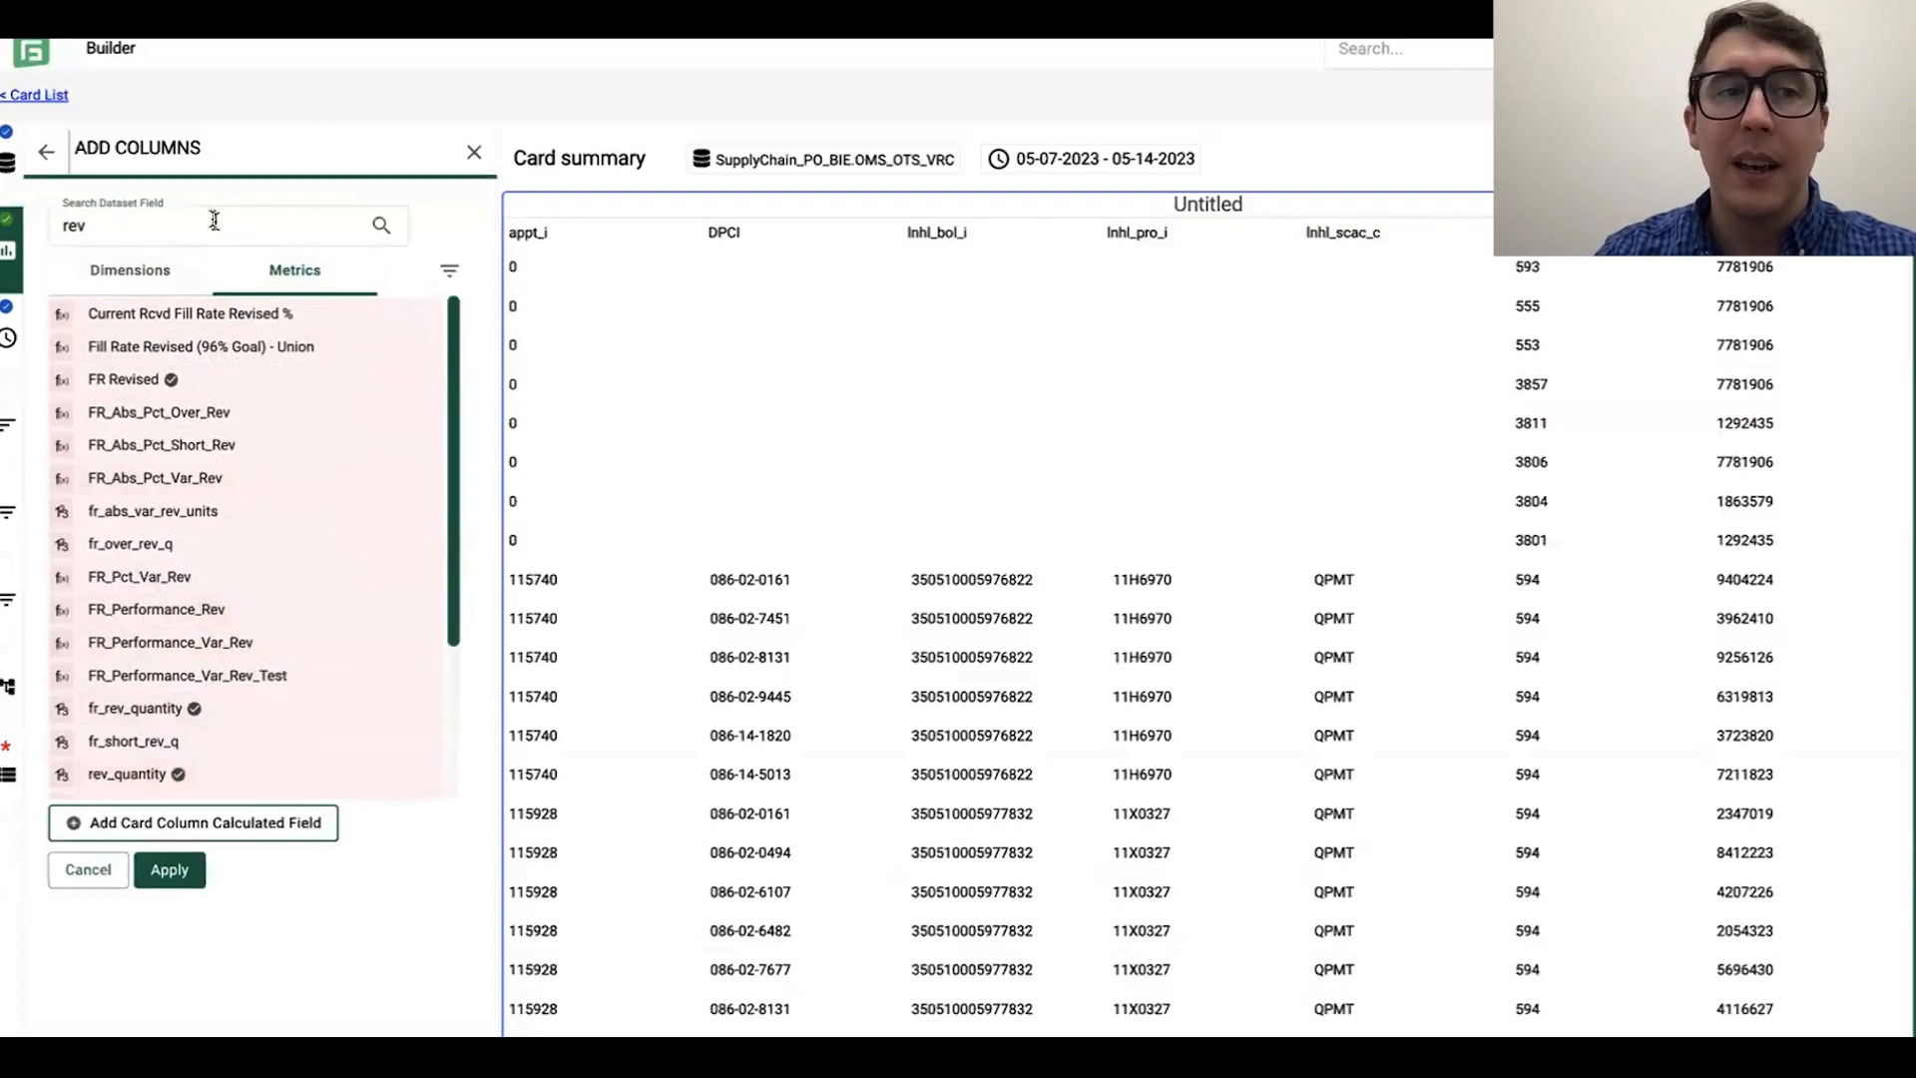
Step: Select the over and short metrics fr_over_org_q, fr_over_rev_q, fr_short_org_q and fr_short_rev_q and apply all selected metrics to the card
{"action": "type", "text": "over"}
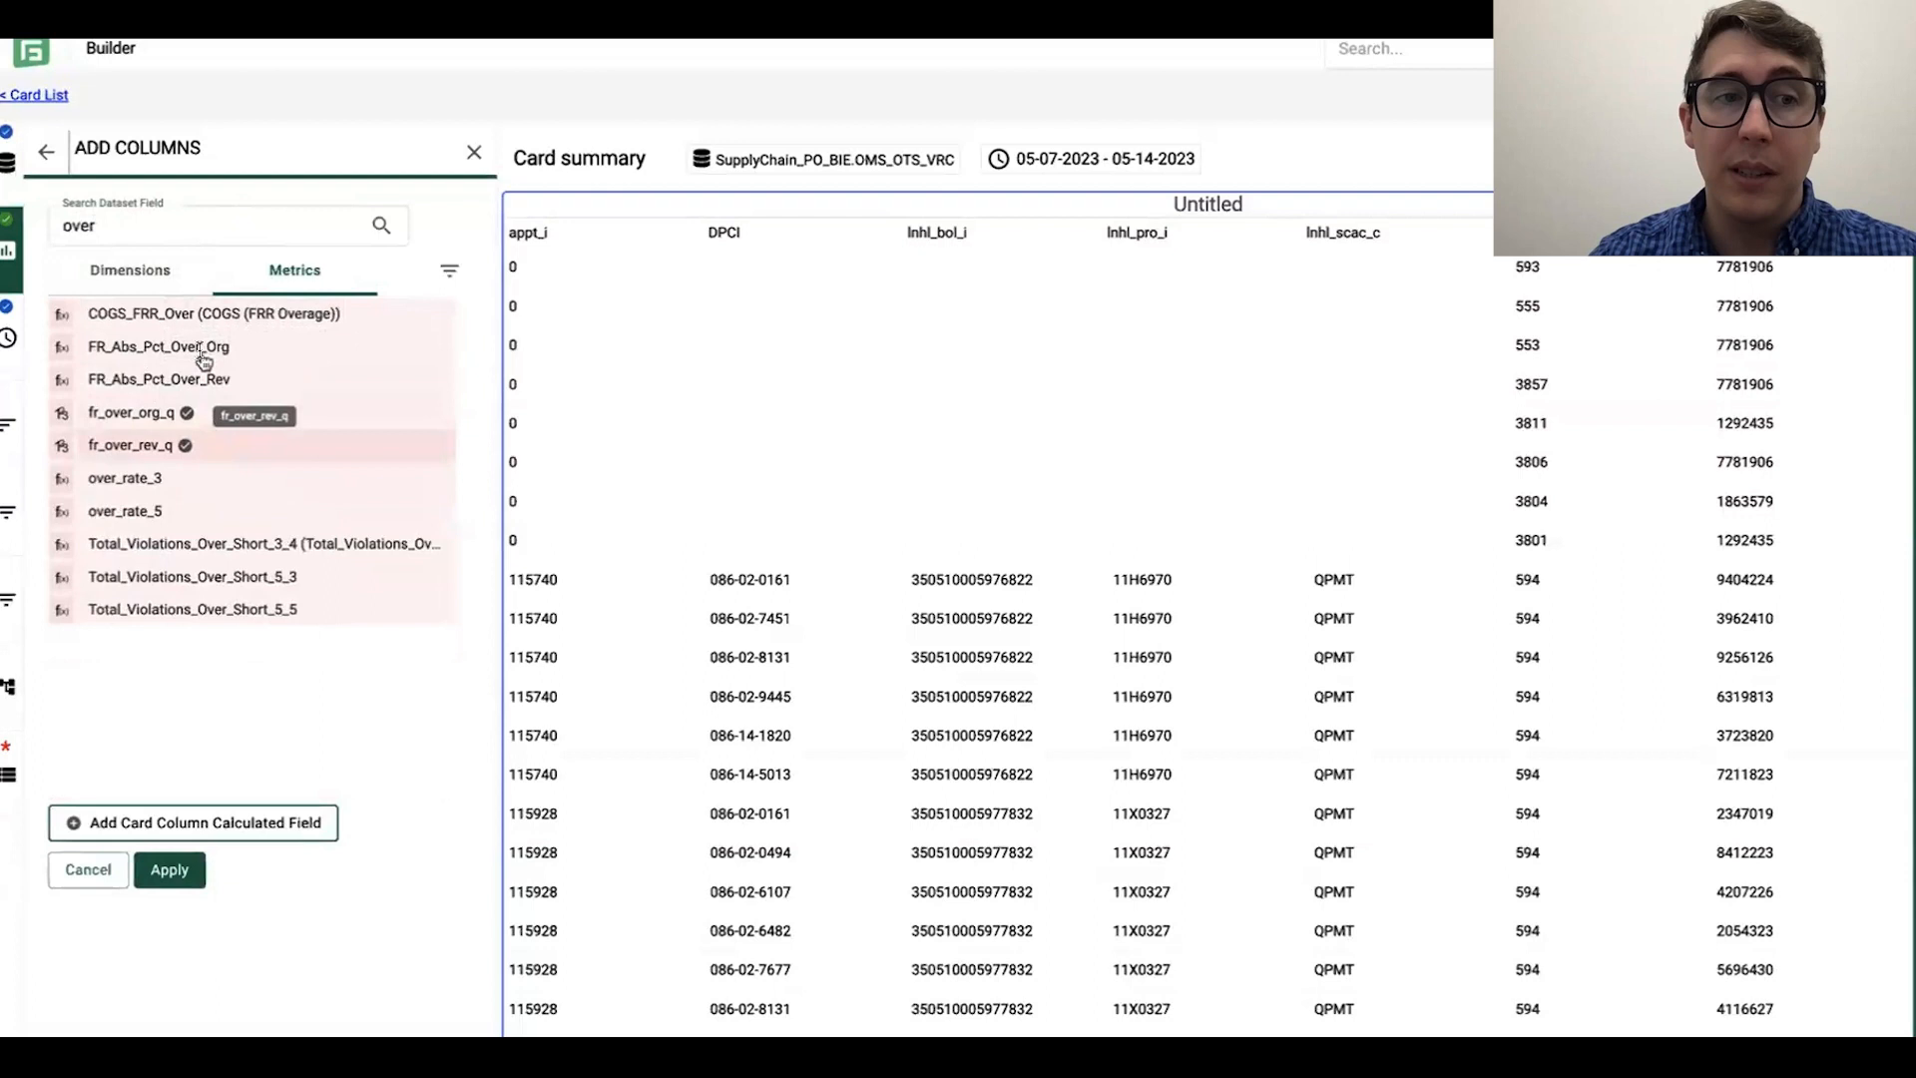
{"action": "type", "text": "short"}
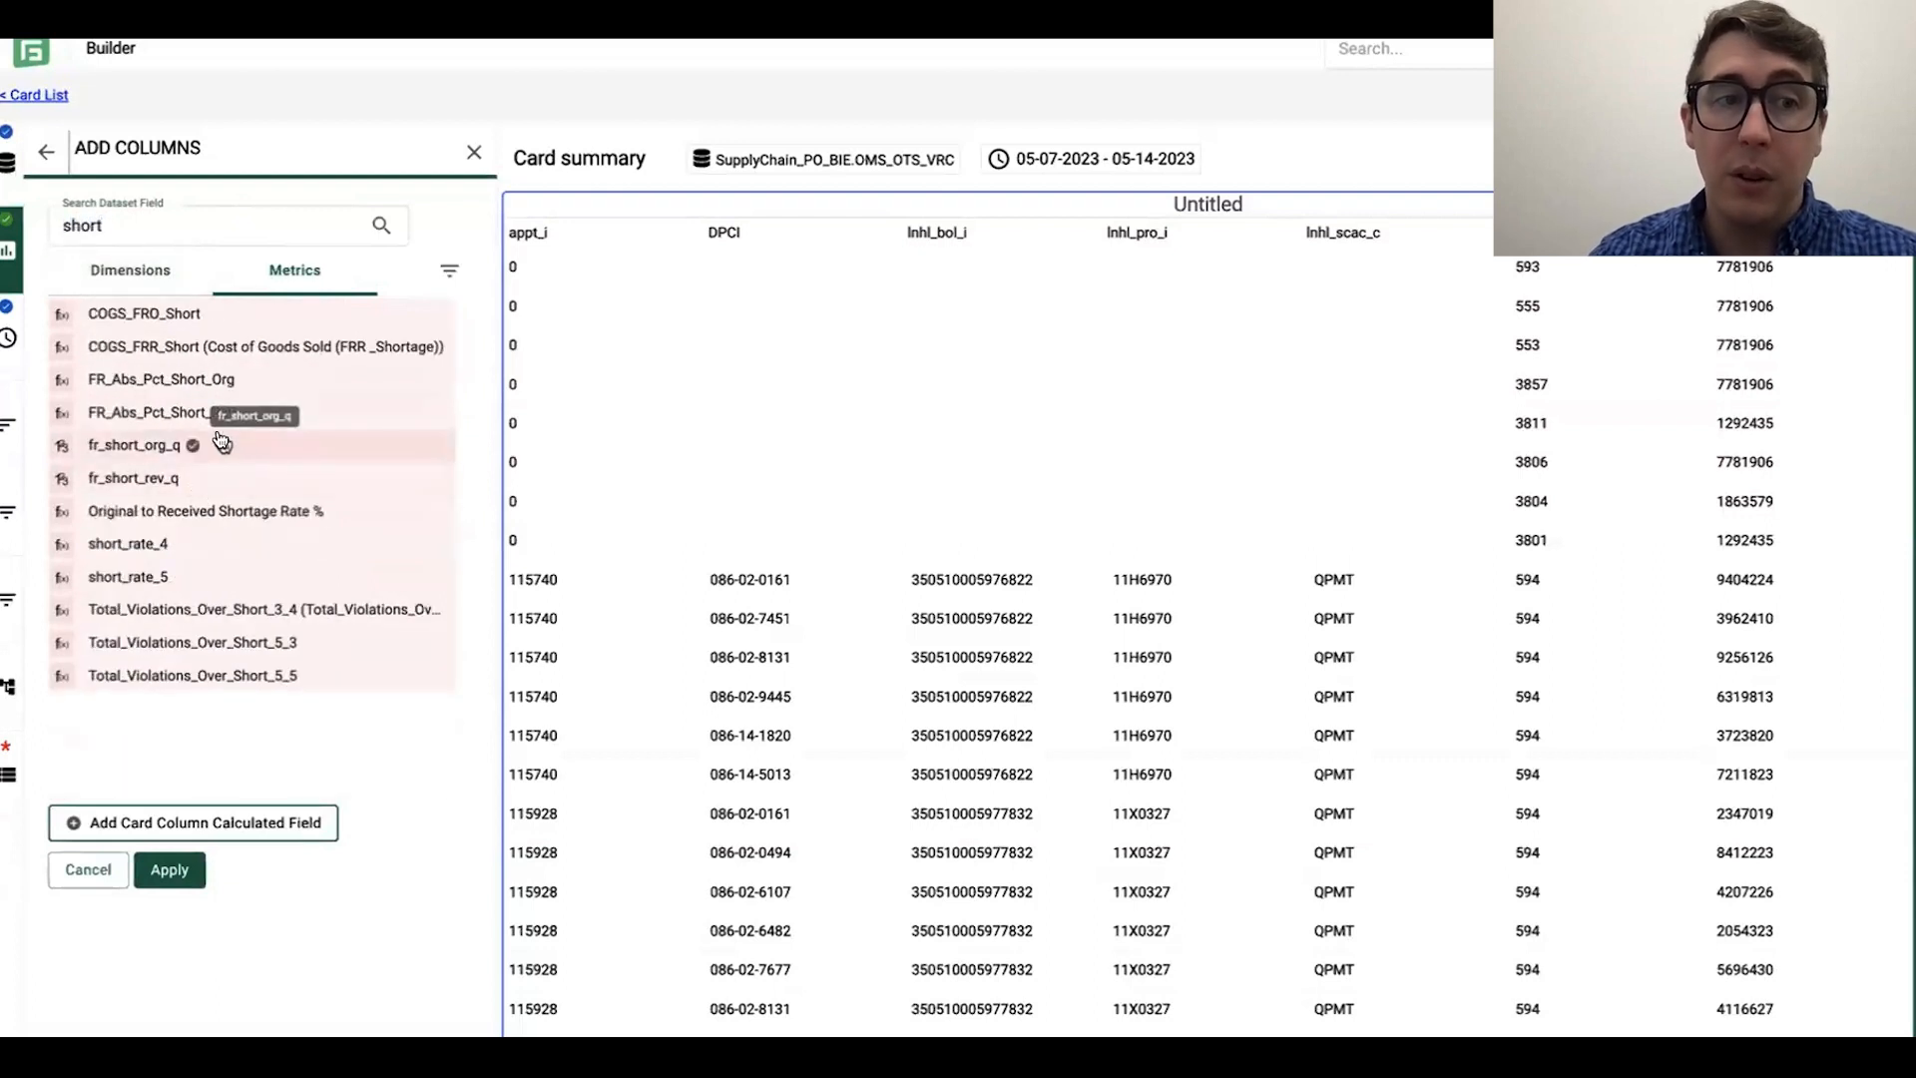
{"action": "left_click", "coordinate": [169, 870]}
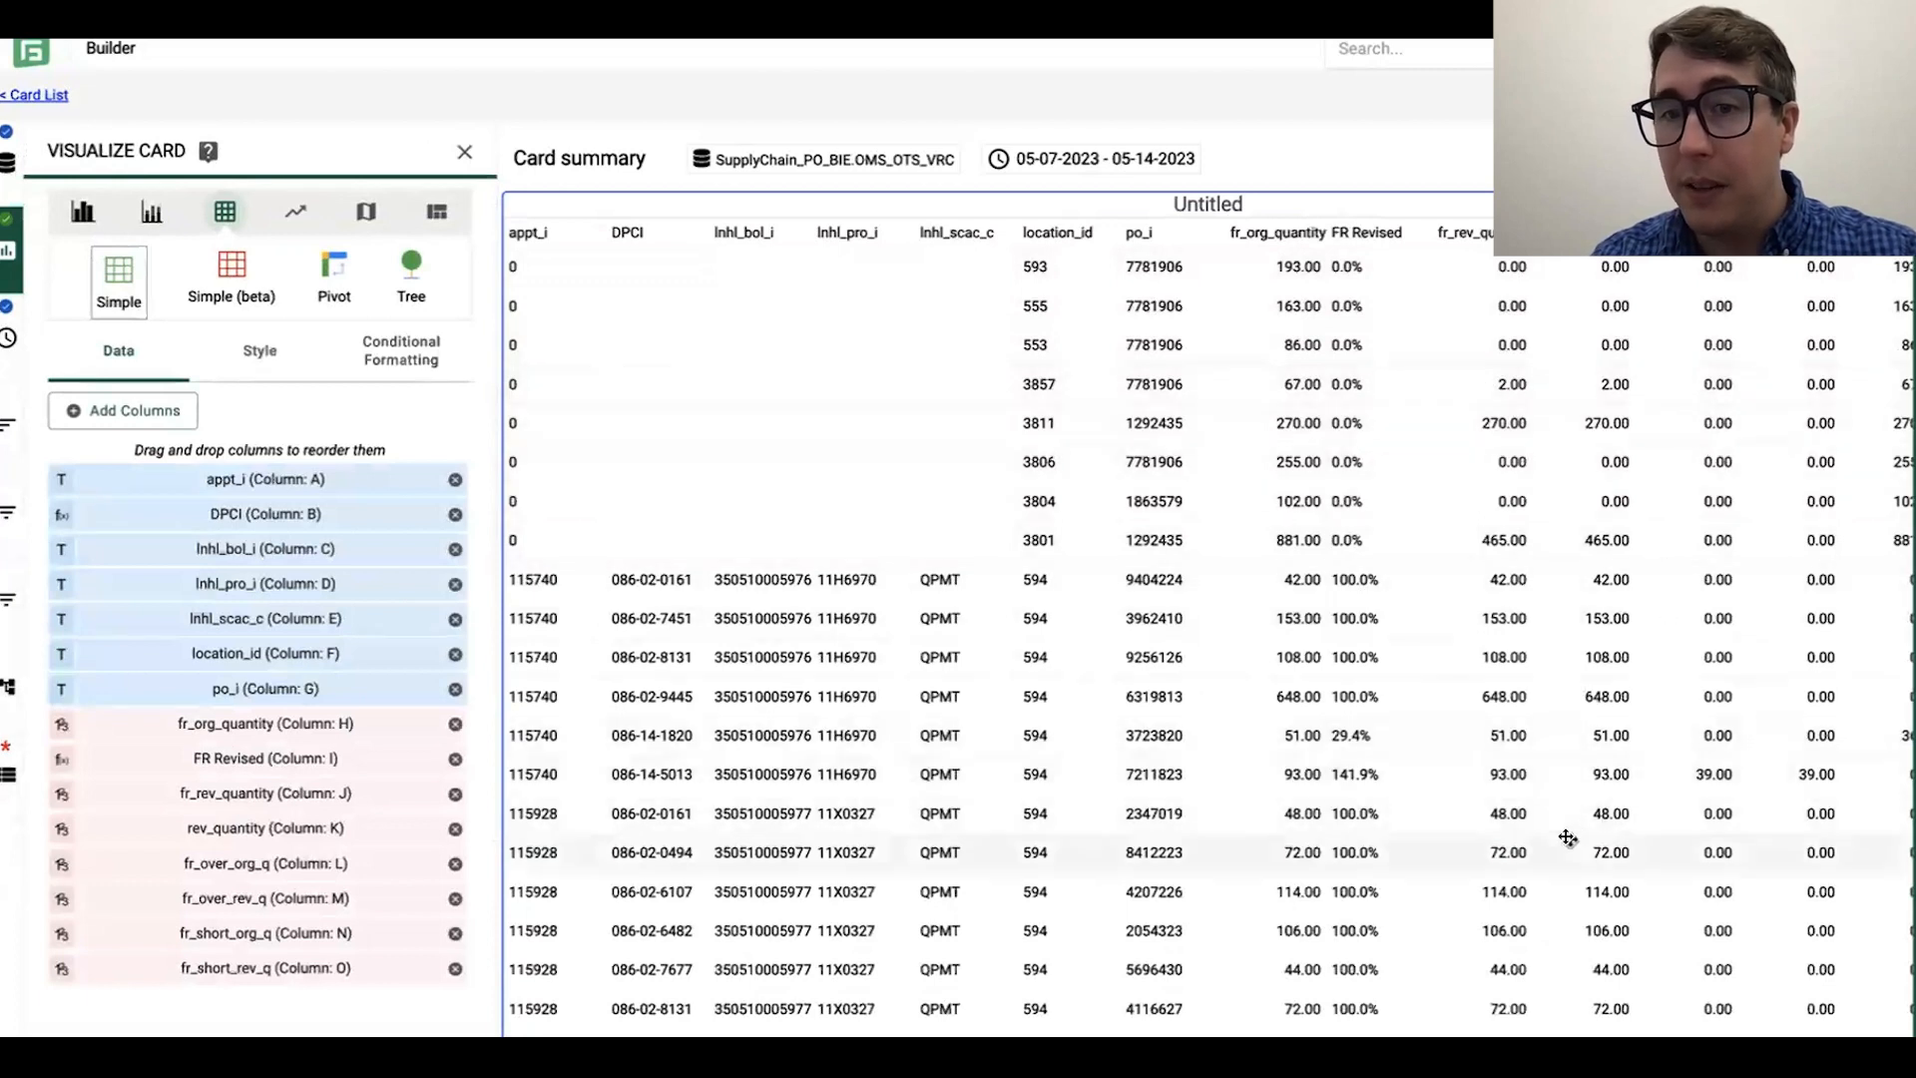
Step: Remove the FR Revised and fr_rev_quantity columns from the card's table
{"action": "scroll", "coordinate": [1567, 839], "scroll_direction": "right", "scroll_amount": 3}
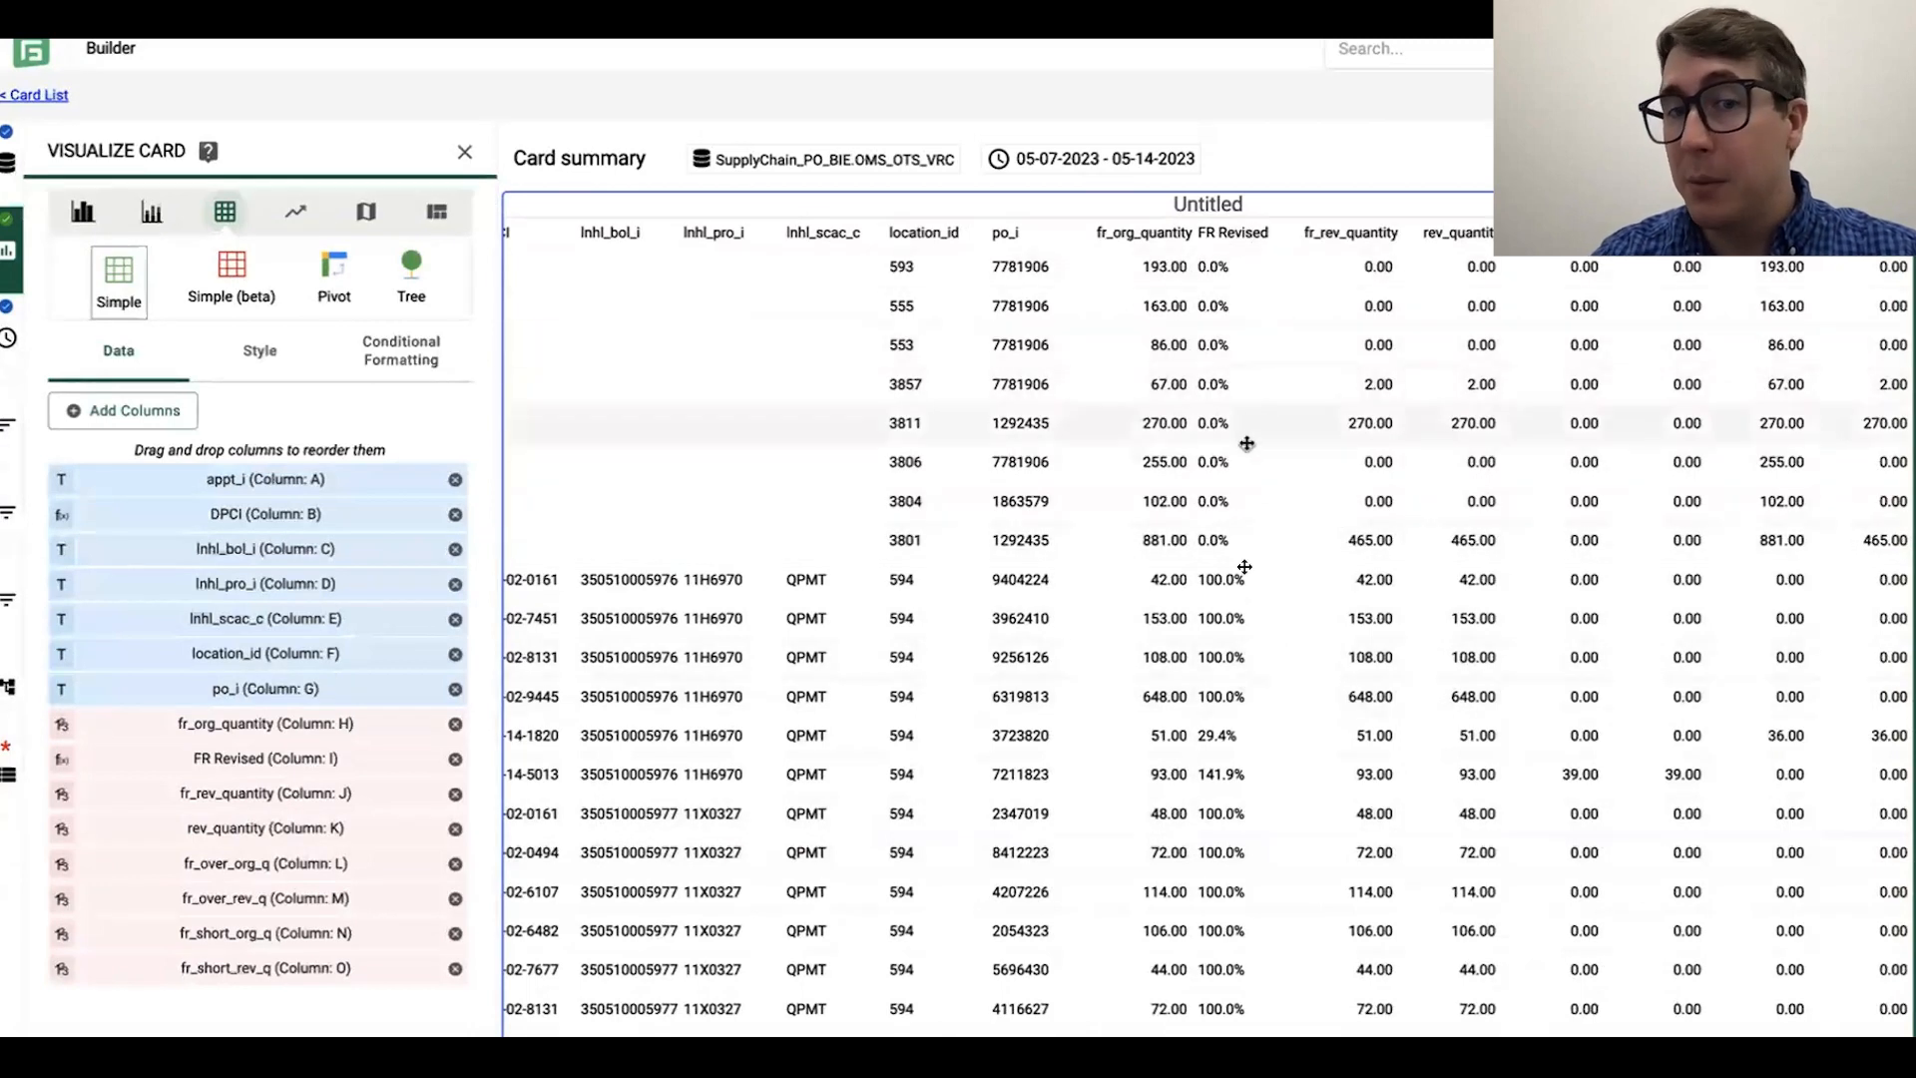
{"action": "scroll", "coordinate": [1251, 734], "scroll_direction": "down", "scroll_amount": 1}
{"action": "scroll", "coordinate": [1251, 733], "scroll_direction": "up", "scroll_amount": 1}
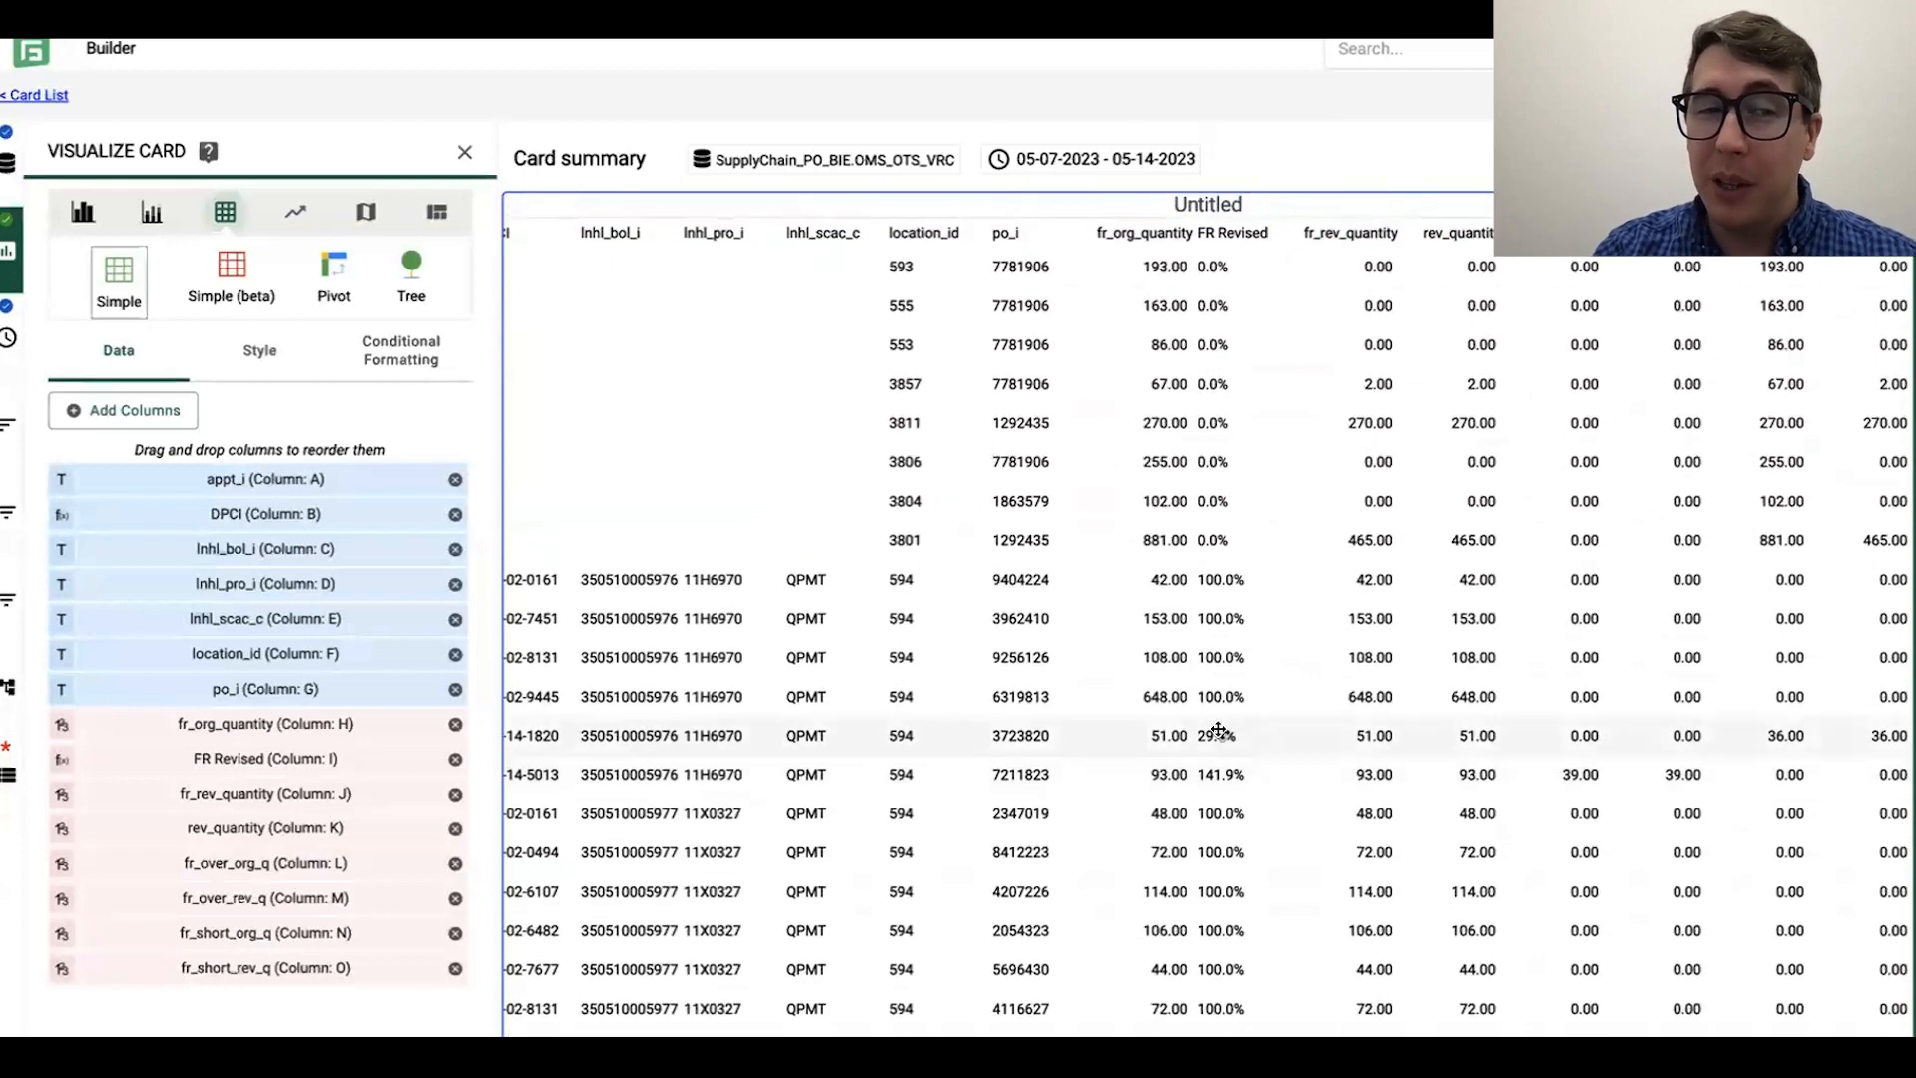
{"action": "left_click", "coordinate": [455, 758]}
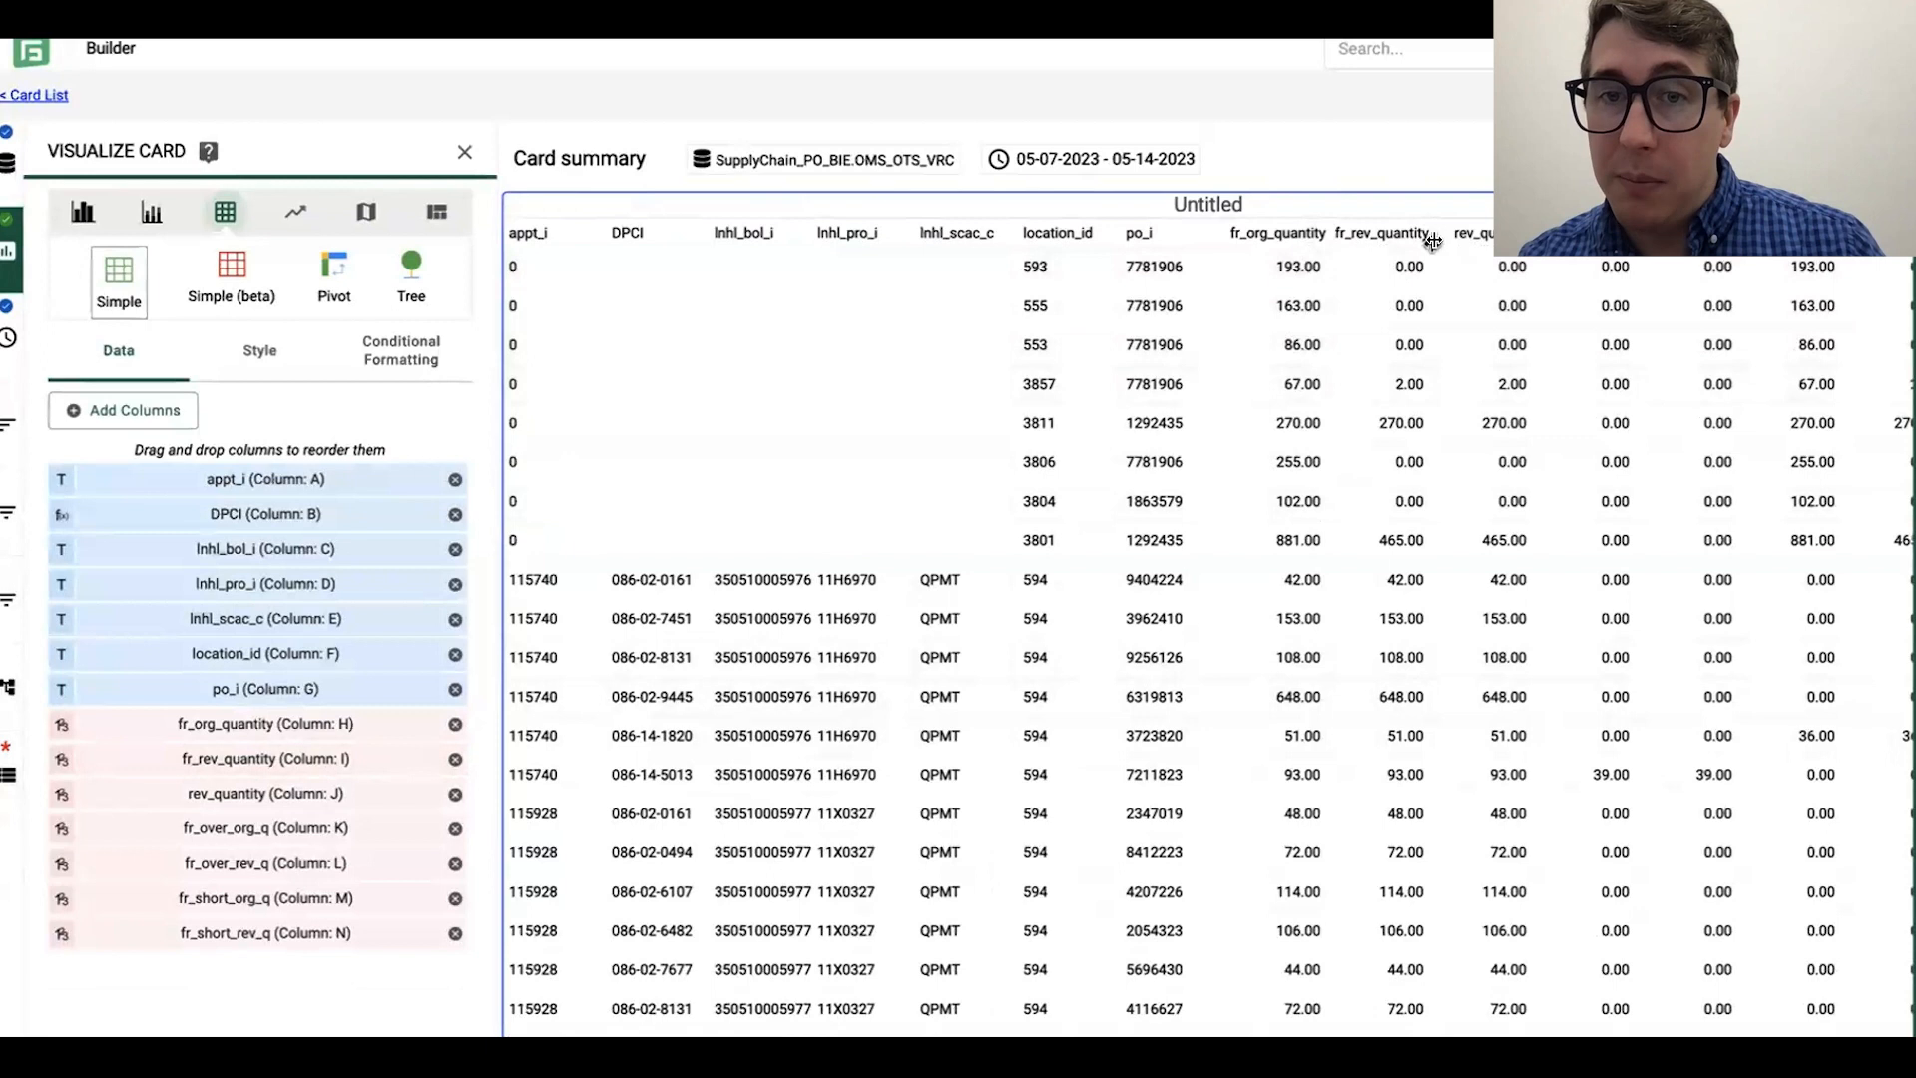
{"action": "left_click", "coordinate": [455, 761]}
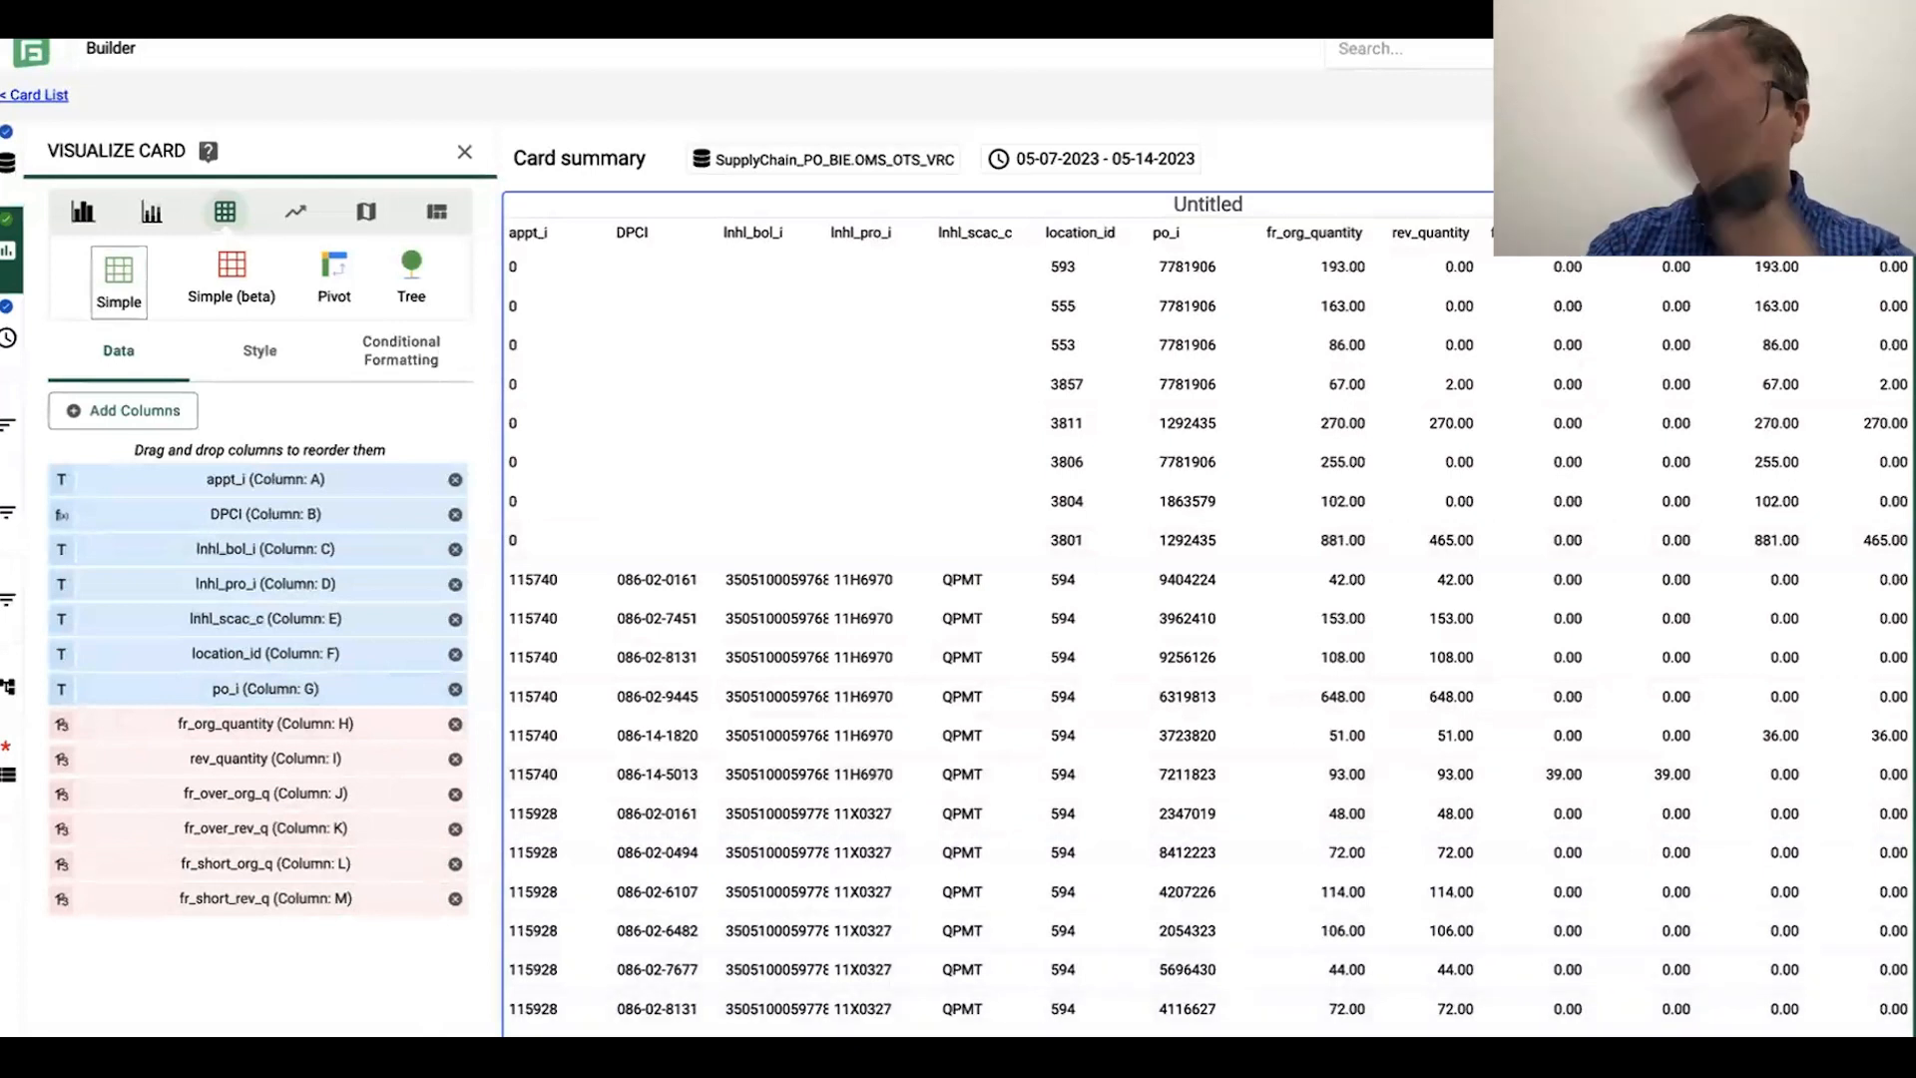
Step: Open the card's time period choices and look through the Between and Relative range types
{"action": "left_click", "coordinate": [8, 337]}
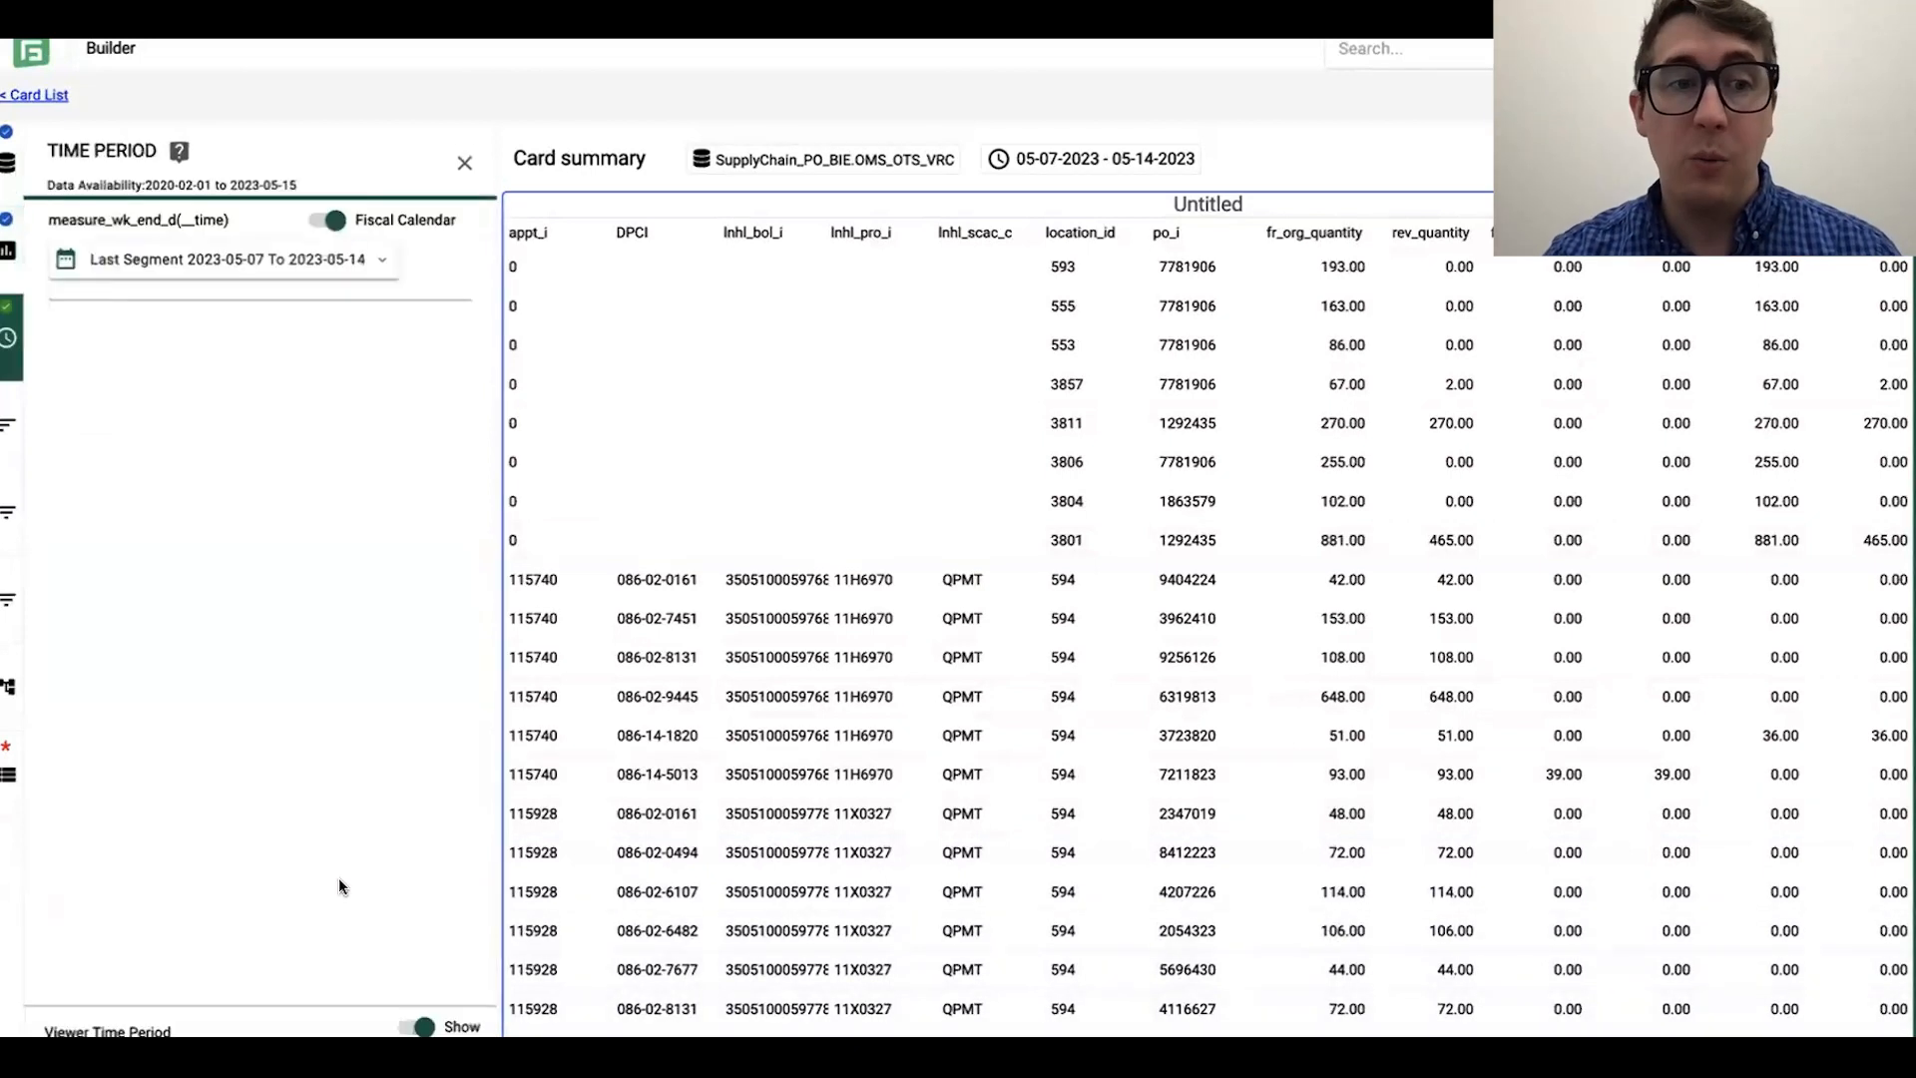
{"action": "left_click", "coordinate": [168, 288]}
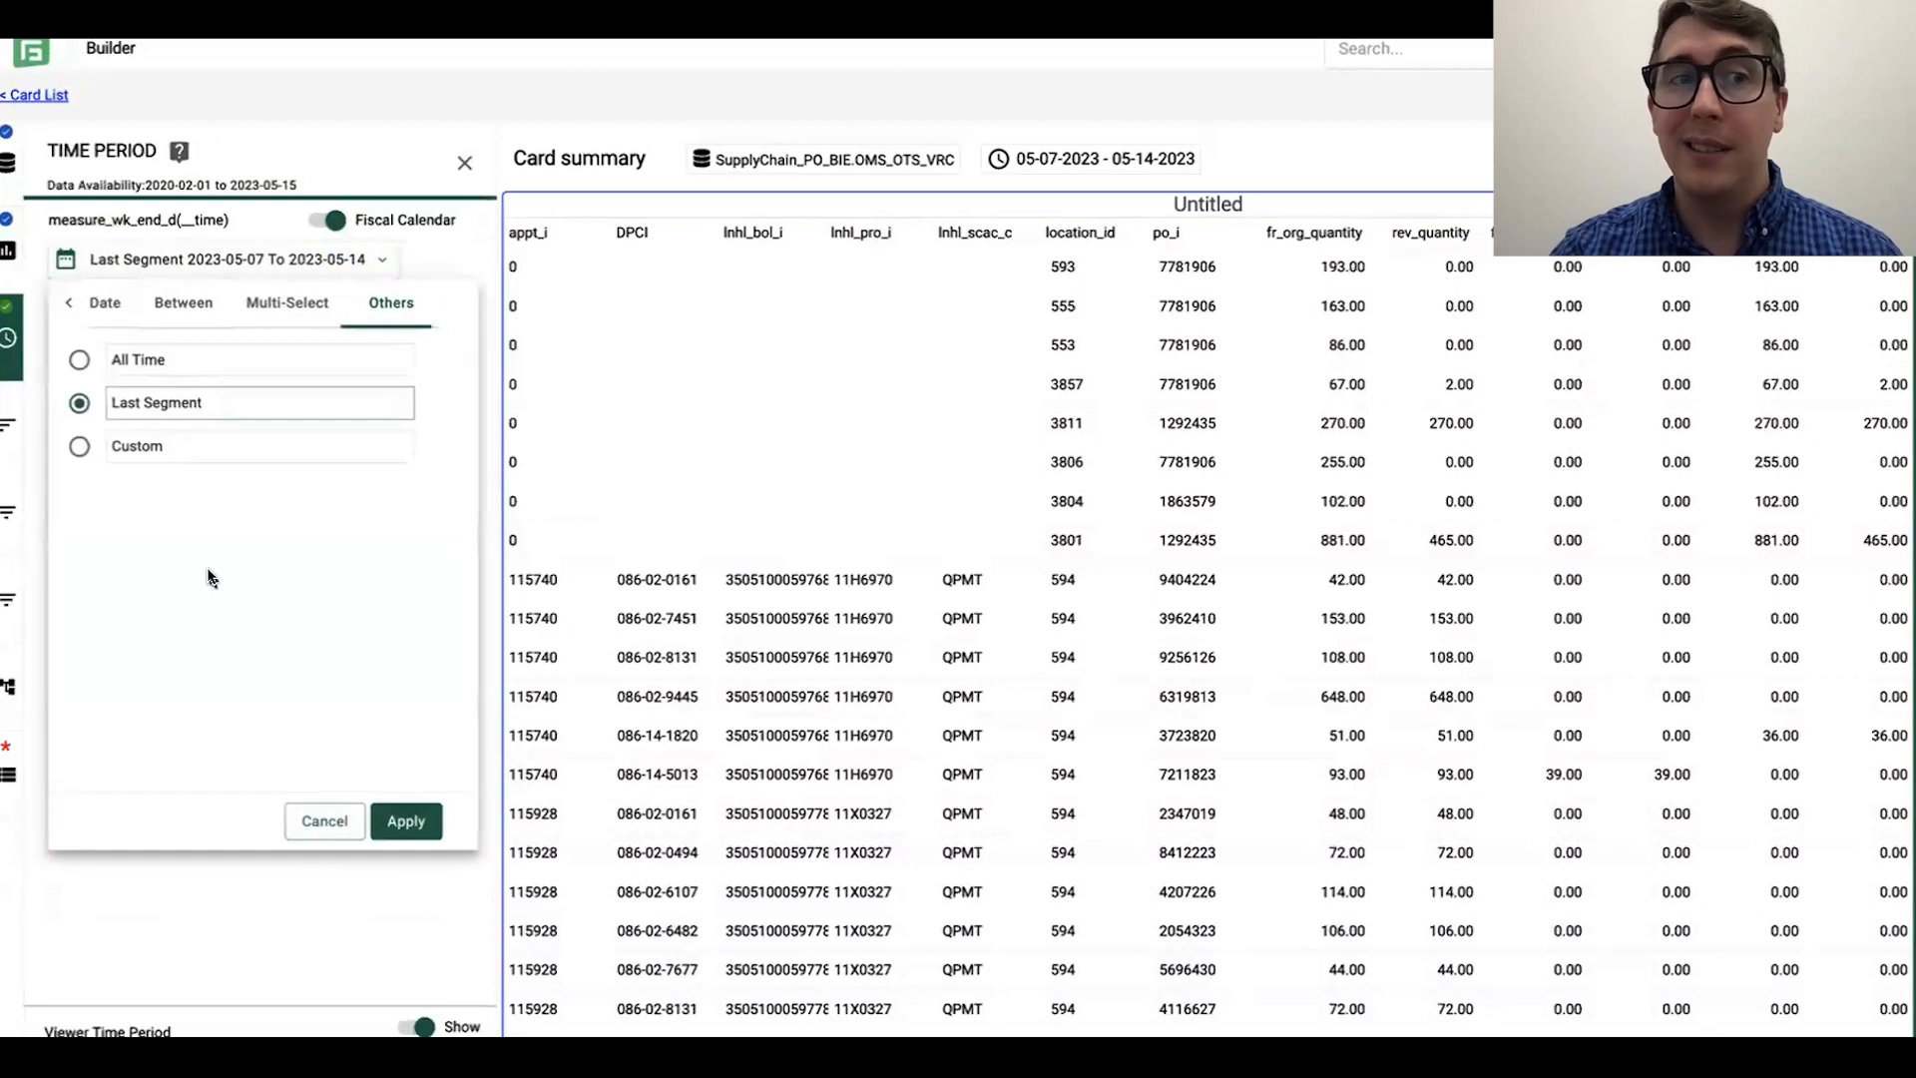
{"action": "left_click", "coordinate": [63, 306]}
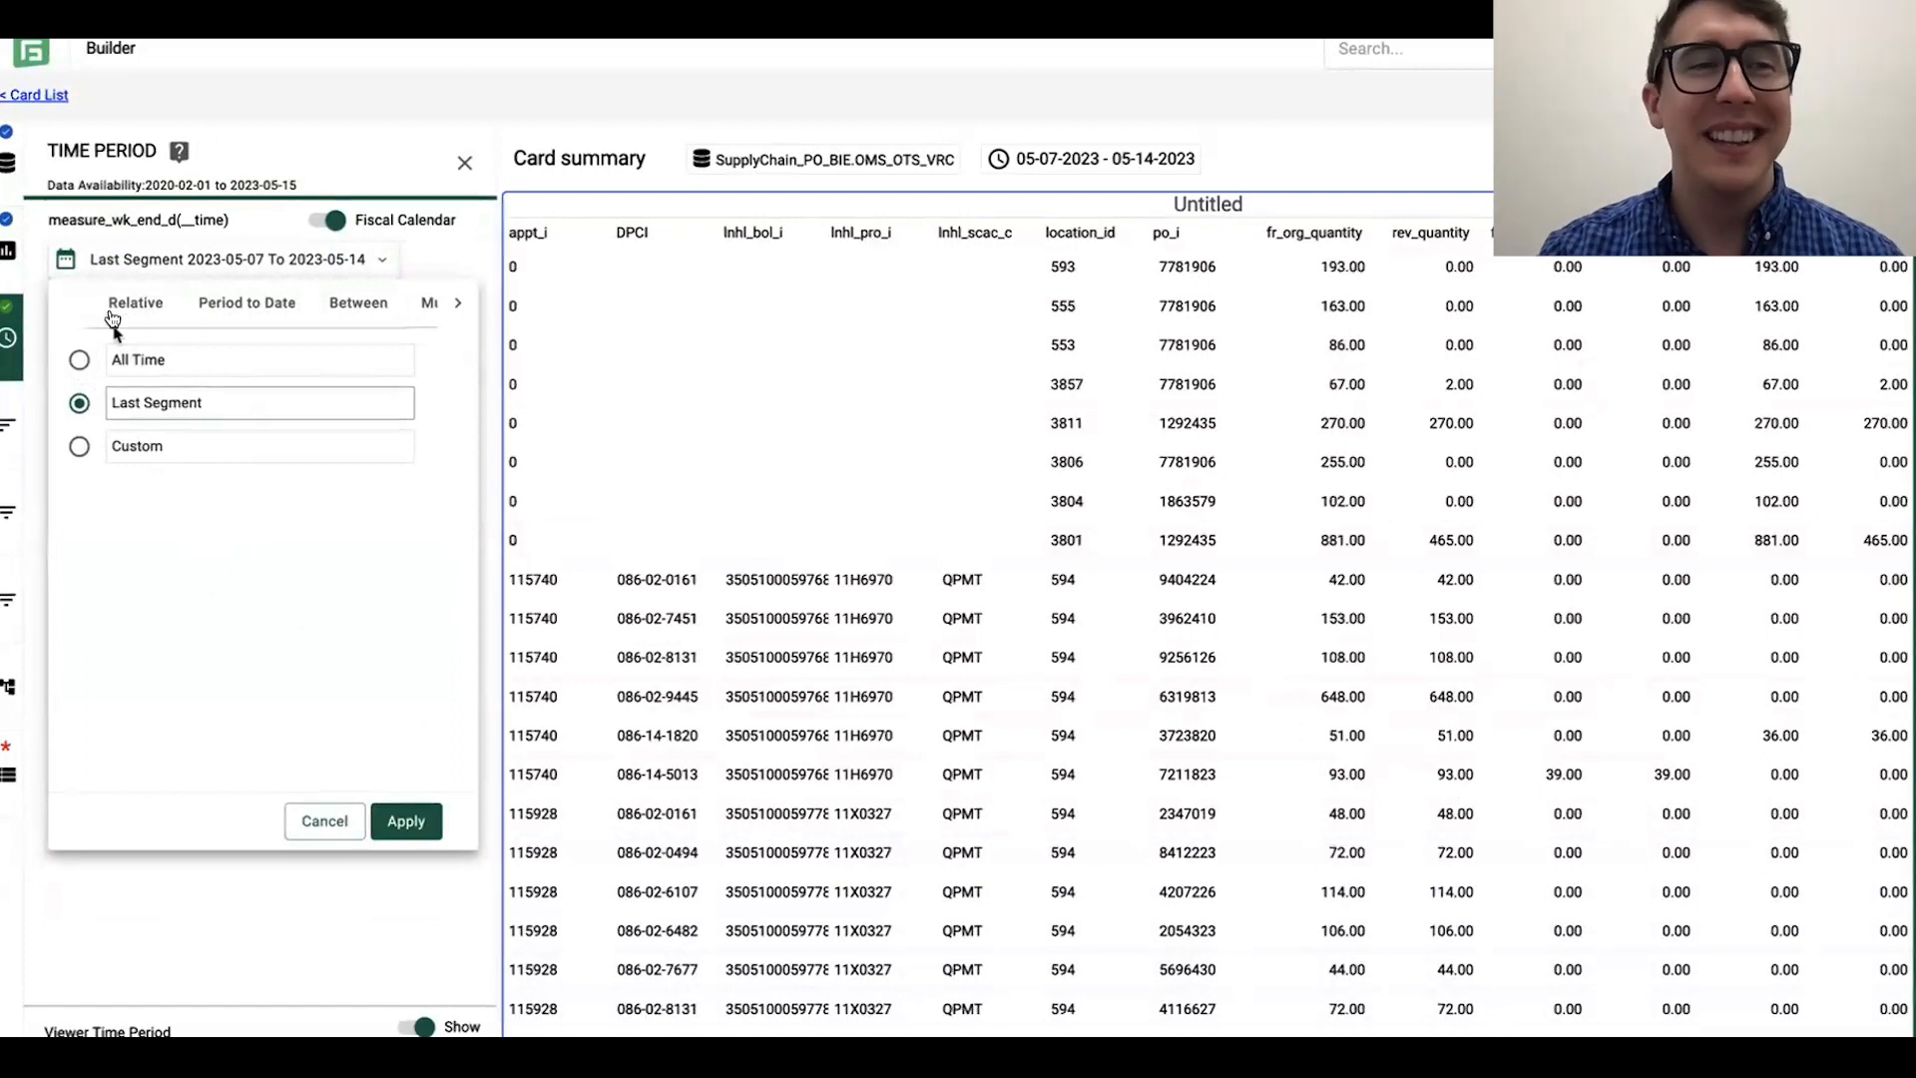
{"action": "left_click", "coordinate": [351, 316]}
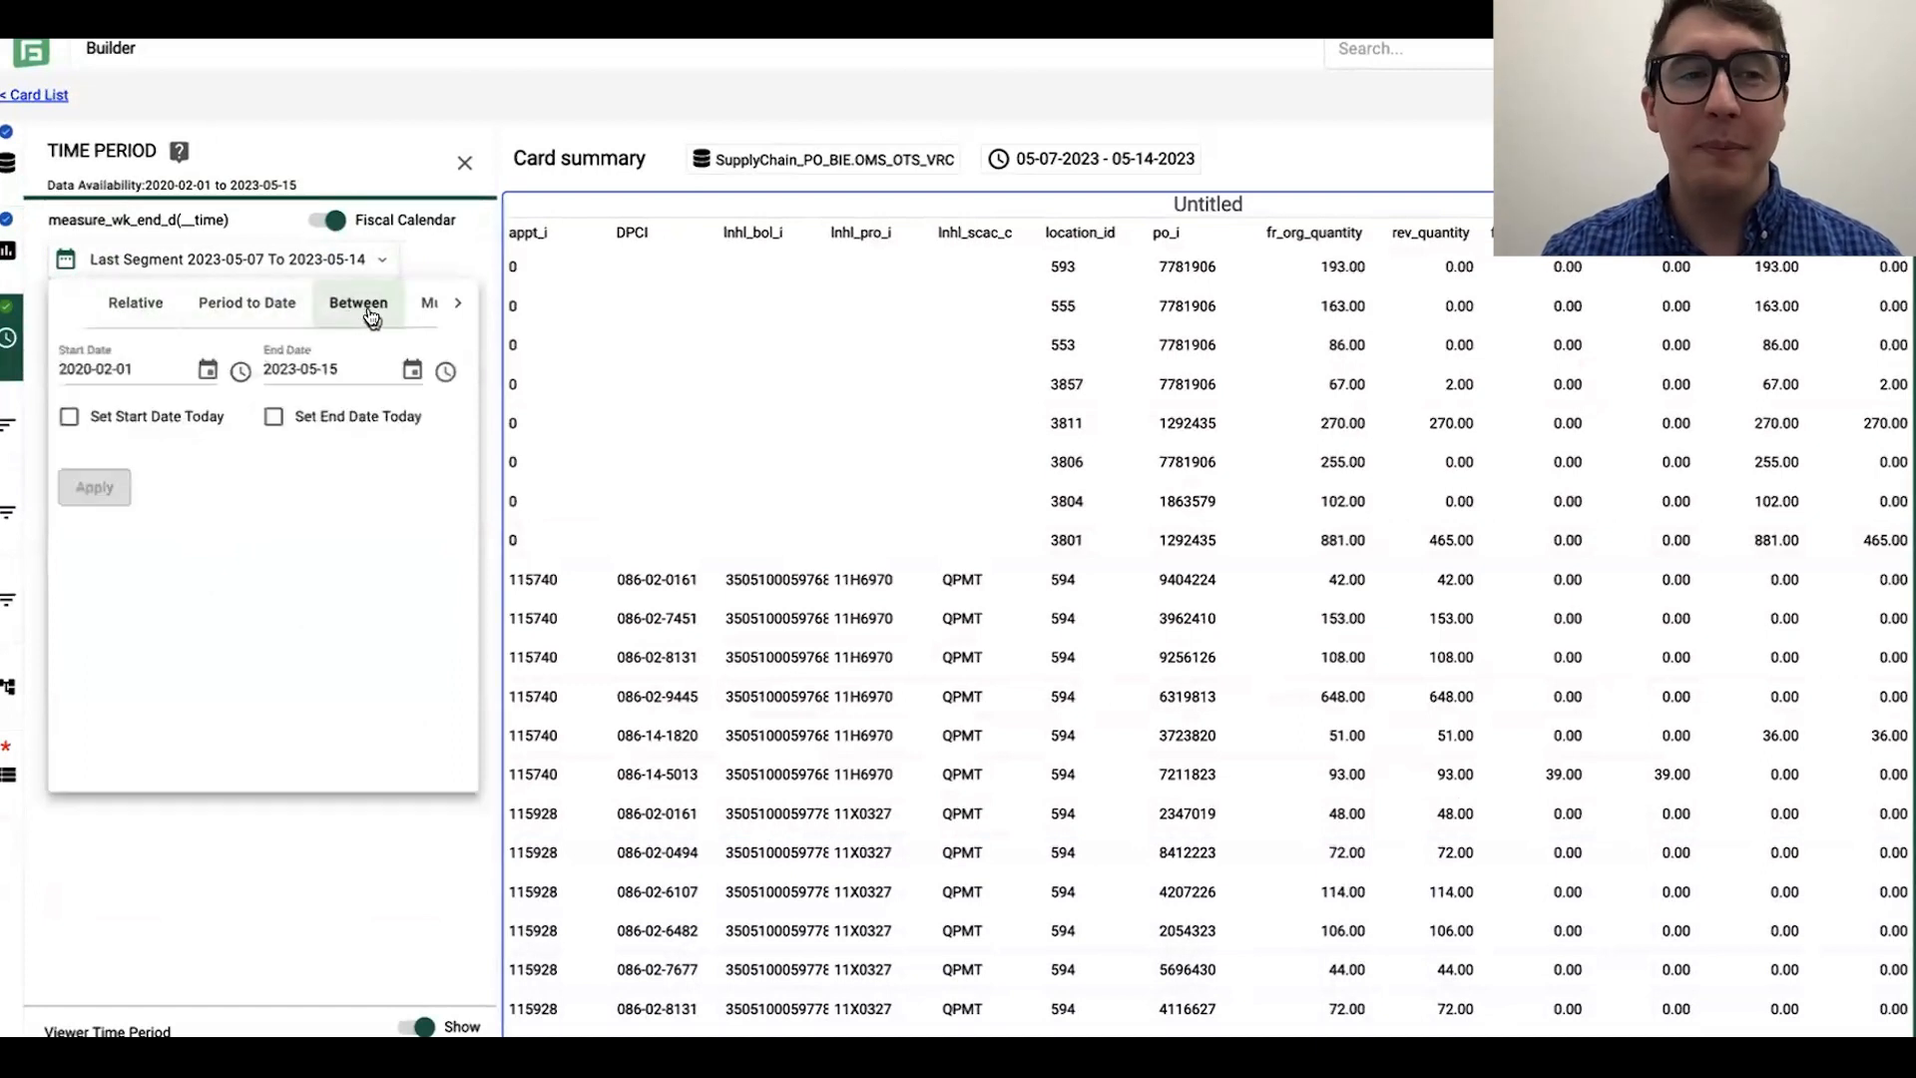
{"action": "left_click", "coordinate": [133, 302]}
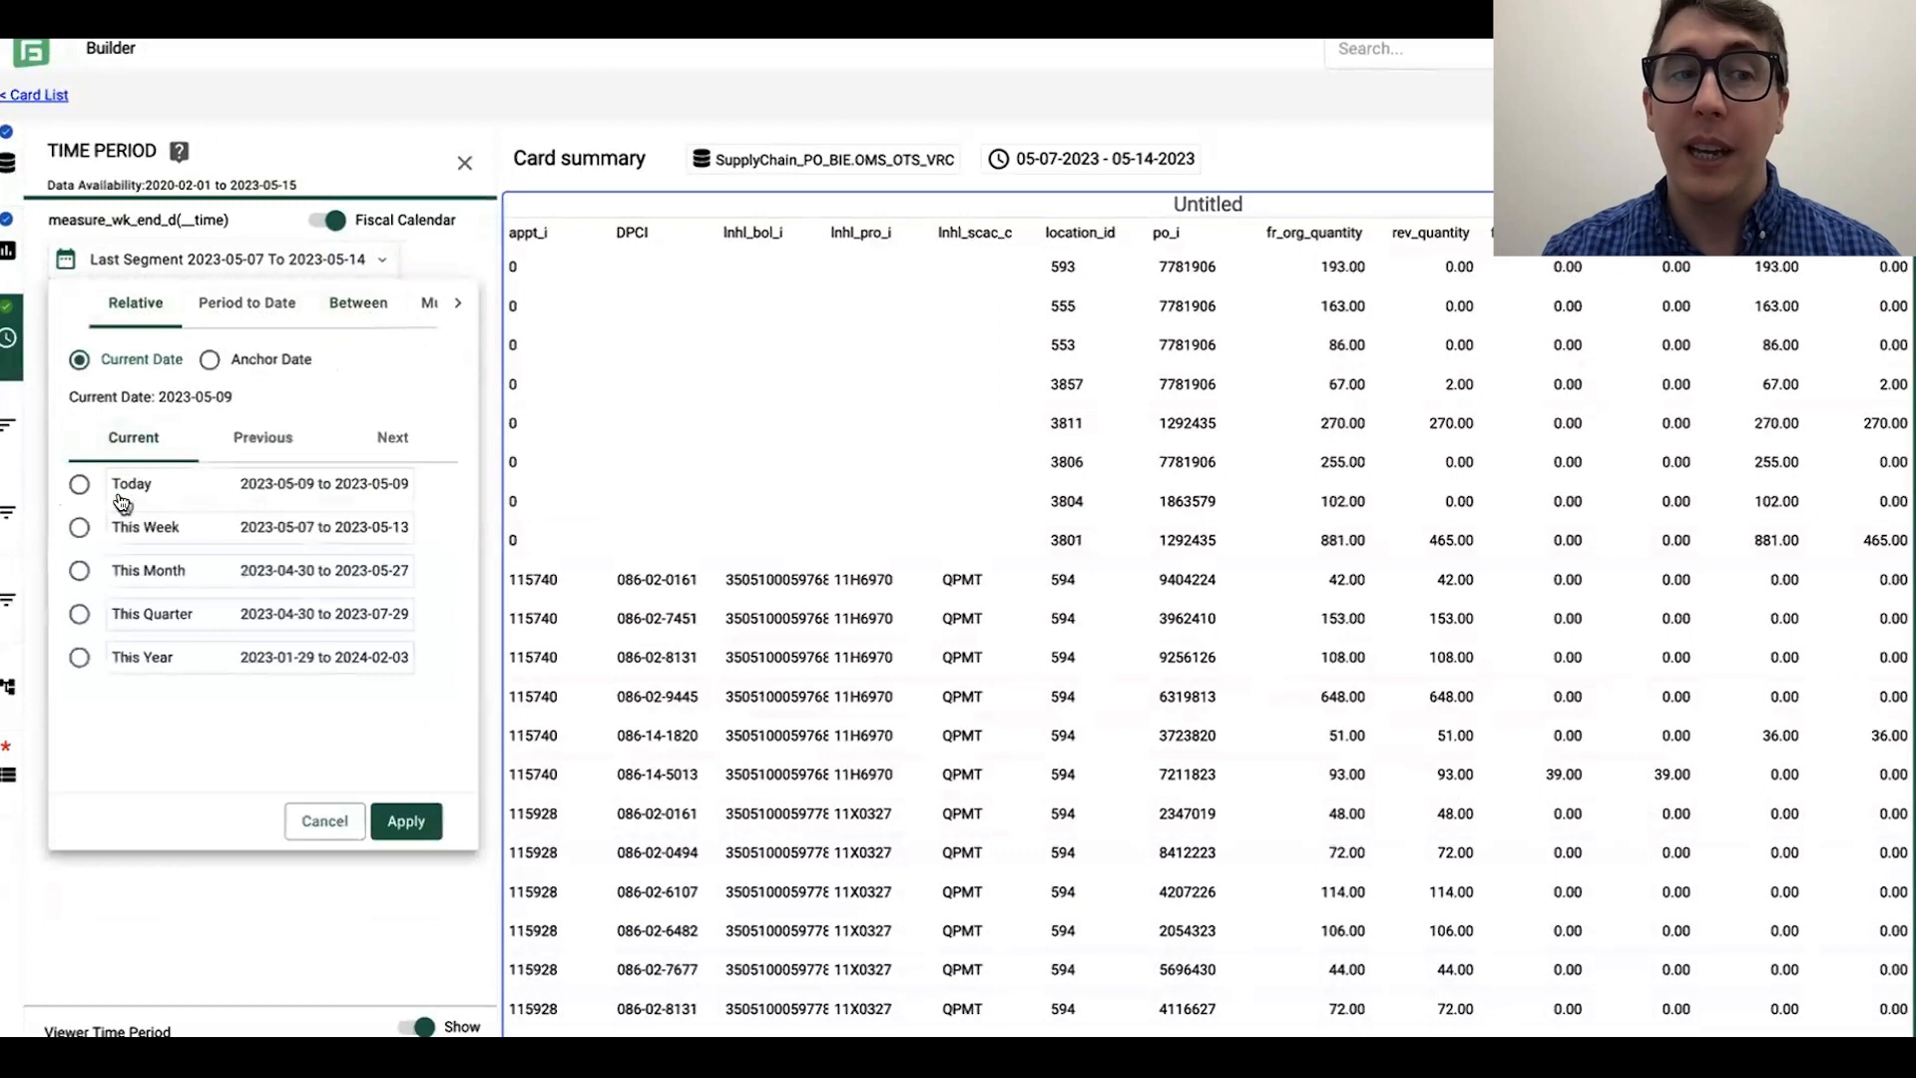
Step: Choose a relative previous time period covering the last 6 months from the current date
{"action": "left_click", "coordinate": [262, 439]}
{"action": "left_click", "coordinate": [112, 707]}
{"action": "left_click", "coordinate": [230, 709]}
{"action": "left_click", "coordinate": [341, 716]}
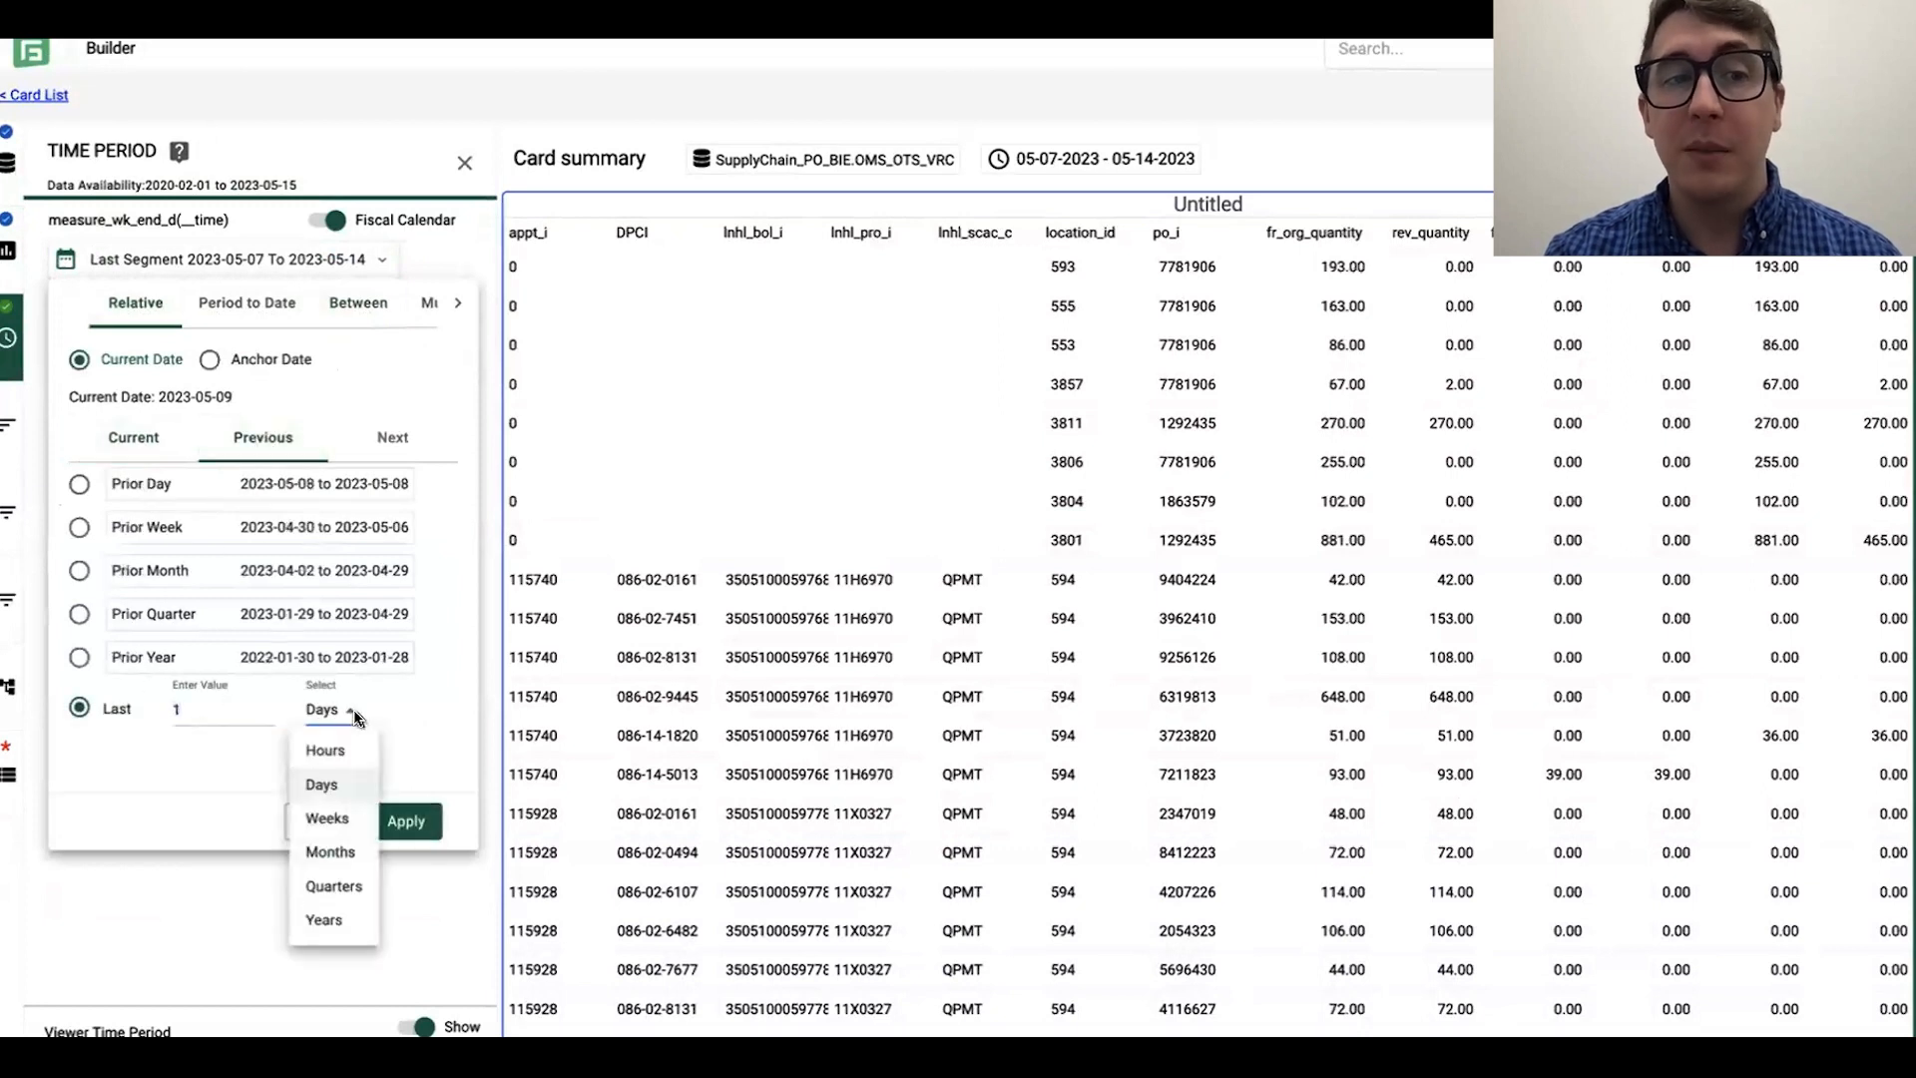
{"action": "left_click", "coordinate": [214, 715]}
{"action": "type", "text": "6"}
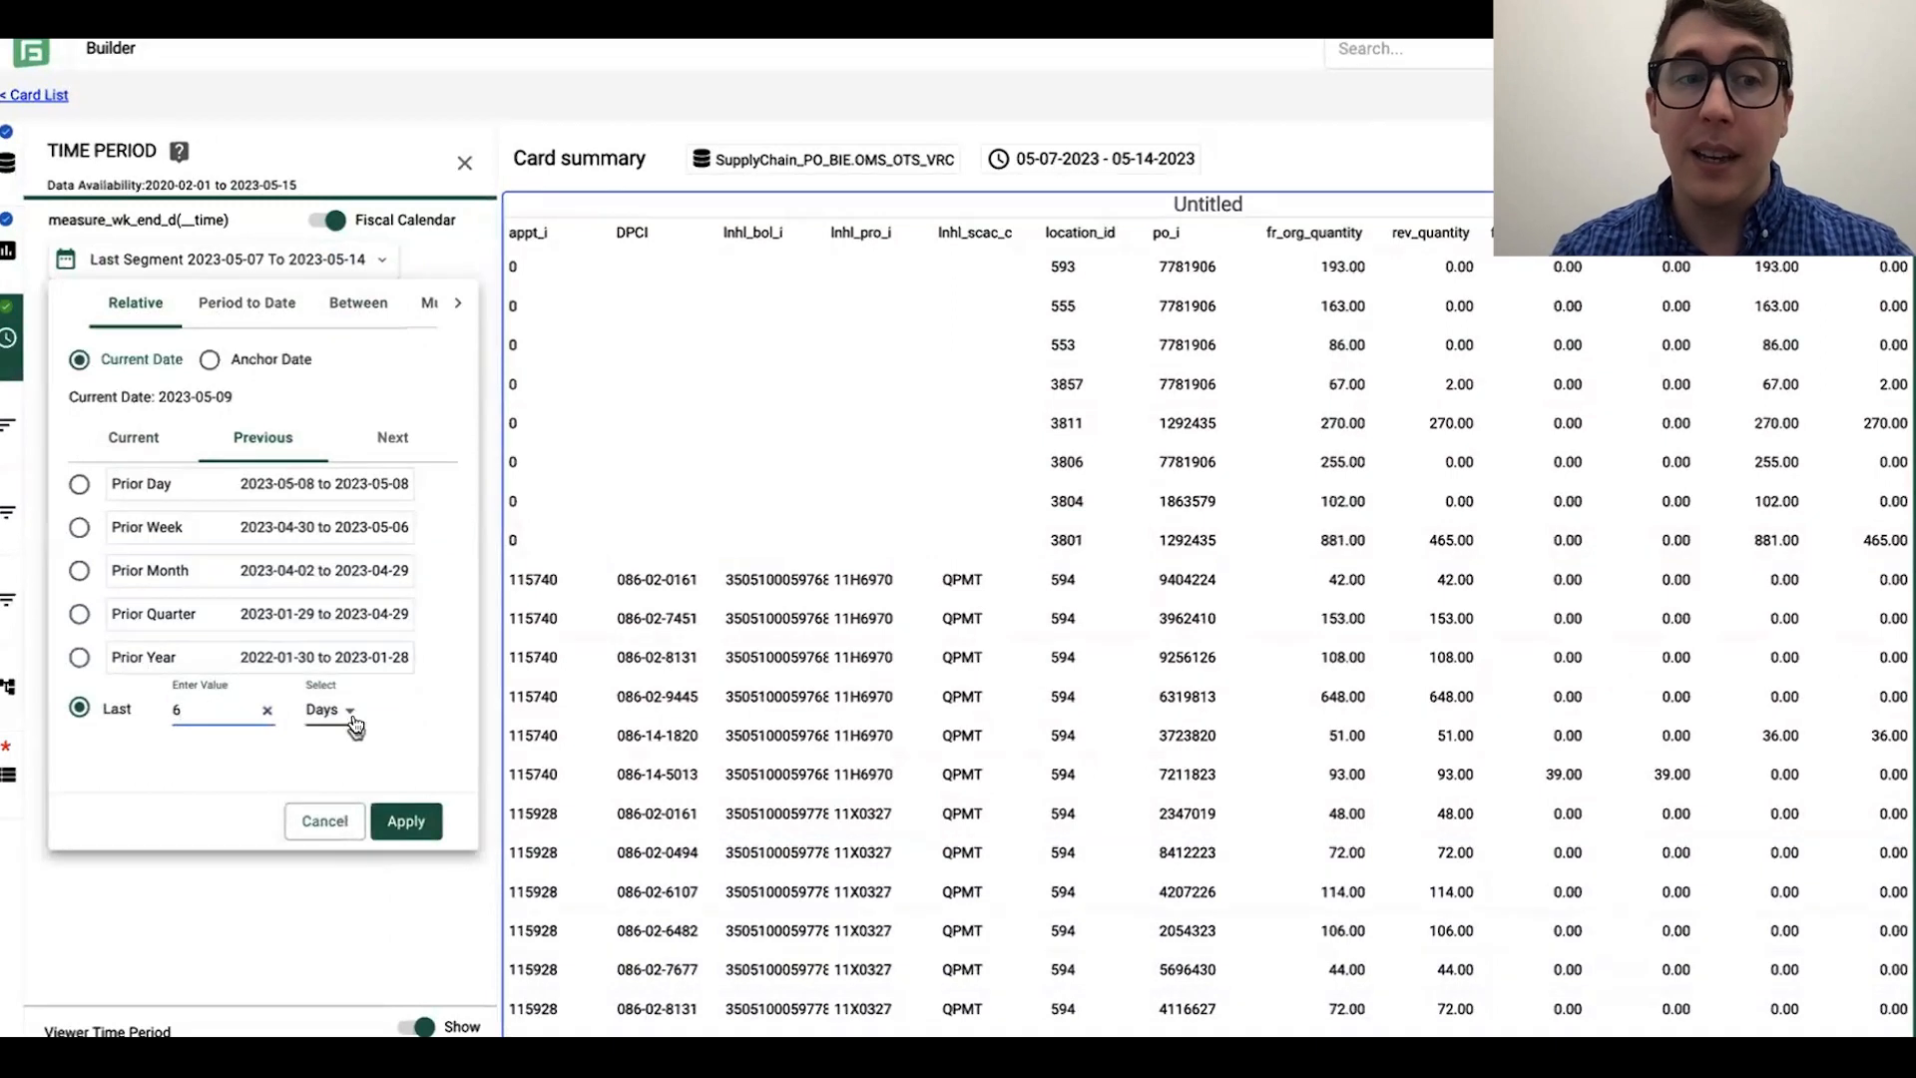
{"action": "left_click", "coordinate": [339, 711]}
{"action": "left_click", "coordinate": [331, 851]}
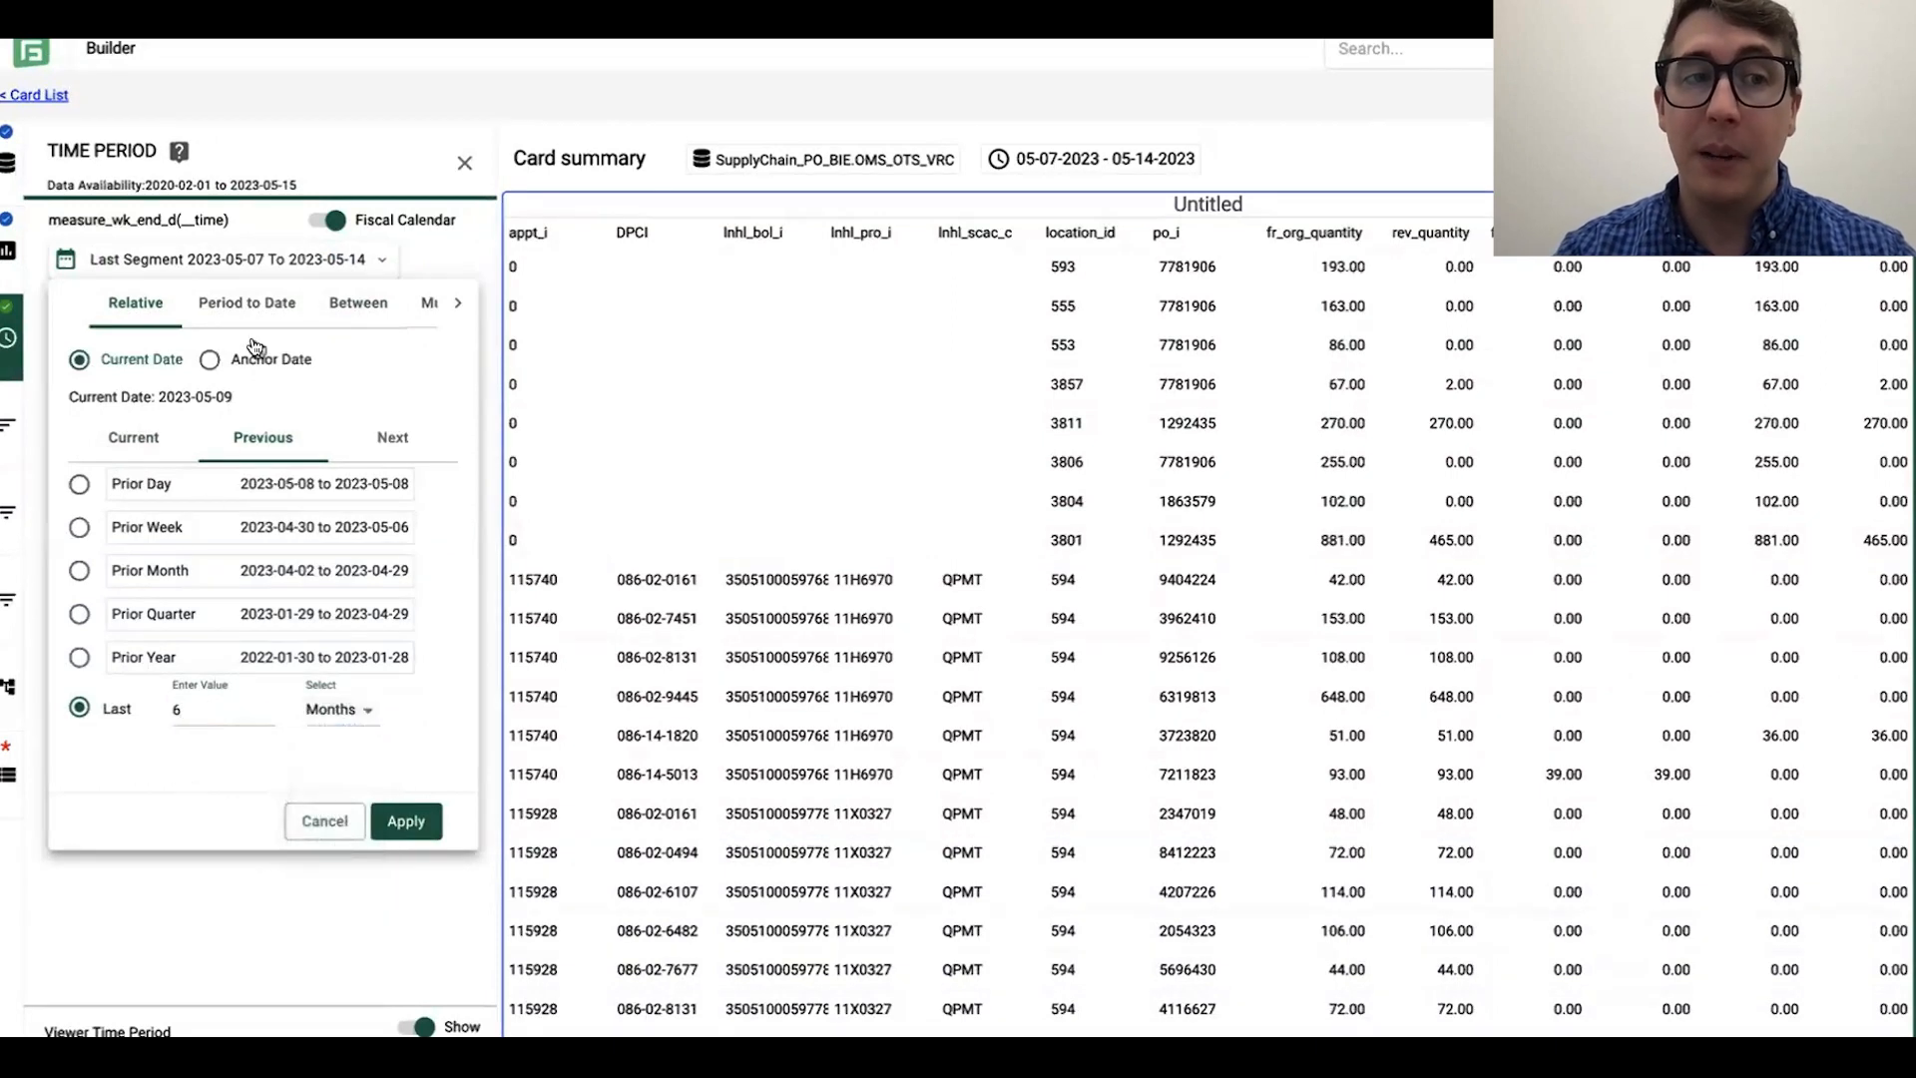
Step: Set the card's time period to between 2022-01-01 and 2023-05-15 and apply it
{"action": "left_click", "coordinate": [341, 315]}
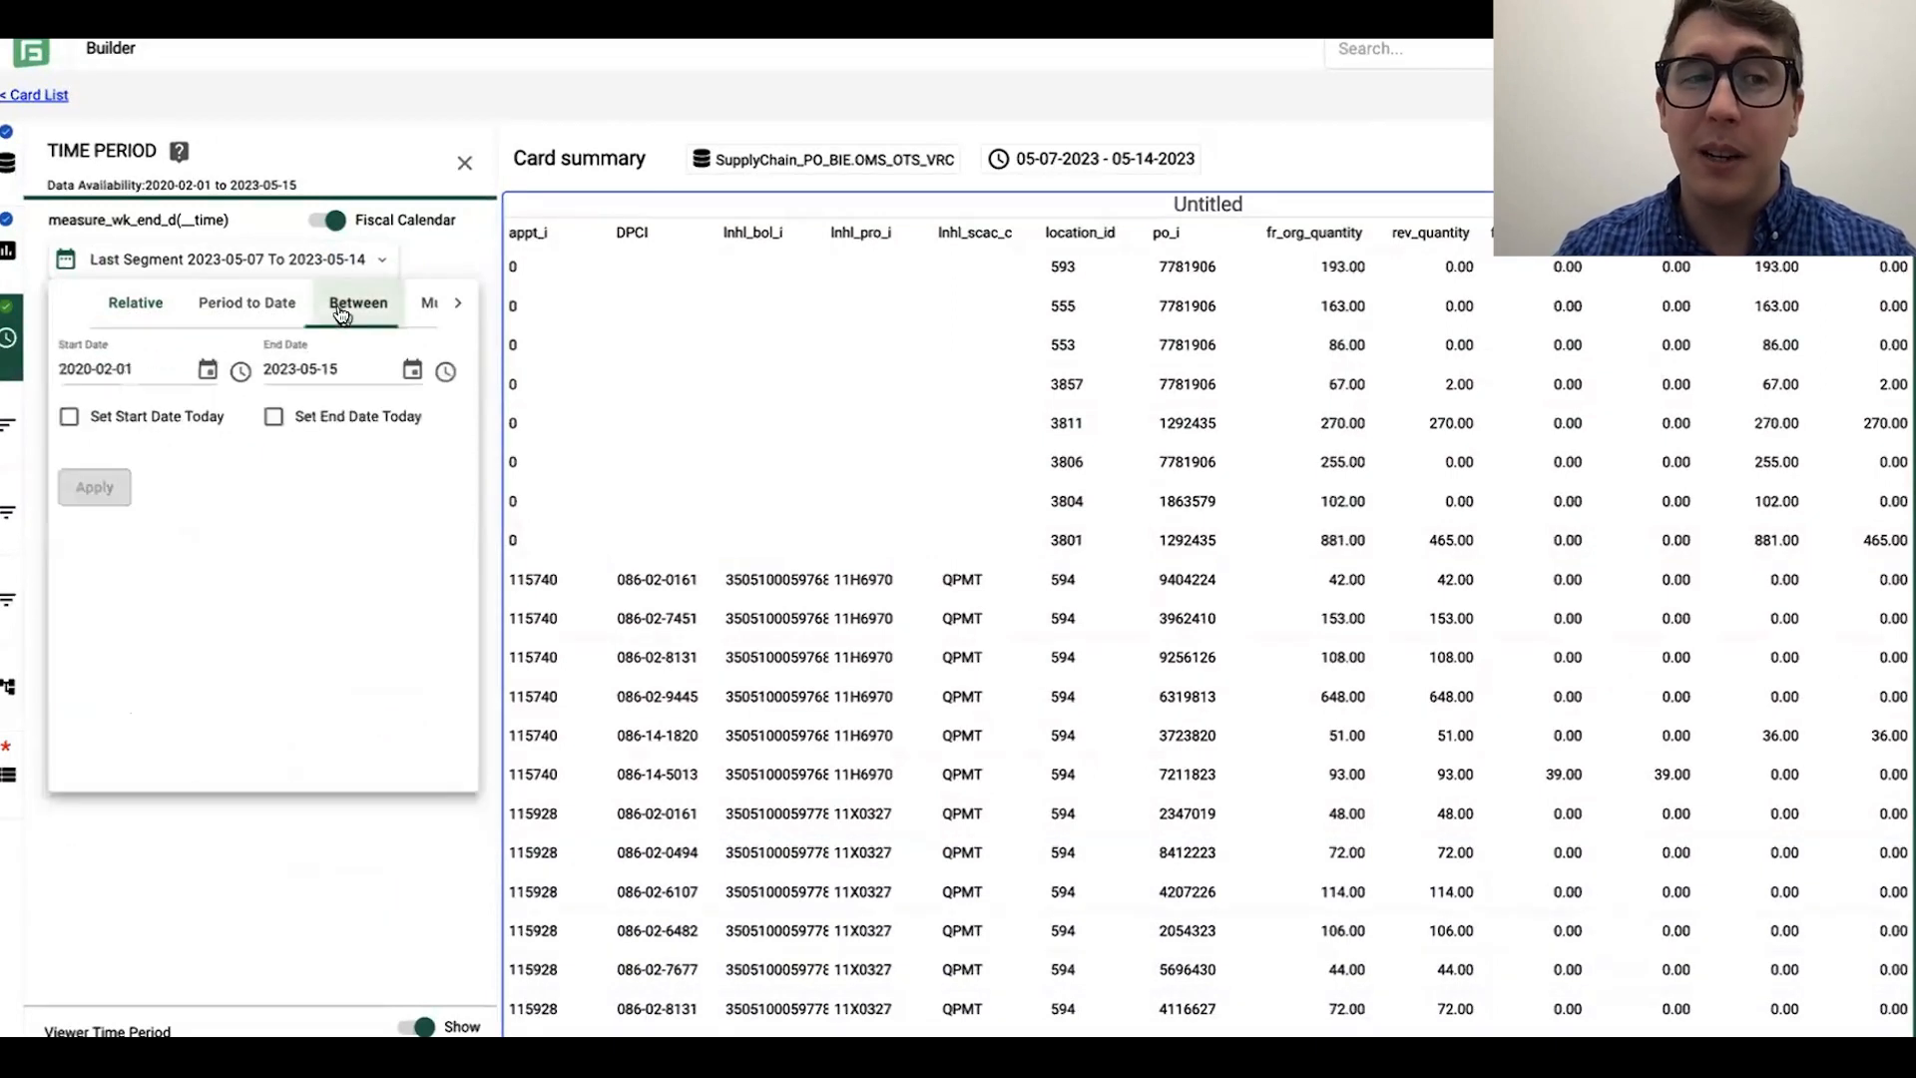
{"action": "left_click", "coordinate": [208, 370]}
{"action": "left_click", "coordinate": [281, 419]}
{"action": "left_click", "coordinate": [282, 419]}
{"action": "left_click", "coordinate": [281, 419]}
{"action": "left_click", "coordinate": [281, 419]}
{"action": "left_click", "coordinate": [282, 420]}
{"action": "left_click", "coordinate": [282, 419]}
{"action": "left_click", "coordinate": [281, 420]}
{"action": "left_click", "coordinate": [281, 419]}
{"action": "left_click", "coordinate": [282, 420]}
{"action": "left_click", "coordinate": [282, 420]}
{"action": "left_click", "coordinate": [281, 419]}
{"action": "left_click", "coordinate": [281, 419]}
{"action": "left_click", "coordinate": [281, 419]}
{"action": "left_click", "coordinate": [282, 419]}
{"action": "left_click", "coordinate": [281, 419]}
{"action": "left_click", "coordinate": [282, 419]}
{"action": "left_click", "coordinate": [281, 419]}
{"action": "left_click", "coordinate": [281, 419]}
{"action": "left_click", "coordinate": [281, 420]}
{"action": "left_click", "coordinate": [282, 419]}
{"action": "left_click", "coordinate": [282, 419]}
{"action": "left_click", "coordinate": [281, 419]}
{"action": "left_click", "coordinate": [282, 419]}
{"action": "left_click", "coordinate": [274, 503]}
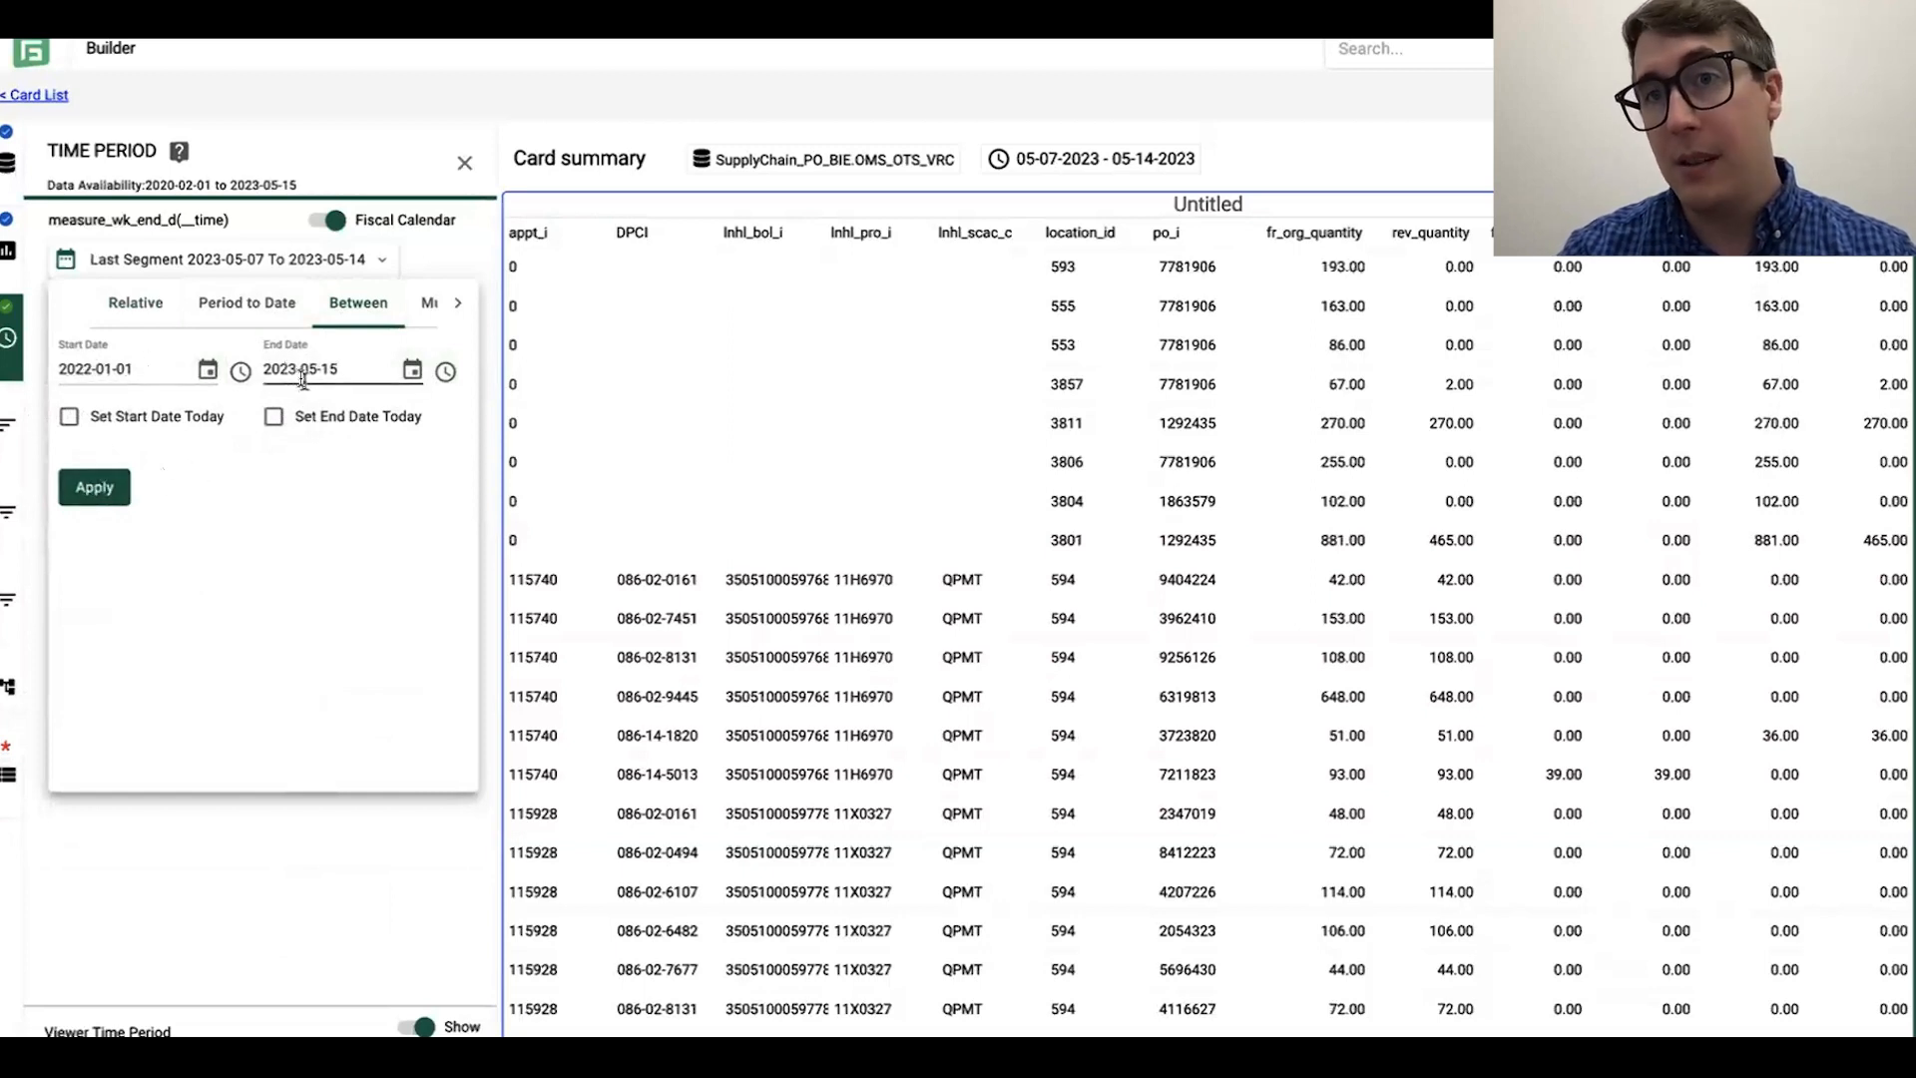
{"action": "left_click", "coordinate": [84, 499]}
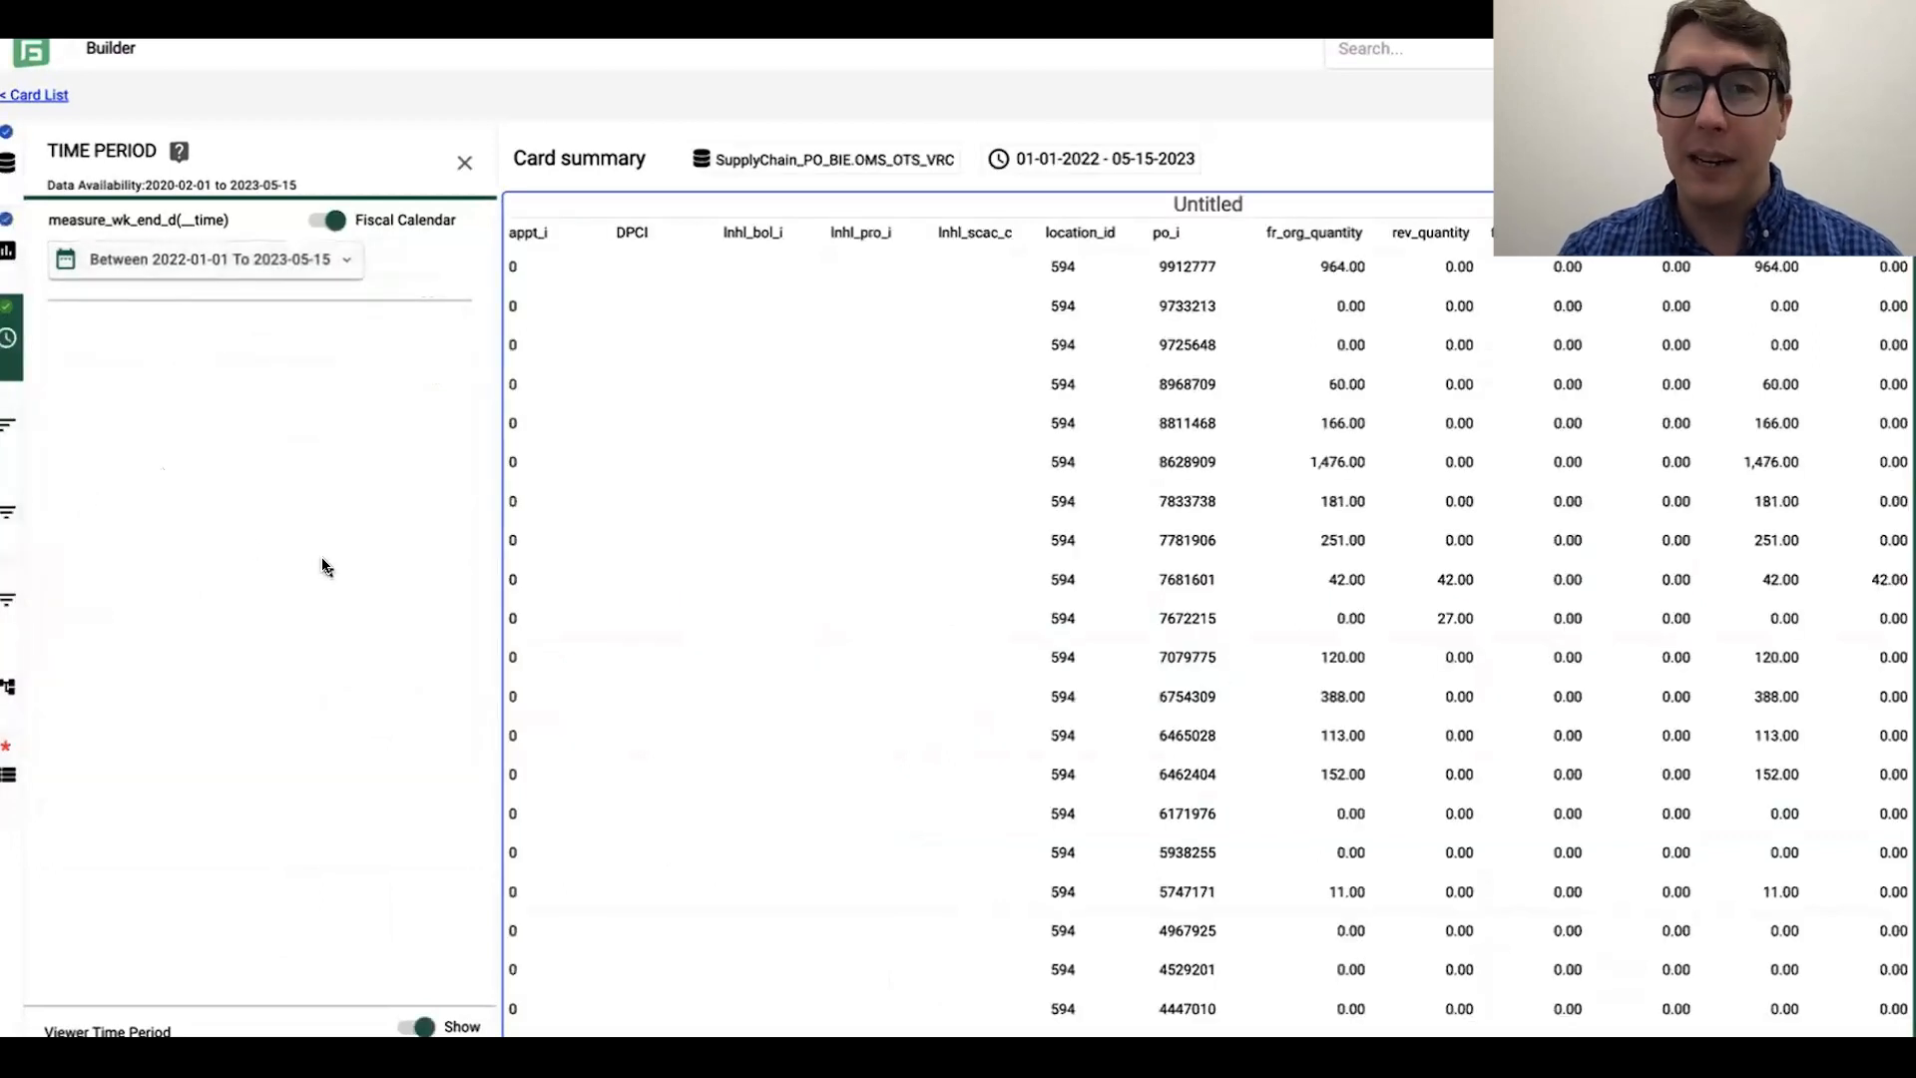
Step: Examine the rows of the card's table and the available rows-per-page choices
{"action": "scroll", "coordinate": [1221, 497], "scroll_direction": "down", "scroll_amount": 3}
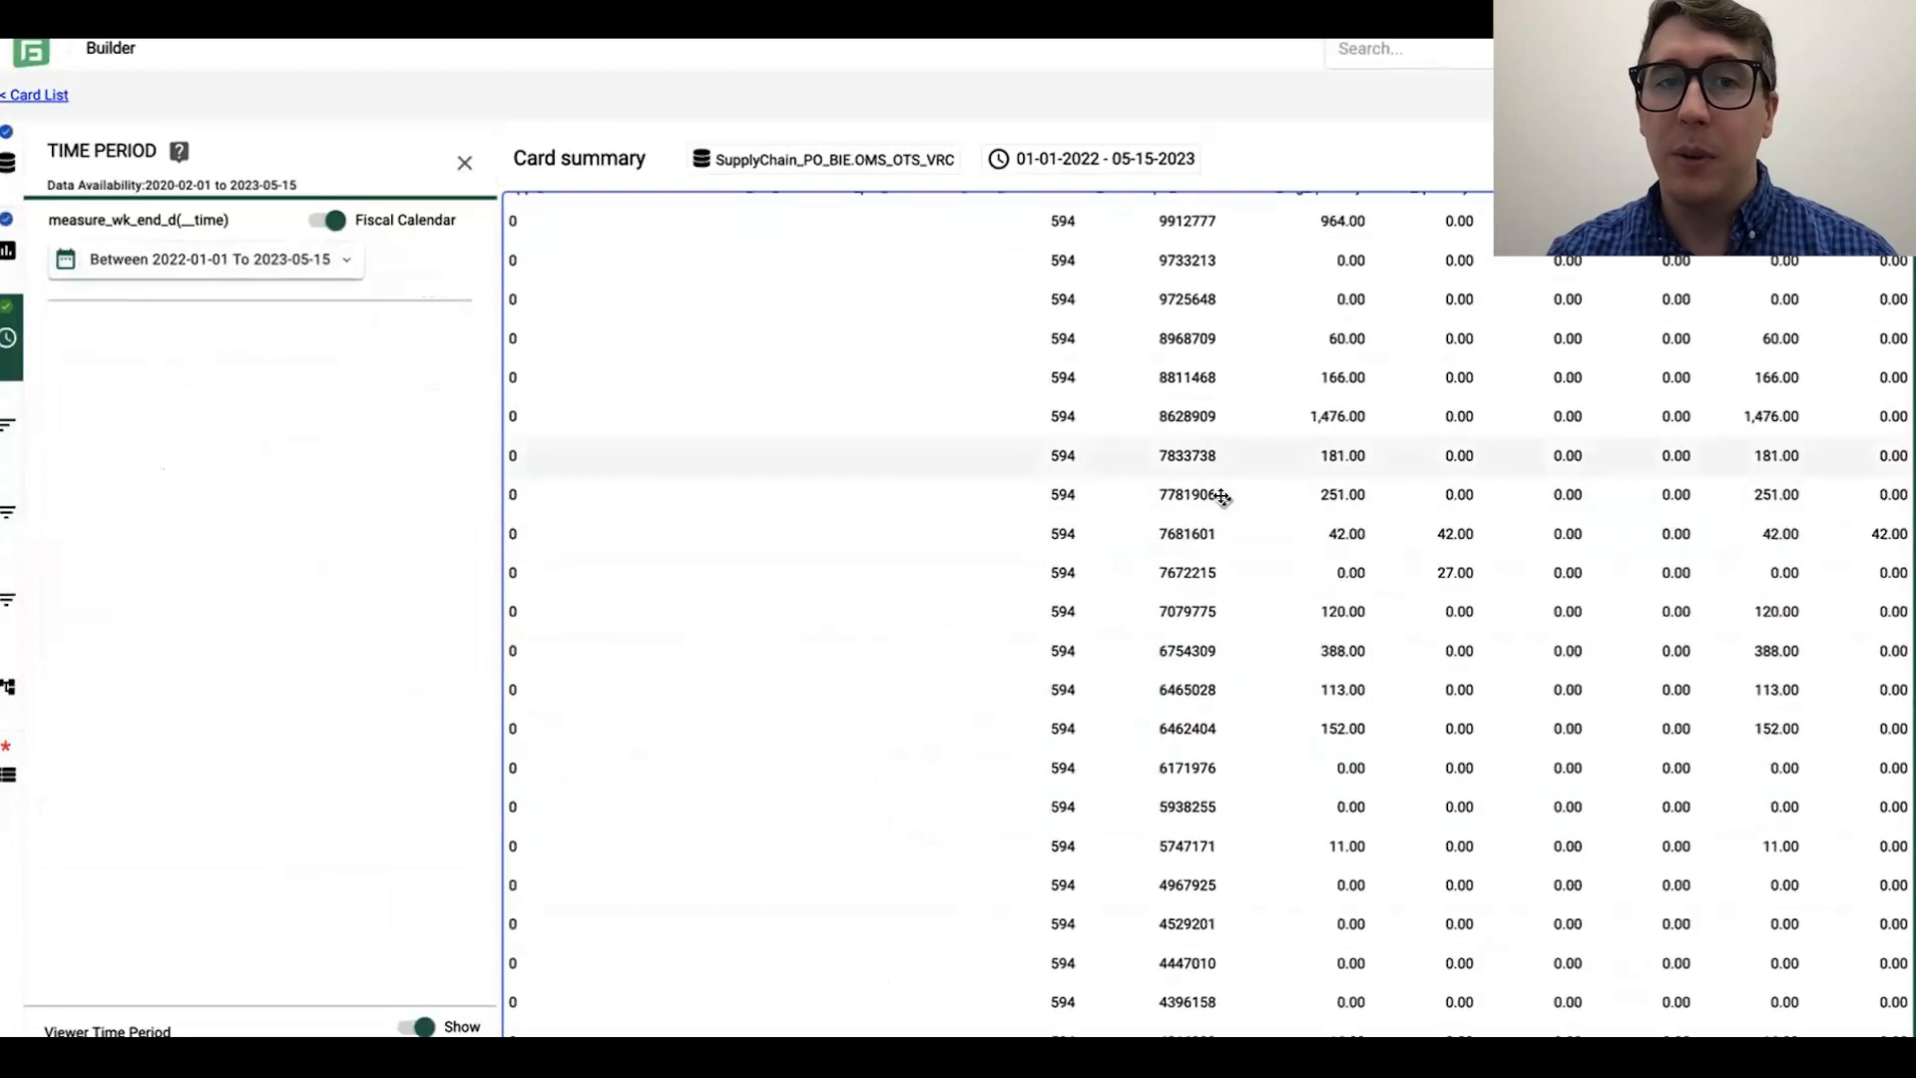
{"action": "scroll", "coordinate": [1222, 497], "scroll_direction": "up", "scroll_amount": 3}
{"action": "scroll", "coordinate": [1218, 492], "scroll_direction": "down", "scroll_amount": 3}
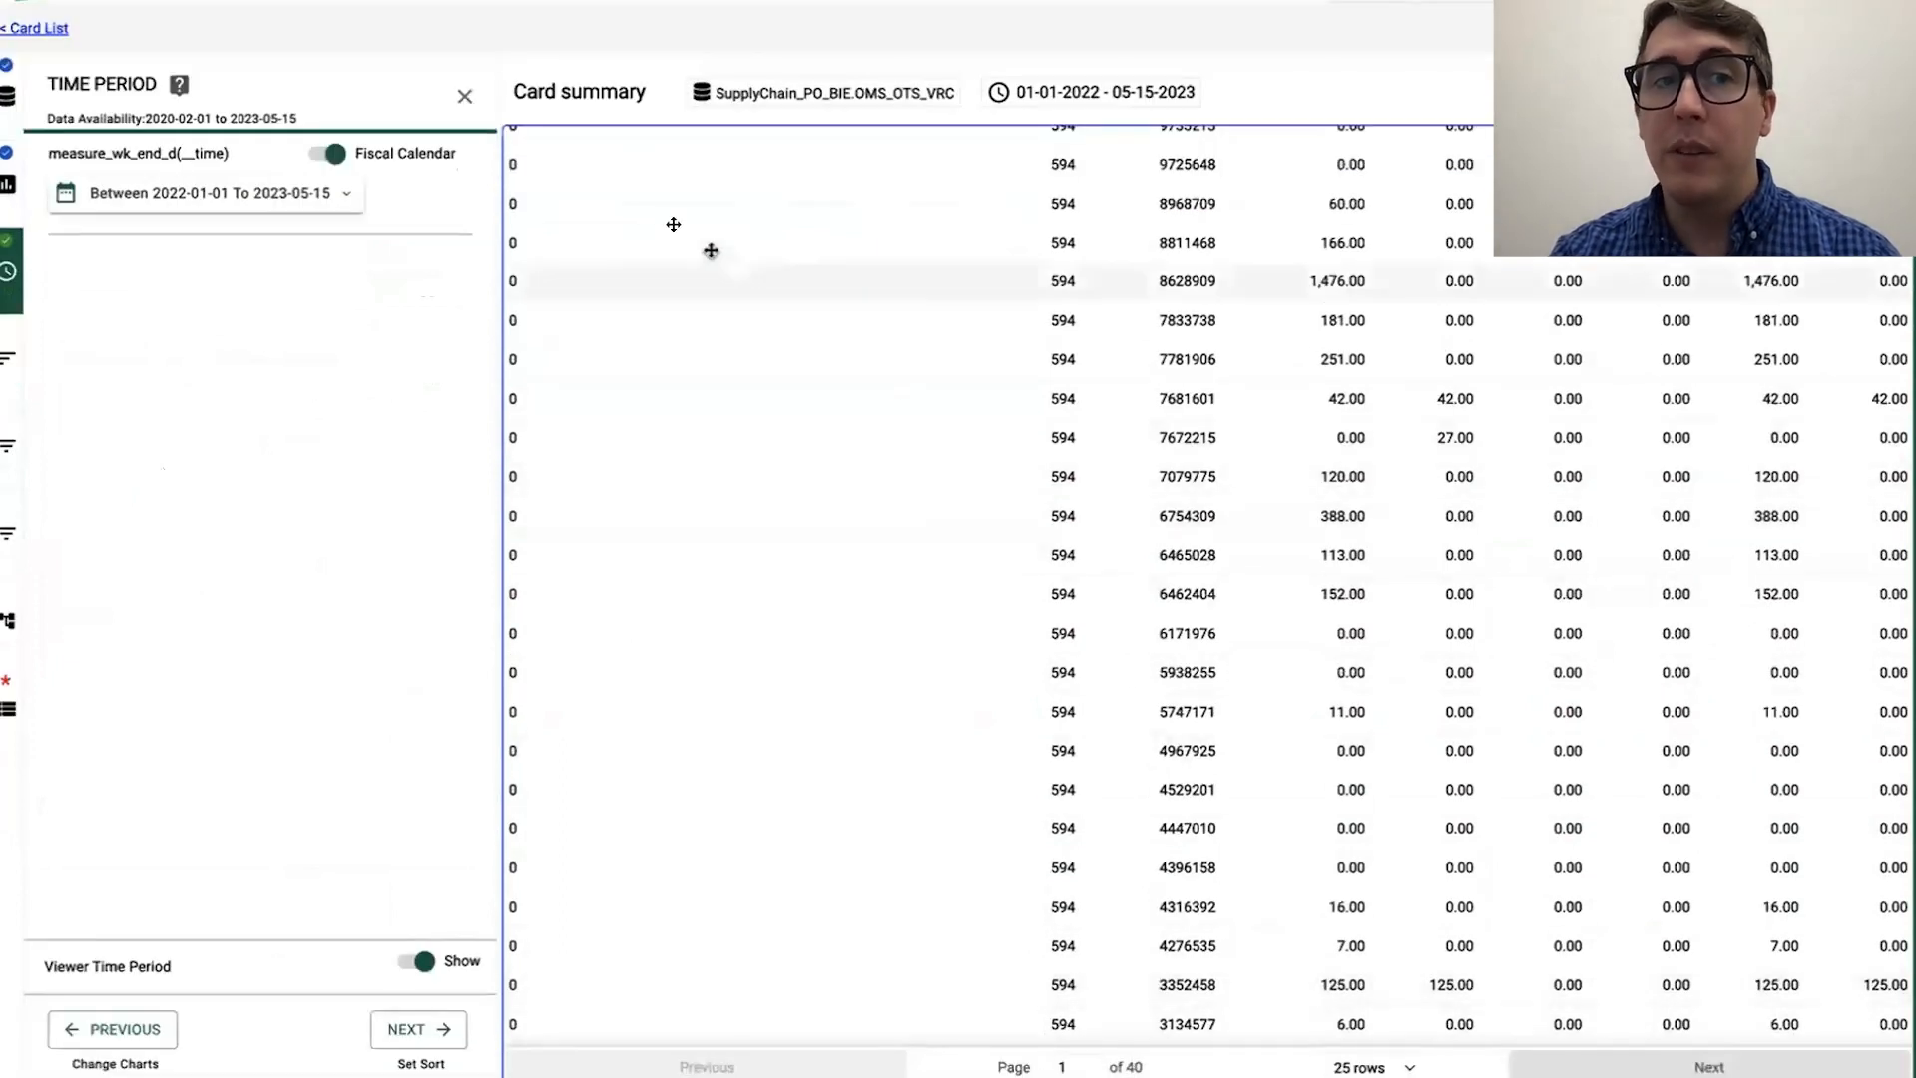
{"action": "scroll", "coordinate": [710, 250], "scroll_direction": "up", "scroll_amount": 2}
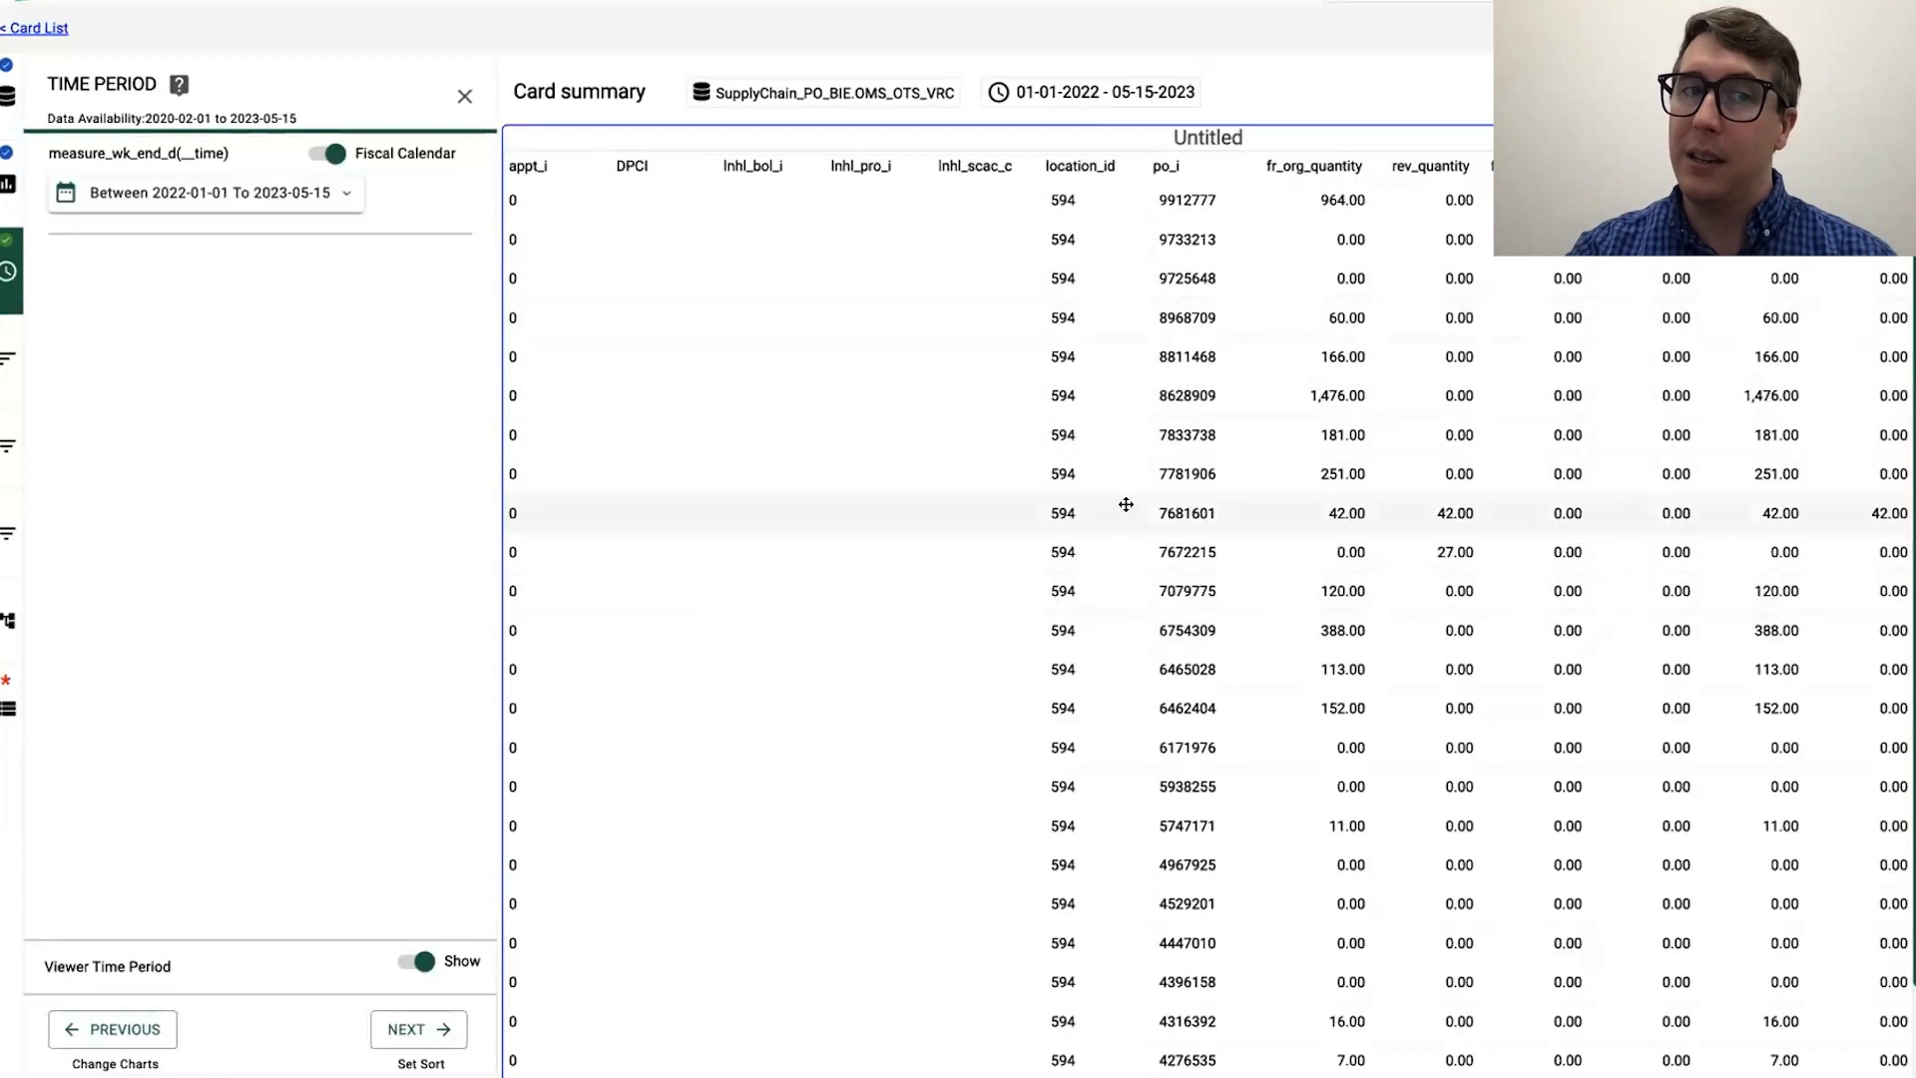
{"action": "scroll", "coordinate": [1126, 504], "scroll_direction": "down", "scroll_amount": 1}
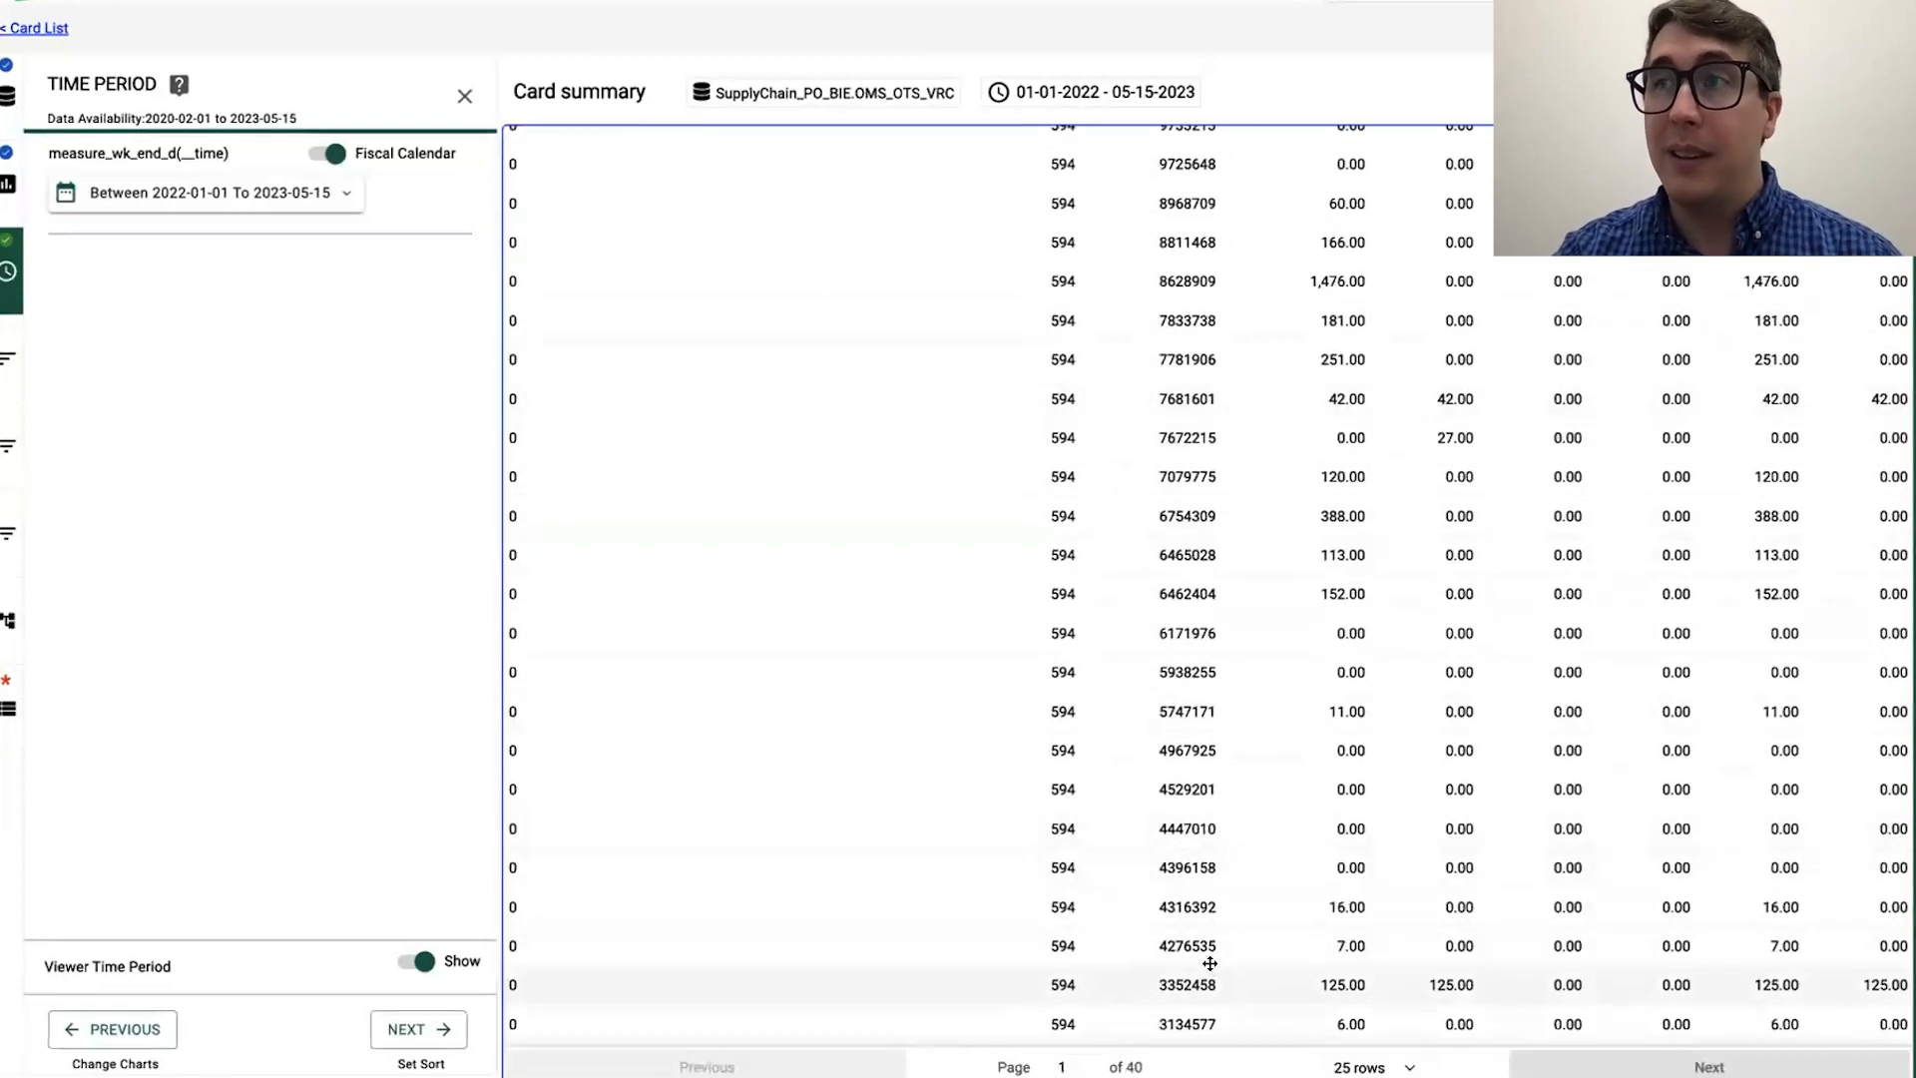
{"action": "scroll", "coordinate": [1210, 964], "scroll_direction": "up", "scroll_amount": 1}
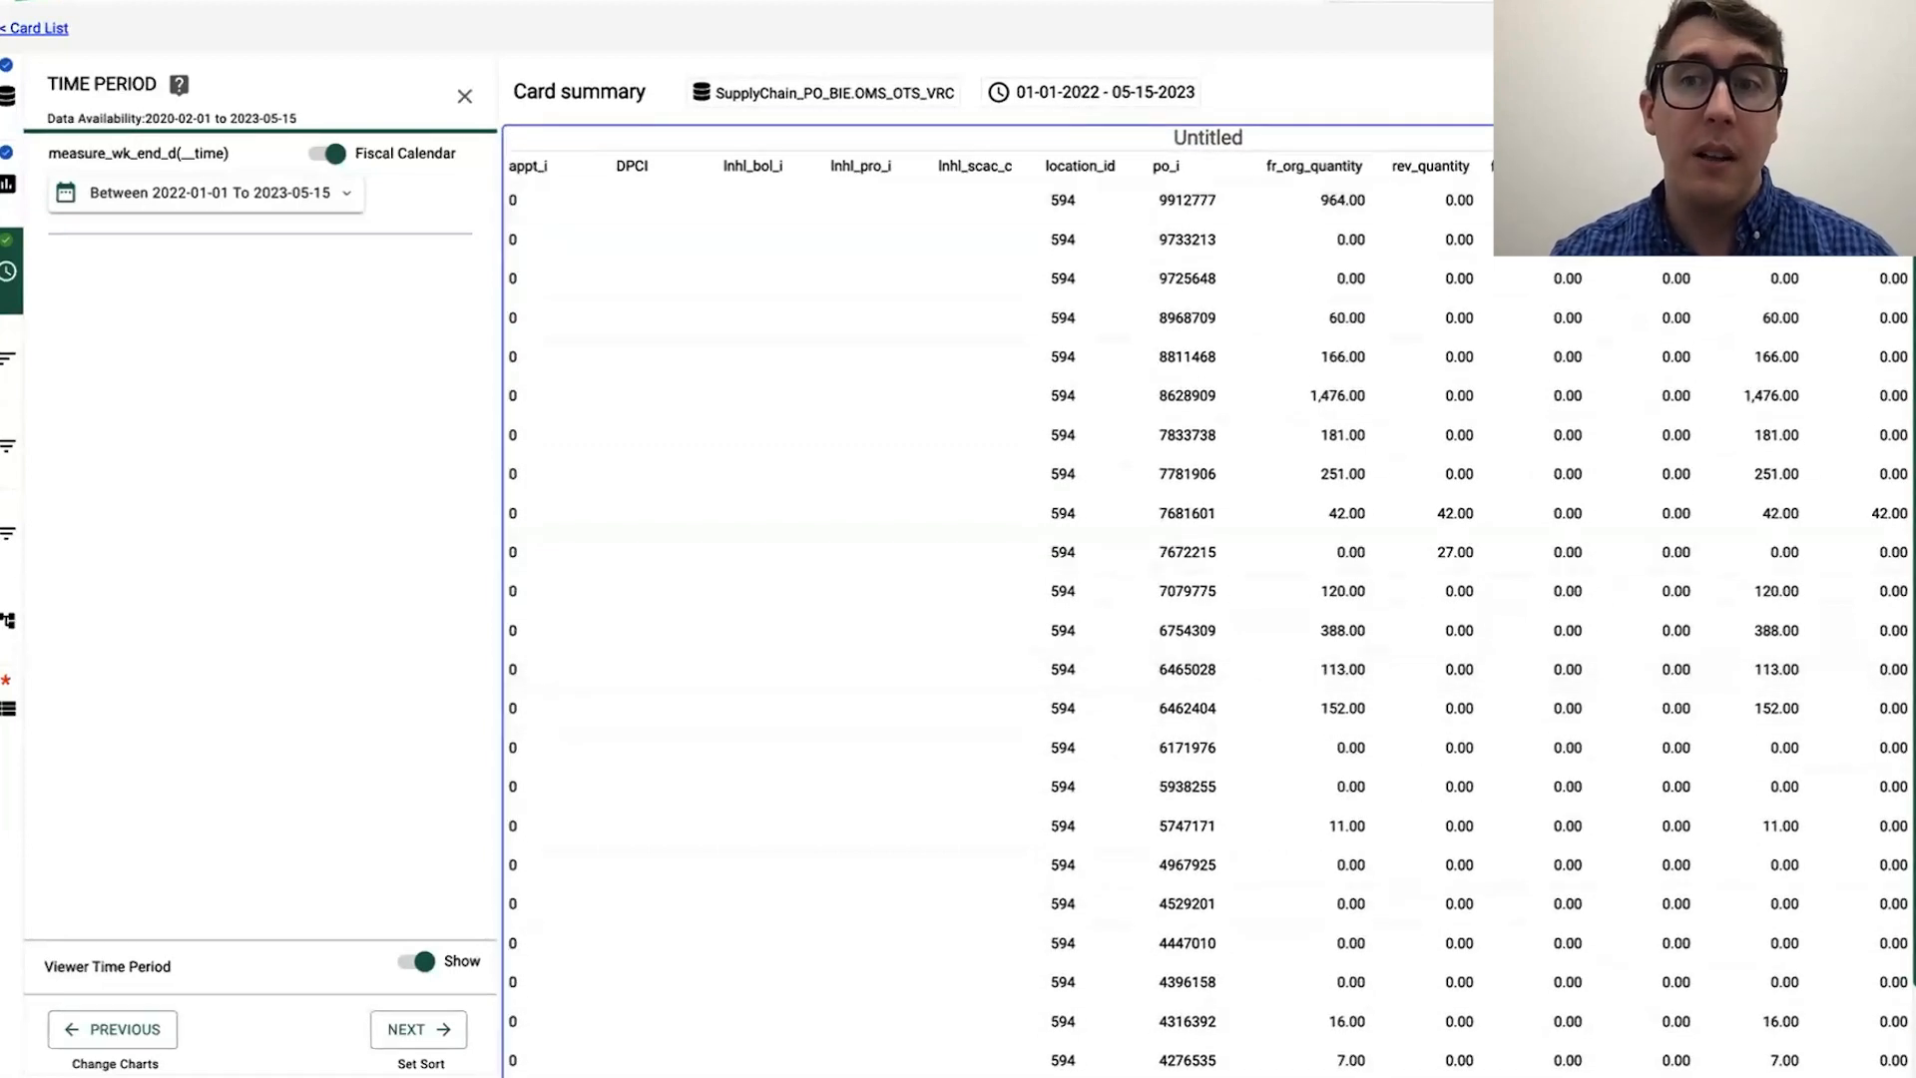
{"action": "scroll", "coordinate": [1402, 588], "scroll_direction": "down", "scroll_amount": 1}
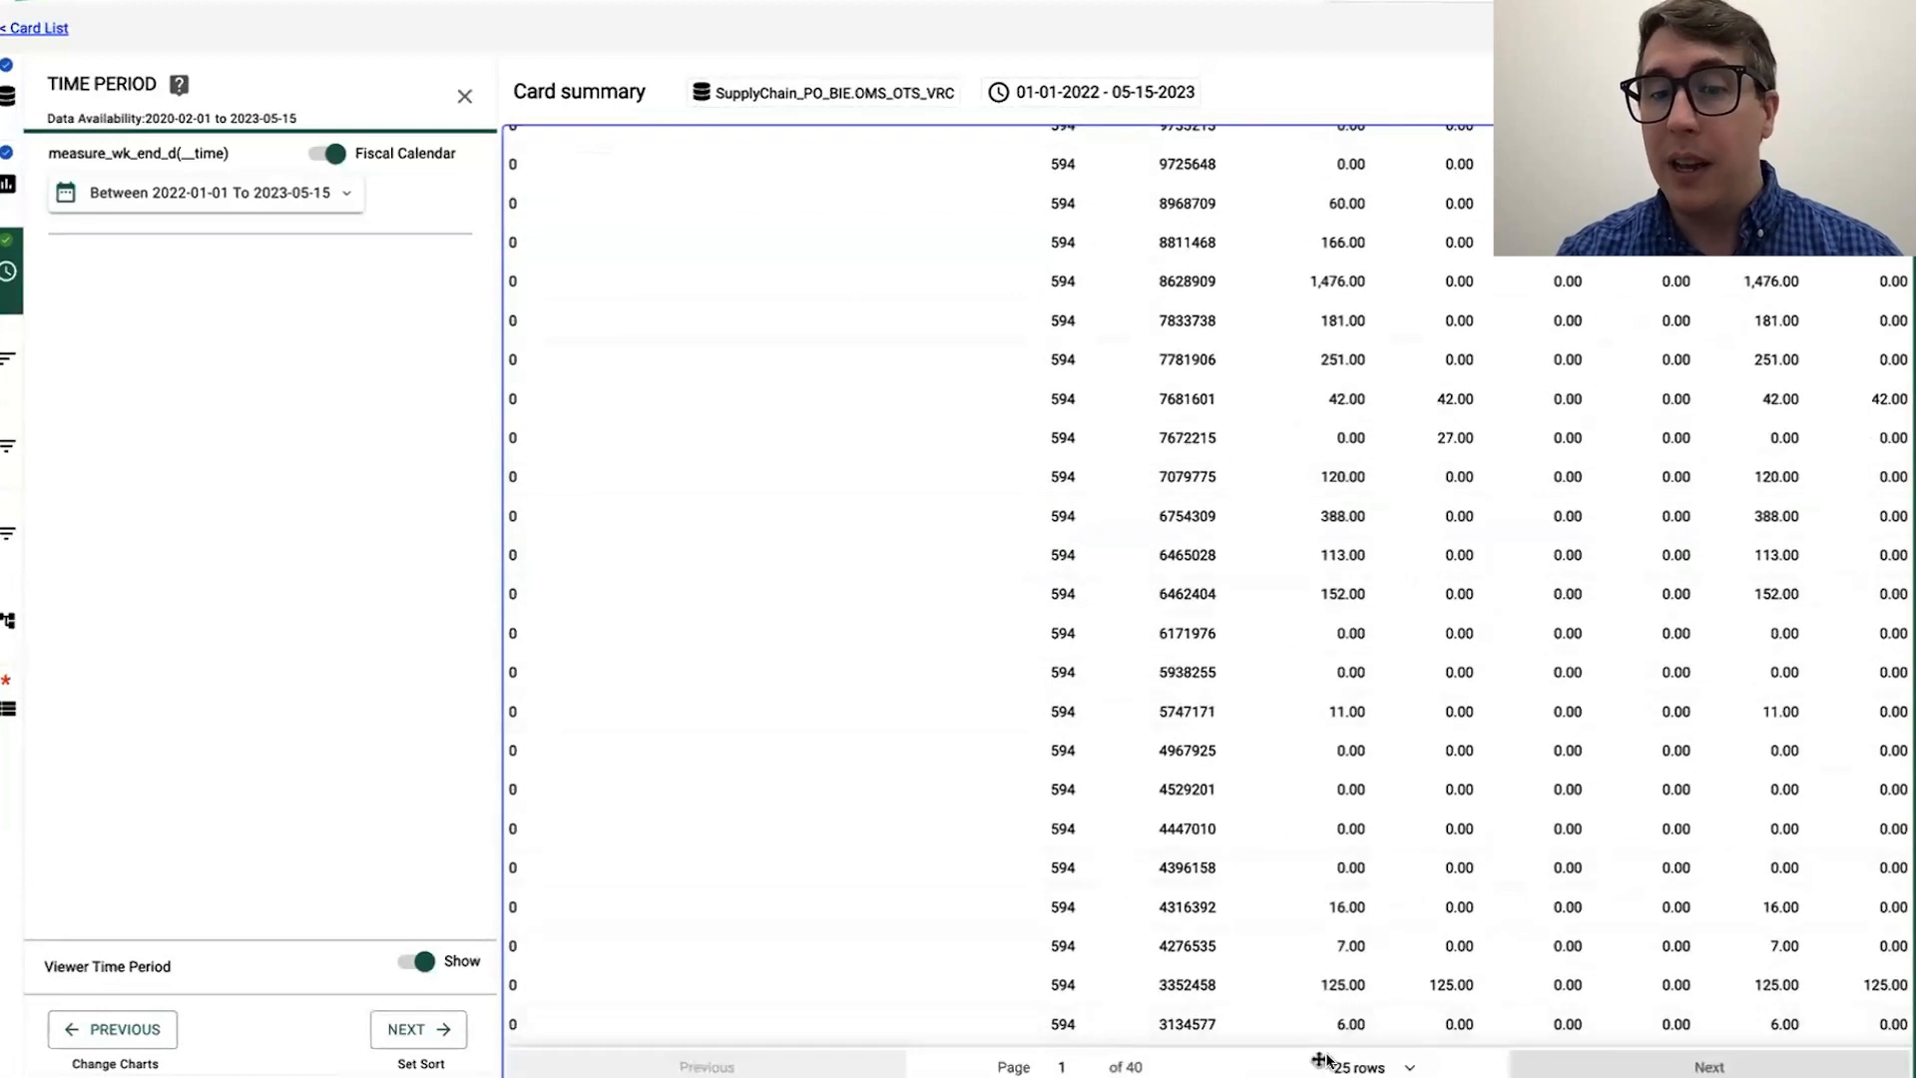
{"action": "left_click", "coordinate": [1380, 1066]}
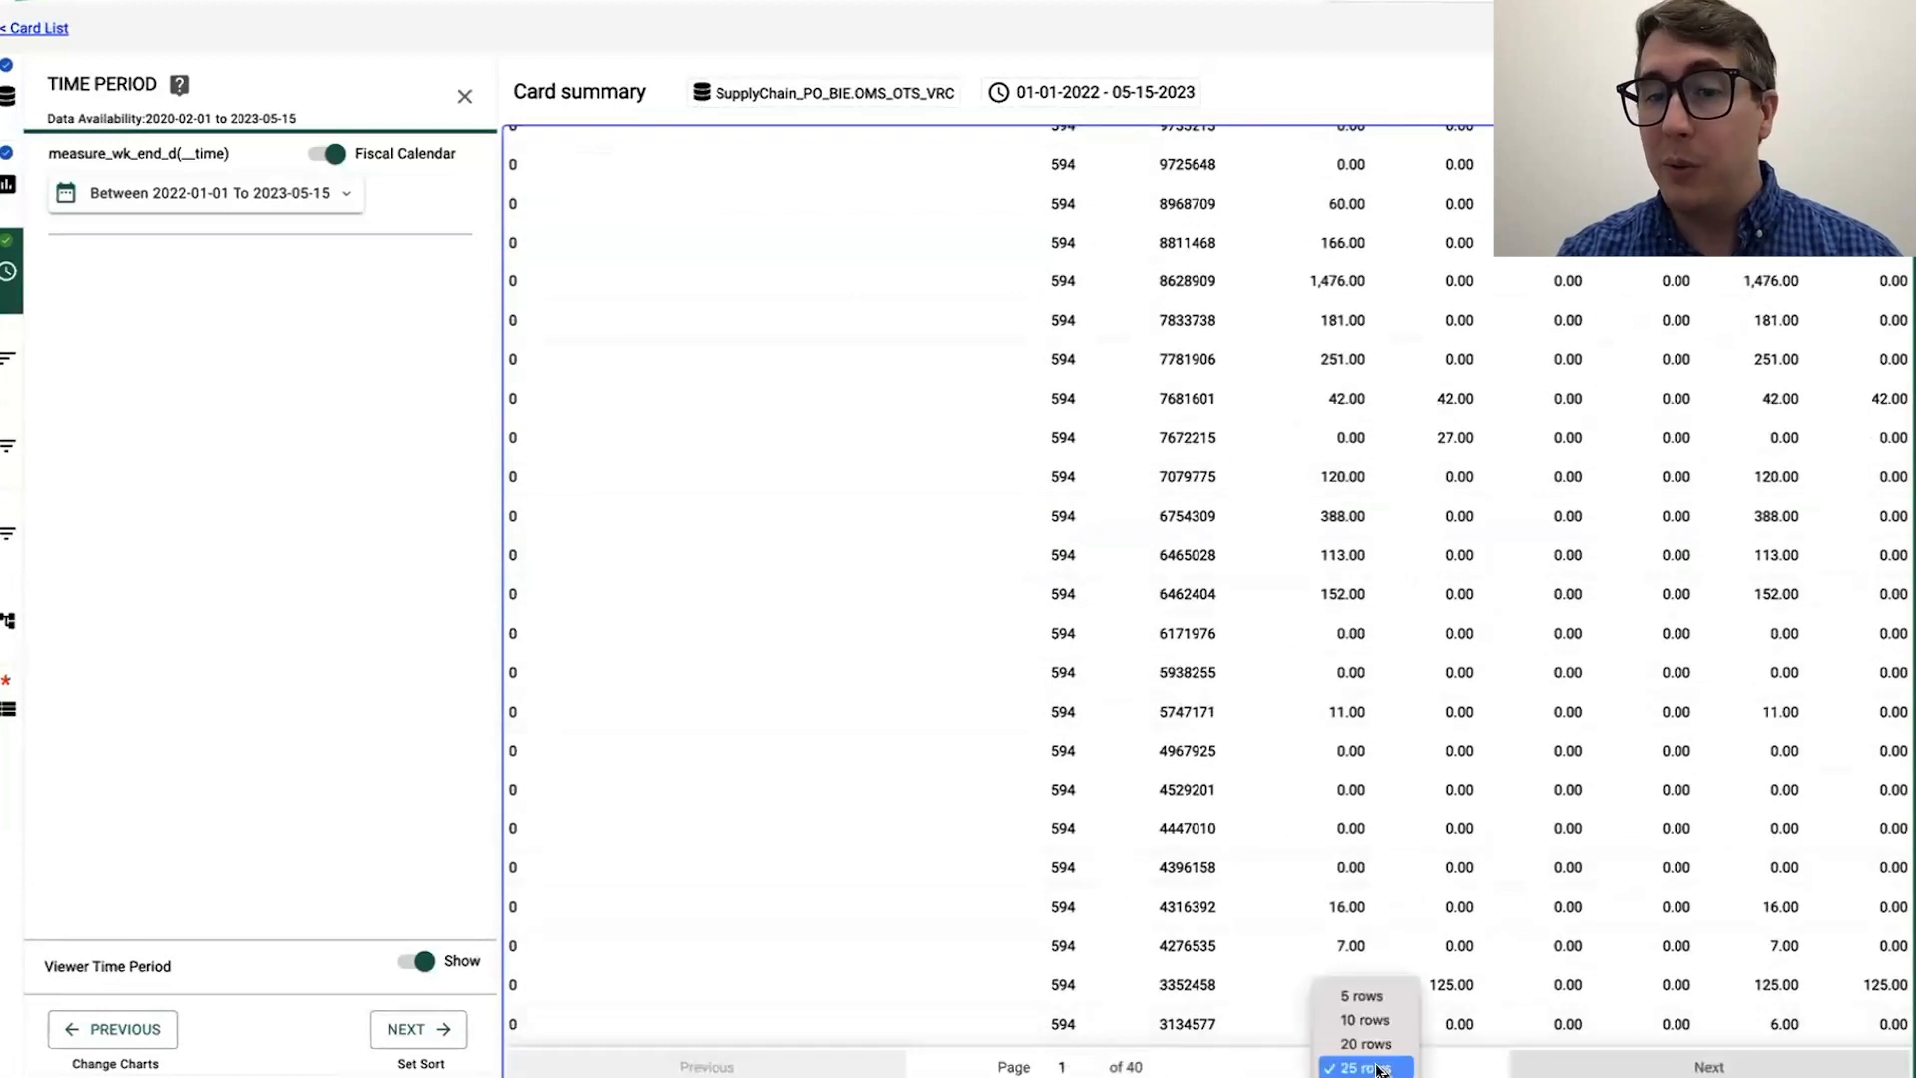
{"action": "left_click", "coordinate": [1238, 1071]}
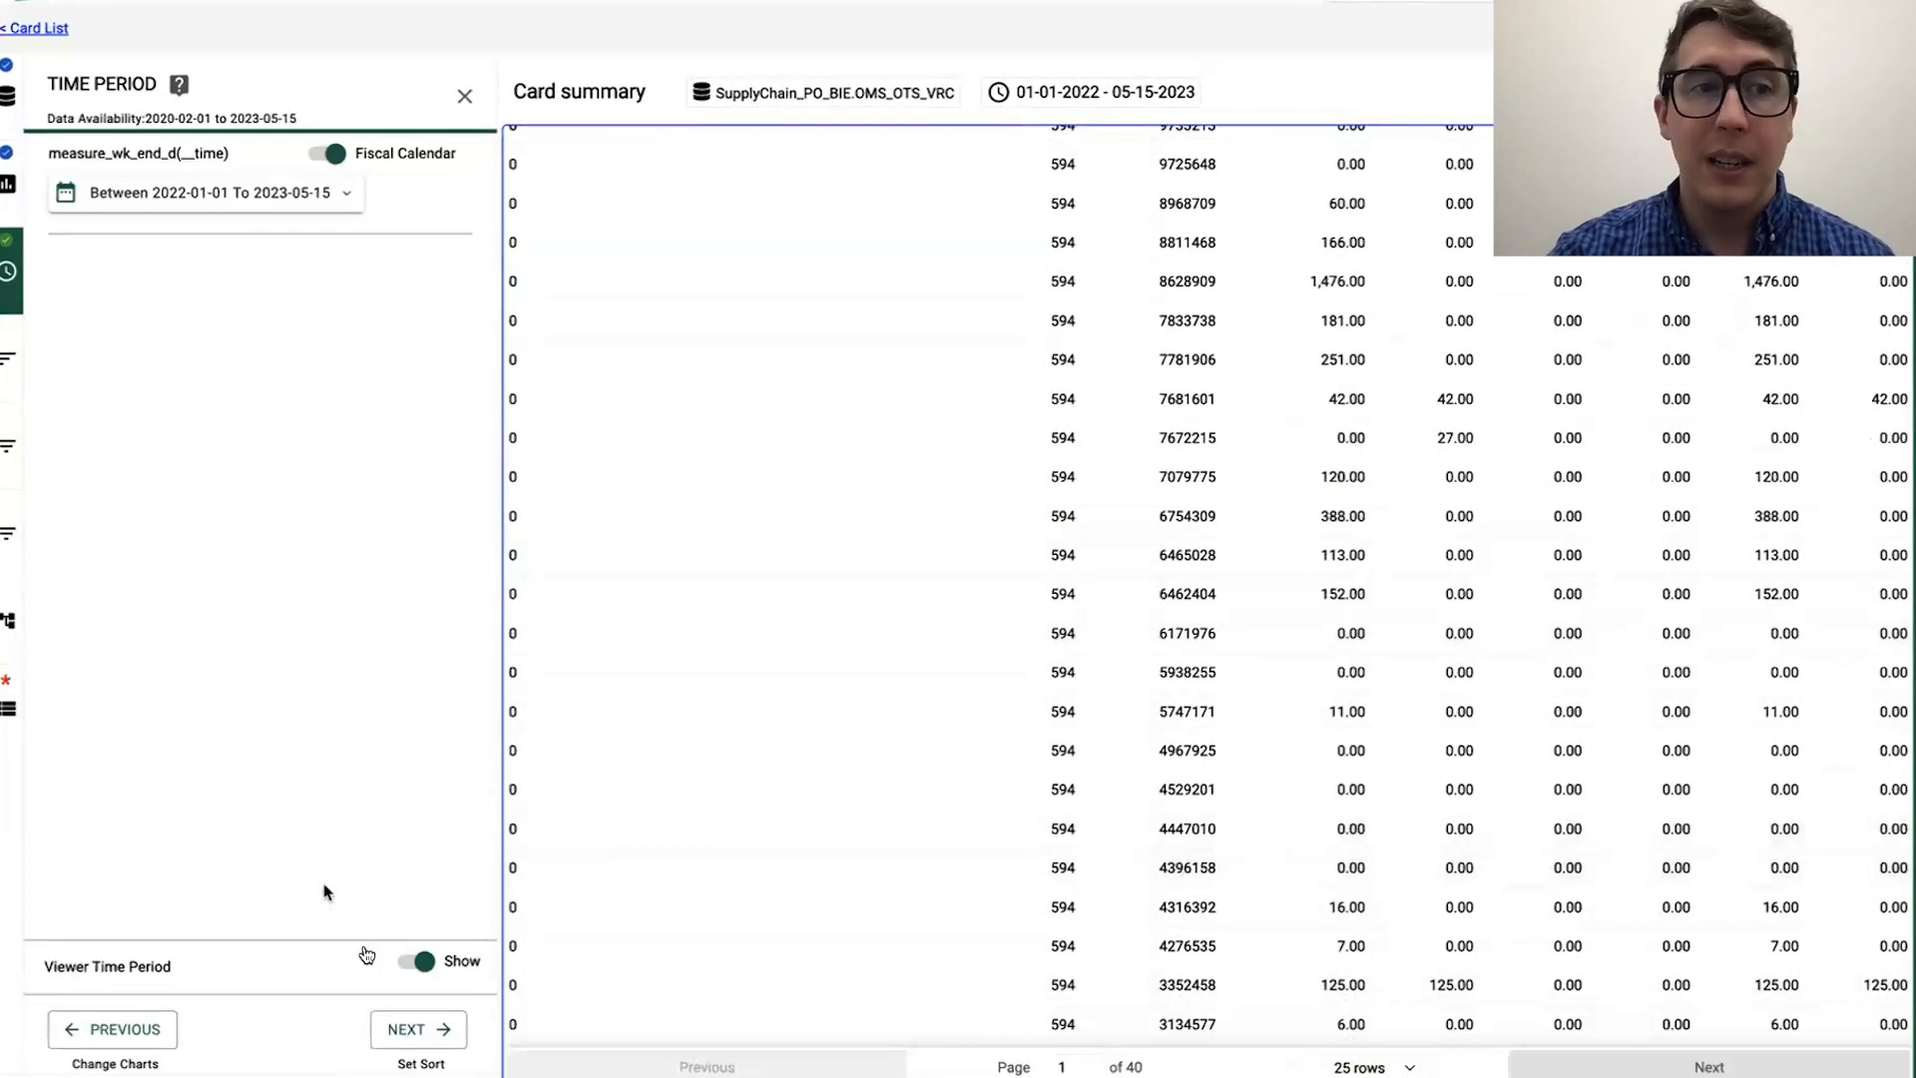
Step: Go on to the sorting settings and review the card columns available for sorting
{"action": "left_click", "coordinate": [444, 1039]}
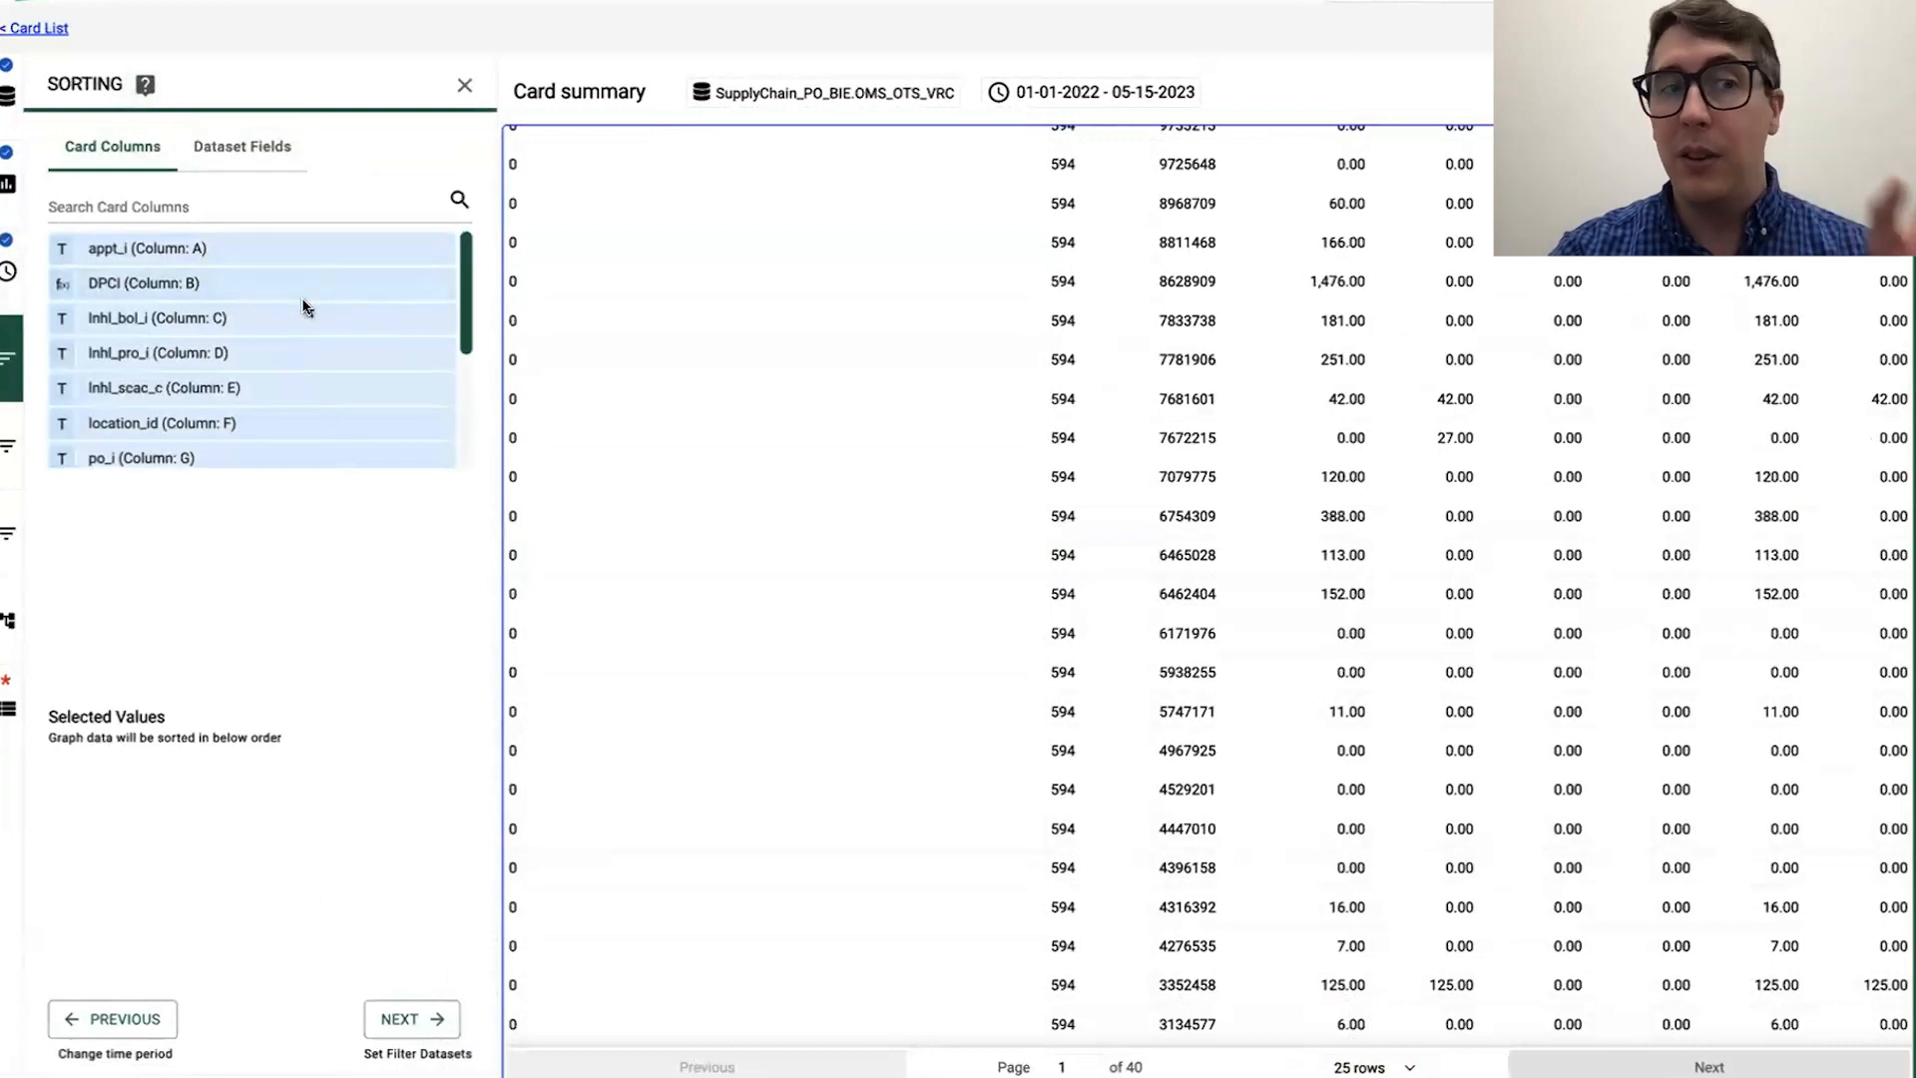
{"action": "scroll", "coordinate": [304, 307], "scroll_direction": "down", "scroll_amount": 3}
{"action": "scroll", "coordinate": [242, 274], "scroll_direction": "up", "scroll_amount": 3}
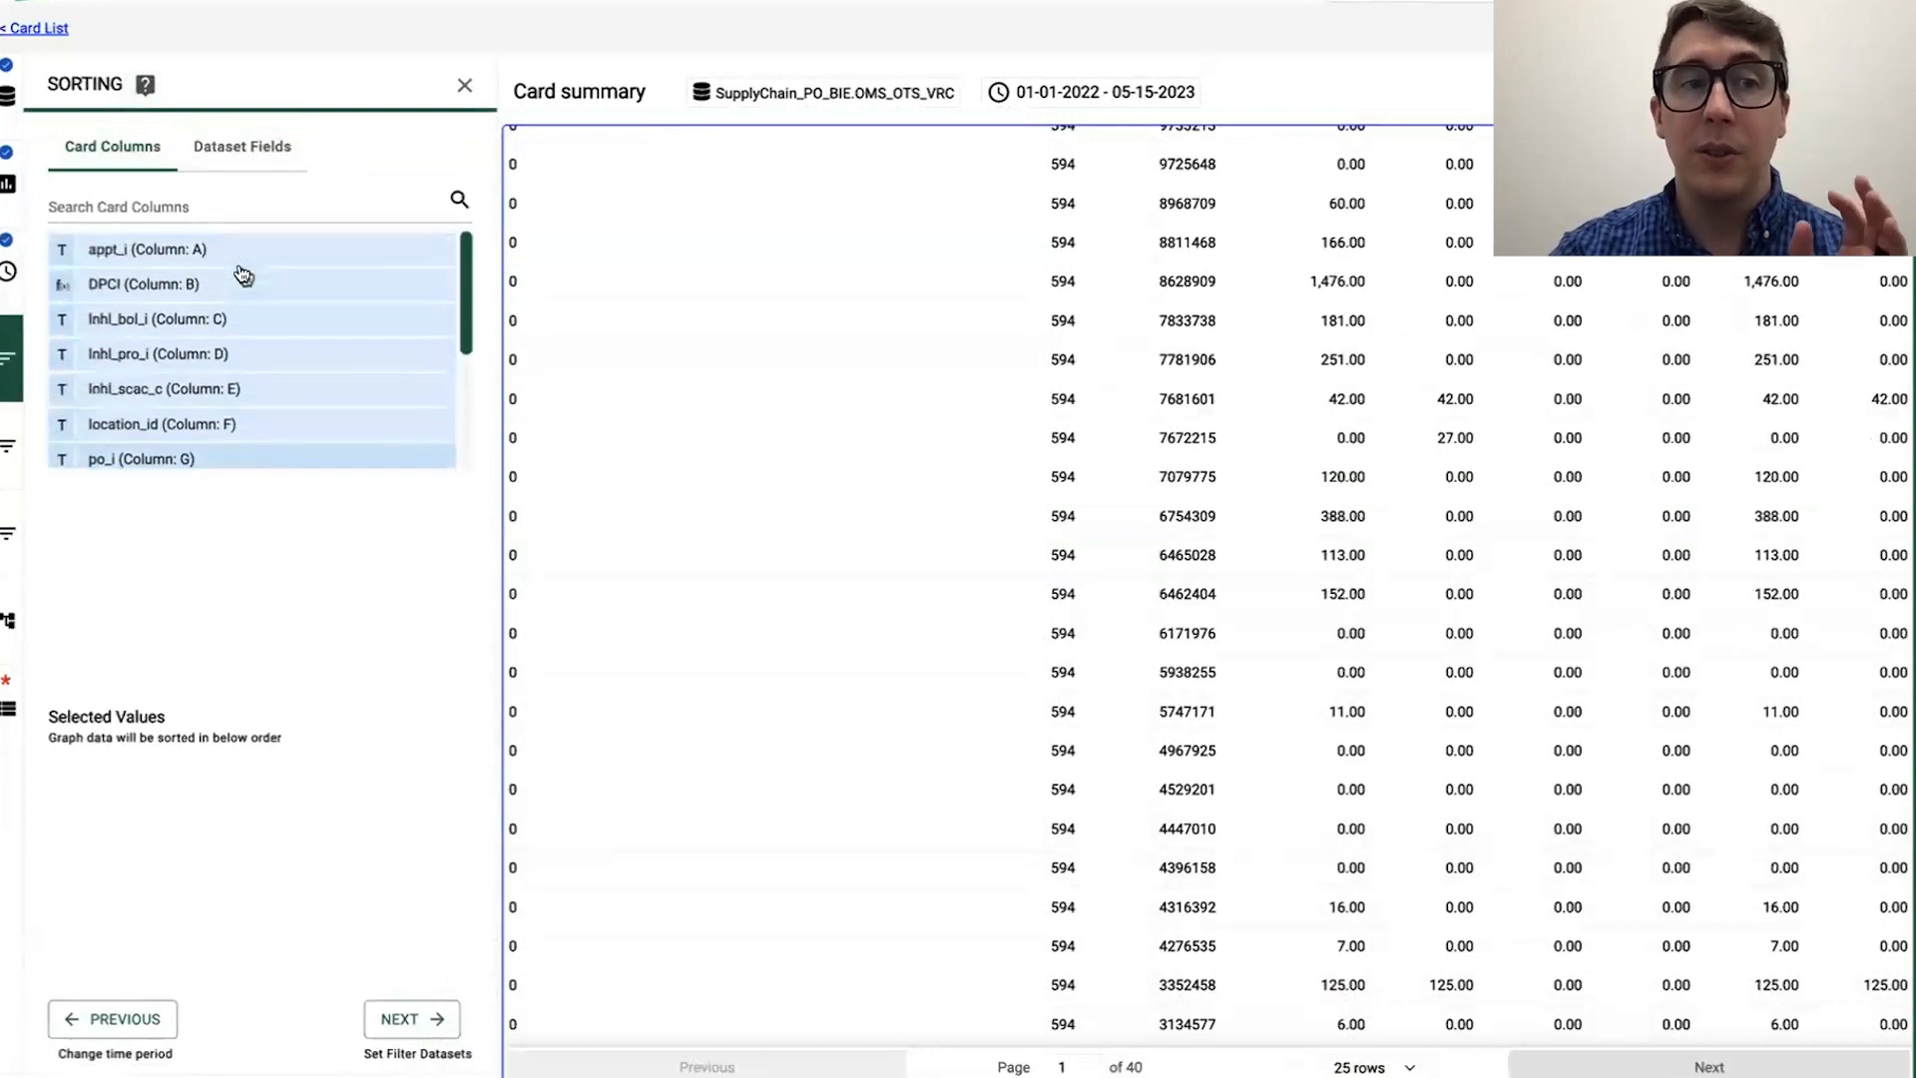
{"action": "scroll", "coordinate": [265, 332], "scroll_direction": "down", "scroll_amount": 4}
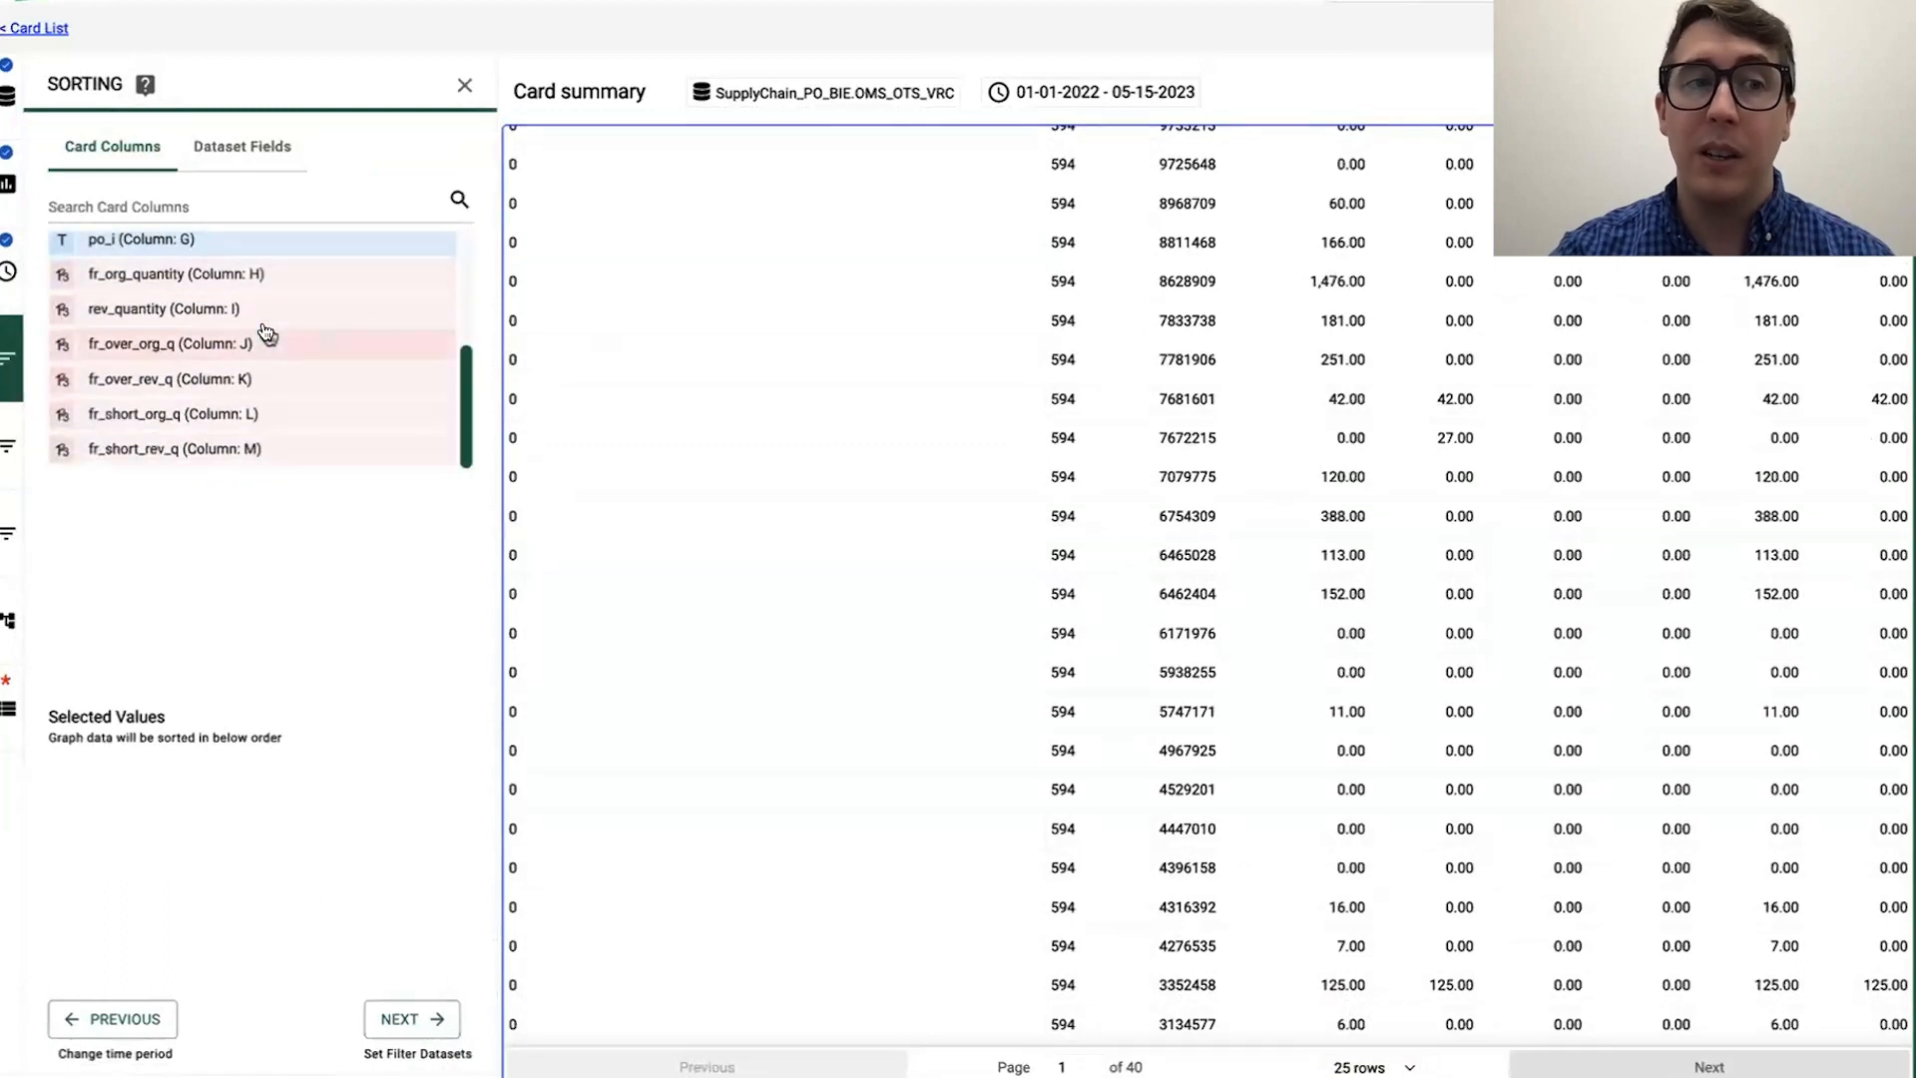
{"action": "scroll", "coordinate": [266, 332], "scroll_direction": "up", "scroll_amount": 4}
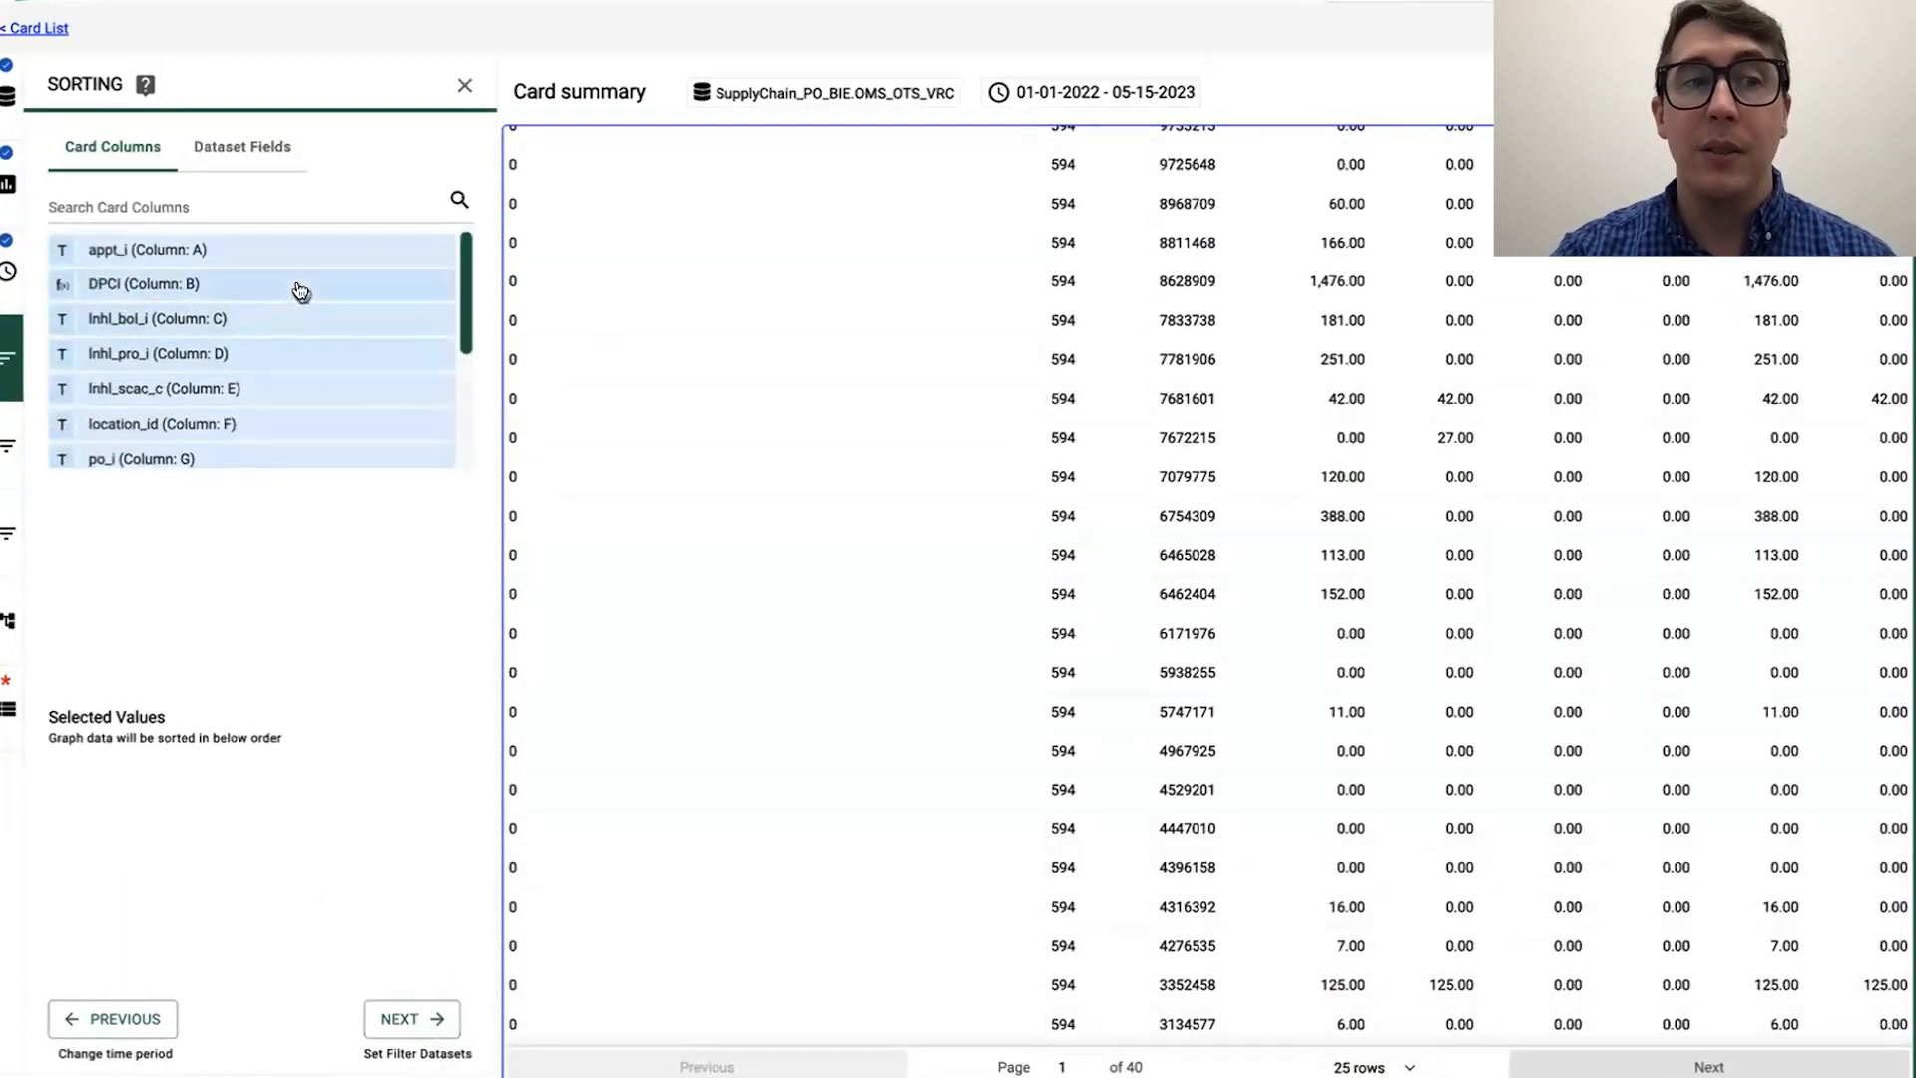
Step: Add a dataset filter on the location_id column with the In condition and value 580, and check the filtered rows
{"action": "left_click", "coordinate": [414, 1020]}
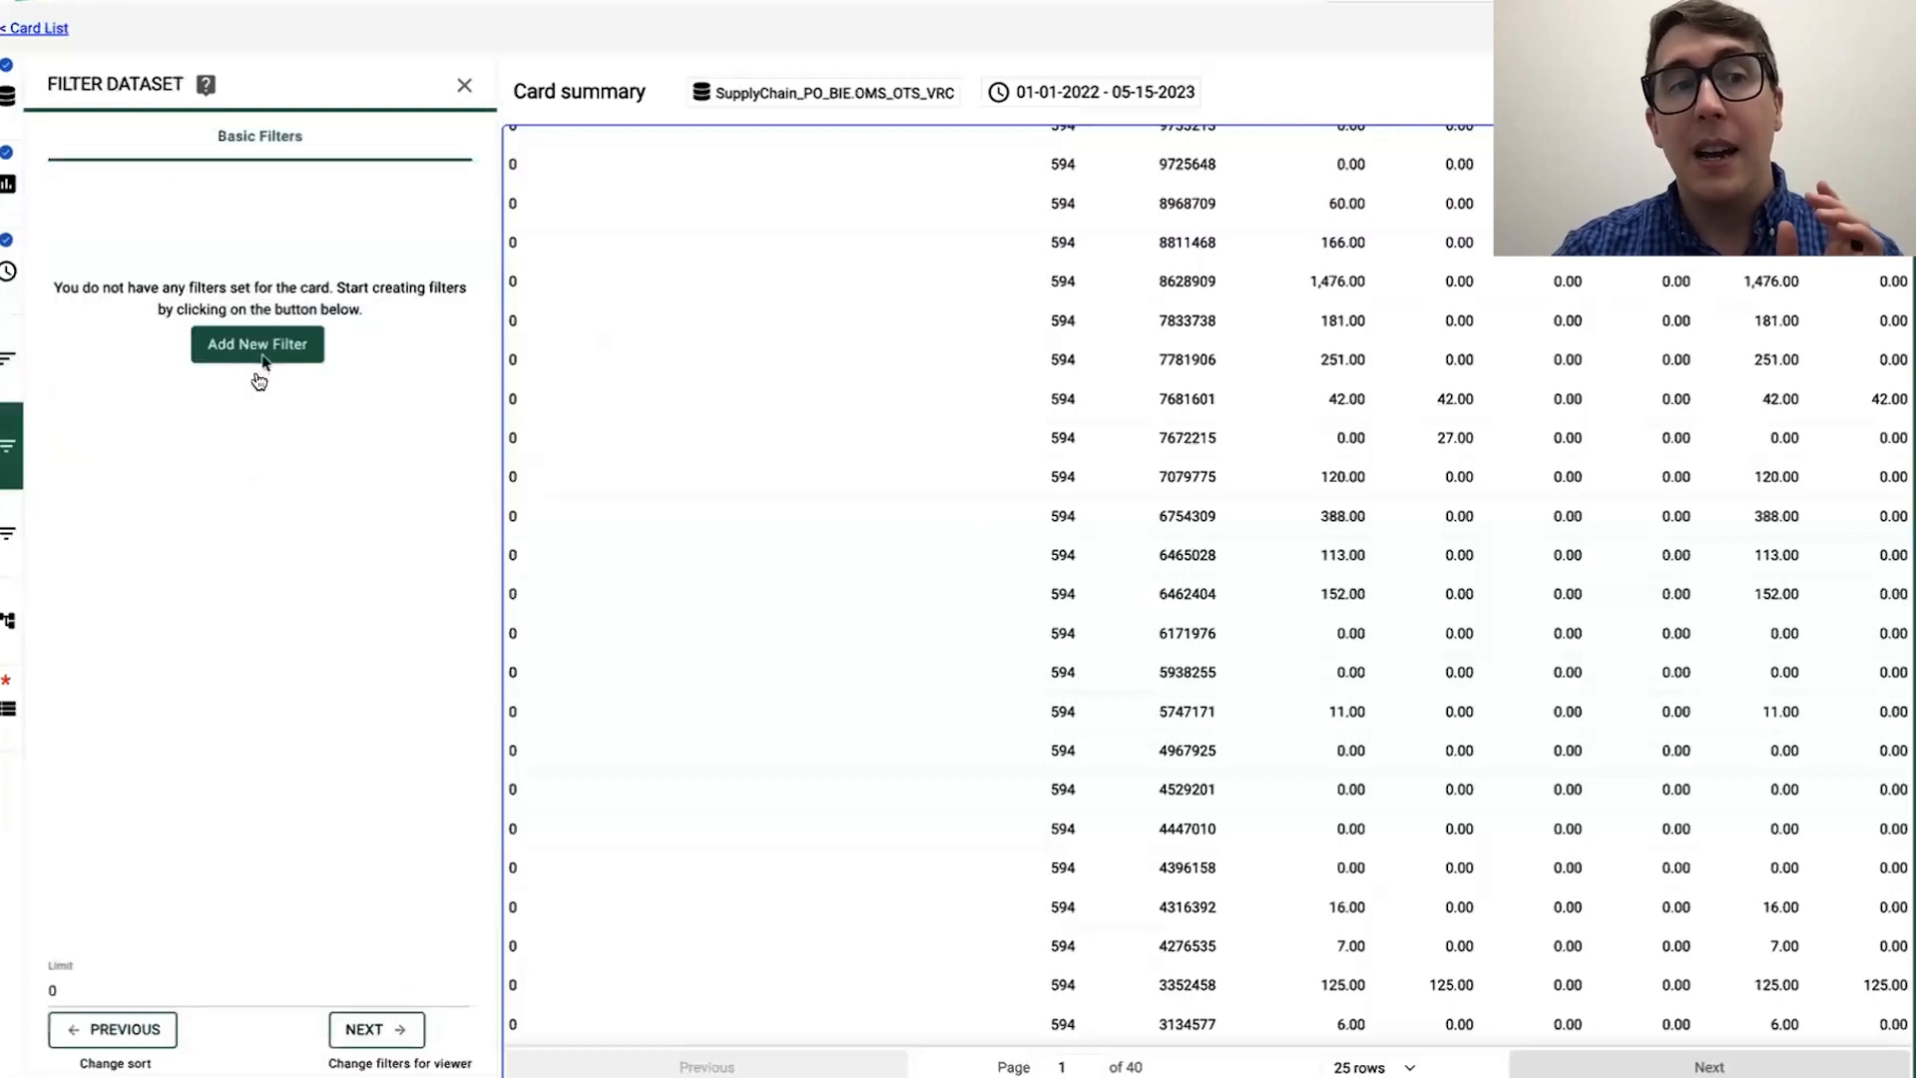
{"action": "left_click", "coordinate": [258, 349]}
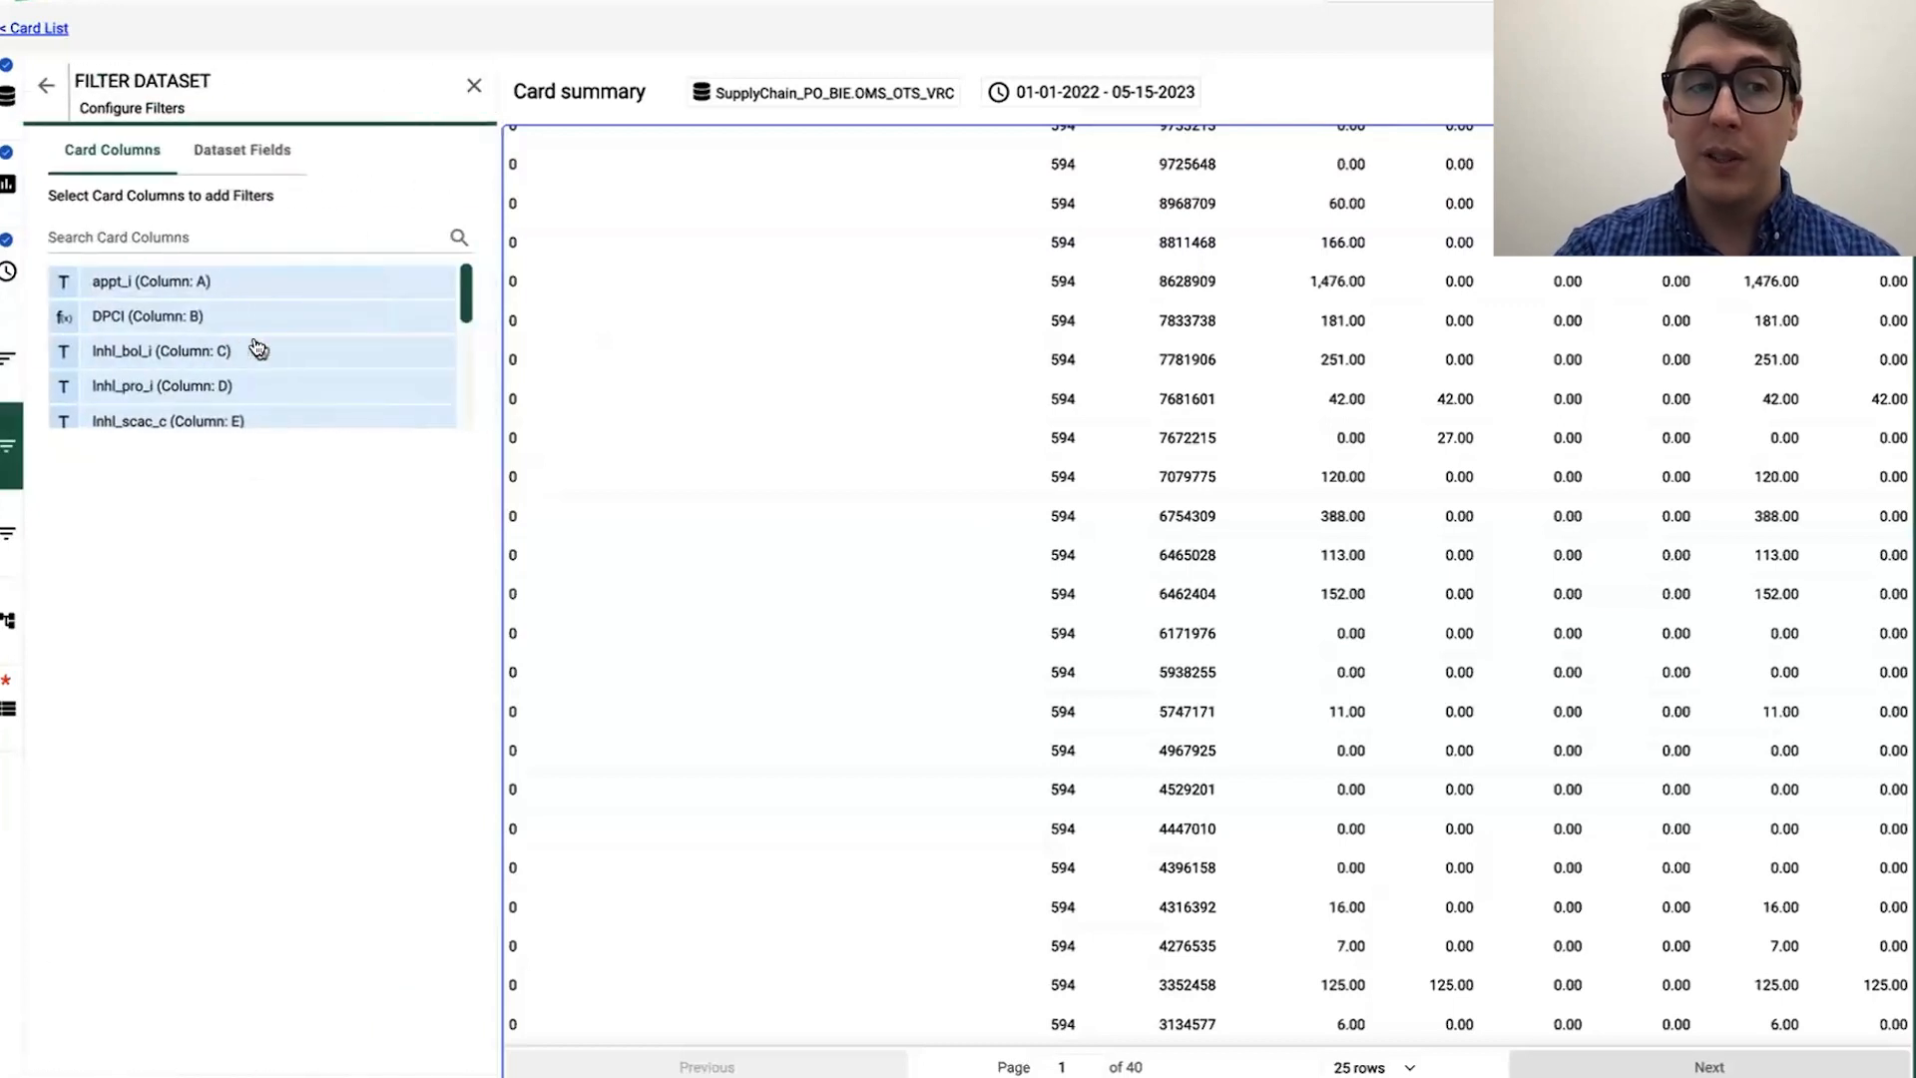
{"action": "scroll", "coordinate": [262, 349], "scroll_direction": "down", "scroll_amount": 3}
{"action": "left_click", "coordinate": [269, 336]}
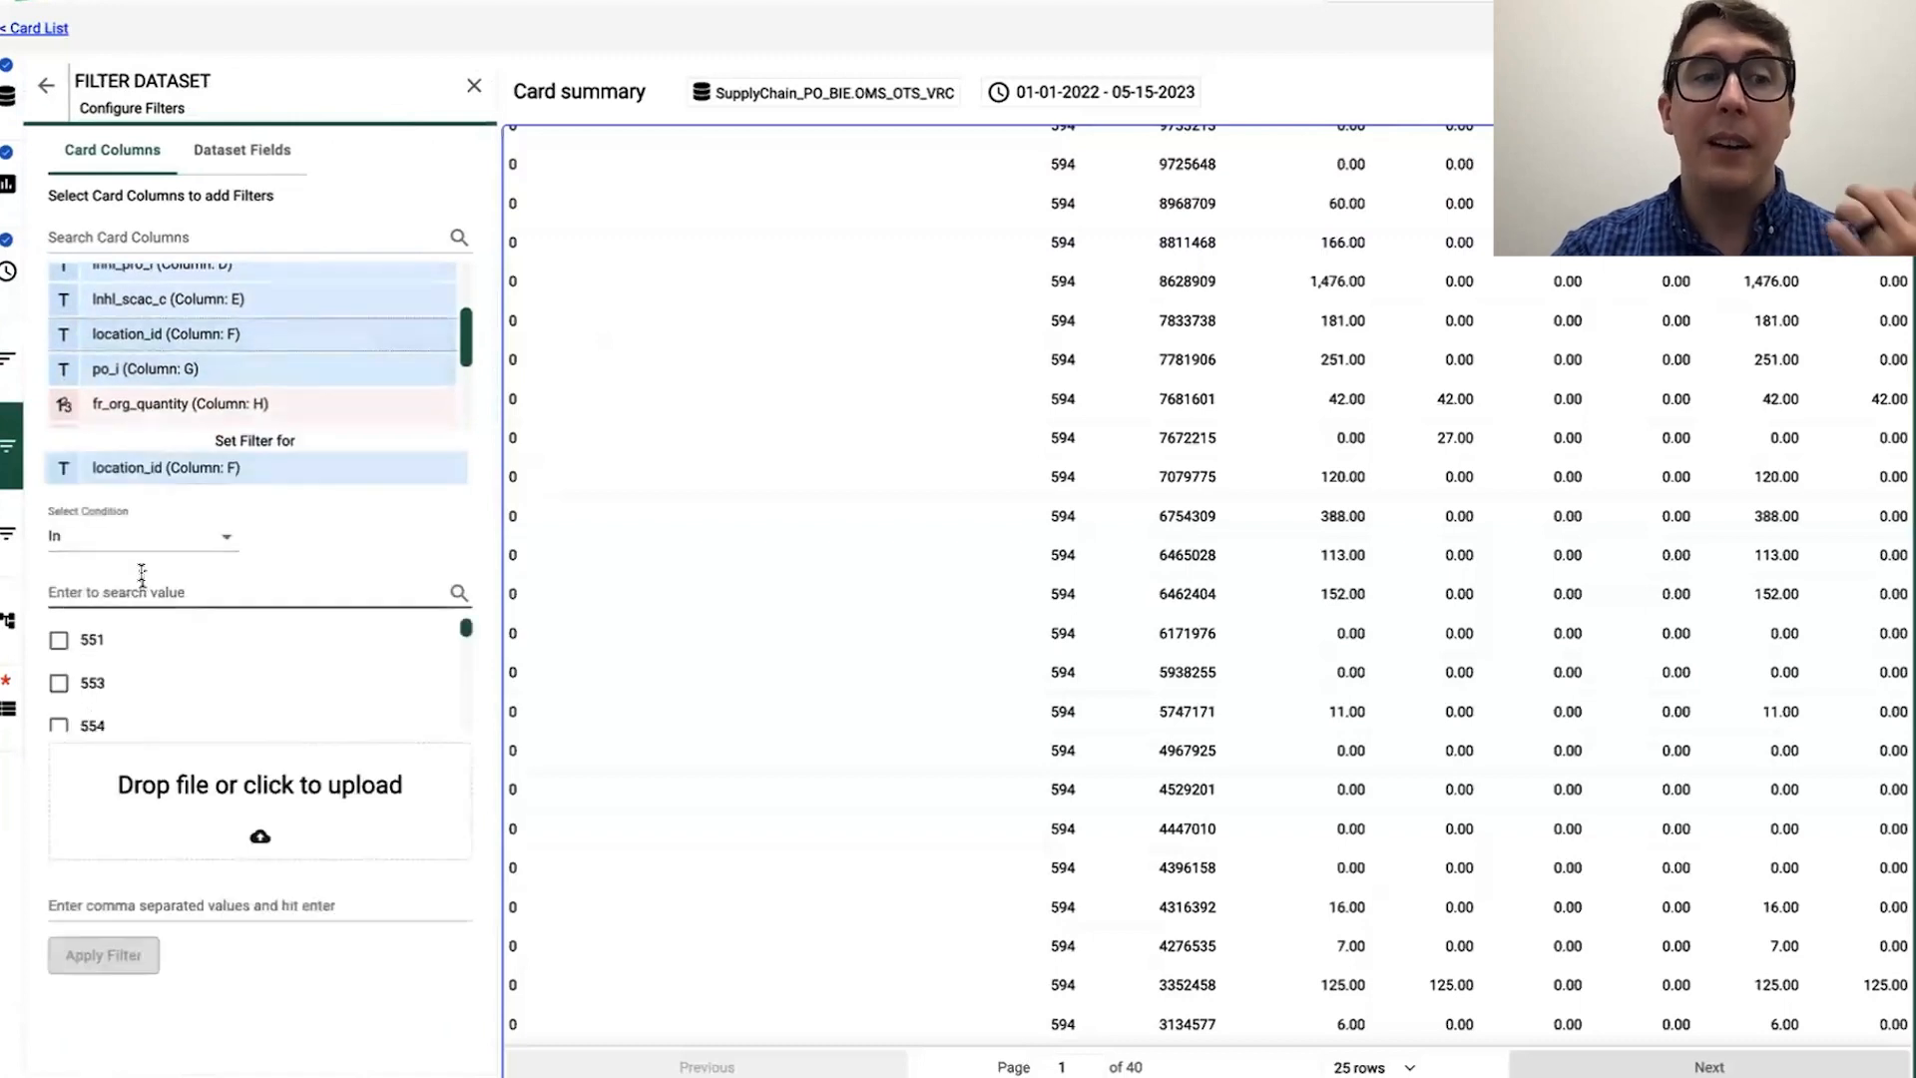
{"action": "left_click", "coordinate": [160, 589]}
{"action": "scroll", "coordinate": [213, 666], "scroll_direction": "down", "scroll_amount": 3}
{"action": "scroll", "coordinate": [213, 667], "scroll_direction": "down", "scroll_amount": 5}
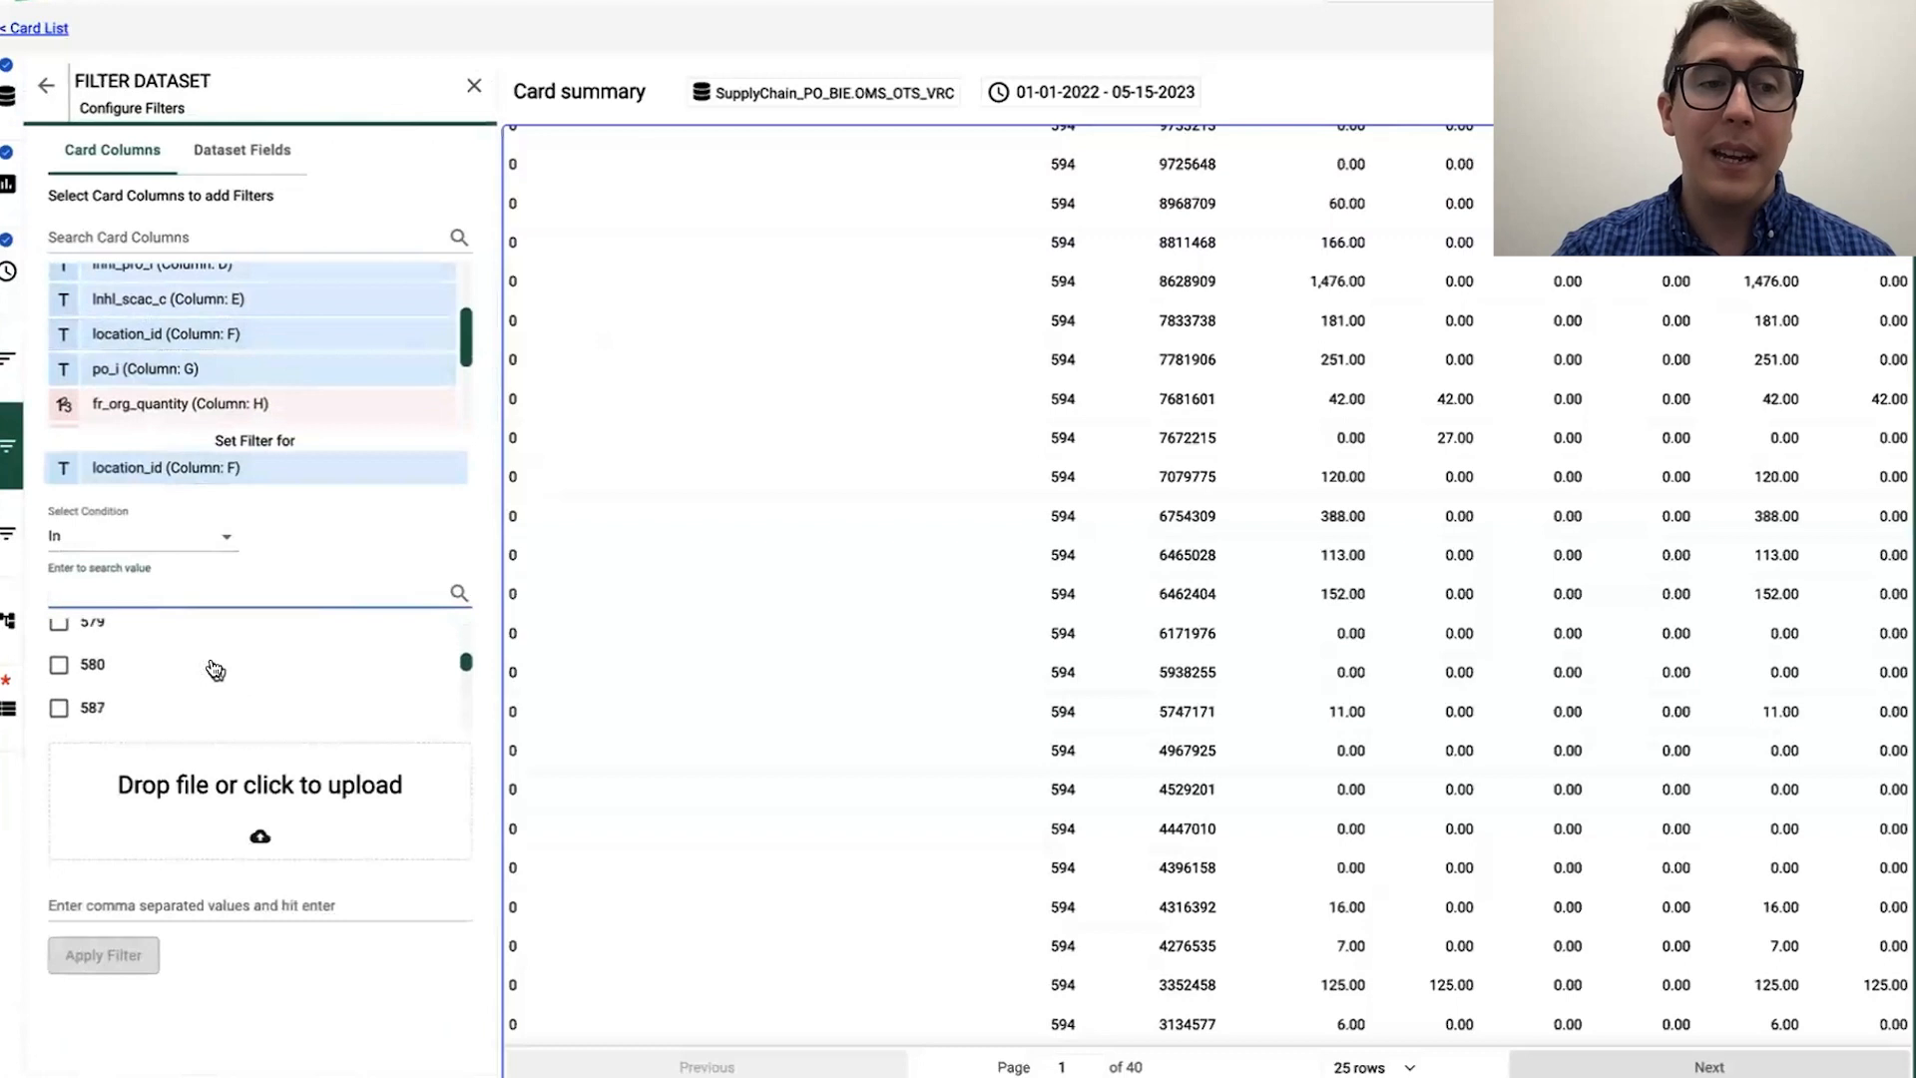
{"action": "left_click", "coordinate": [59, 655]}
{"action": "left_click", "coordinate": [106, 994]}
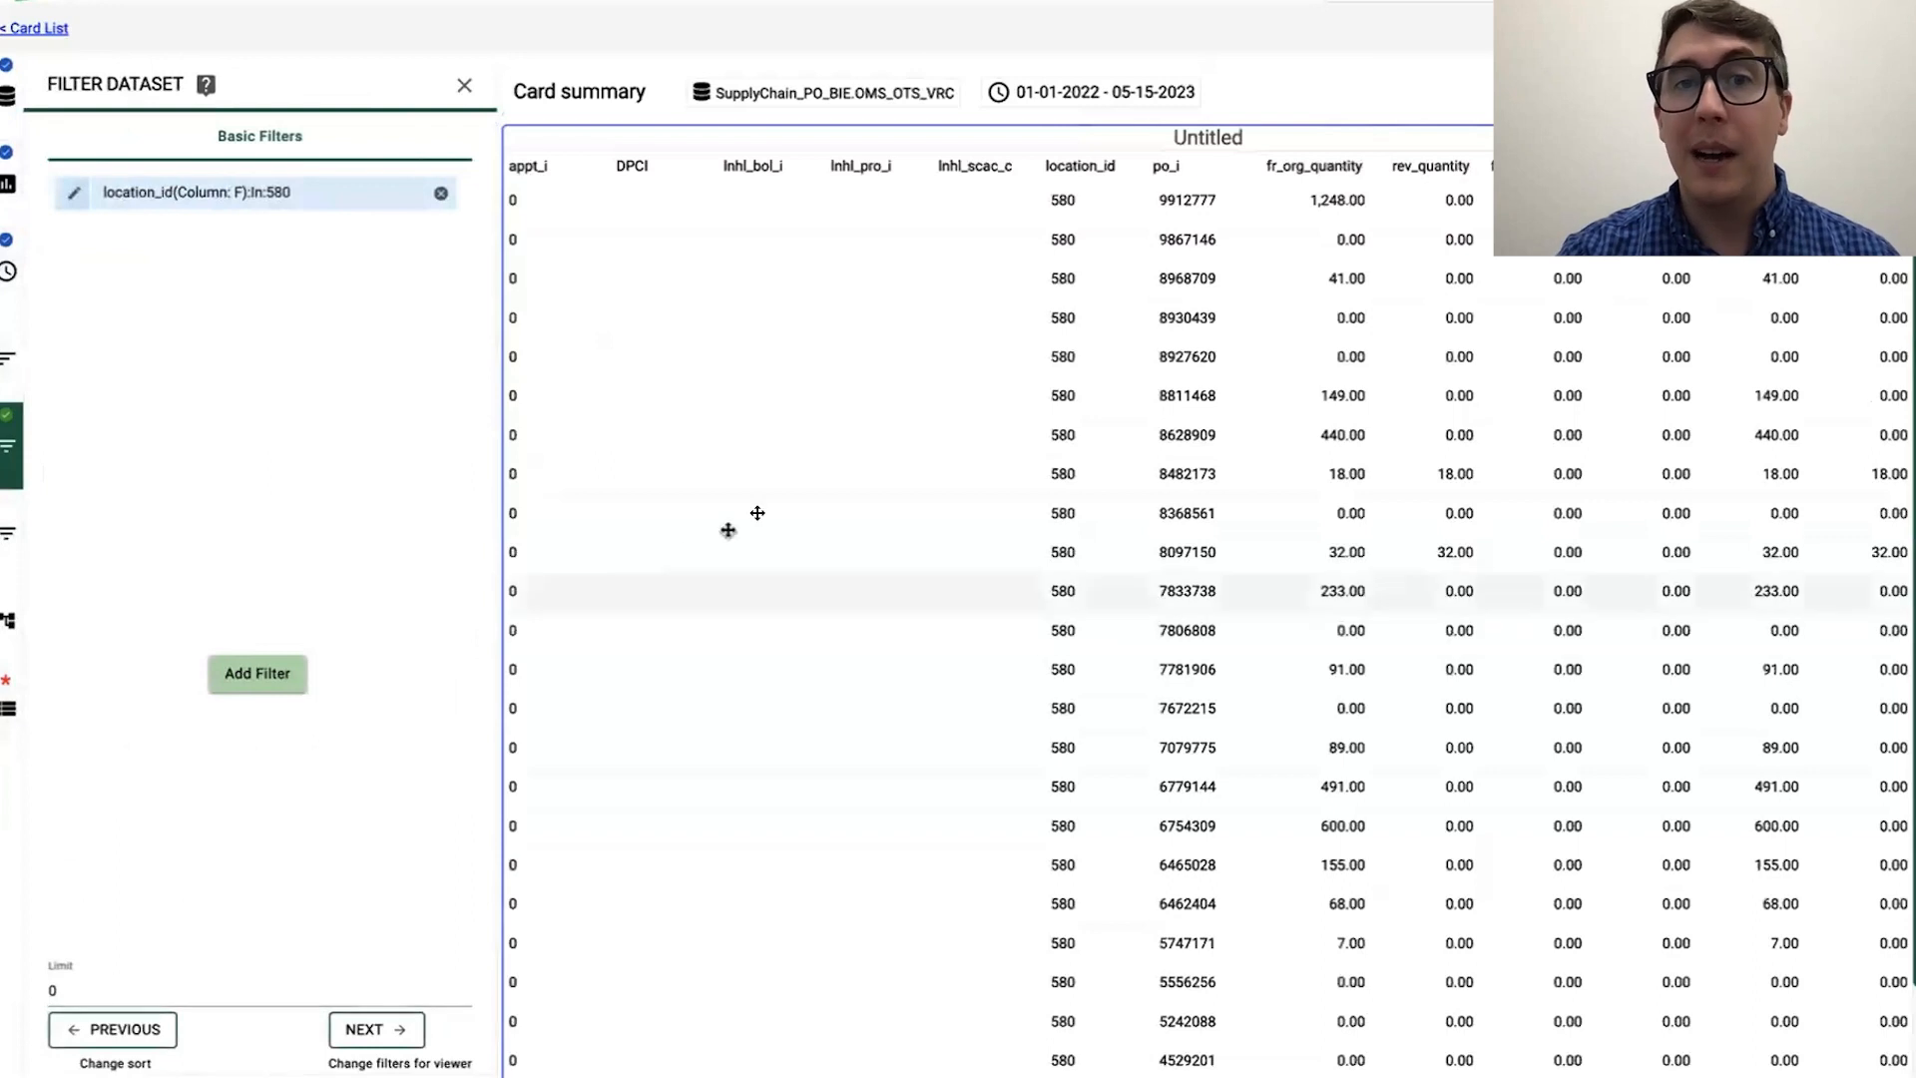
{"action": "scroll", "coordinate": [1102, 369], "scroll_direction": "down", "scroll_amount": 2}
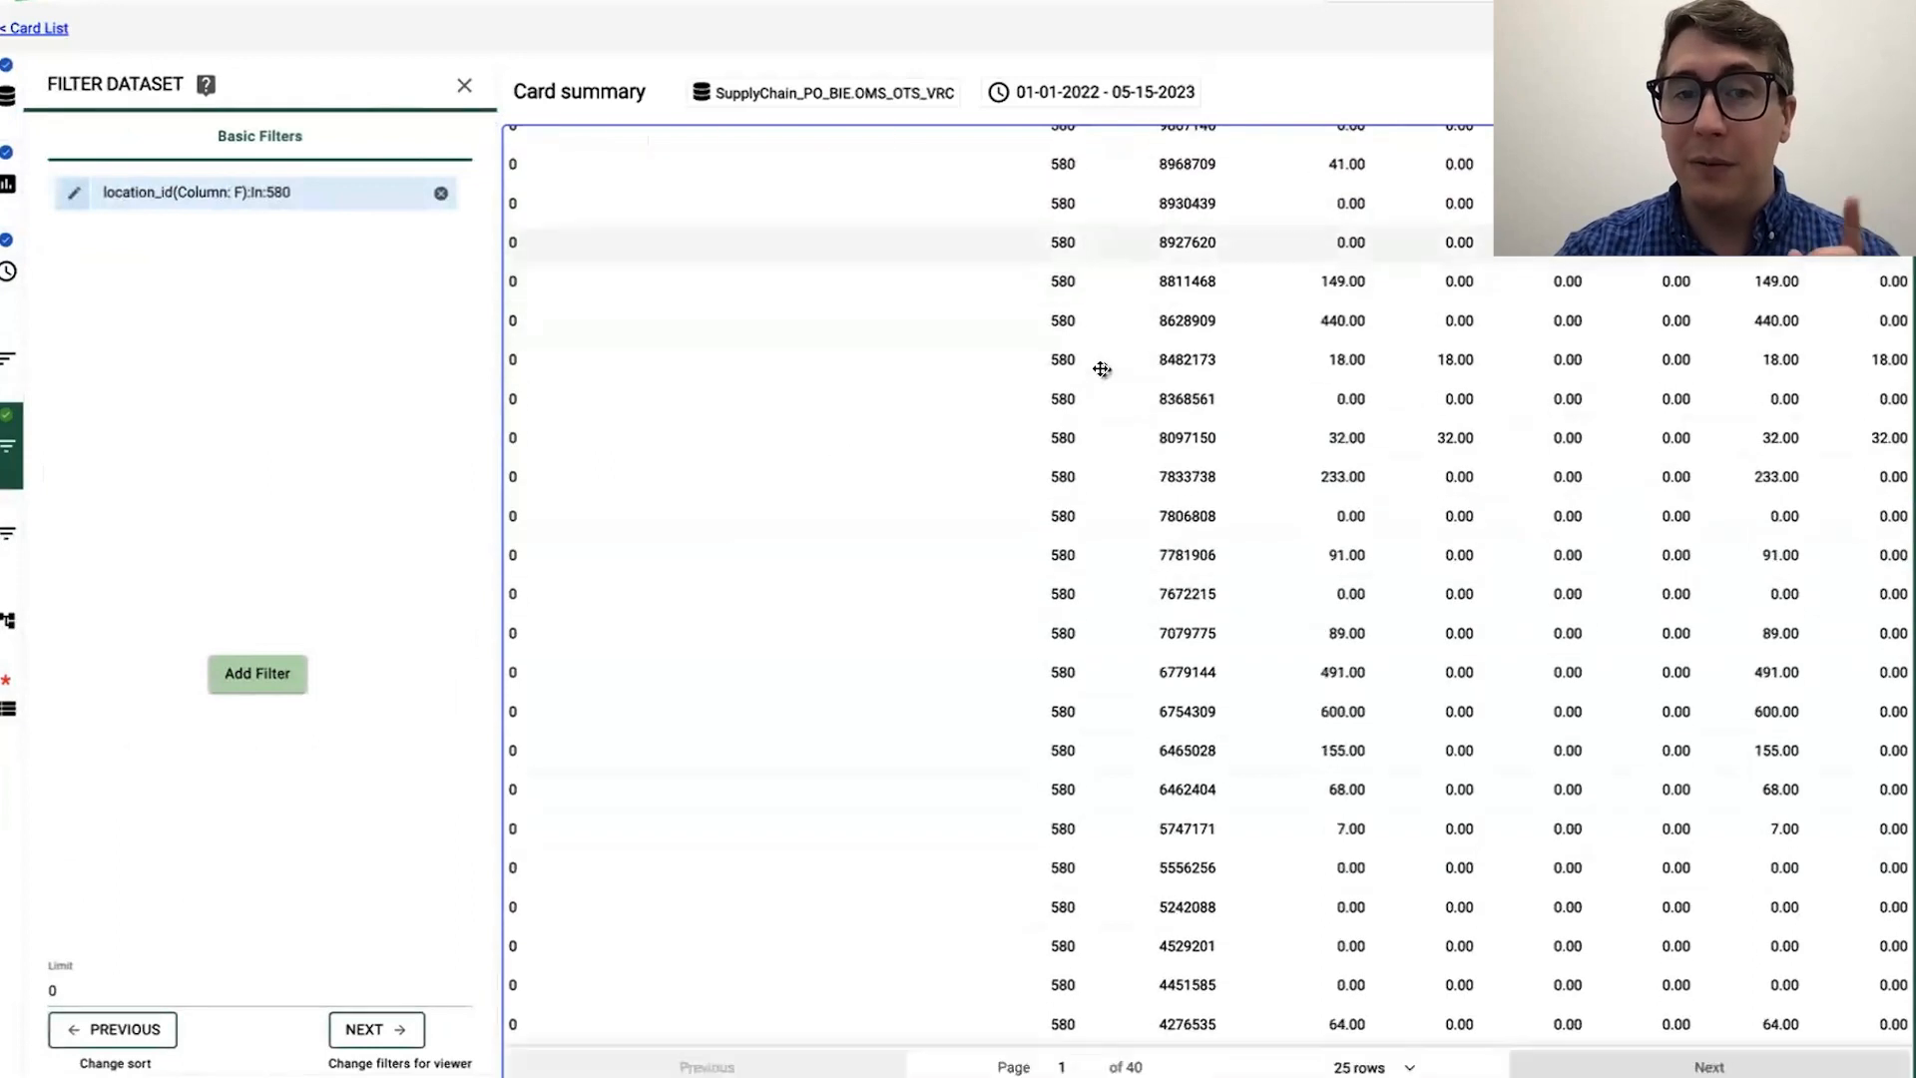
{"action": "scroll", "coordinate": [1102, 369], "scroll_direction": "up", "scroll_amount": 2}
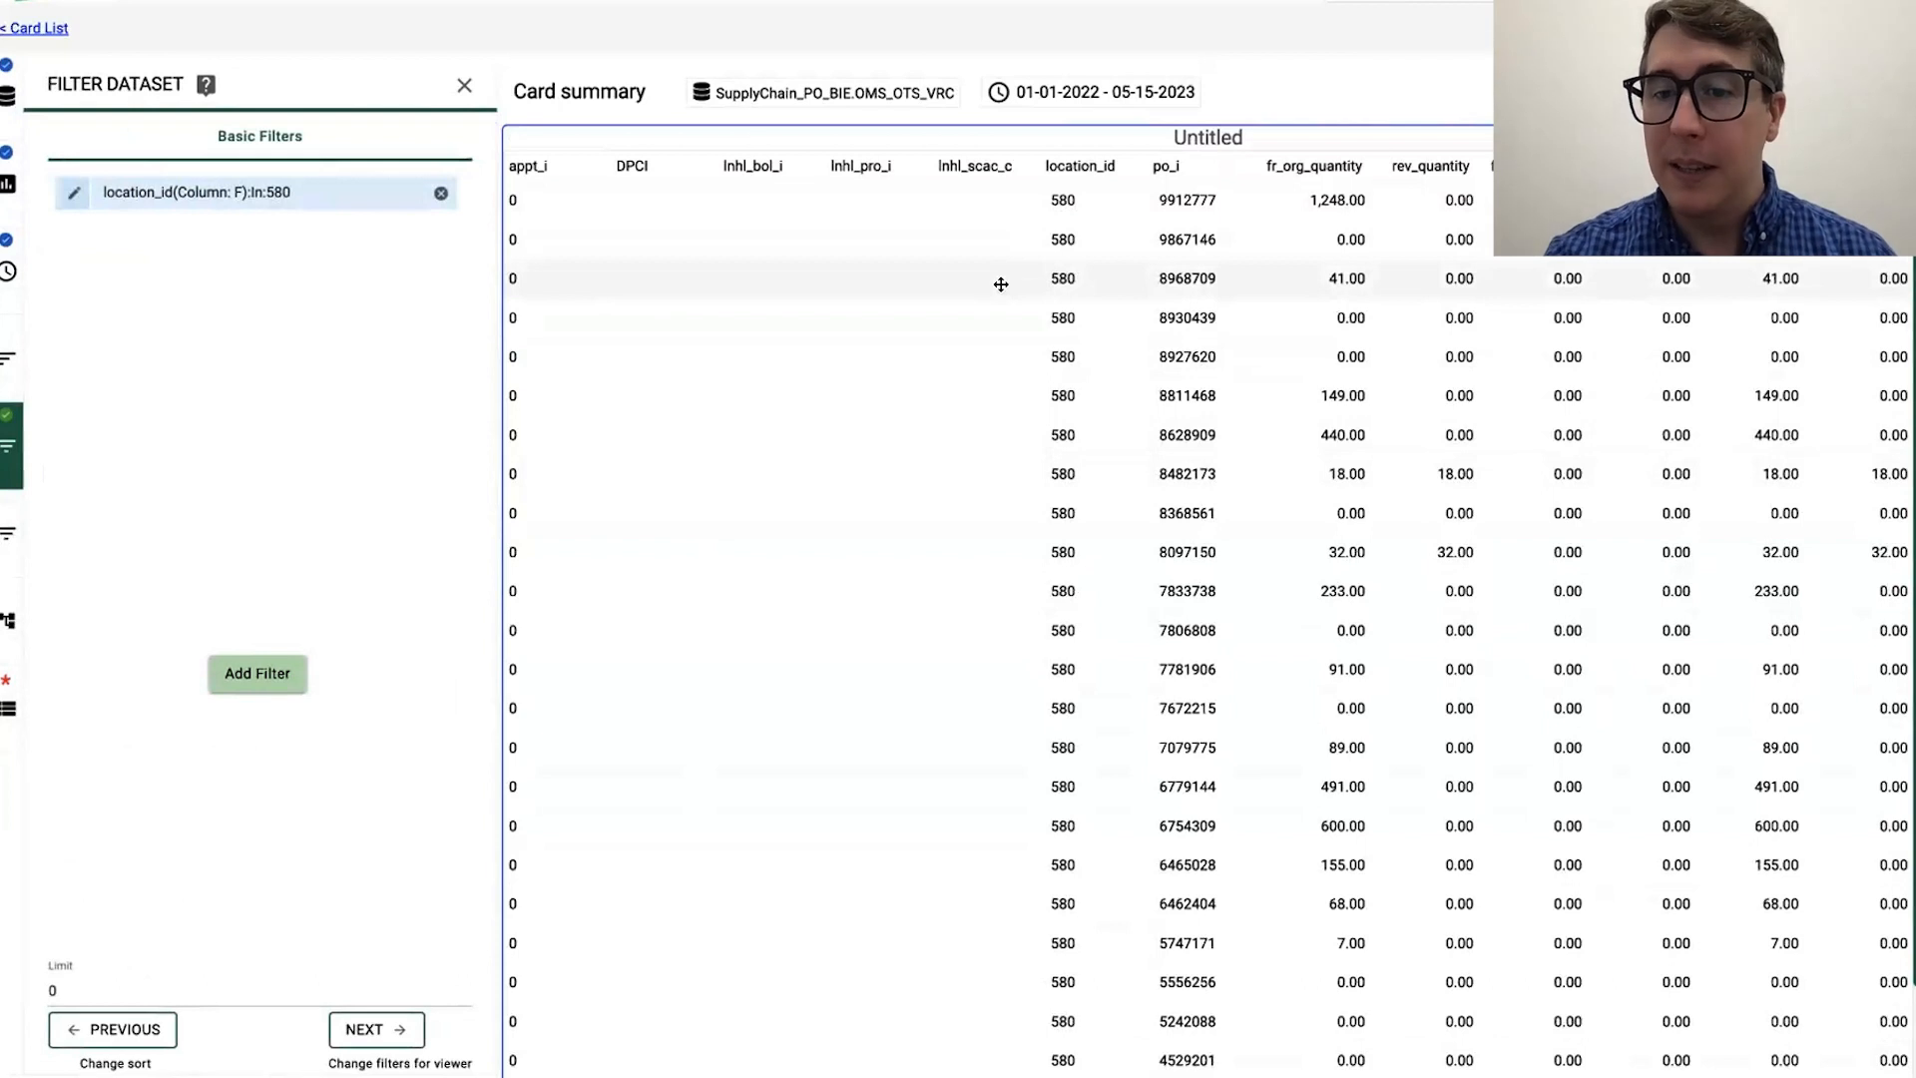
Step: Pass over the viewer filter and drill-through settings without changes and go on to the card details
{"action": "left_click", "coordinate": [349, 1033]}
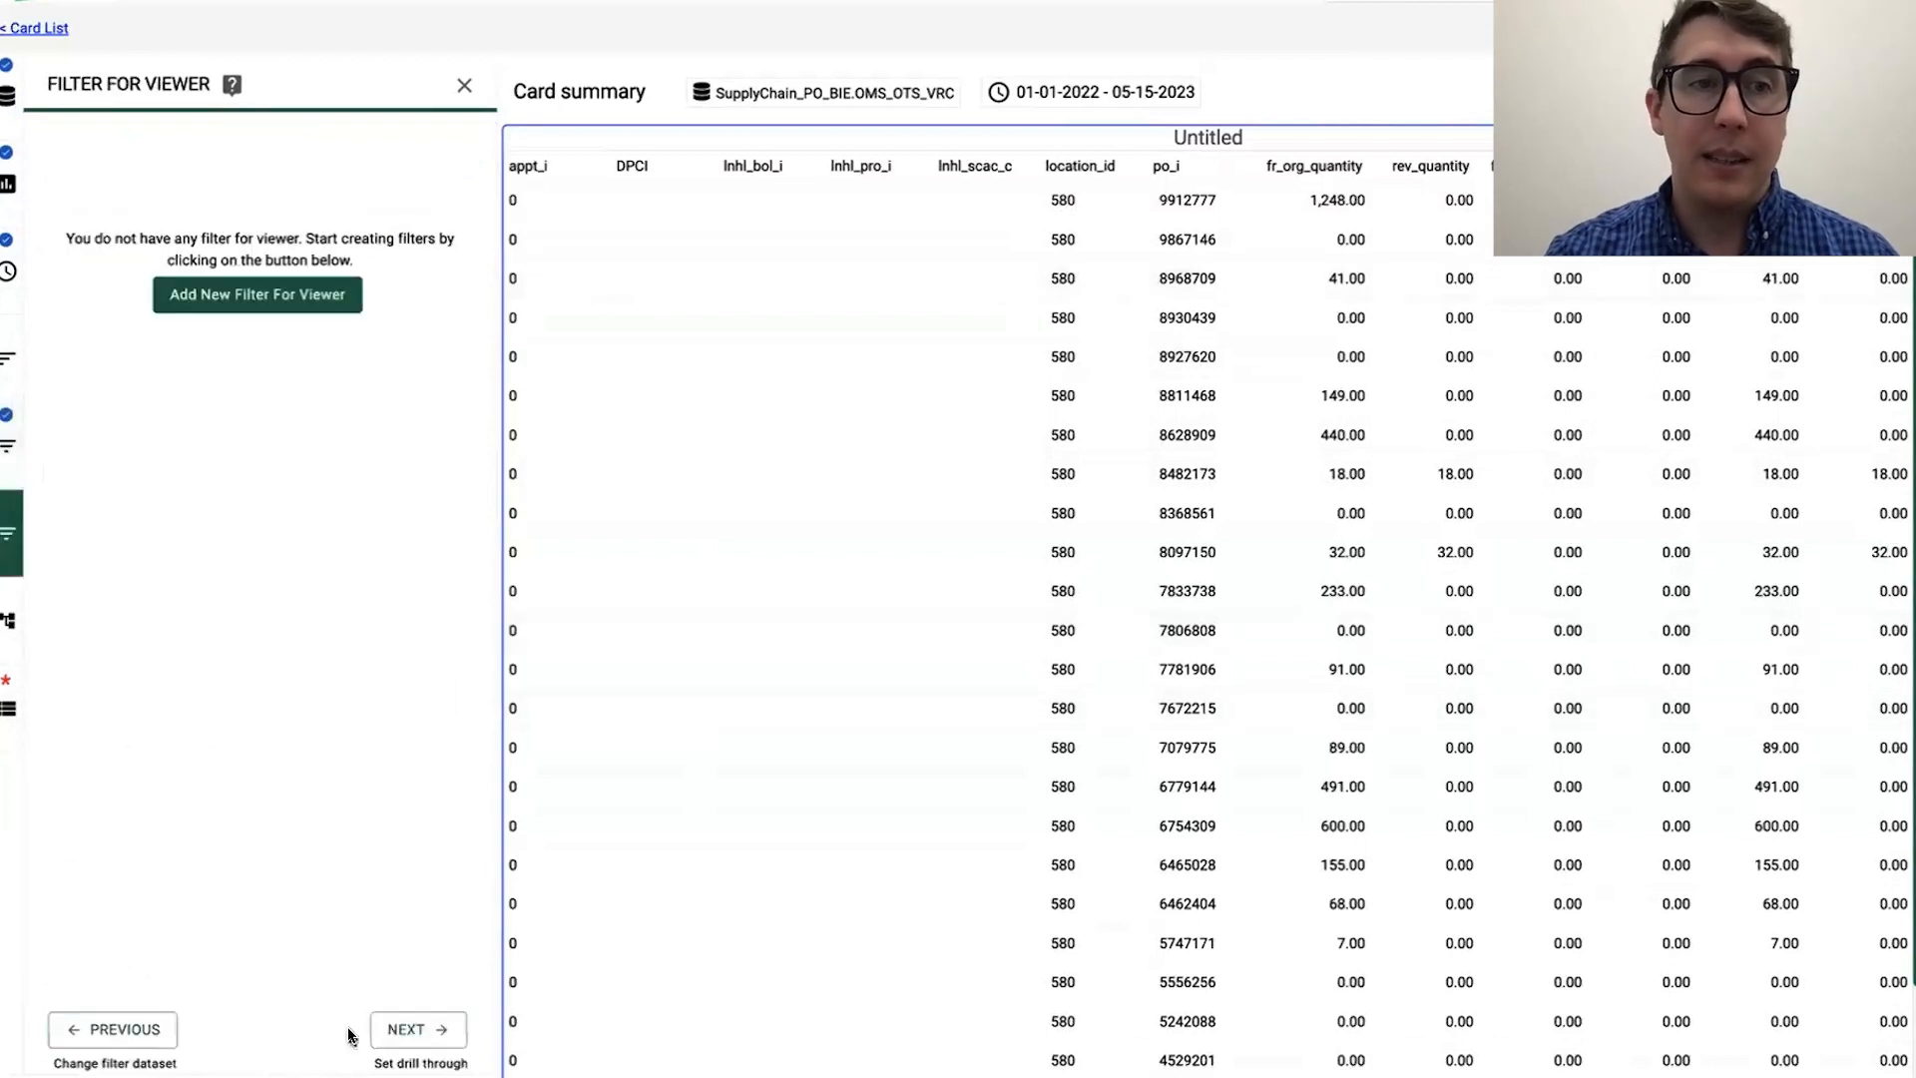
{"action": "left_click", "coordinate": [427, 1039]}
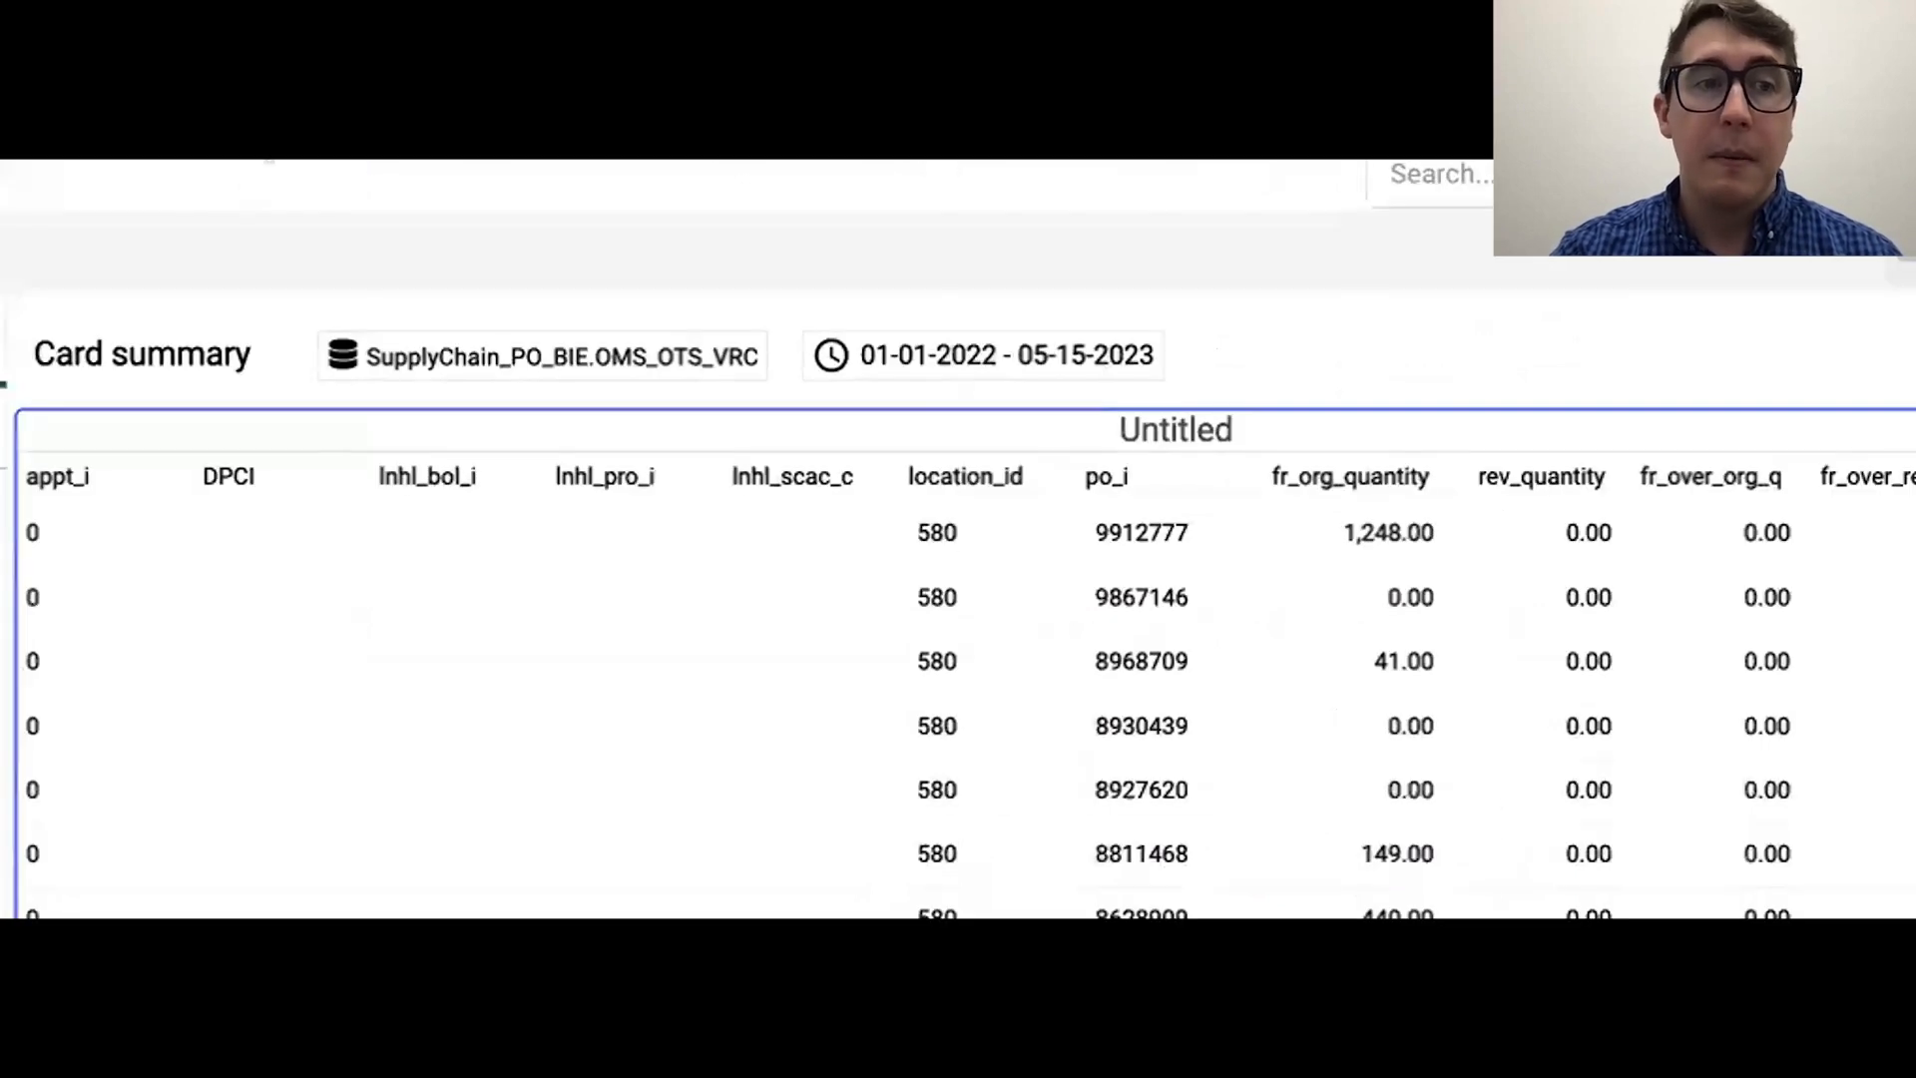
{"action": "left_click", "coordinate": [149, 514]}
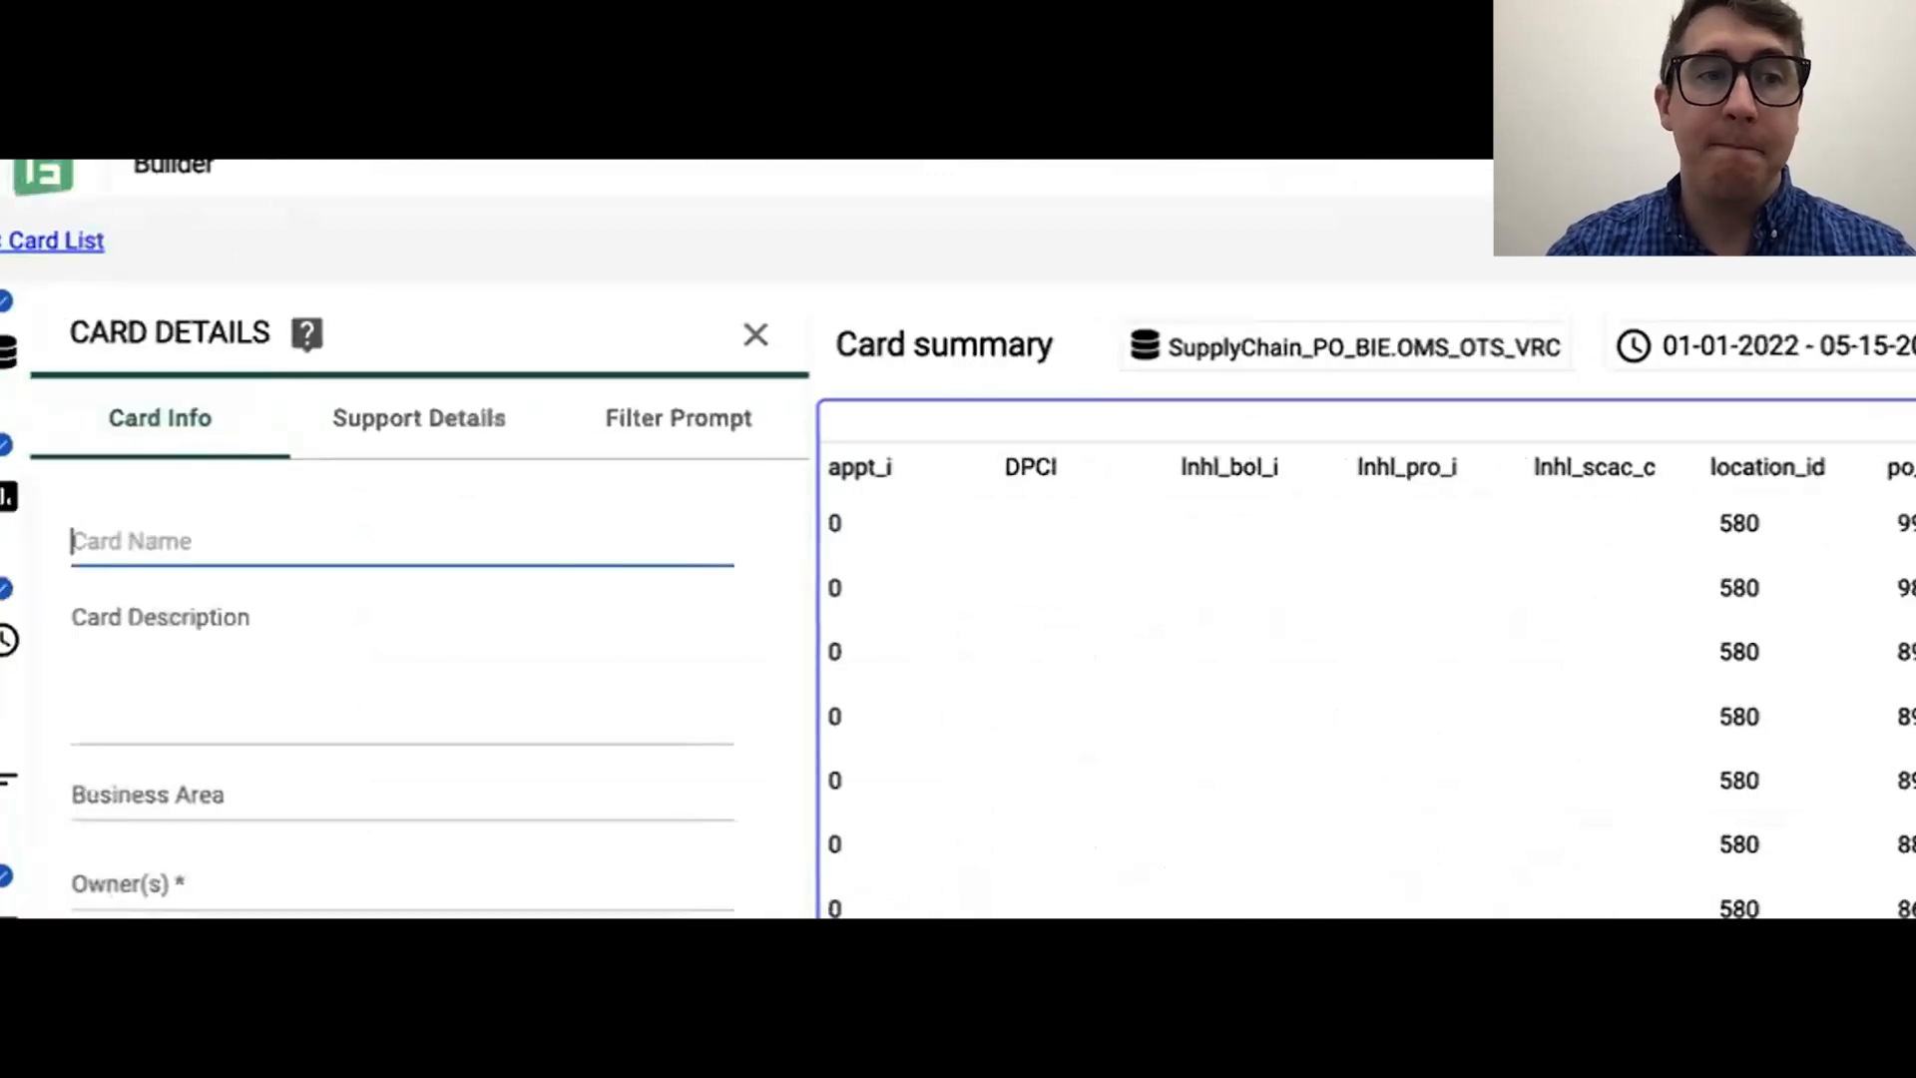
{"action": "left_click", "coordinate": [242, 882]}
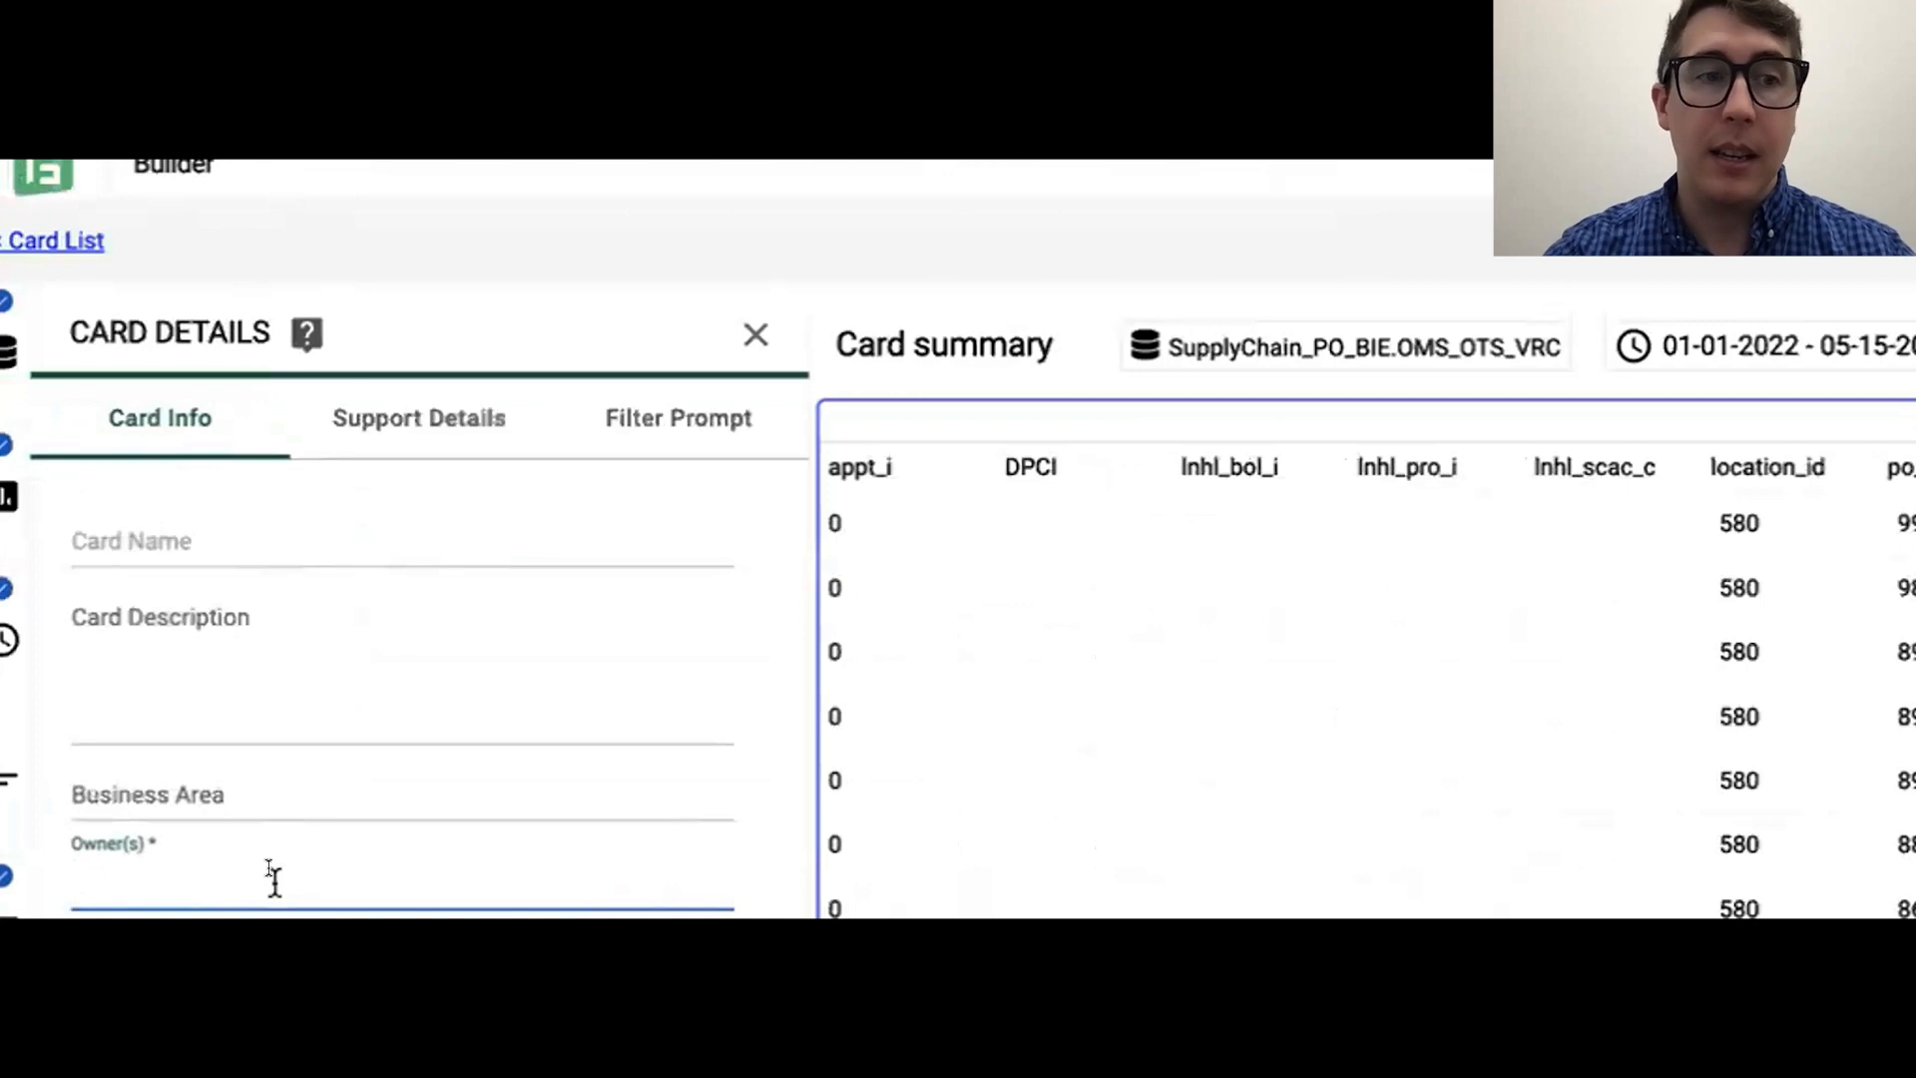
Step: Name the card PO over-short check
{"action": "left_click", "coordinate": [287, 544]}
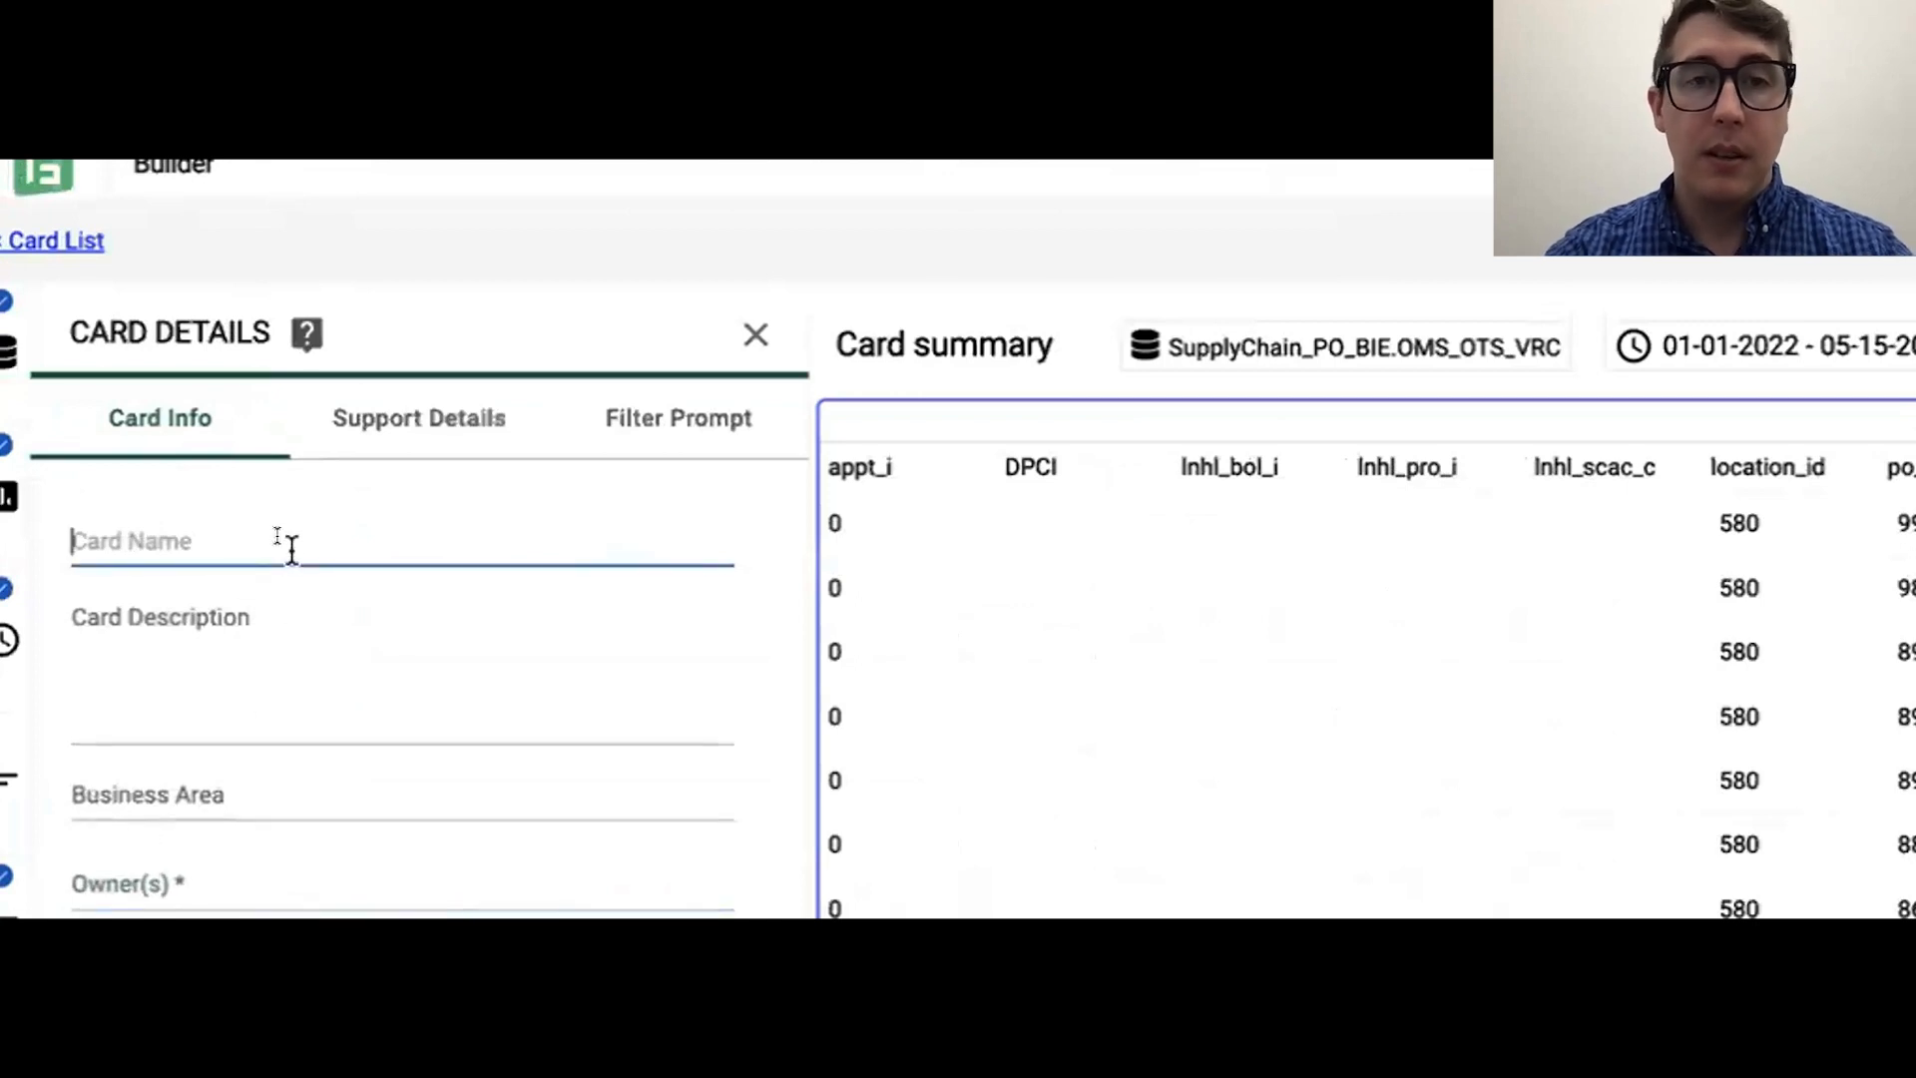
{"action": "type", "text": "PO "}
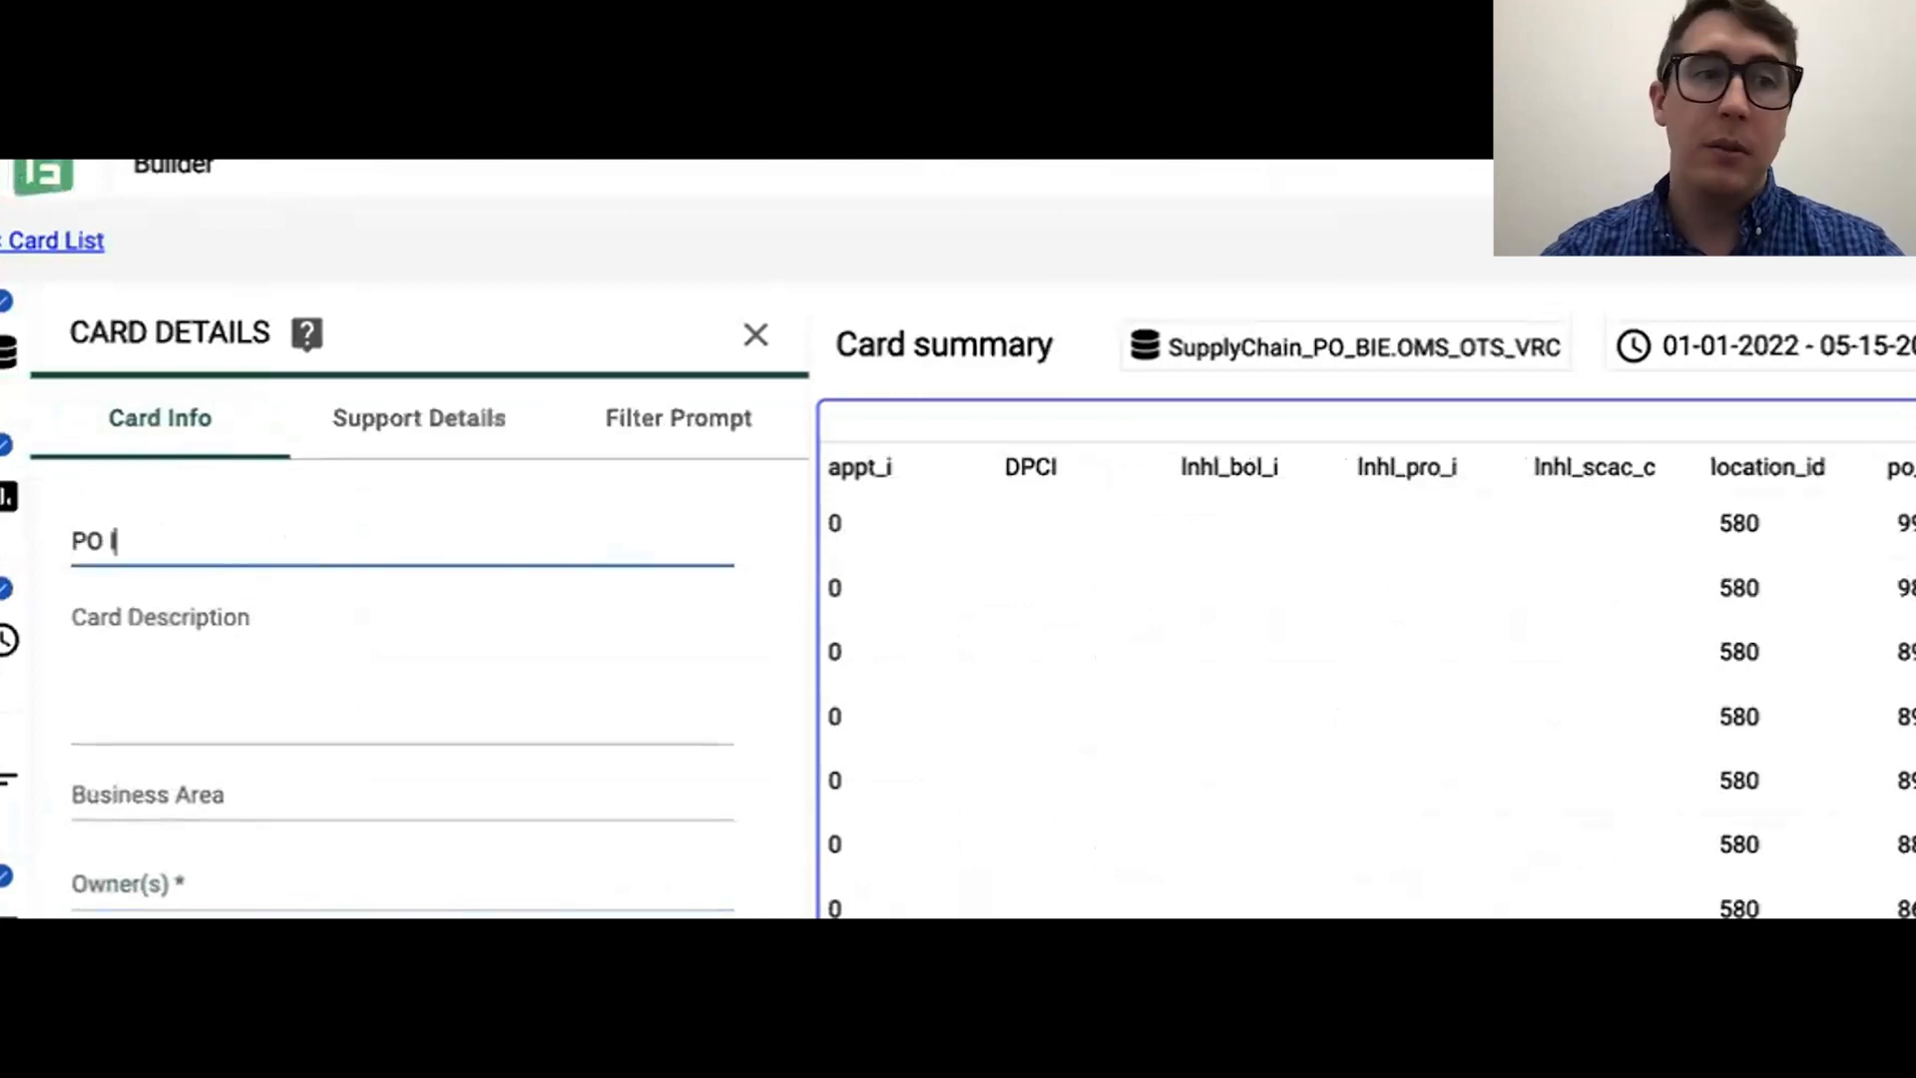
{"action": "type", "text": "over/short check"}
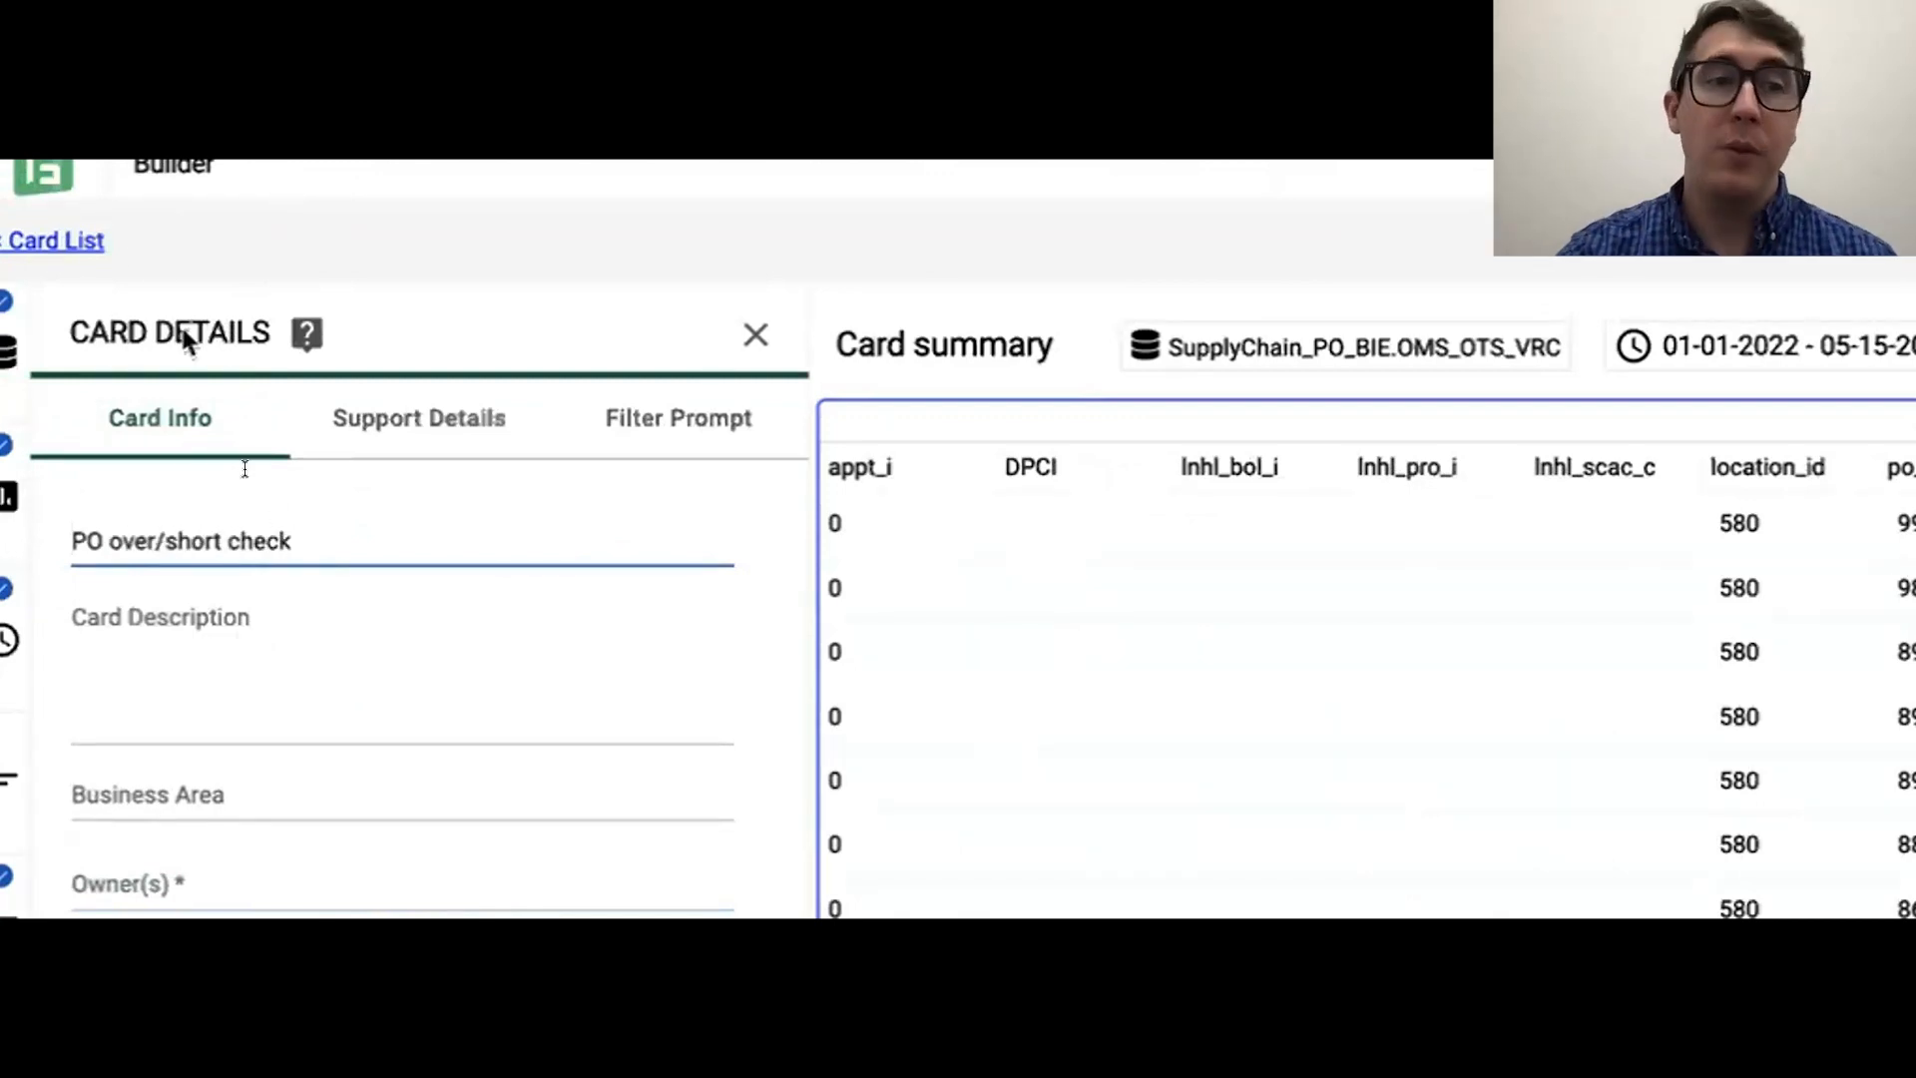
{"action": "key", "text": "Right"}
{"action": "key", "text": "Right"}
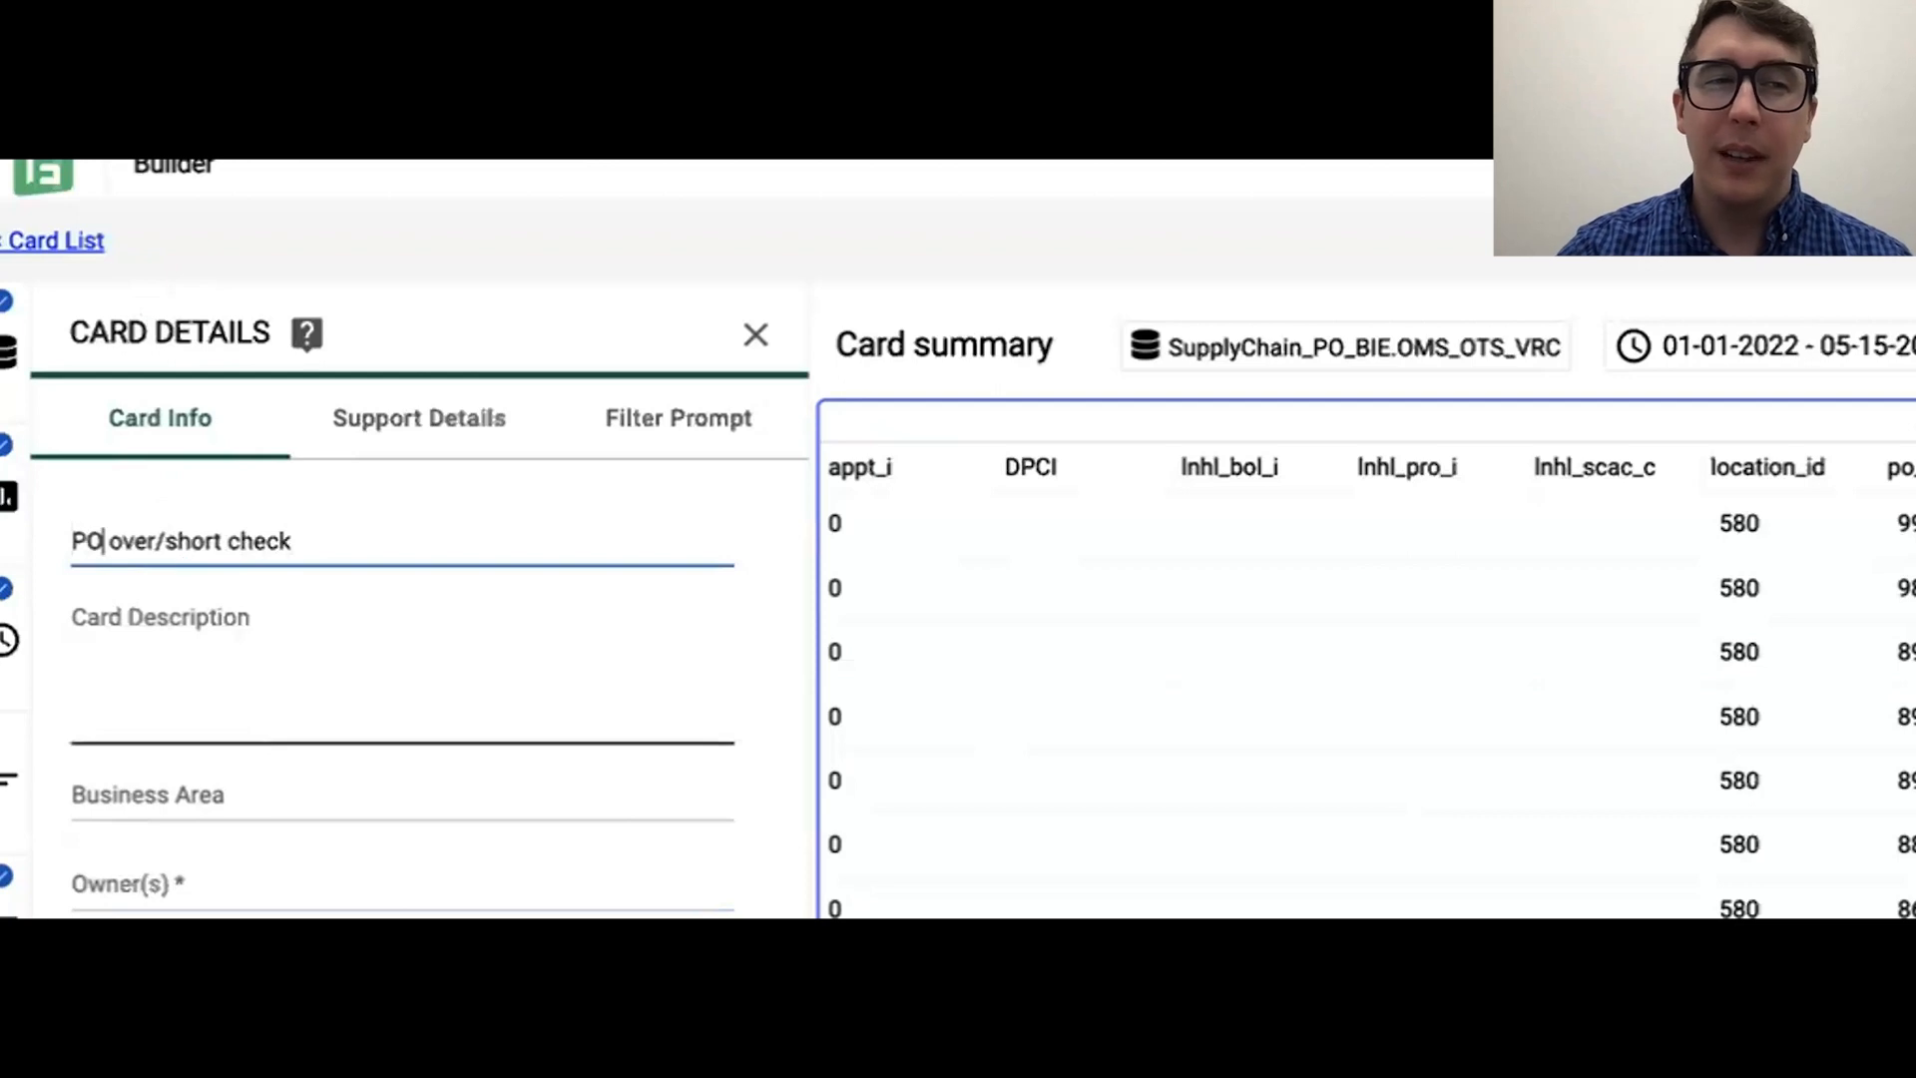
{"action": "key", "text": "Right"}
{"action": "key", "text": "Right"}
{"action": "key", "text": "Right"}
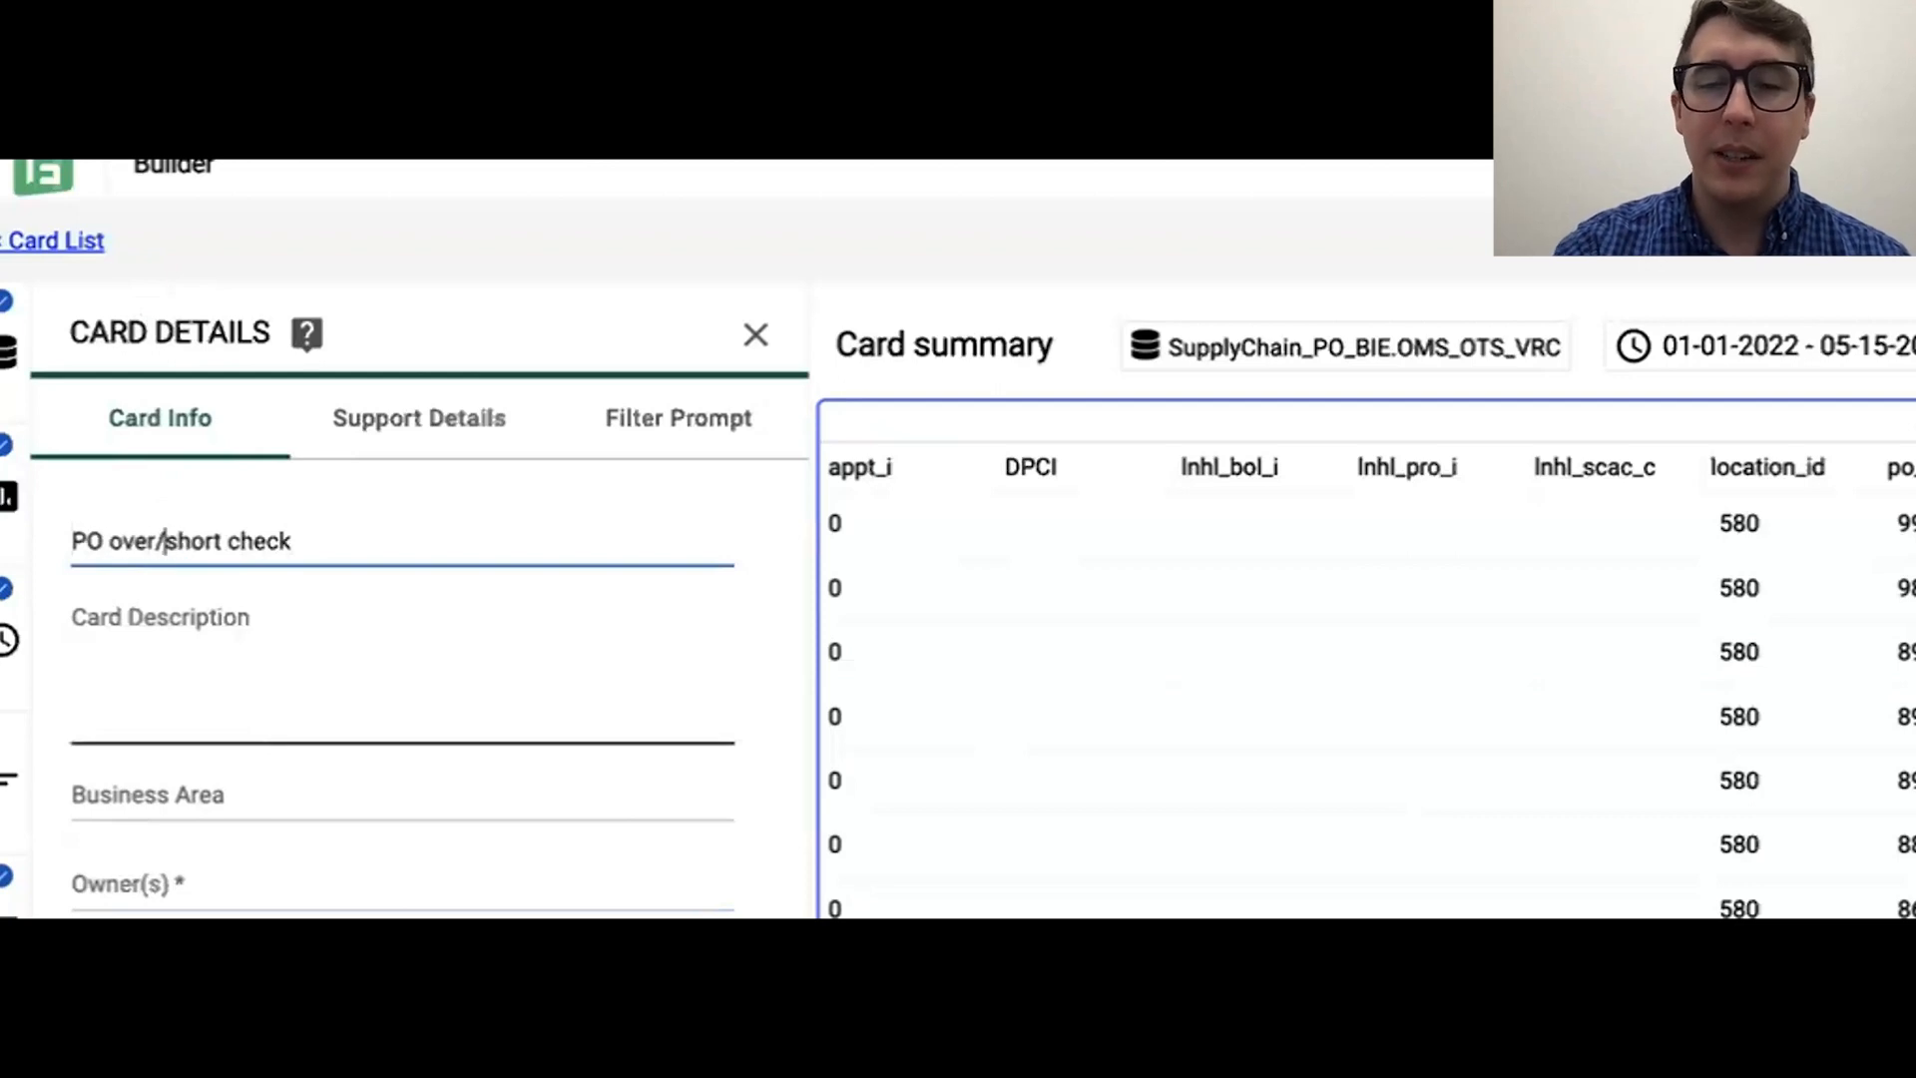
{"action": "key", "text": "BackSpace"}
{"action": "type", "text": "-"}
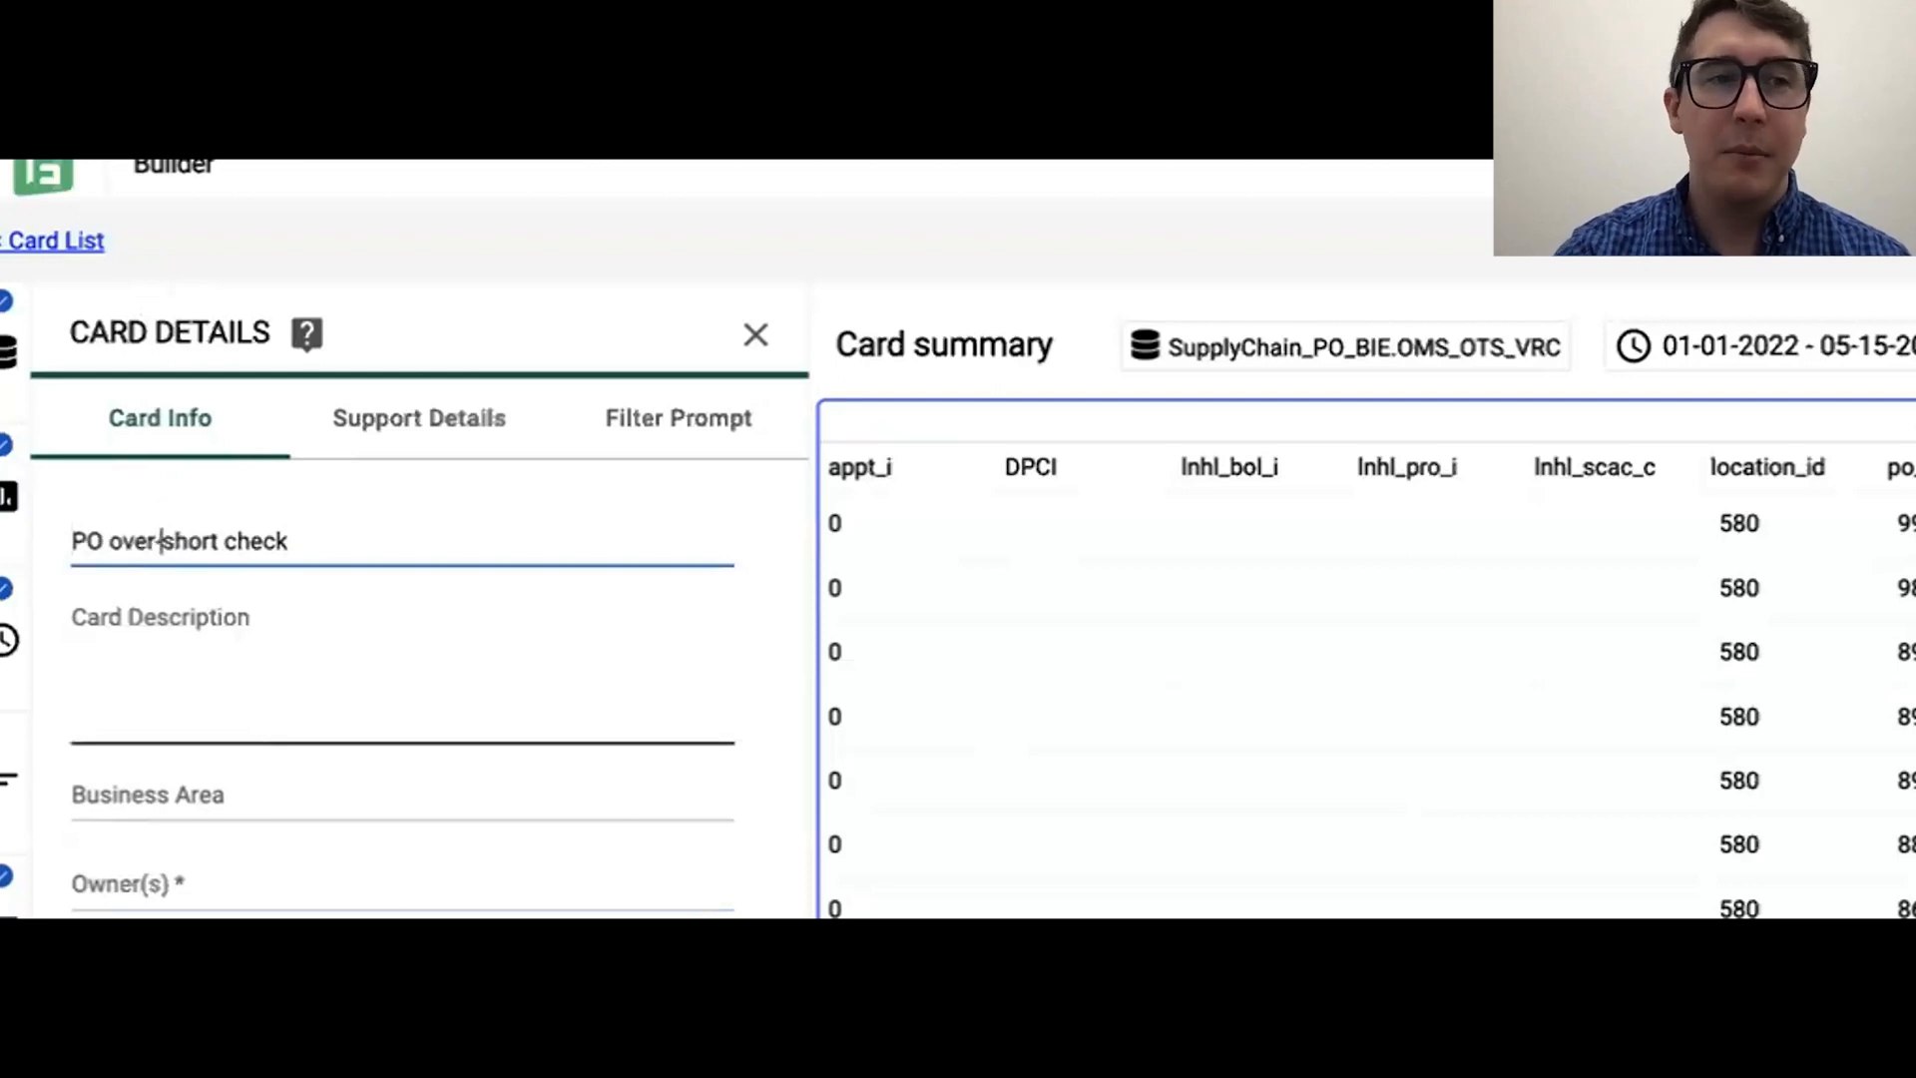
Step: Try the Confidential access setting for the card and return it to Internal
{"action": "left_click", "coordinate": [197, 670]}
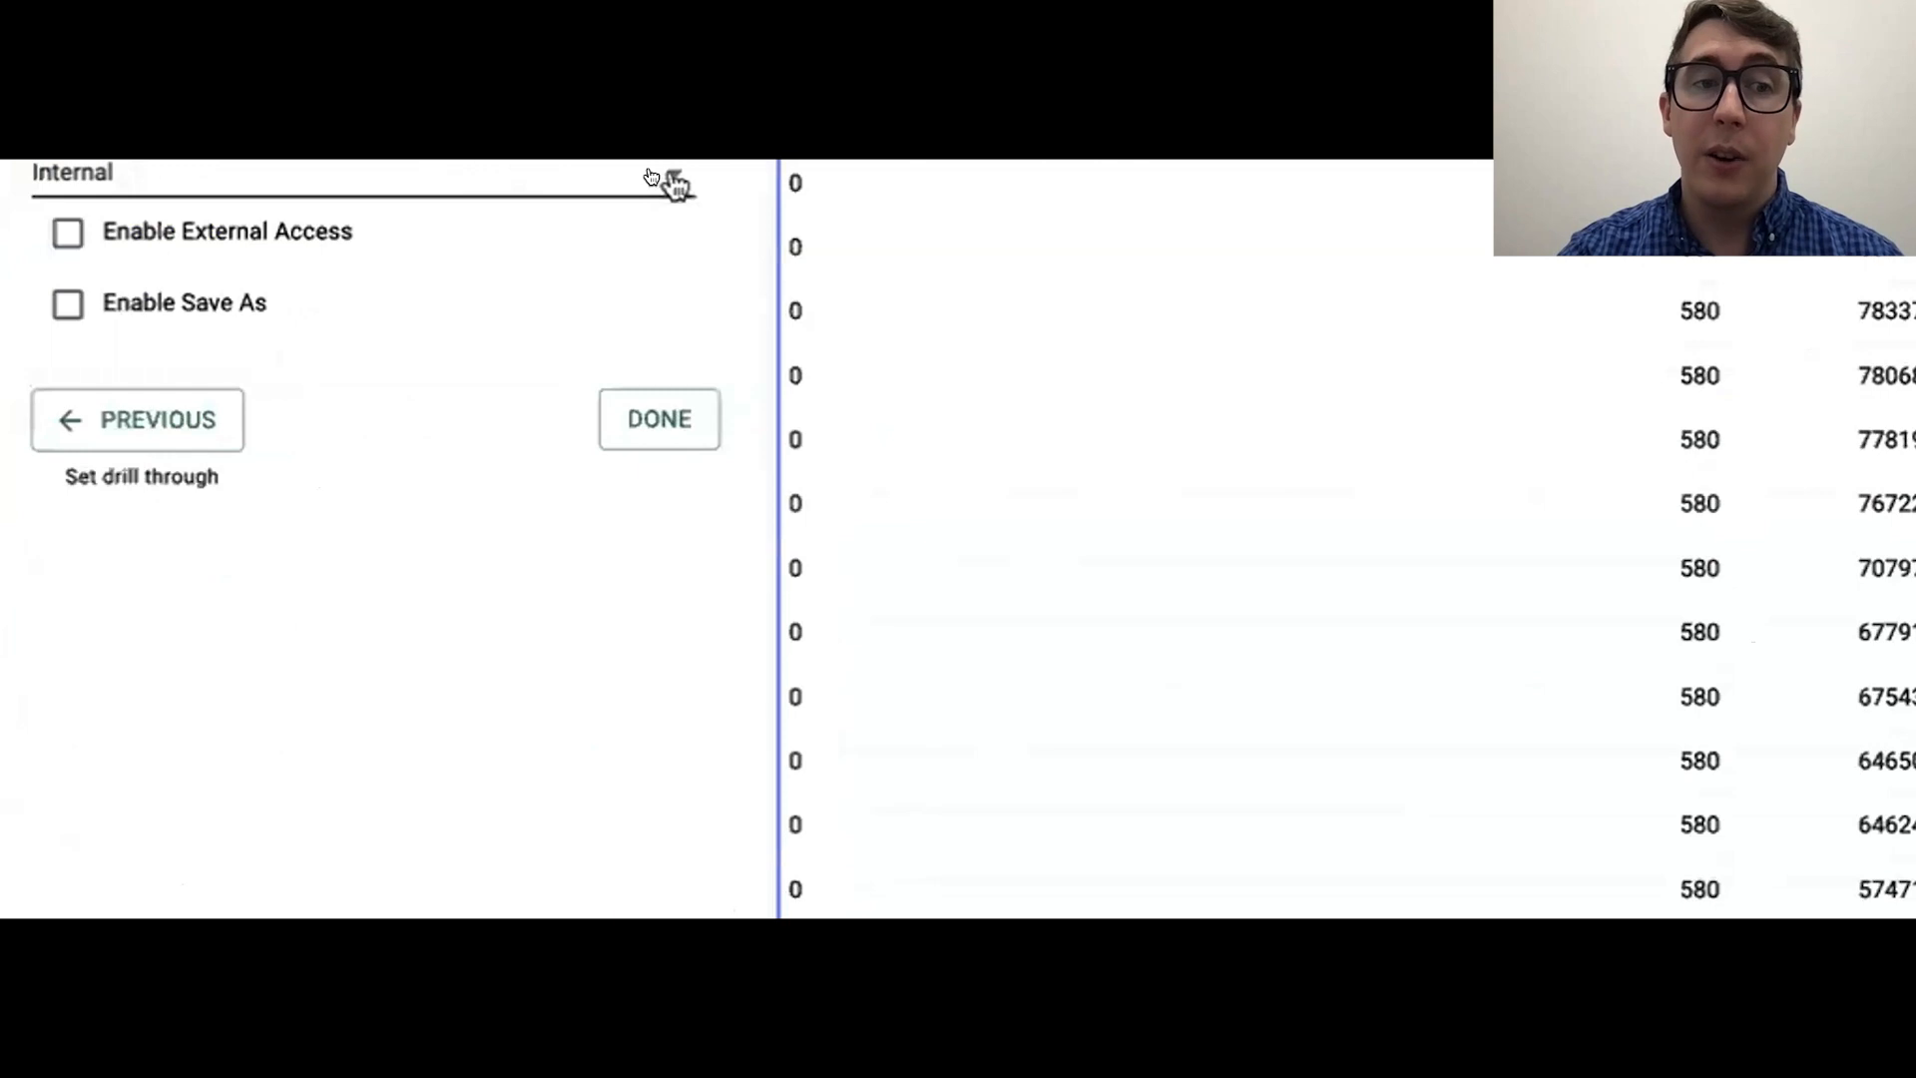
{"action": "left_click", "coordinate": [666, 178]}
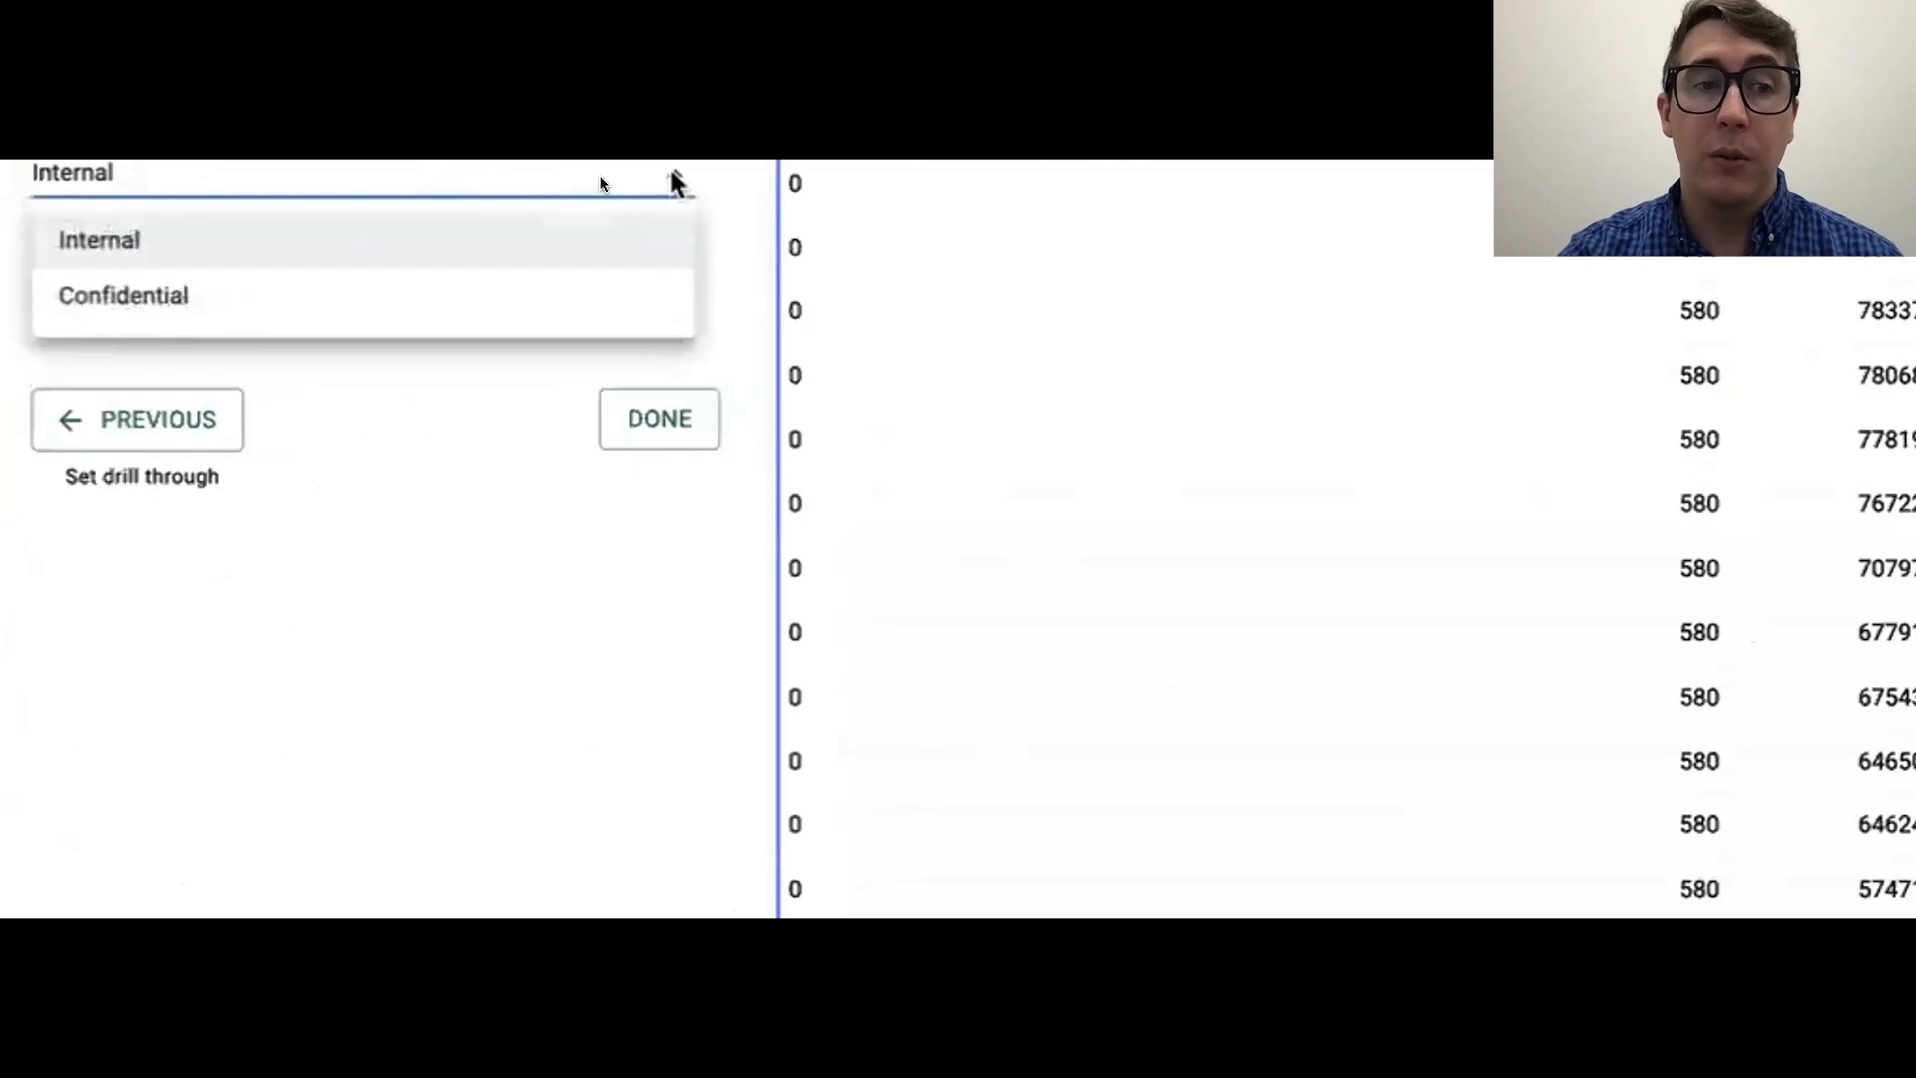
{"action": "left_click", "coordinate": [339, 294]}
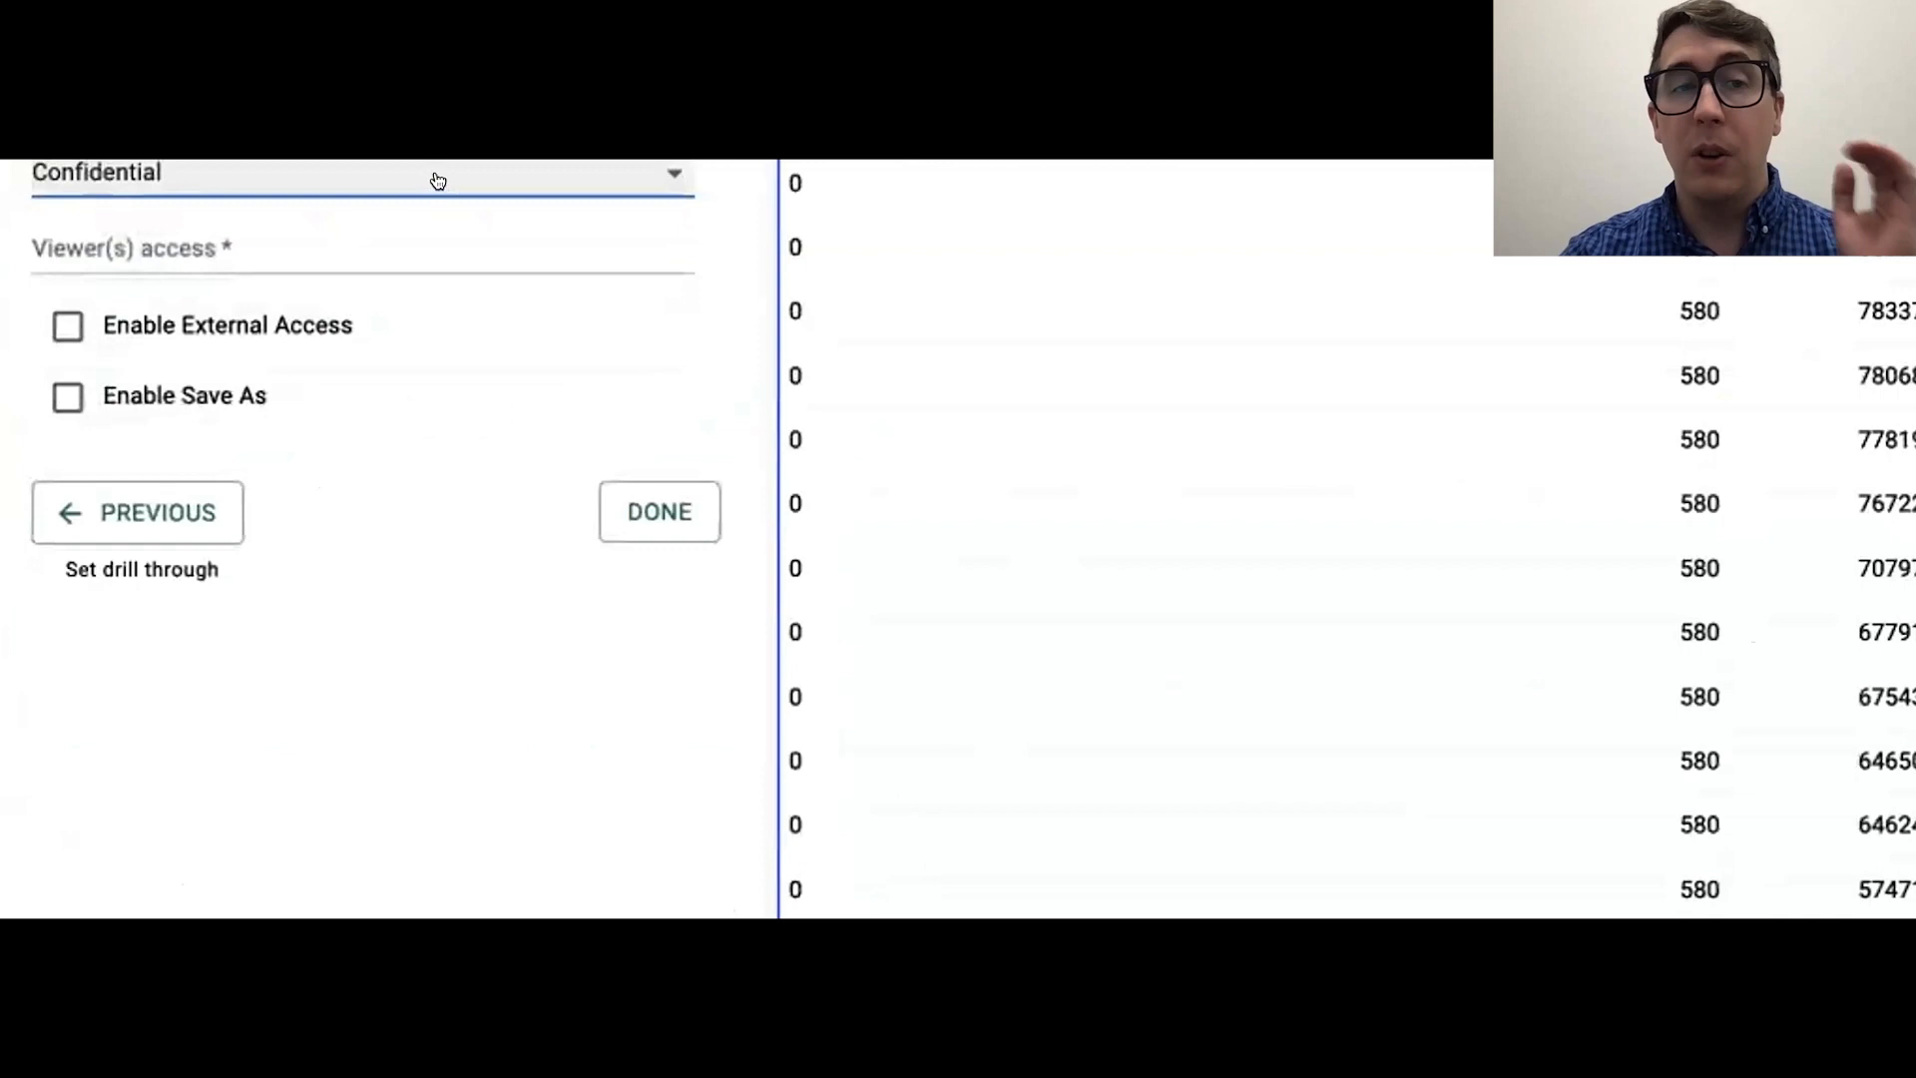
{"action": "left_click", "coordinate": [449, 188]}
{"action": "left_click", "coordinate": [362, 260]}
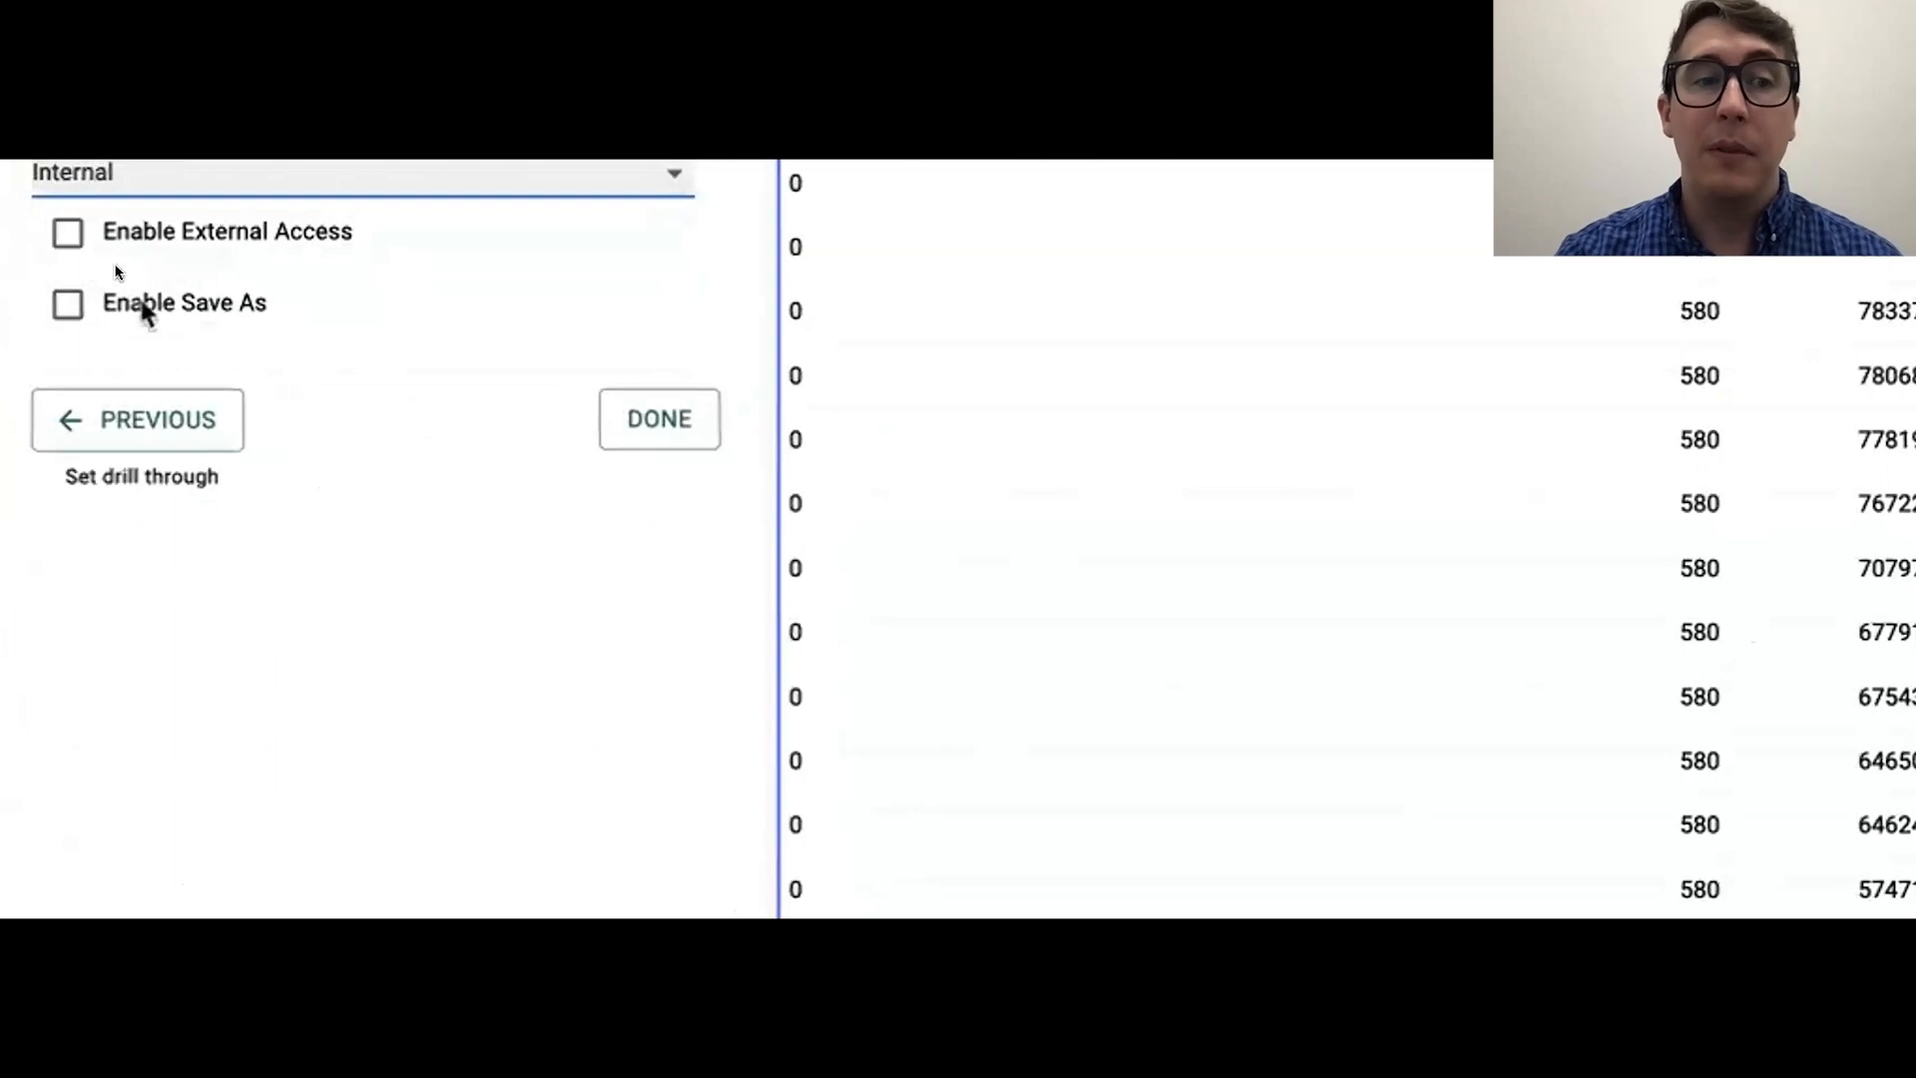
Step: Keep external access off, enable Save As for the card and finish creating it
{"action": "left_click", "coordinate": [52, 237]}
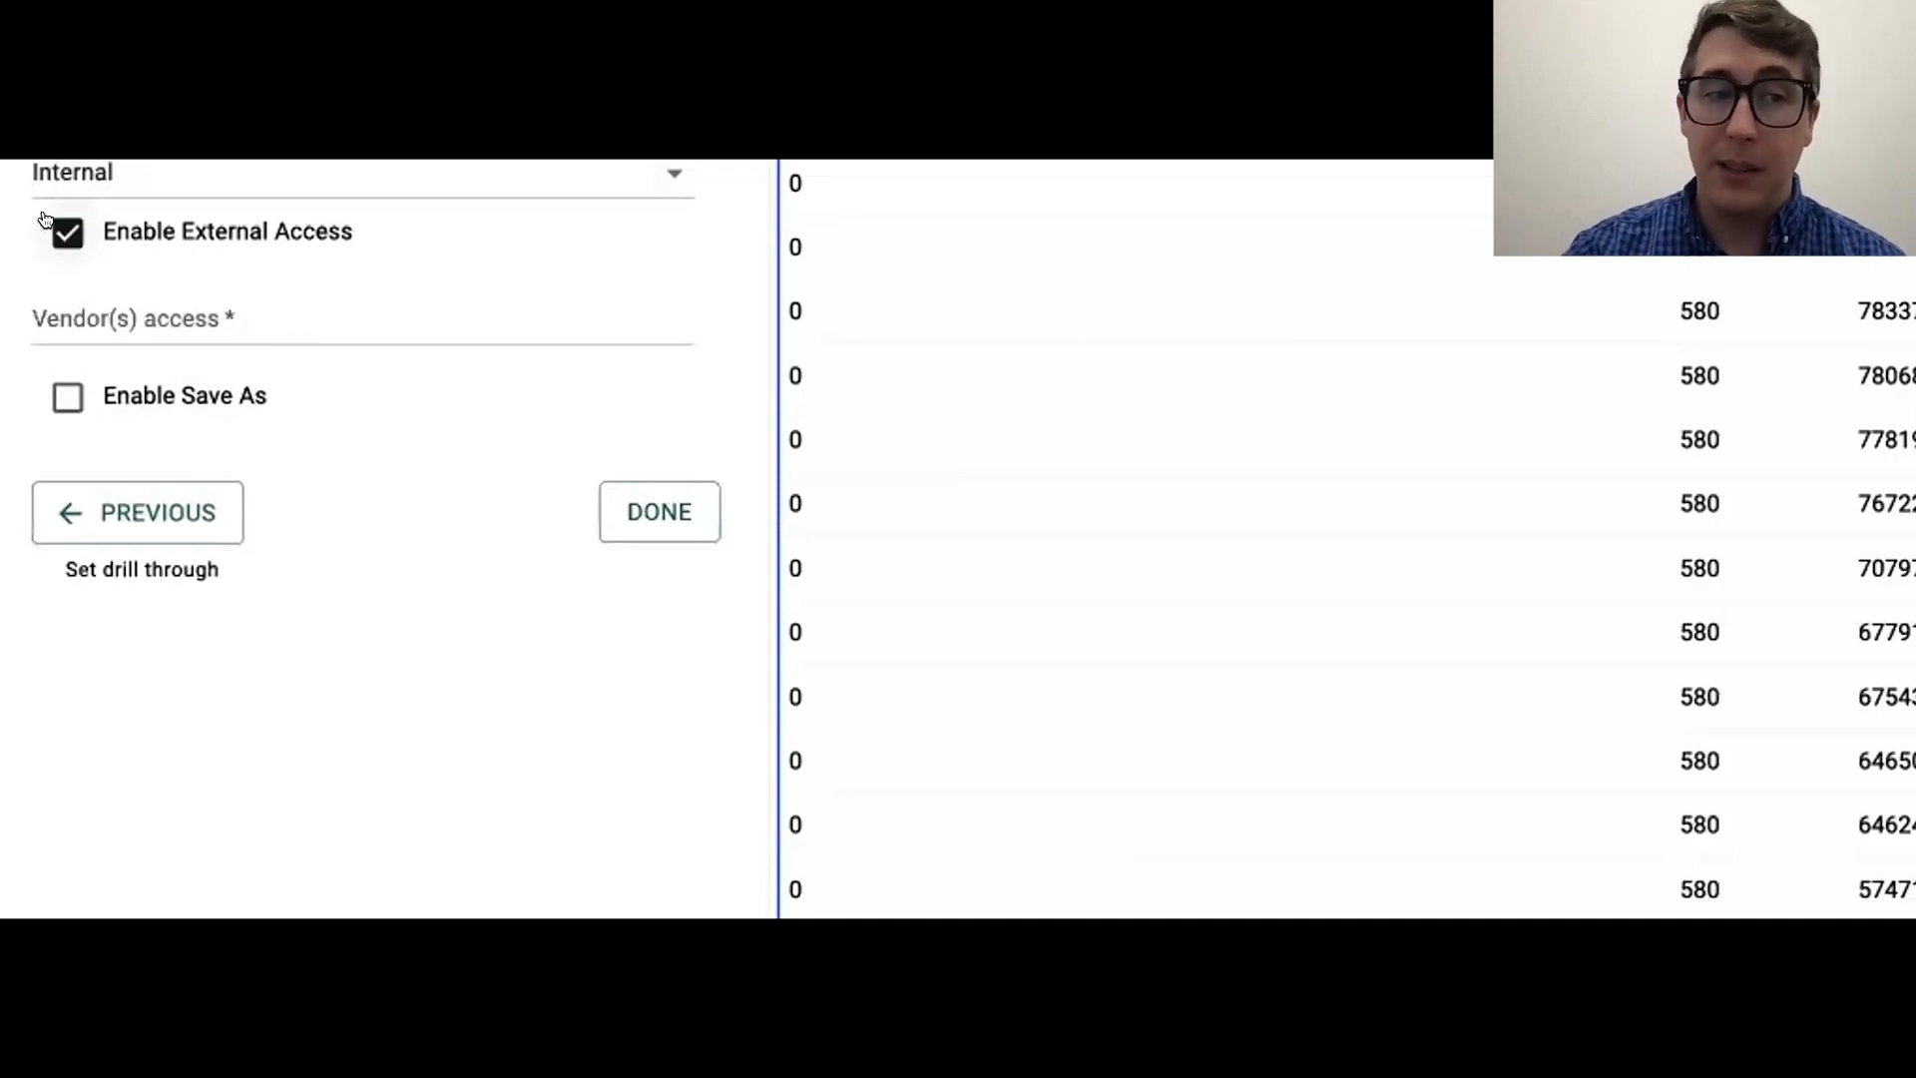
{"action": "left_click", "coordinate": [48, 223]}
{"action": "left_click", "coordinate": [66, 305]}
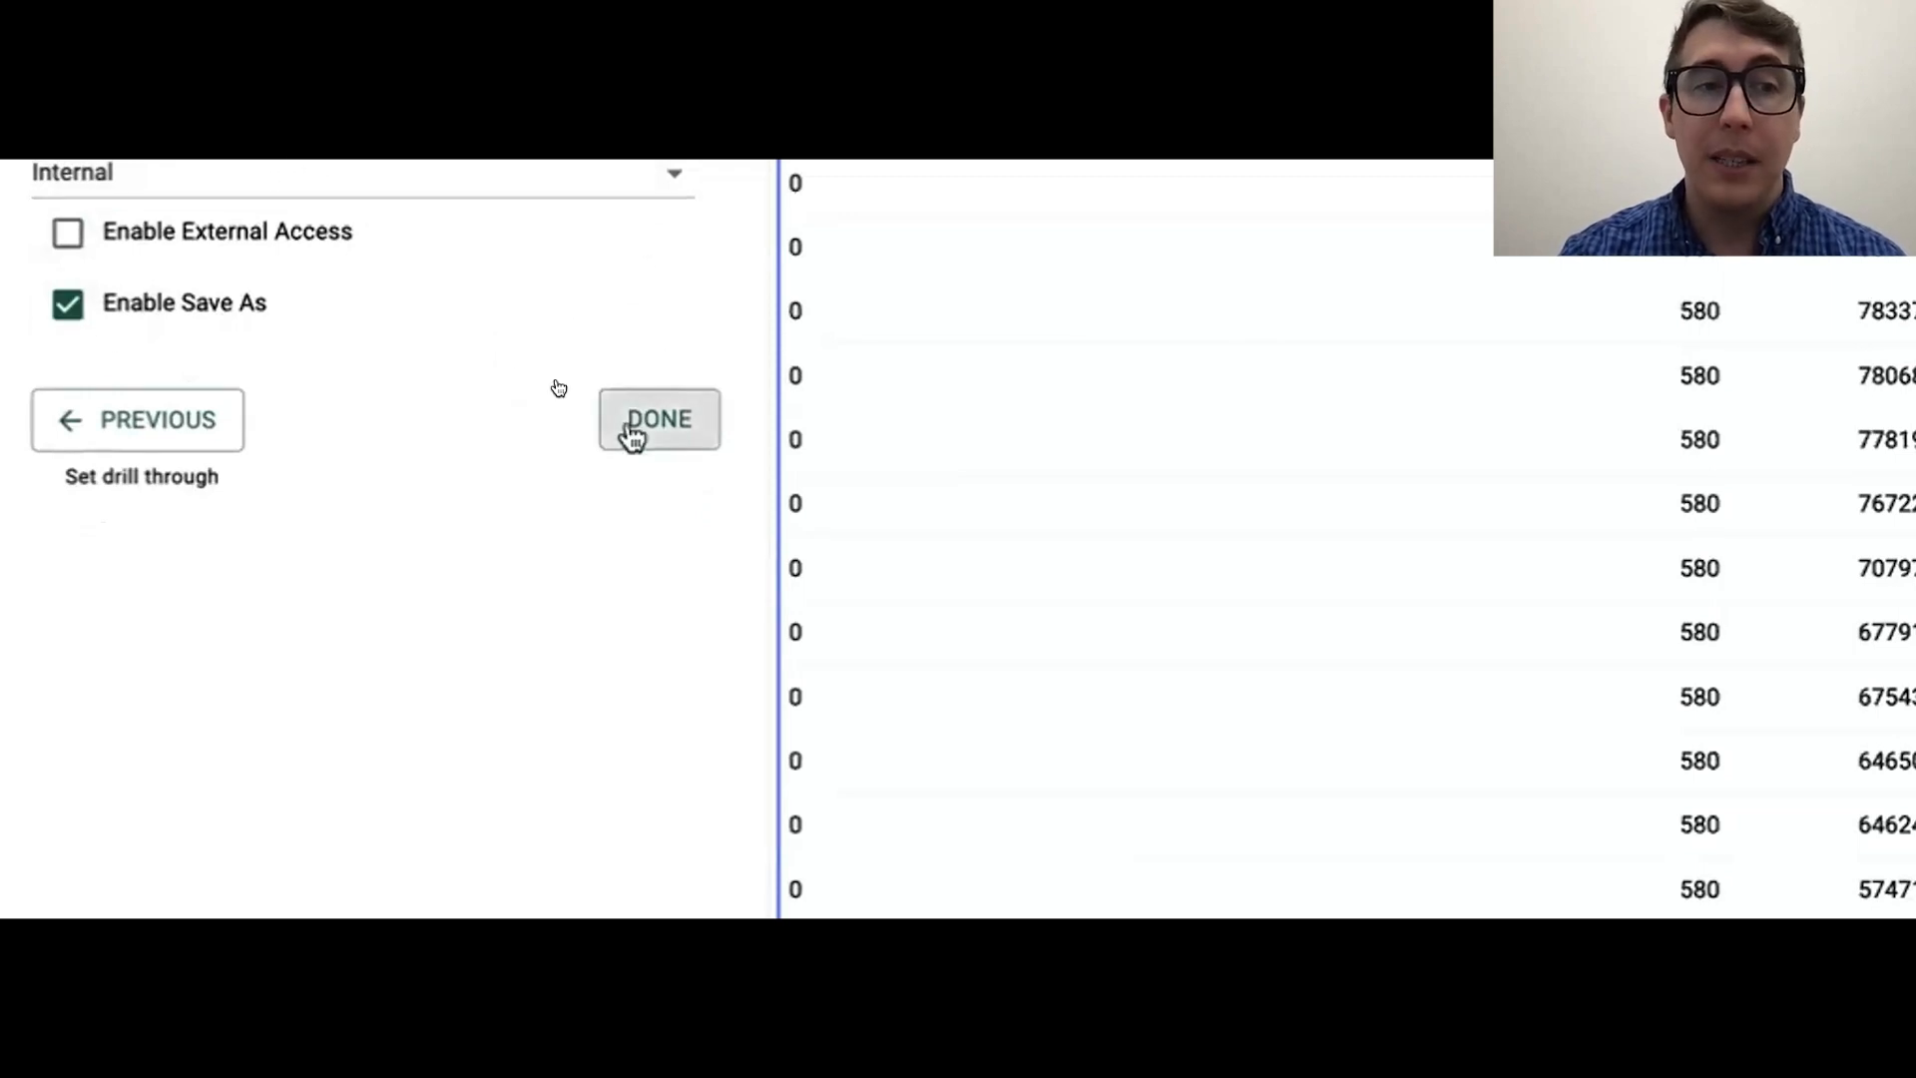
{"action": "left_click", "coordinate": [632, 431]}
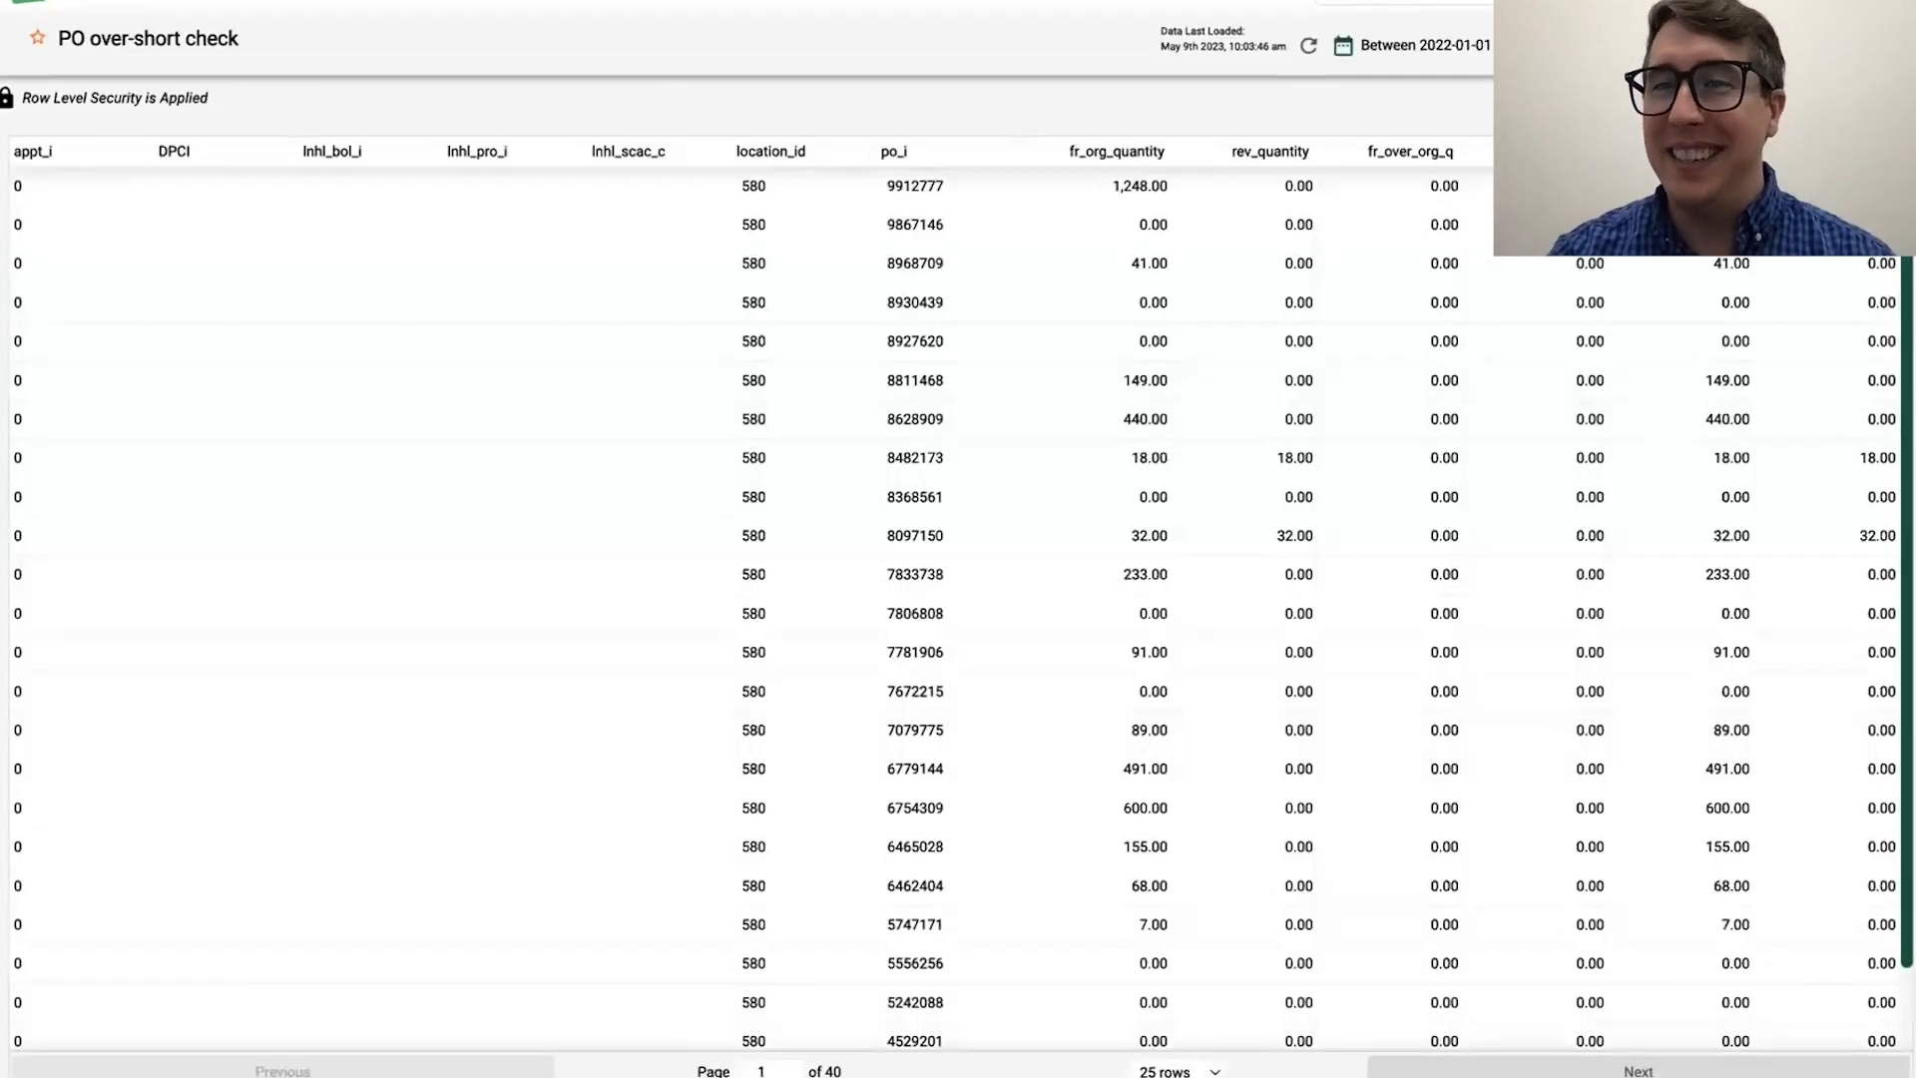
Step: Export the PO over-short check card to CSV and open the exported file in Excel
{"action": "left_click", "coordinate": [1883, 45]}
{"action": "left_click", "coordinate": [1736, 225]}
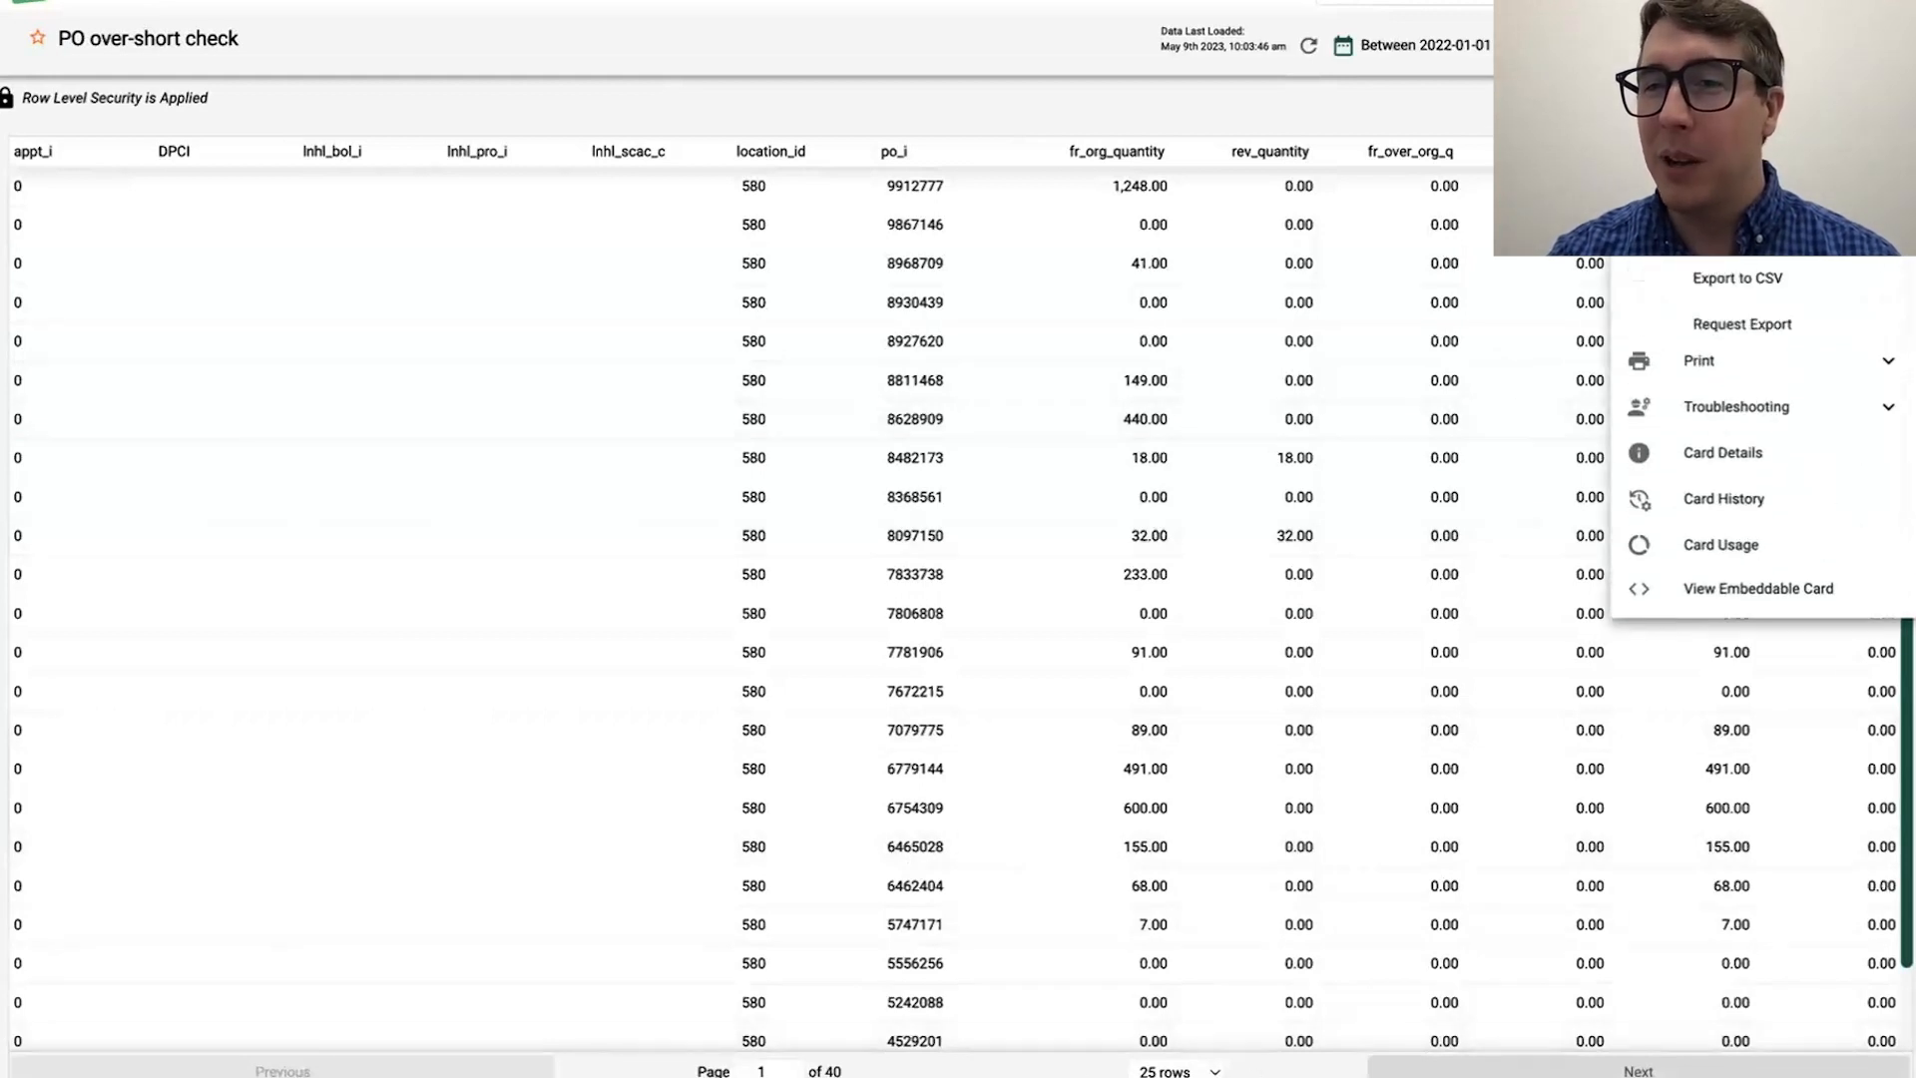
{"action": "left_click", "coordinate": [1743, 287]}
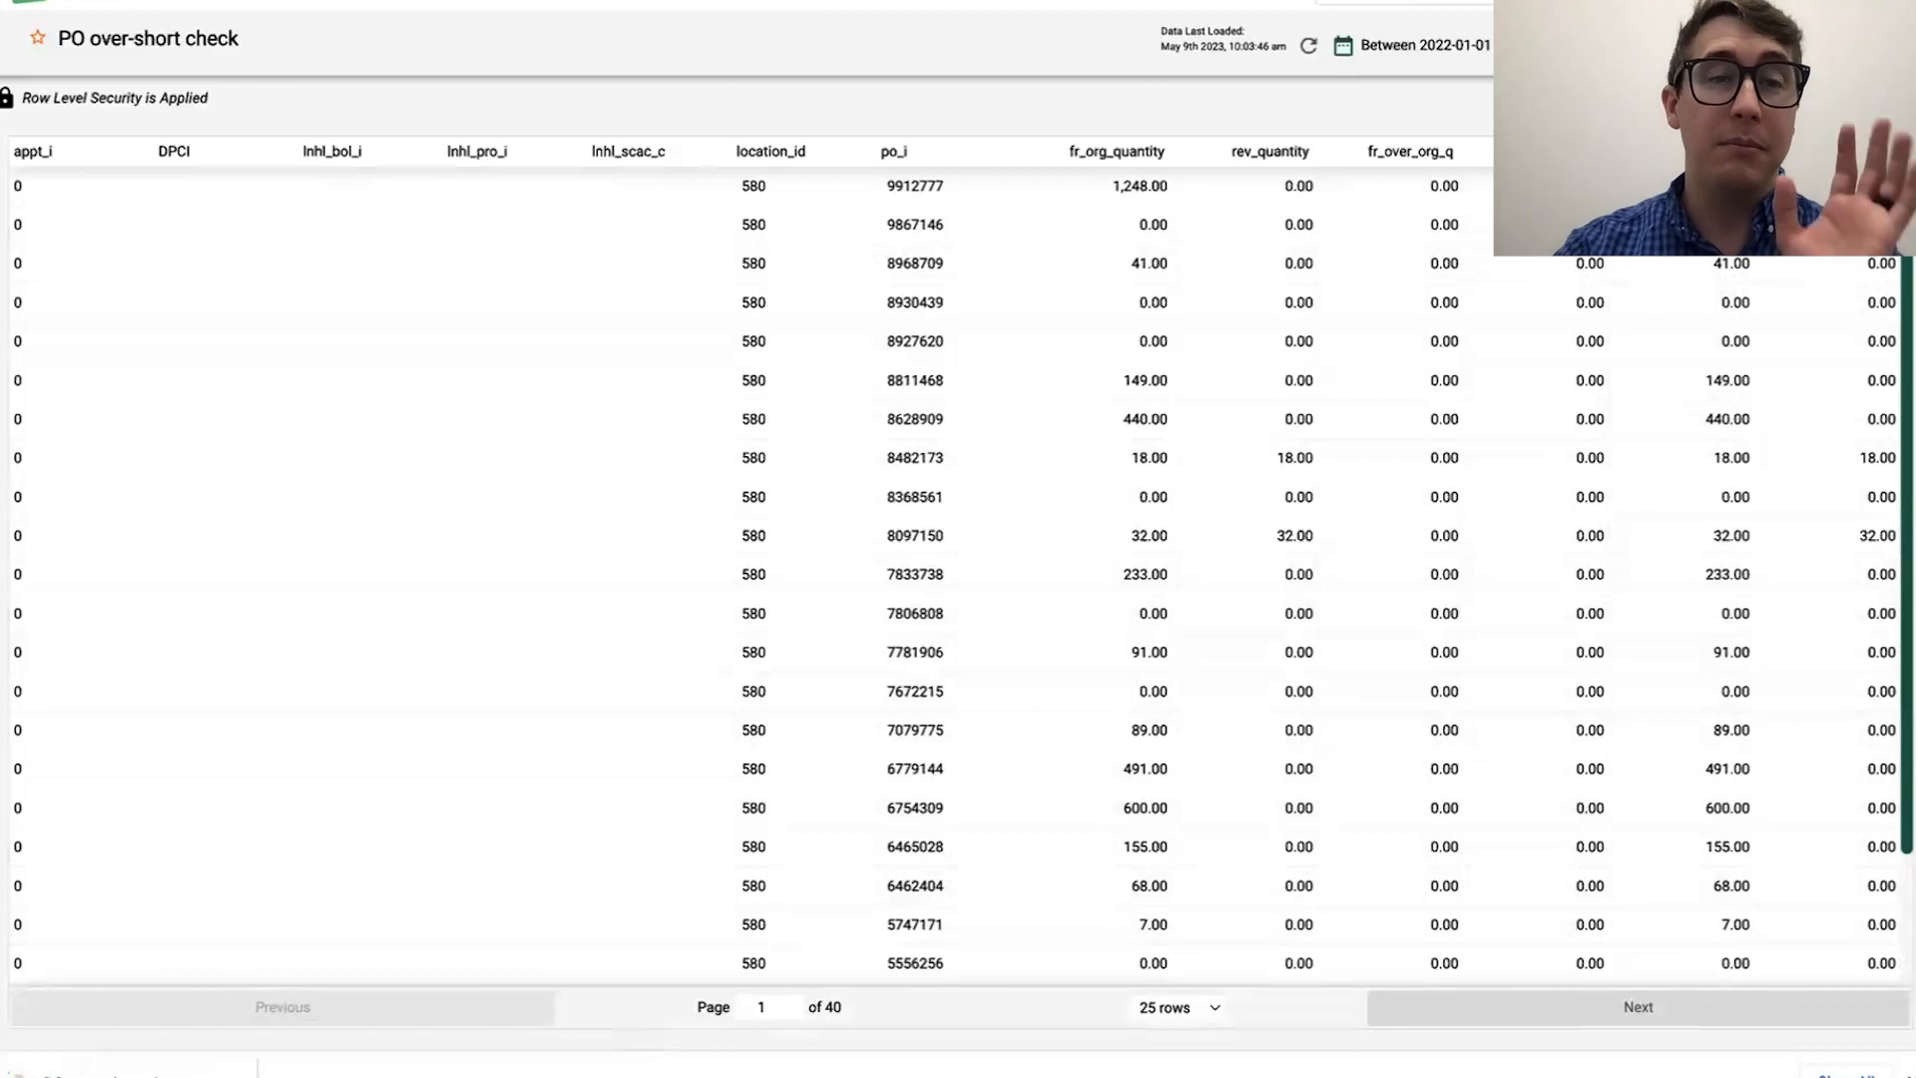
{"action": "left_click", "coordinate": [1882, 45]}
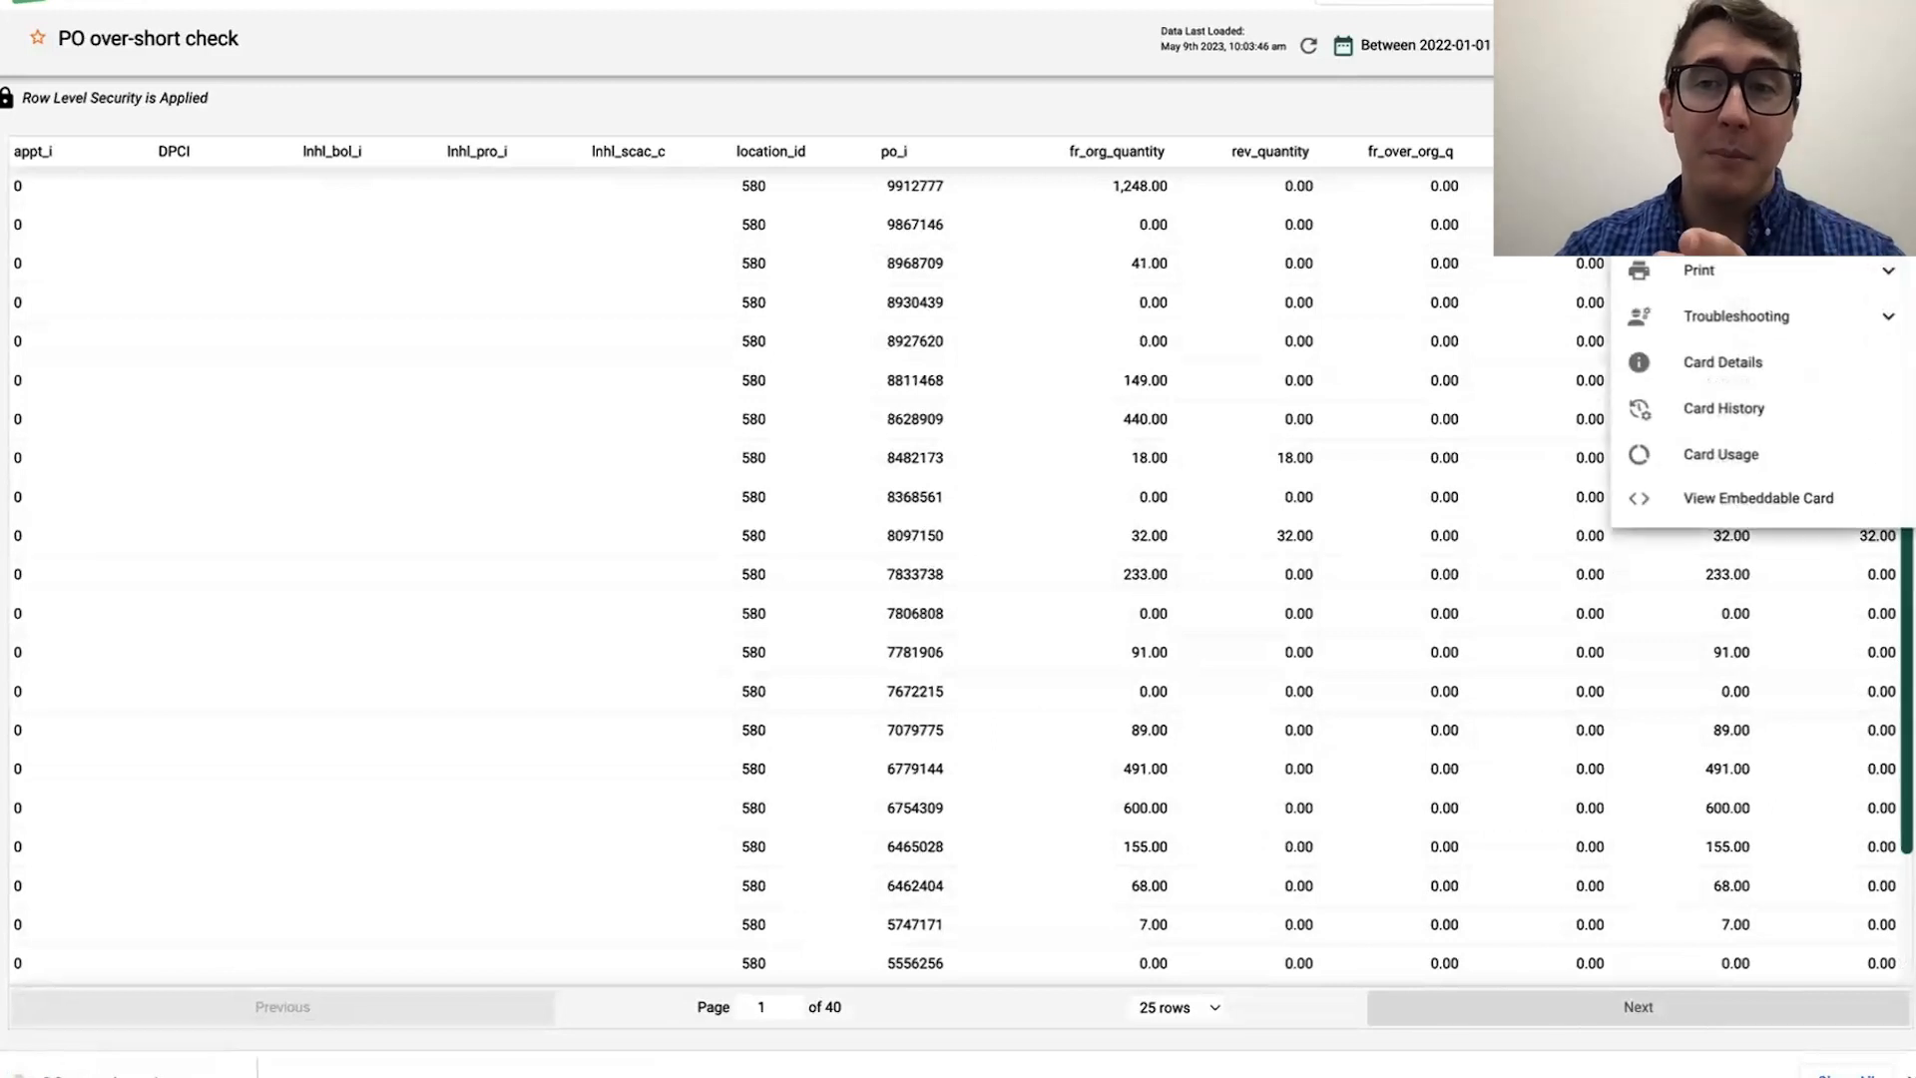
{"action": "left_click", "coordinate": [1747, 224]}
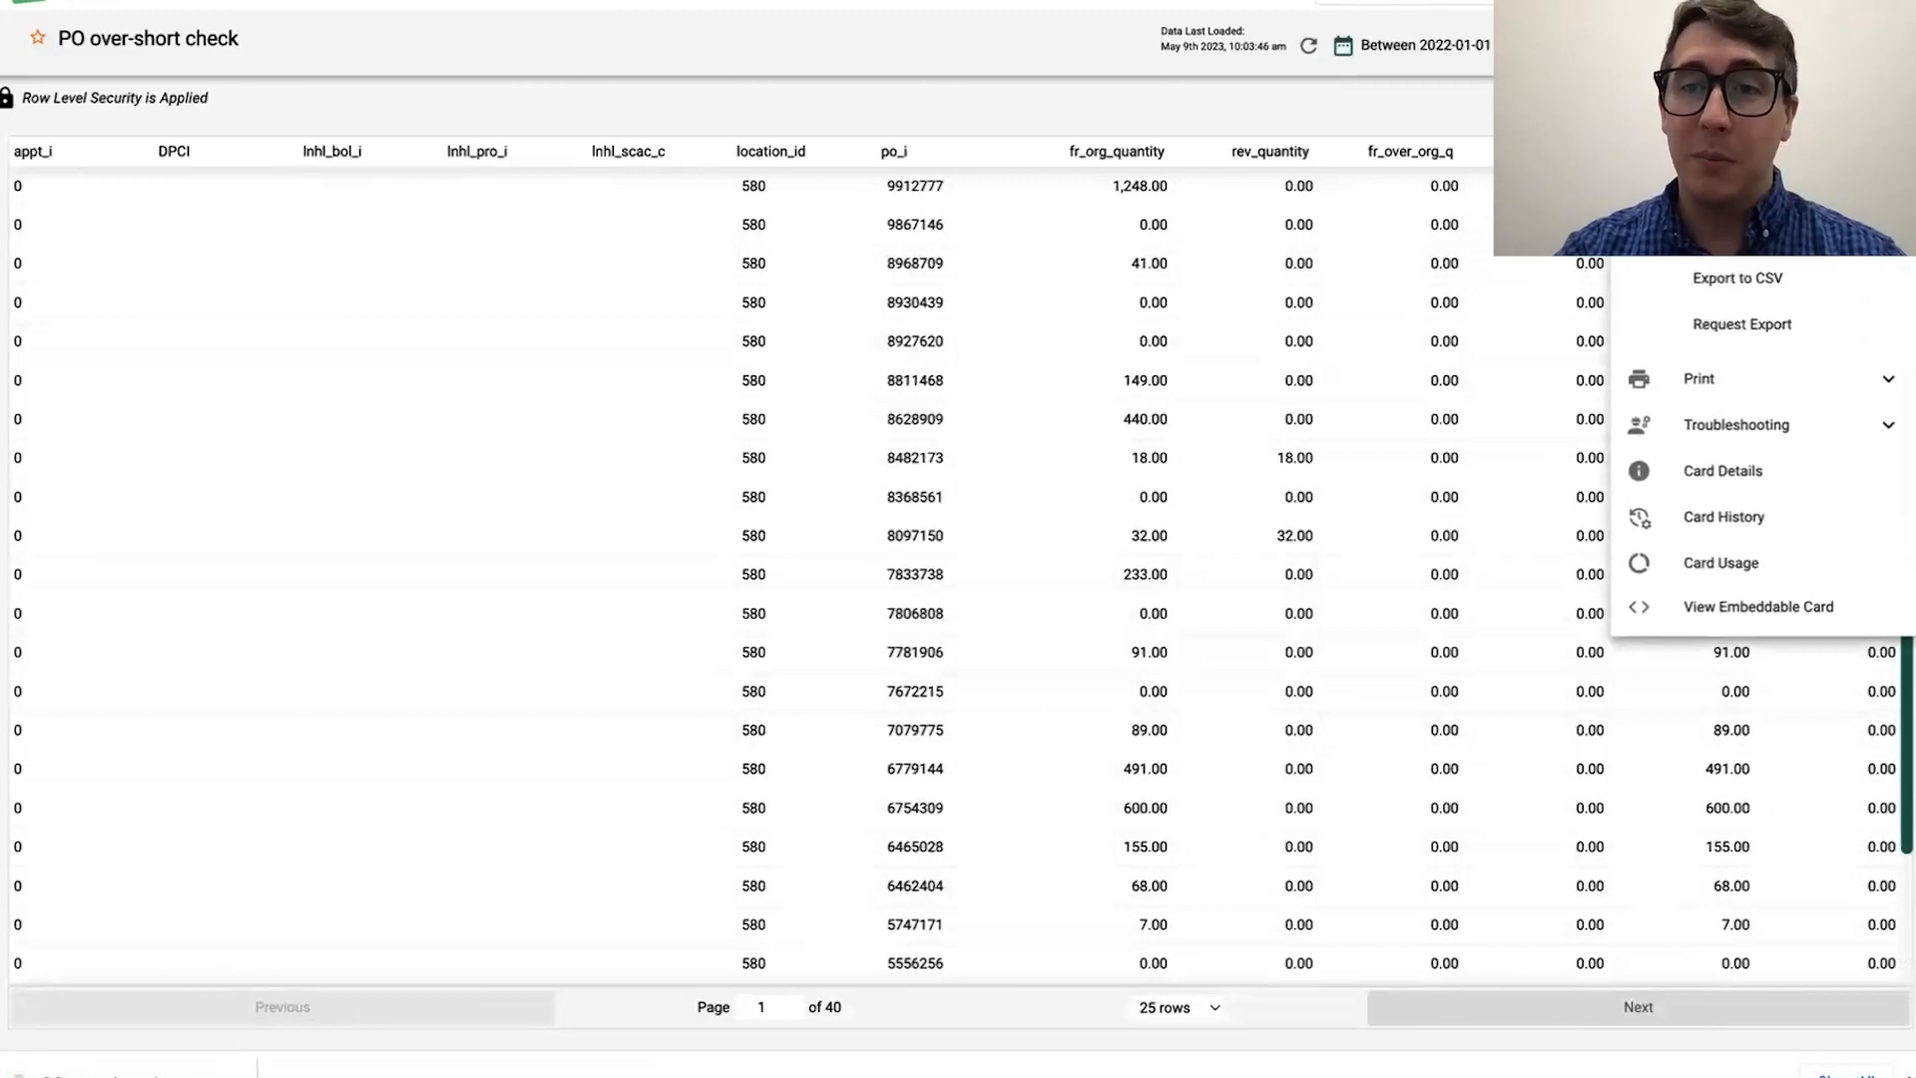
{"action": "left_click", "coordinate": [1776, 283]}
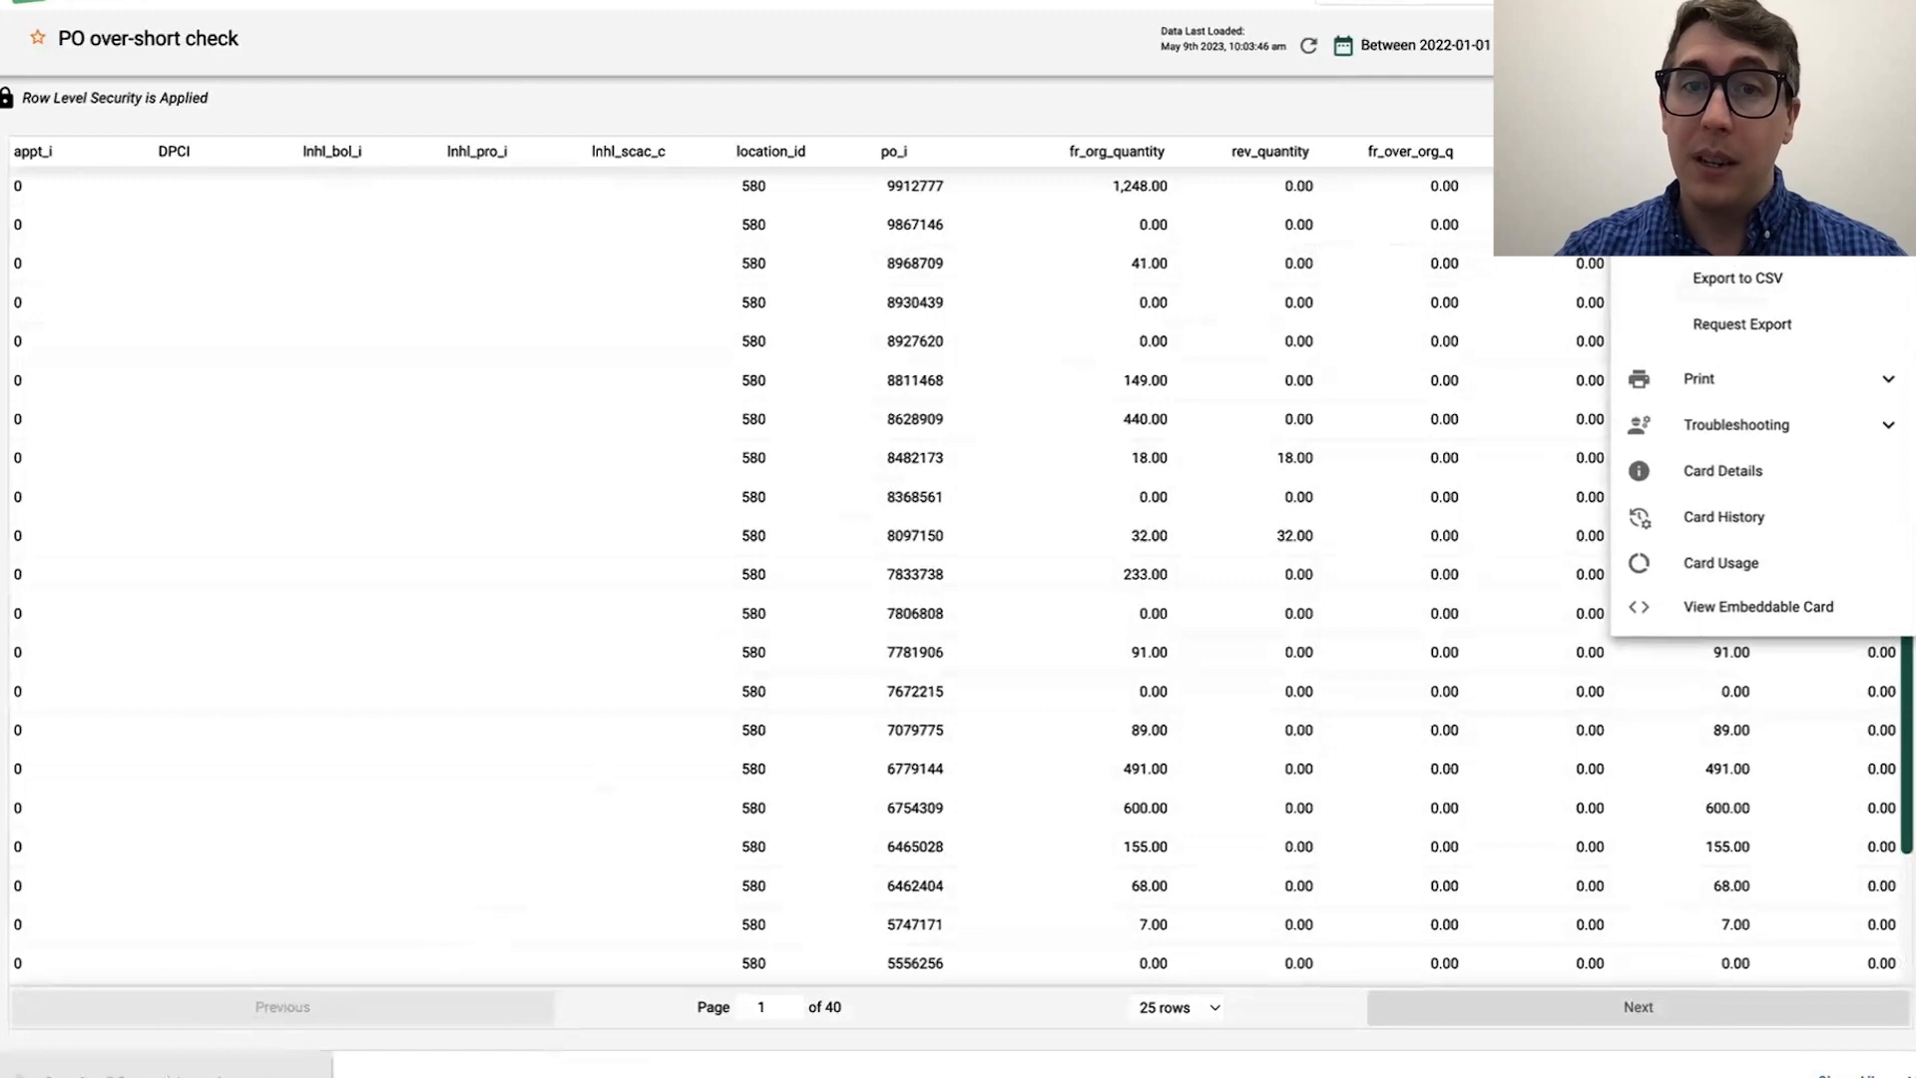
{"action": "left_click", "coordinate": [175, 1069]}
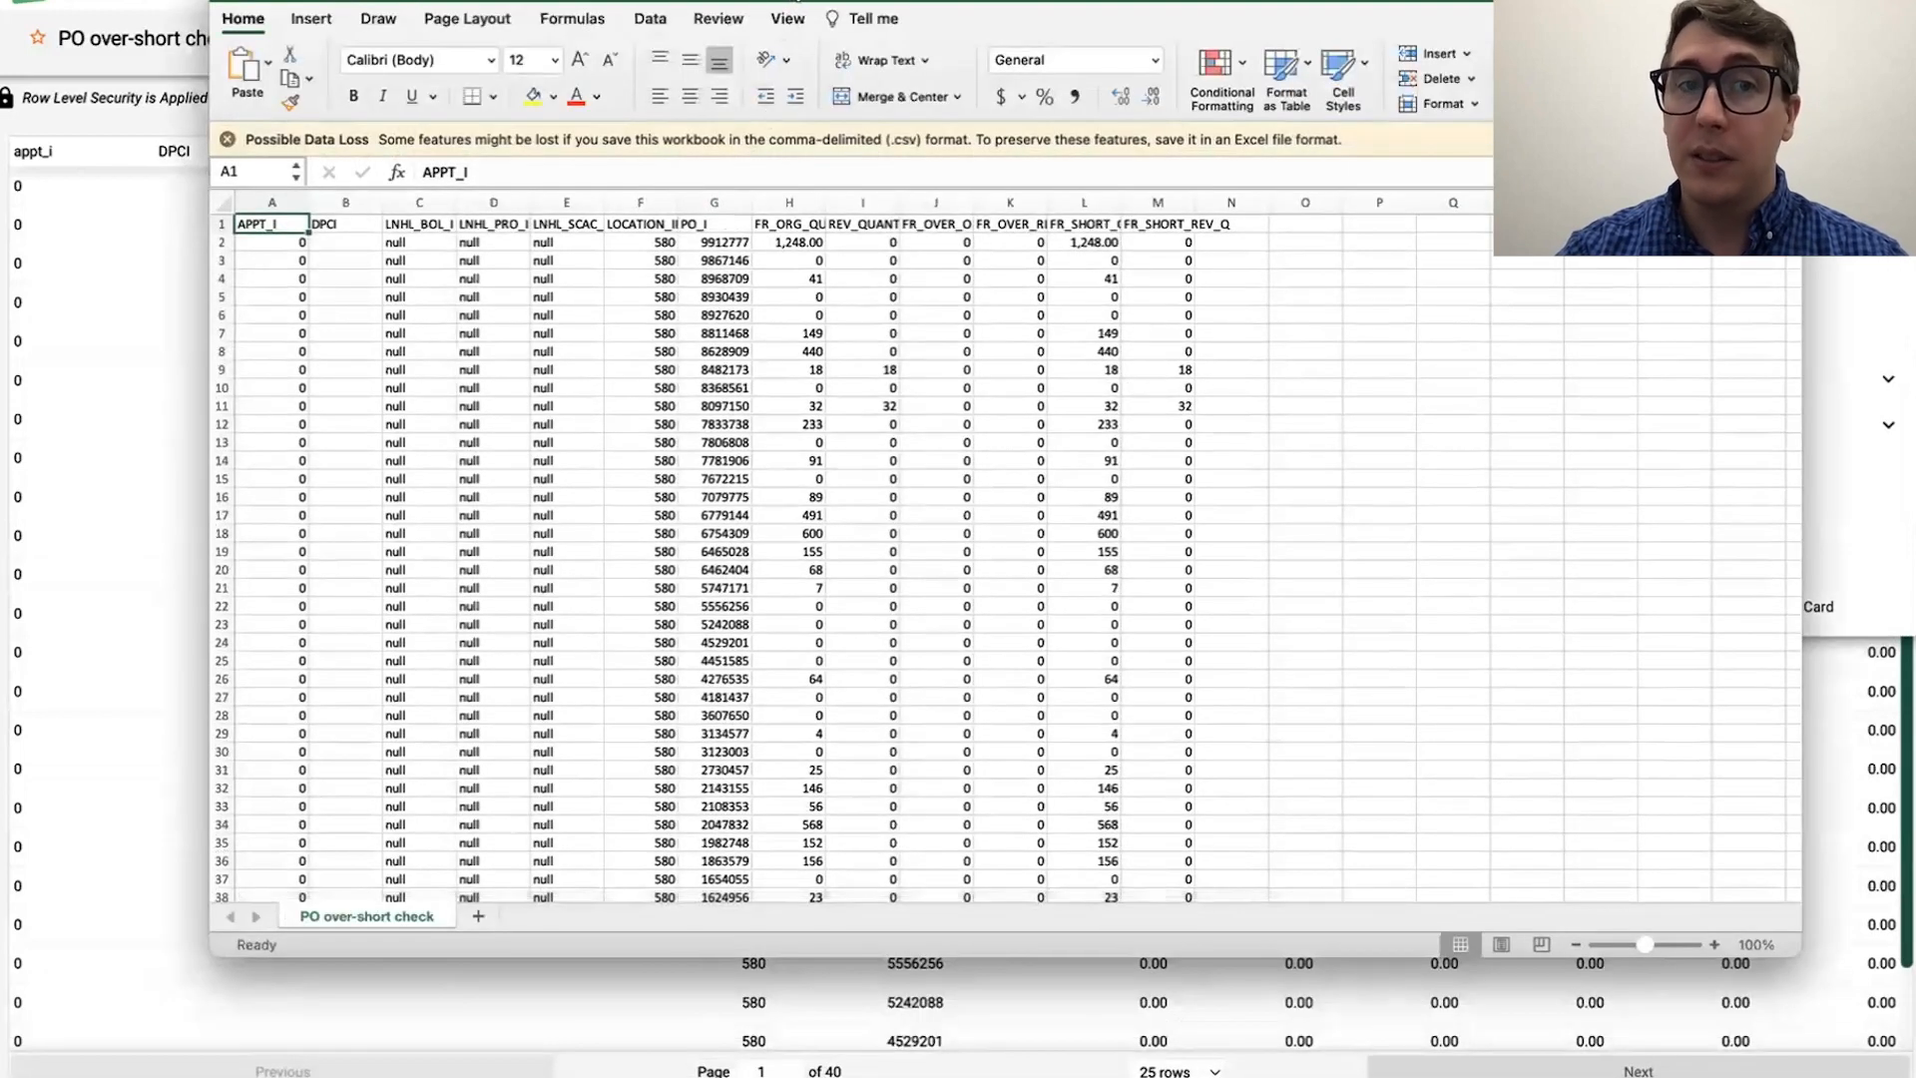
{"action": "left_click_drag", "start_coordinate": [795, 1], "coordinate": [755, 61]}
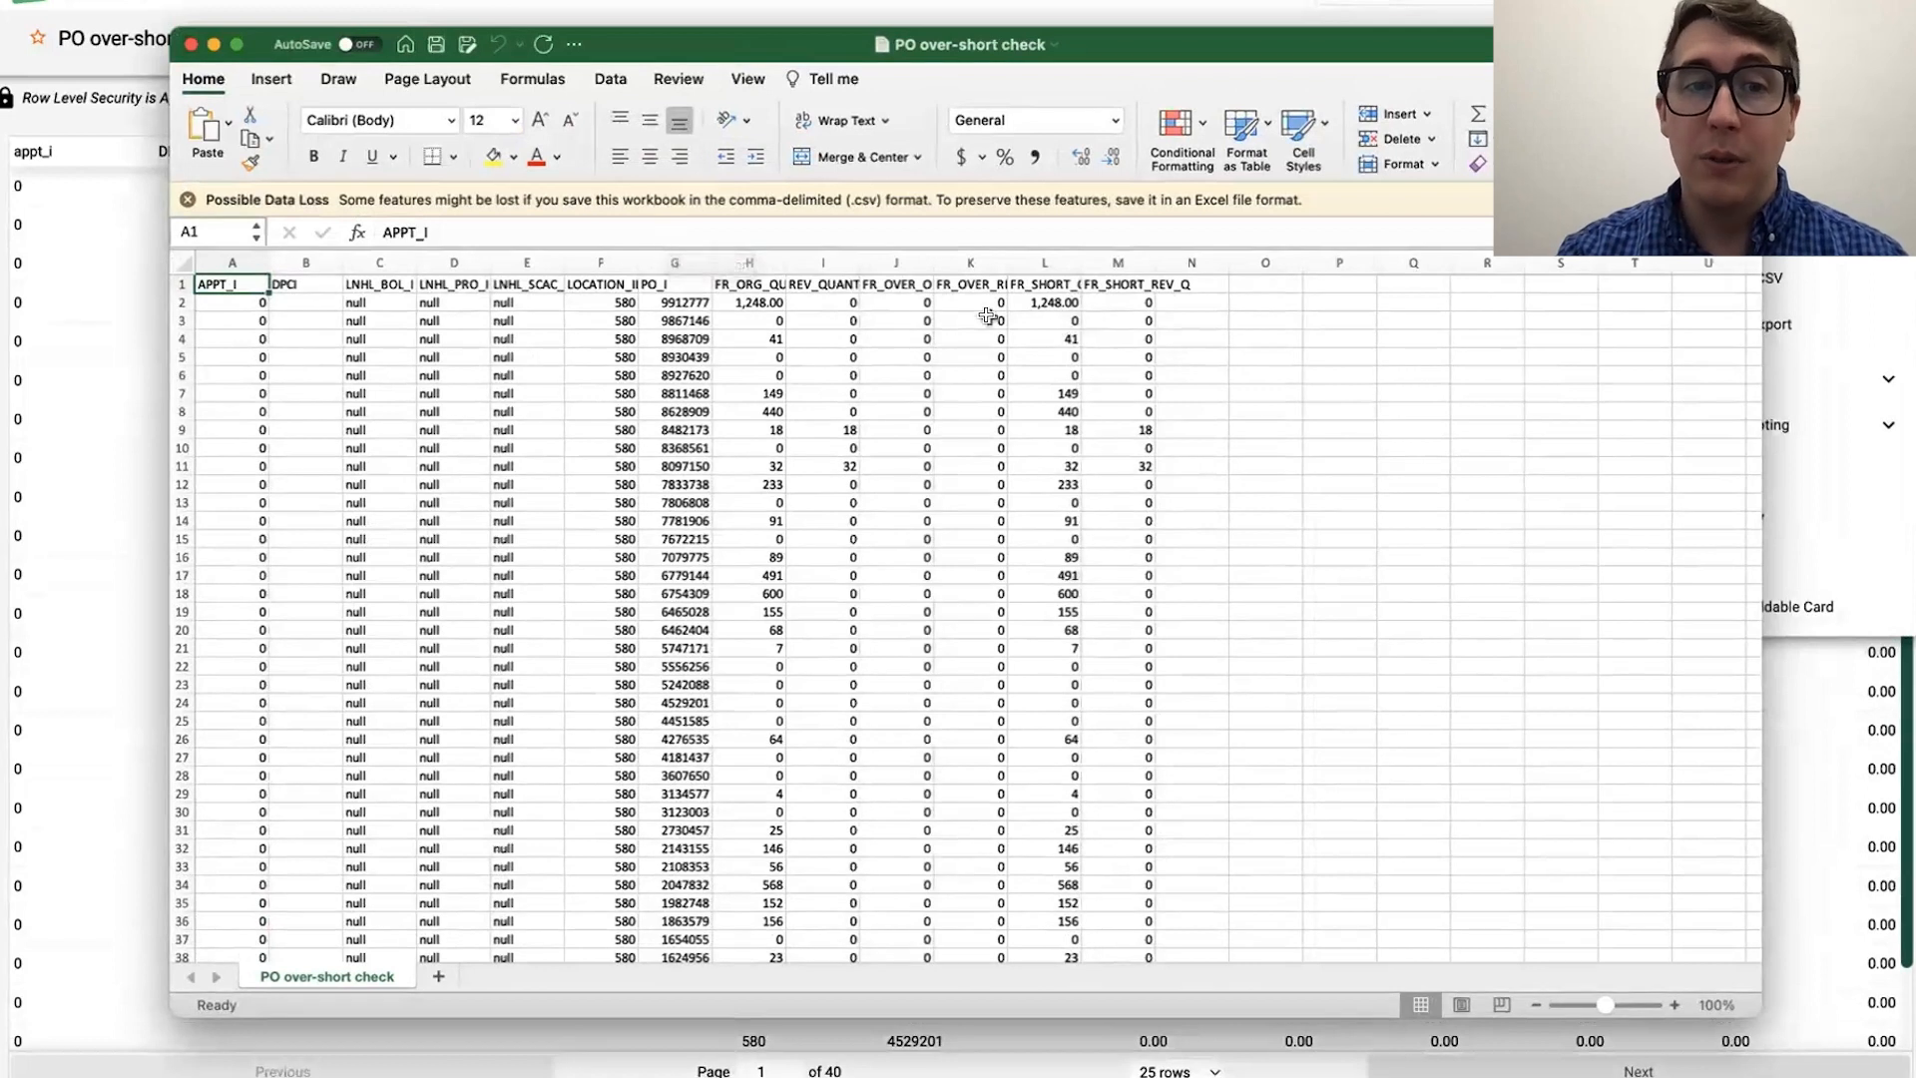
Step: Turn on filters for the header row and fit all column widths to their contents
{"action": "left_click", "coordinate": [835, 284]}
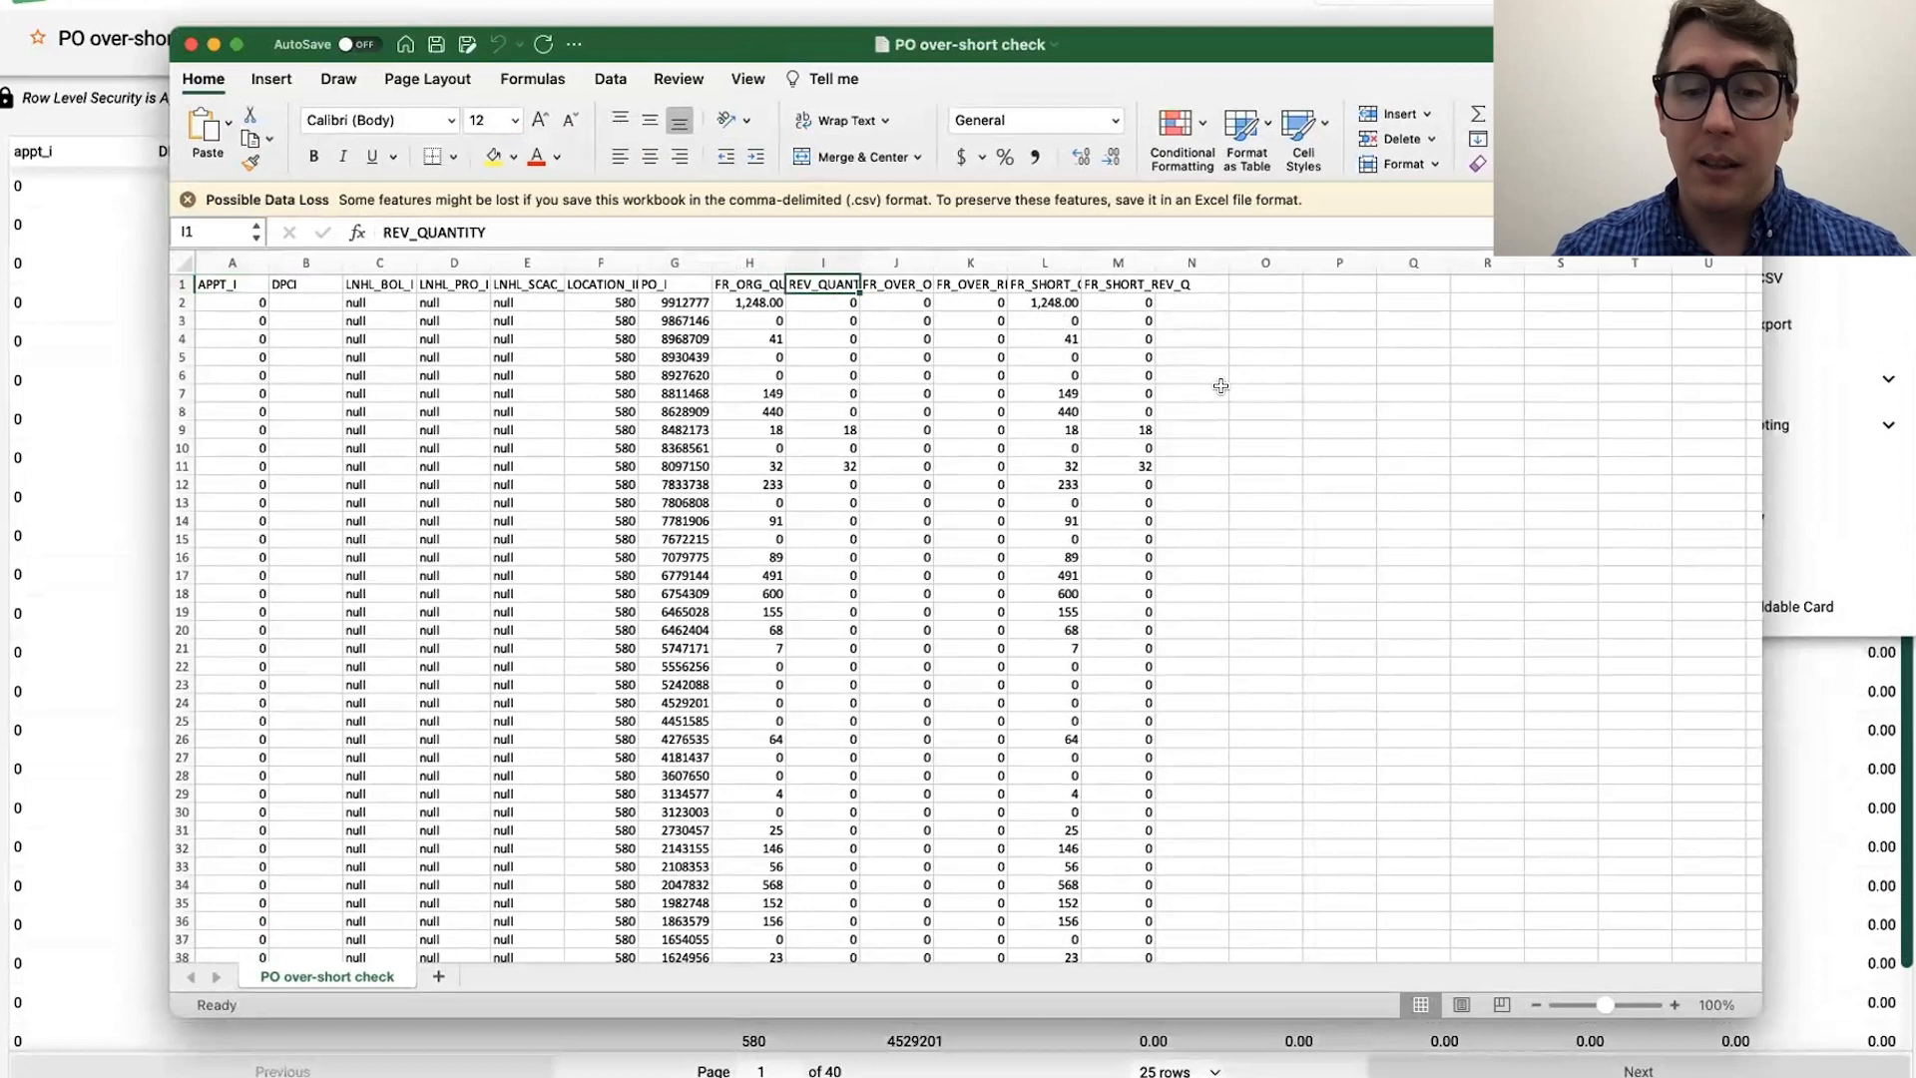
{"action": "key", "text": "super+shift+f"}
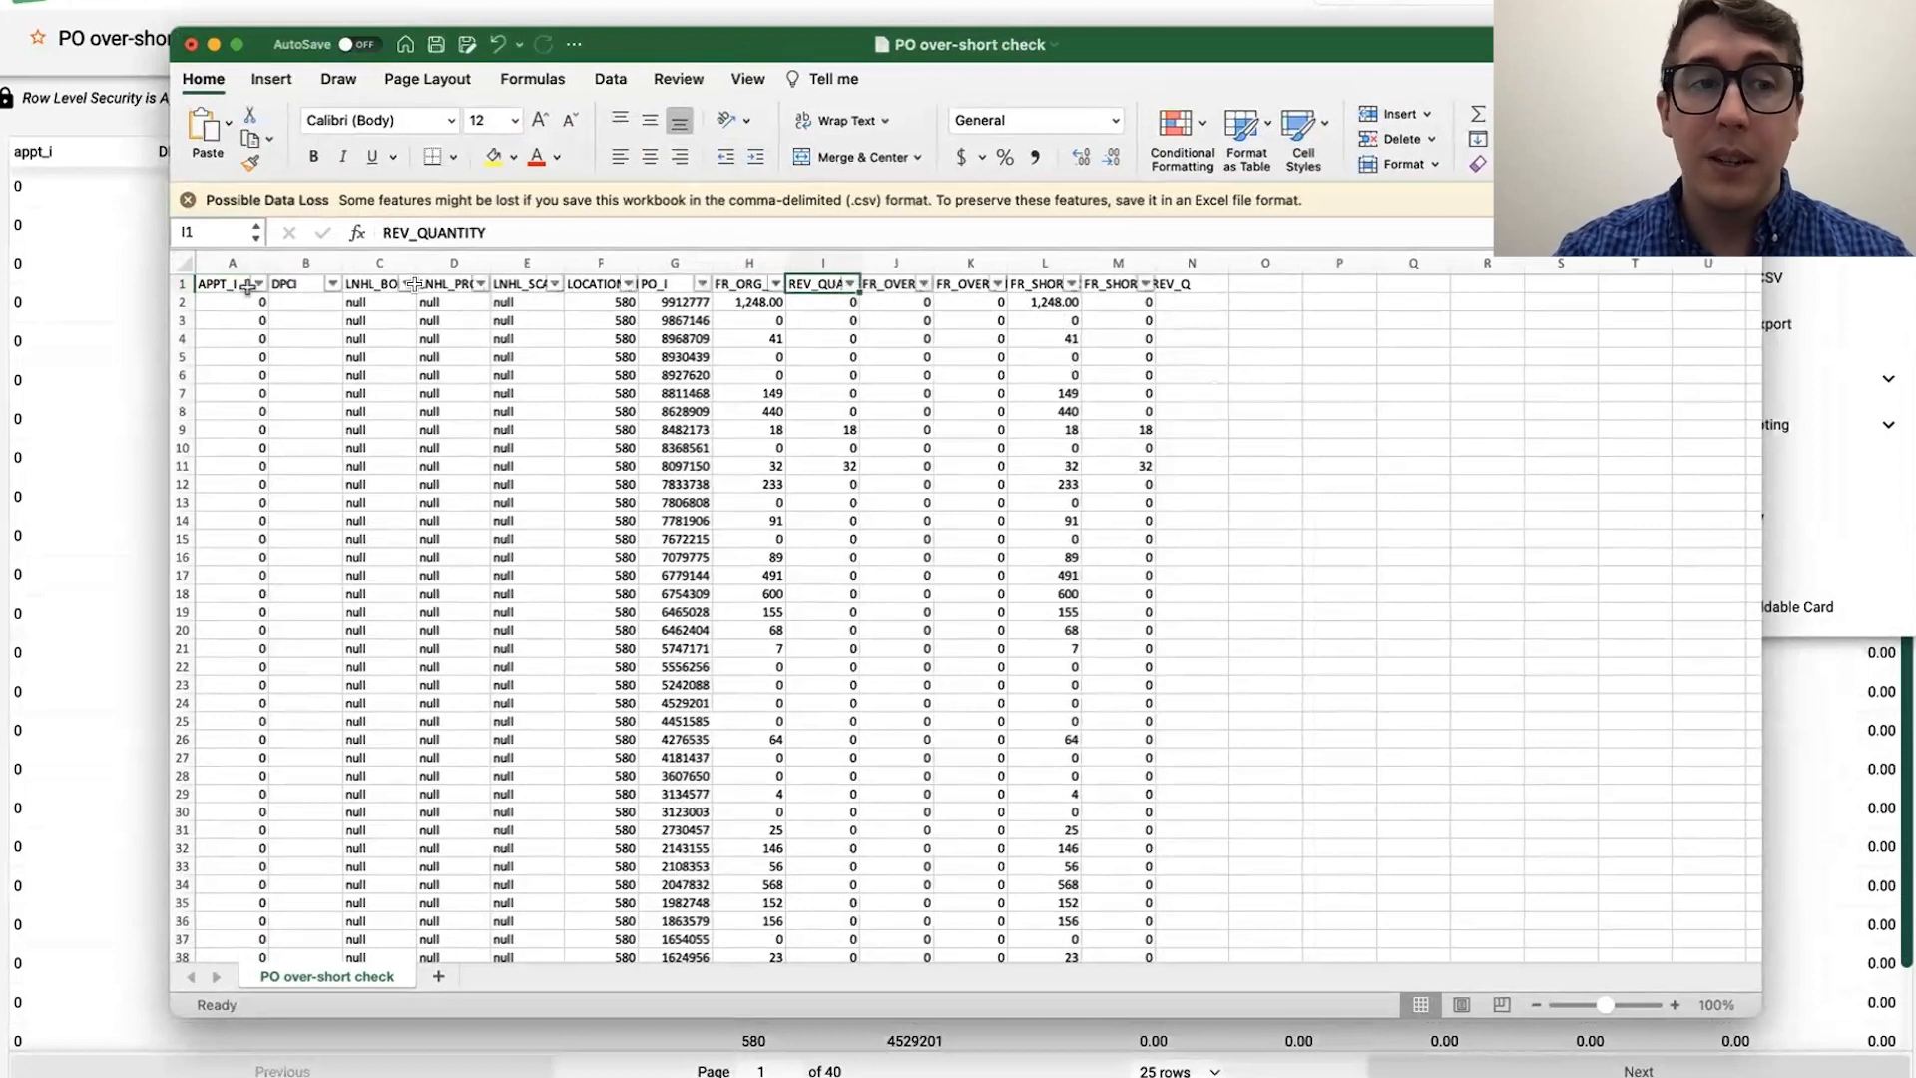
{"action": "left_click", "coordinate": [183, 262]}
{"action": "double_click", "coordinate": [269, 262]}
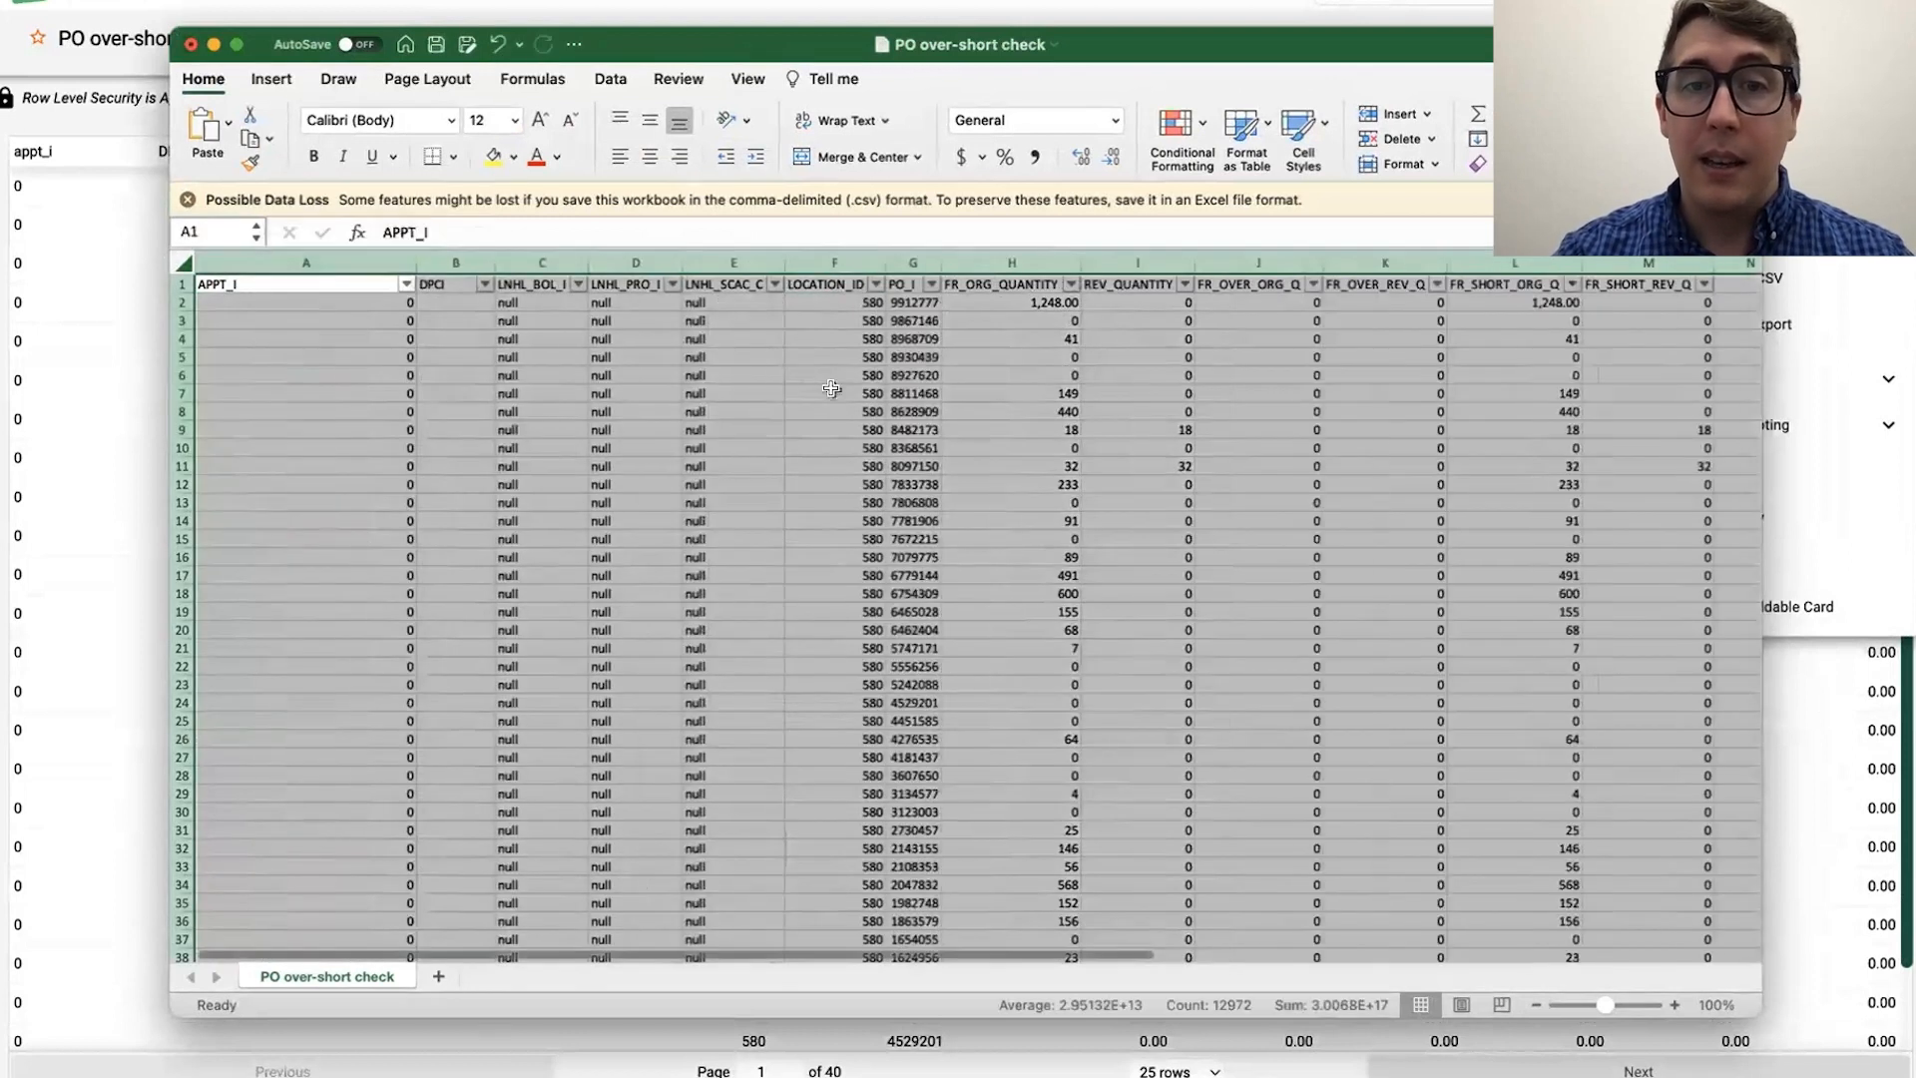
{"action": "left_click", "coordinate": [832, 388]}
Step: Filter the FR_OVER_REV_Q column to exclude rows with the value 0
{"action": "left_click", "coordinate": [1298, 302]}
{"action": "left_click", "coordinate": [1142, 299]}
{"action": "left_click", "coordinate": [1247, 299]}
{"action": "left_click", "coordinate": [1358, 300]}
{"action": "left_click", "coordinate": [1476, 300]}
{"action": "left_click", "coordinate": [1374, 302]}
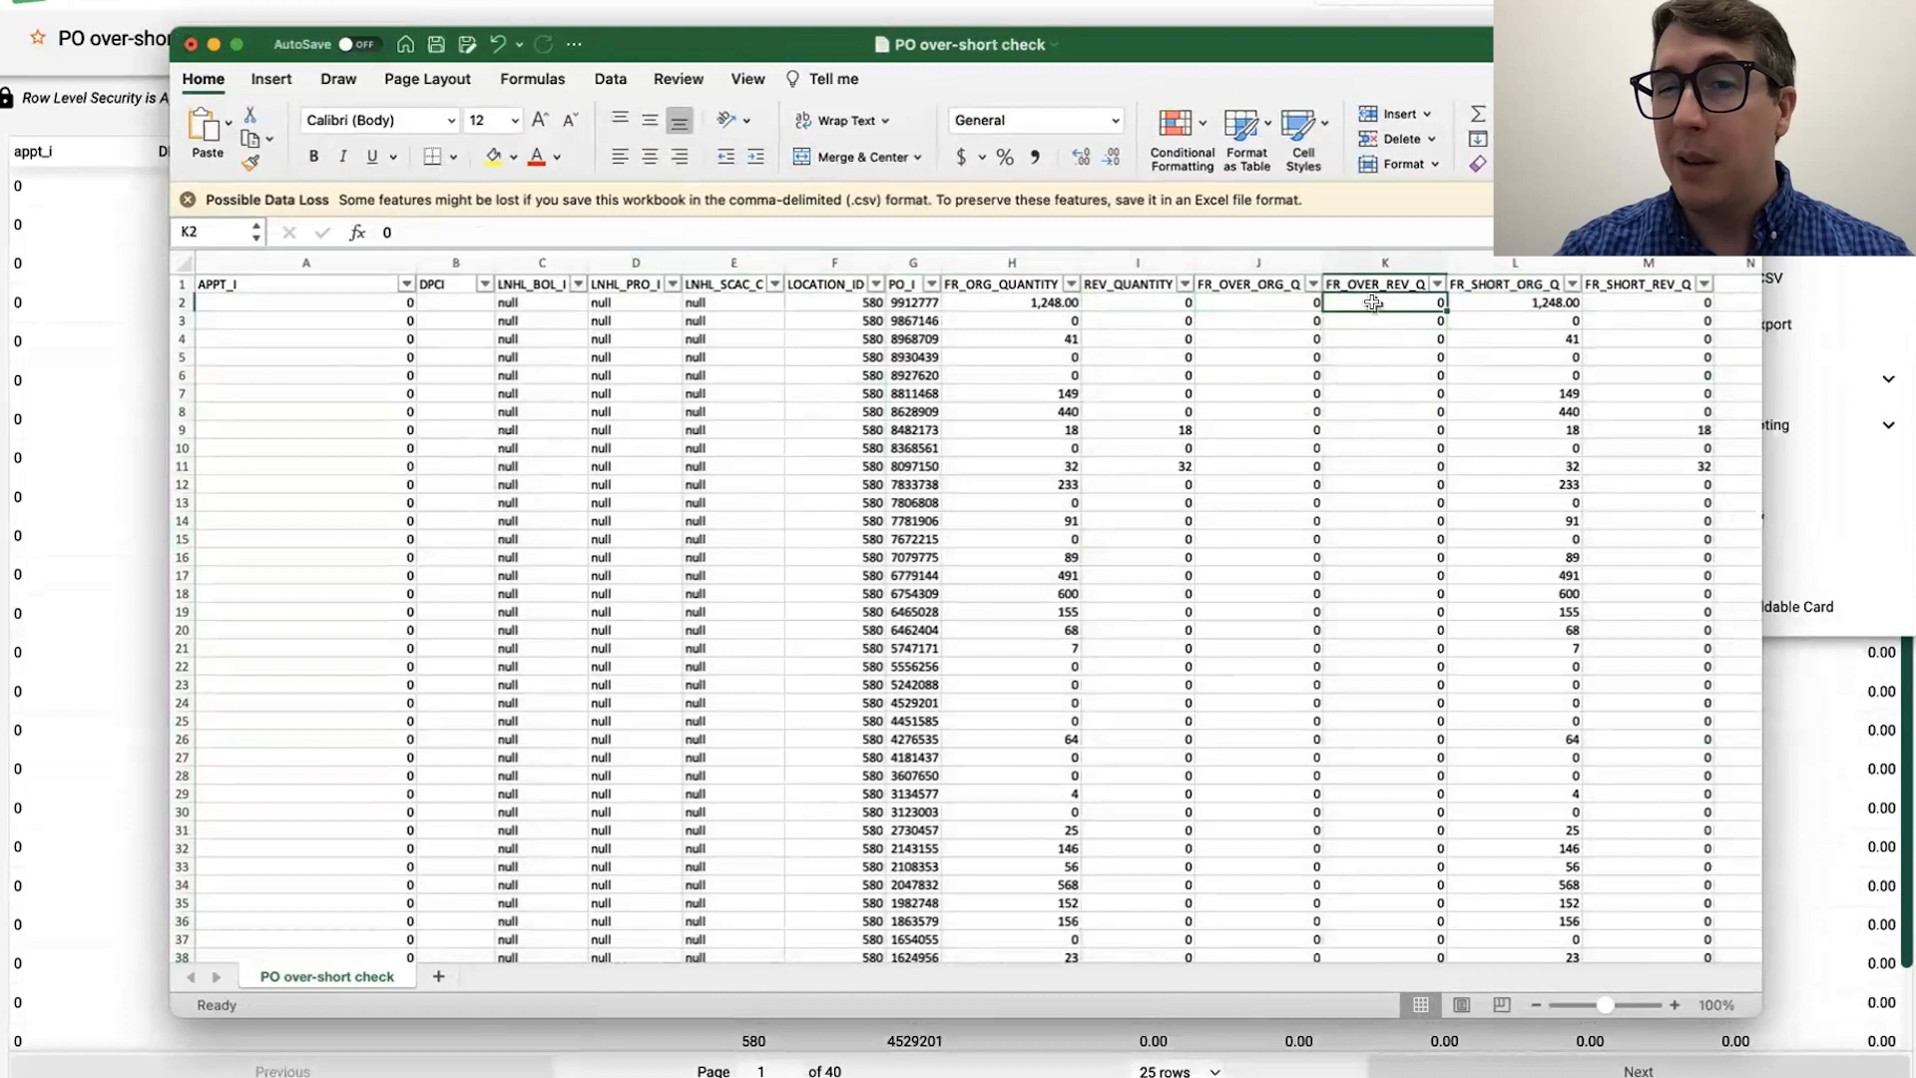
{"action": "left_click", "coordinate": [1437, 285]}
{"action": "left_click", "coordinate": [1507, 579]}
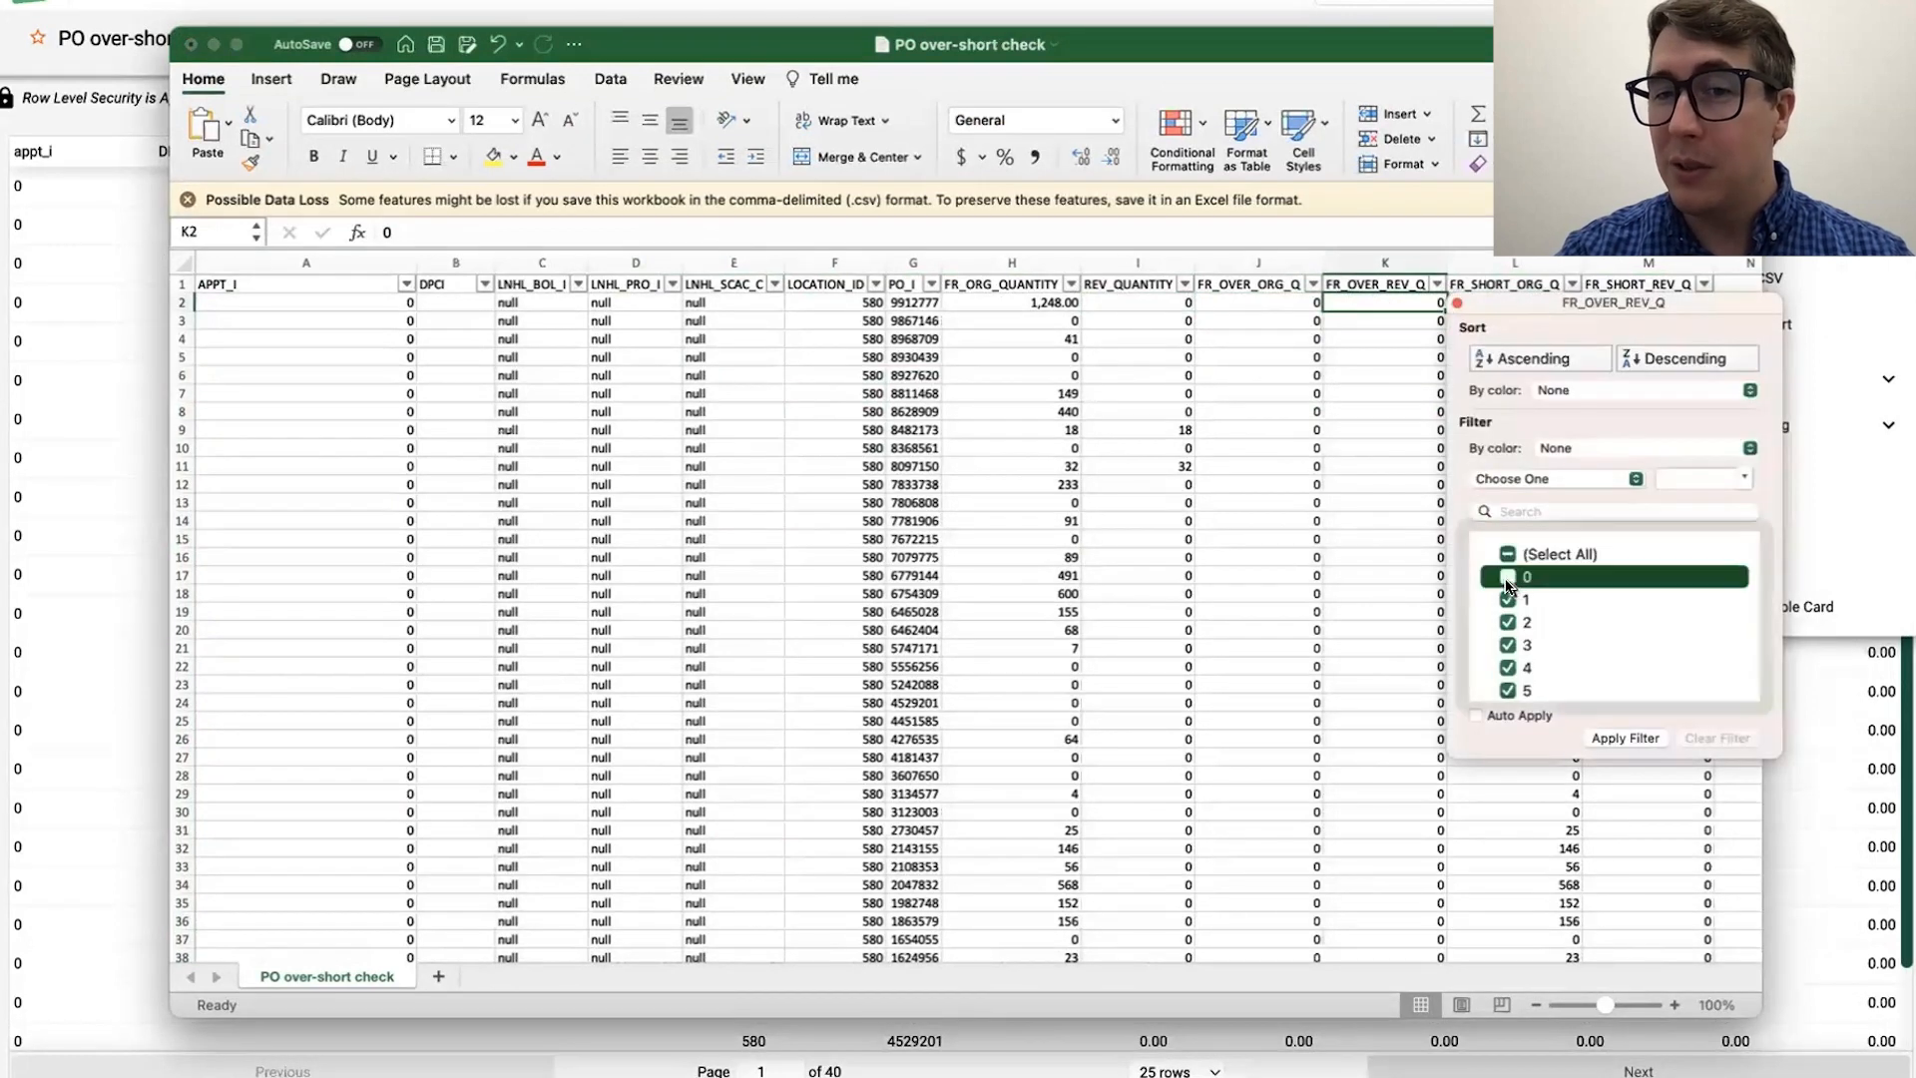
{"action": "left_click", "coordinate": [1625, 737]}
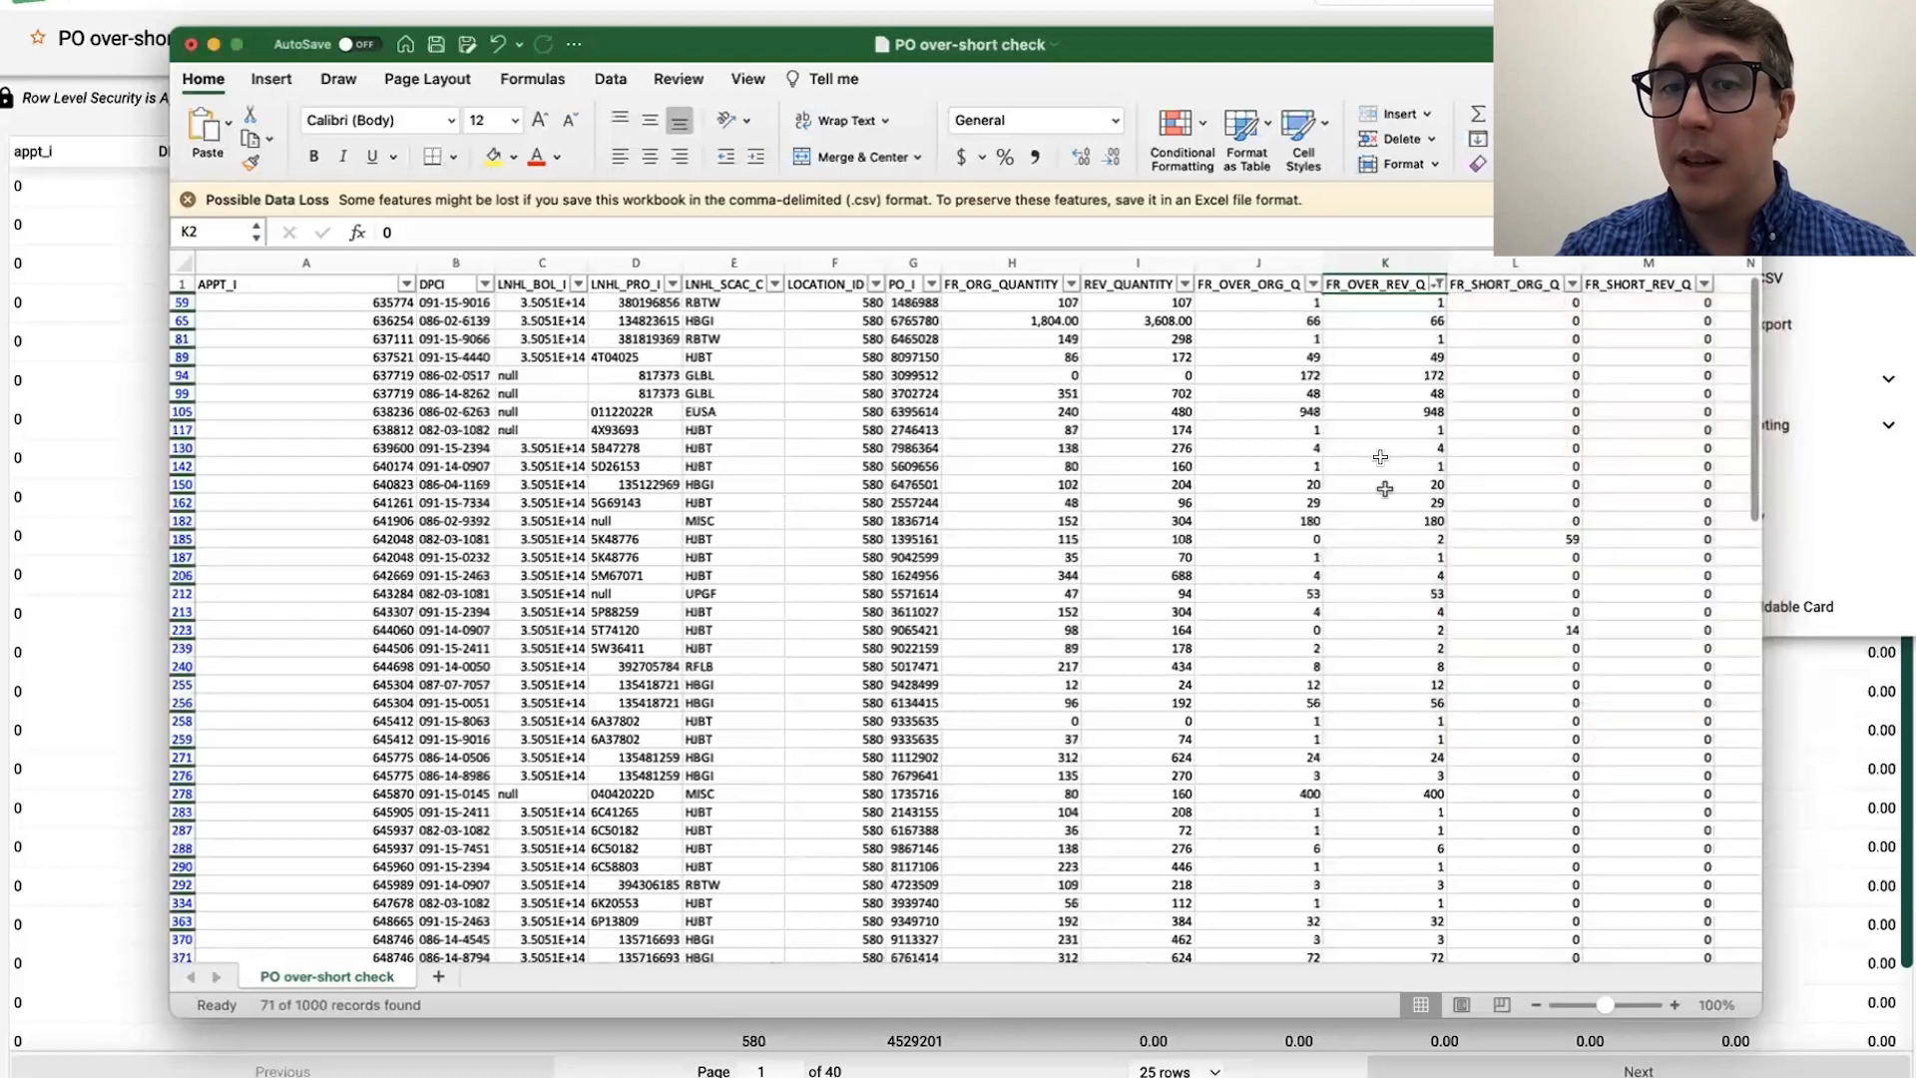
Step: Examine the original and revised over and short quantities in the filtered rows, including row 185 and its DPCI
{"action": "left_click", "coordinate": [1355, 321]}
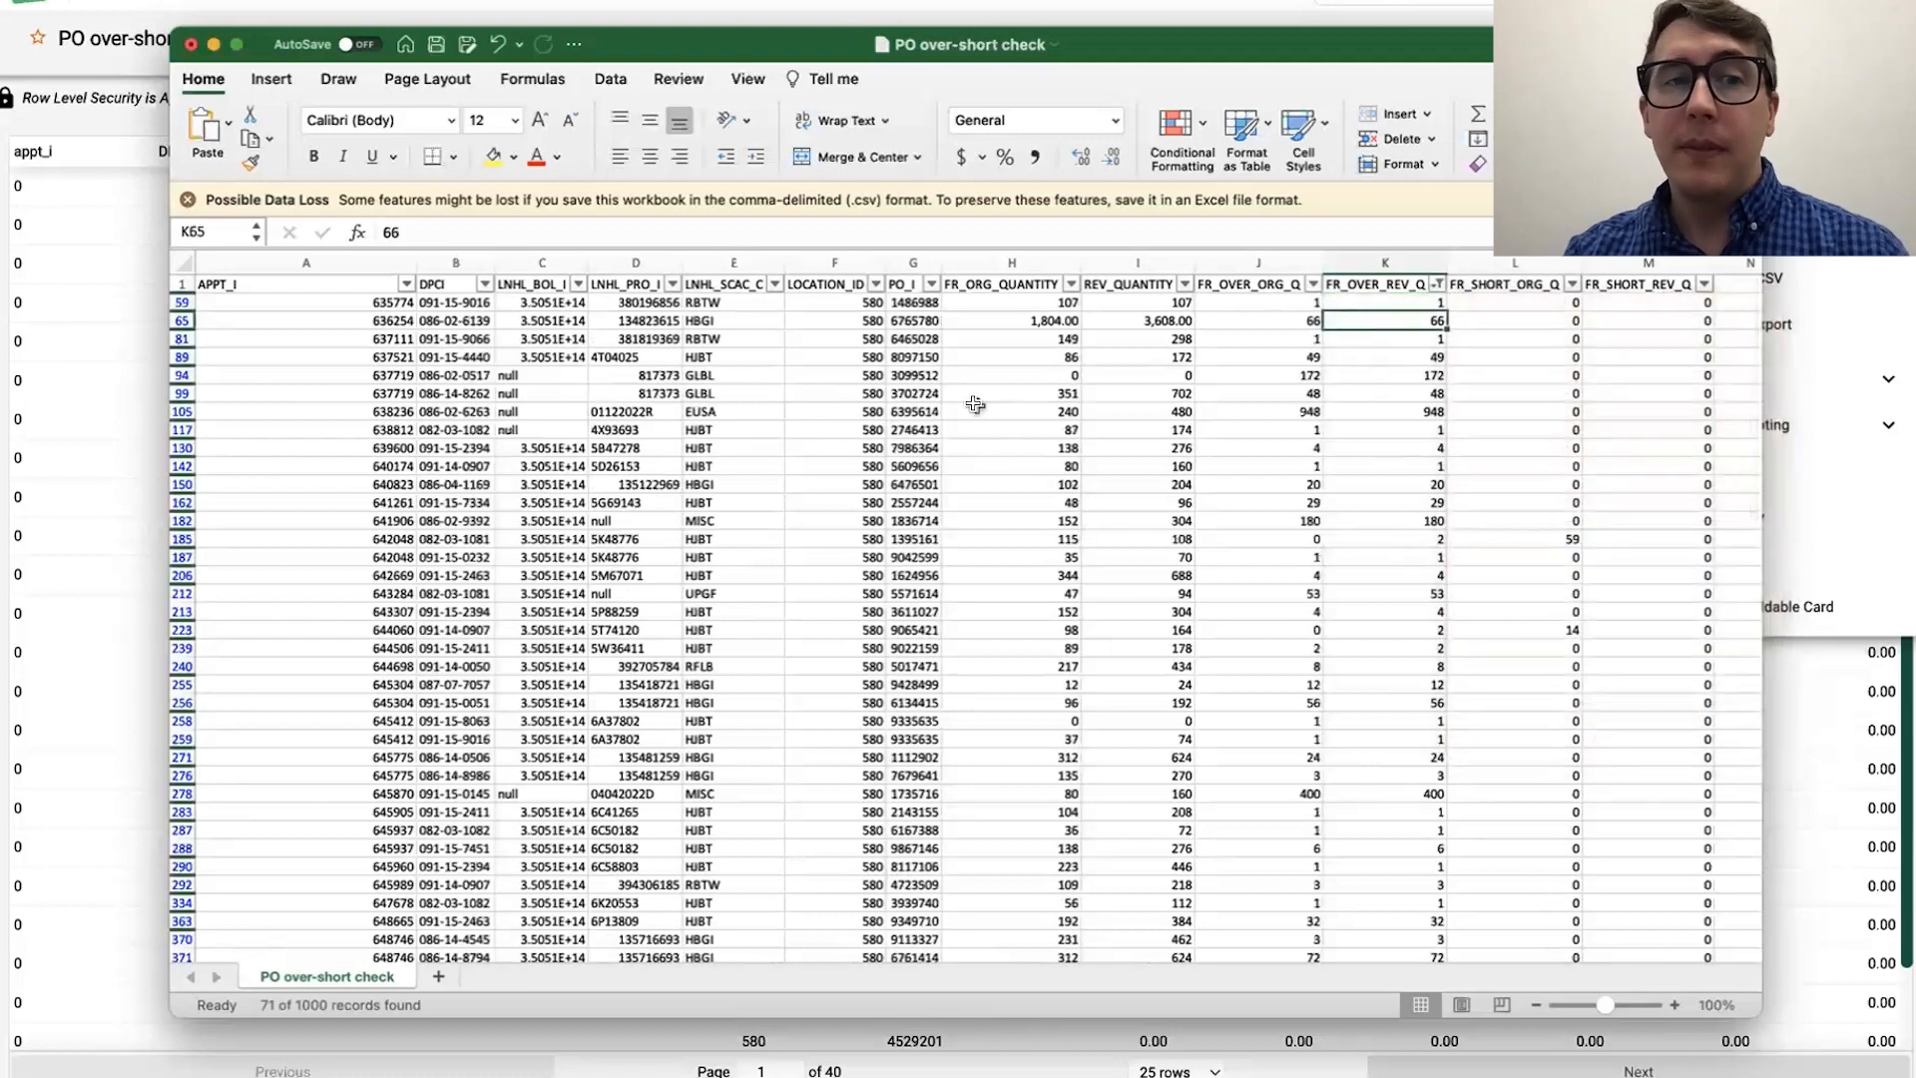
{"action": "left_click", "coordinate": [1256, 319]}
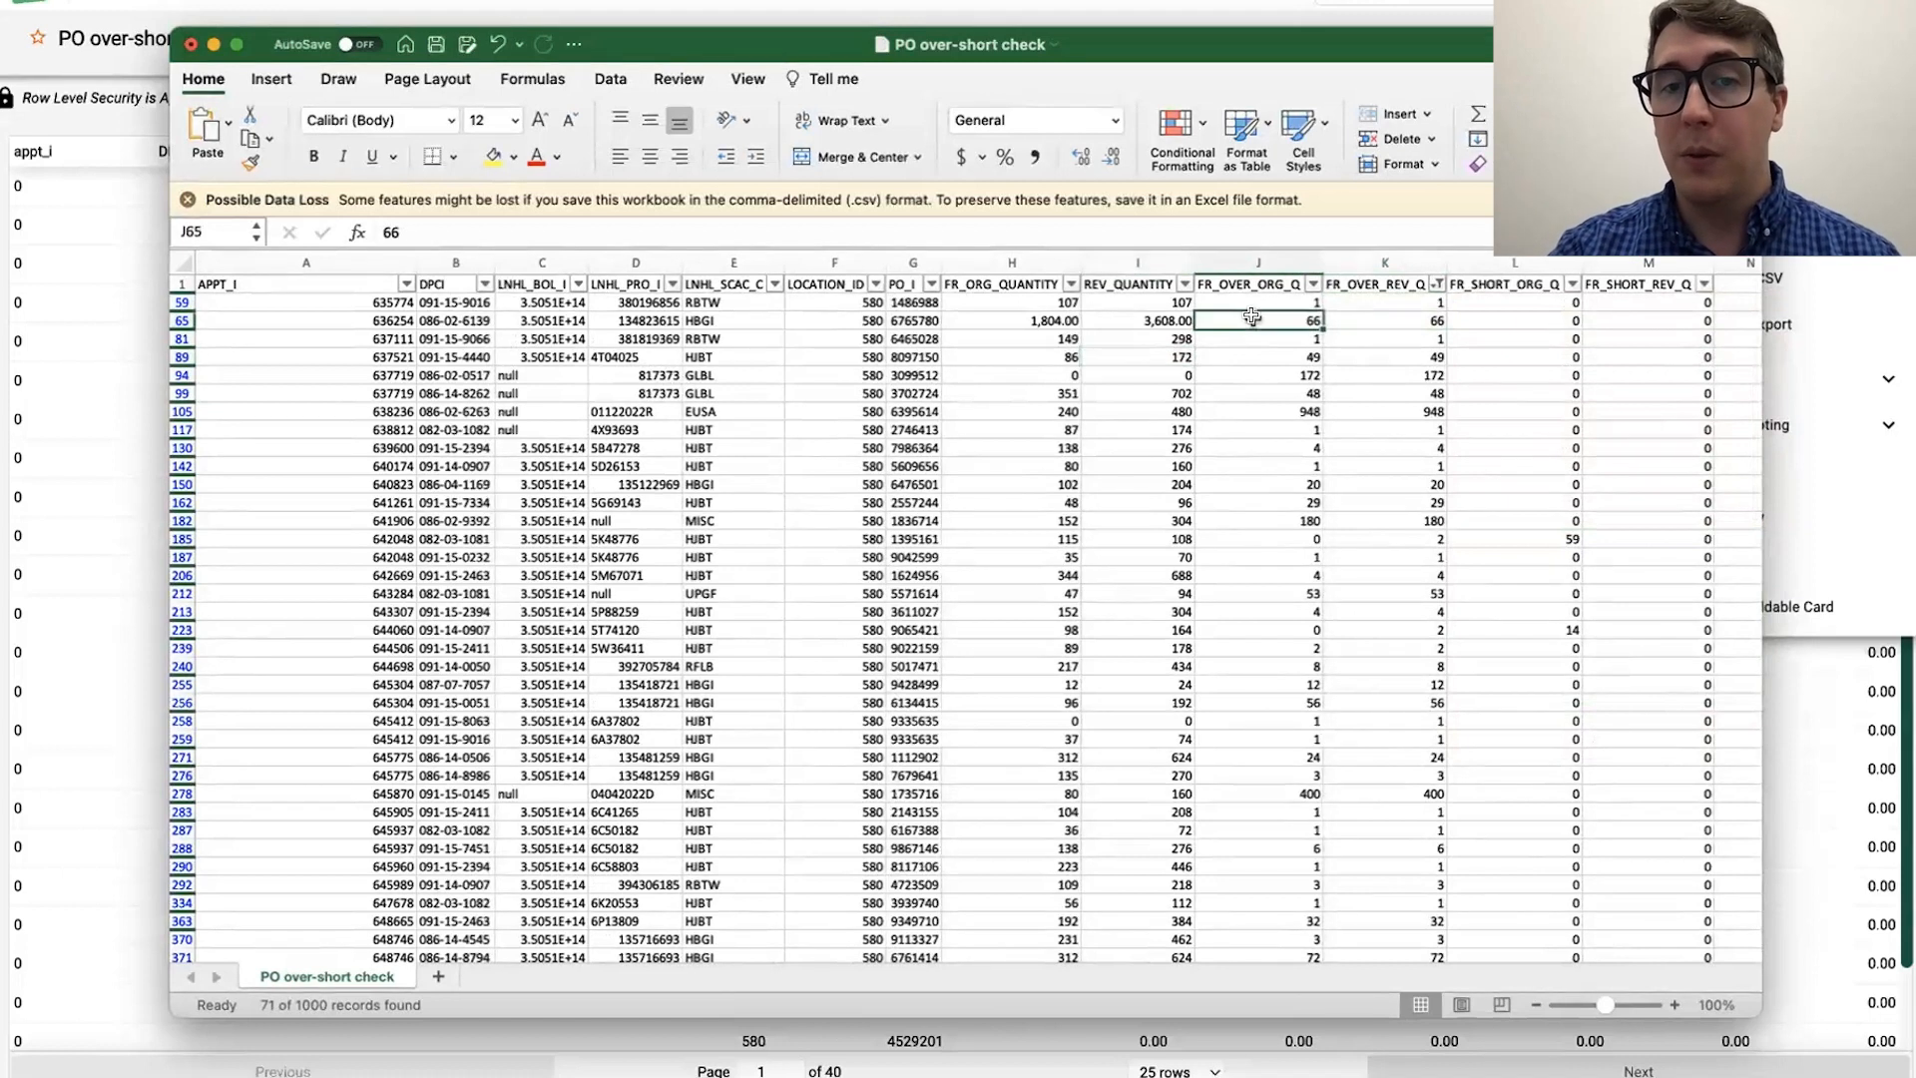
{"action": "left_click", "coordinate": [1272, 284]}
{"action": "left_click_drag", "start_coordinate": [1273, 303], "coordinate": [1278, 593]}
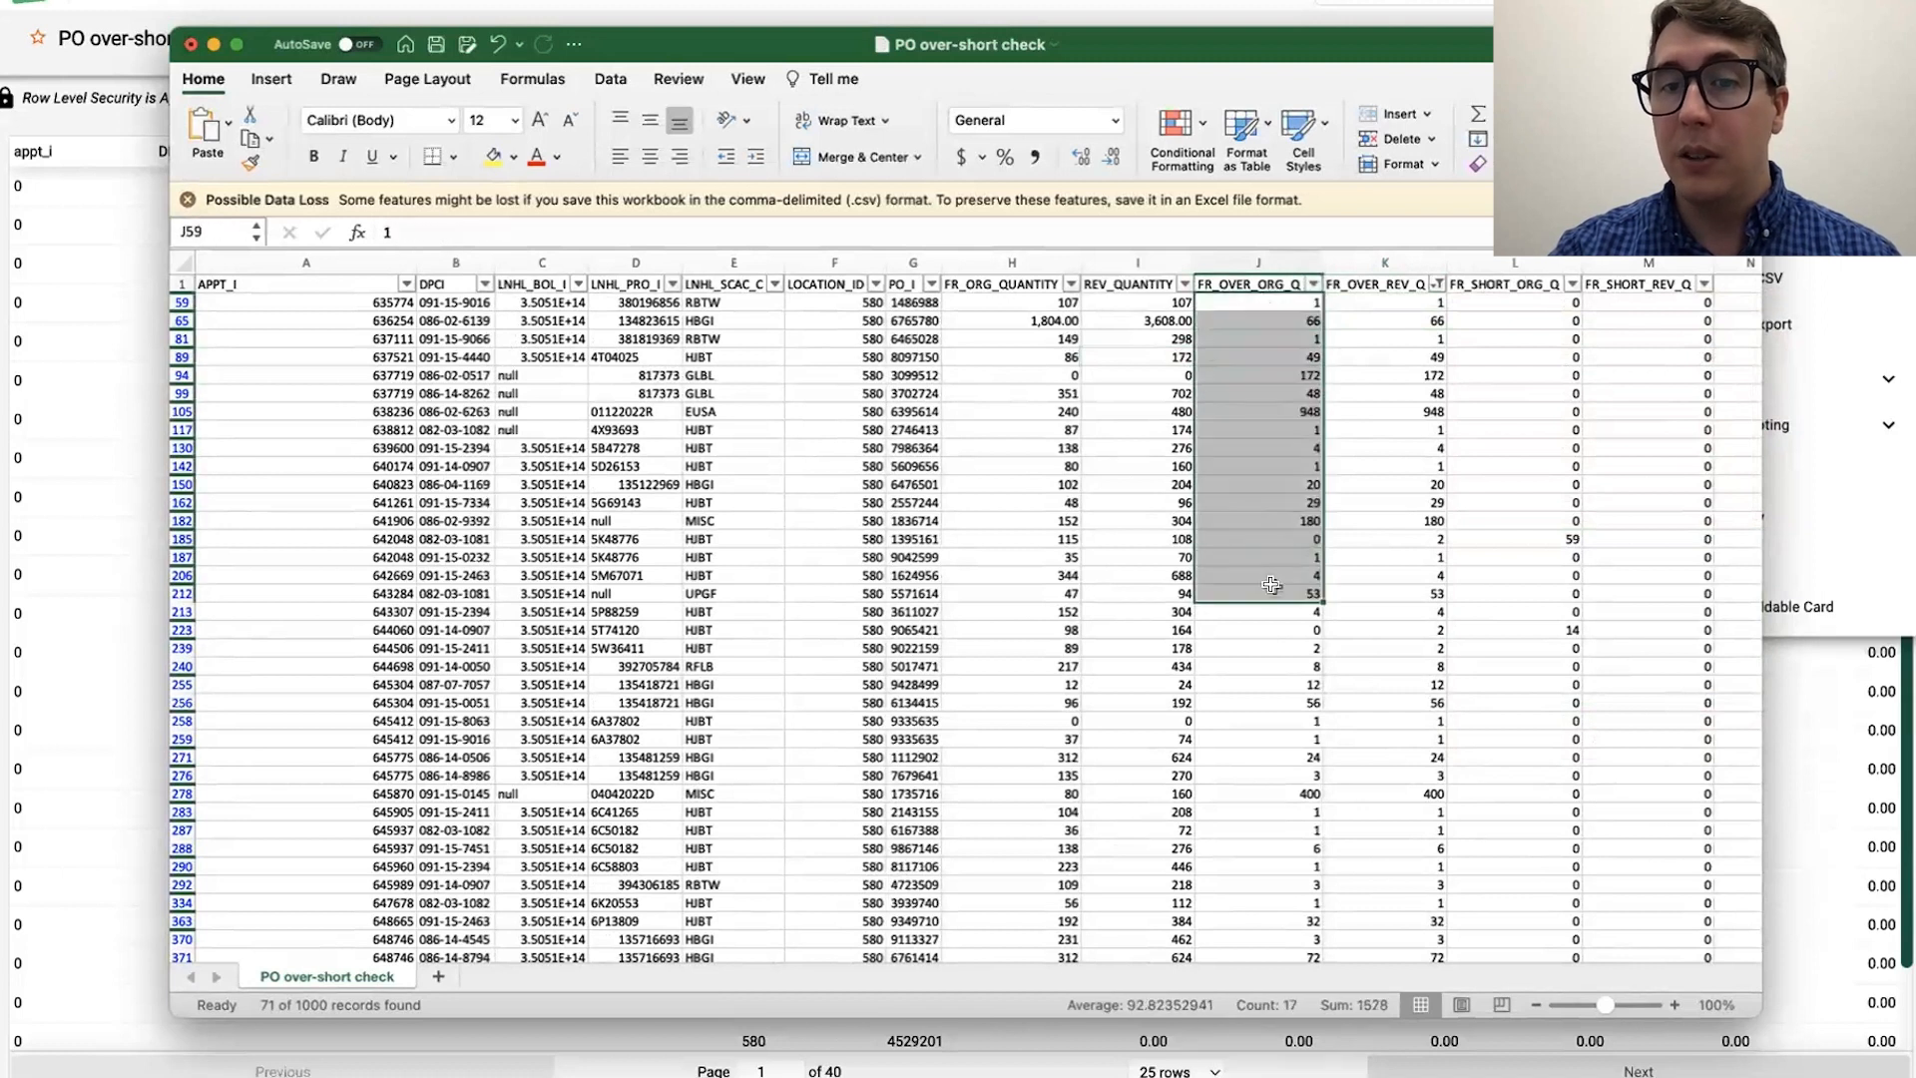
{"action": "left_click", "coordinate": [1517, 429]}
{"action": "left_click", "coordinate": [1512, 539]}
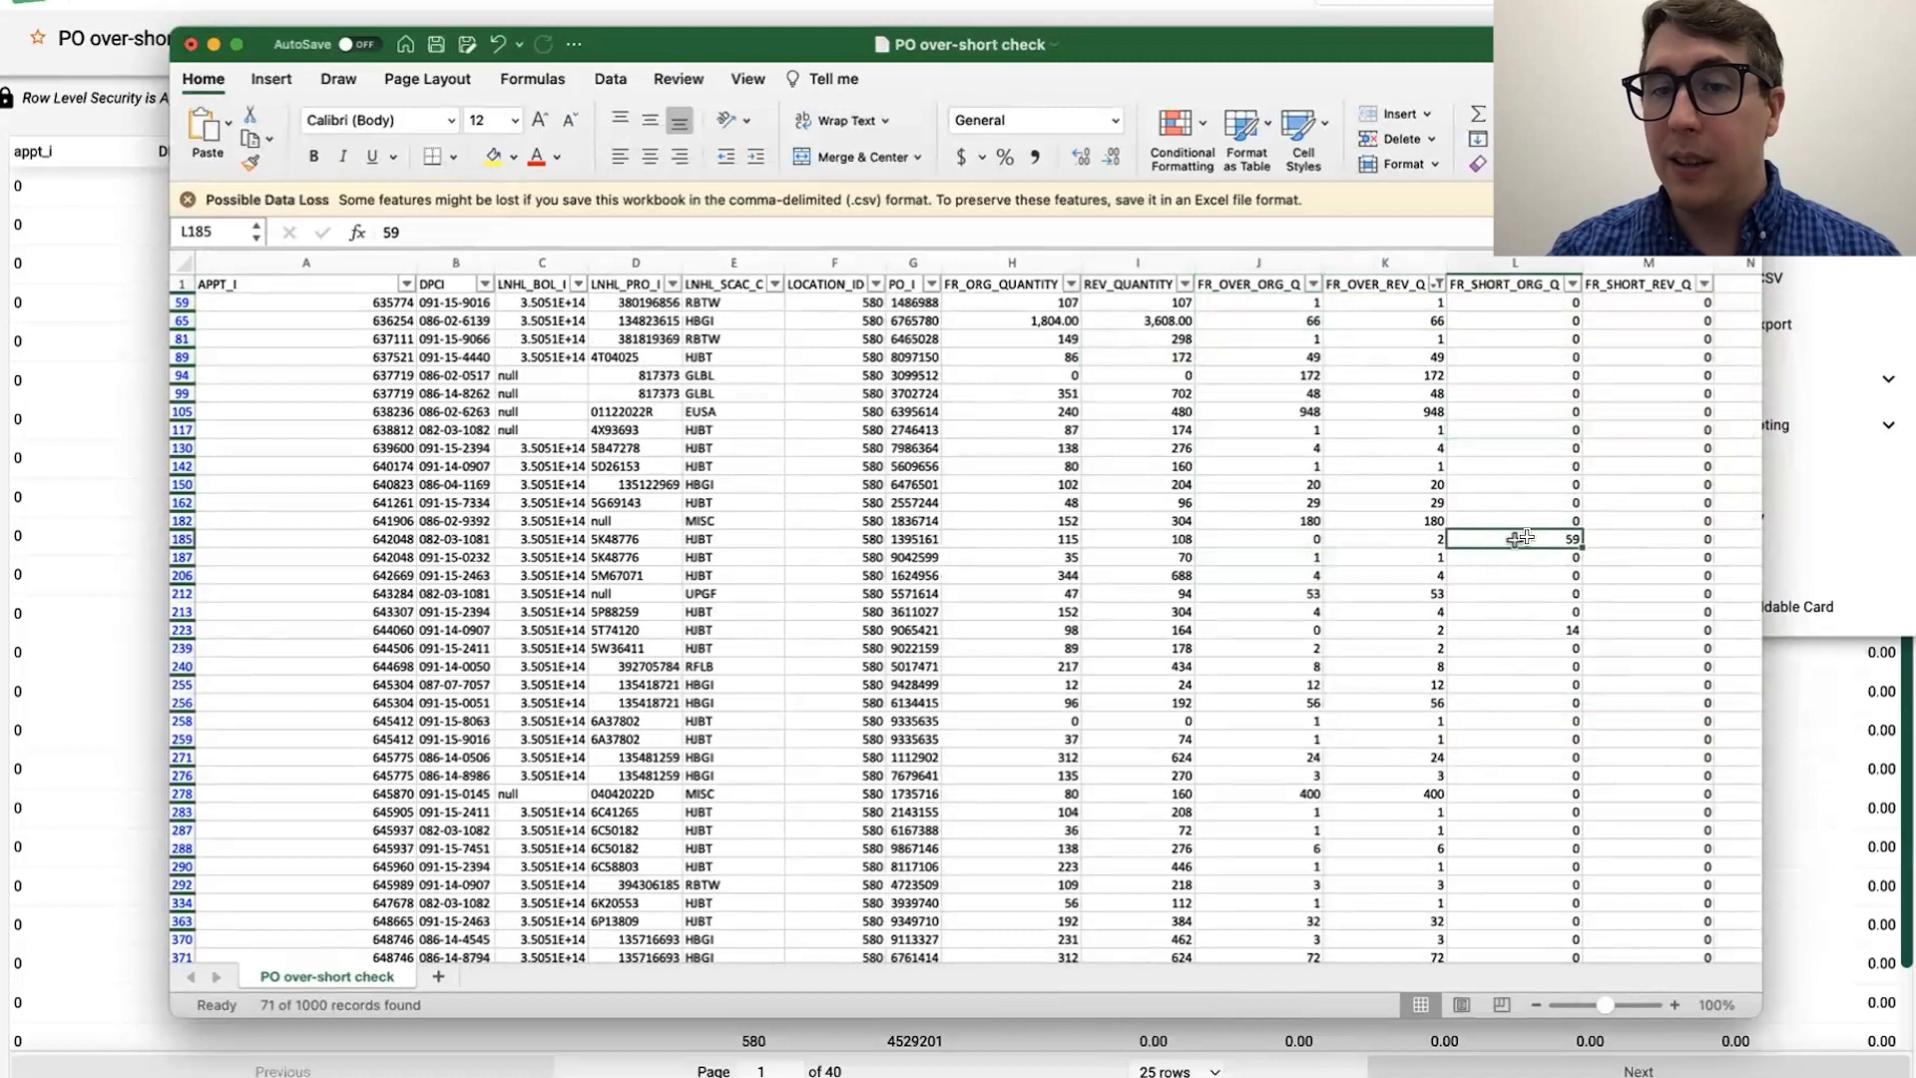
{"action": "key", "text": "Left"}
{"action": "key", "text": "Left"}
{"action": "key", "text": "Left"}
{"action": "key", "text": "Left"}
{"action": "key", "text": "Left"}
{"action": "key", "text": "Left"}
{"action": "key", "text": "Left"}
{"action": "key", "text": "Left"}
{"action": "key", "text": "Left"}
{"action": "key", "text": "Left"}
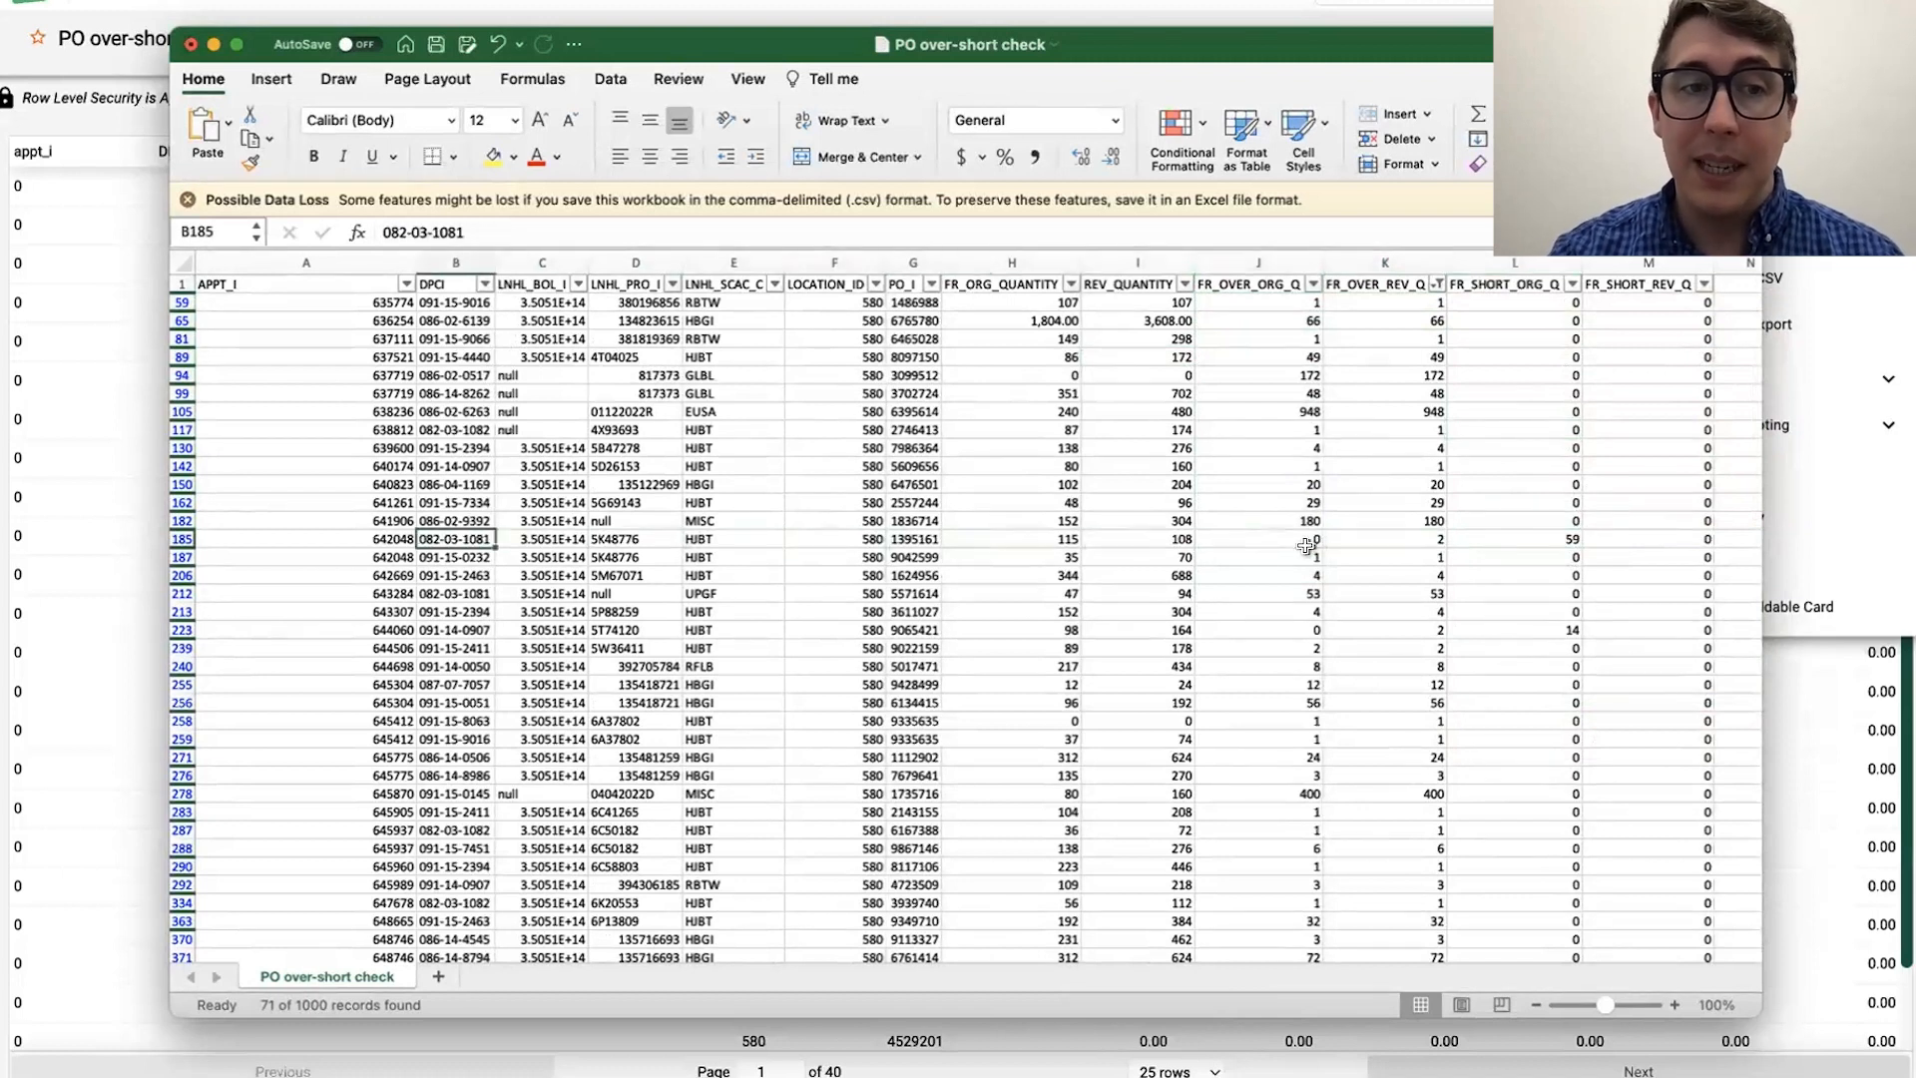
Step: Filter the DPCI column to show only rows with the value 082-03-1081
{"action": "left_click", "coordinate": [486, 285]}
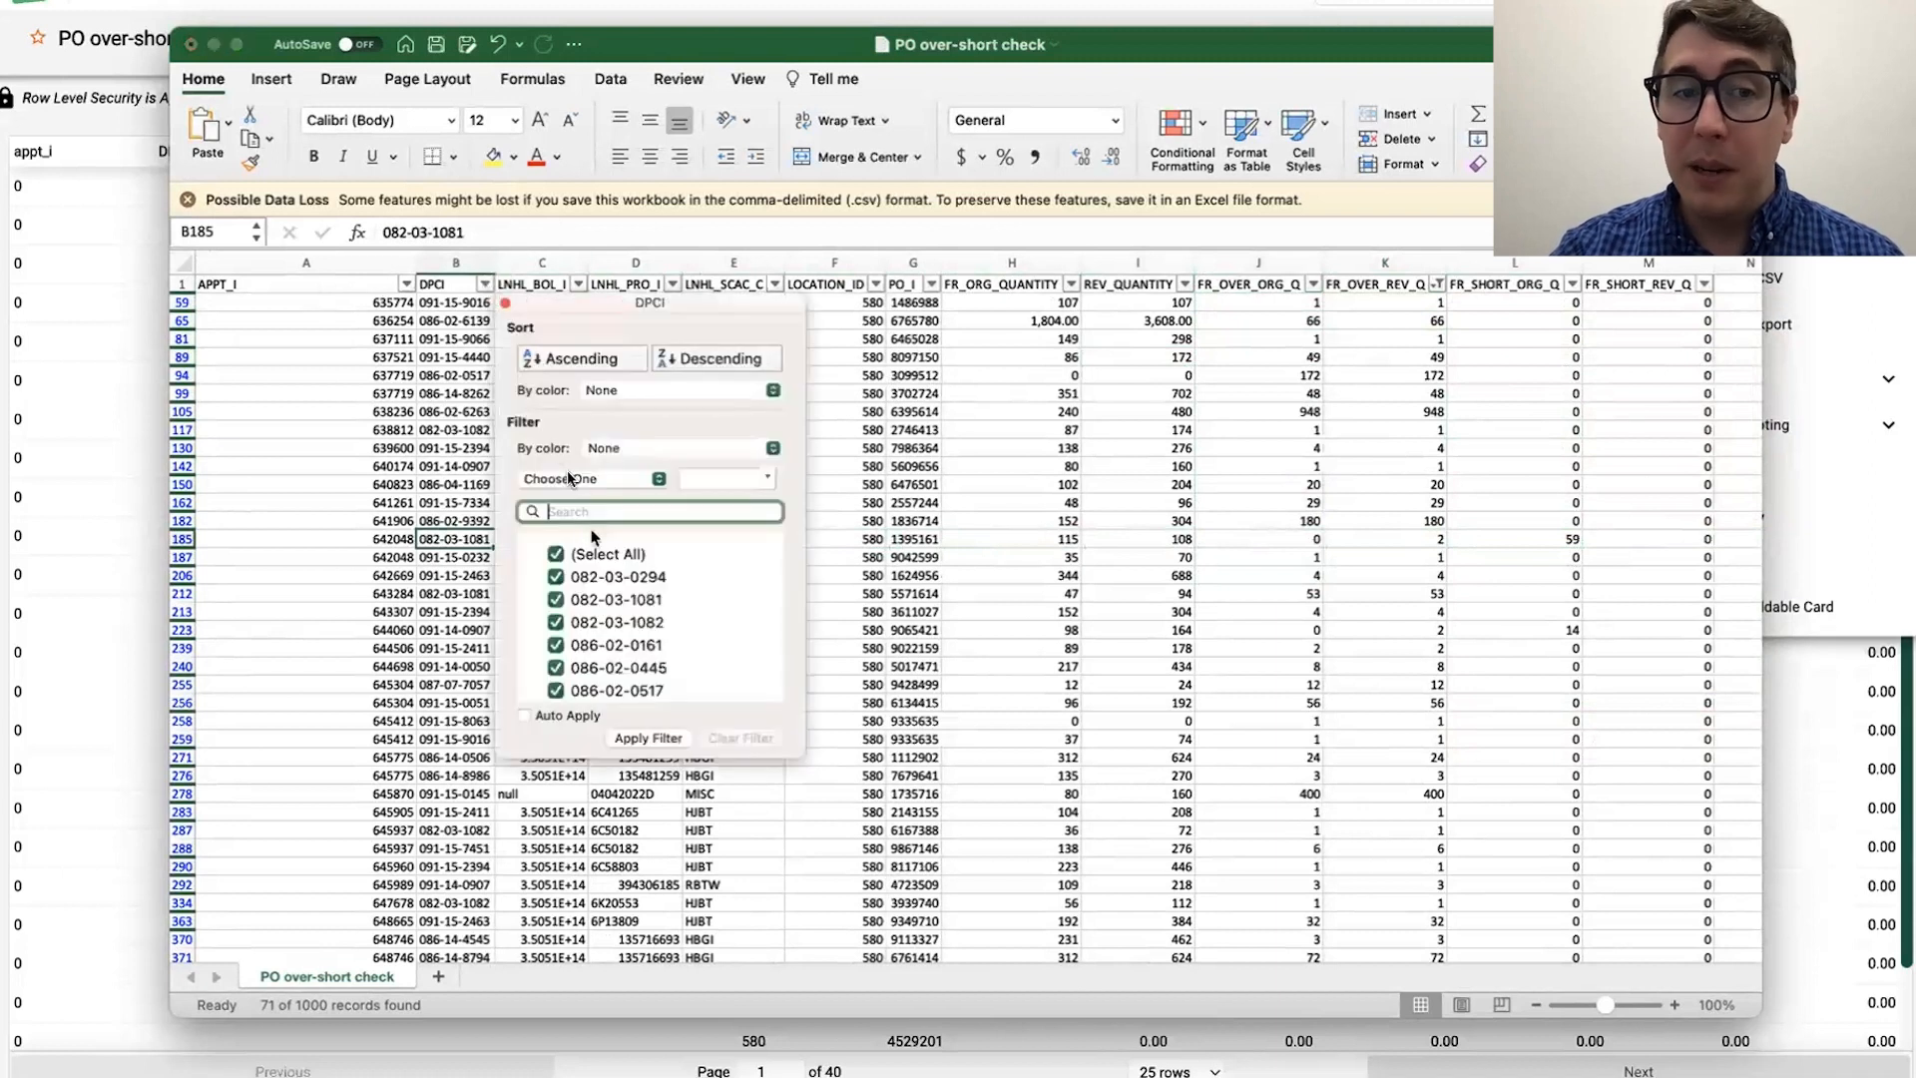
{"action": "left_click", "coordinate": [555, 555]}
{"action": "left_click", "coordinate": [604, 511]}
{"action": "type", "text": "1081"}
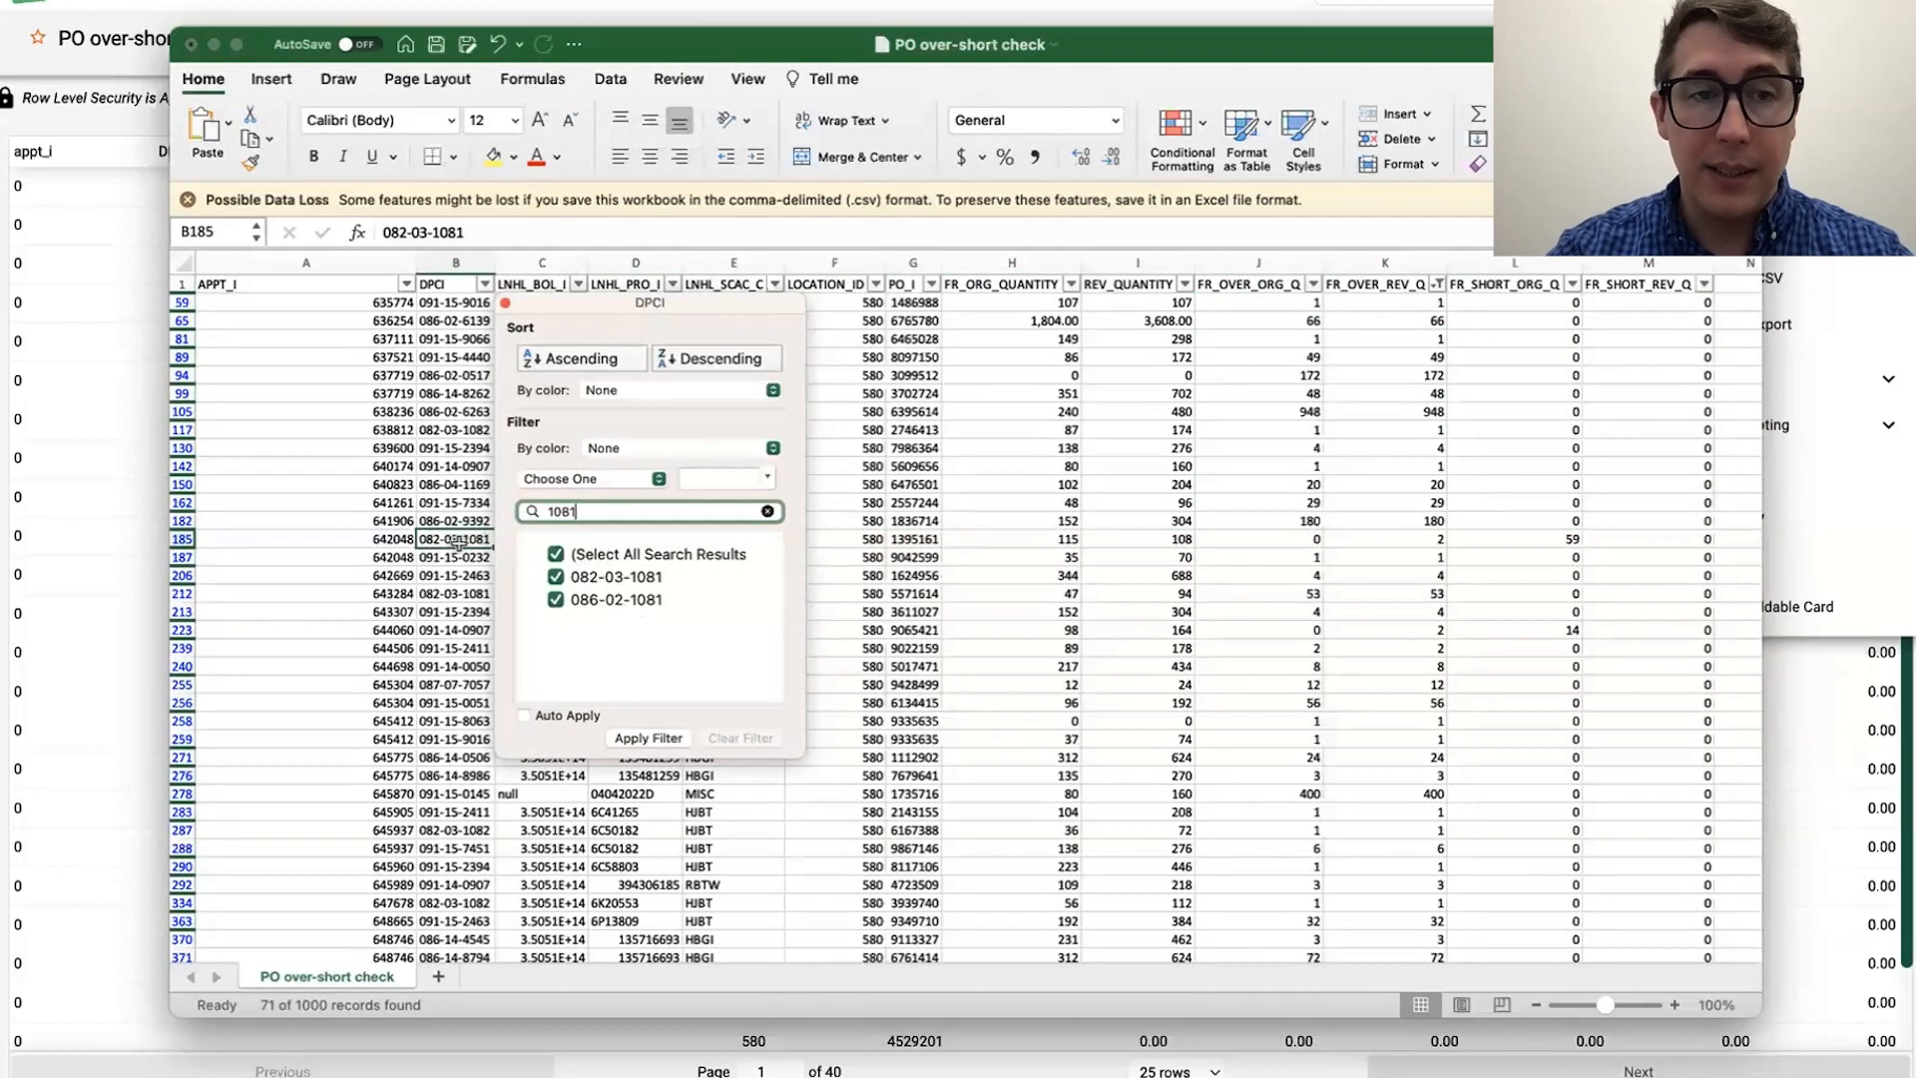
{"action": "left_click", "coordinate": [556, 600]}
{"action": "left_click", "coordinate": [654, 739]}
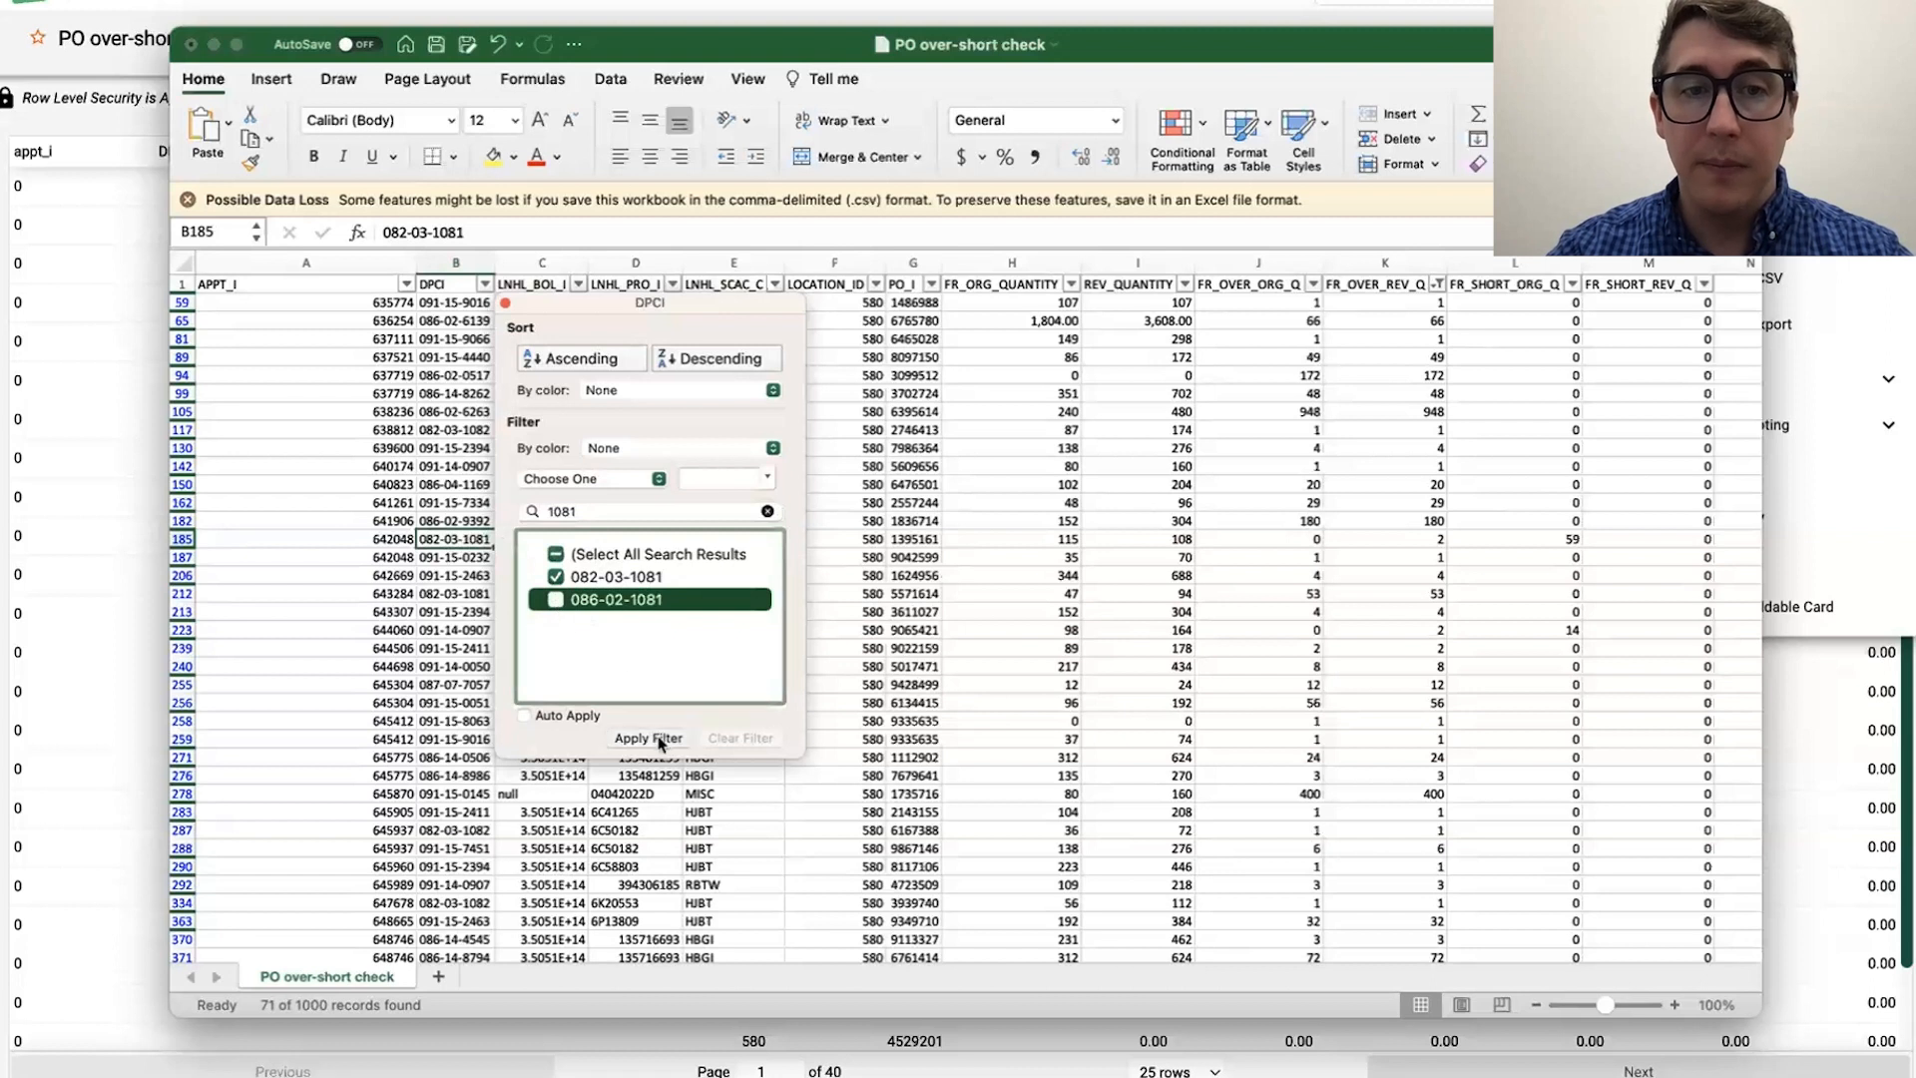
Step: Examine the locations, PO numbers and original short quantity in rows 185 and 212 of the filtered DPCI
{"action": "left_click", "coordinate": [1514, 301]}
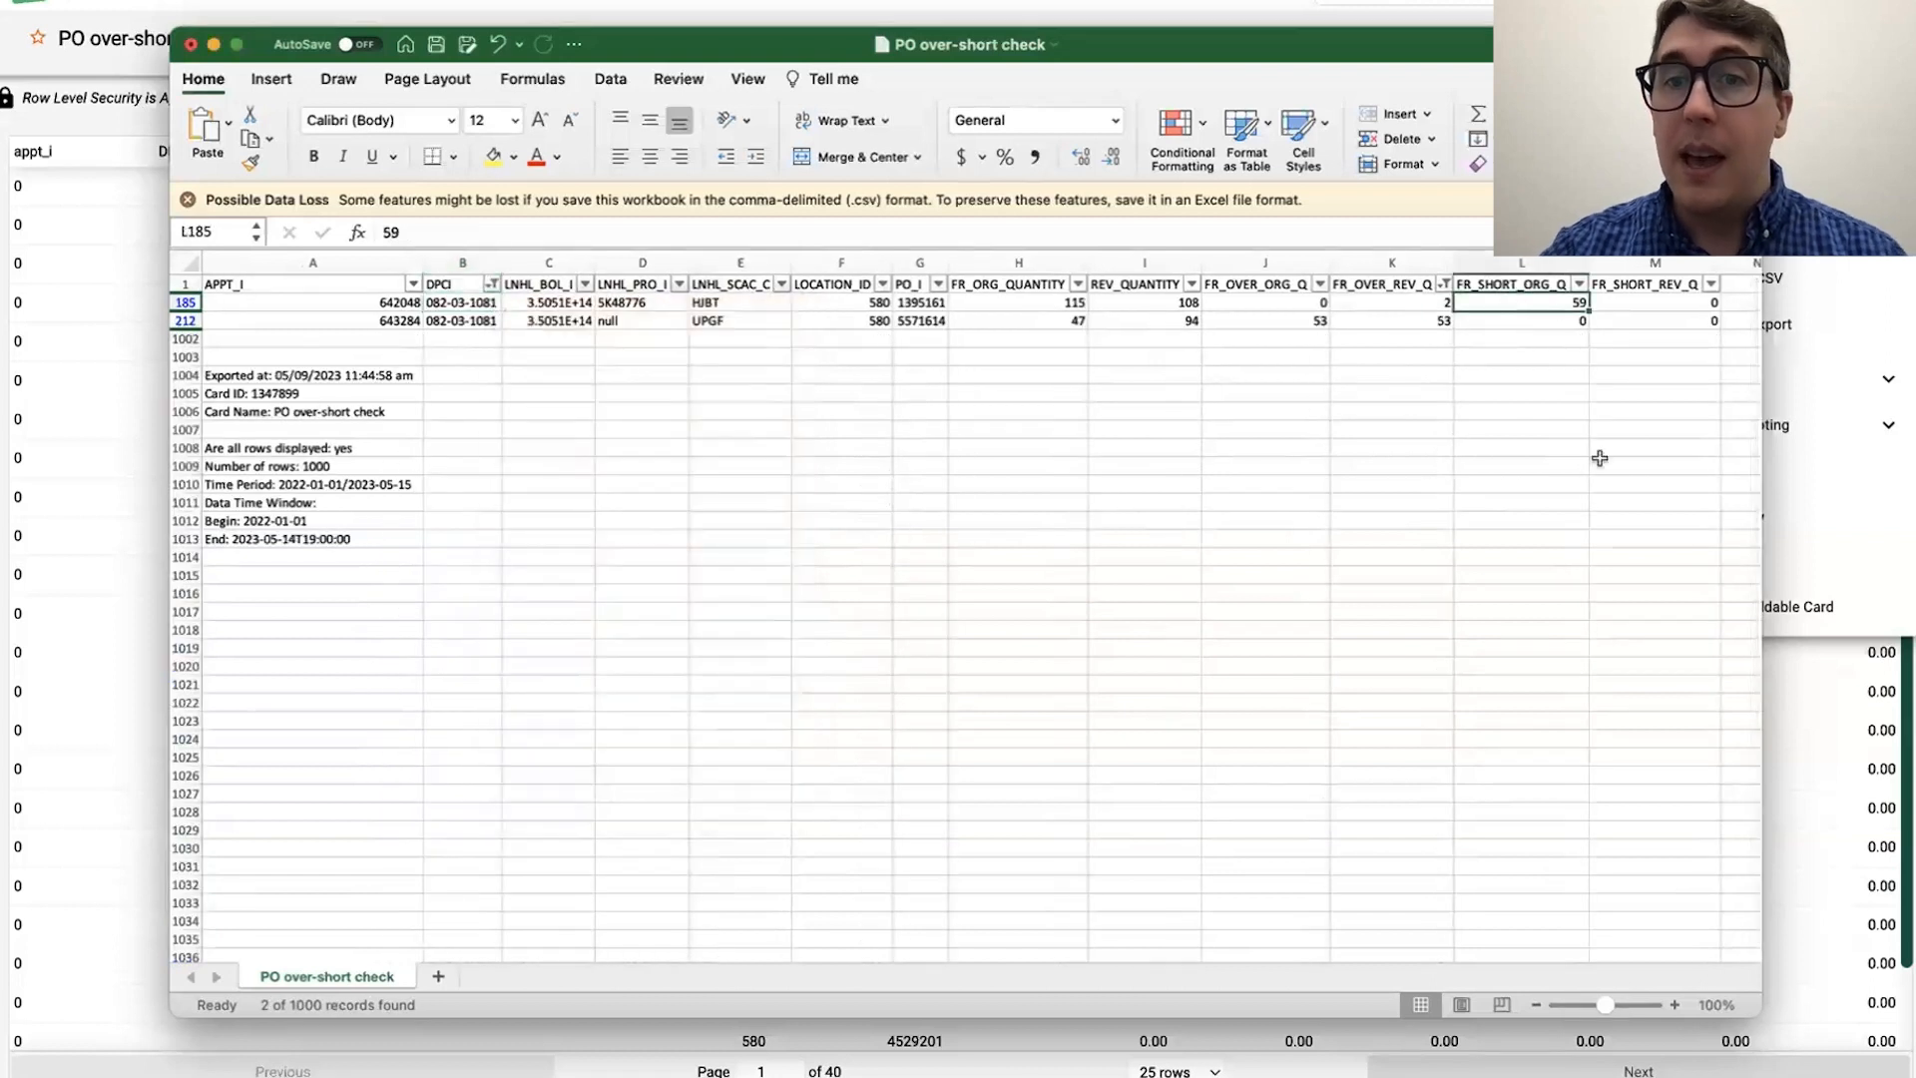
{"action": "key", "text": "Left"}
{"action": "key", "text": "Left"}
{"action": "key", "text": "Left"}
{"action": "key", "text": "Left"}
{"action": "key", "text": "Left"}
{"action": "key", "text": "Left"}
{"action": "key", "text": "Left"}
{"action": "key", "text": "Left"}
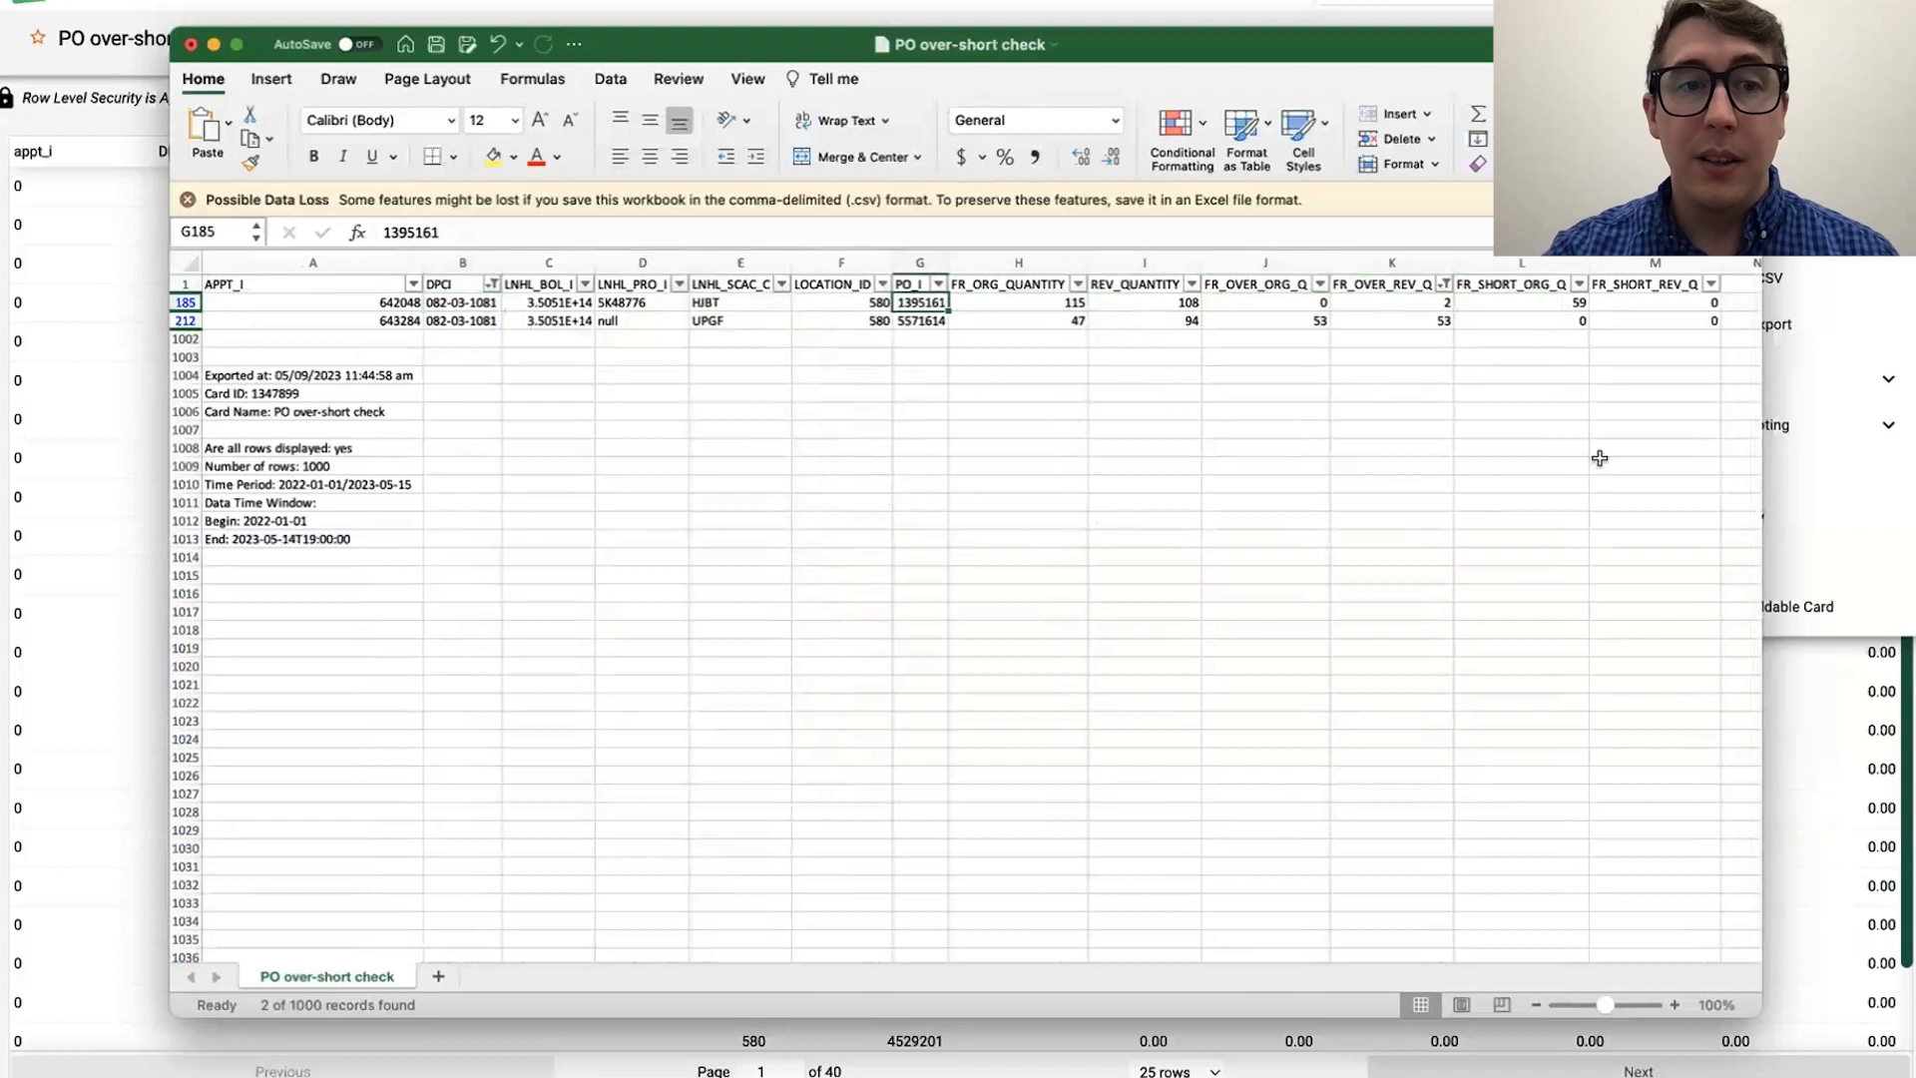
{"action": "key", "text": "Left"}
{"action": "key", "text": "Right"}
{"action": "key", "text": "Right"}
{"action": "key", "text": "Right"}
{"action": "key", "text": "Down"}
{"action": "key", "text": "Up"}
{"action": "key", "text": "Down"}
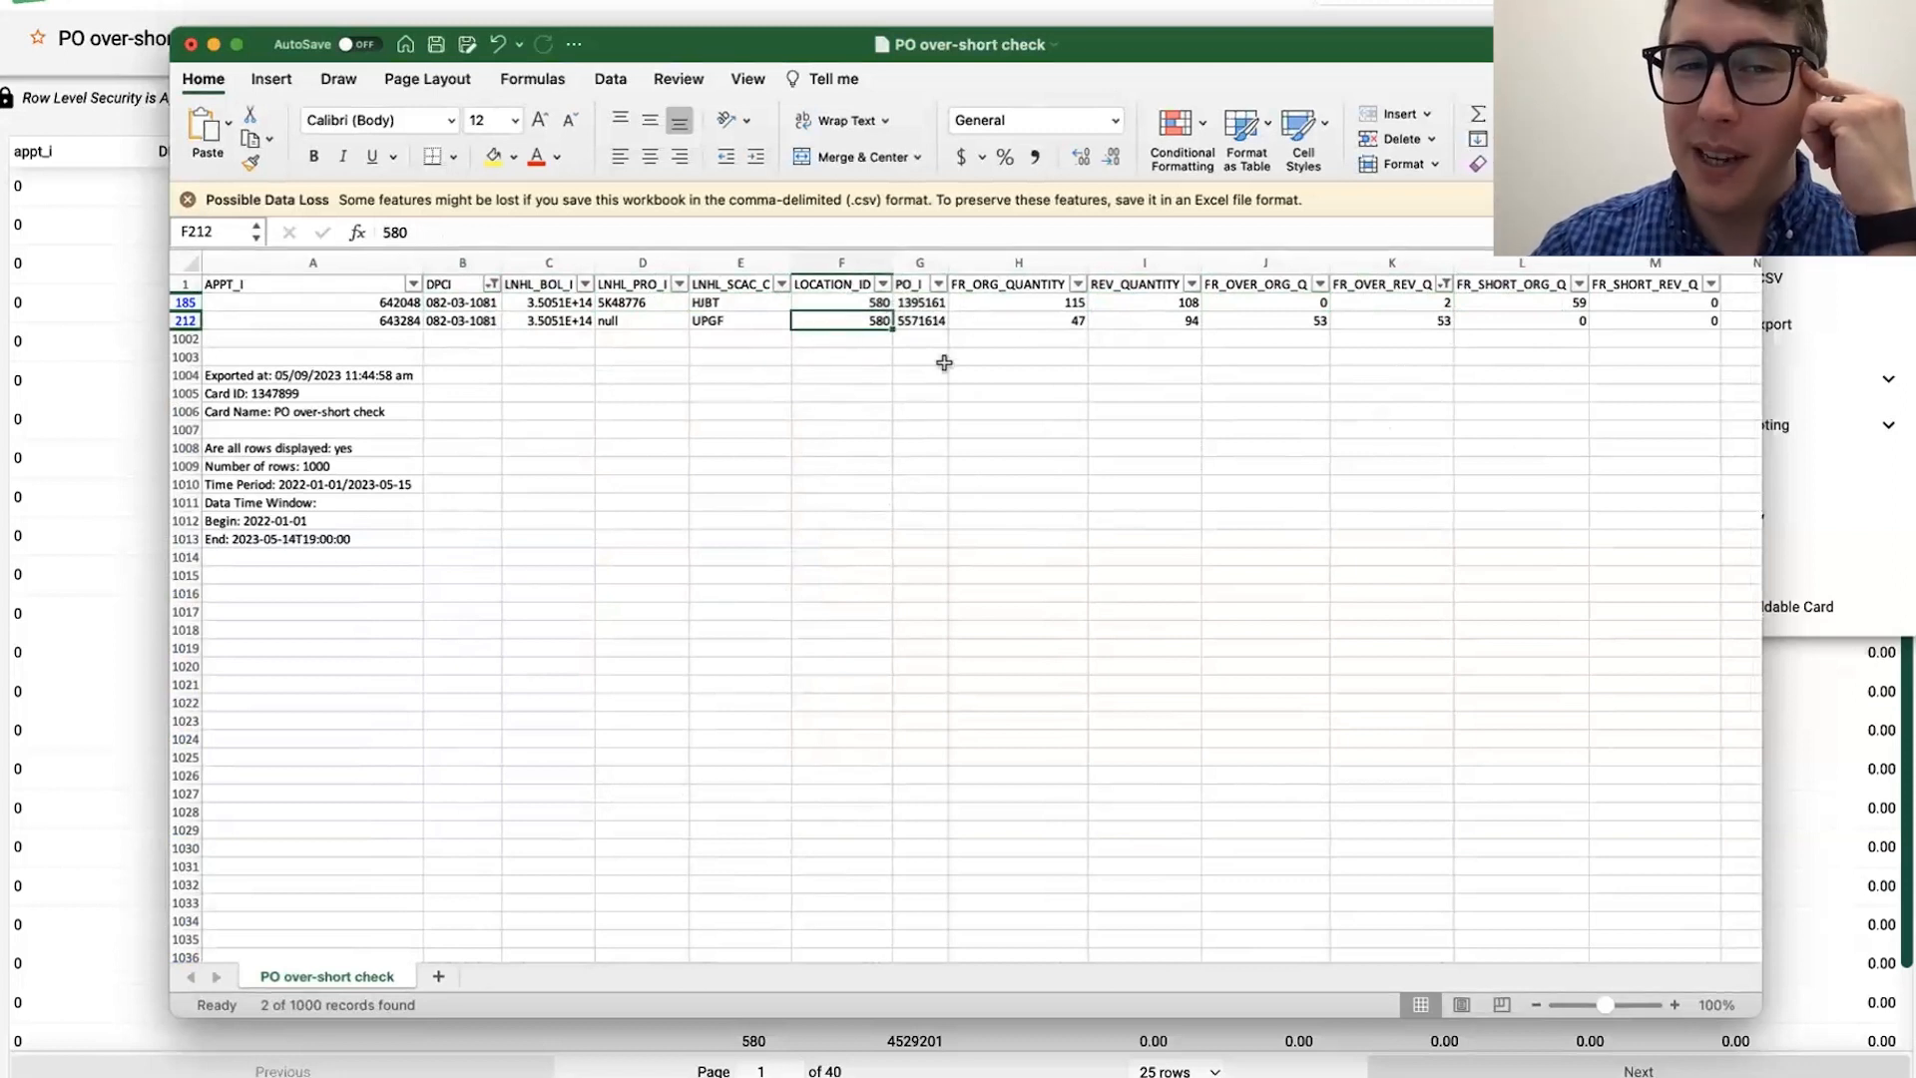
{"action": "left_click", "coordinate": [1492, 303]}
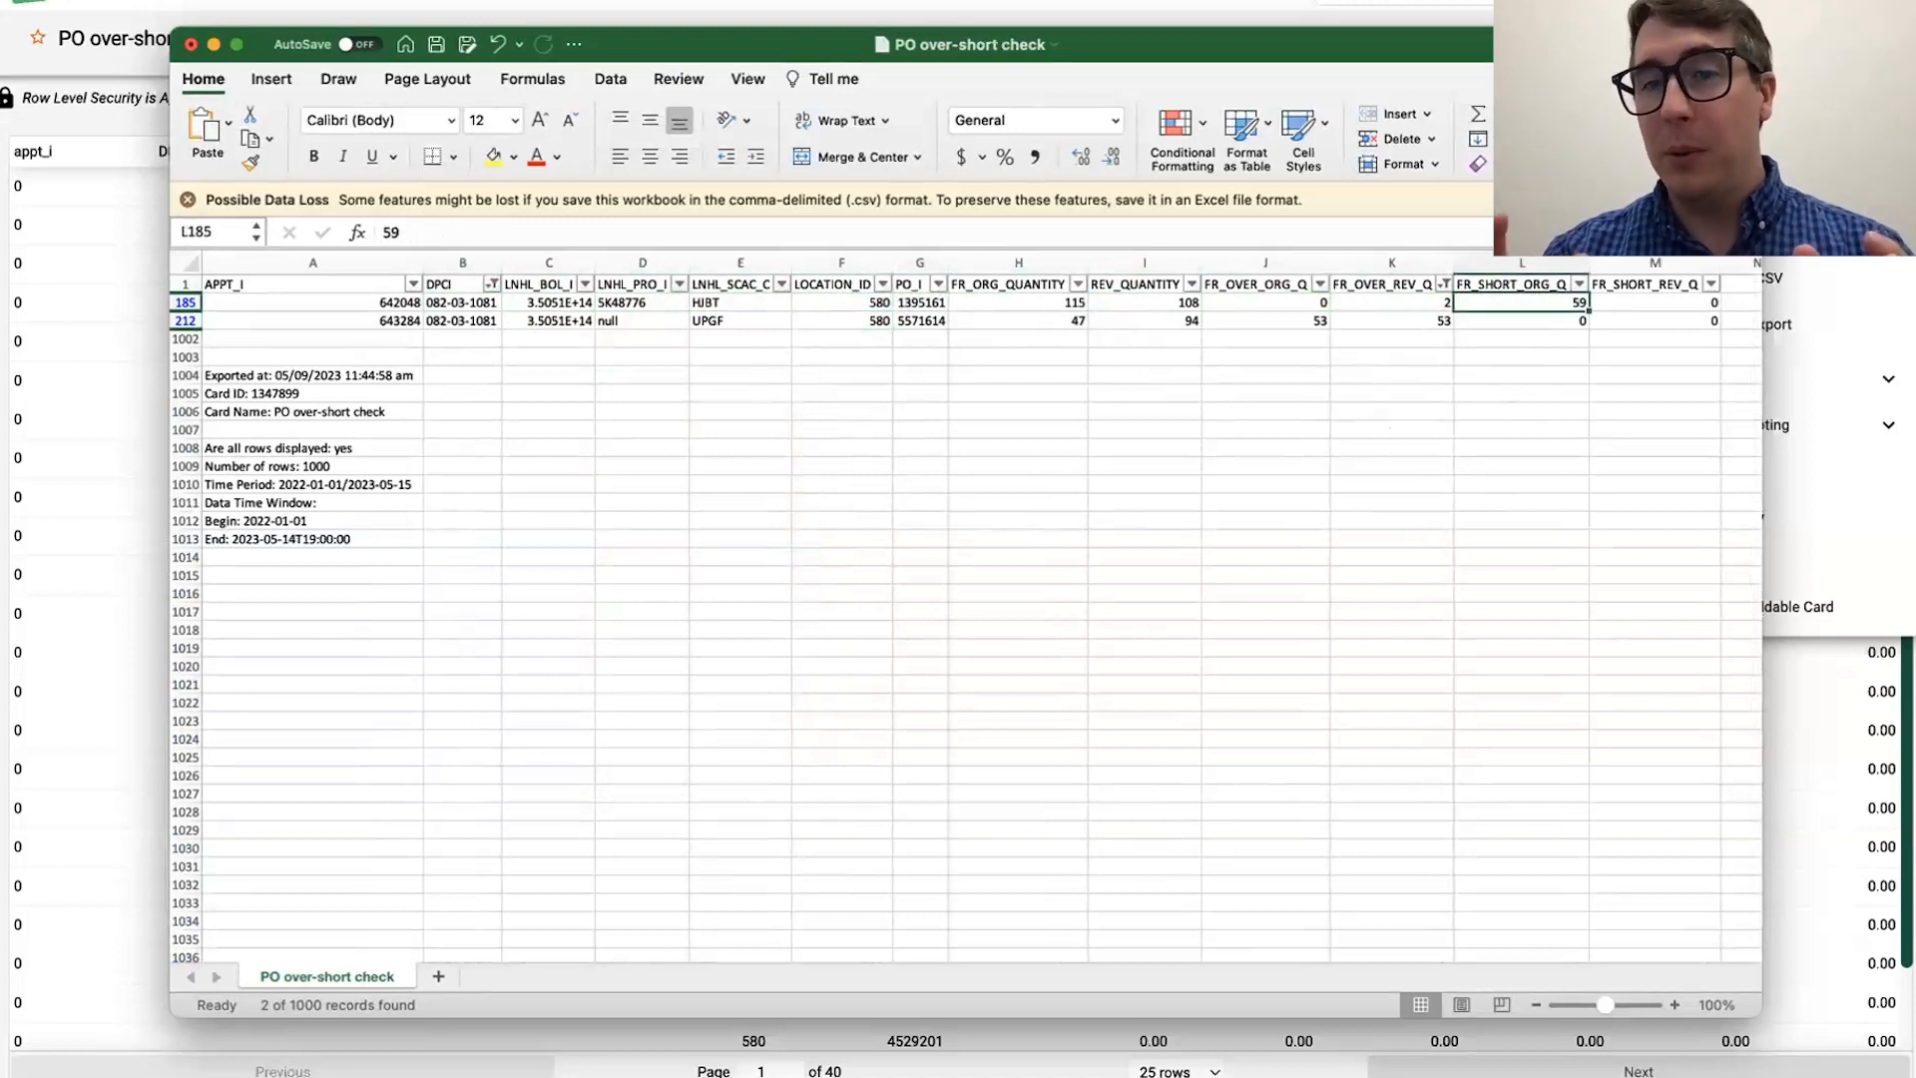
Step: Compare the revised over quantities in rows 185 and 212 with the original short quantity in row 185
{"action": "left_click", "coordinate": [1675, 1005]}
{"action": "left_click", "coordinate": [1674, 1005]}
{"action": "left_click", "coordinate": [1674, 1005]}
{"action": "scroll", "coordinate": [1202, 676], "scroll_direction": "right", "scroll_amount": 3}
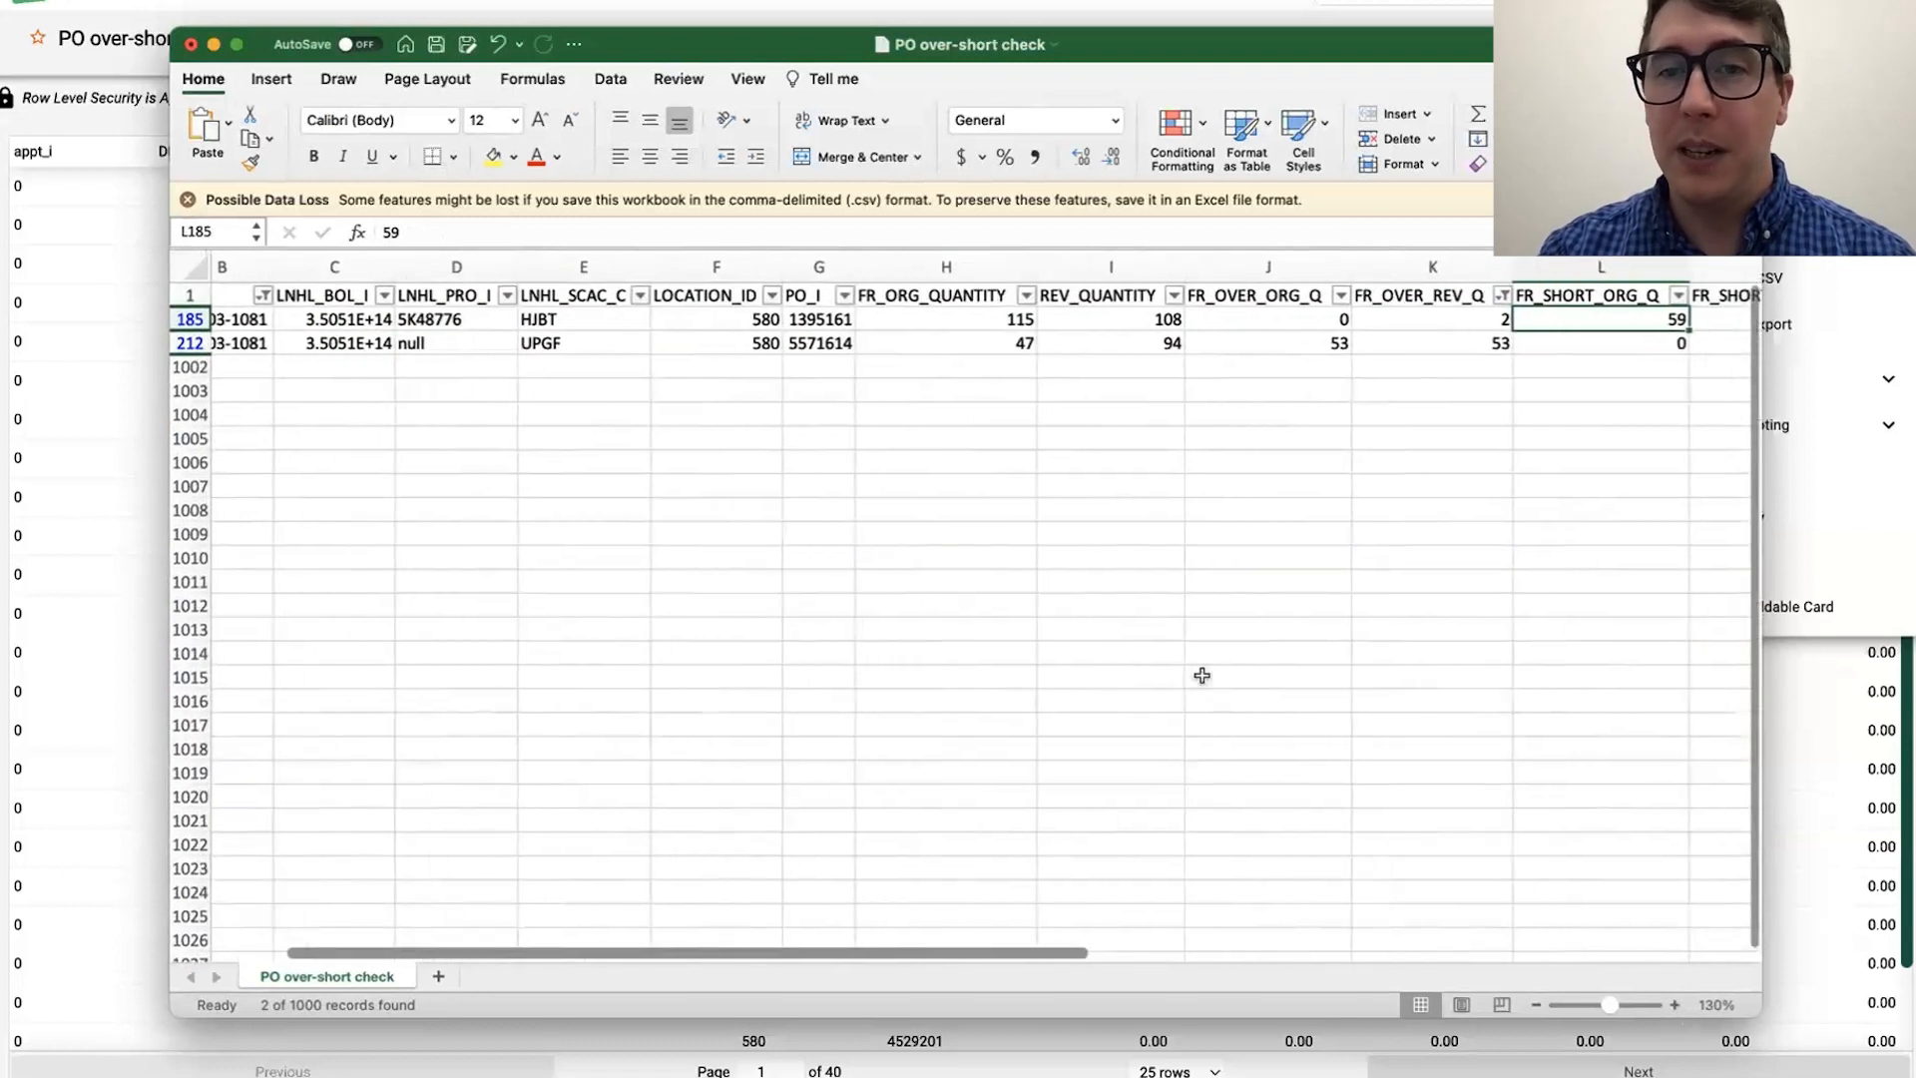
{"action": "scroll", "coordinate": [1202, 676], "scroll_direction": "right", "scroll_amount": 2}
{"action": "left_click", "coordinate": [1436, 297]}
{"action": "left_click", "coordinate": [1433, 321]}
{"action": "left_click", "coordinate": [1302, 344]}
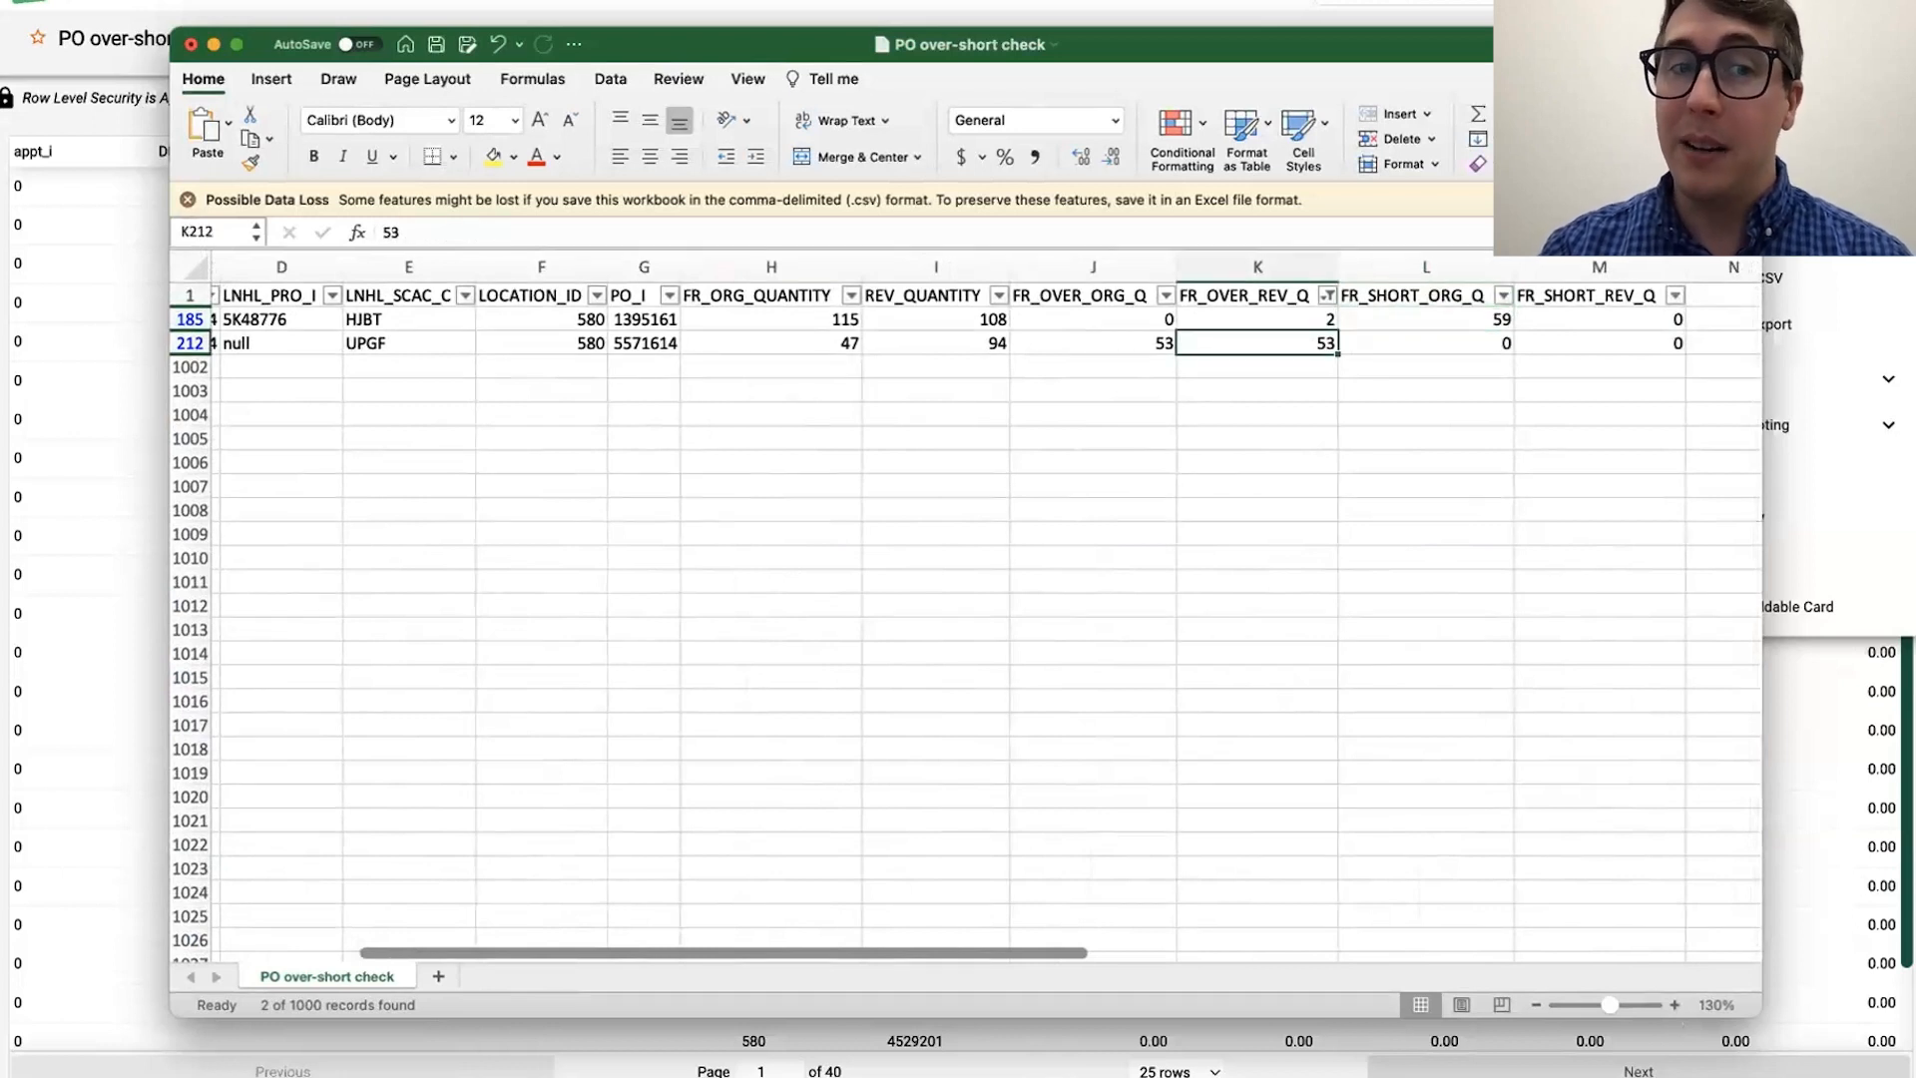
{"action": "left_click", "coordinate": [584, 333]}
{"action": "left_click", "coordinate": [1263, 351]}
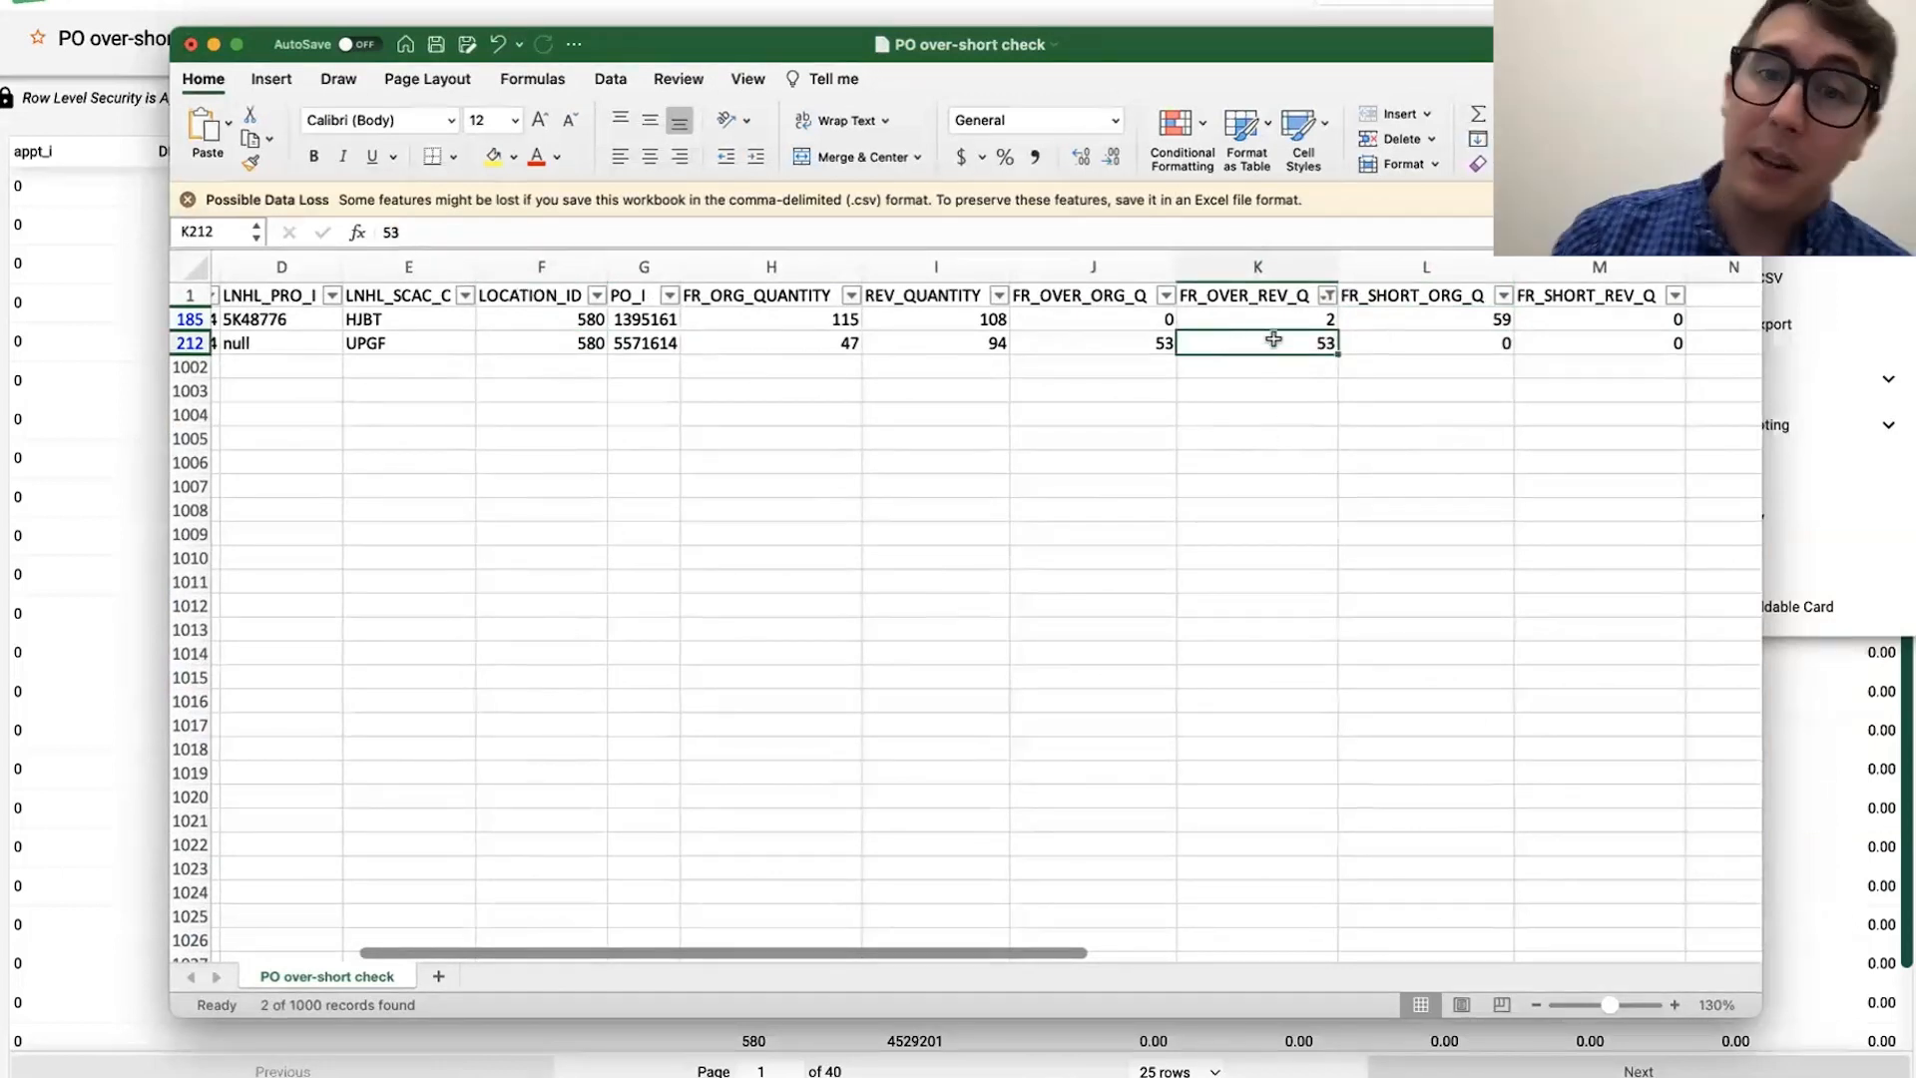
{"action": "left_click", "coordinate": [1390, 315]}
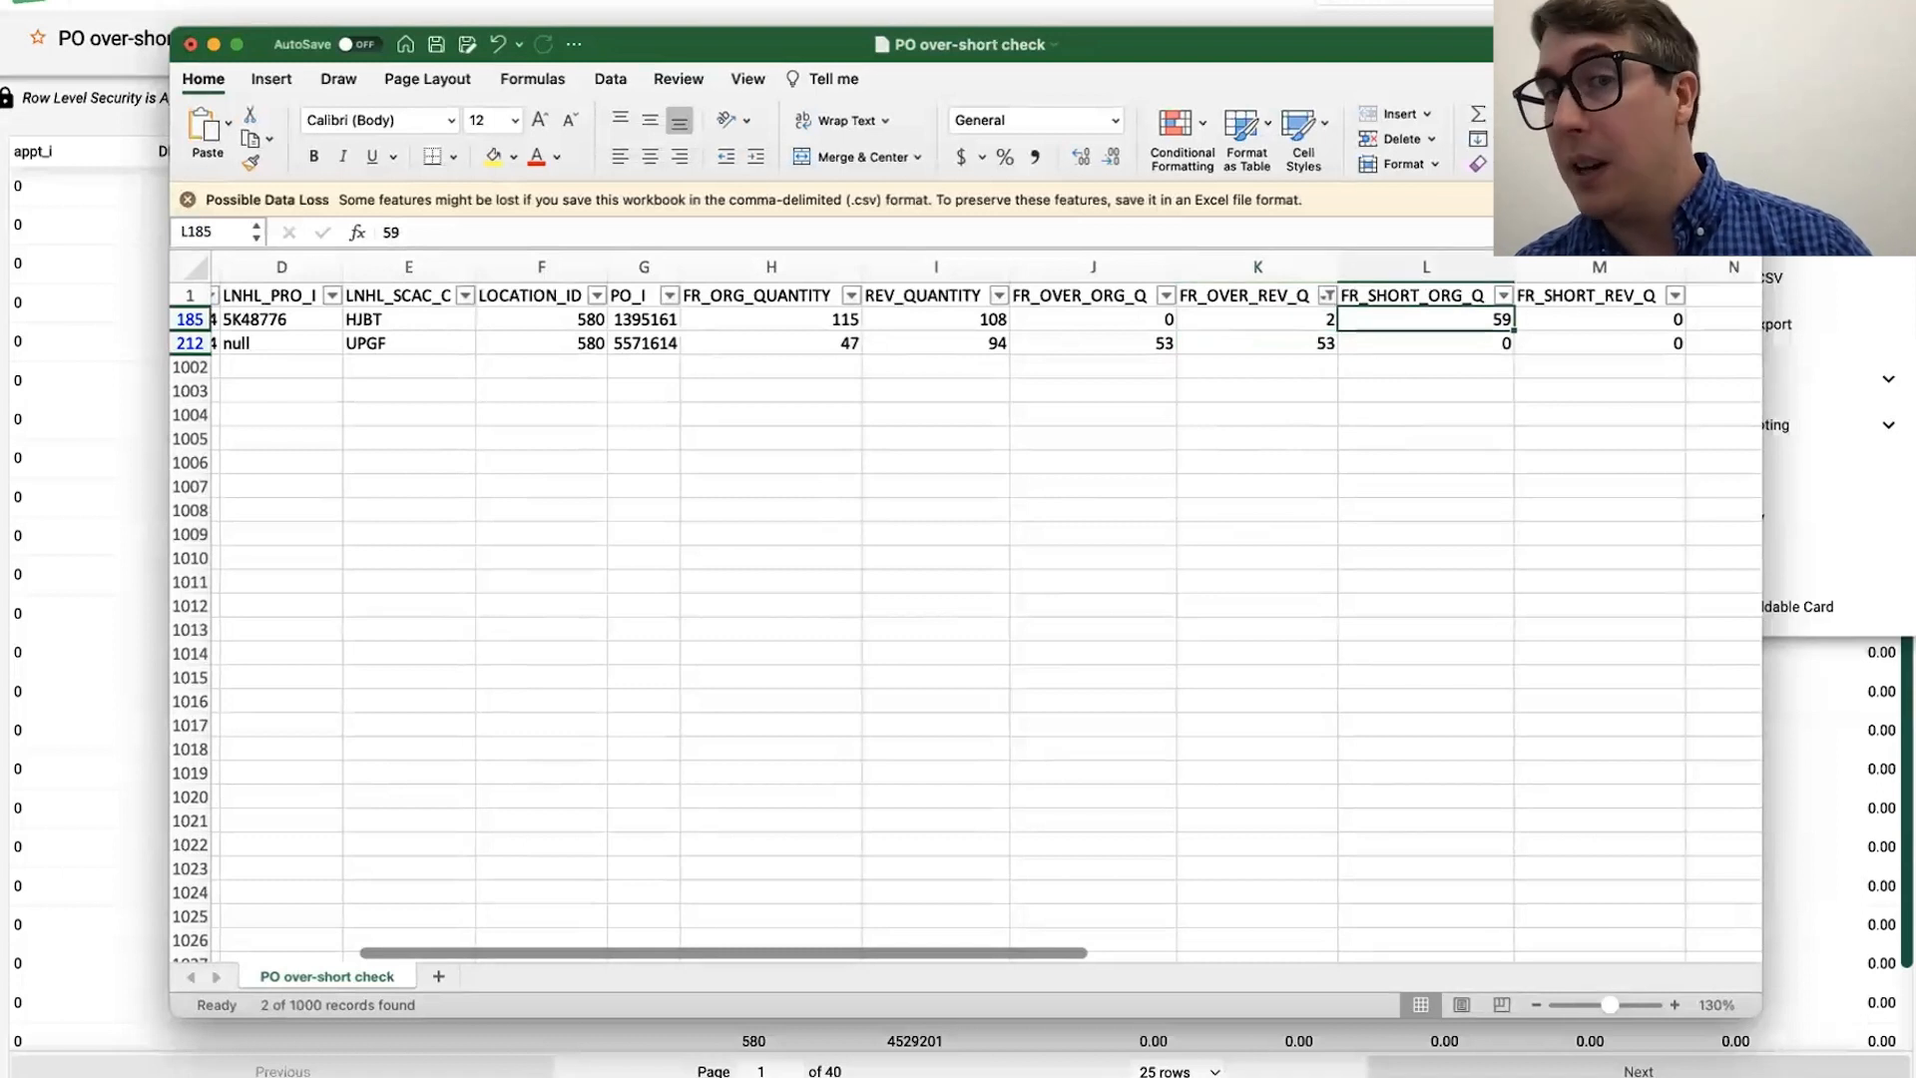
{"action": "left_click", "coordinate": [1417, 375]}
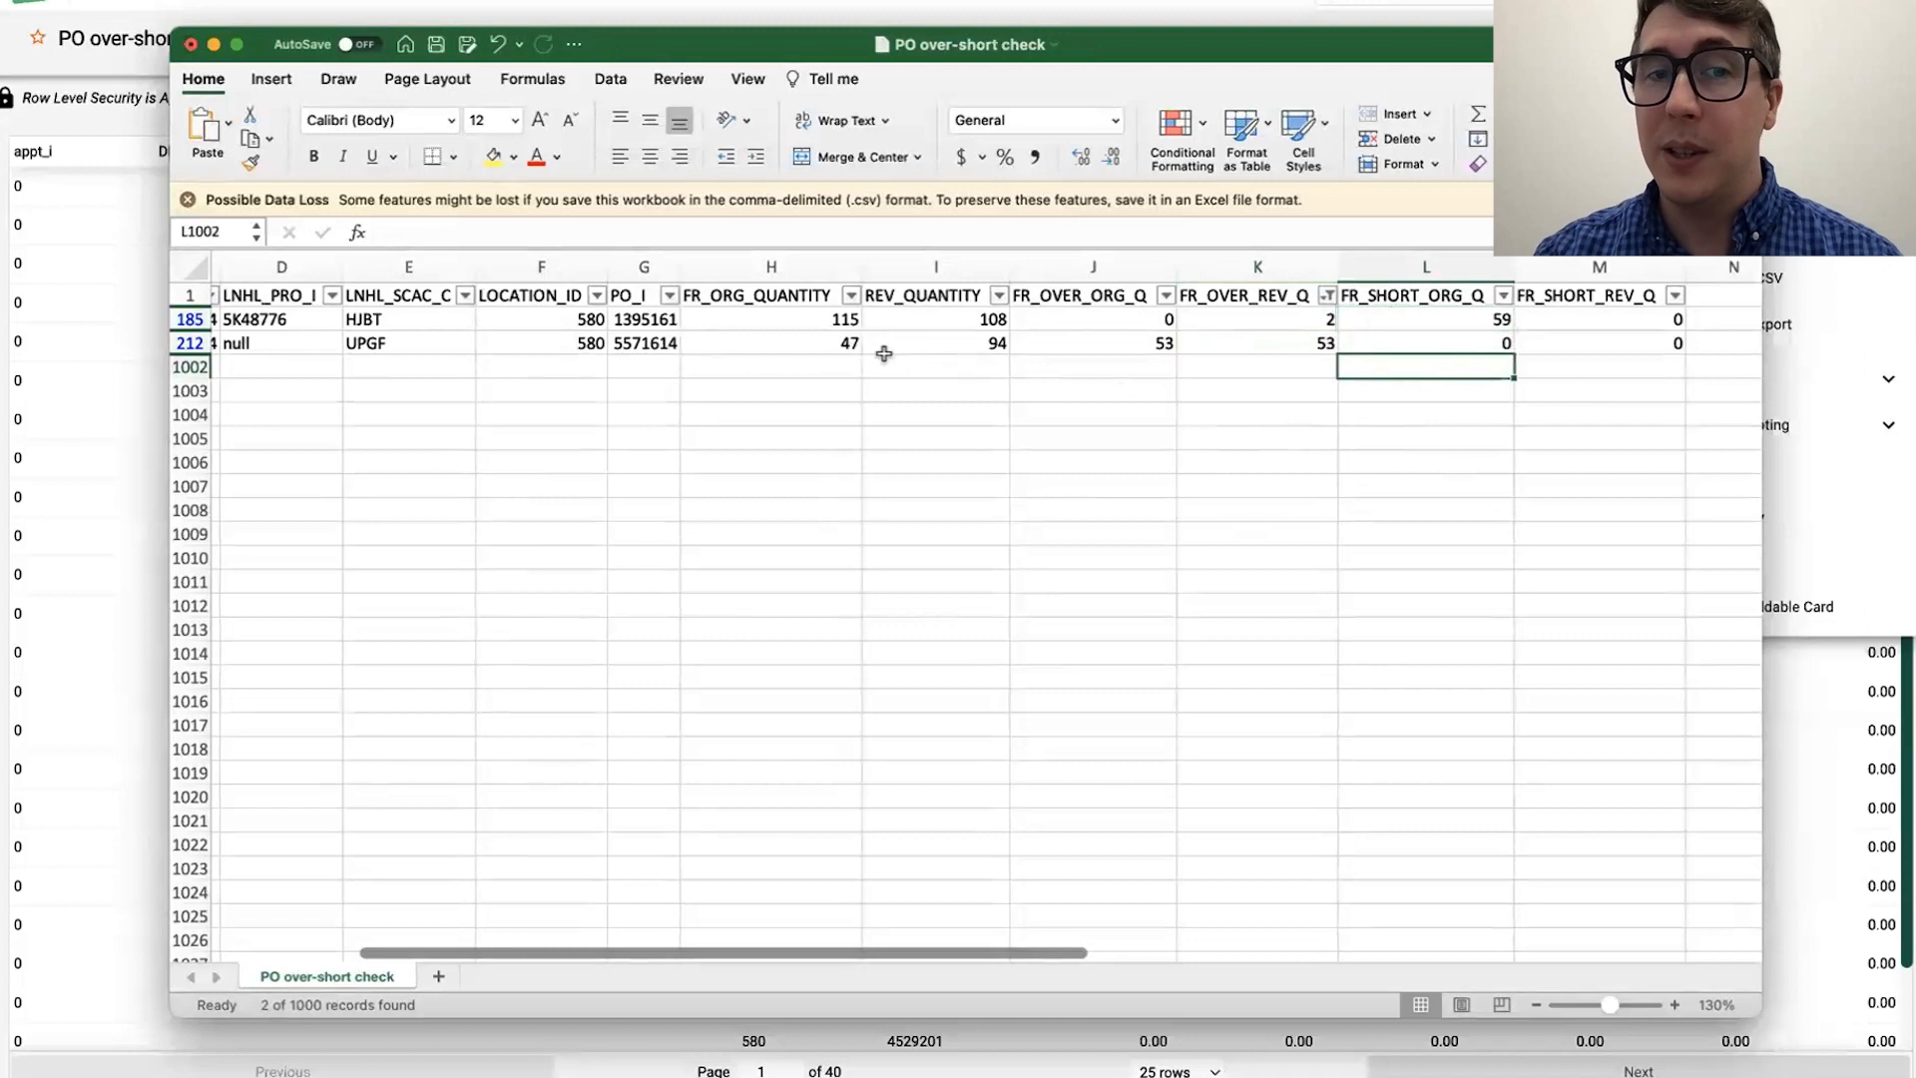
Step: Review the original and revised PO quantities in both rows, and check row 185's original short against row 212's revised over
{"action": "left_click", "coordinate": [782, 324]}
{"action": "left_click", "coordinate": [927, 325]}
{"action": "left_click", "coordinate": [1494, 324]}
{"action": "left_click", "coordinate": [1553, 320]}
{"action": "left_click", "coordinate": [835, 344]}
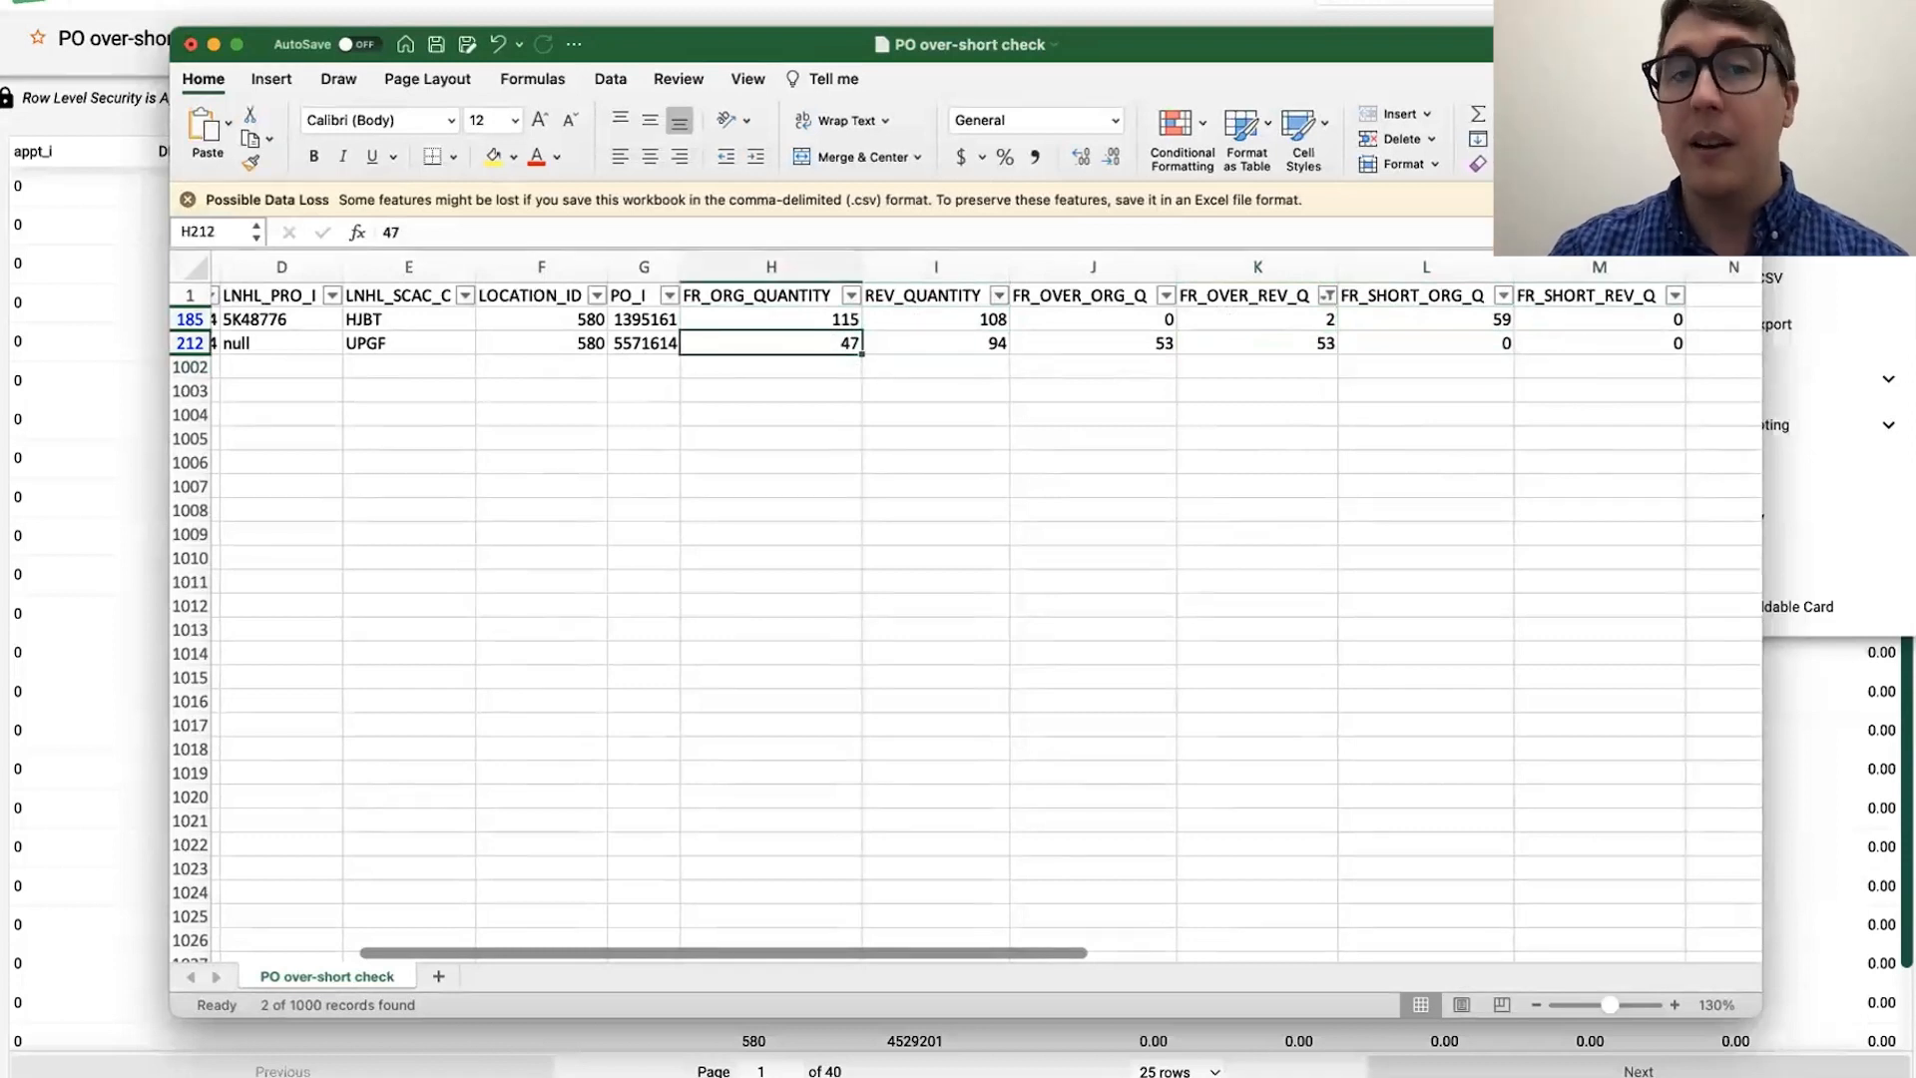
{"action": "left_click", "coordinate": [1137, 445]}
{"action": "left_click", "coordinate": [1397, 321]}
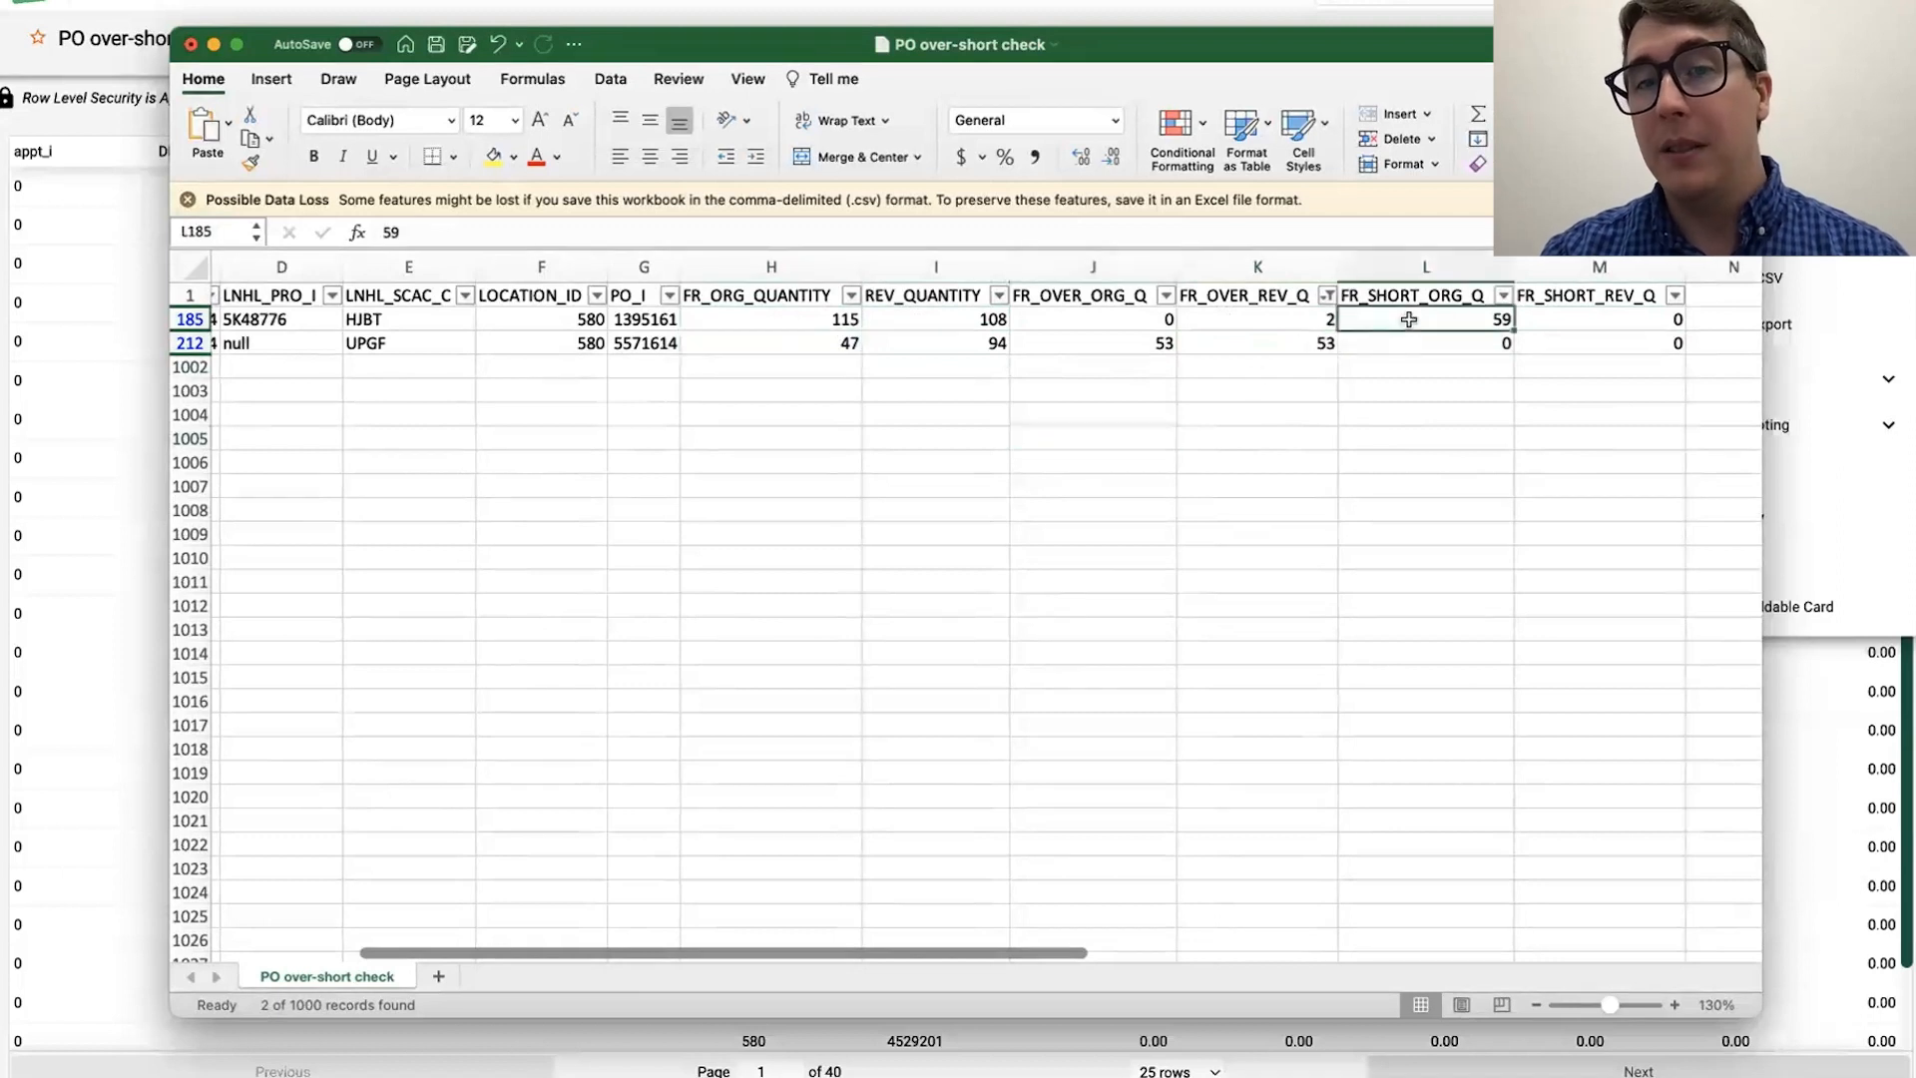
{"action": "left_click", "coordinate": [1283, 341]}
{"action": "left_click", "coordinate": [1404, 315]}
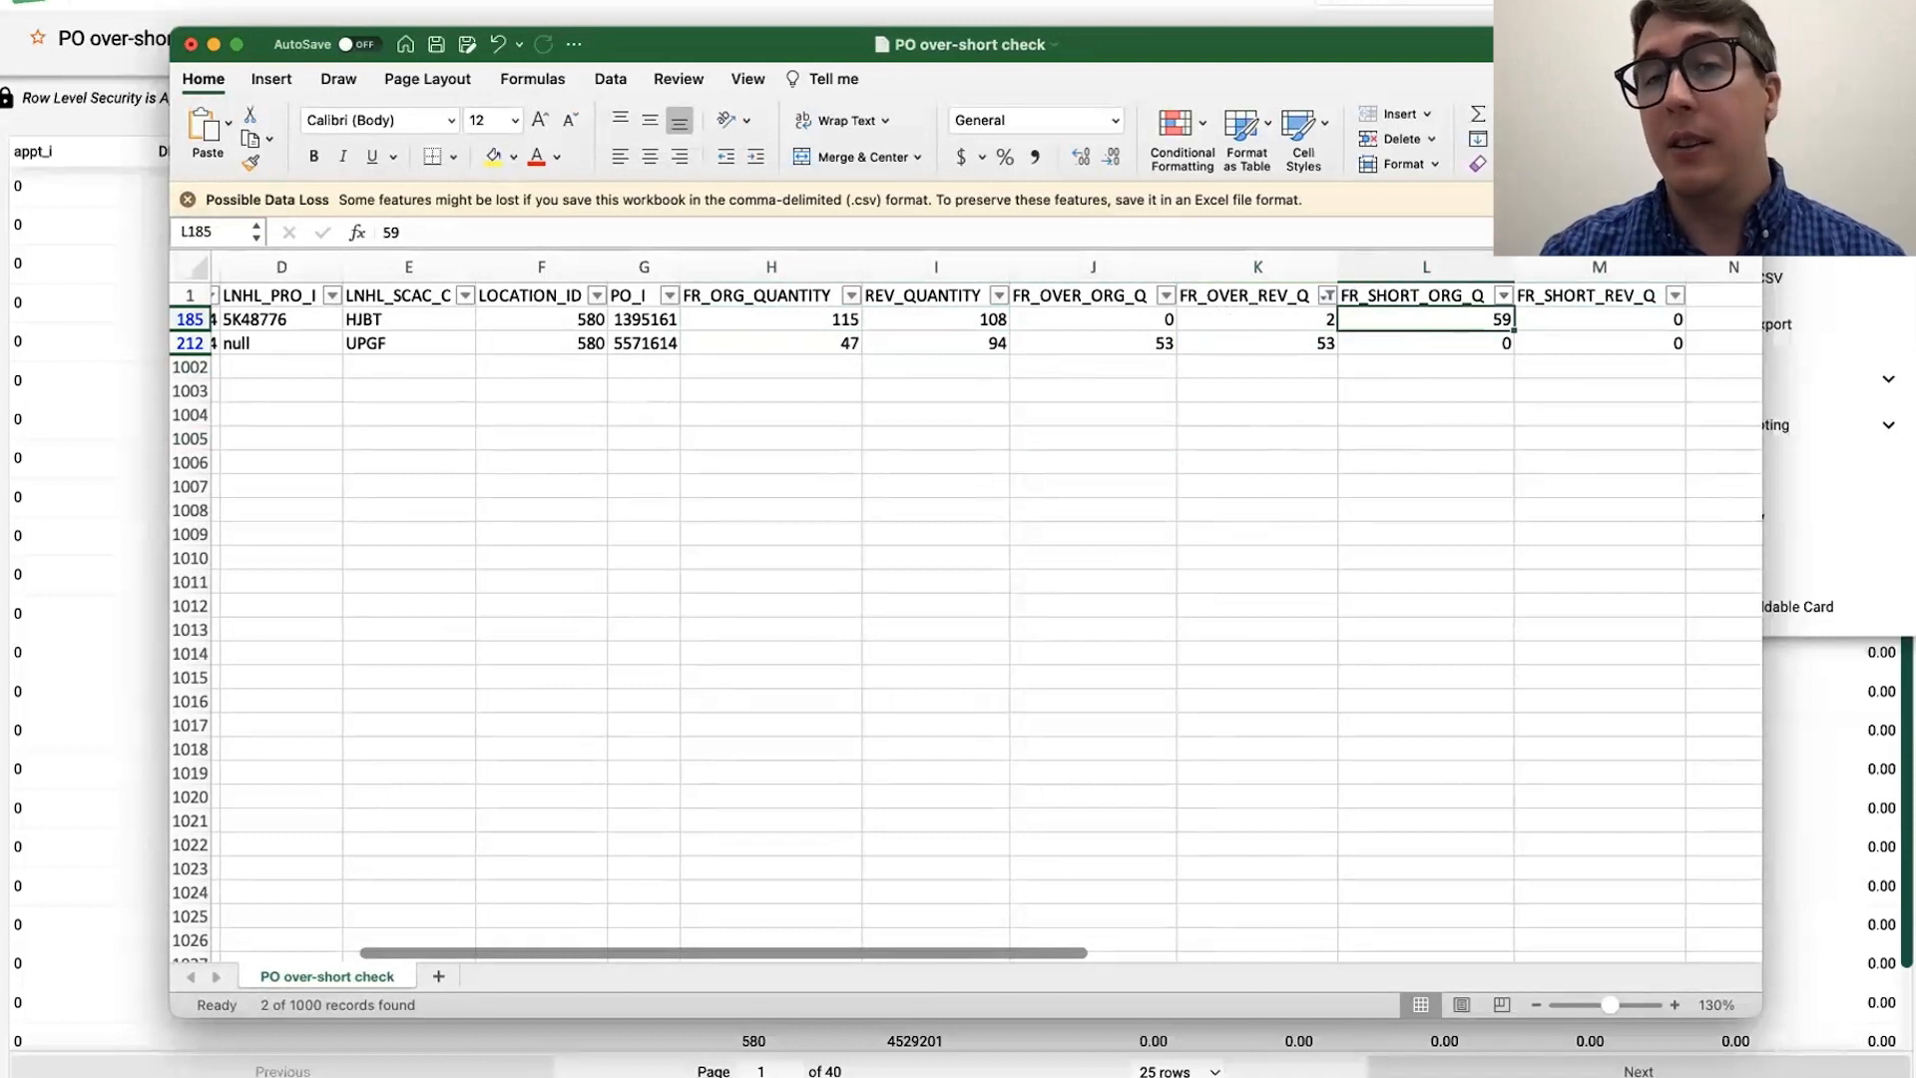
{"action": "left_click", "coordinate": [1255, 365]}
{"action": "left_click", "coordinate": [1275, 342]}
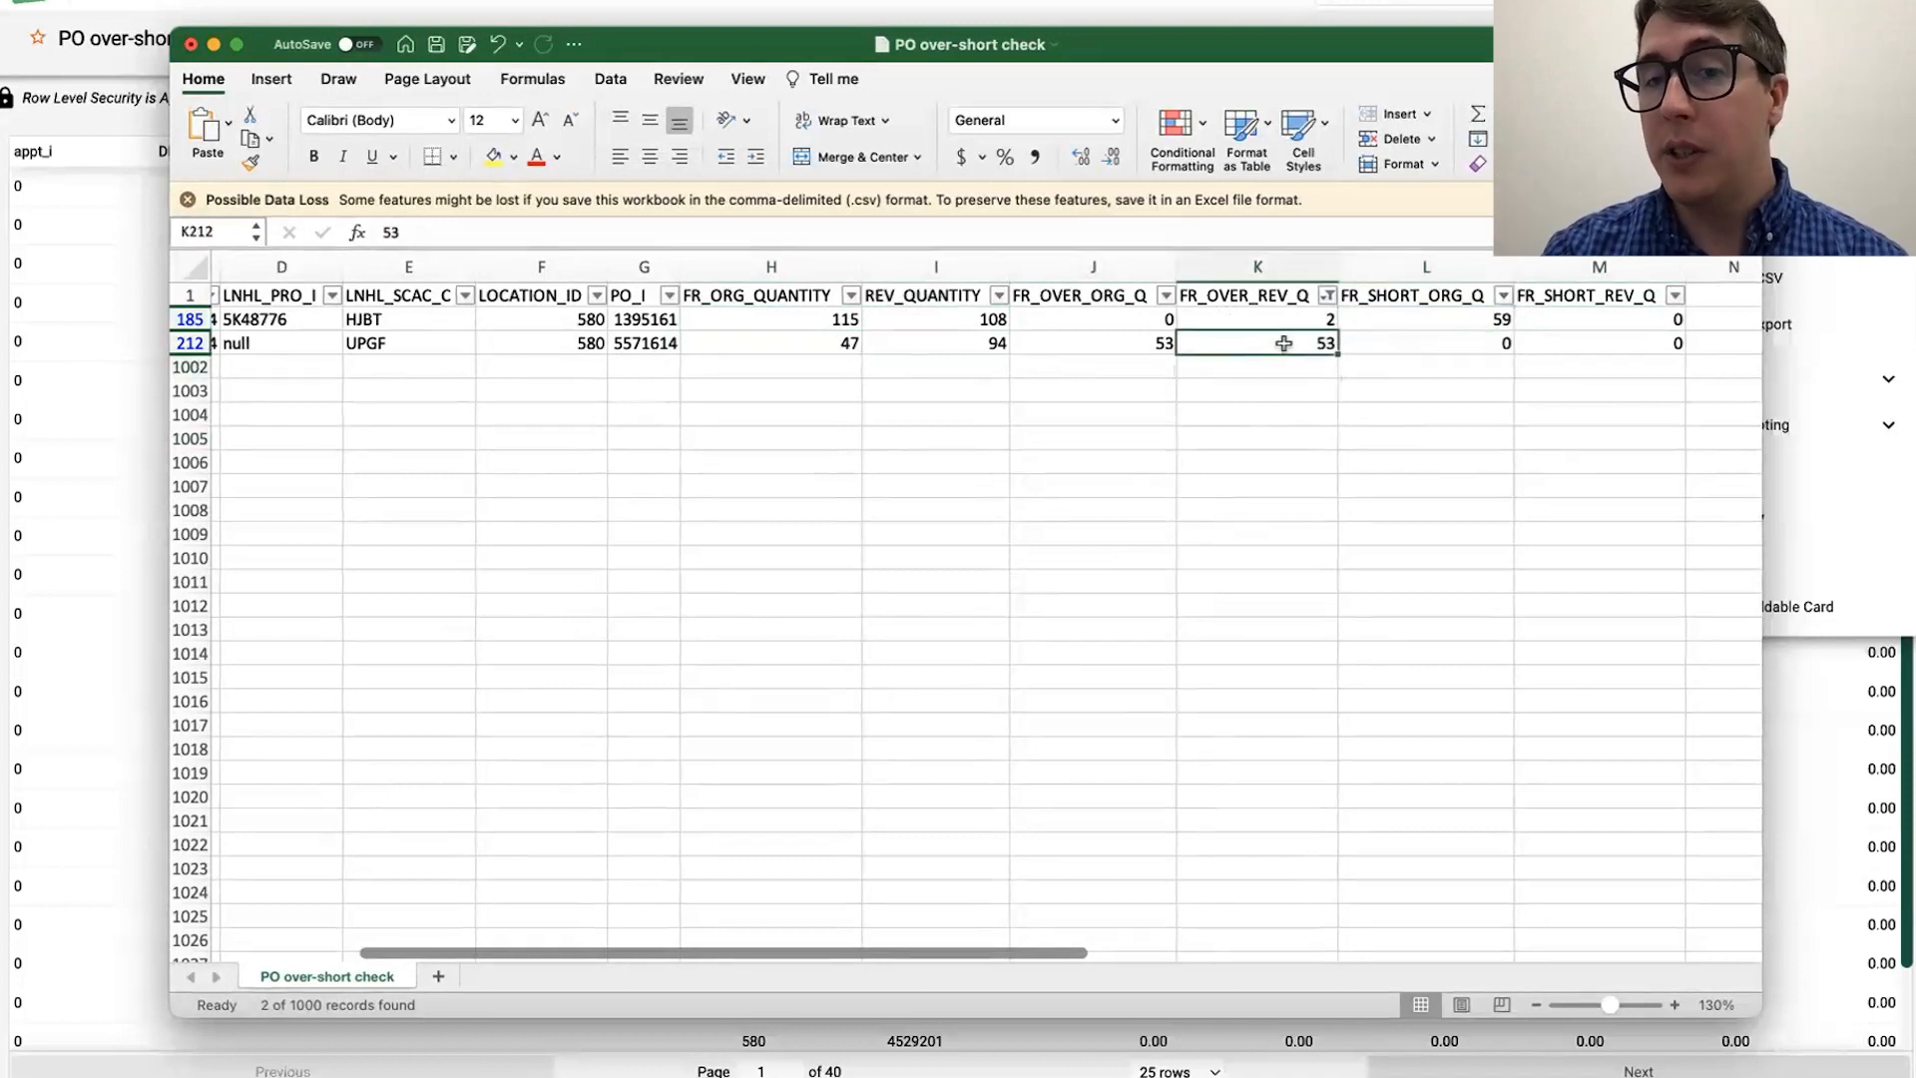
{"action": "left_click", "coordinate": [1418, 317]}
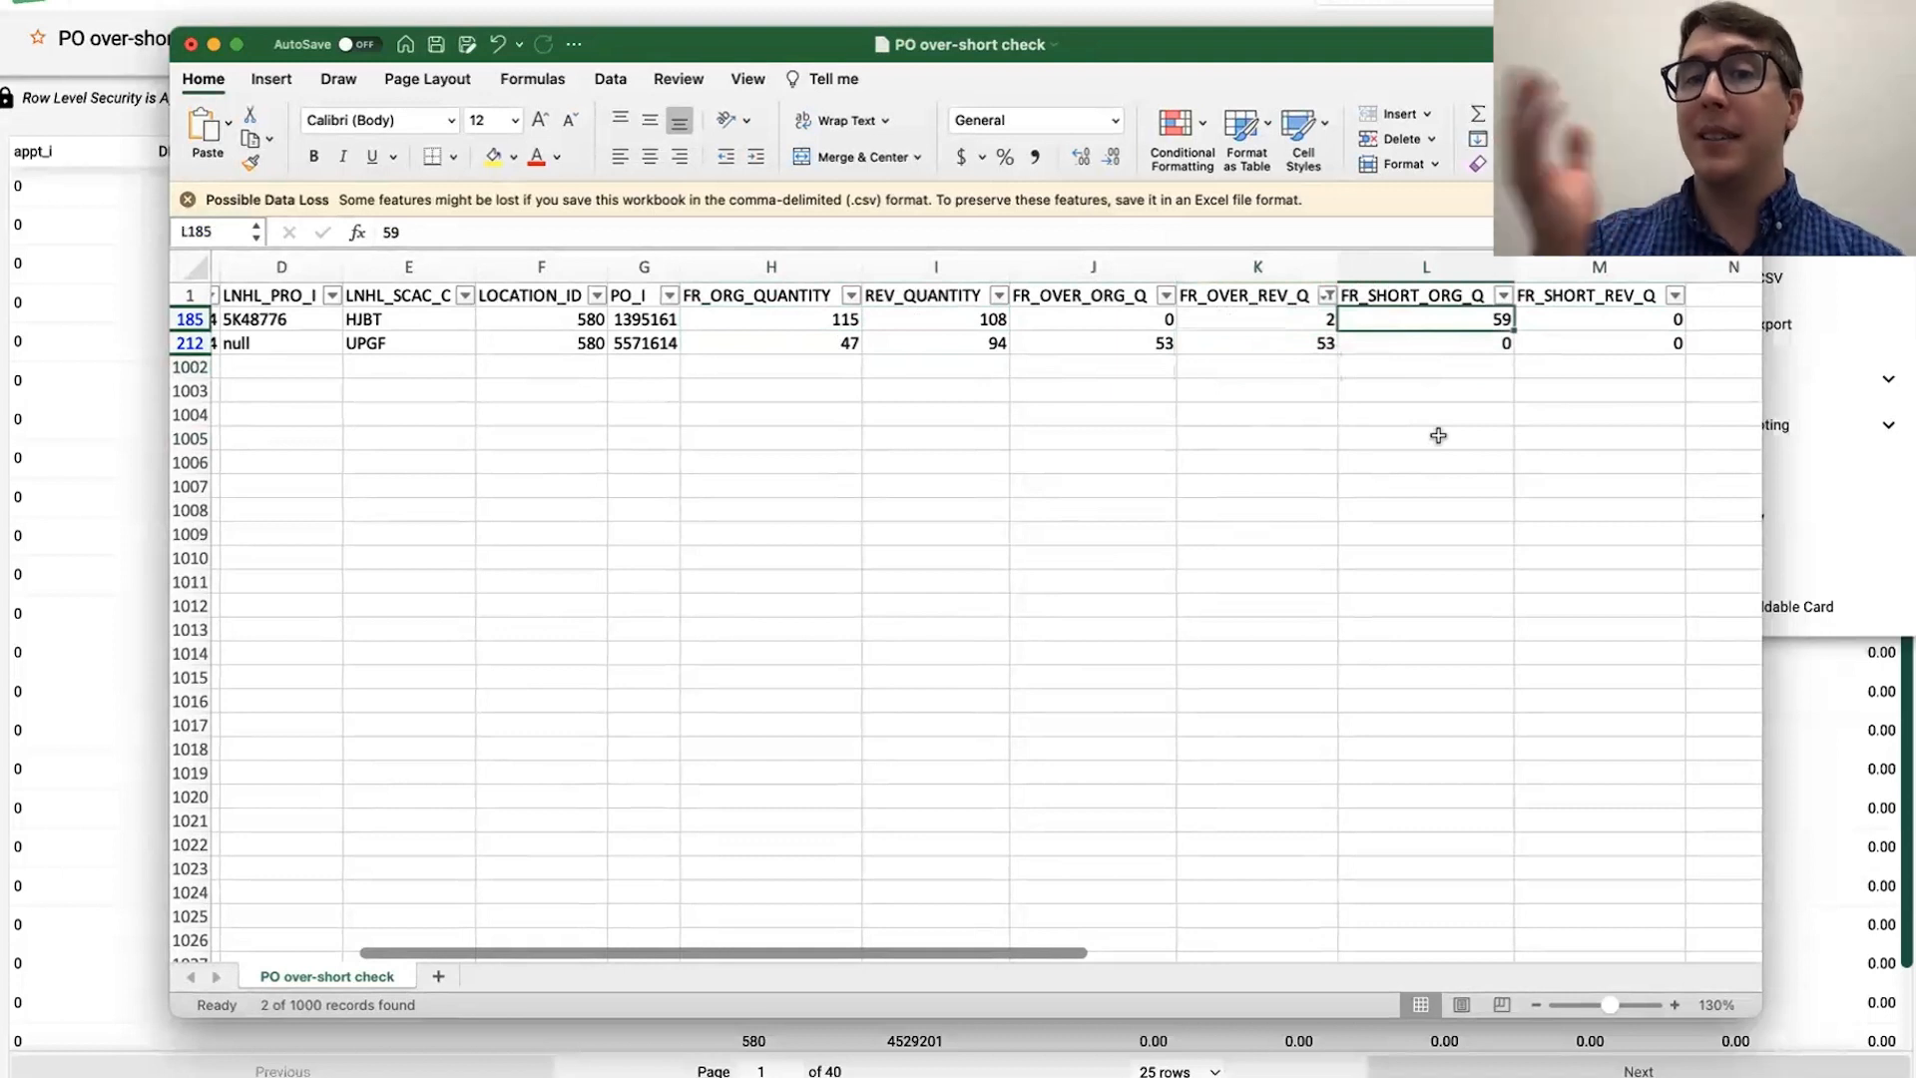
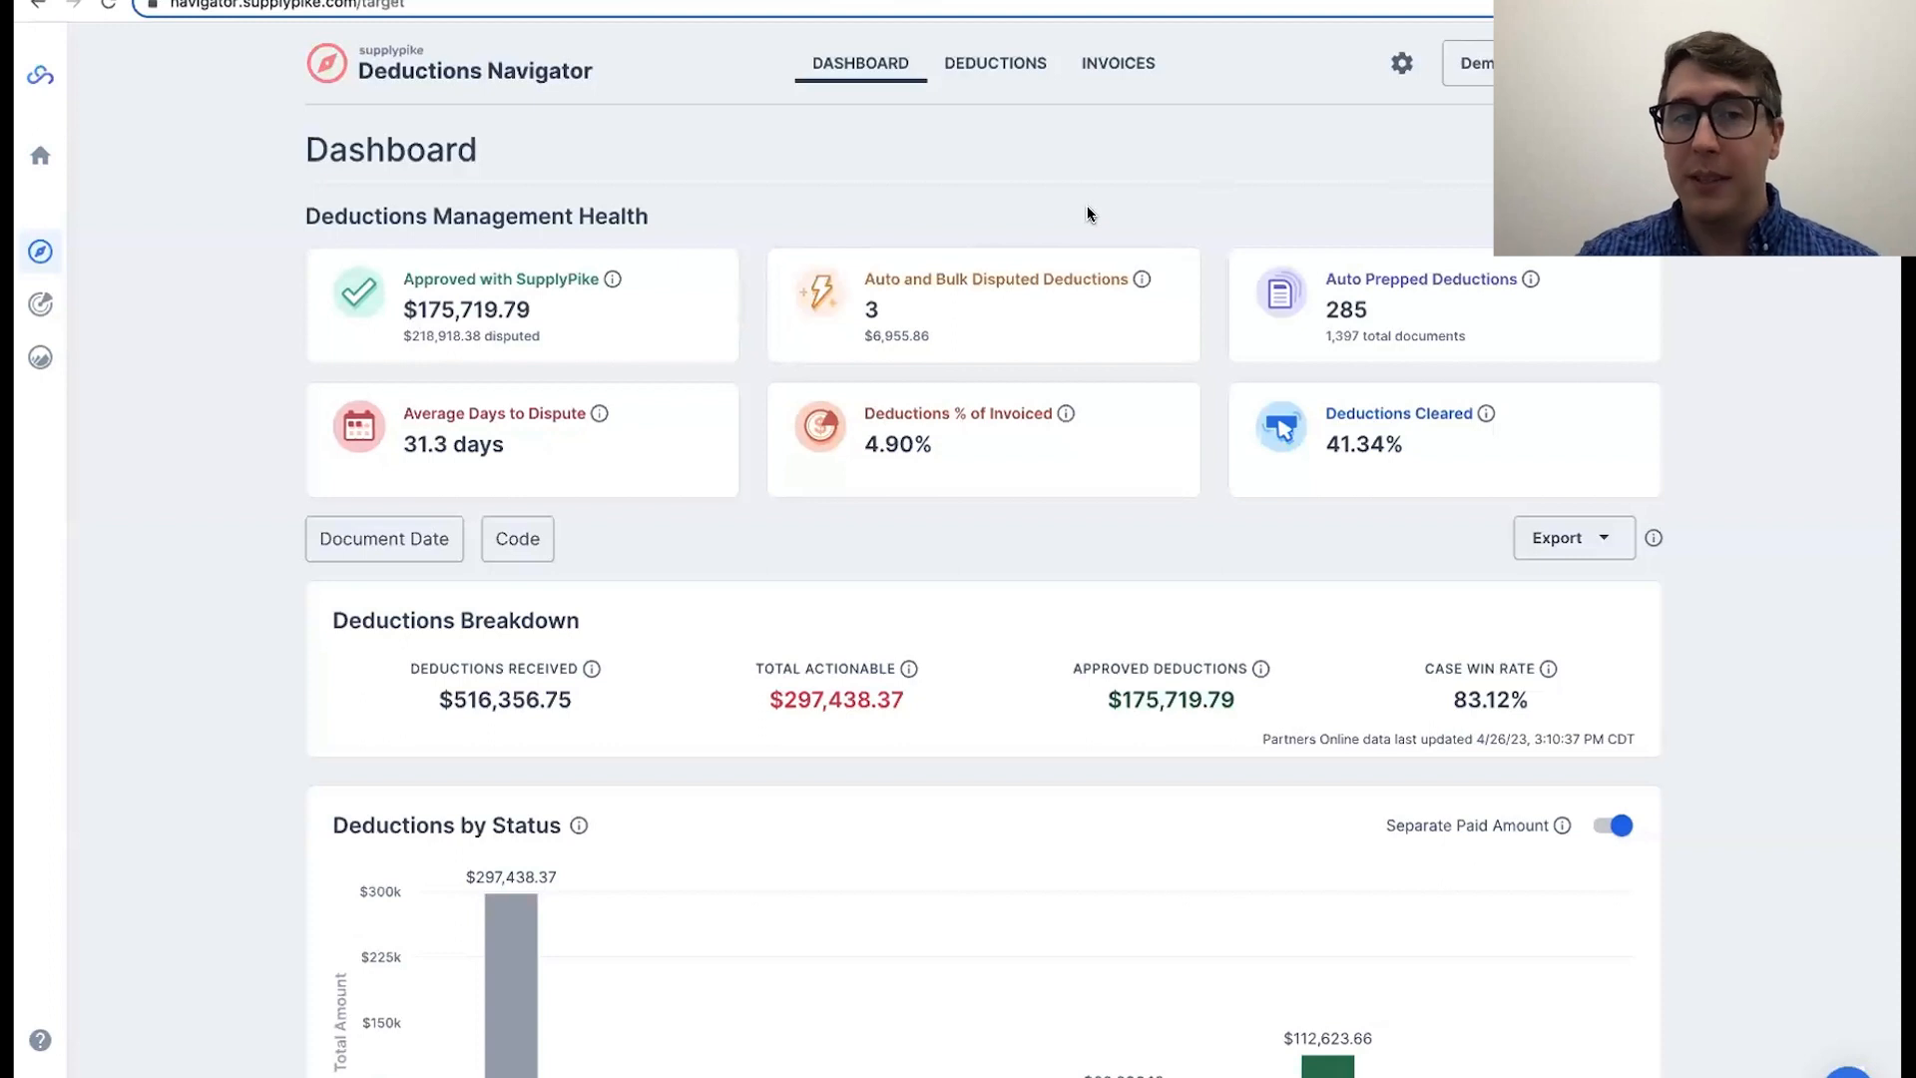
Step: Review the dashboard charts and the Approved with SupplyPike and Auto and Bulk Disputed Deductions figures
{"action": "scroll", "coordinate": [284, 547], "scroll_direction": "down", "scroll_amount": 3}
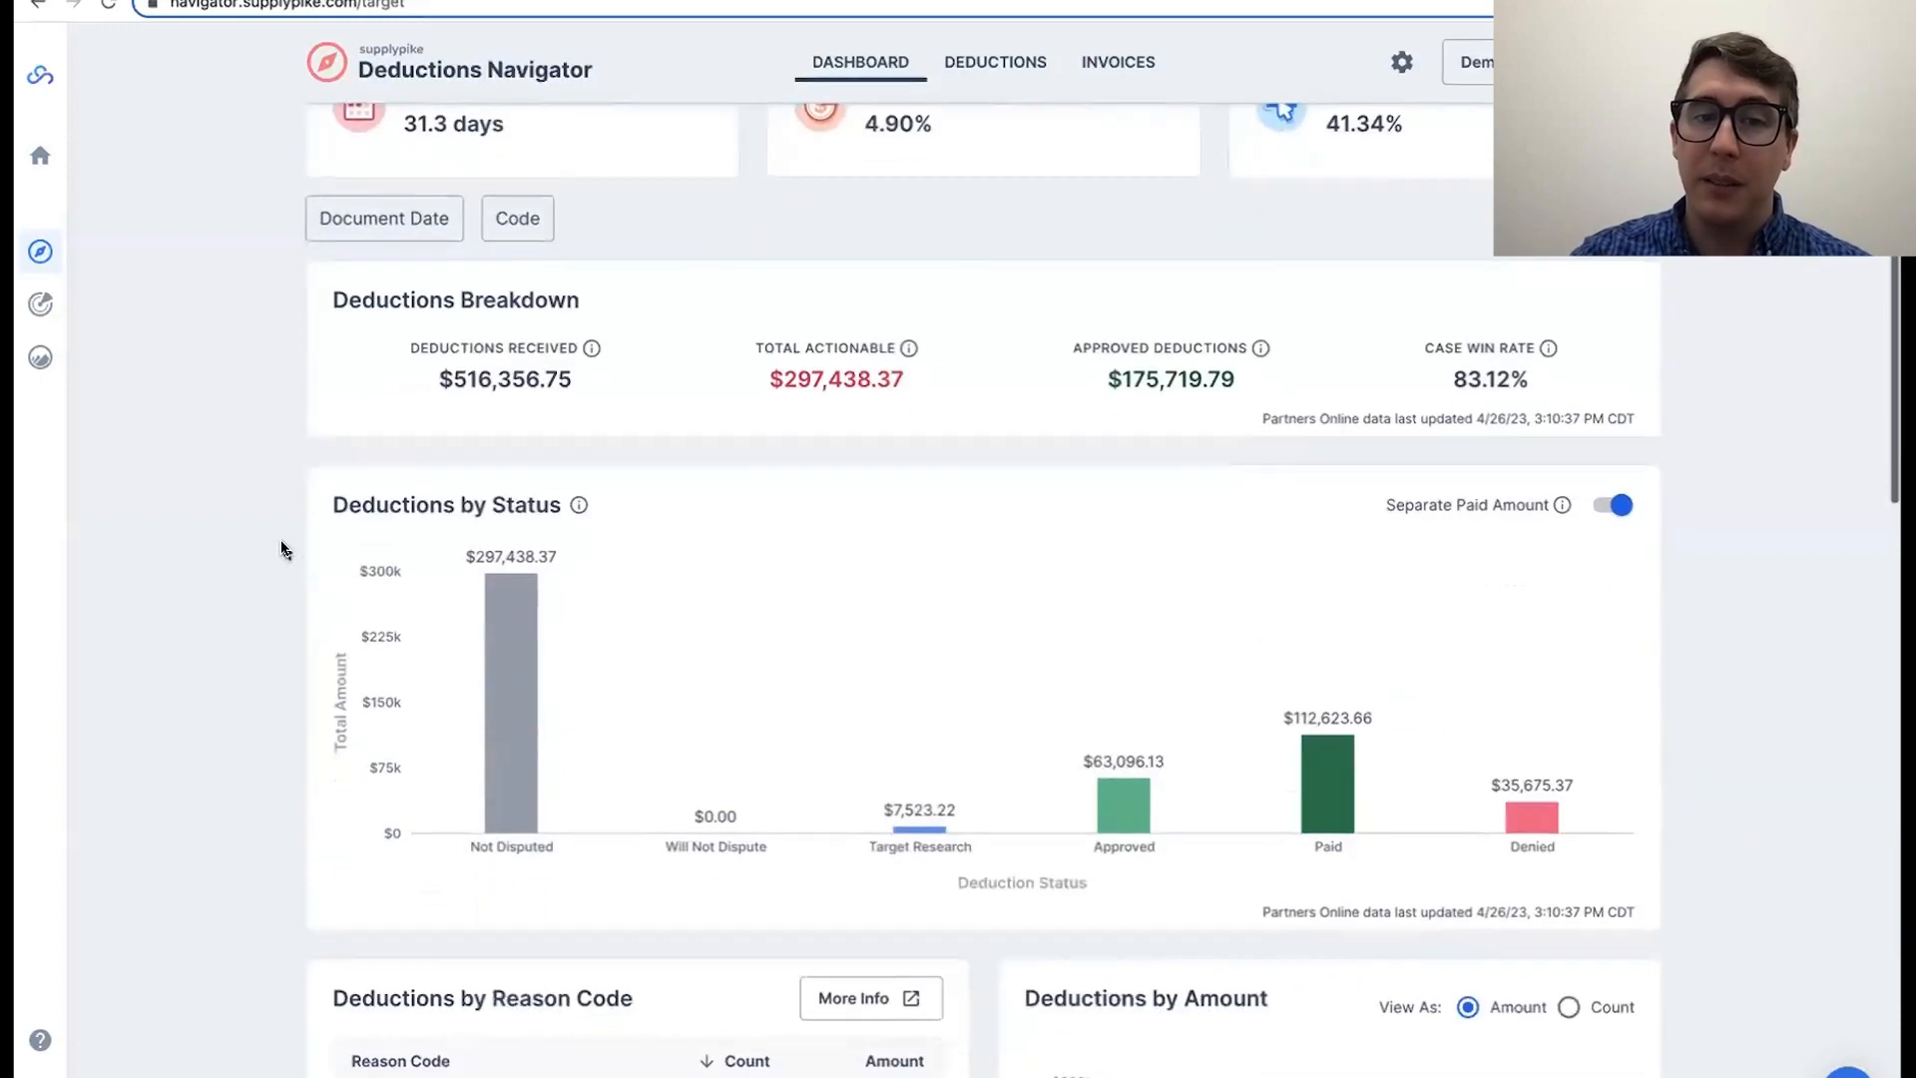
{"action": "scroll", "coordinate": [284, 547], "scroll_direction": "up", "scroll_amount": 3}
{"action": "scroll", "coordinate": [285, 547], "scroll_direction": "down", "scroll_amount": 15}
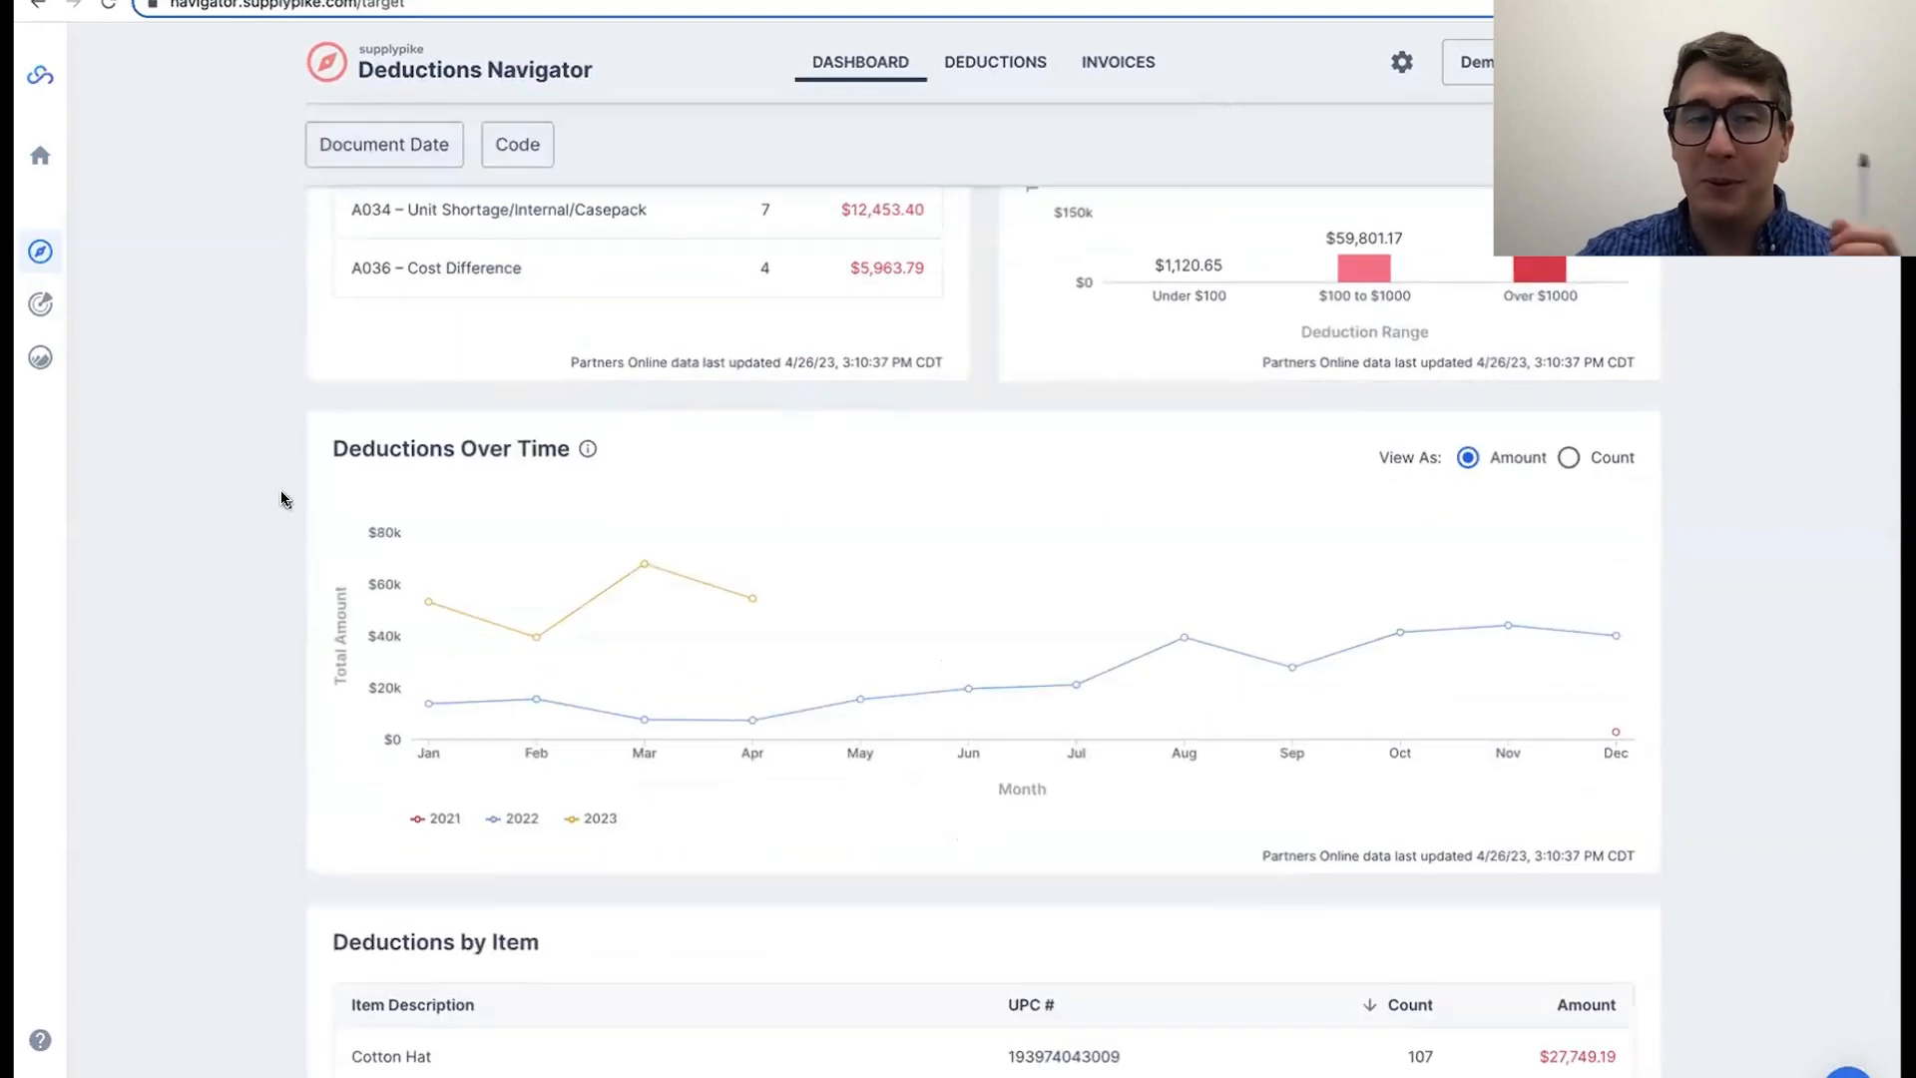
{"action": "scroll", "coordinate": [282, 499], "scroll_direction": "up", "scroll_amount": 15}
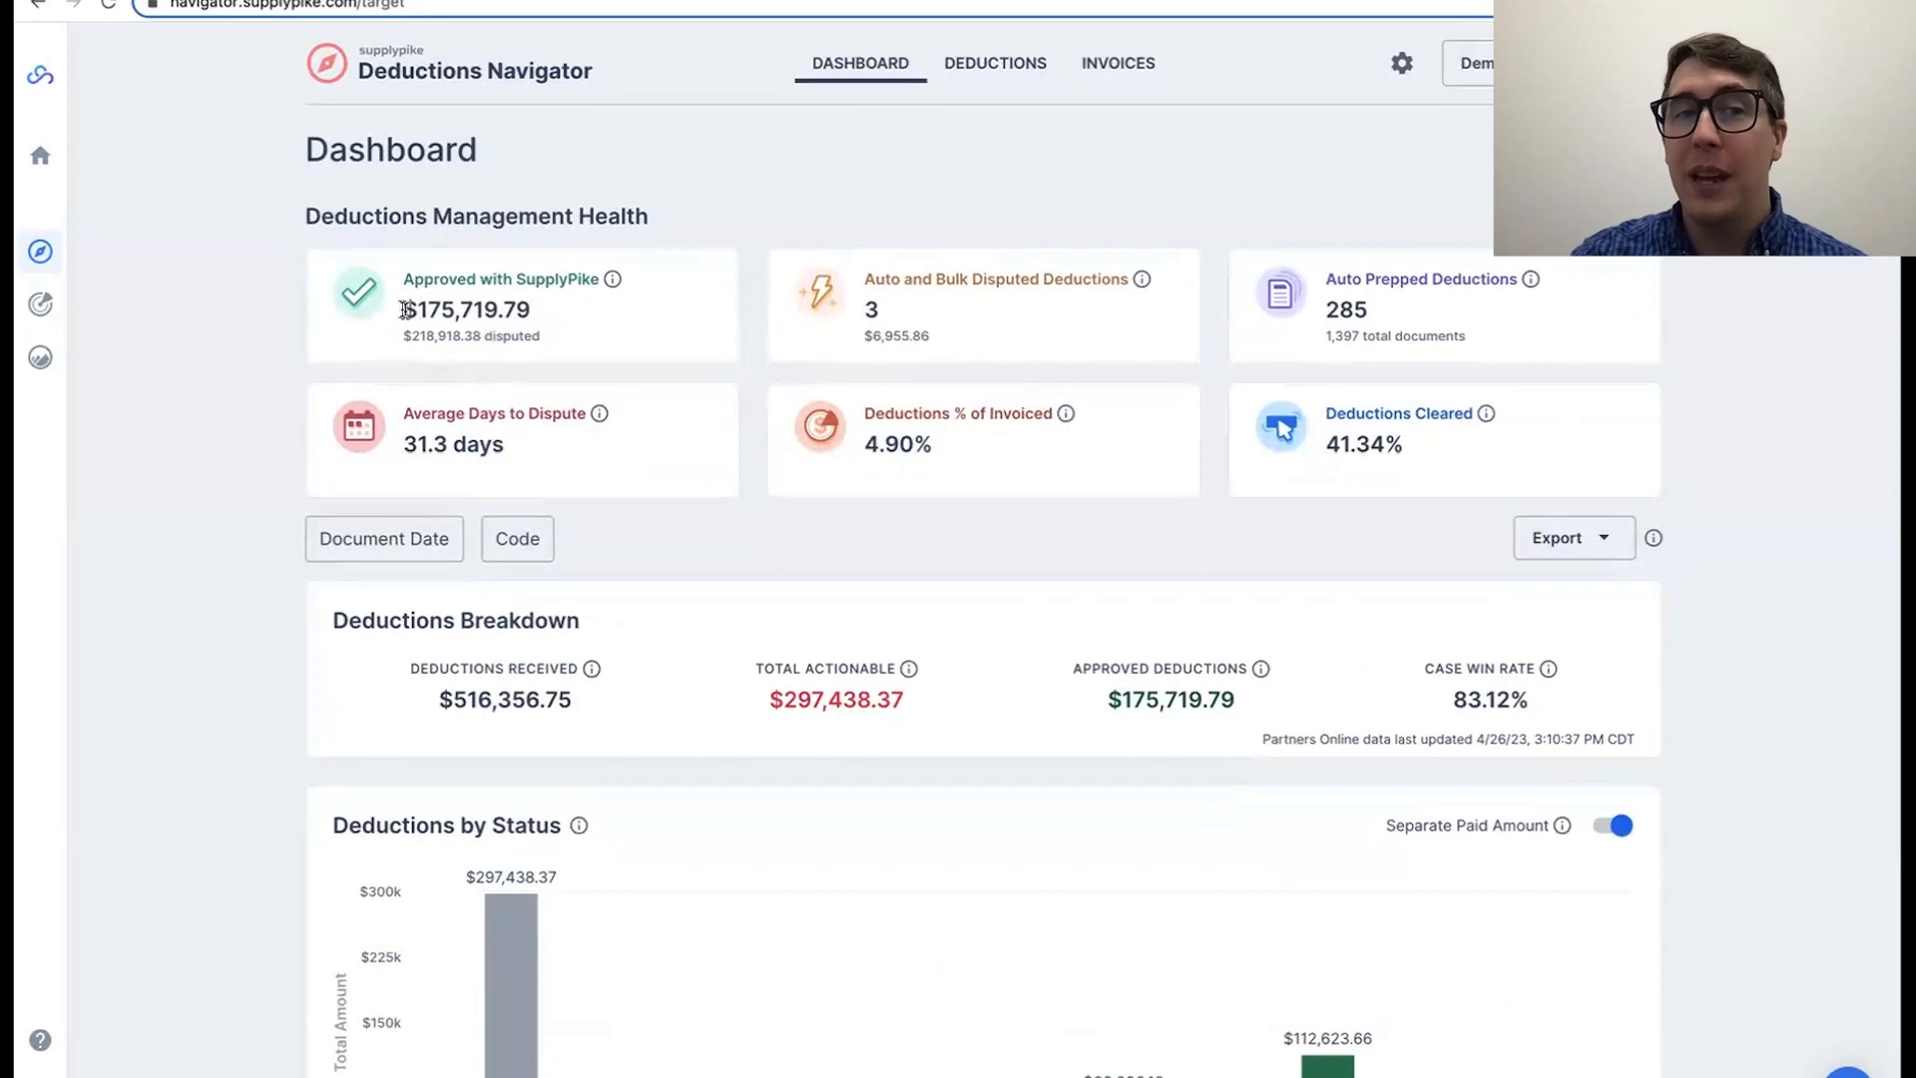
{"action": "left_click_drag", "start_coordinate": [405, 310], "coordinate": [535, 312]}
{"action": "left_click_drag", "start_coordinate": [404, 337], "coordinate": [505, 338]}
{"action": "left_click", "coordinate": [505, 337]}
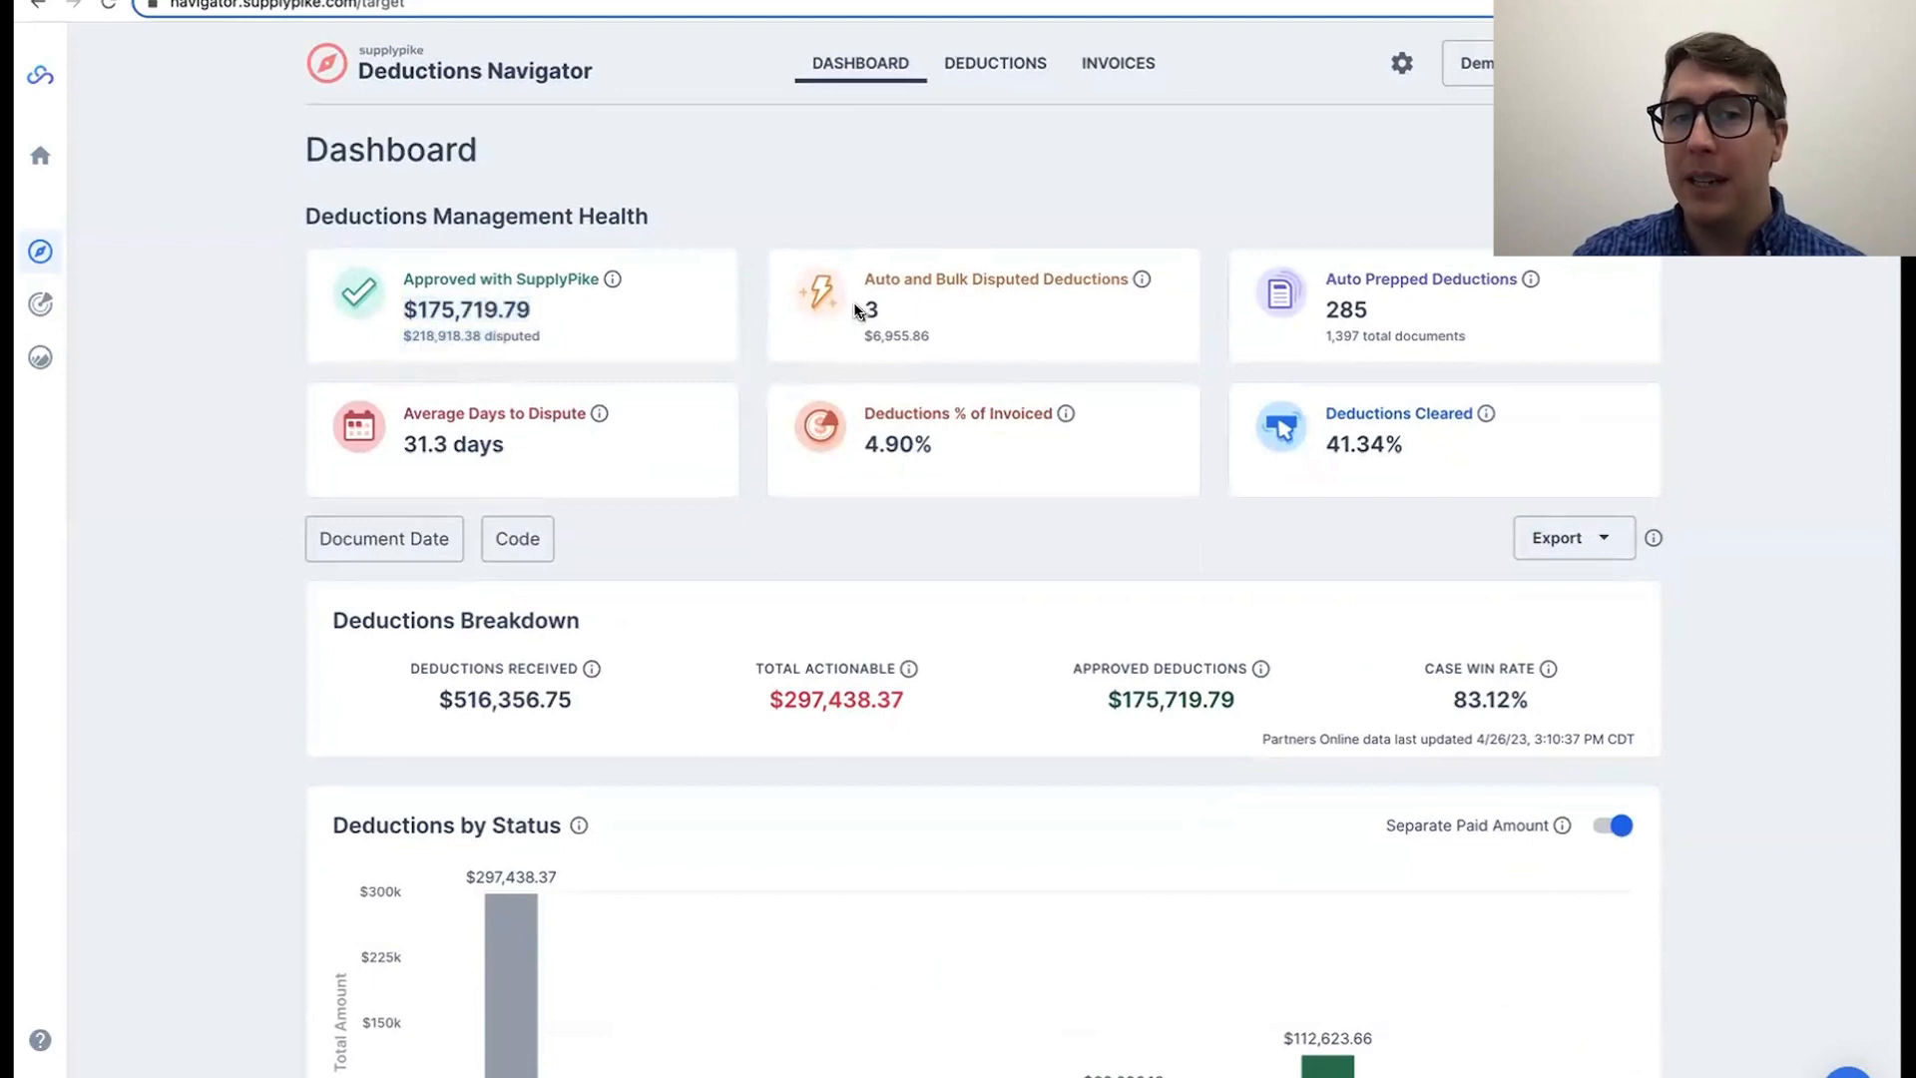
{"action": "left_click_drag", "start_coordinate": [865, 311], "coordinate": [883, 311]}
{"action": "left_click", "coordinate": [884, 312]}
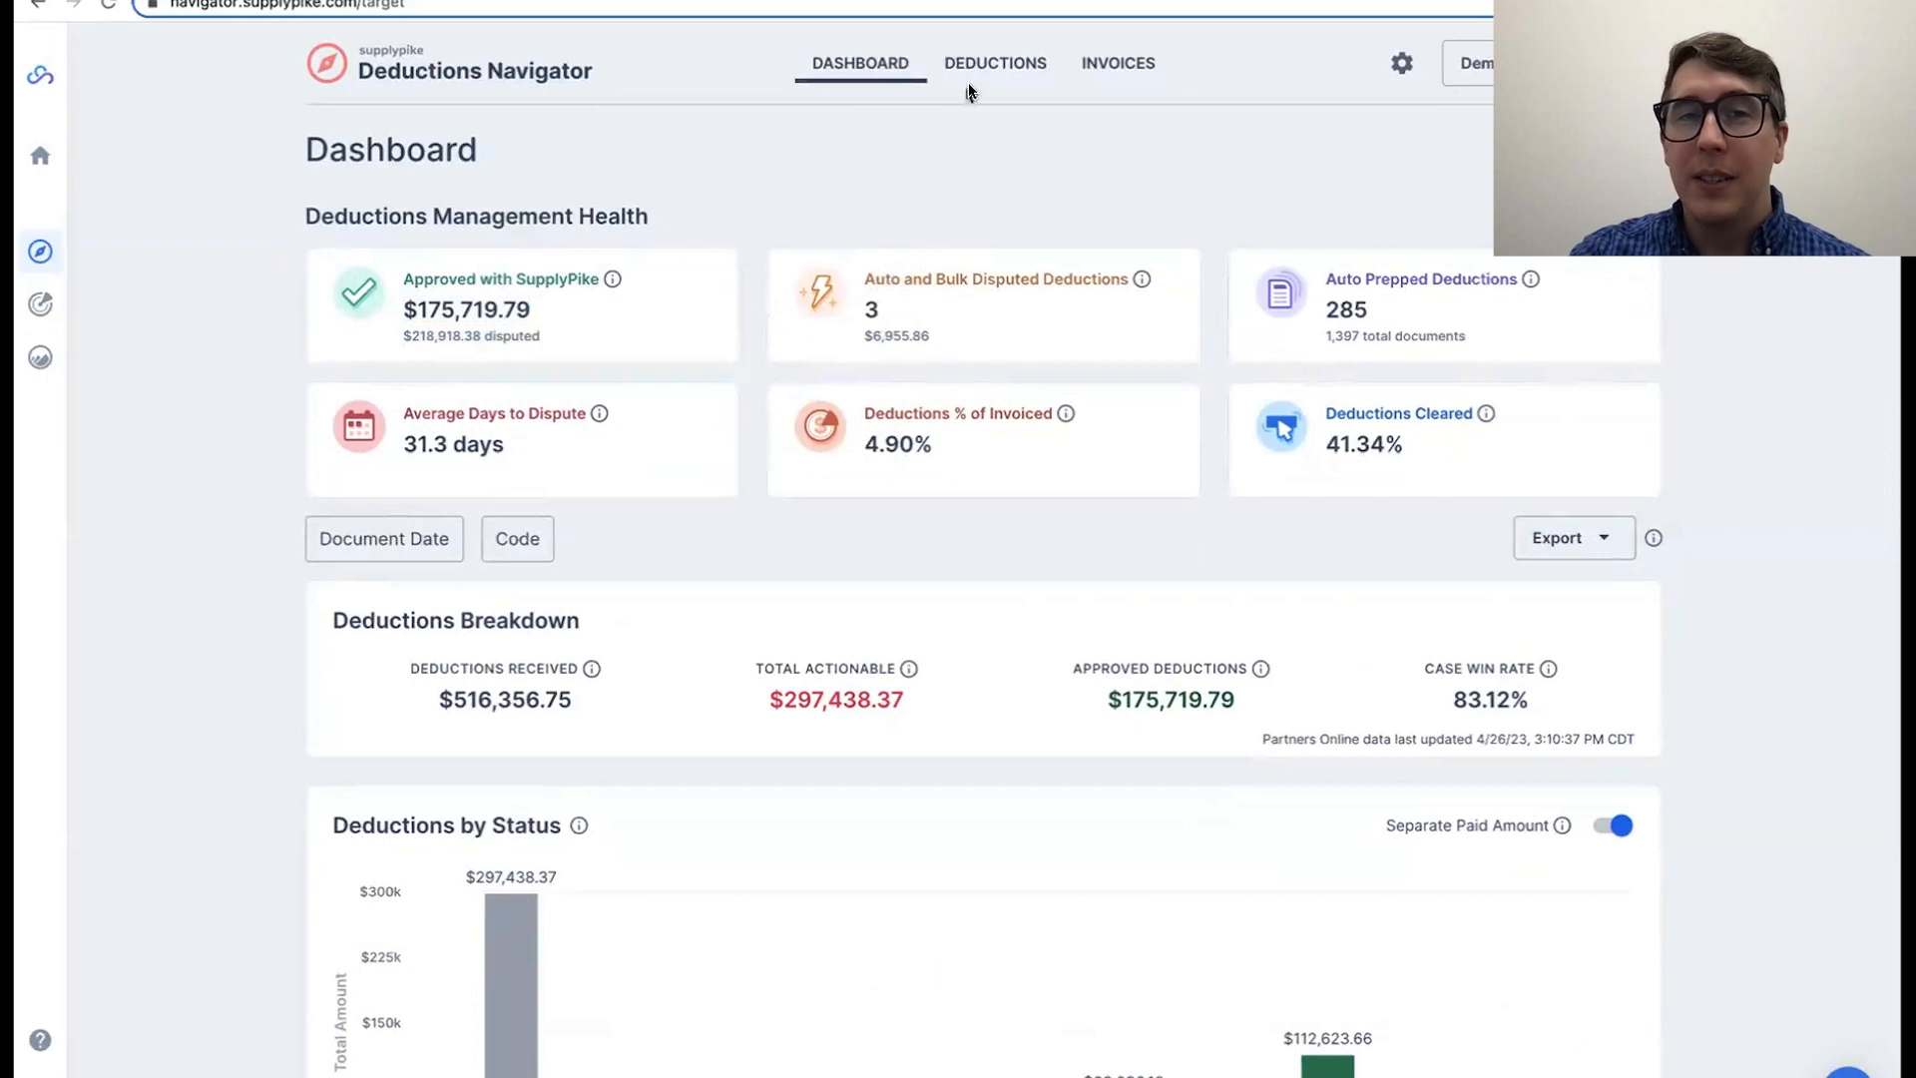
Step: Filter the actionable deductions to those whose proof documentation is Ready
{"action": "left_click", "coordinate": [997, 70]}
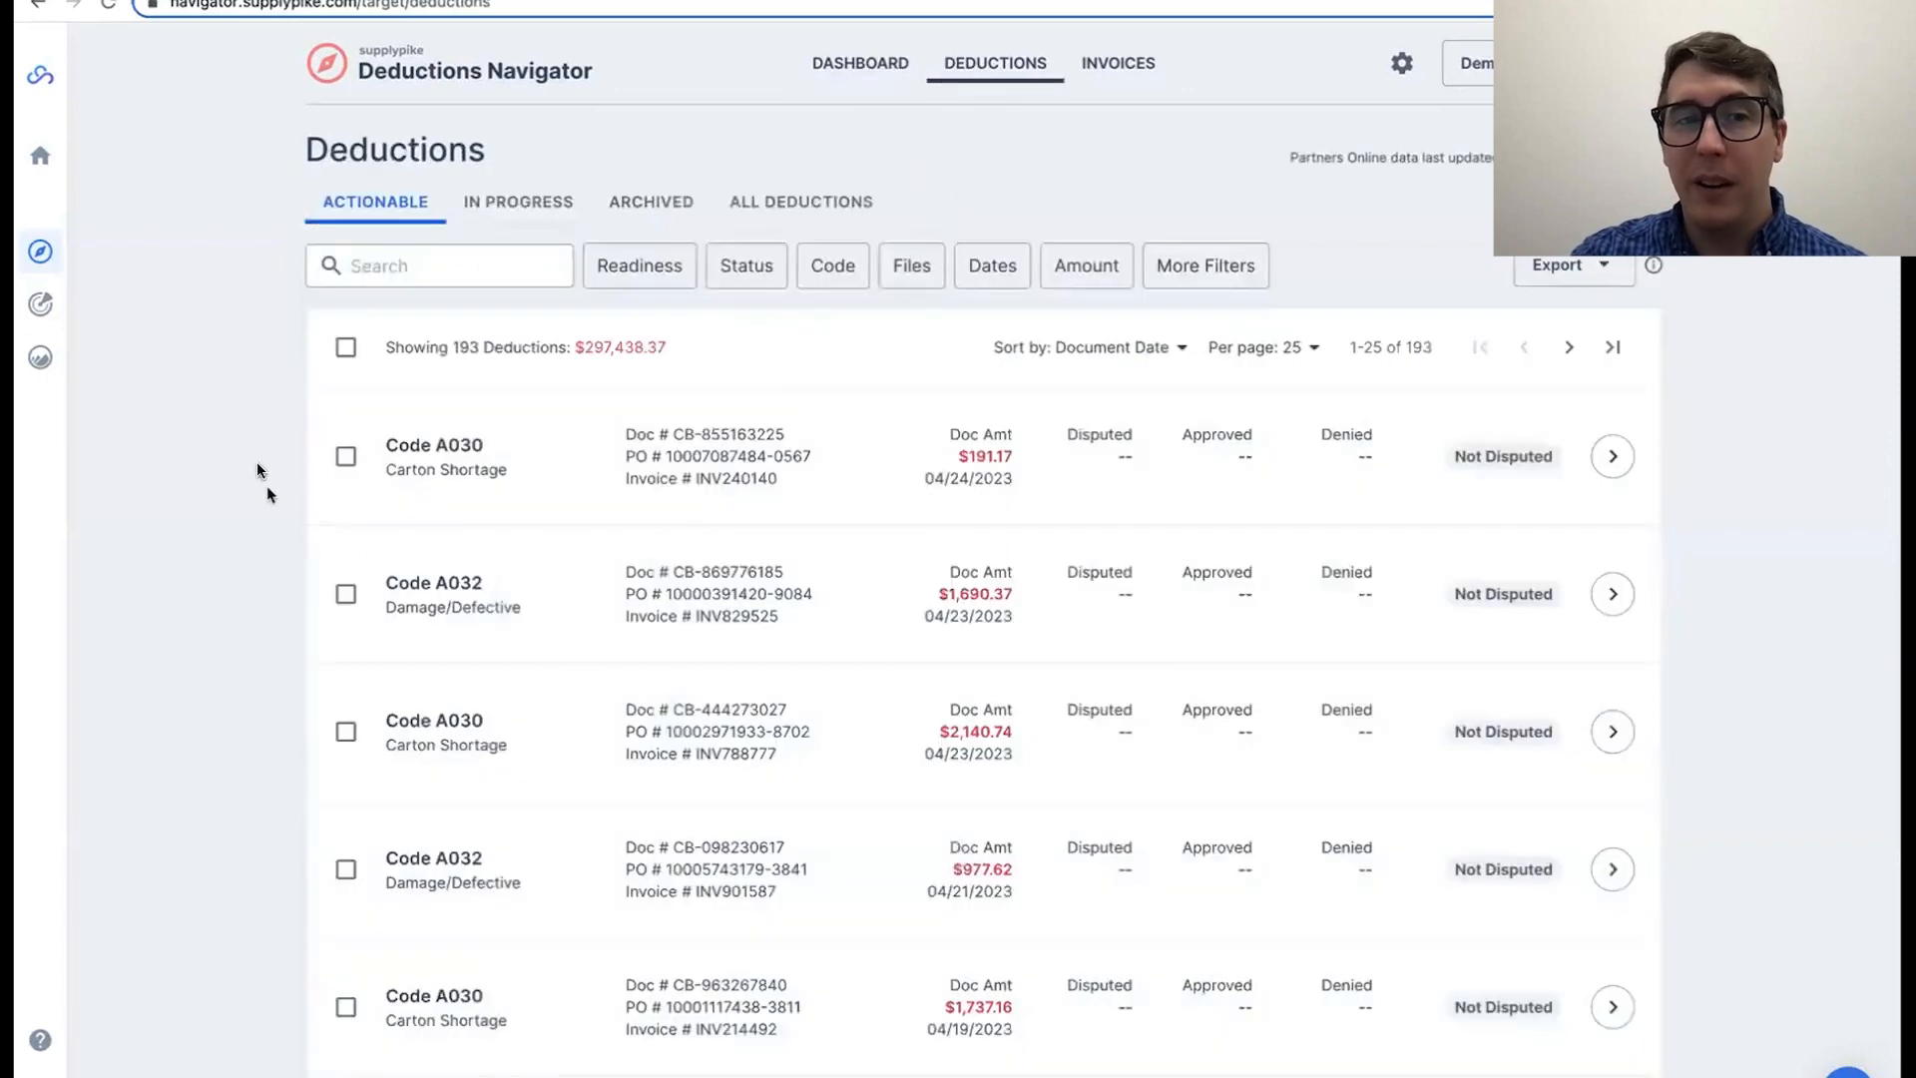
{"action": "left_click", "coordinate": [687, 281]}
{"action": "left_click", "coordinate": [736, 367]}
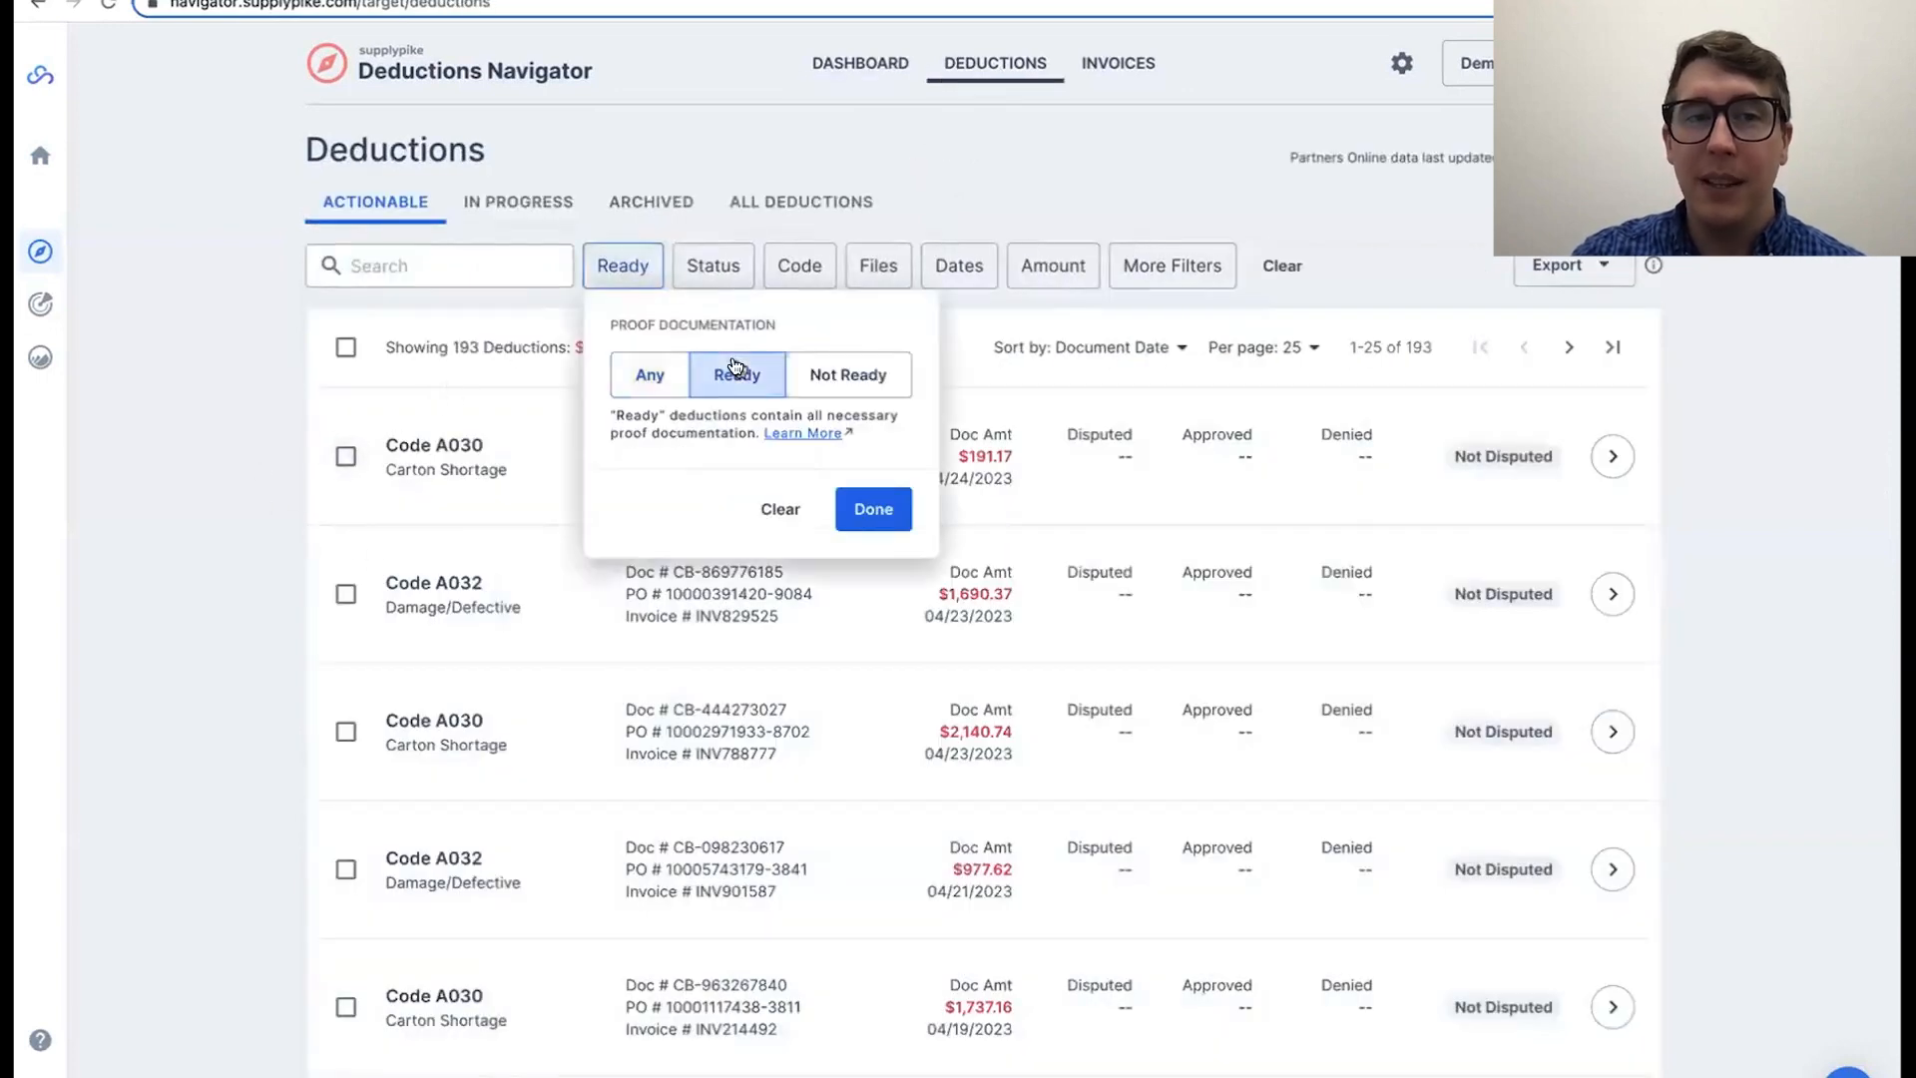
{"action": "left_click", "coordinate": [867, 511]}
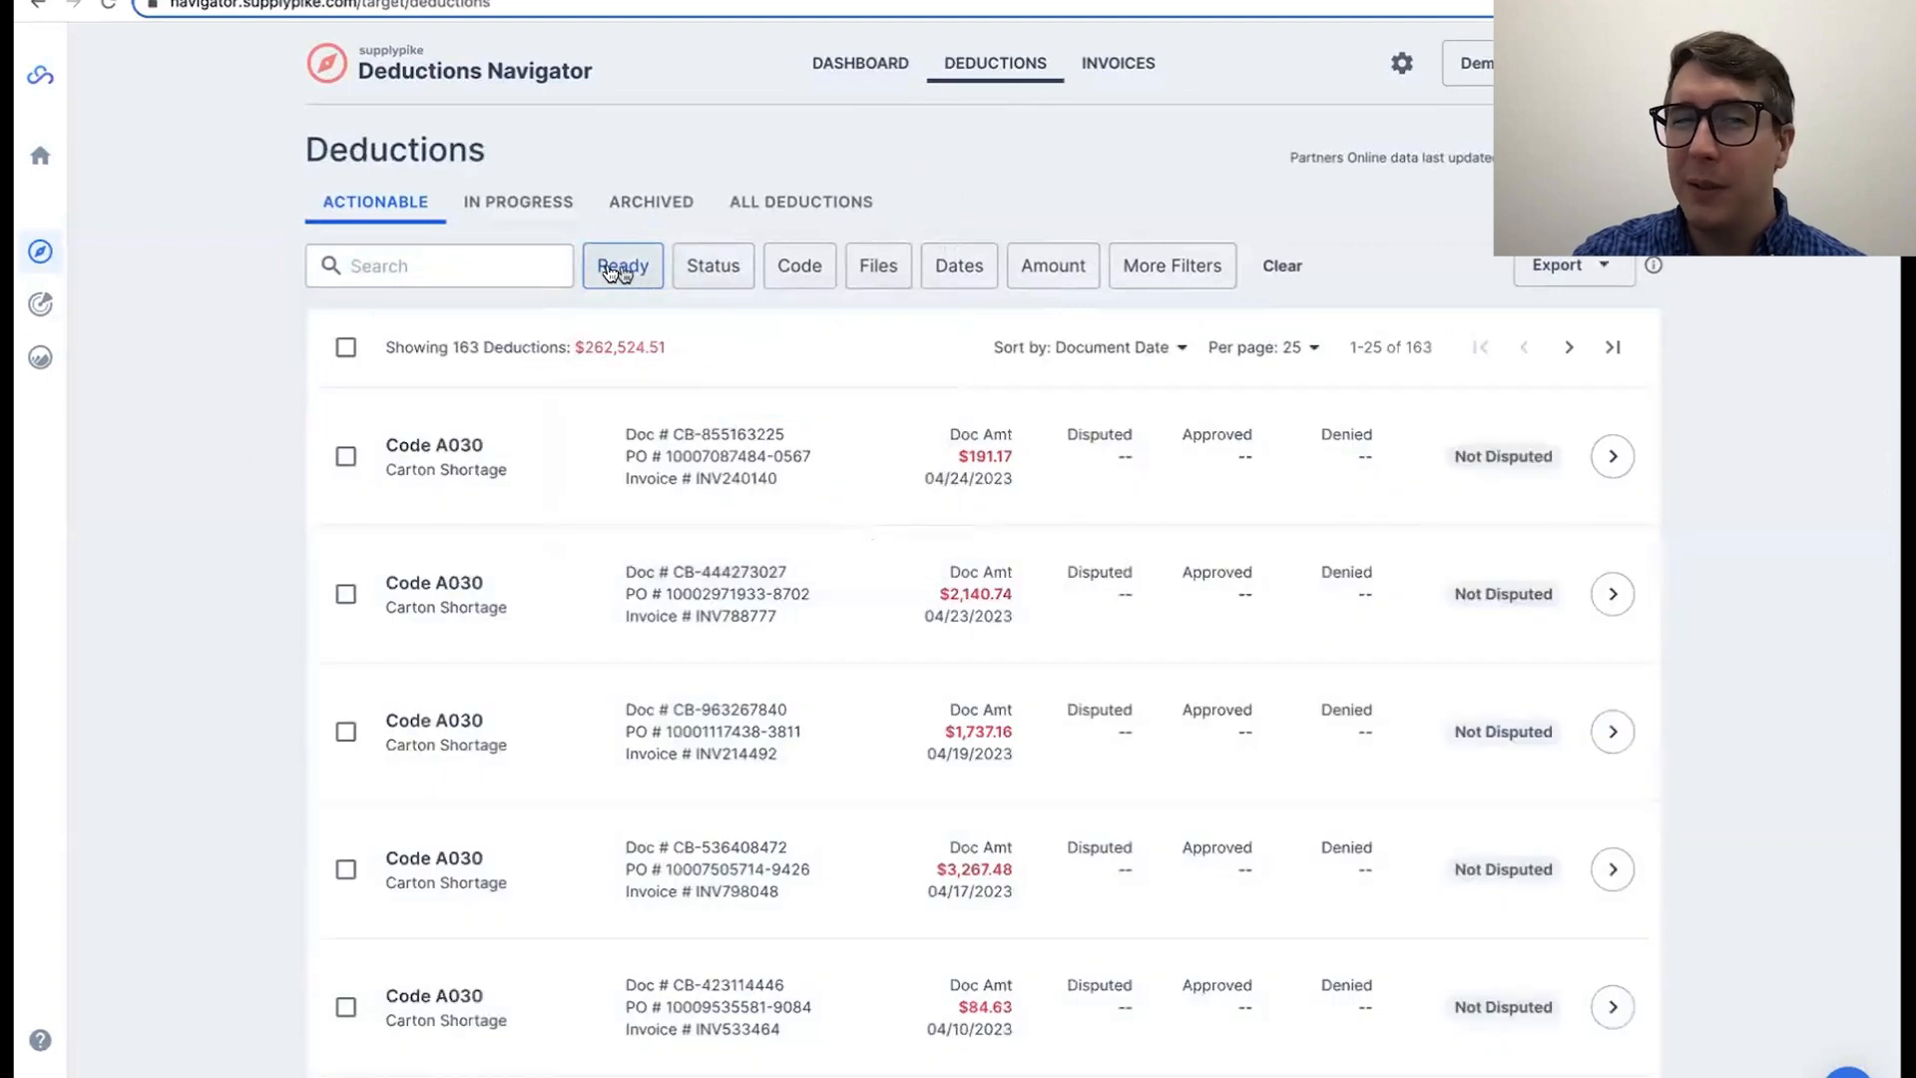
{"action": "left_click", "coordinate": [340, 461]}
{"action": "left_click", "coordinate": [345, 458]}
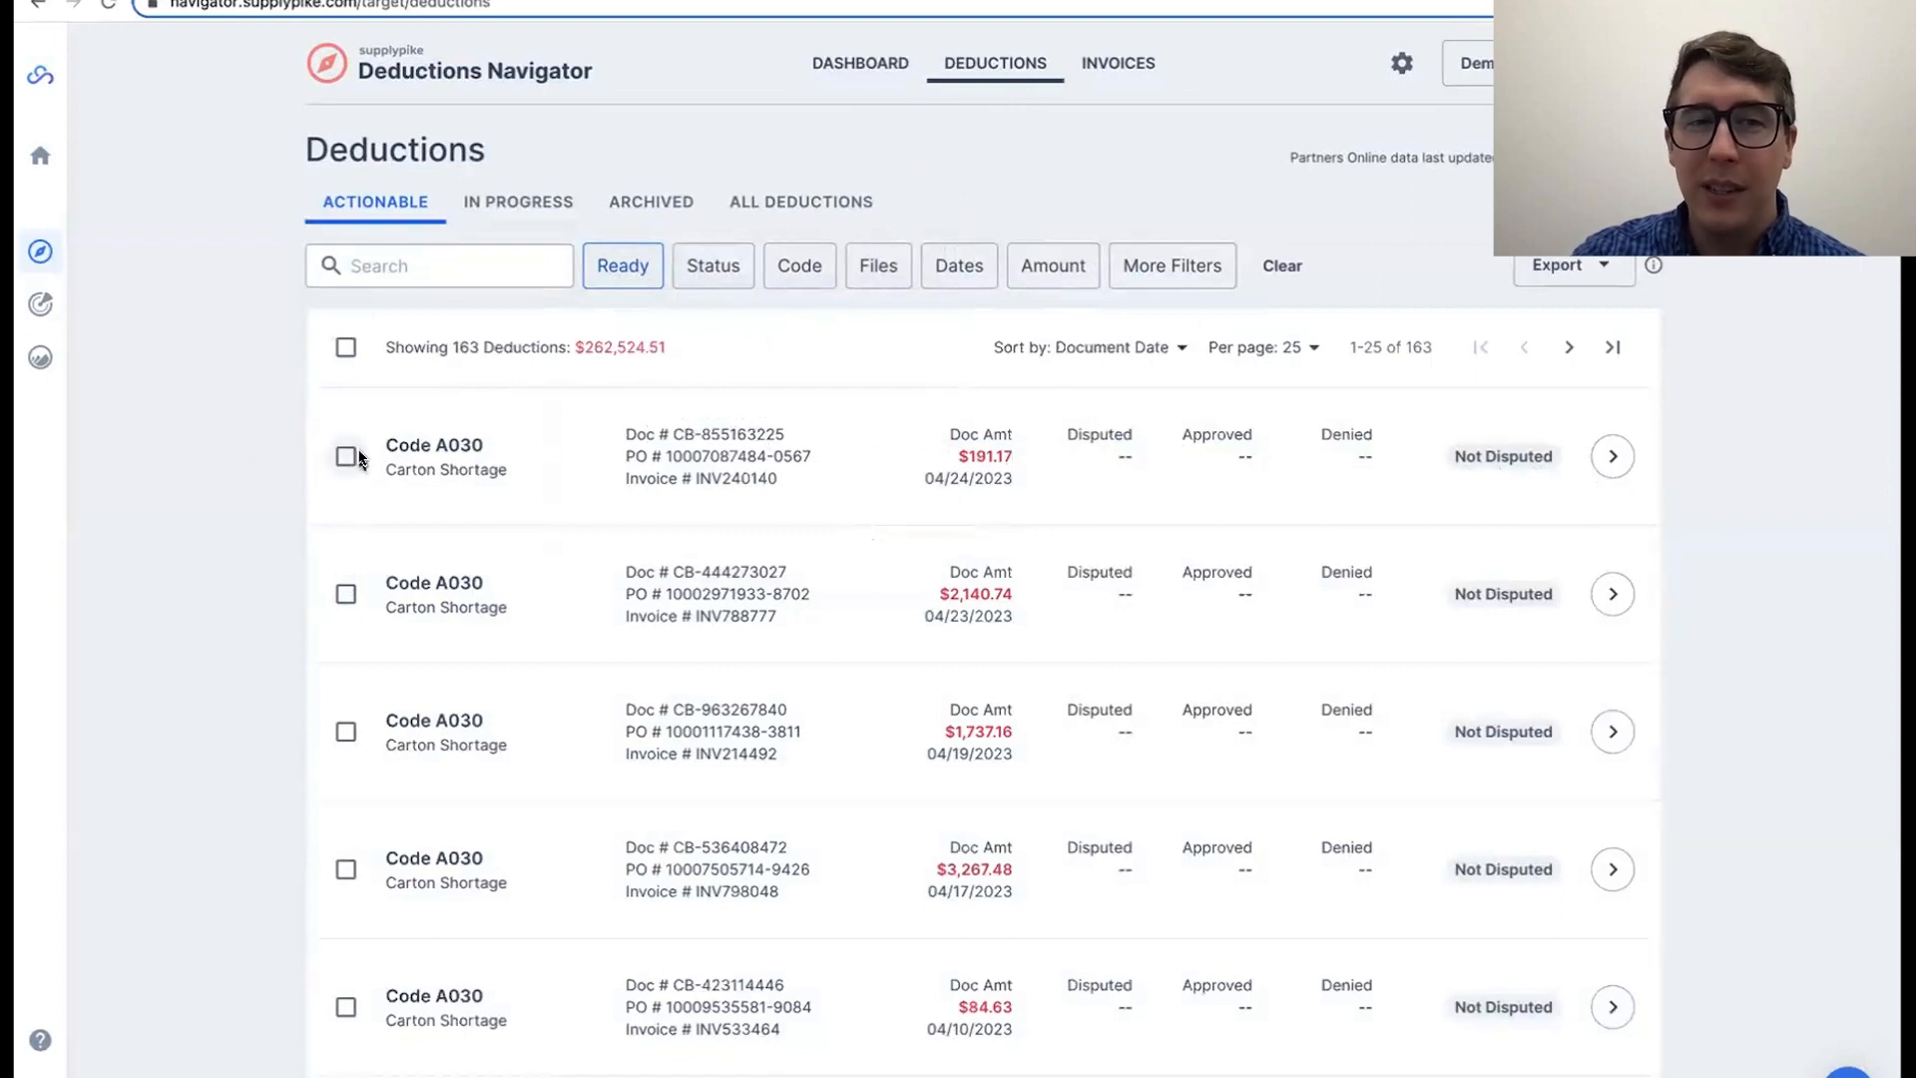
{"action": "left_click", "coordinate": [630, 285]}
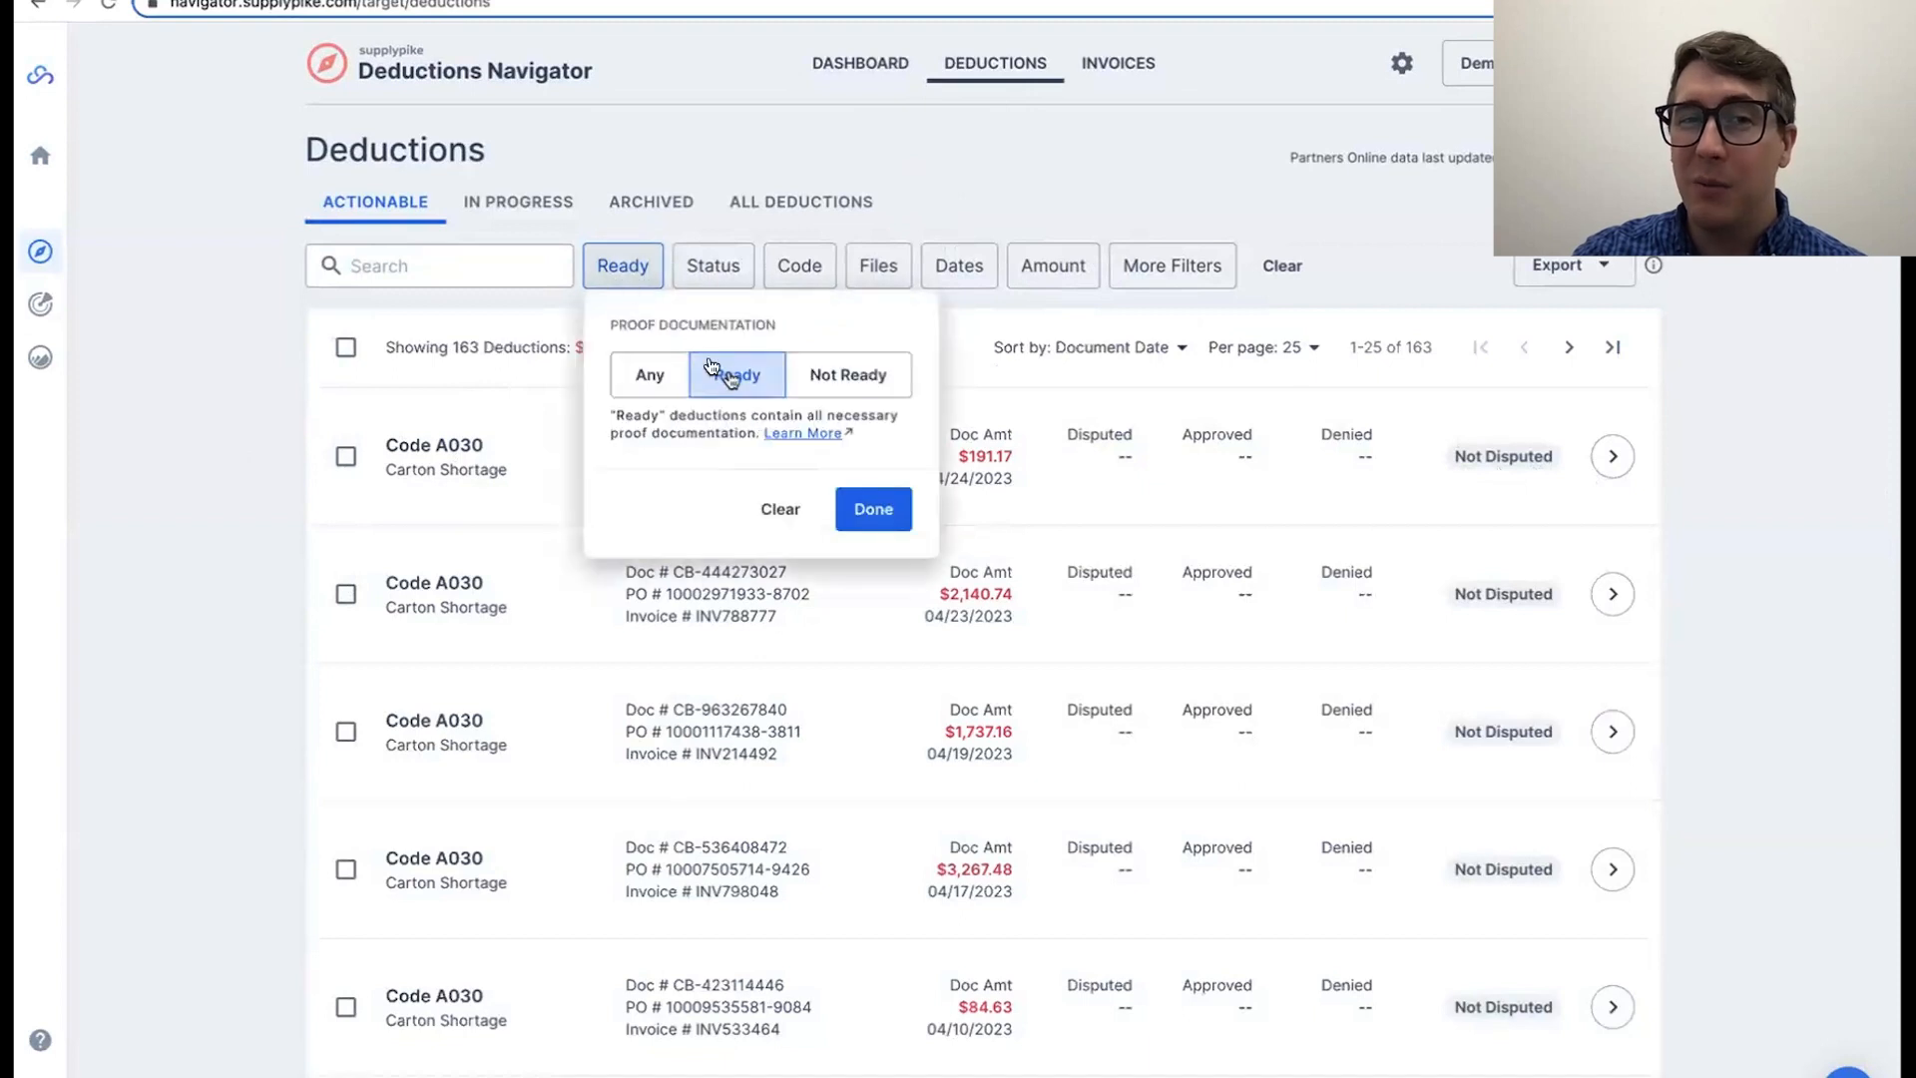
{"action": "left_click", "coordinate": [641, 286]}
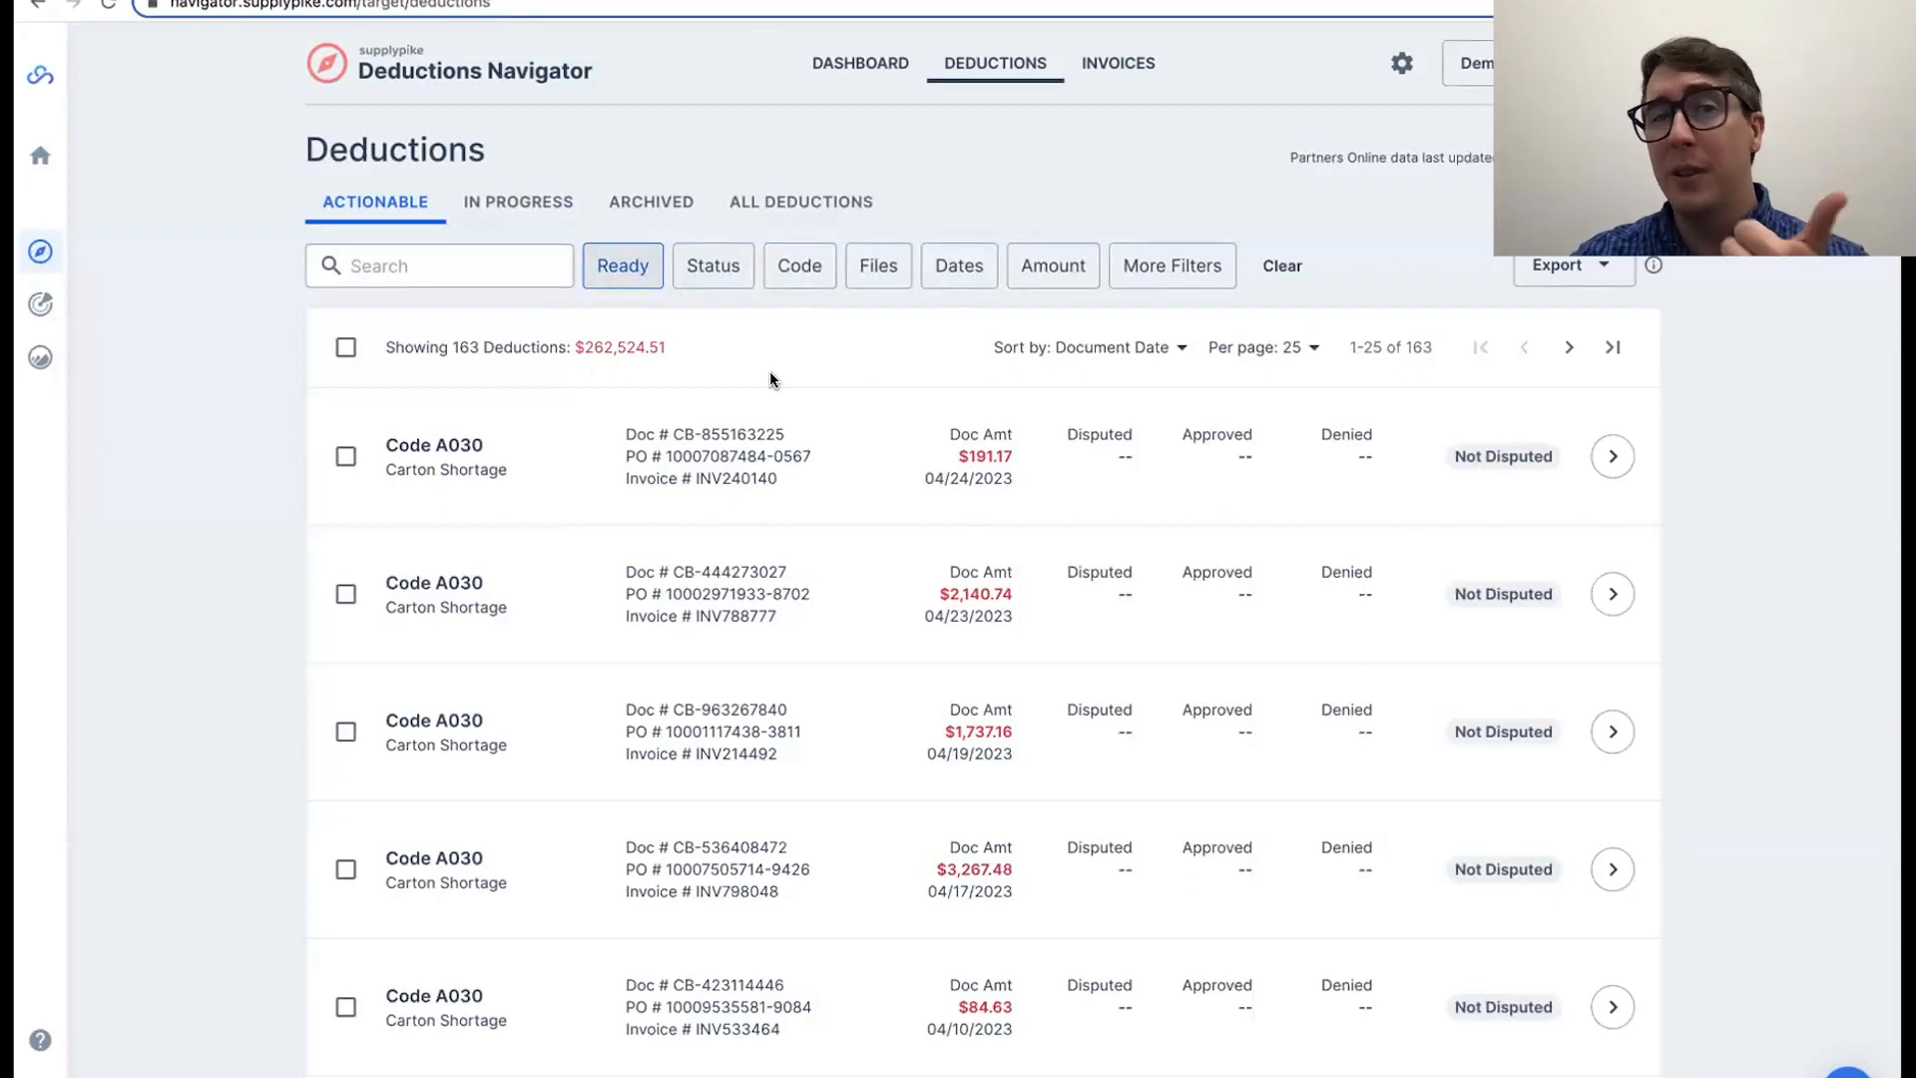
Step: Narrow the ready deductions to those with the Delivery Receipt file type
{"action": "left_click", "coordinate": [870, 282]}
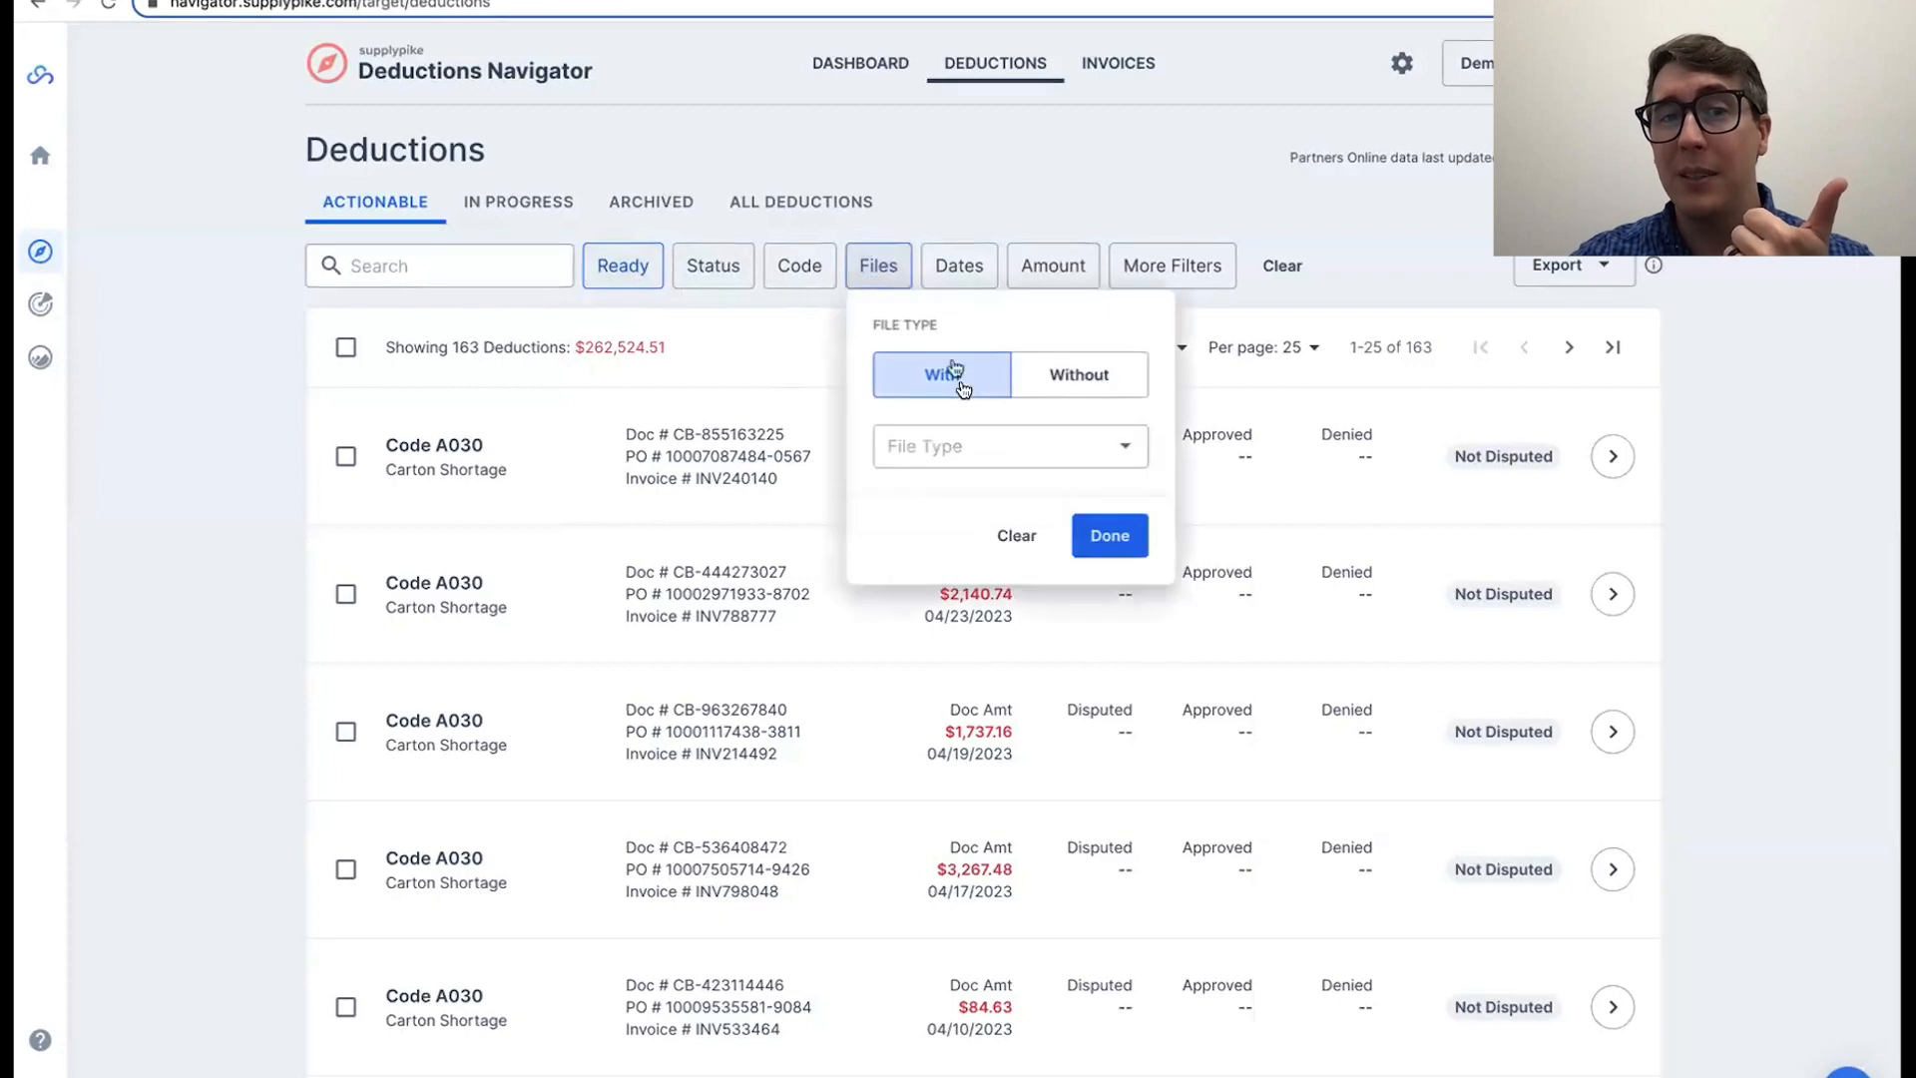
{"action": "left_click", "coordinate": [968, 451]}
{"action": "left_click", "coordinate": [1043, 507]}
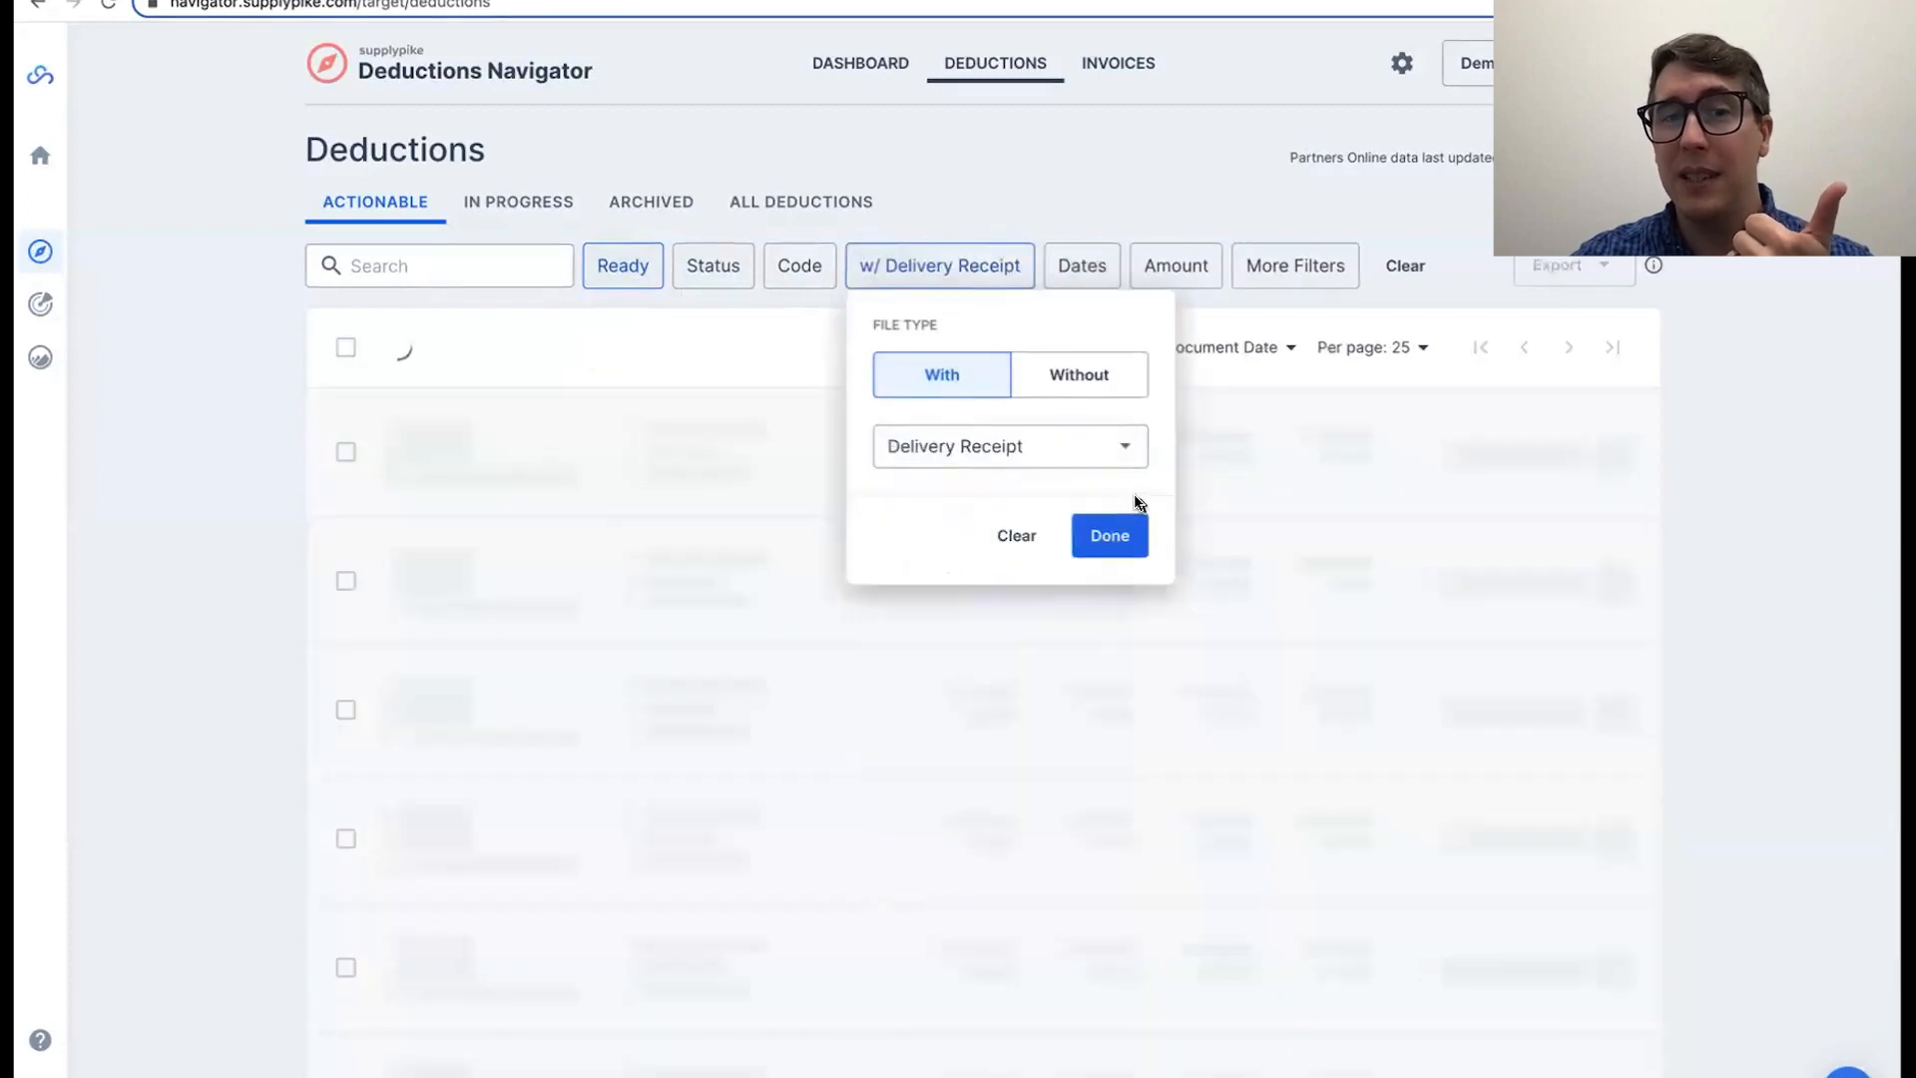
{"action": "left_click", "coordinate": [1126, 536]}
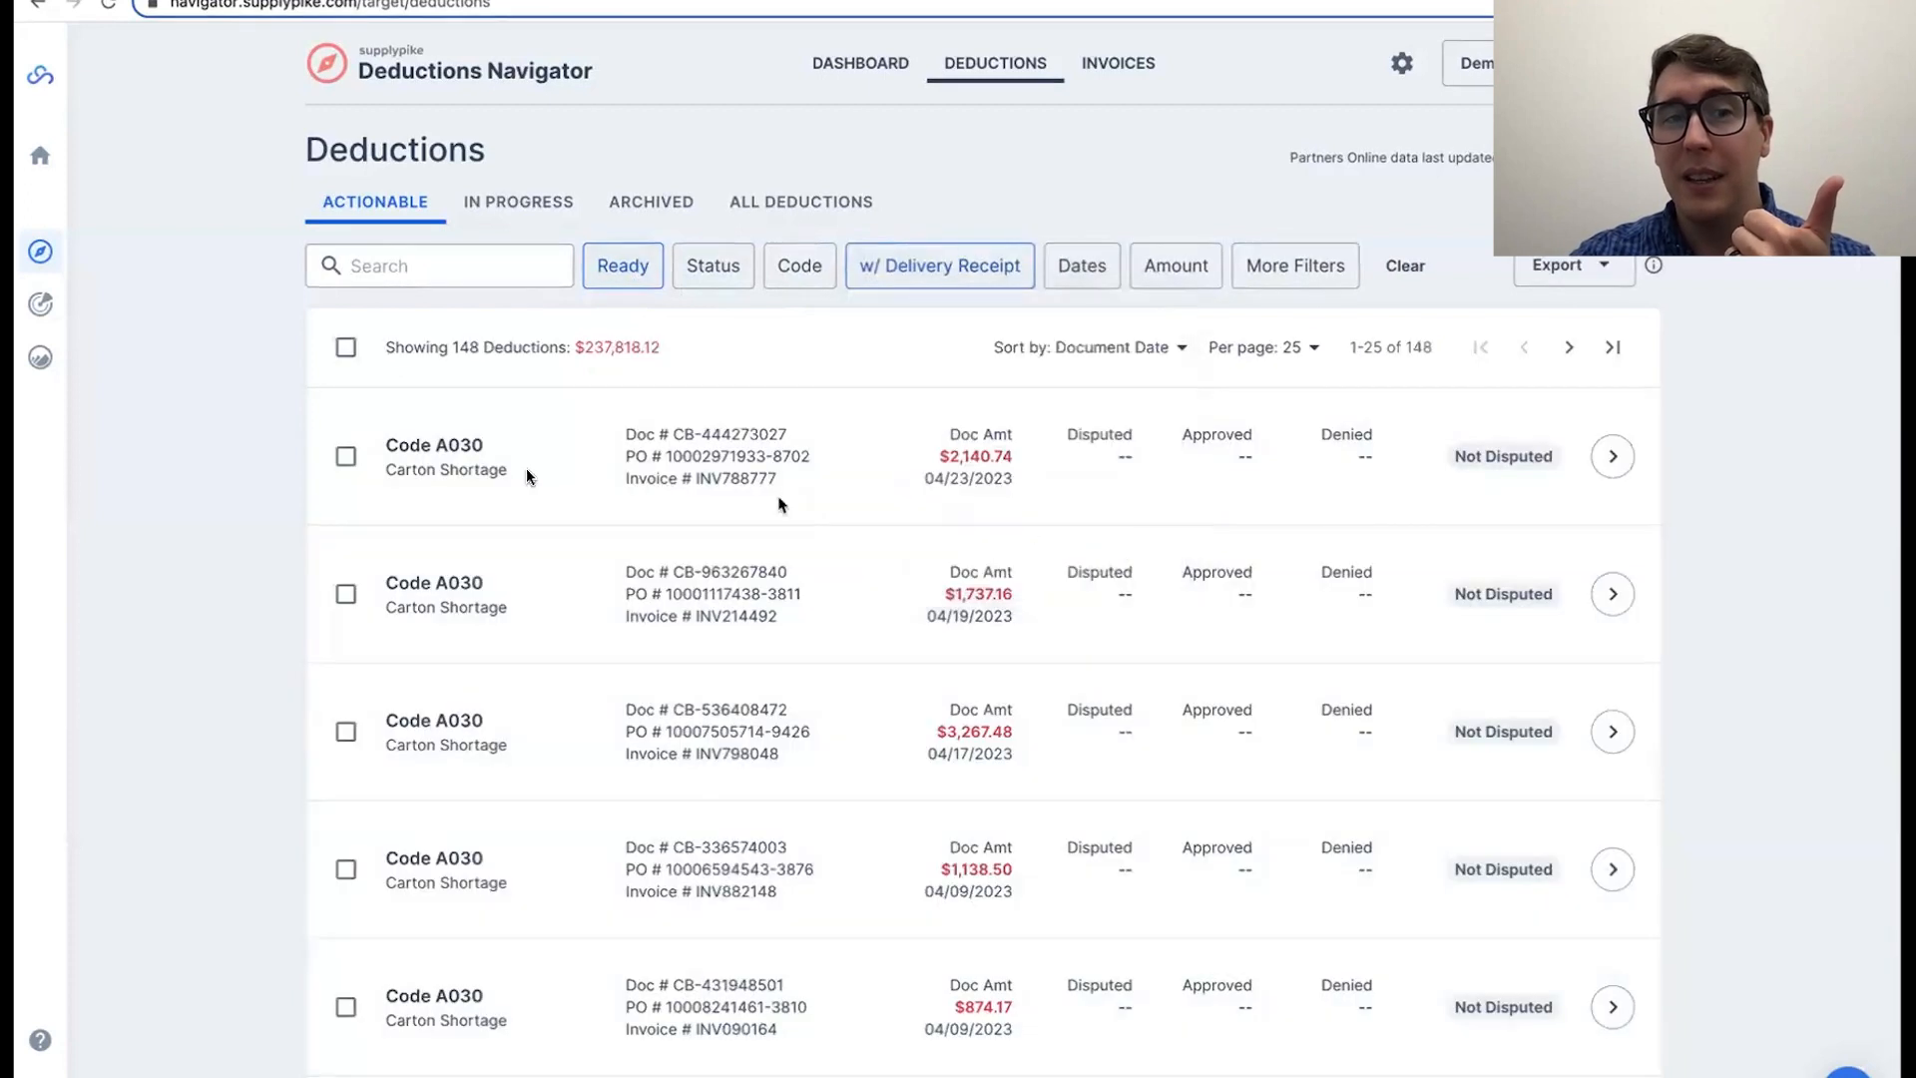
{"action": "left_click", "coordinate": [345, 456]}
{"action": "left_click", "coordinate": [345, 594]}
{"action": "left_click", "coordinate": [345, 731]}
{"action": "left_click", "coordinate": [346, 869]}
{"action": "left_click", "coordinate": [346, 1007]}
{"action": "scroll", "coordinate": [345, 998], "scroll_direction": "down", "scroll_amount": 3}
{"action": "left_click", "coordinate": [345, 885]}
{"action": "left_click", "coordinate": [346, 1023]}
{"action": "scroll", "coordinate": [345, 1018], "scroll_direction": "down", "scroll_amount": 3}
{"action": "left_click", "coordinate": [345, 933]}
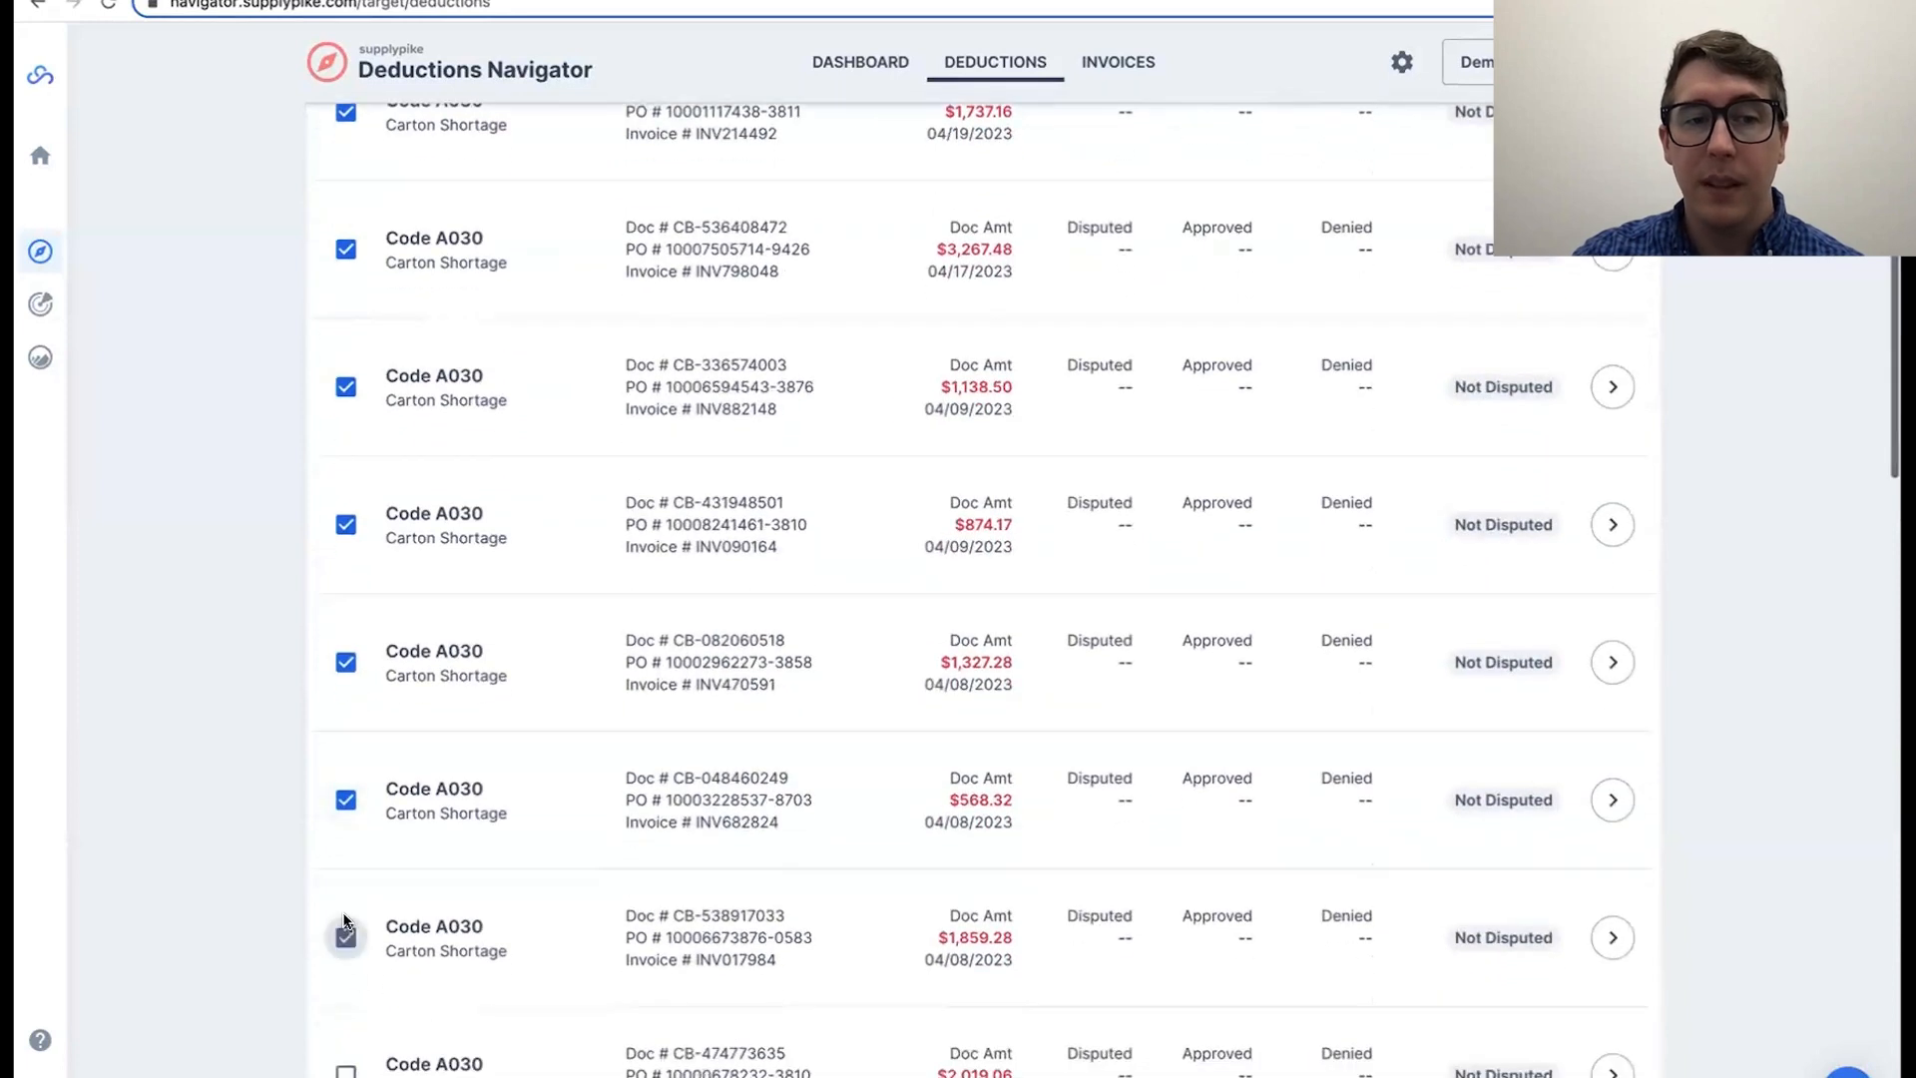
{"action": "left_click", "coordinate": [345, 1071]}
{"action": "scroll", "coordinate": [457, 906], "scroll_direction": "up", "scroll_amount": 5}
{"action": "left_click", "coordinate": [871, 68]}
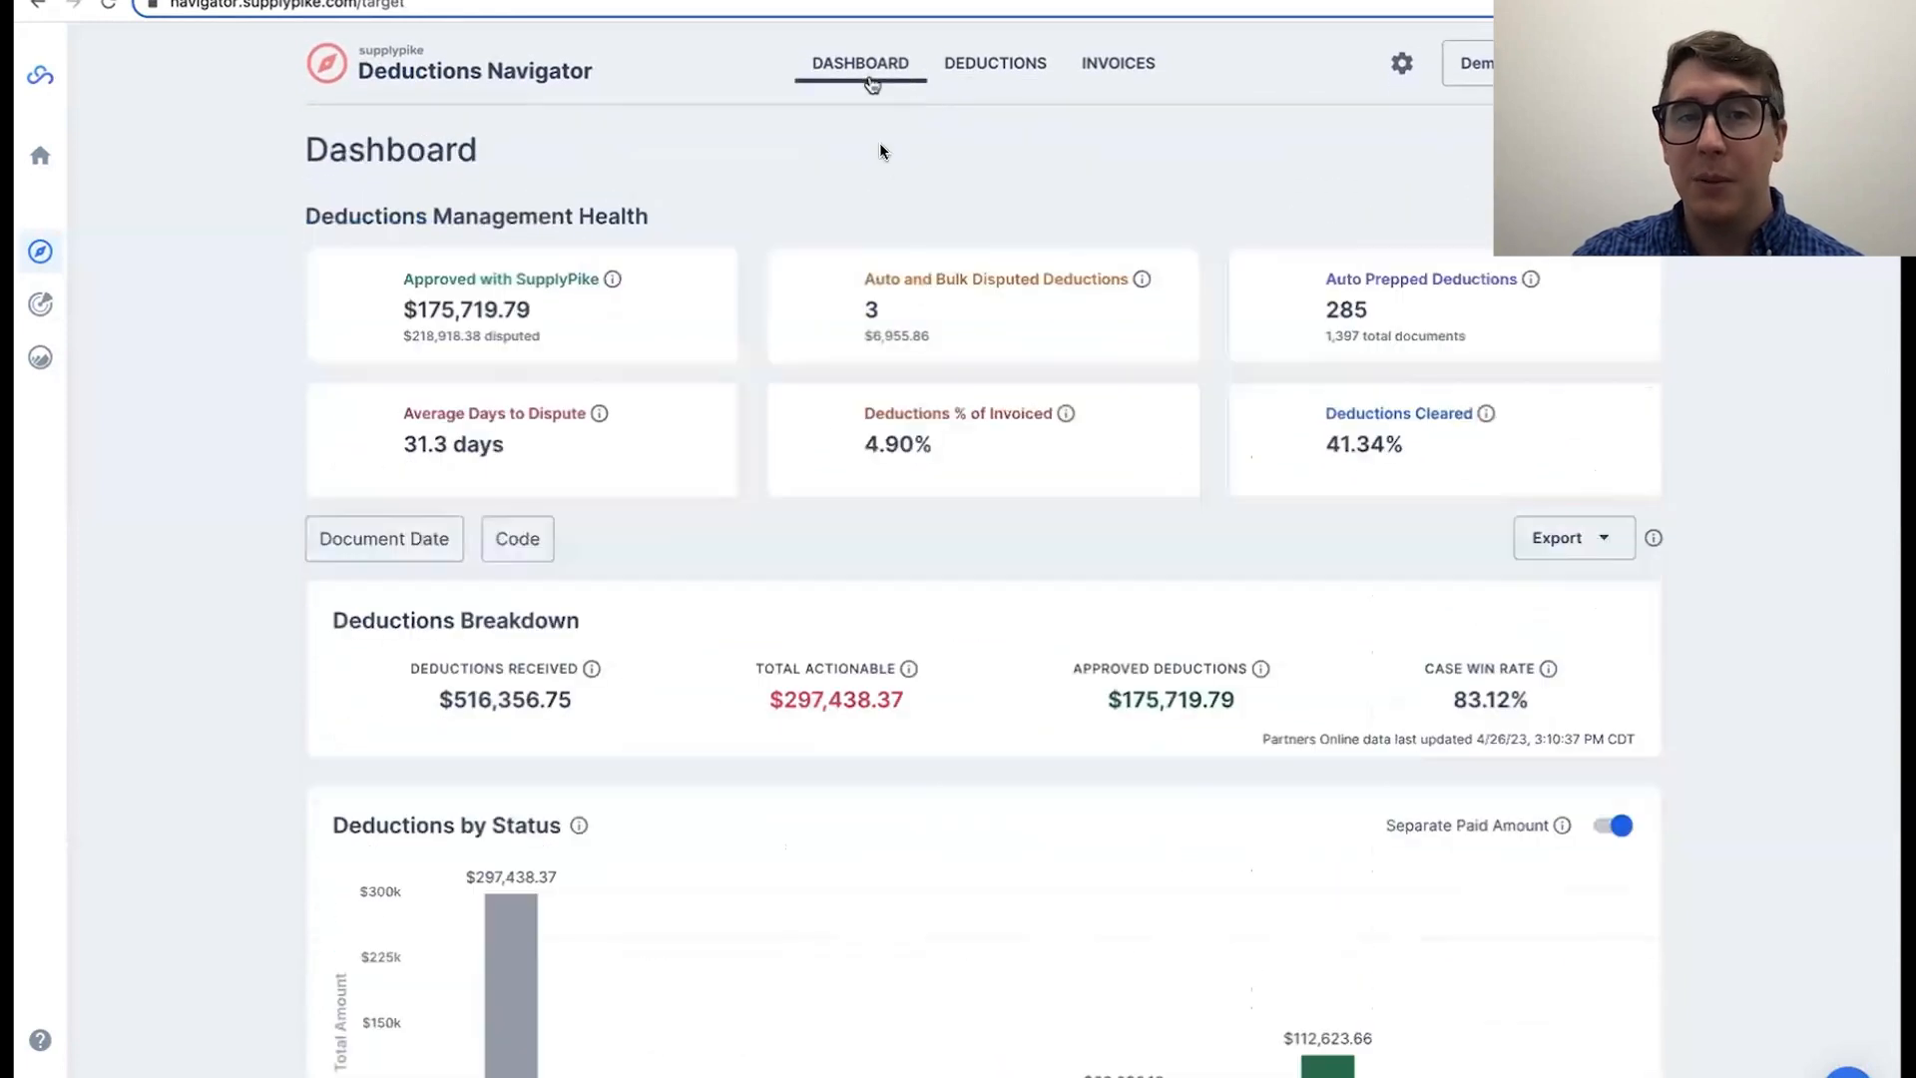
{"action": "left_click", "coordinate": [983, 58]}
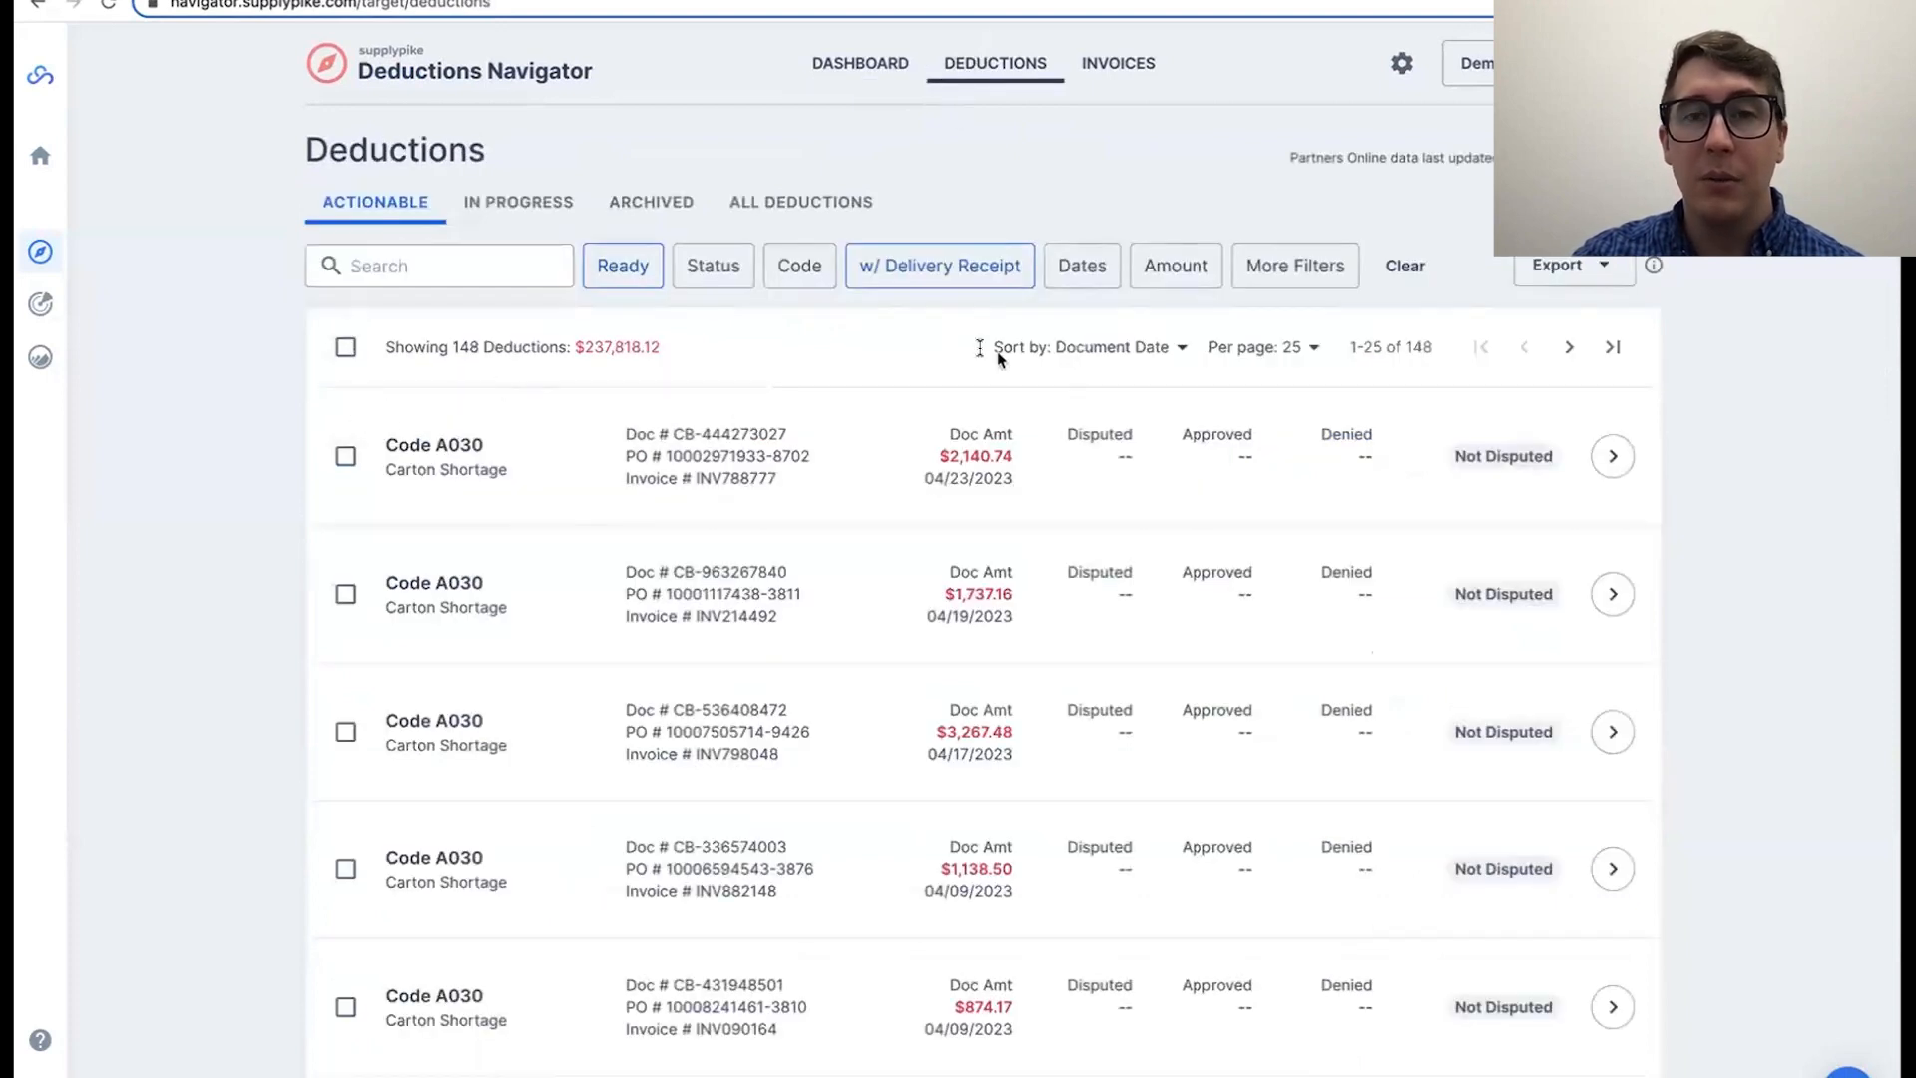
Step: Select all deductions on the current page of the filtered list and submit their disputes in bulk
{"action": "left_click", "coordinate": [345, 347]}
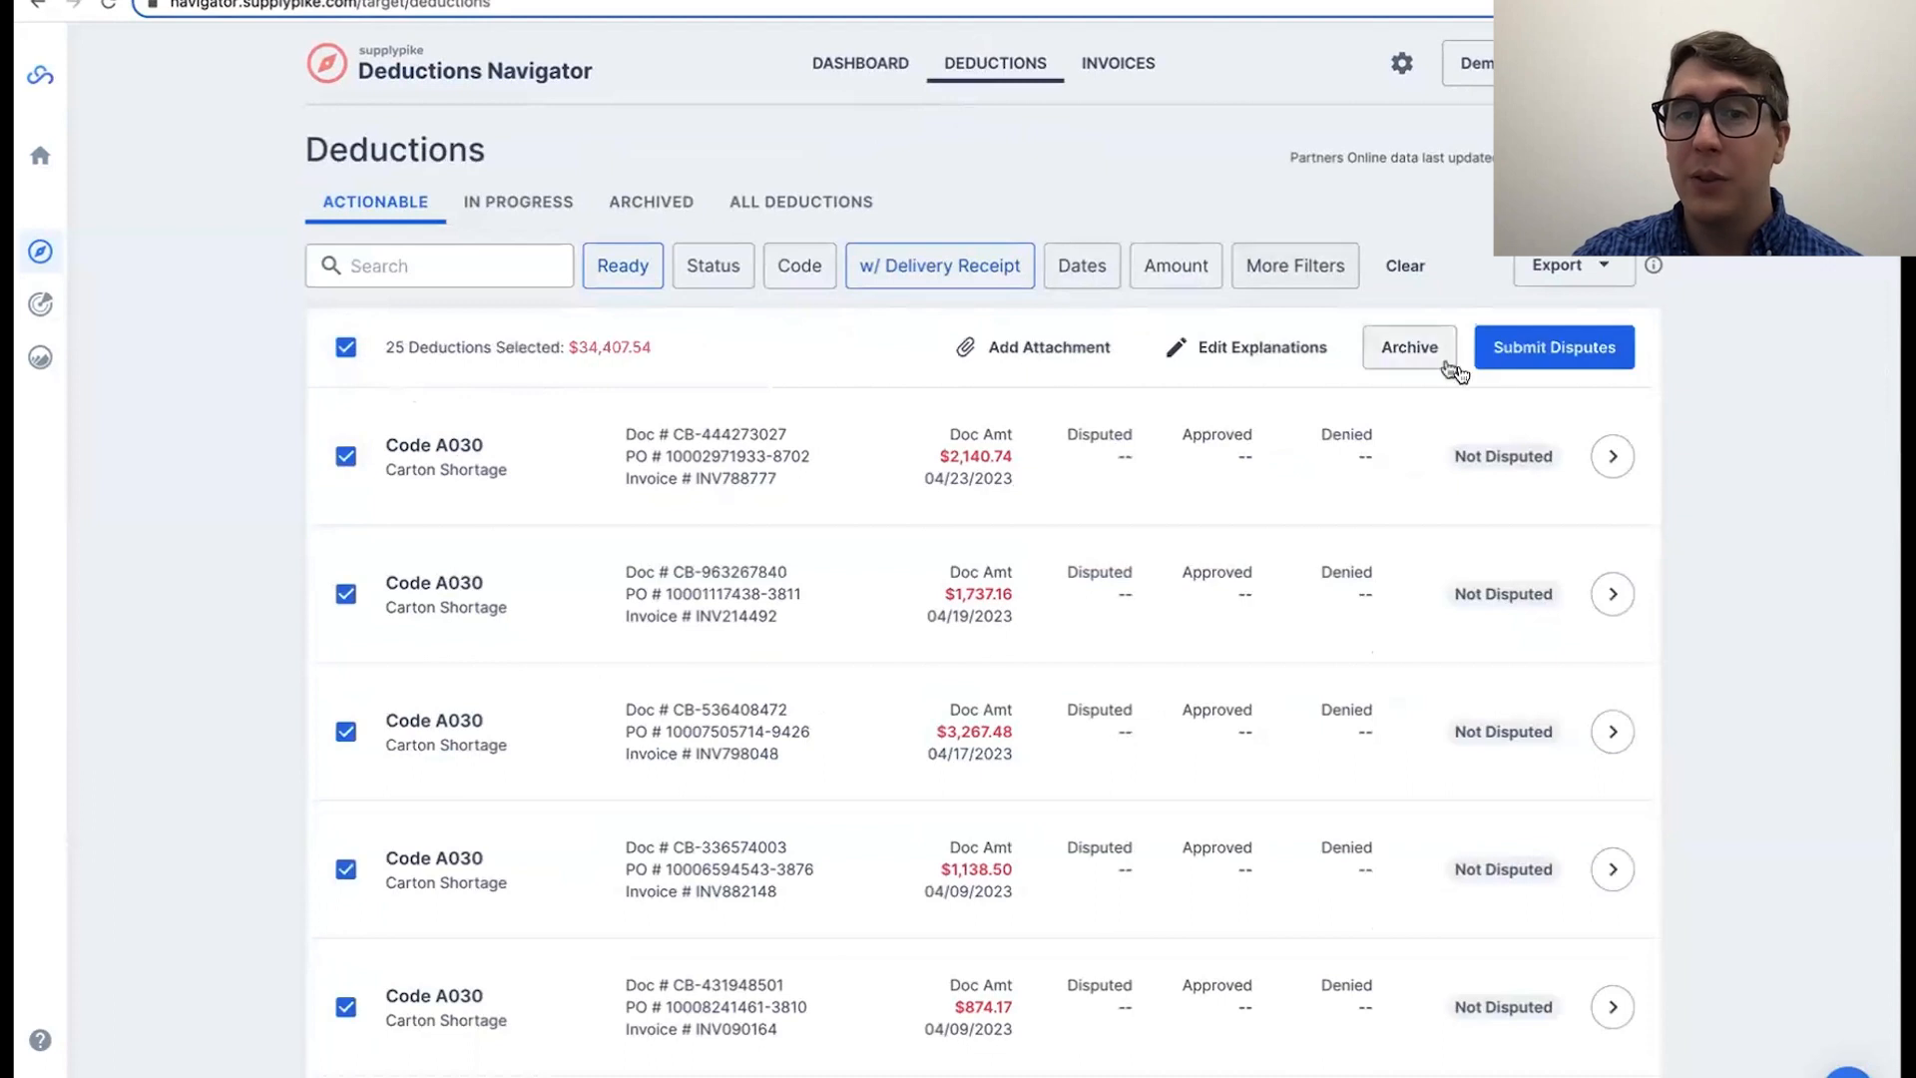
{"action": "left_click", "coordinate": [1550, 359]}
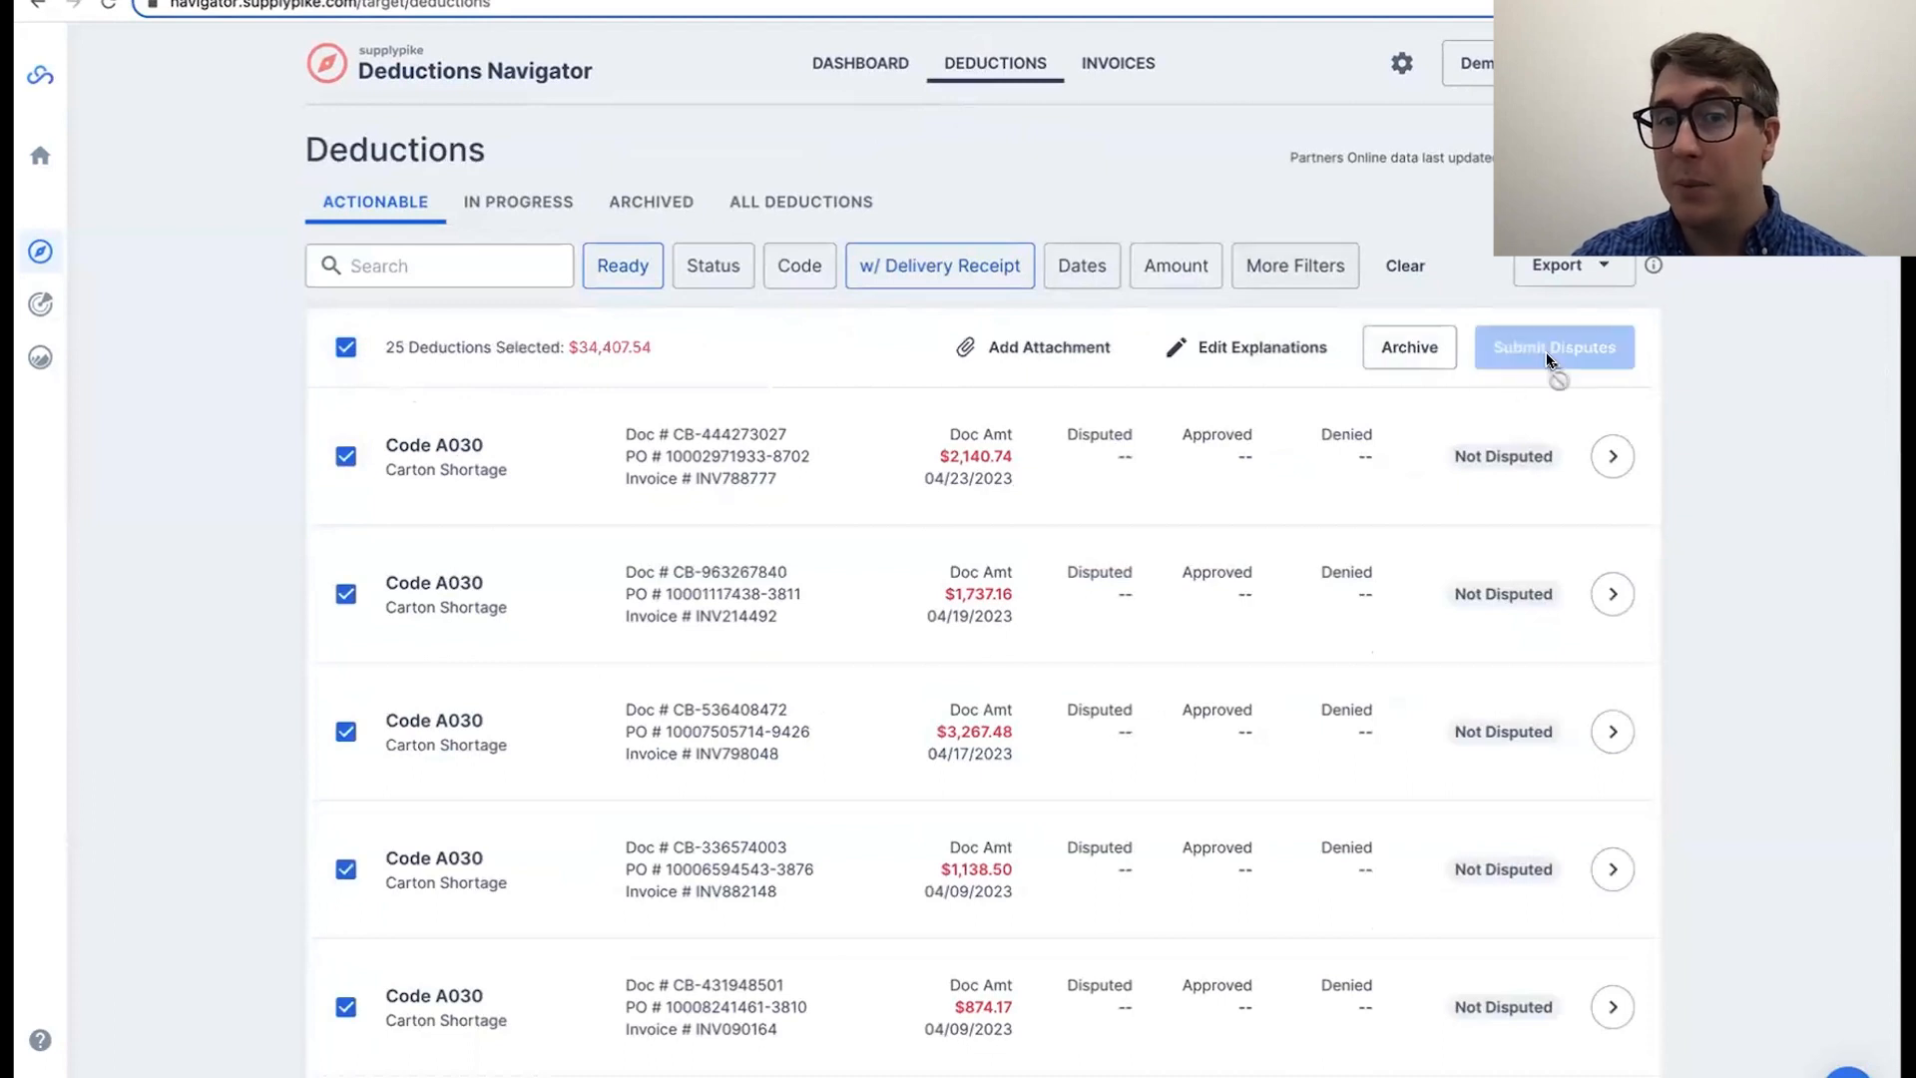
{"action": "left_click_drag", "start_coordinate": [898, 589], "coordinate": [952, 574]}
{"action": "left_click", "coordinate": [952, 573]}
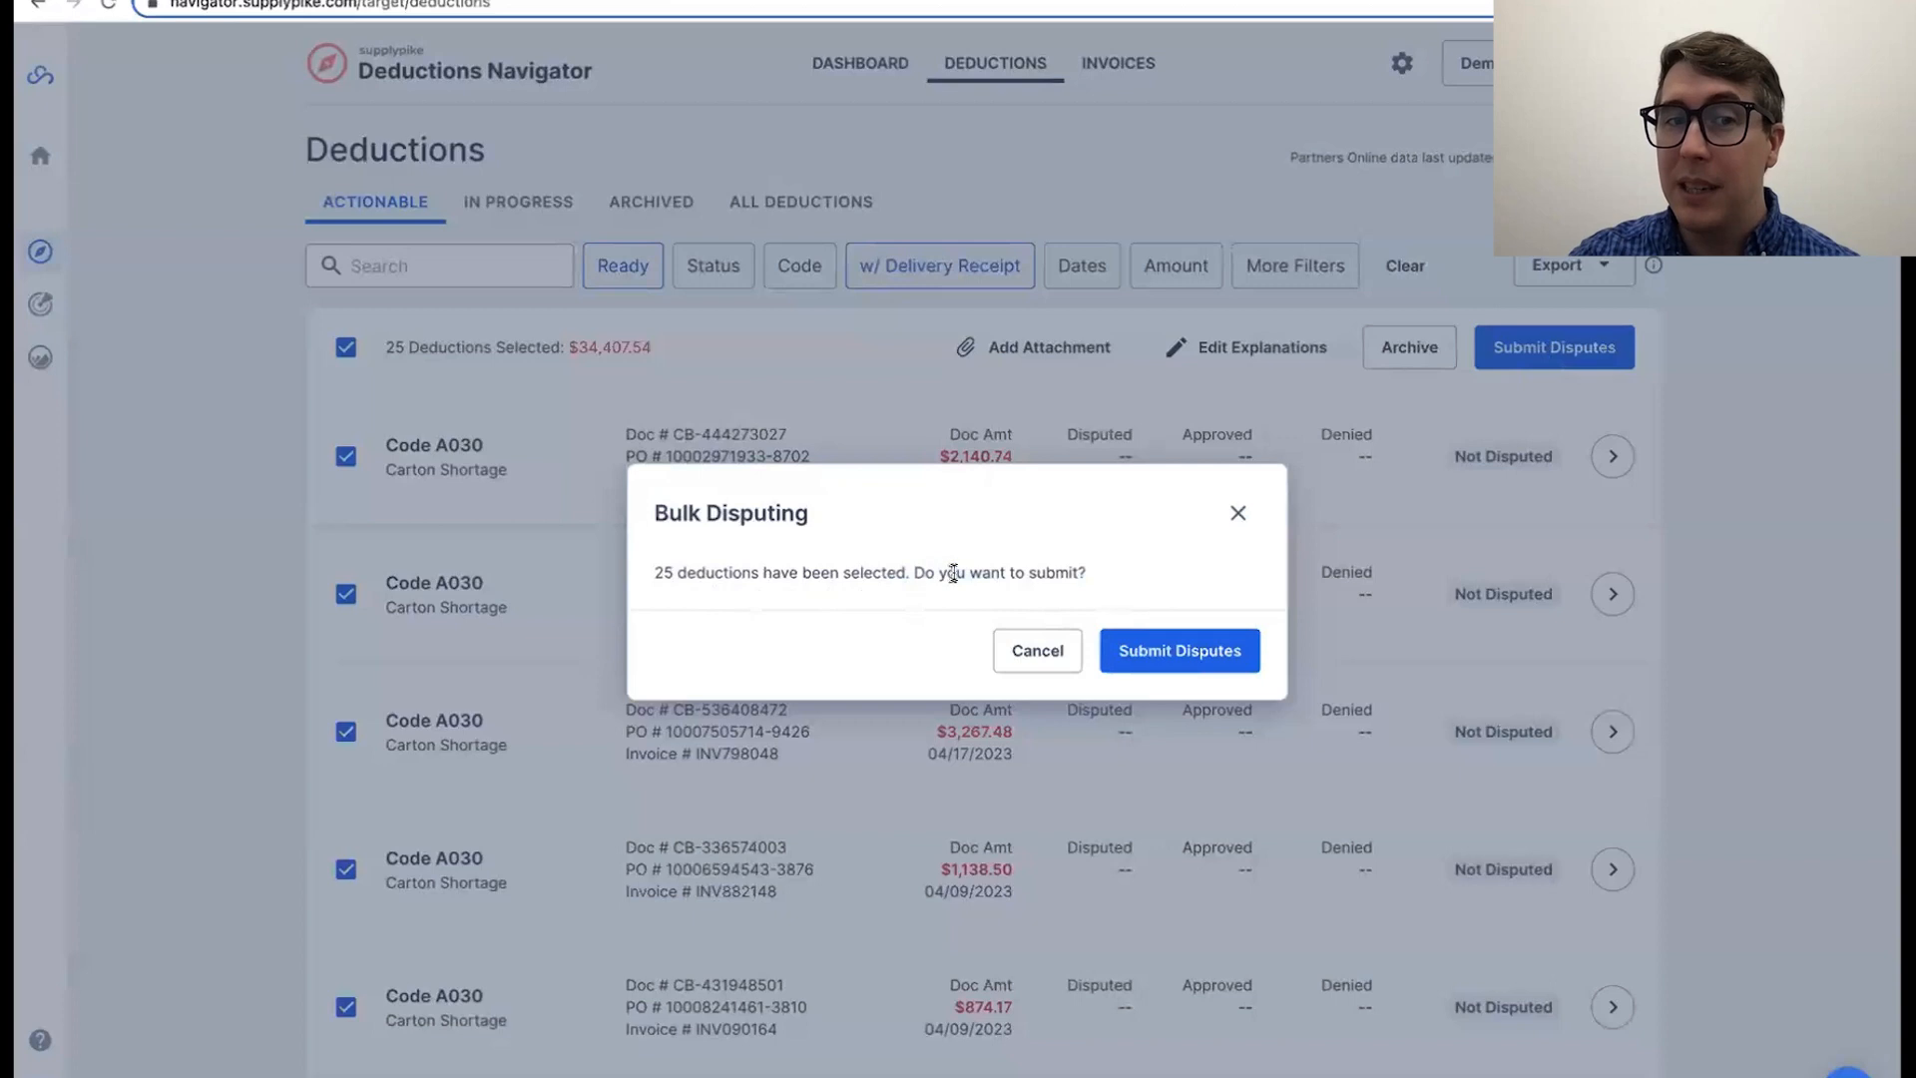
{"action": "left_click", "coordinate": [1146, 659]}
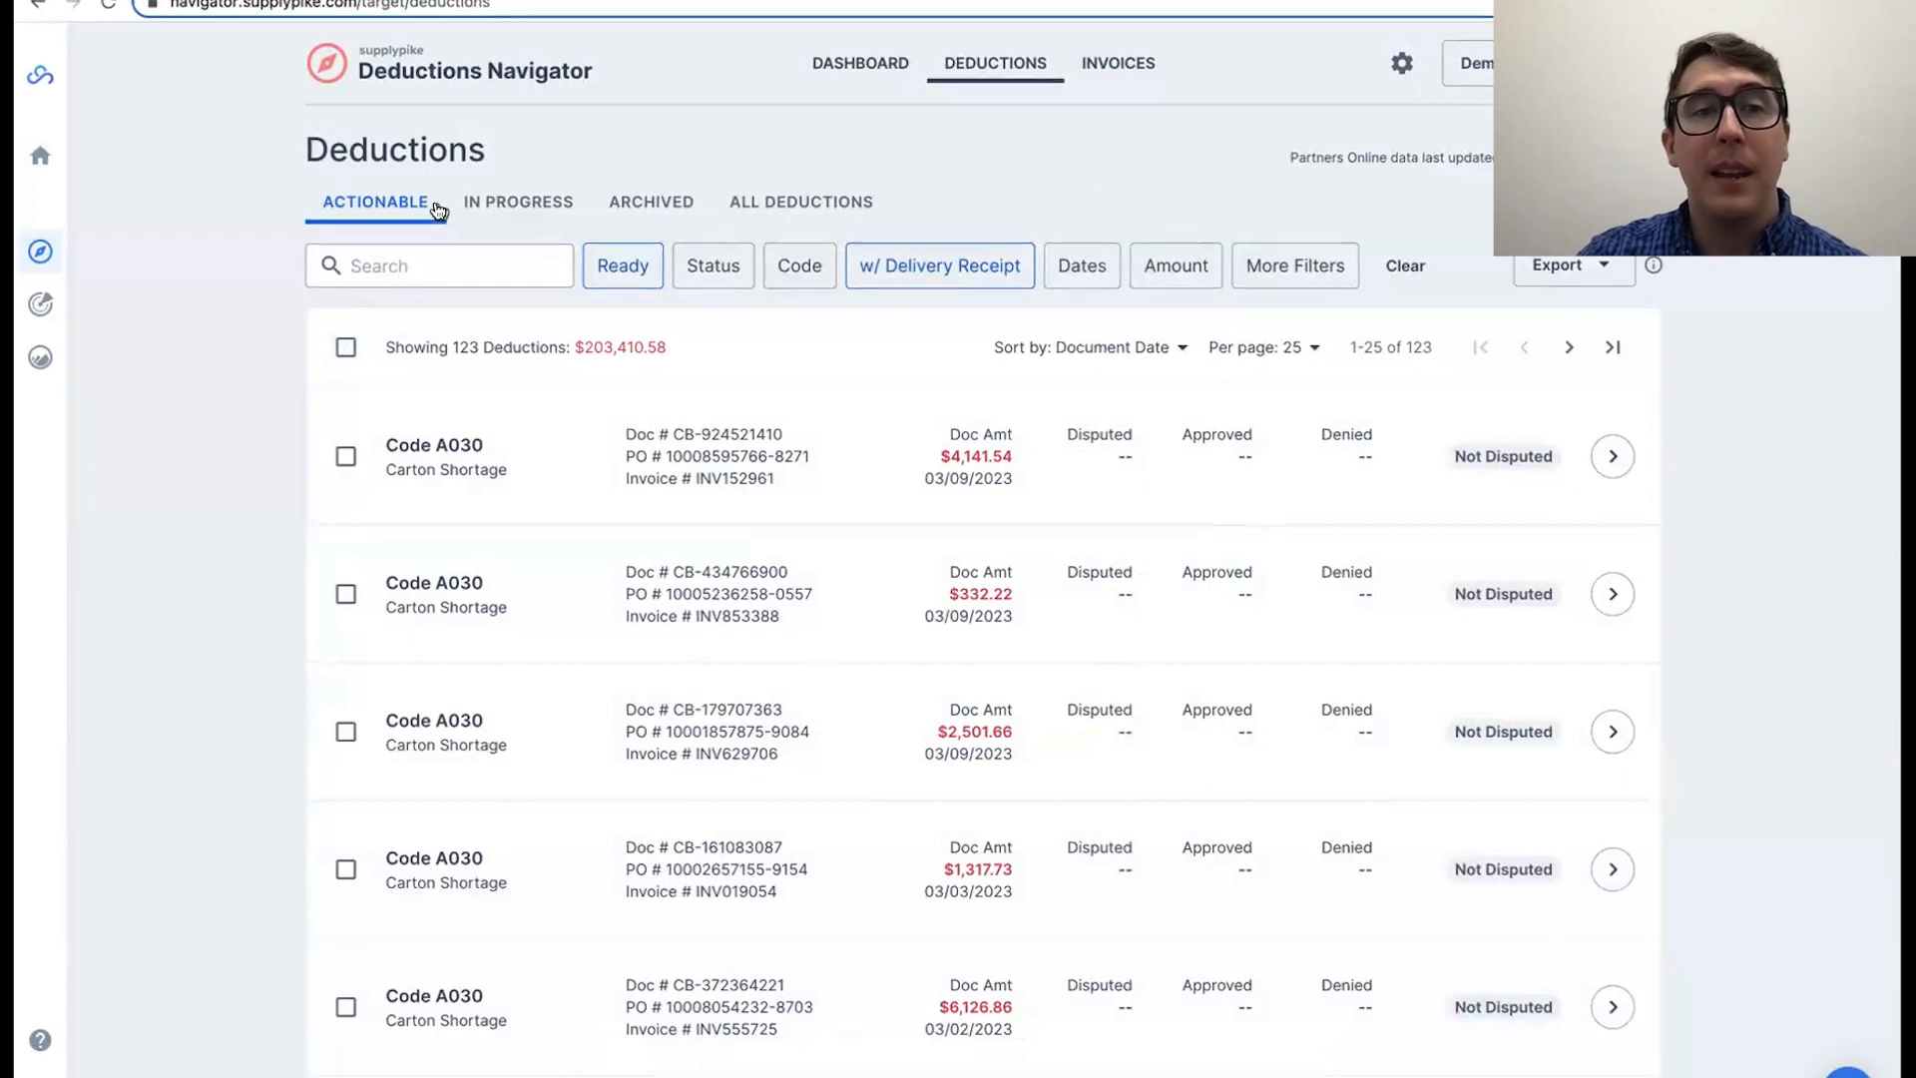
Step: Compare the In Progress deductions with the remaining Actionable ones
{"action": "left_click", "coordinate": [529, 200]}
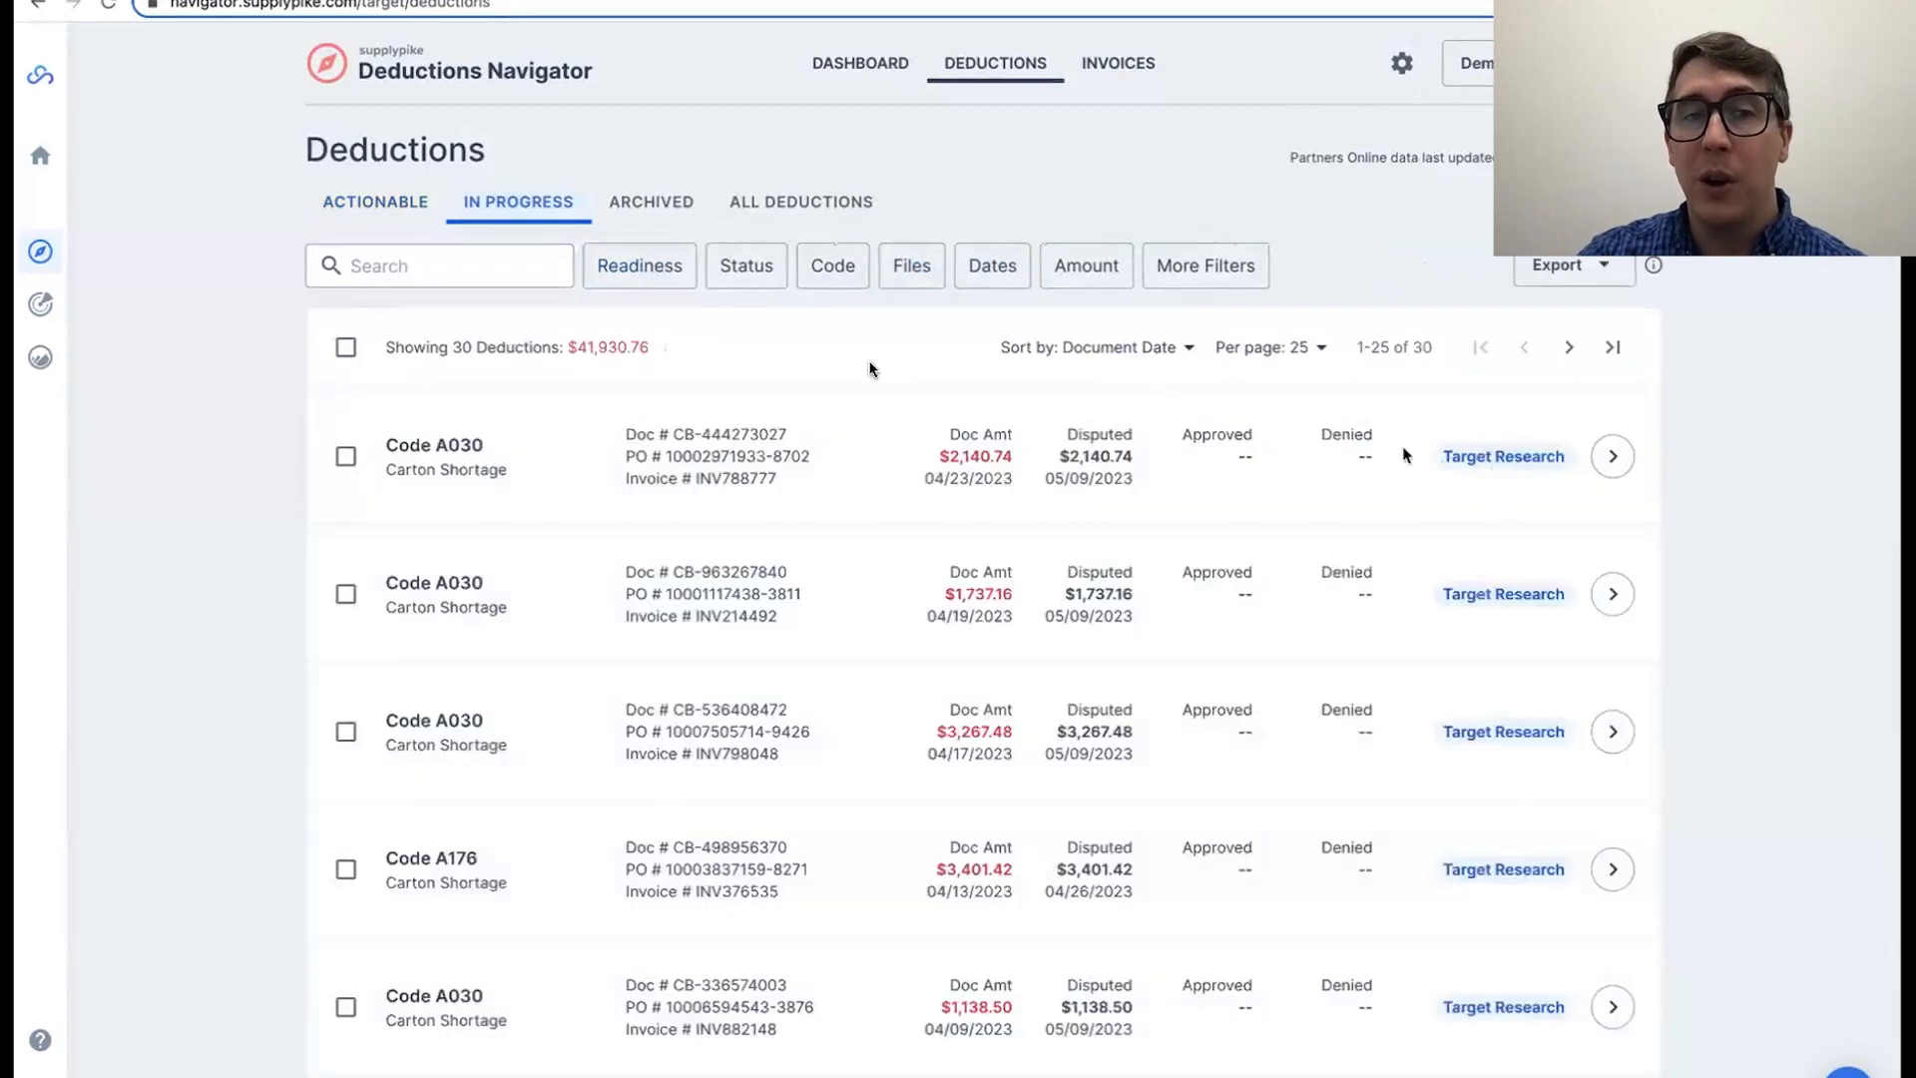
{"action": "left_click", "coordinate": [377, 204]}
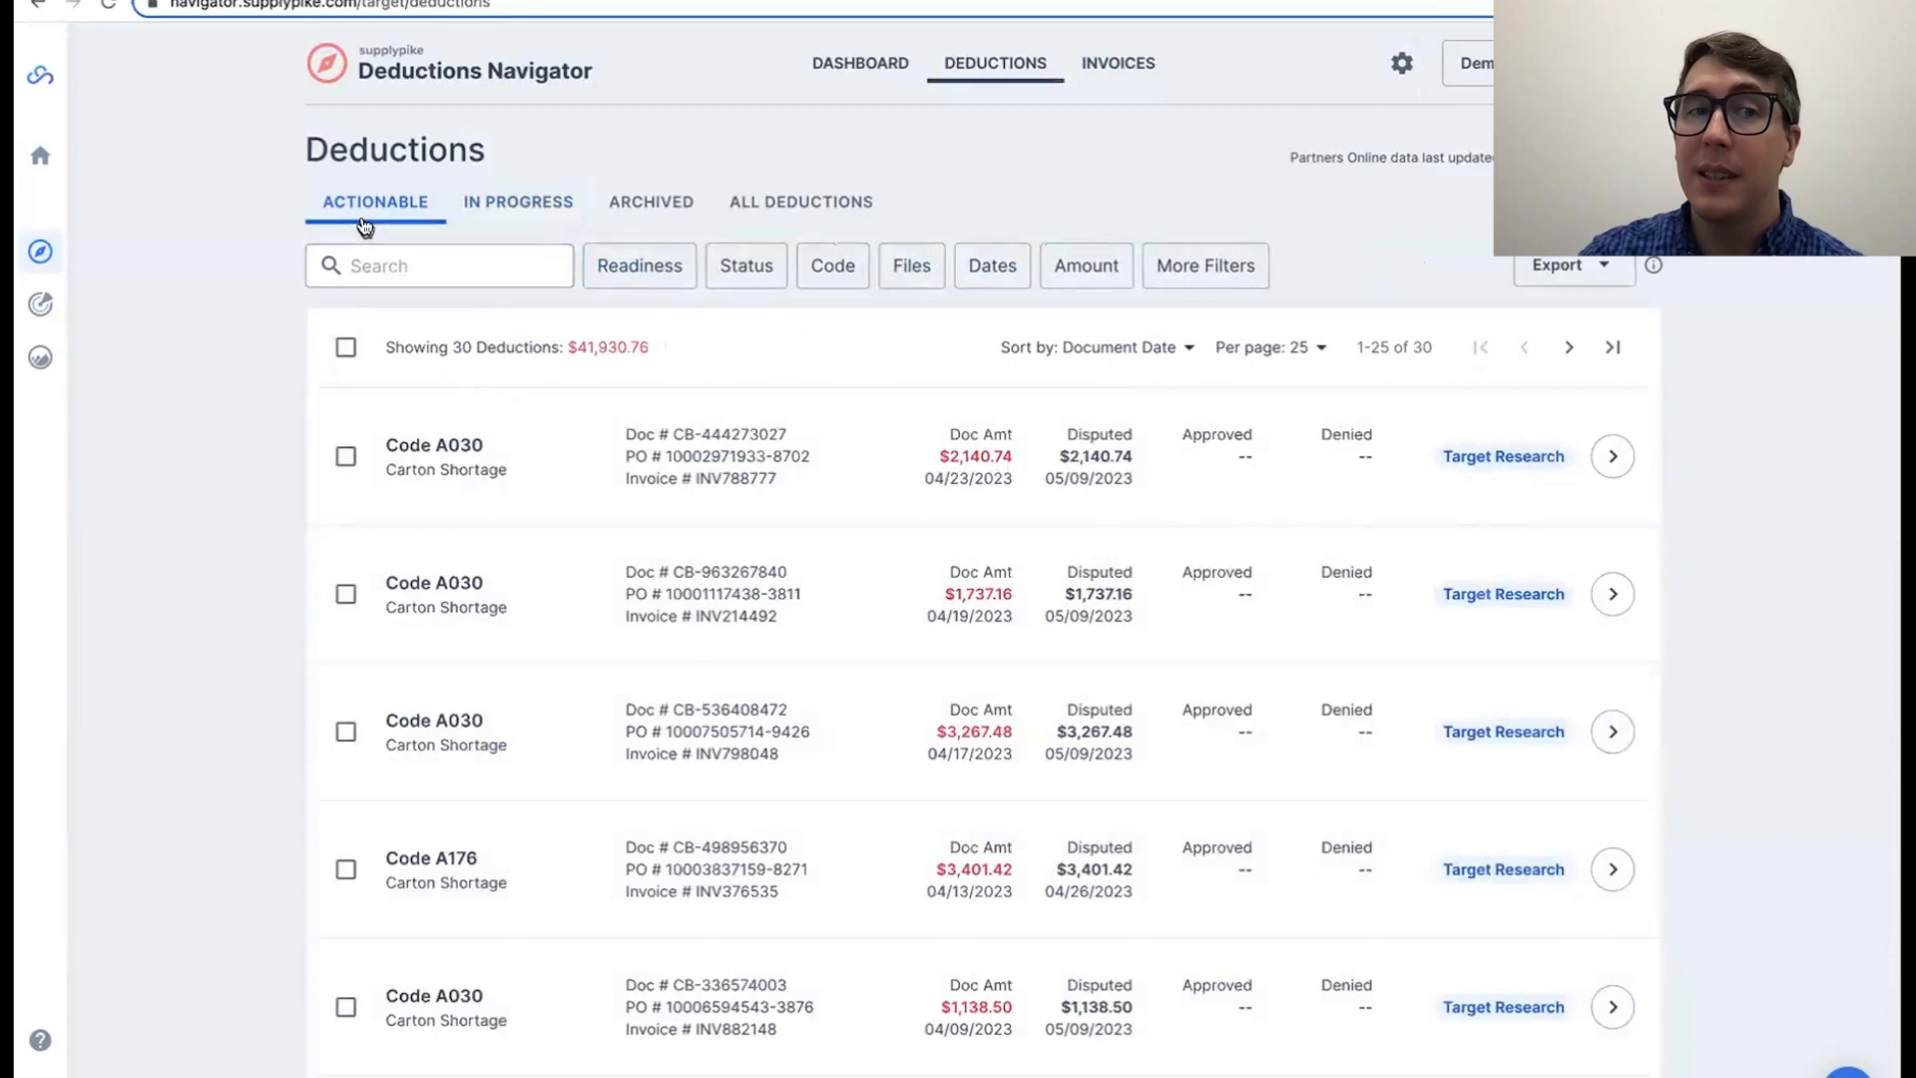
{"action": "scroll", "coordinate": [1656, 699], "scroll_direction": "down", "scroll_amount": 10}
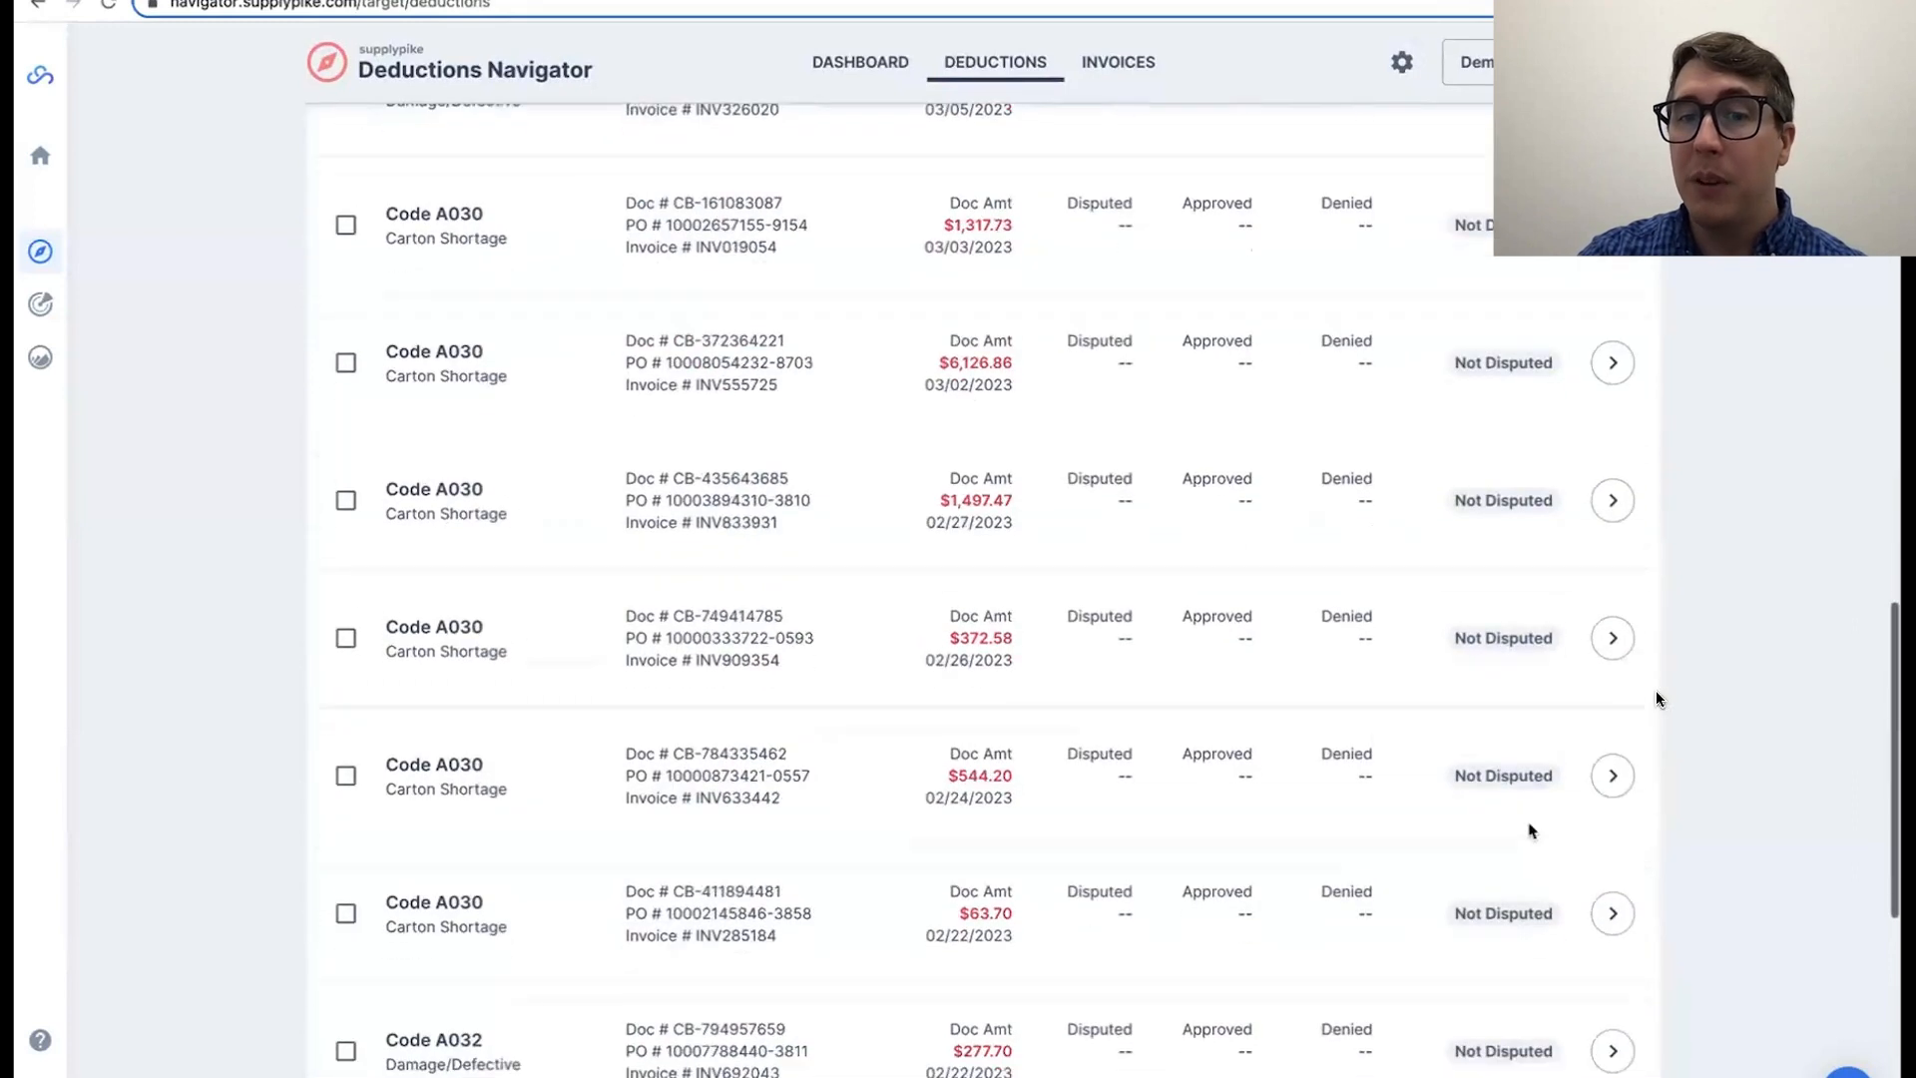
{"action": "scroll", "coordinate": [1527, 825], "scroll_direction": "up", "scroll_amount": 20}
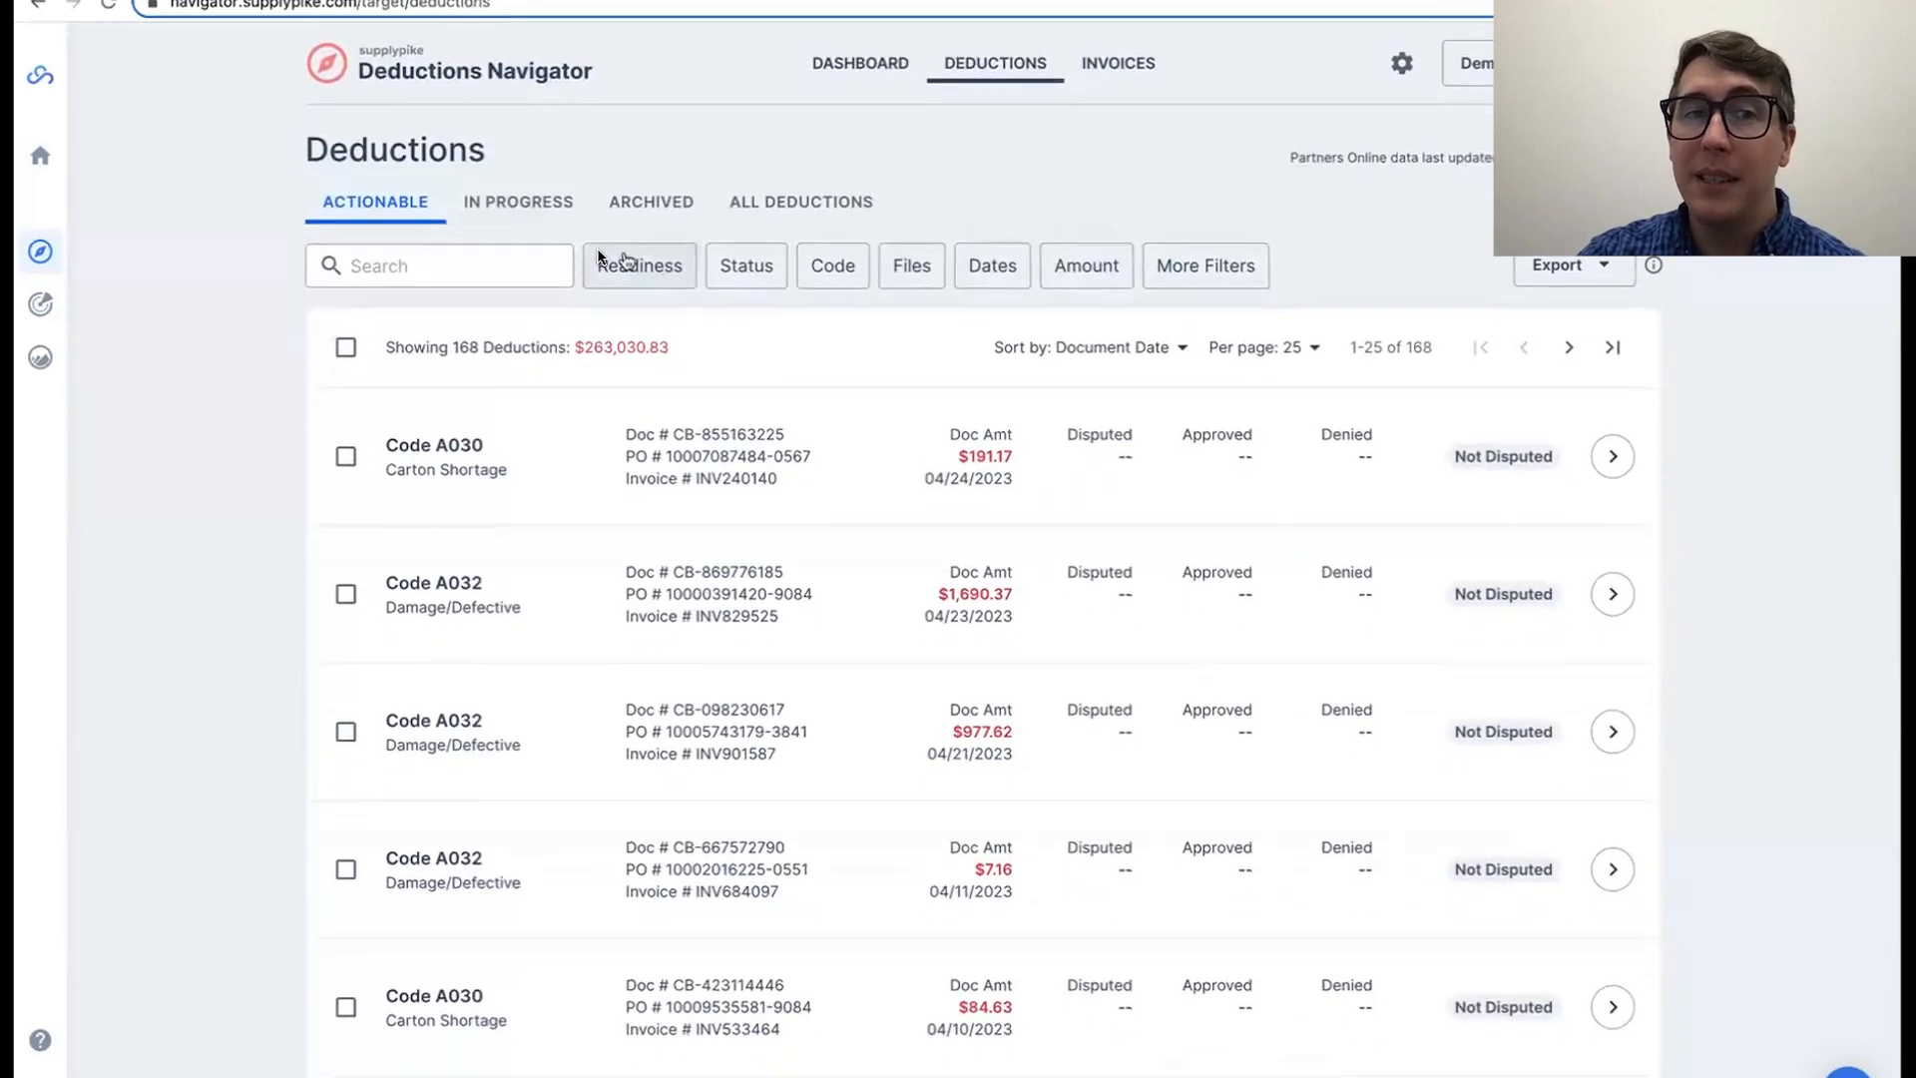
{"action": "left_click", "coordinate": [501, 204]}
Step: Check the Auto and Bulk Disputed Deductions figure on the dashboard
{"action": "left_click", "coordinate": [840, 78]}
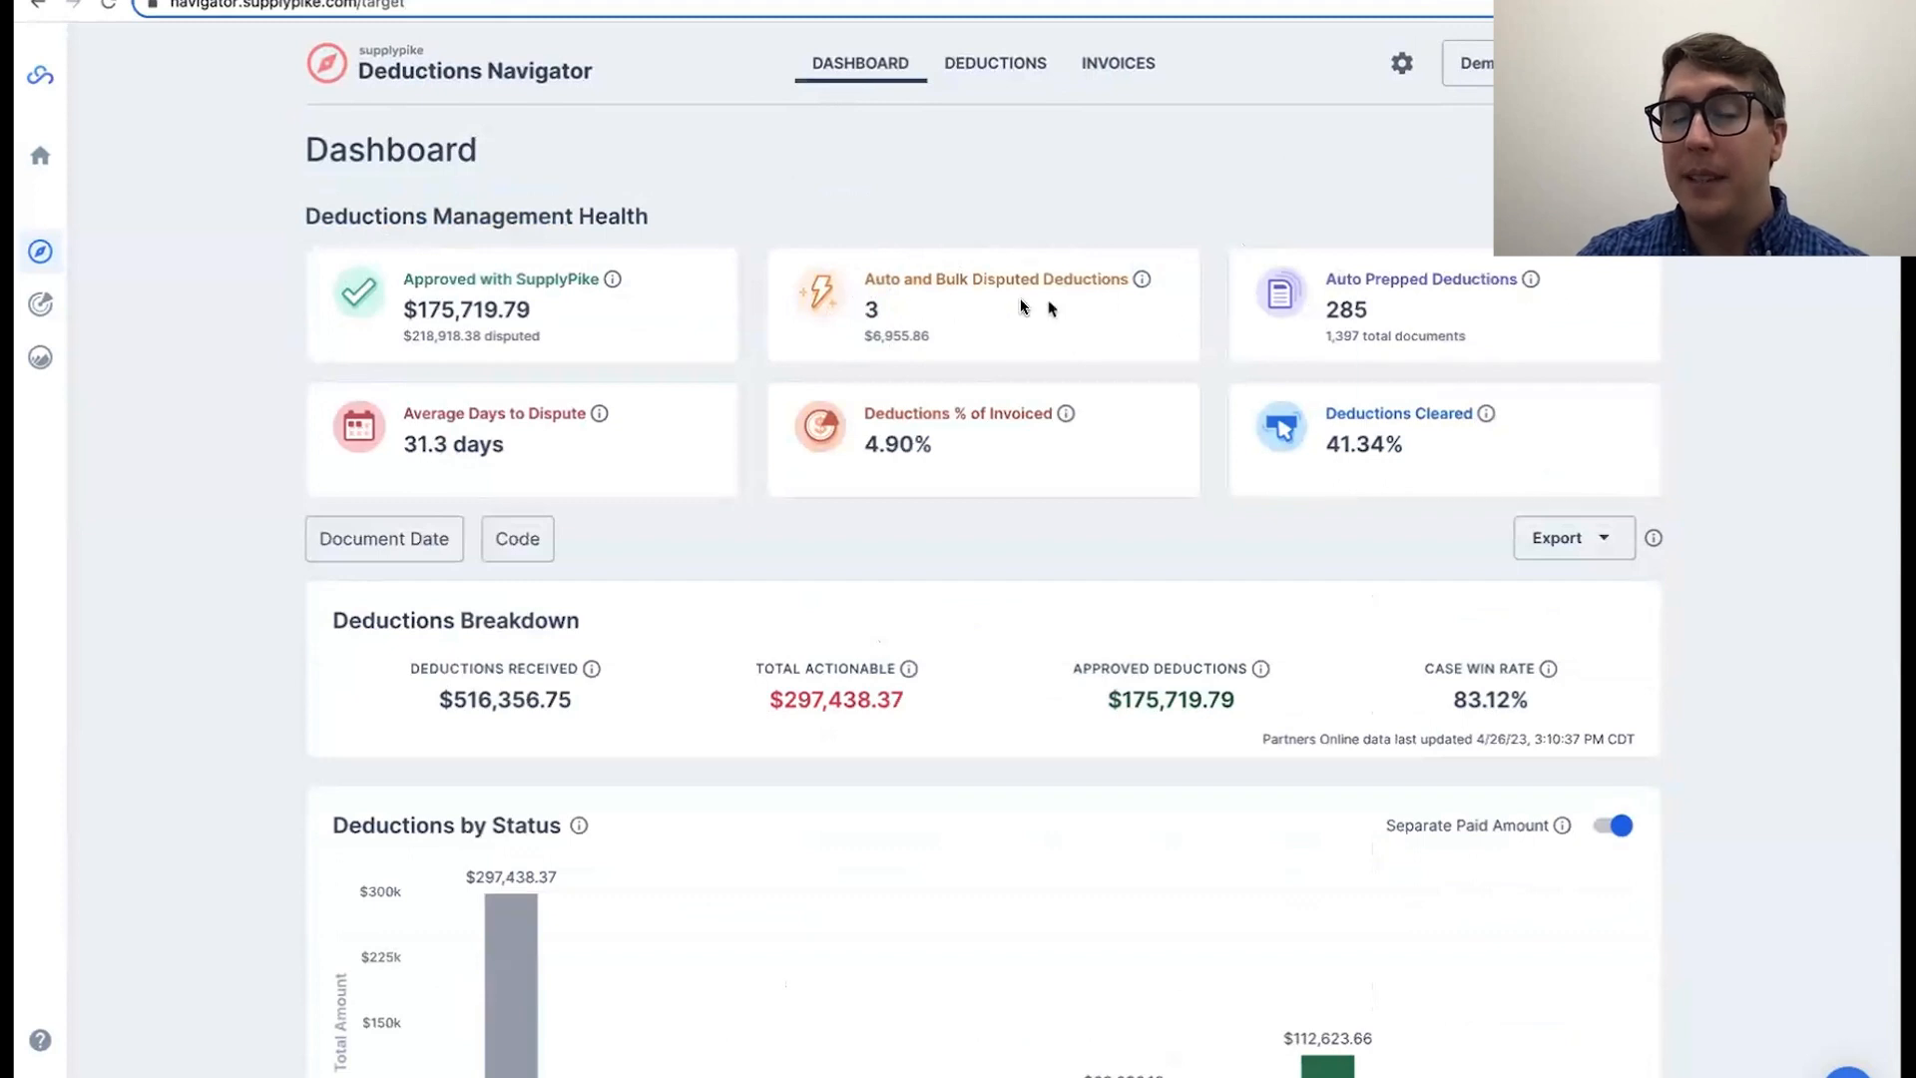
{"action": "left_click_drag", "start_coordinate": [864, 280], "coordinate": [1009, 282]}
{"action": "left_click", "coordinate": [938, 314]}
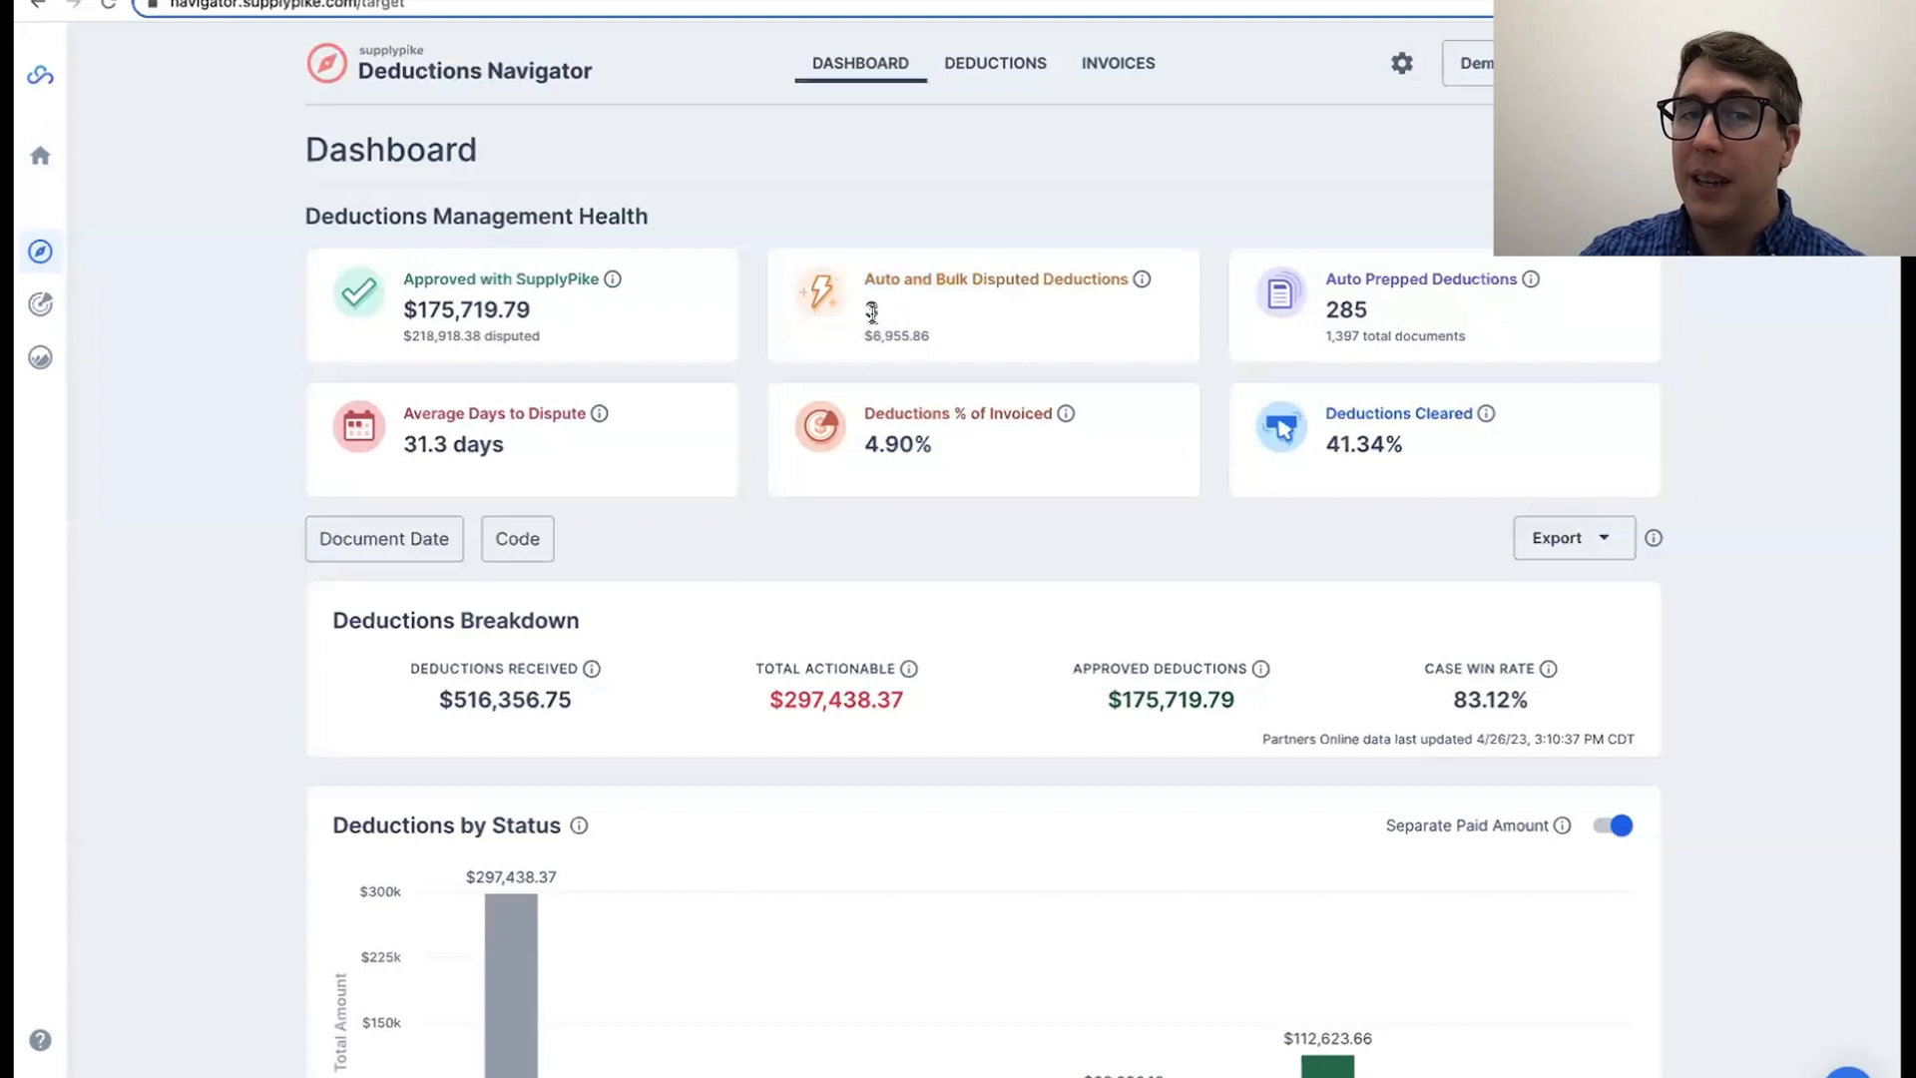
Step: Examine the Auto Prepped Deductions count and its total number of documents on the dashboard
{"action": "left_click_drag", "start_coordinate": [1326, 312], "coordinate": [1368, 312]}
{"action": "left_click", "coordinate": [1375, 317]}
{"action": "left_click", "coordinate": [1375, 315]}
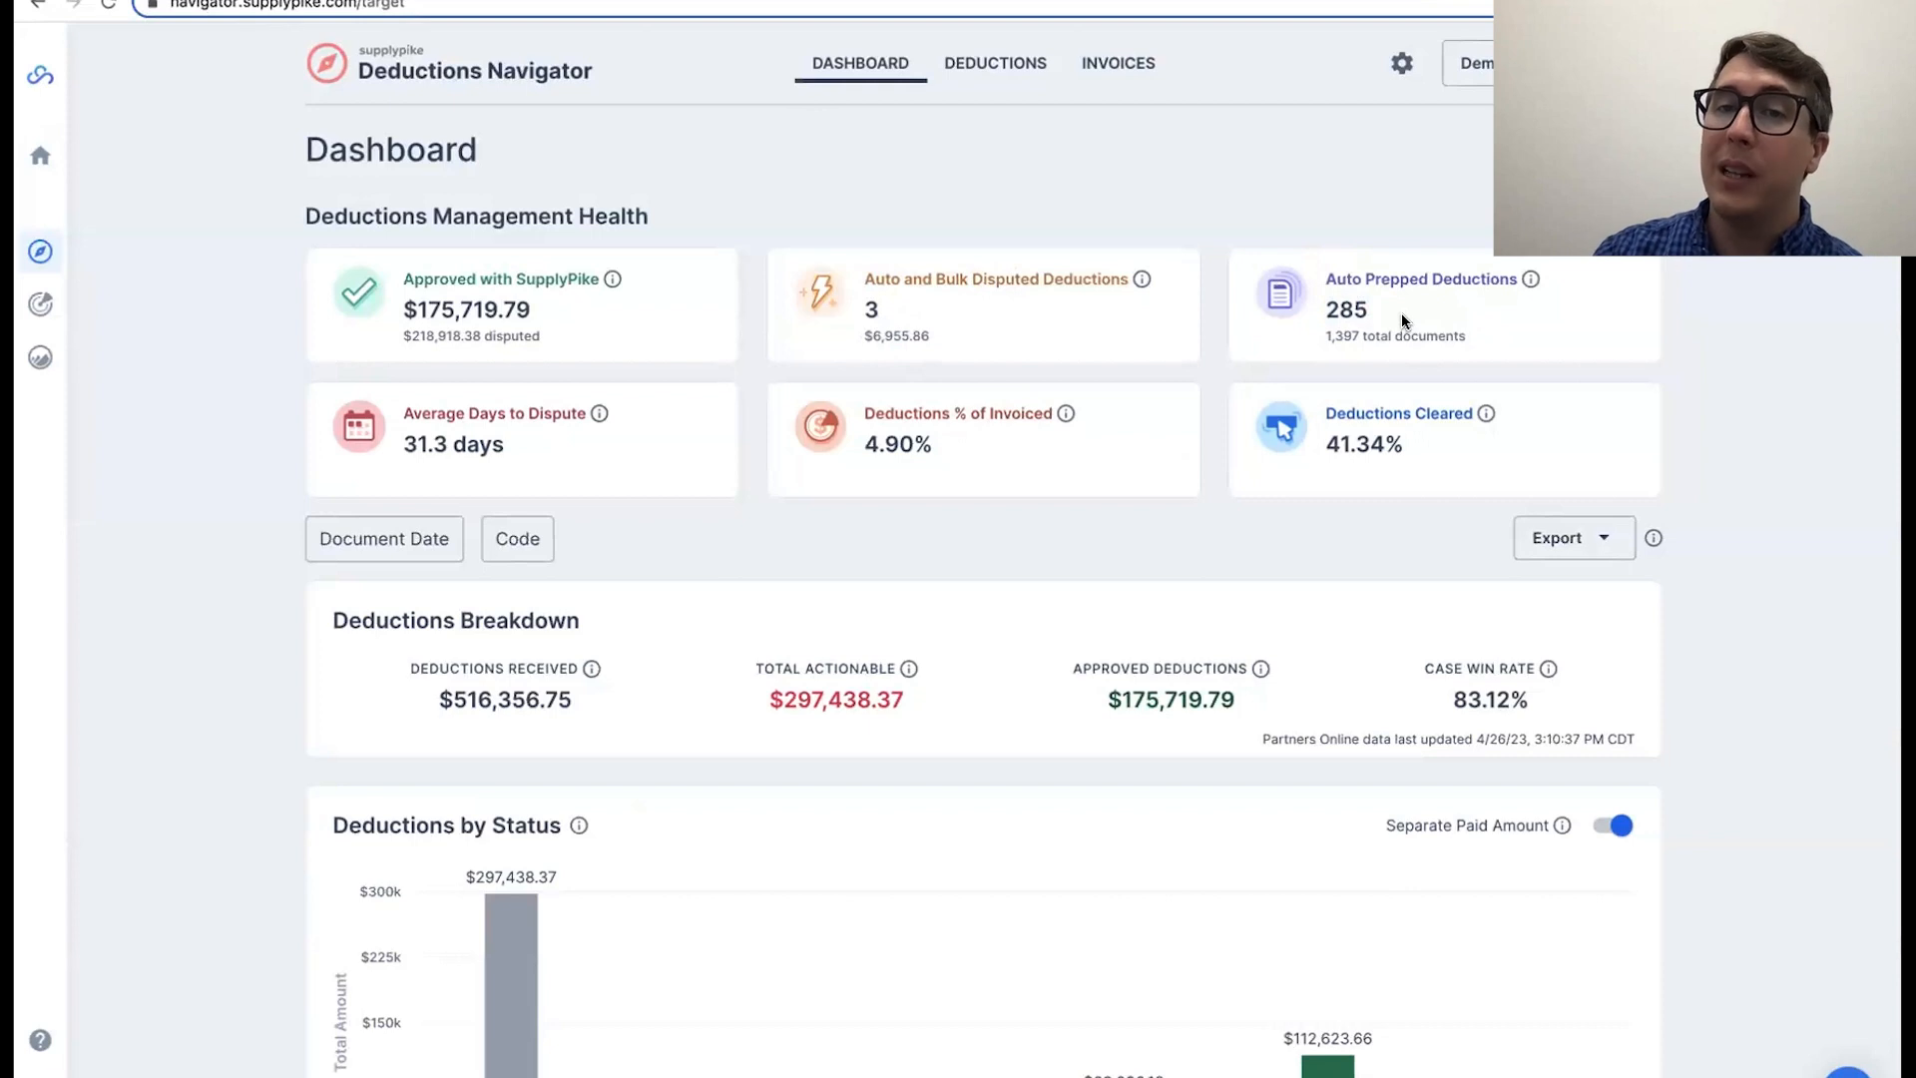
{"action": "left_click_drag", "start_coordinate": [1322, 303], "coordinate": [1359, 337]}
{"action": "left_click", "coordinate": [1343, 317]}
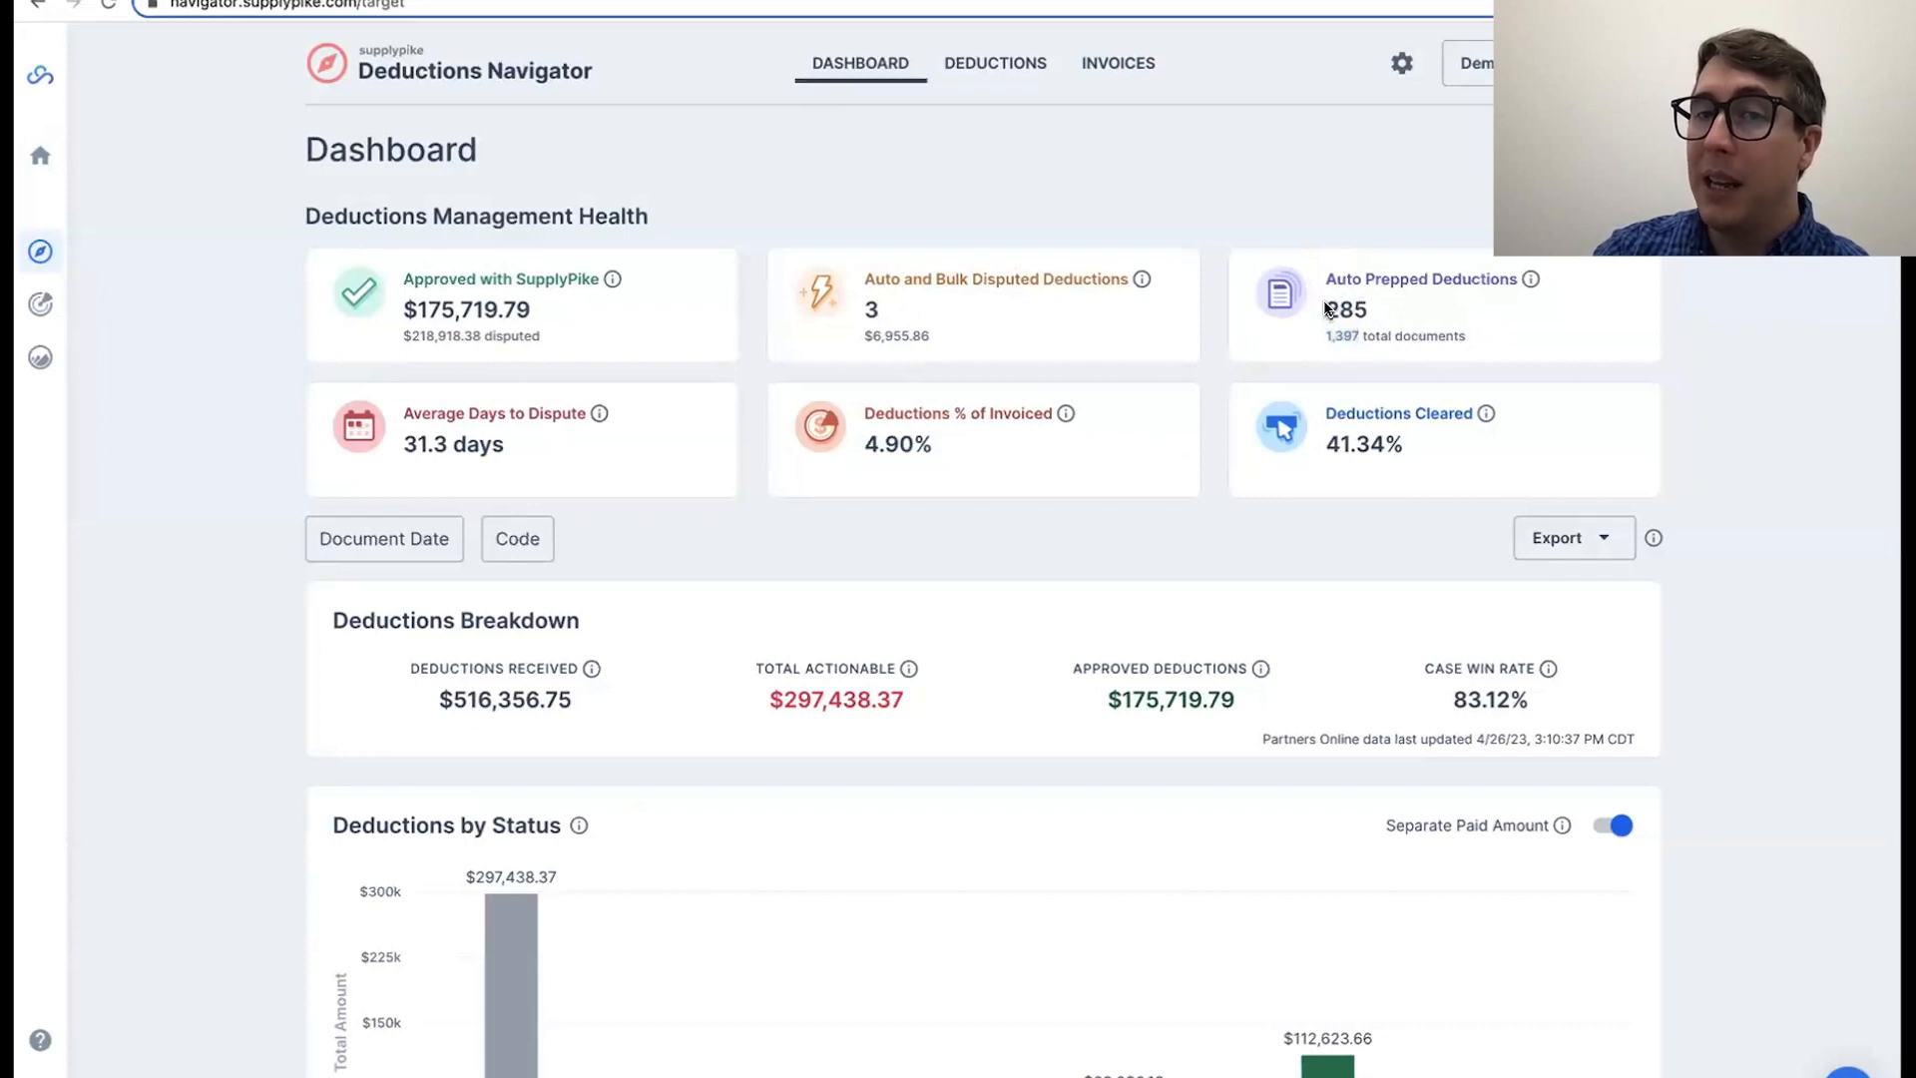
{"action": "double_click", "coordinate": [1349, 307]}
{"action": "mouse_move", "coordinate": [1349, 306]}
{"action": "left_mouse_down"}
{"action": "mouse_move", "coordinate": [1328, 333]}
{"action": "mouse_move", "coordinate": [1386, 333]}
{"action": "mouse_move", "coordinate": [1347, 339]}
{"action": "left_mouse_up"}
{"action": "left_click", "coordinate": [1398, 327]}
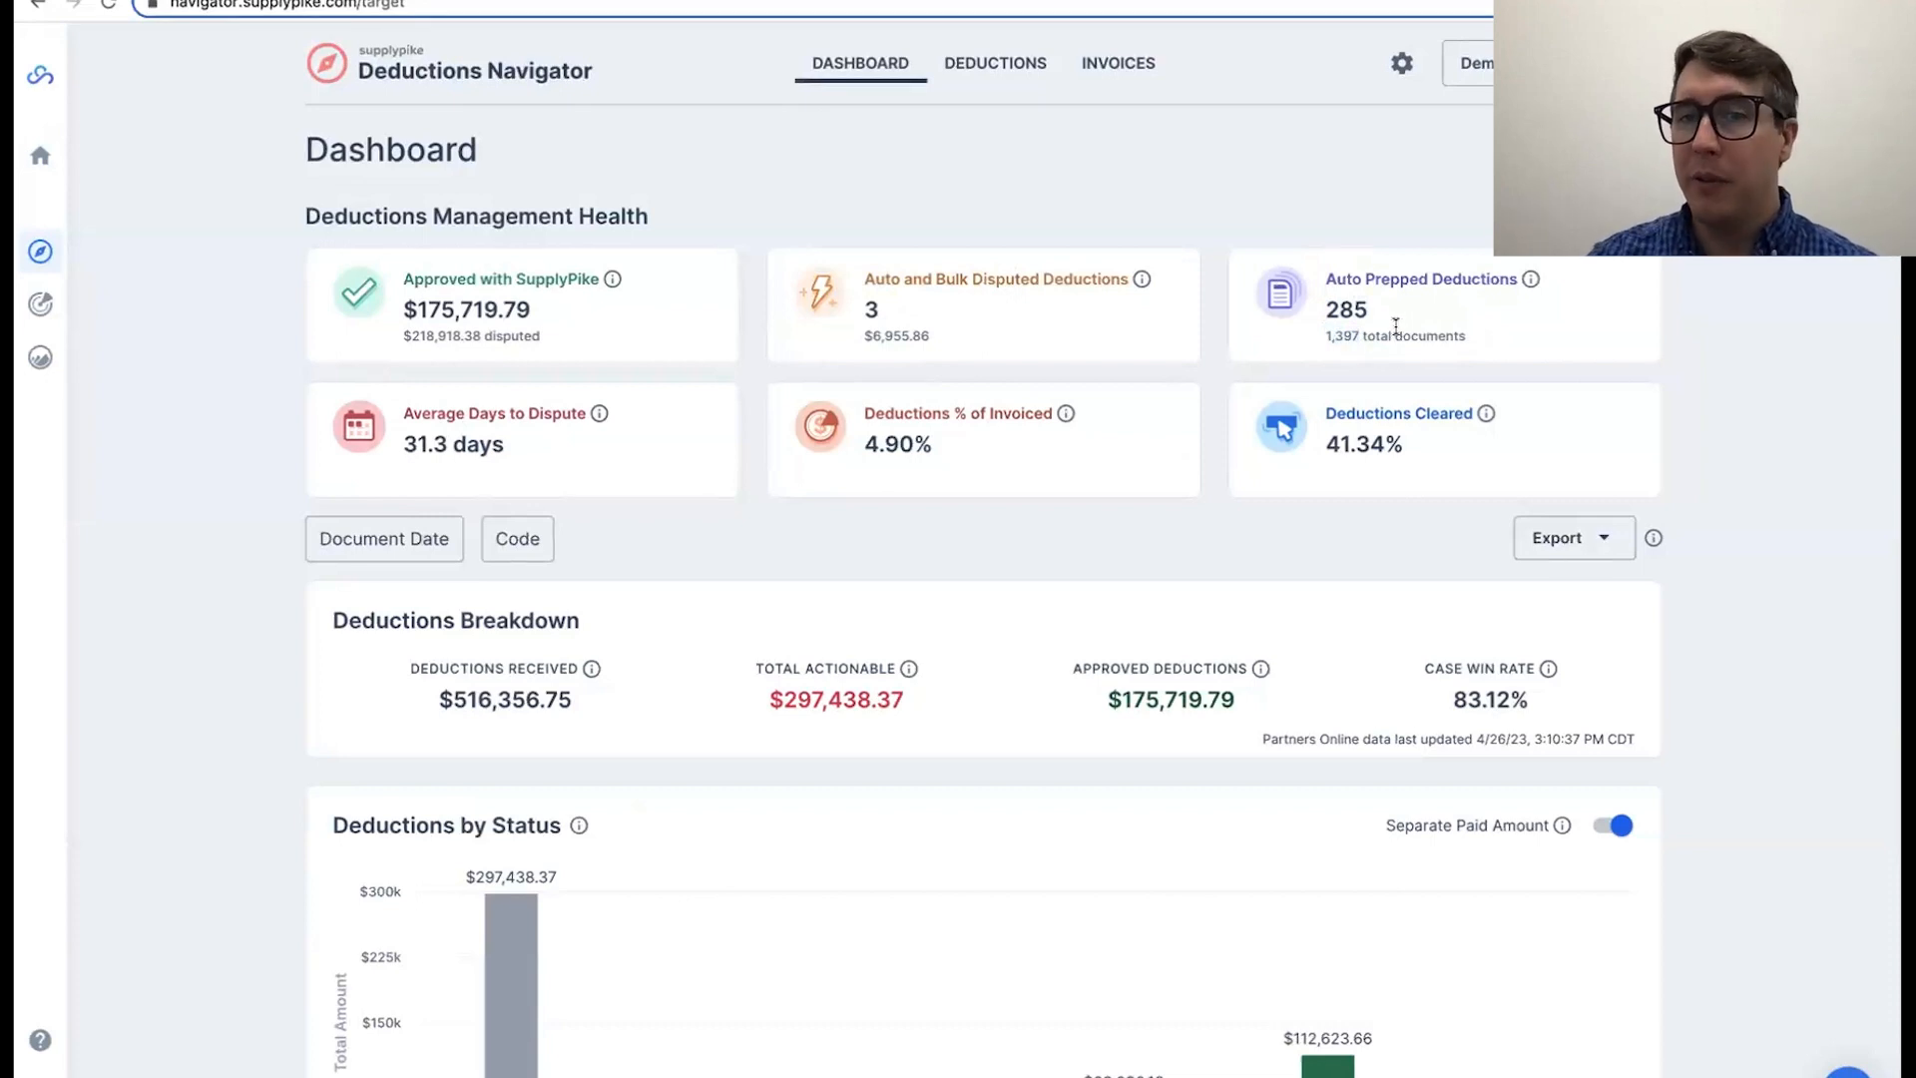
{"action": "left_click_drag", "start_coordinate": [1328, 334], "coordinate": [1360, 335]}
{"action": "left_click", "coordinate": [1356, 334]}
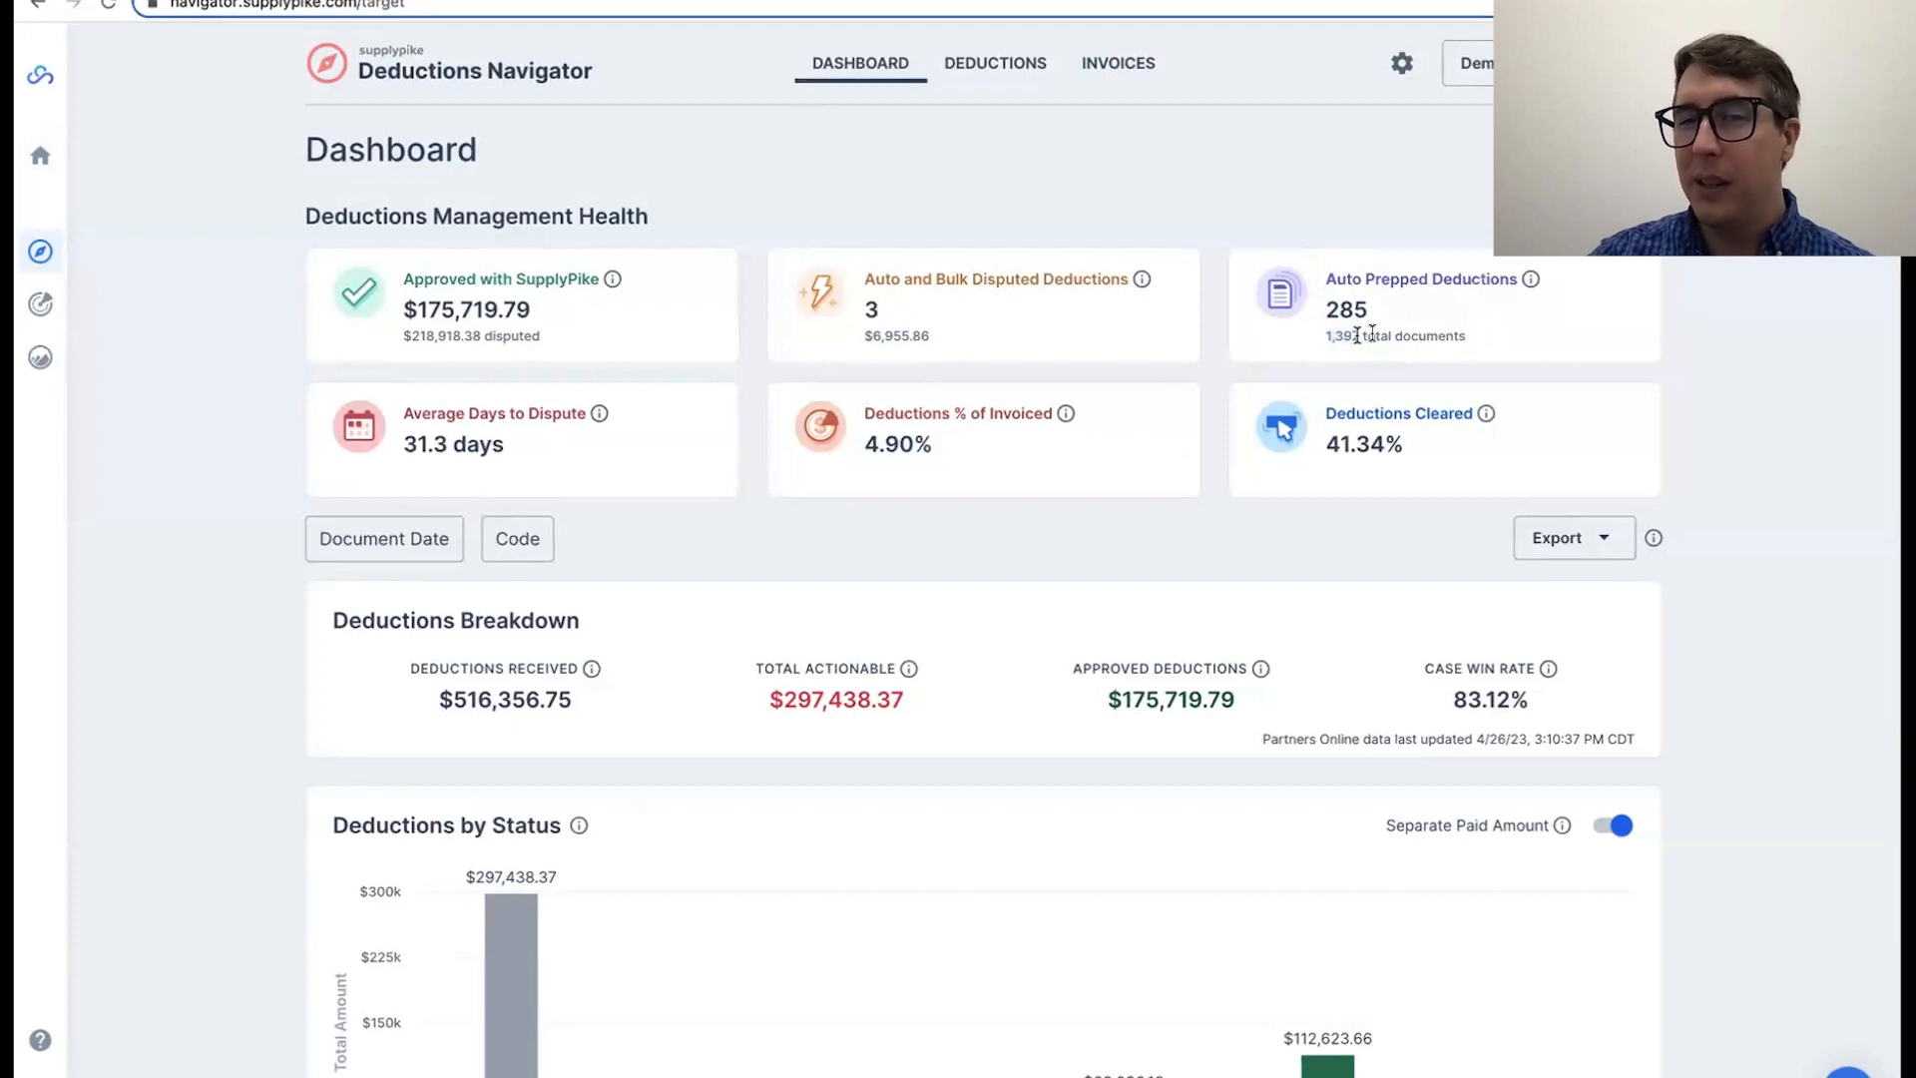
{"action": "triple_click", "coordinate": [1334, 334]}
{"action": "left_click", "coordinate": [1339, 335]}
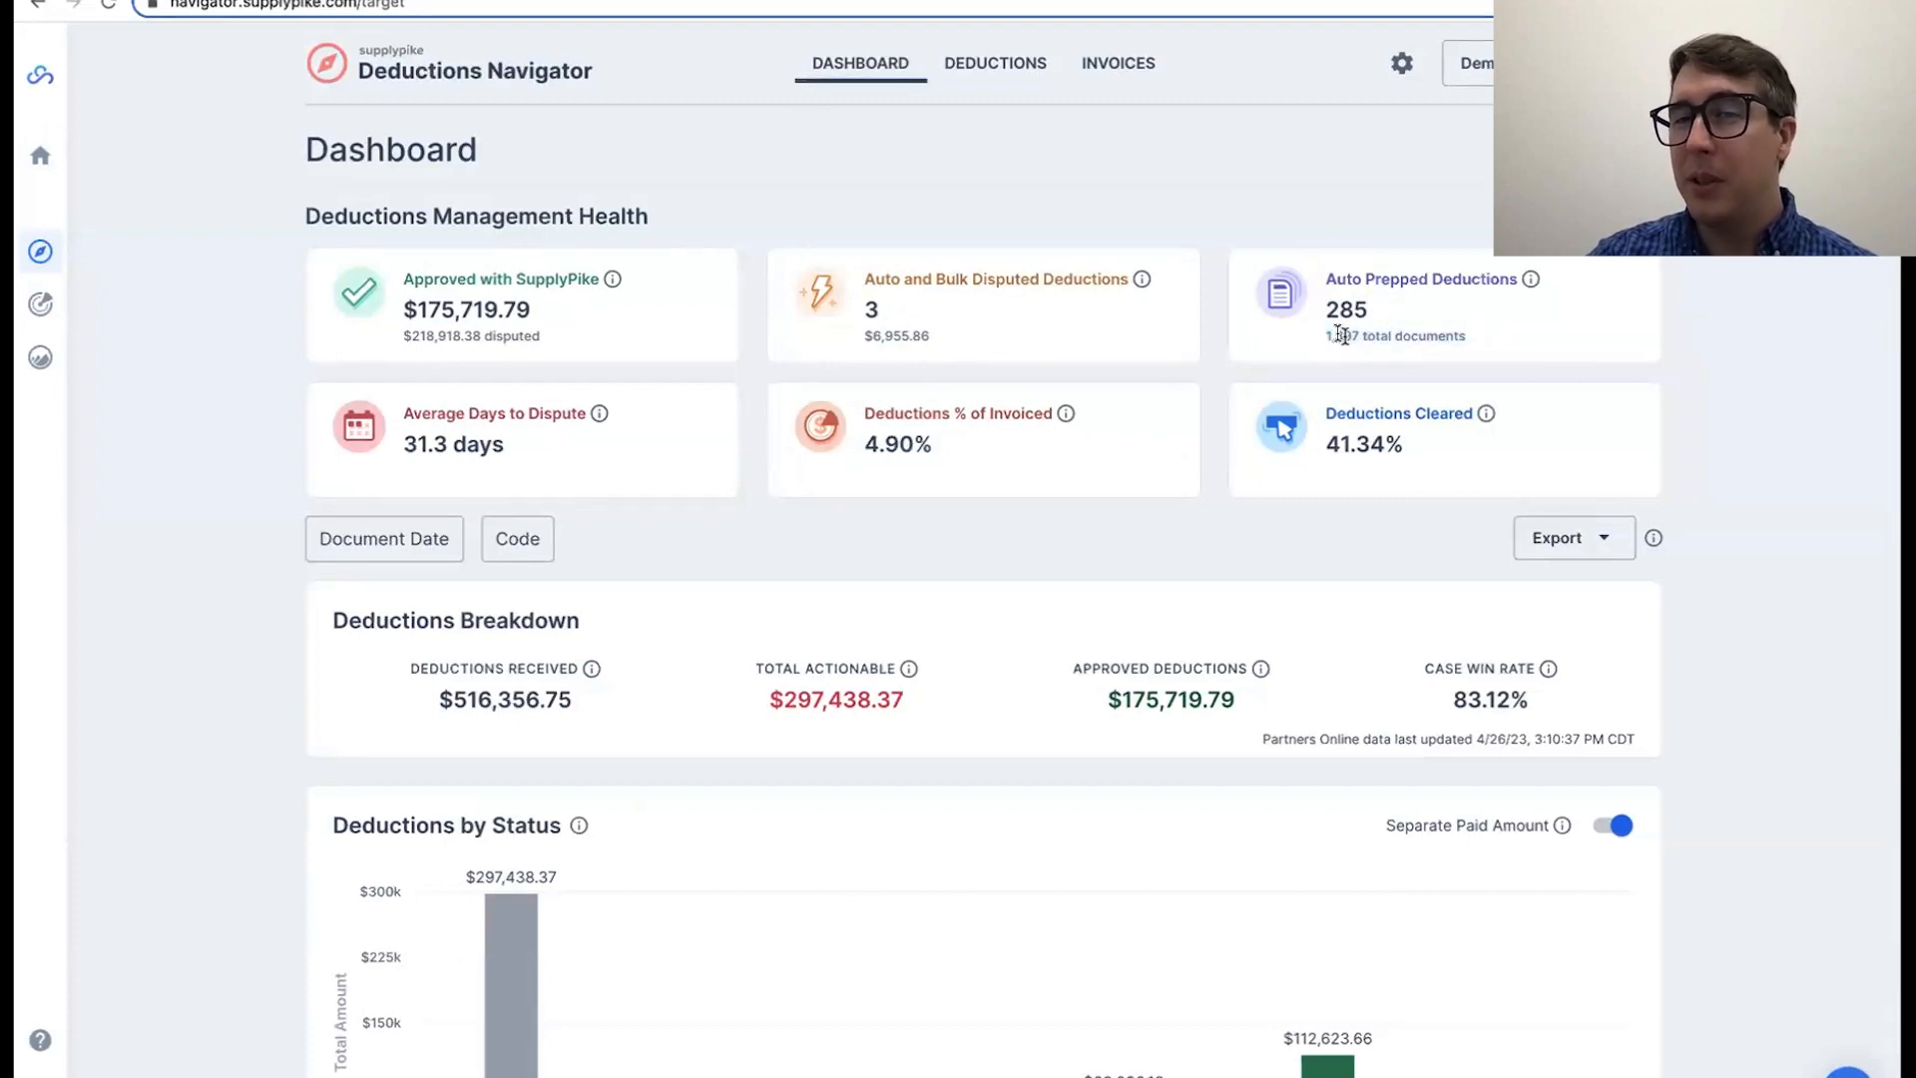
{"action": "double_click", "coordinate": [1338, 335]}
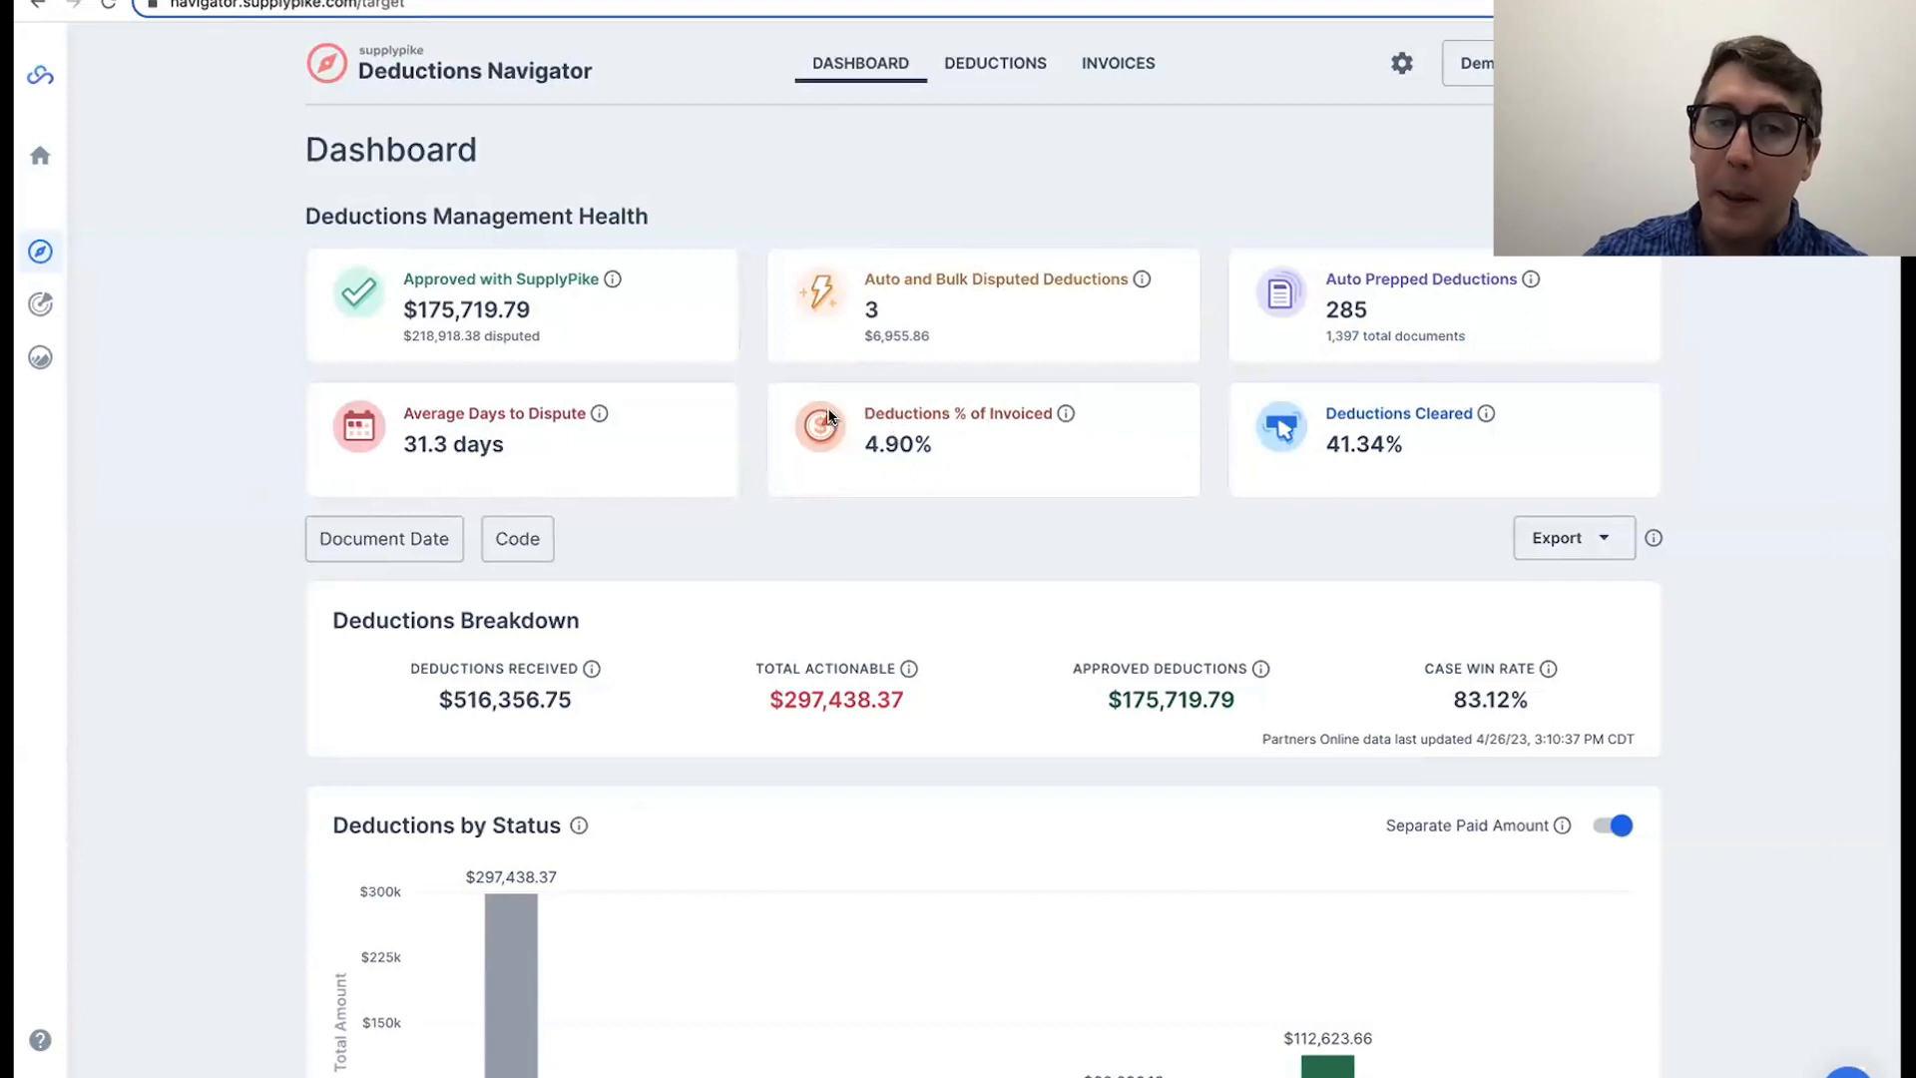
Step: Check the Deductions Cleared percentage on the dashboard and return to the deductions list
{"action": "double_click", "coordinate": [1335, 432]}
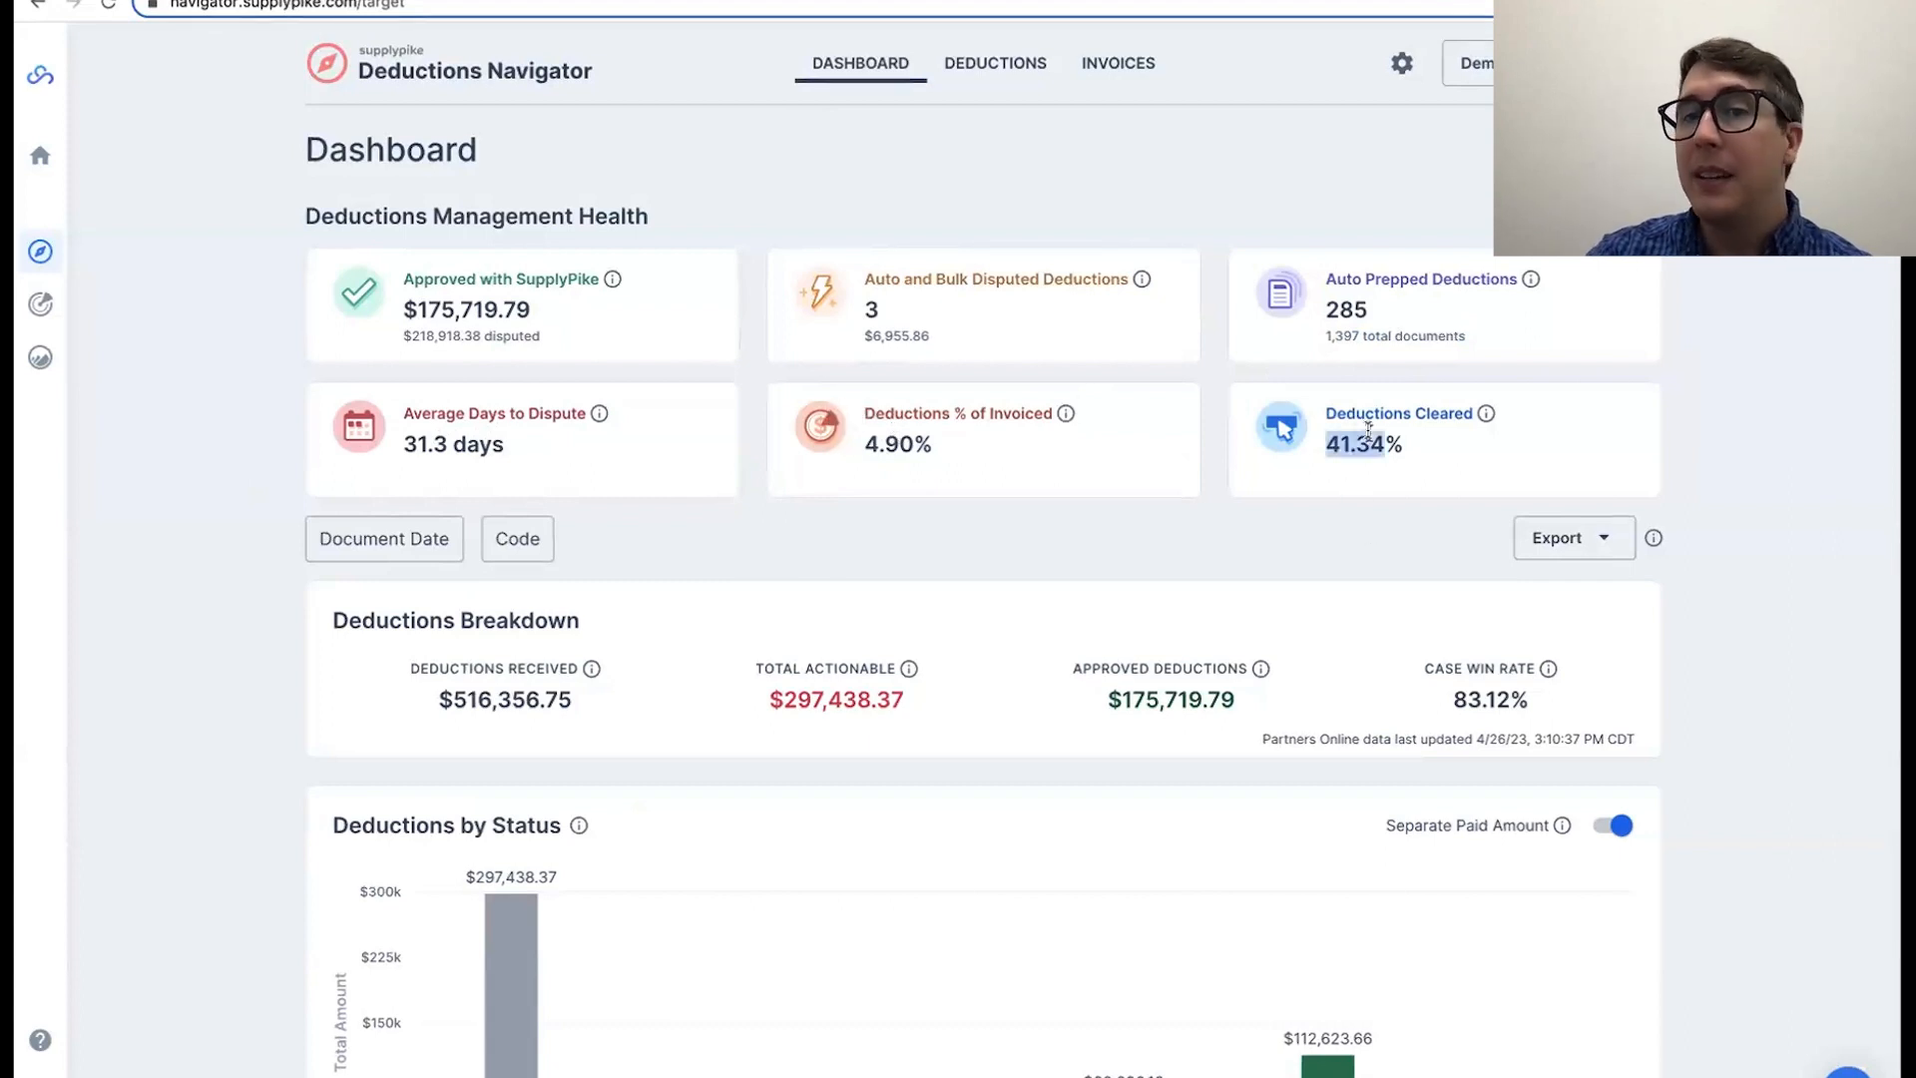
{"action": "left_click", "coordinate": [1368, 429]}
{"action": "left_click", "coordinate": [965, 65]}
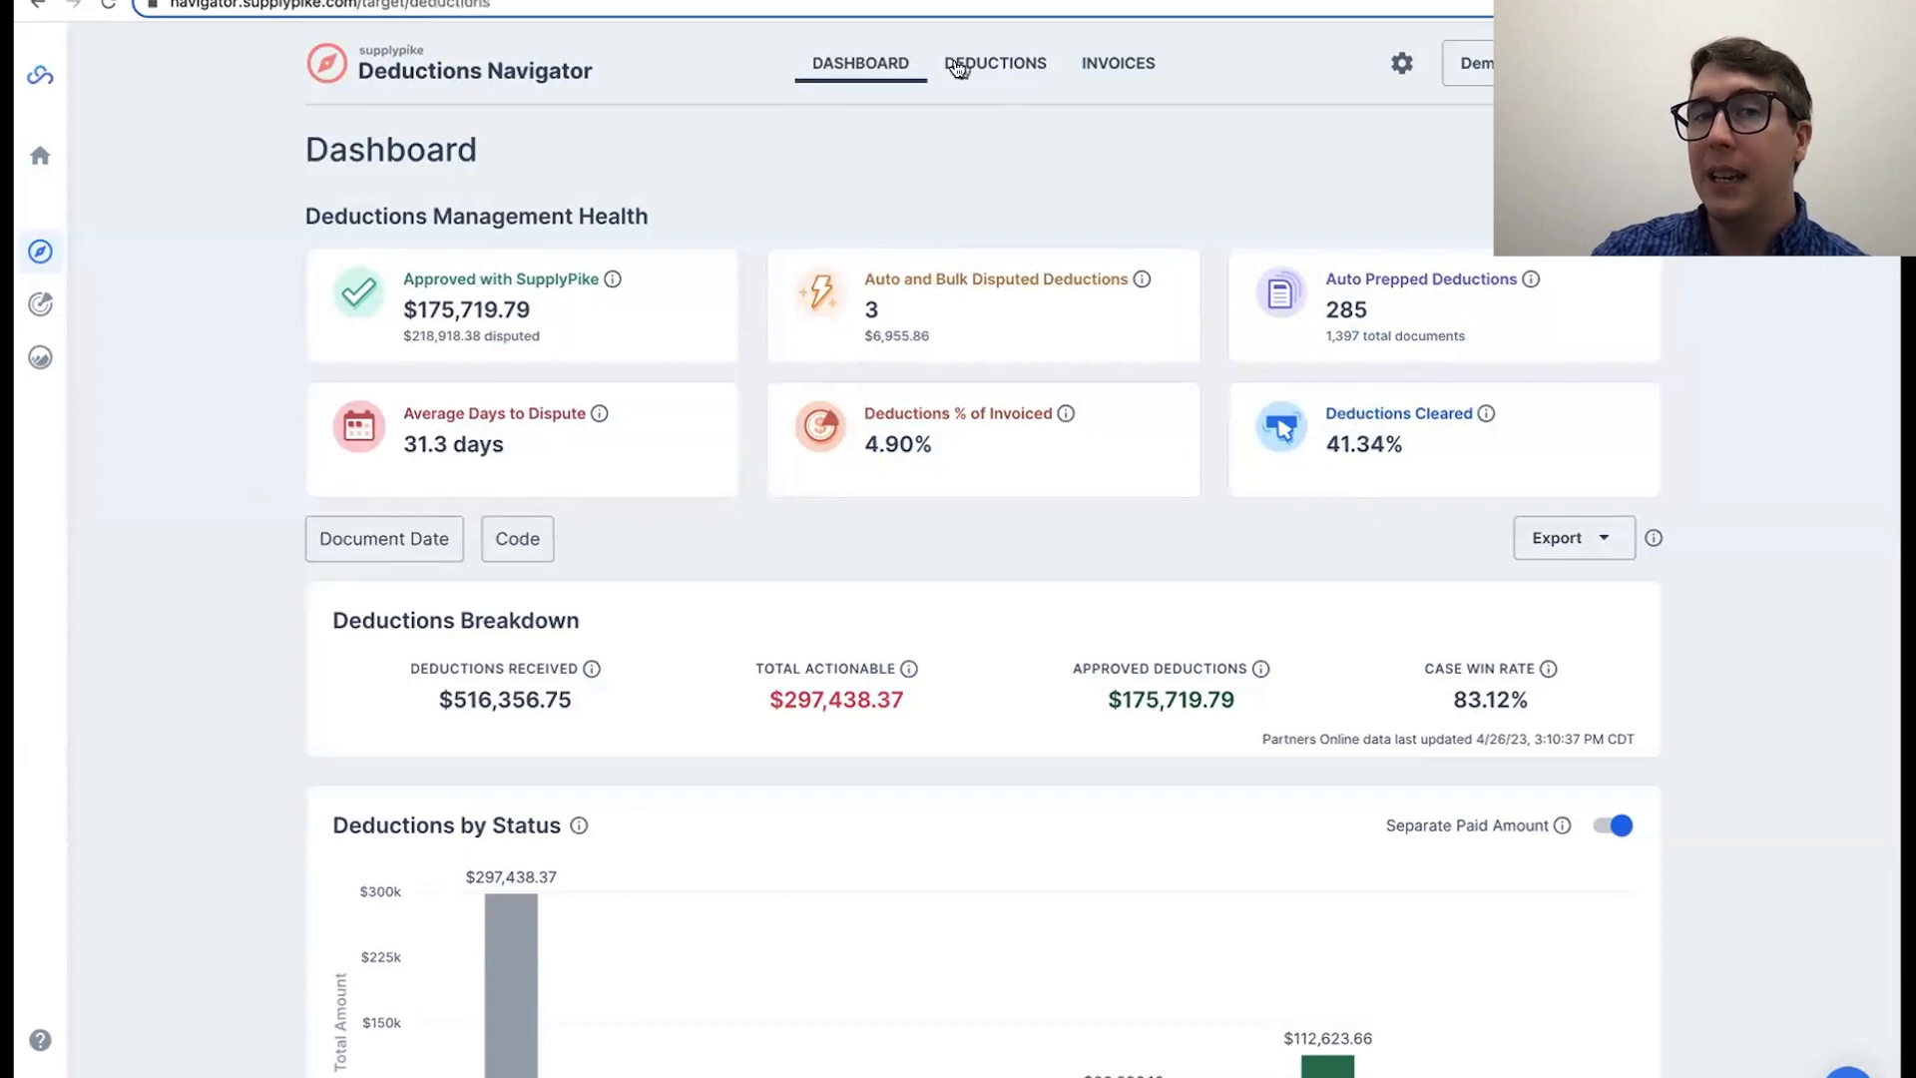
Step: View the Actionable deductions, return to the dashboard and examine the Deductions Cleared percentage
{"action": "left_click", "coordinate": [375, 204]}
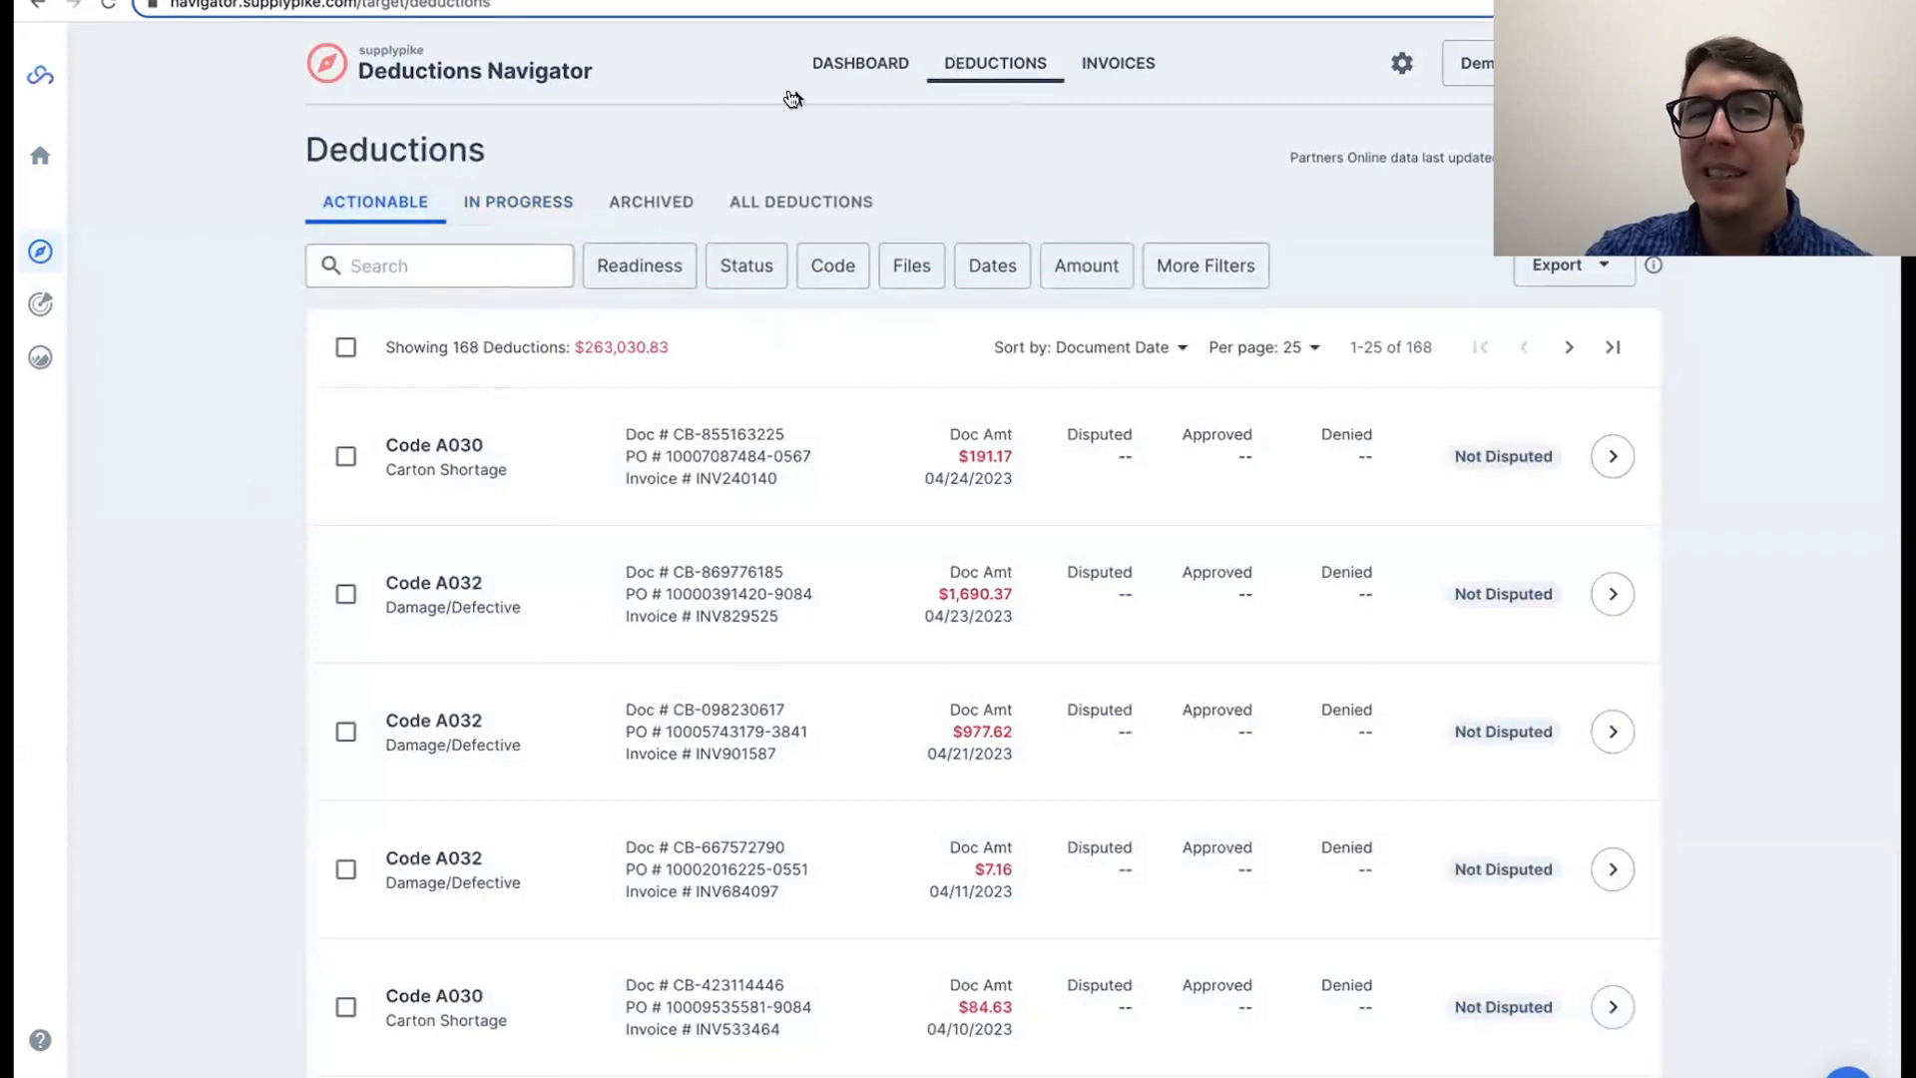
{"action": "left_click", "coordinate": [861, 64]}
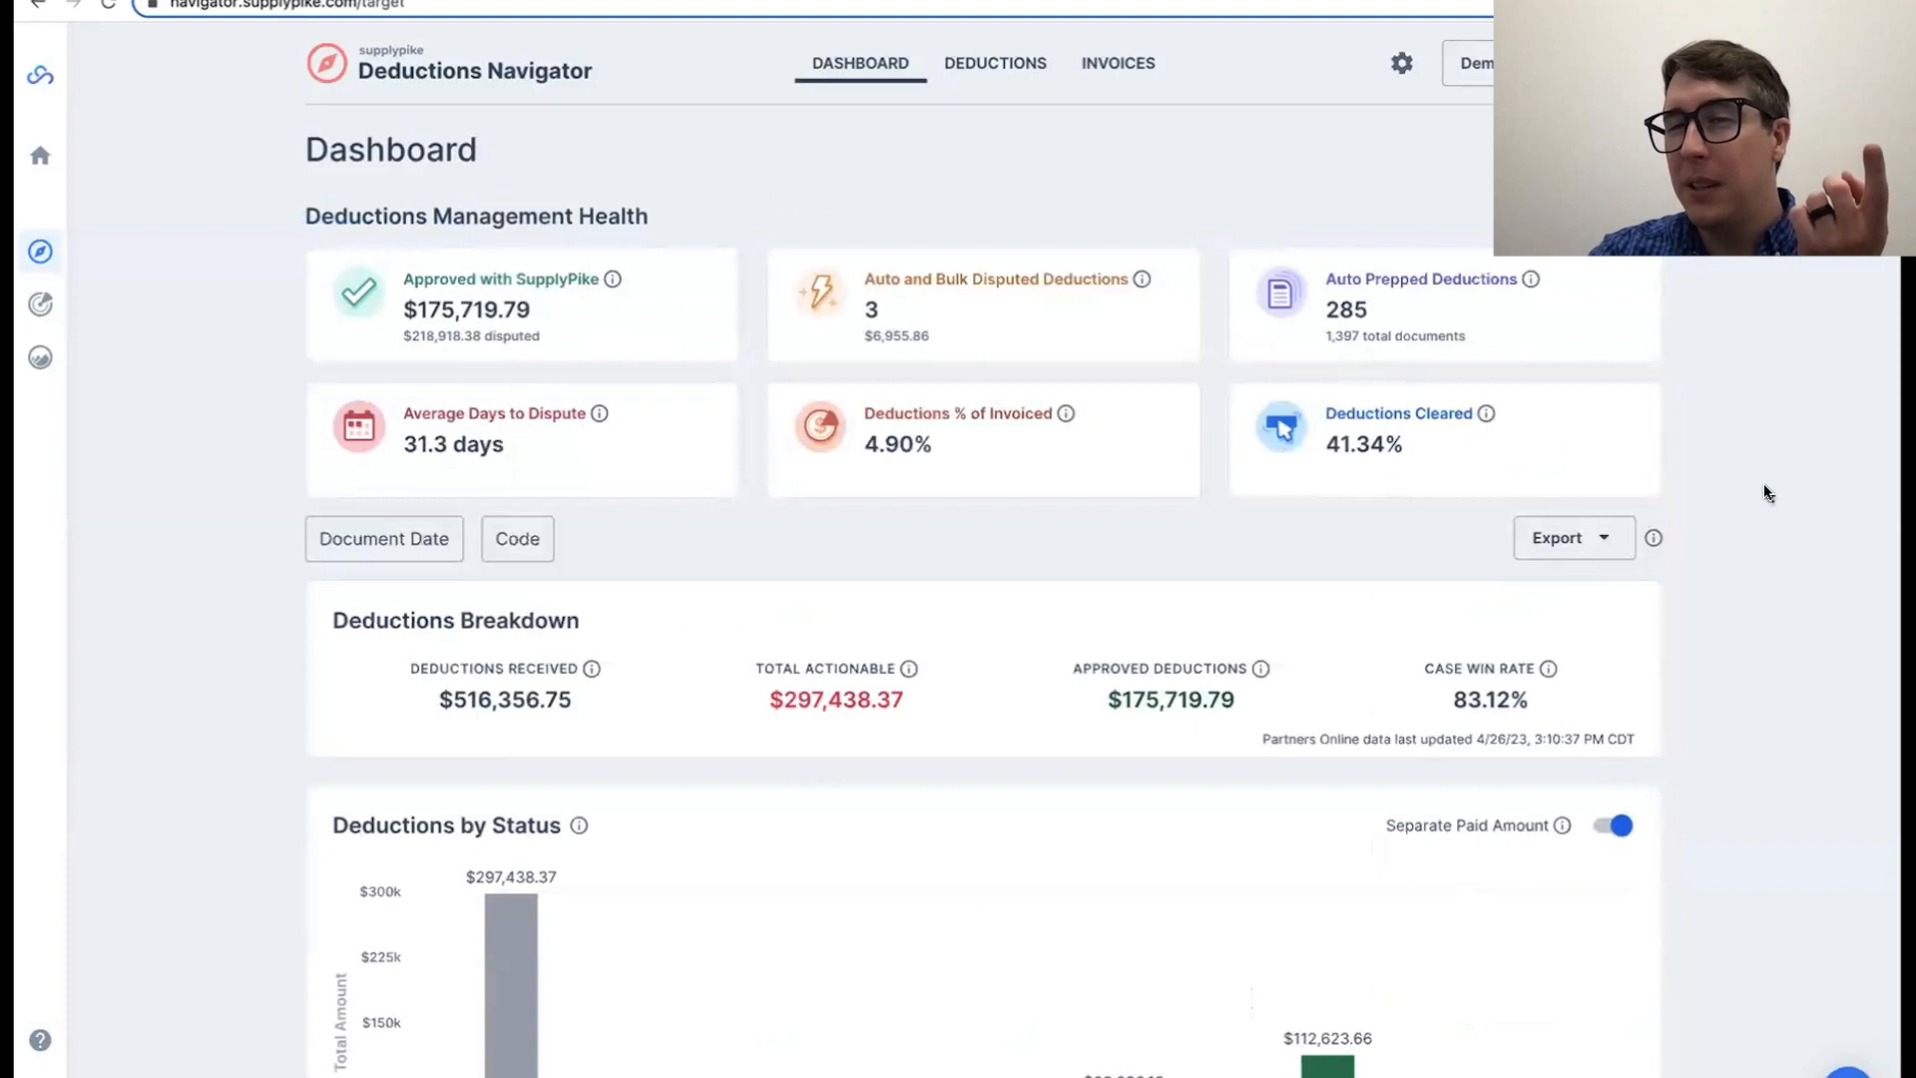
{"action": "scroll", "coordinate": [1768, 493], "scroll_direction": "down", "scroll_amount": 3}
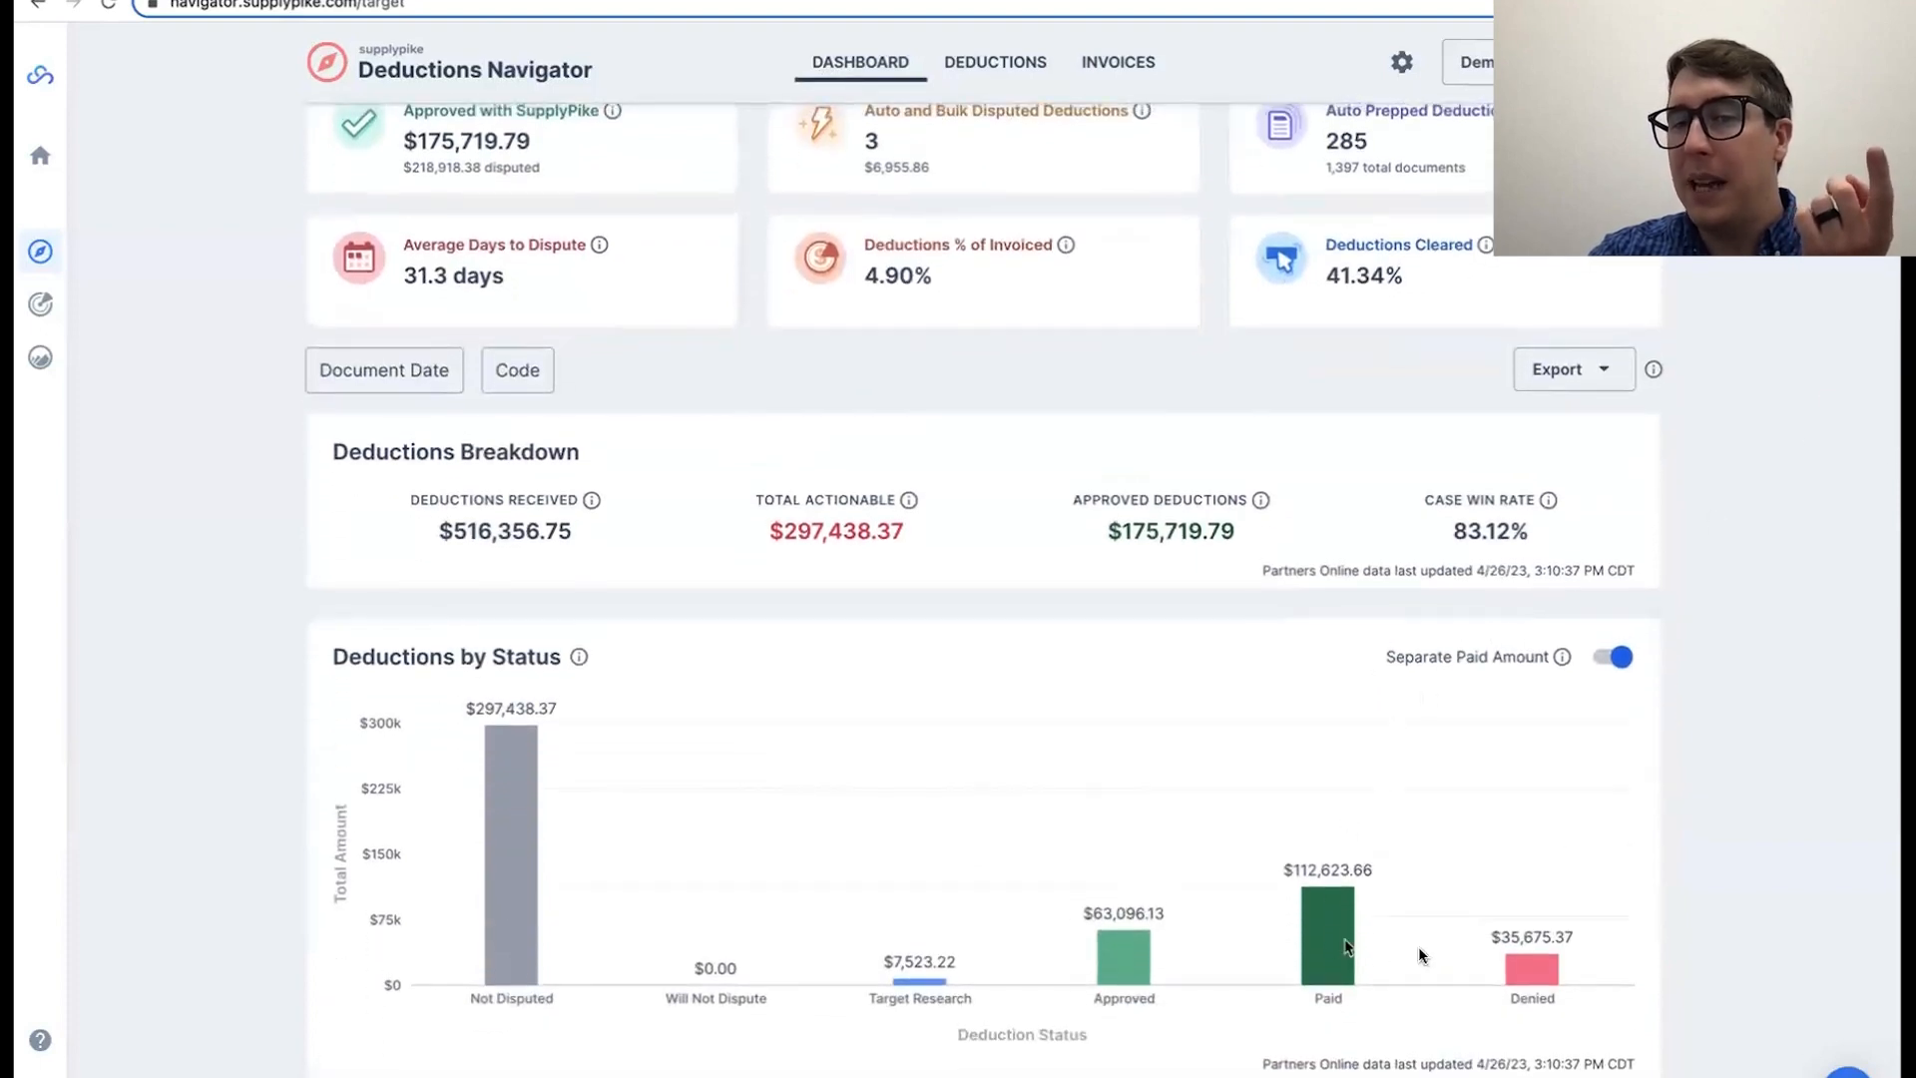
{"action": "scroll", "coordinate": [1643, 924], "scroll_direction": "up", "scroll_amount": 2}
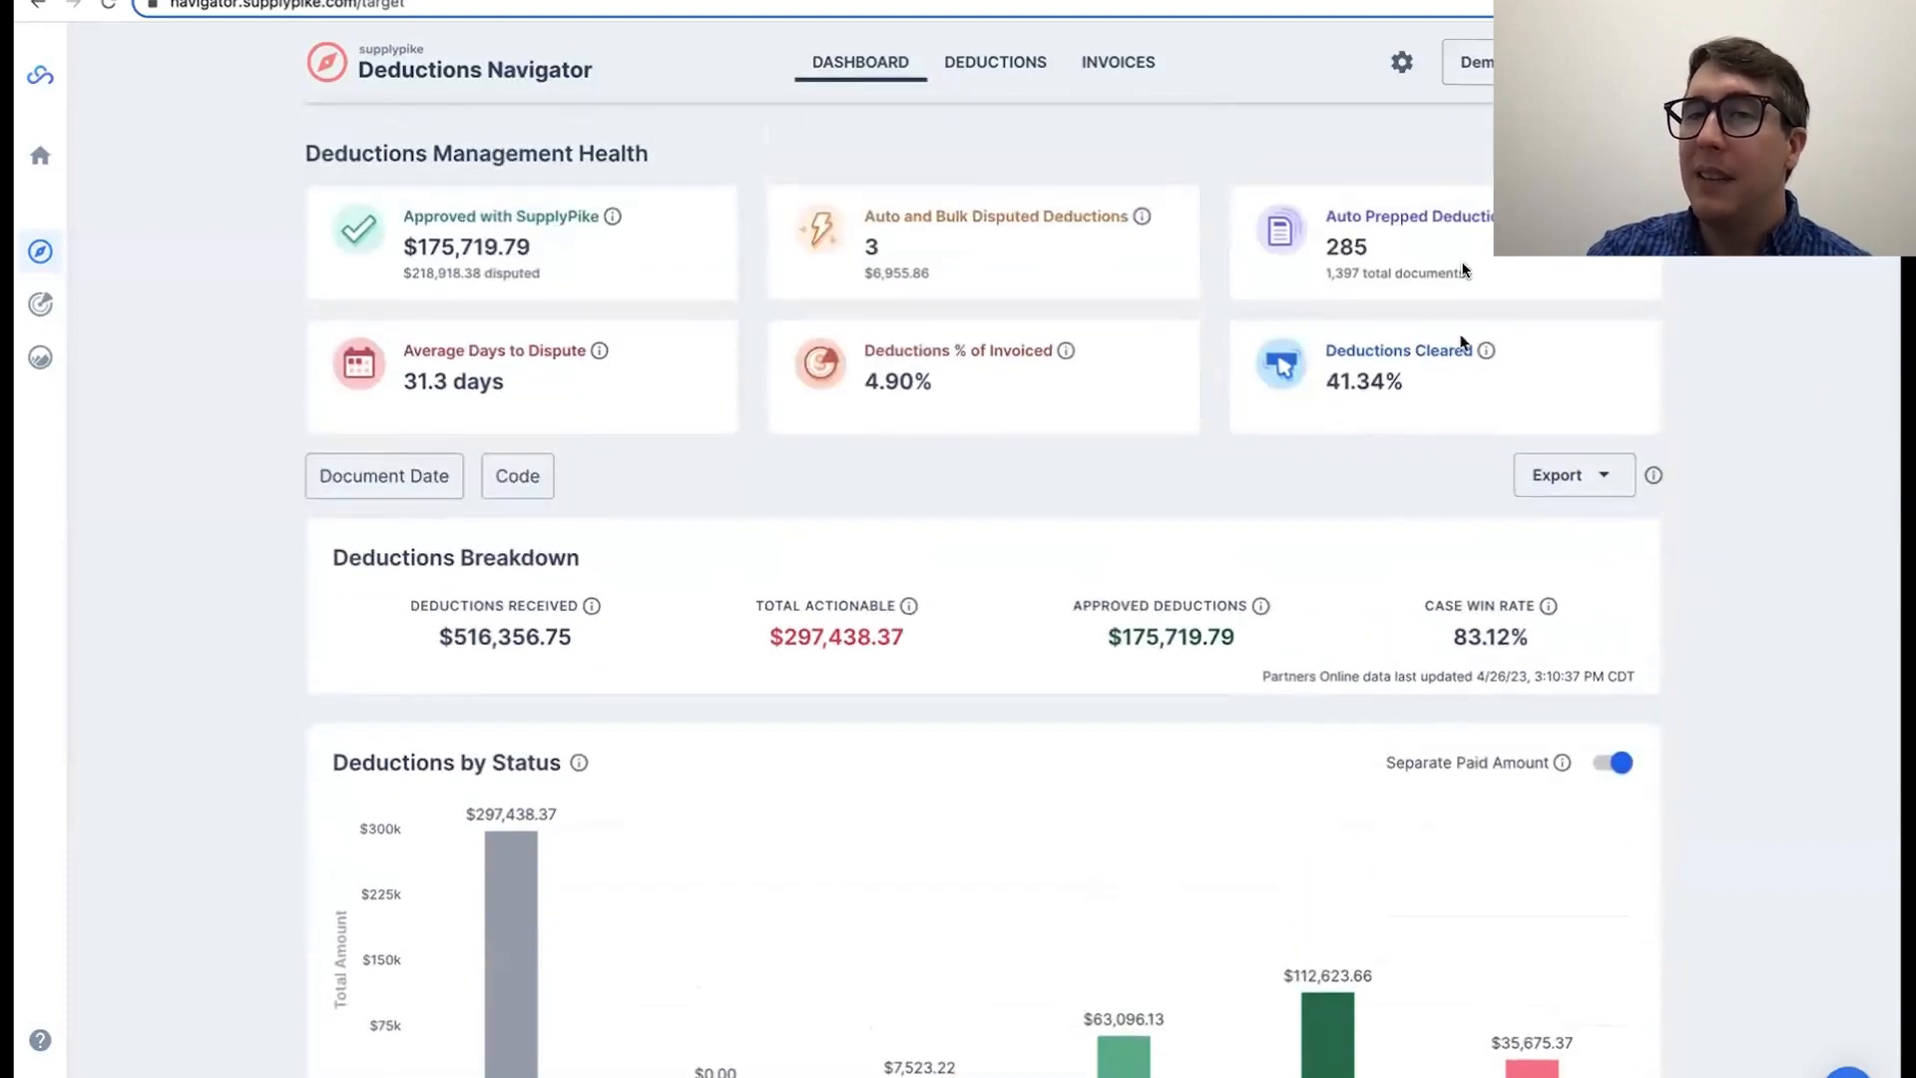
{"action": "double_click", "coordinate": [1330, 372]}
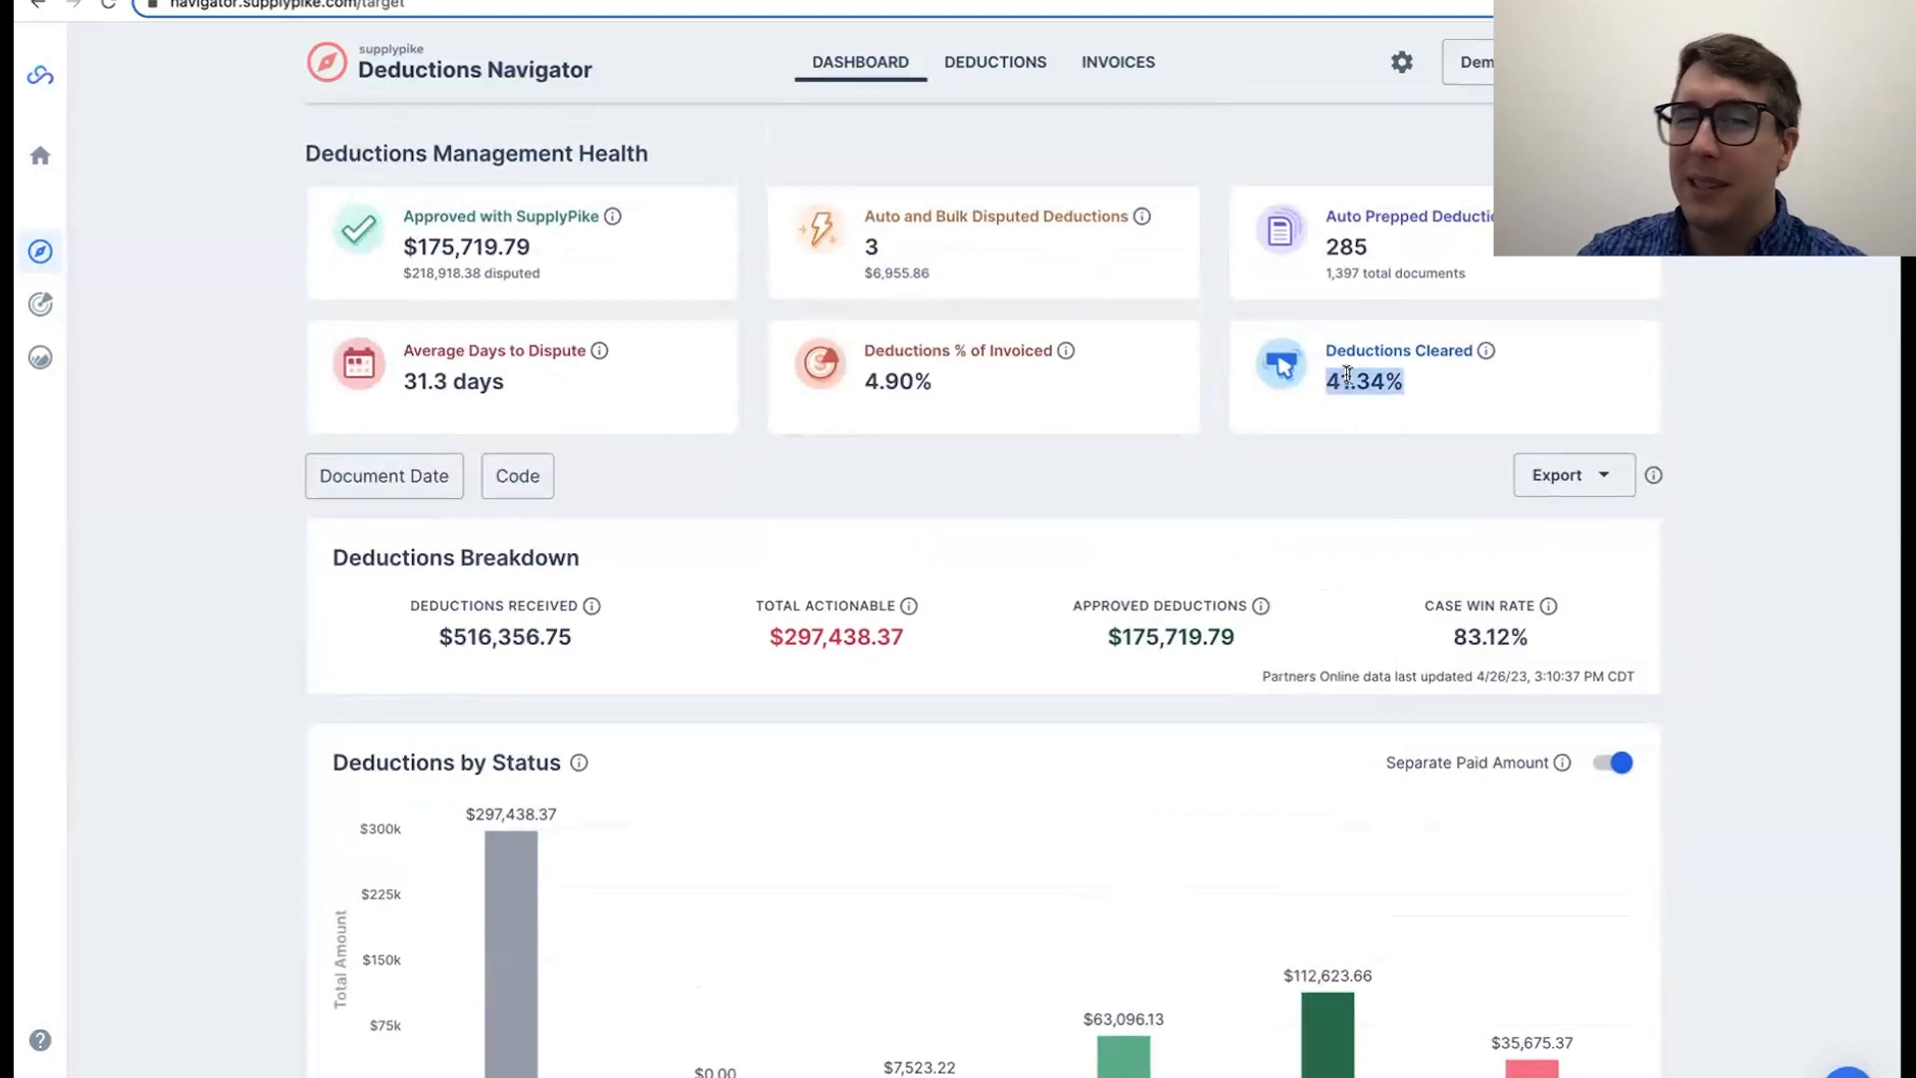
{"action": "left_click", "coordinate": [1379, 390]}
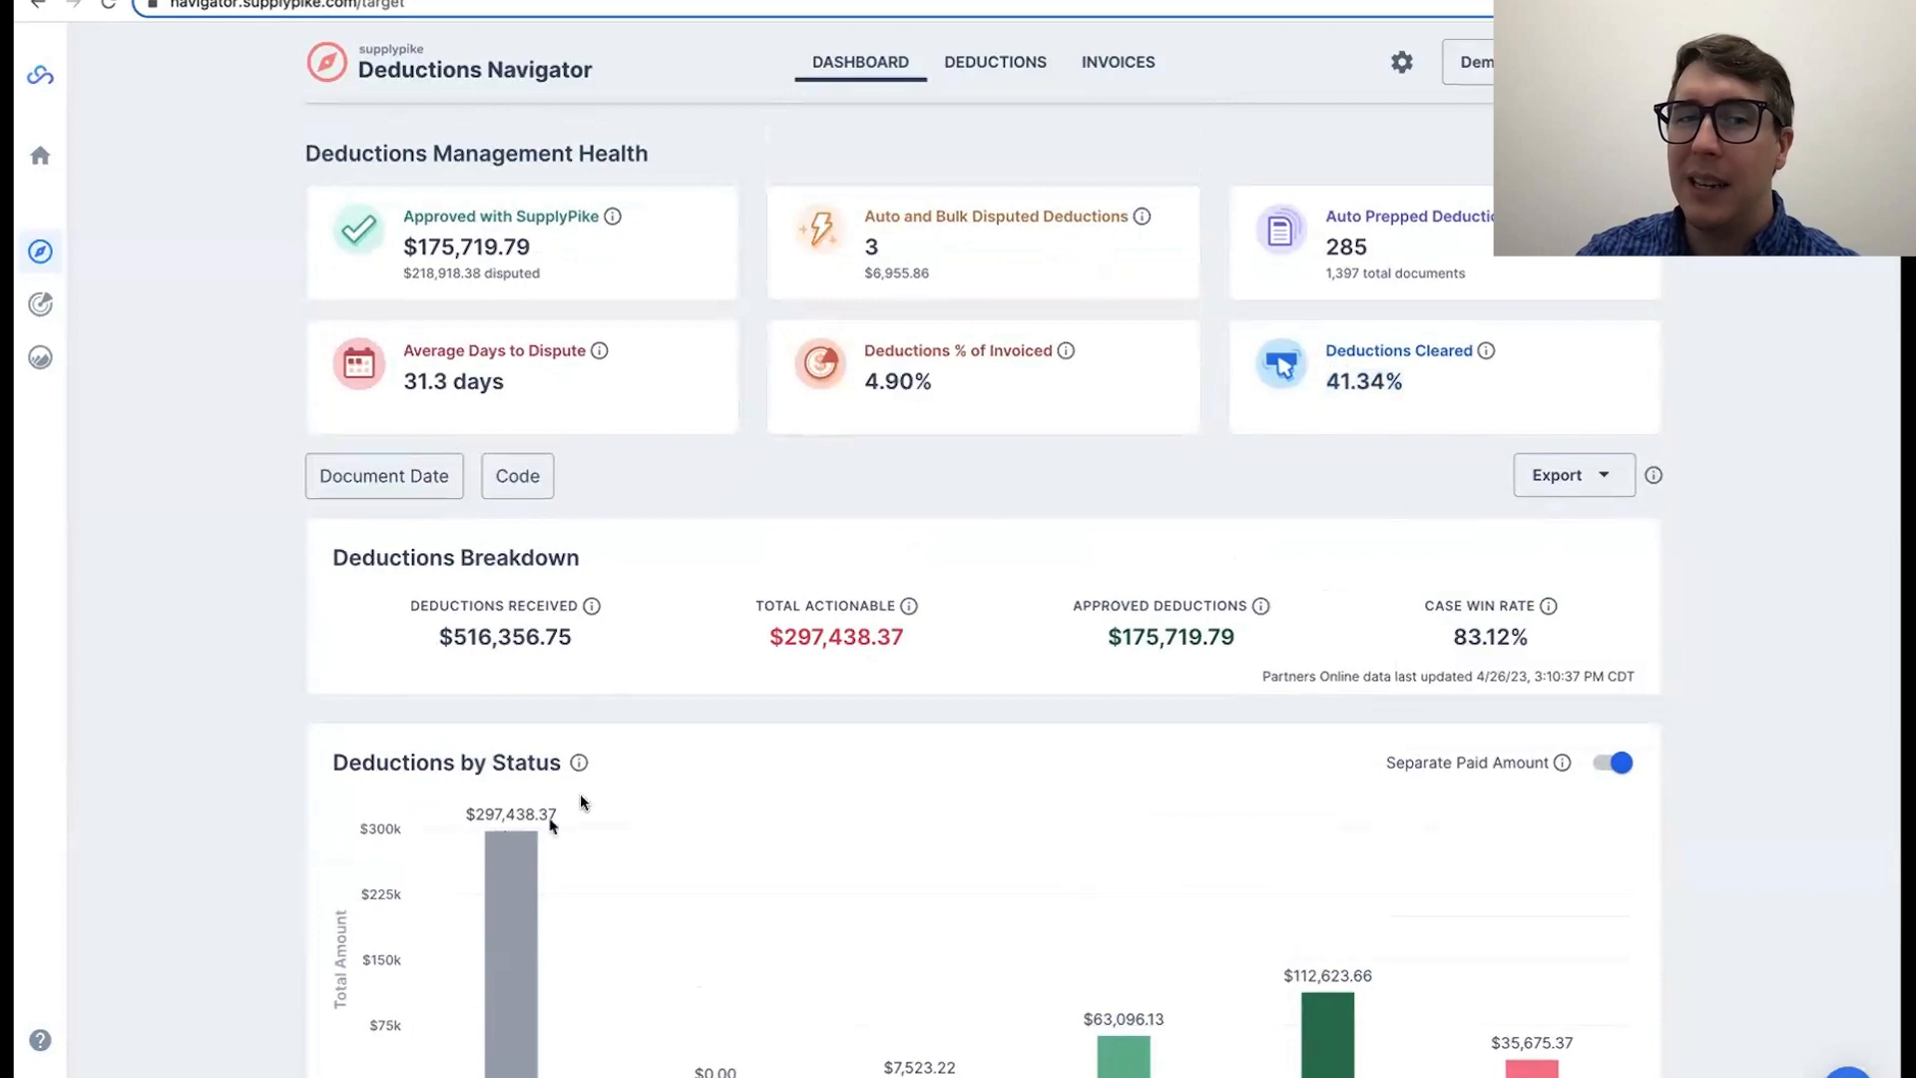
Step: Compare the Deductions Received and Total Actionable amounts in the breakdown with the Not Disputed amount in the status chart
{"action": "double_click", "coordinate": [813, 627]}
{"action": "left_click", "coordinate": [817, 629]}
{"action": "scroll", "coordinate": [848, 609], "scroll_direction": "down", "scroll_amount": 1}
{"action": "double_click", "coordinate": [862, 572]}
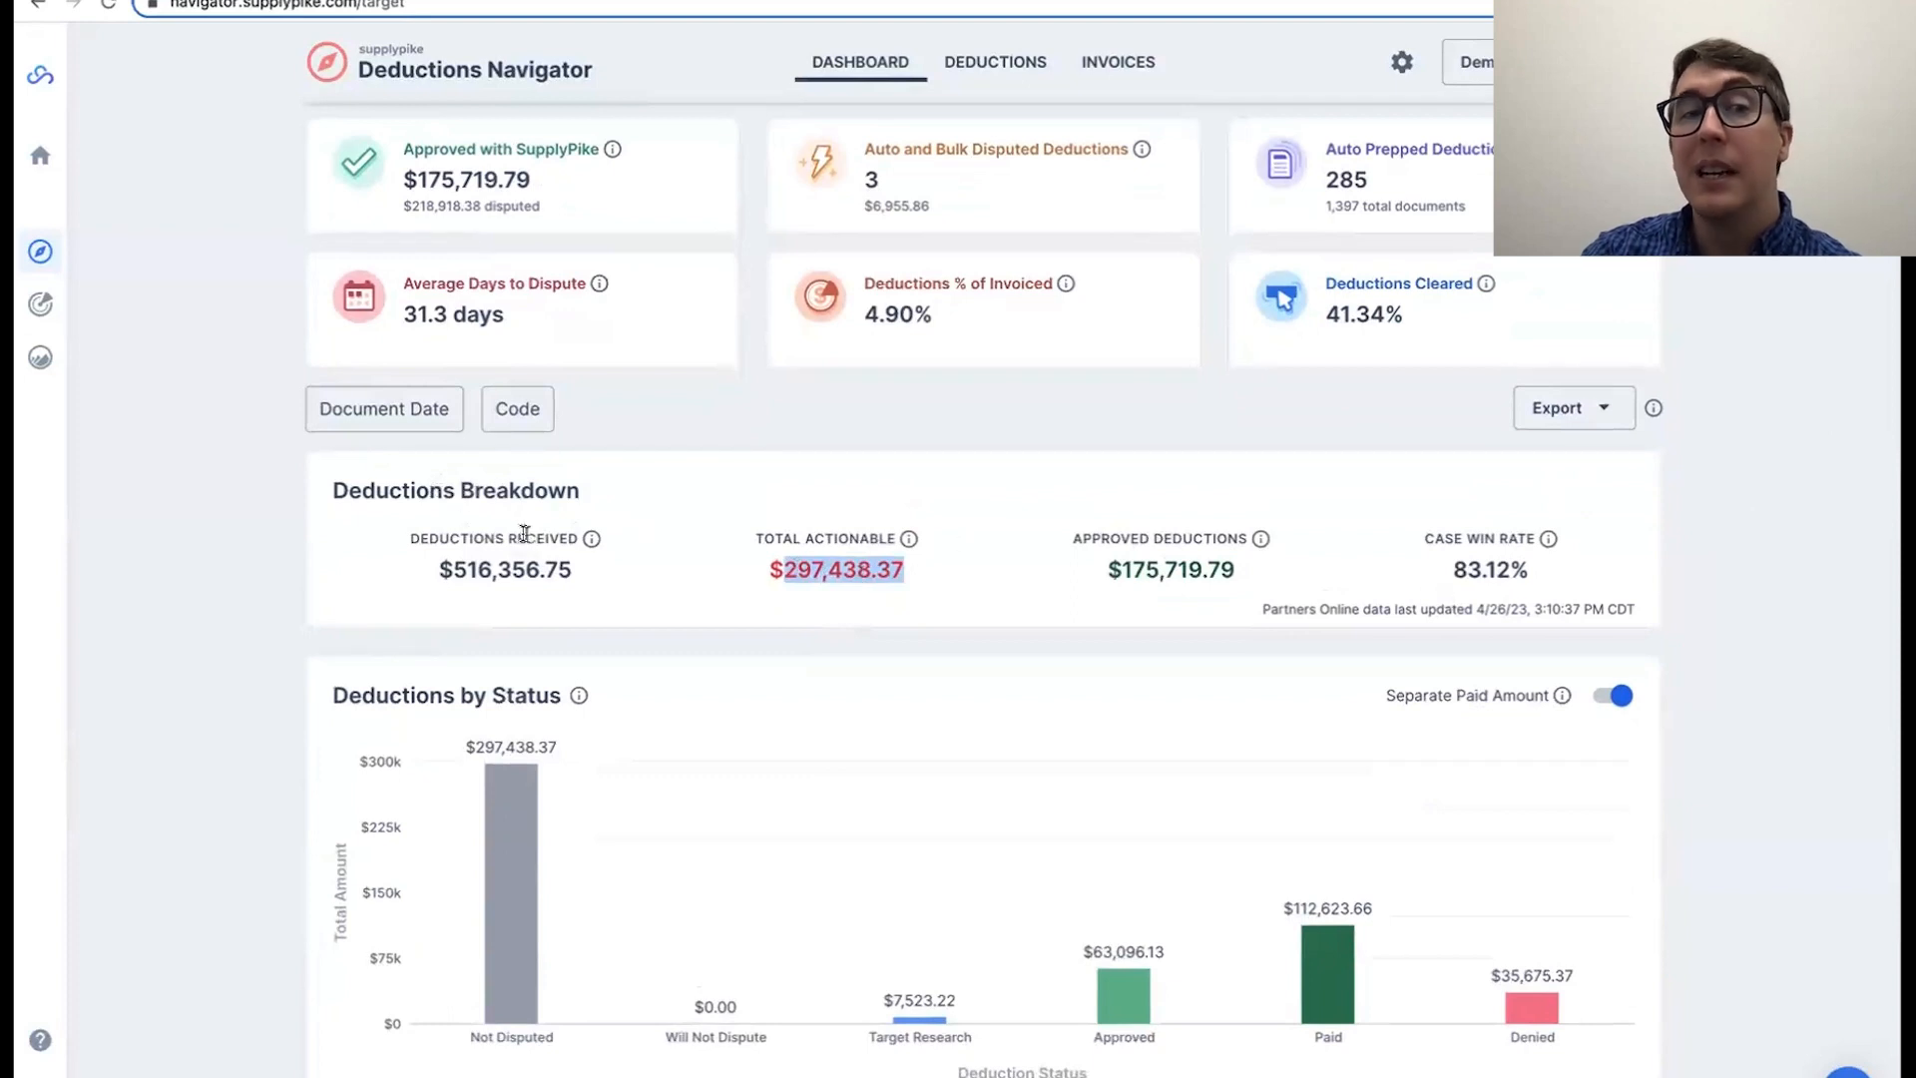
{"action": "double_click", "coordinate": [519, 571]}
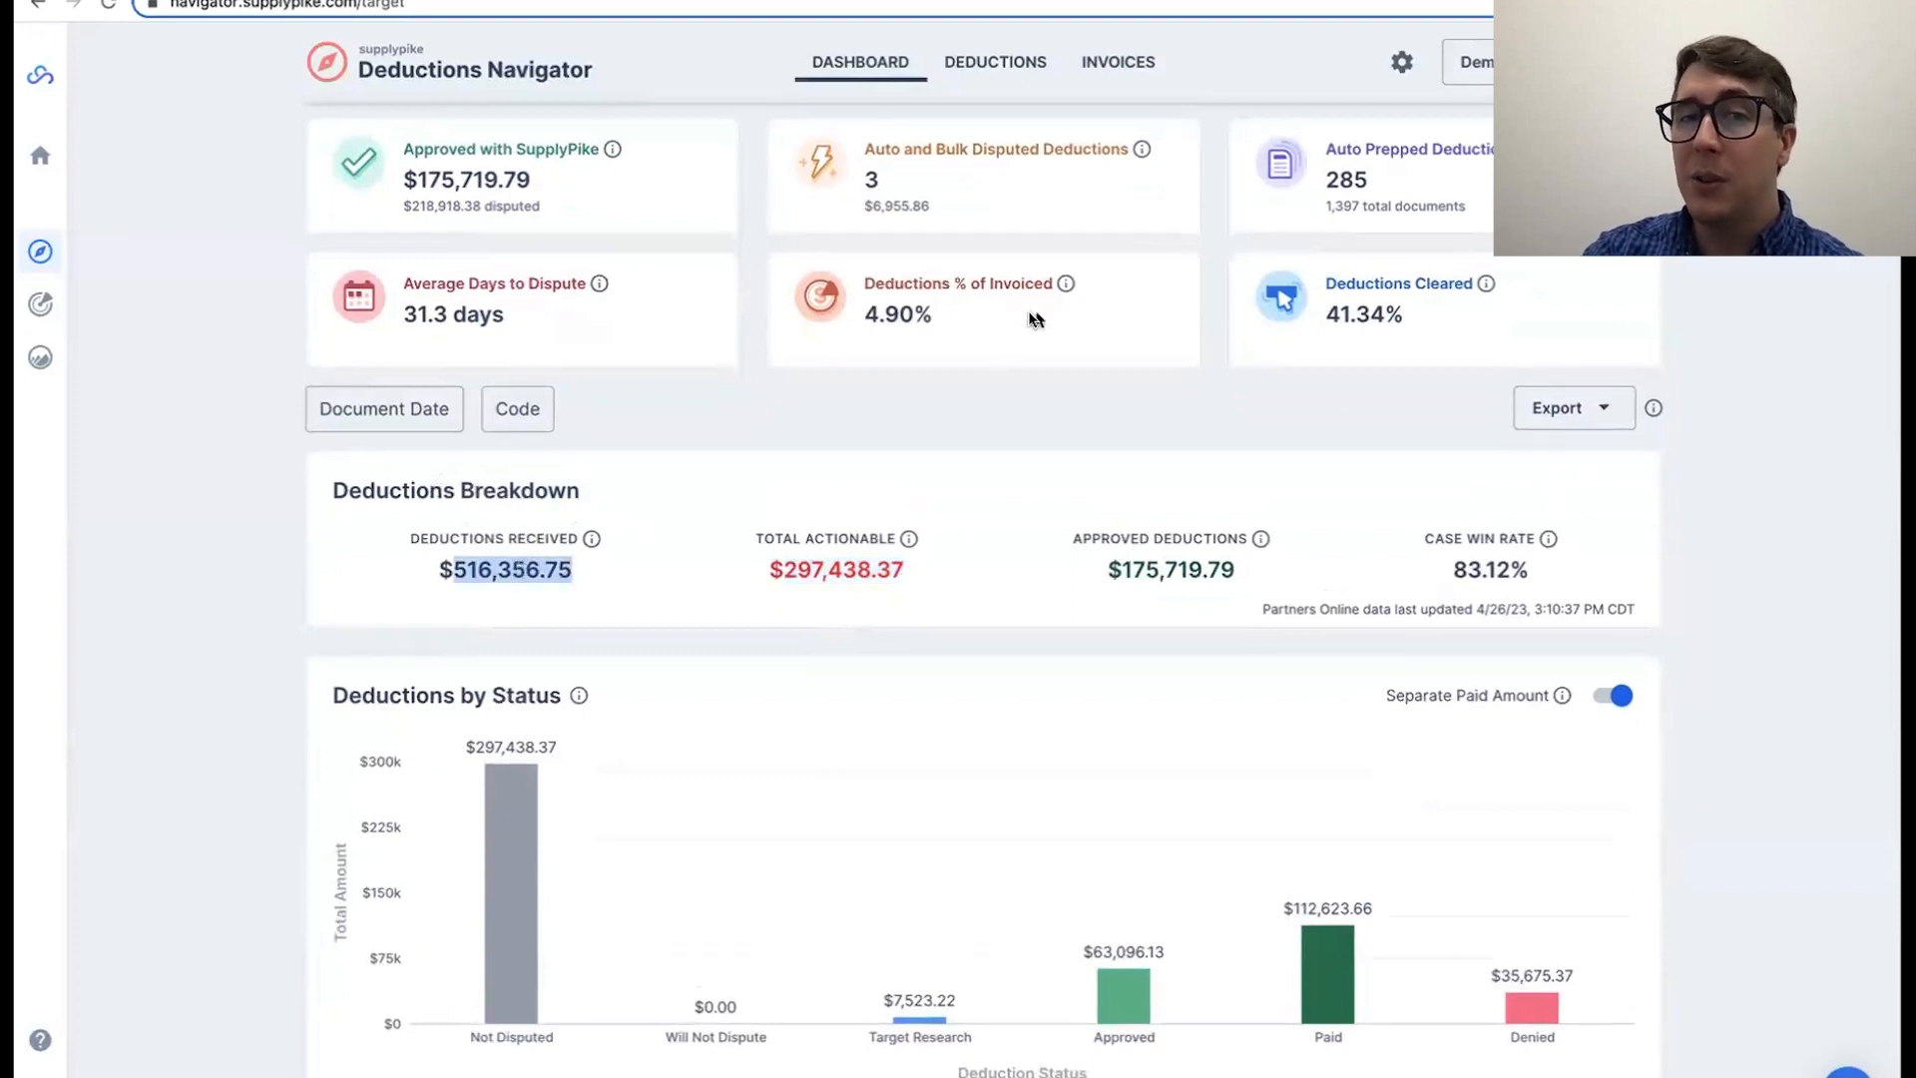
{"action": "mouse_move", "coordinate": [1066, 288]}
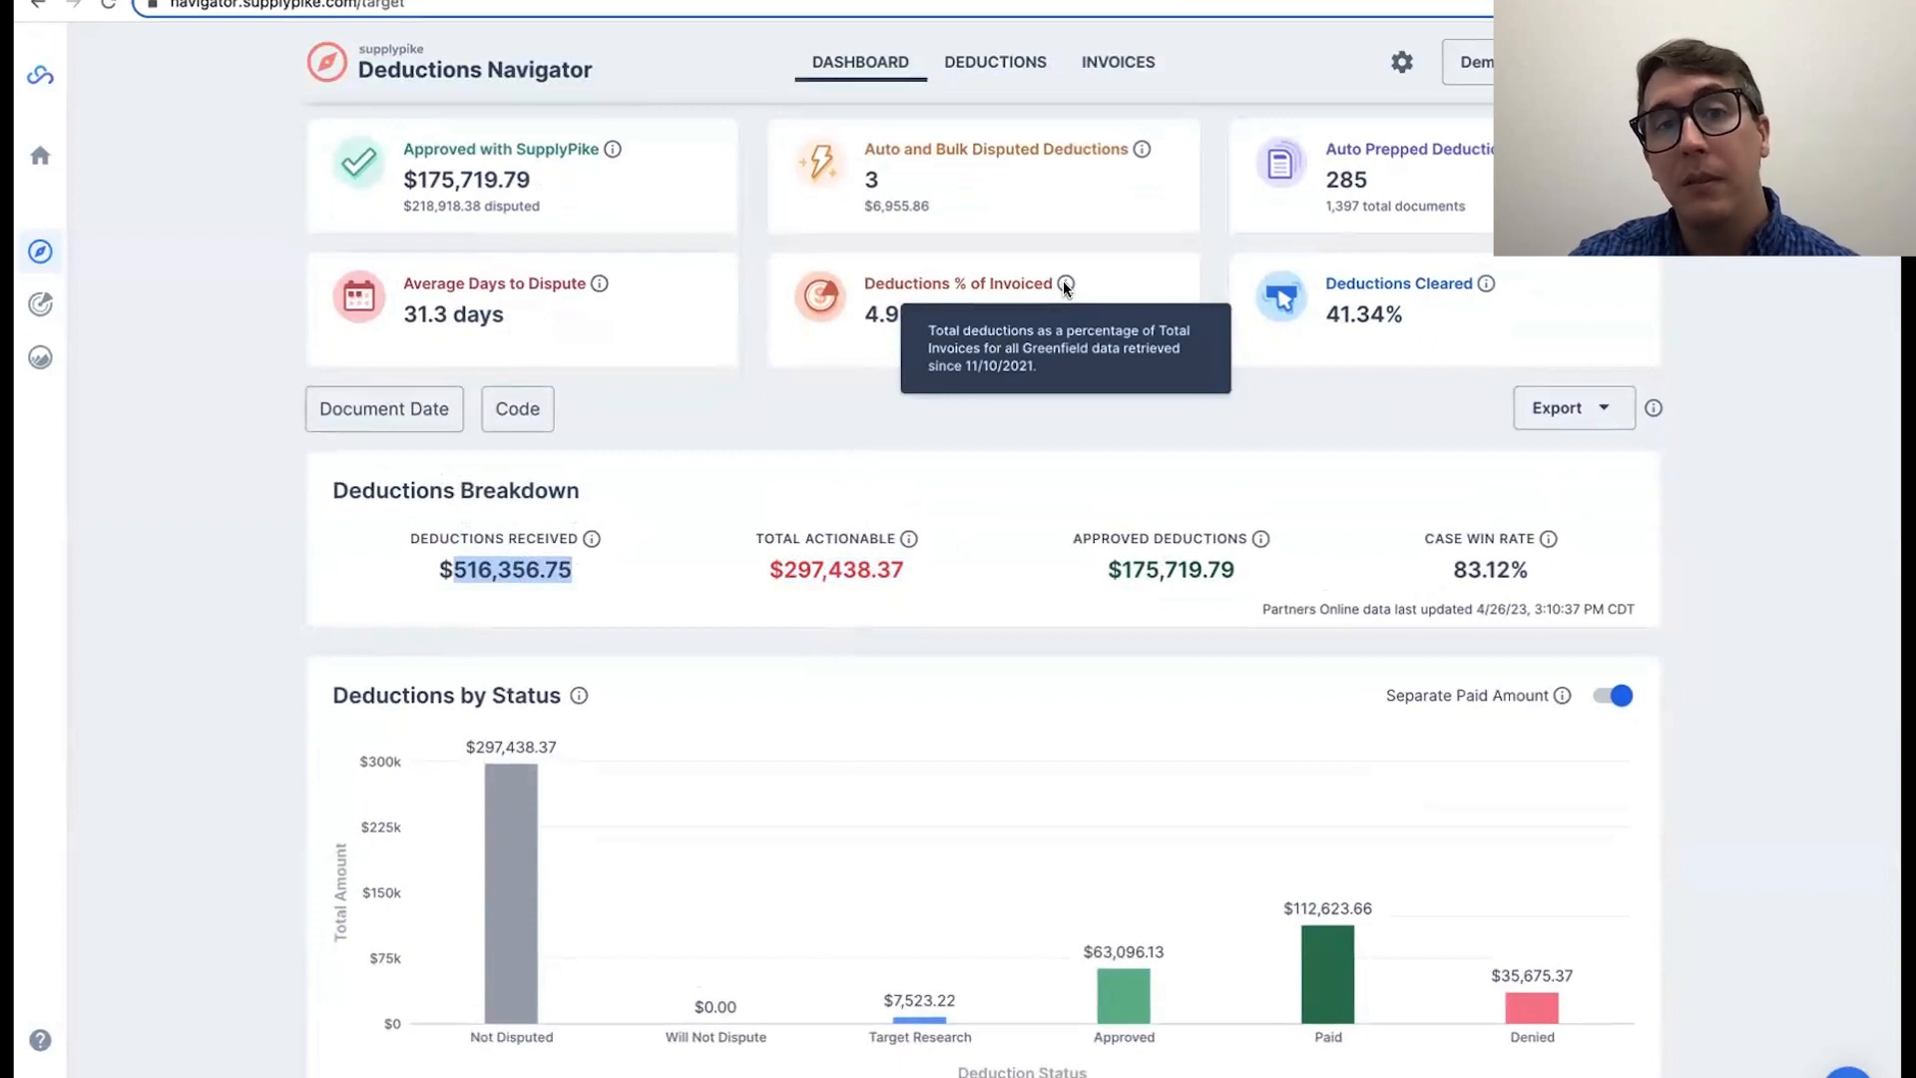
{"action": "left_click", "coordinate": [504, 575]}
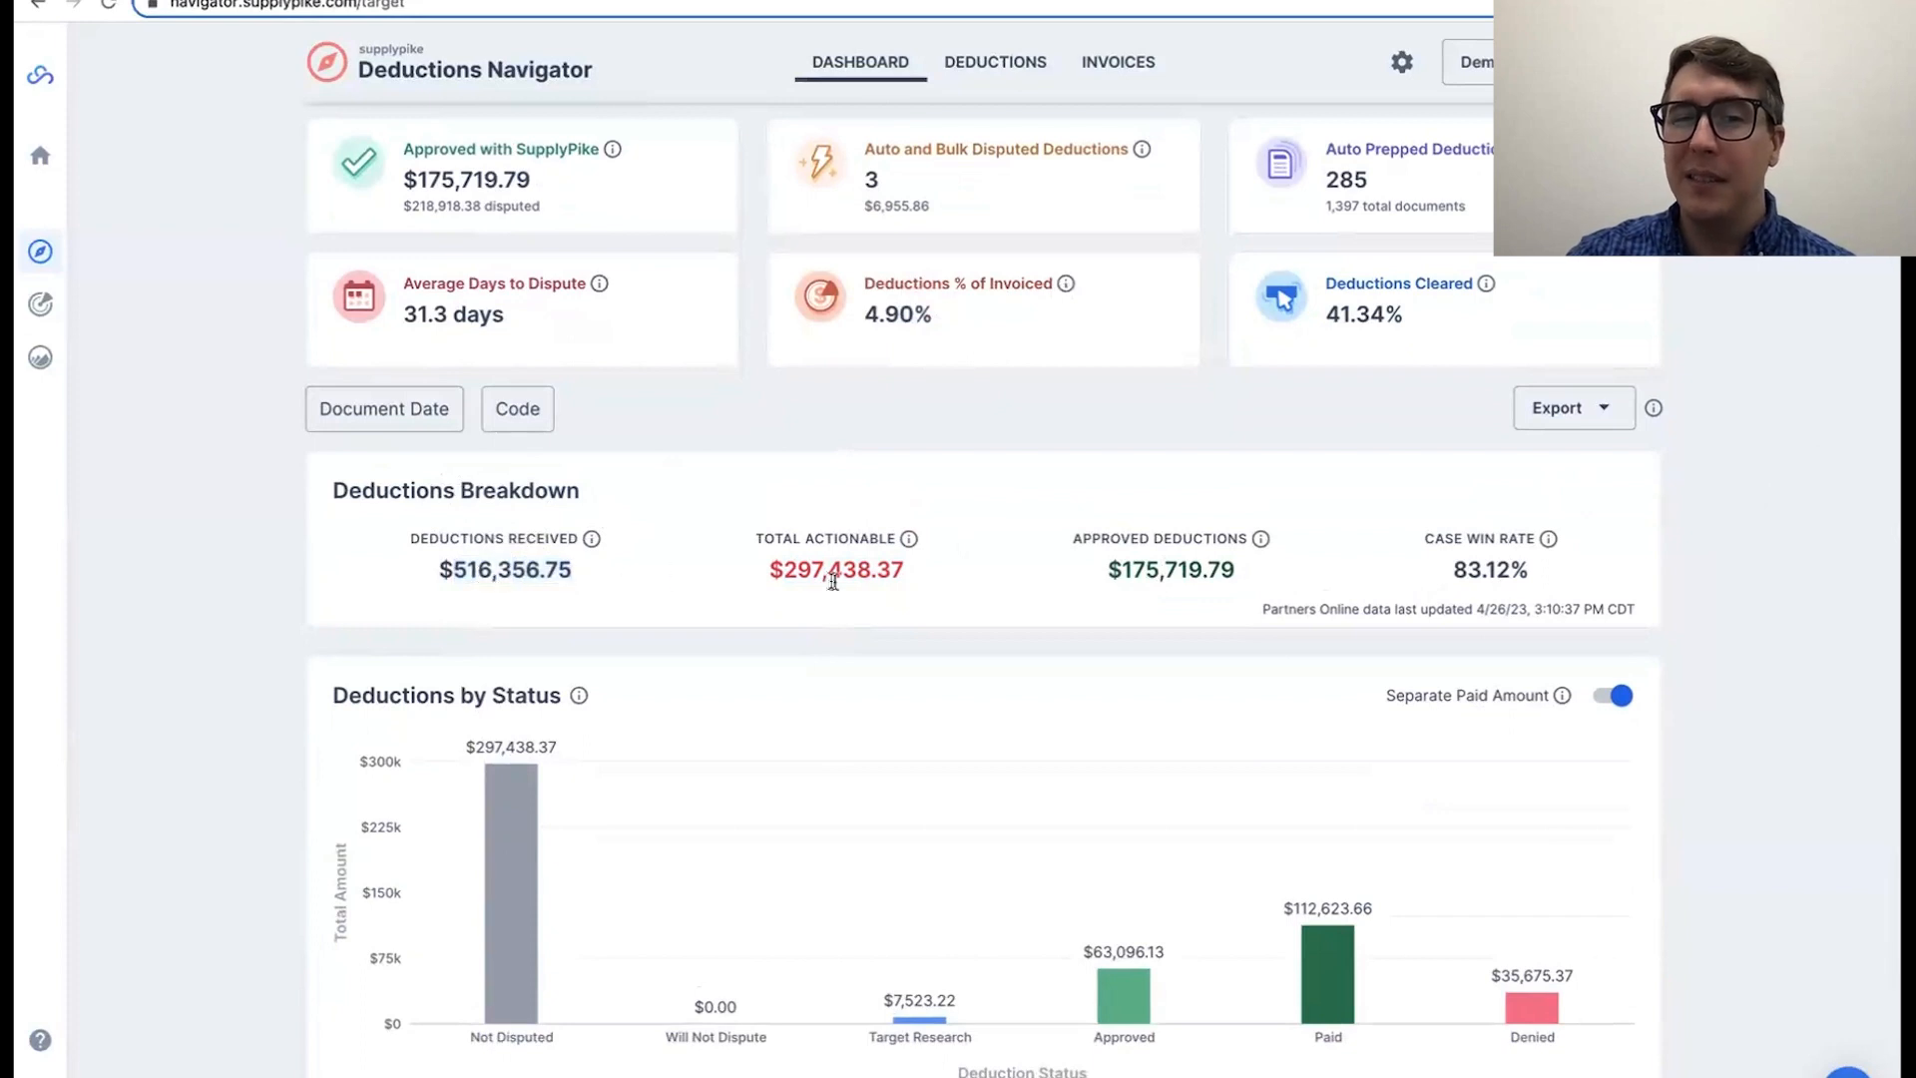
{"action": "double_click", "coordinate": [872, 574]}
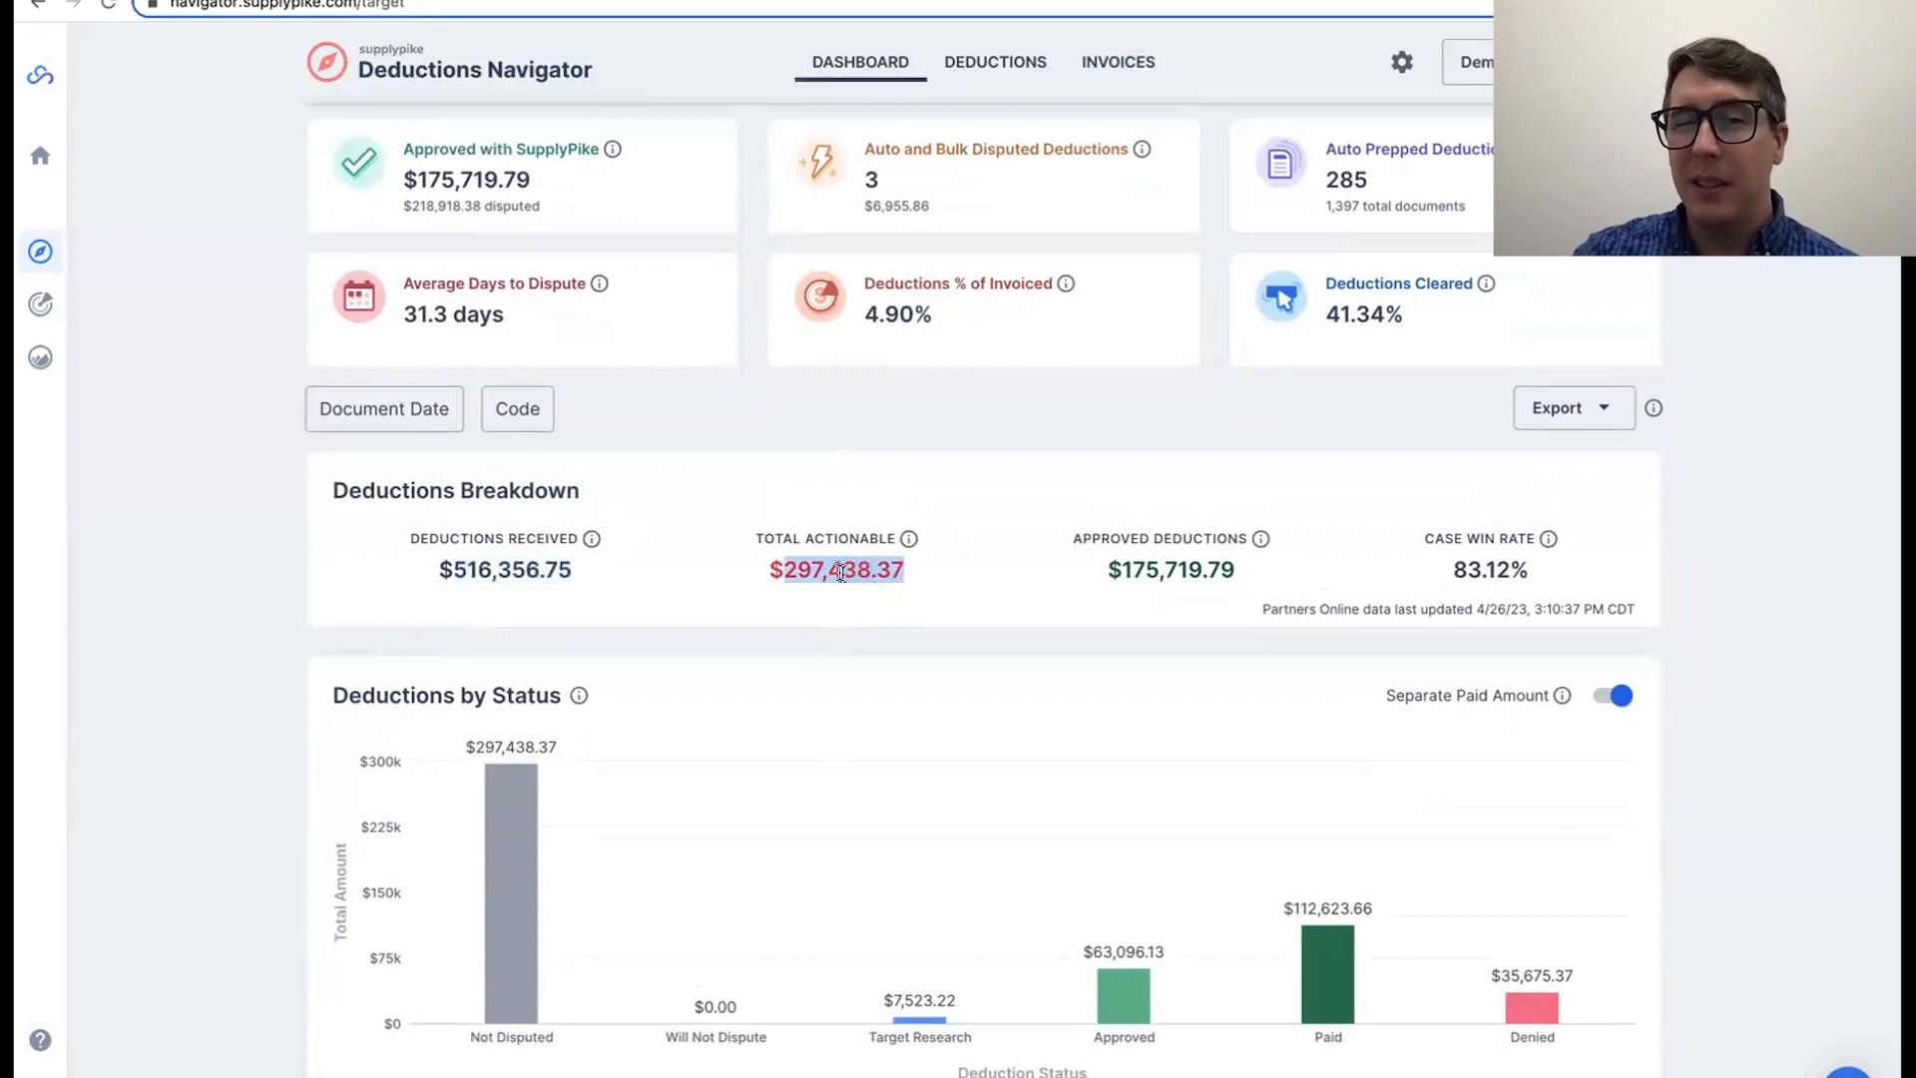
{"action": "double_click", "coordinate": [502, 754]}
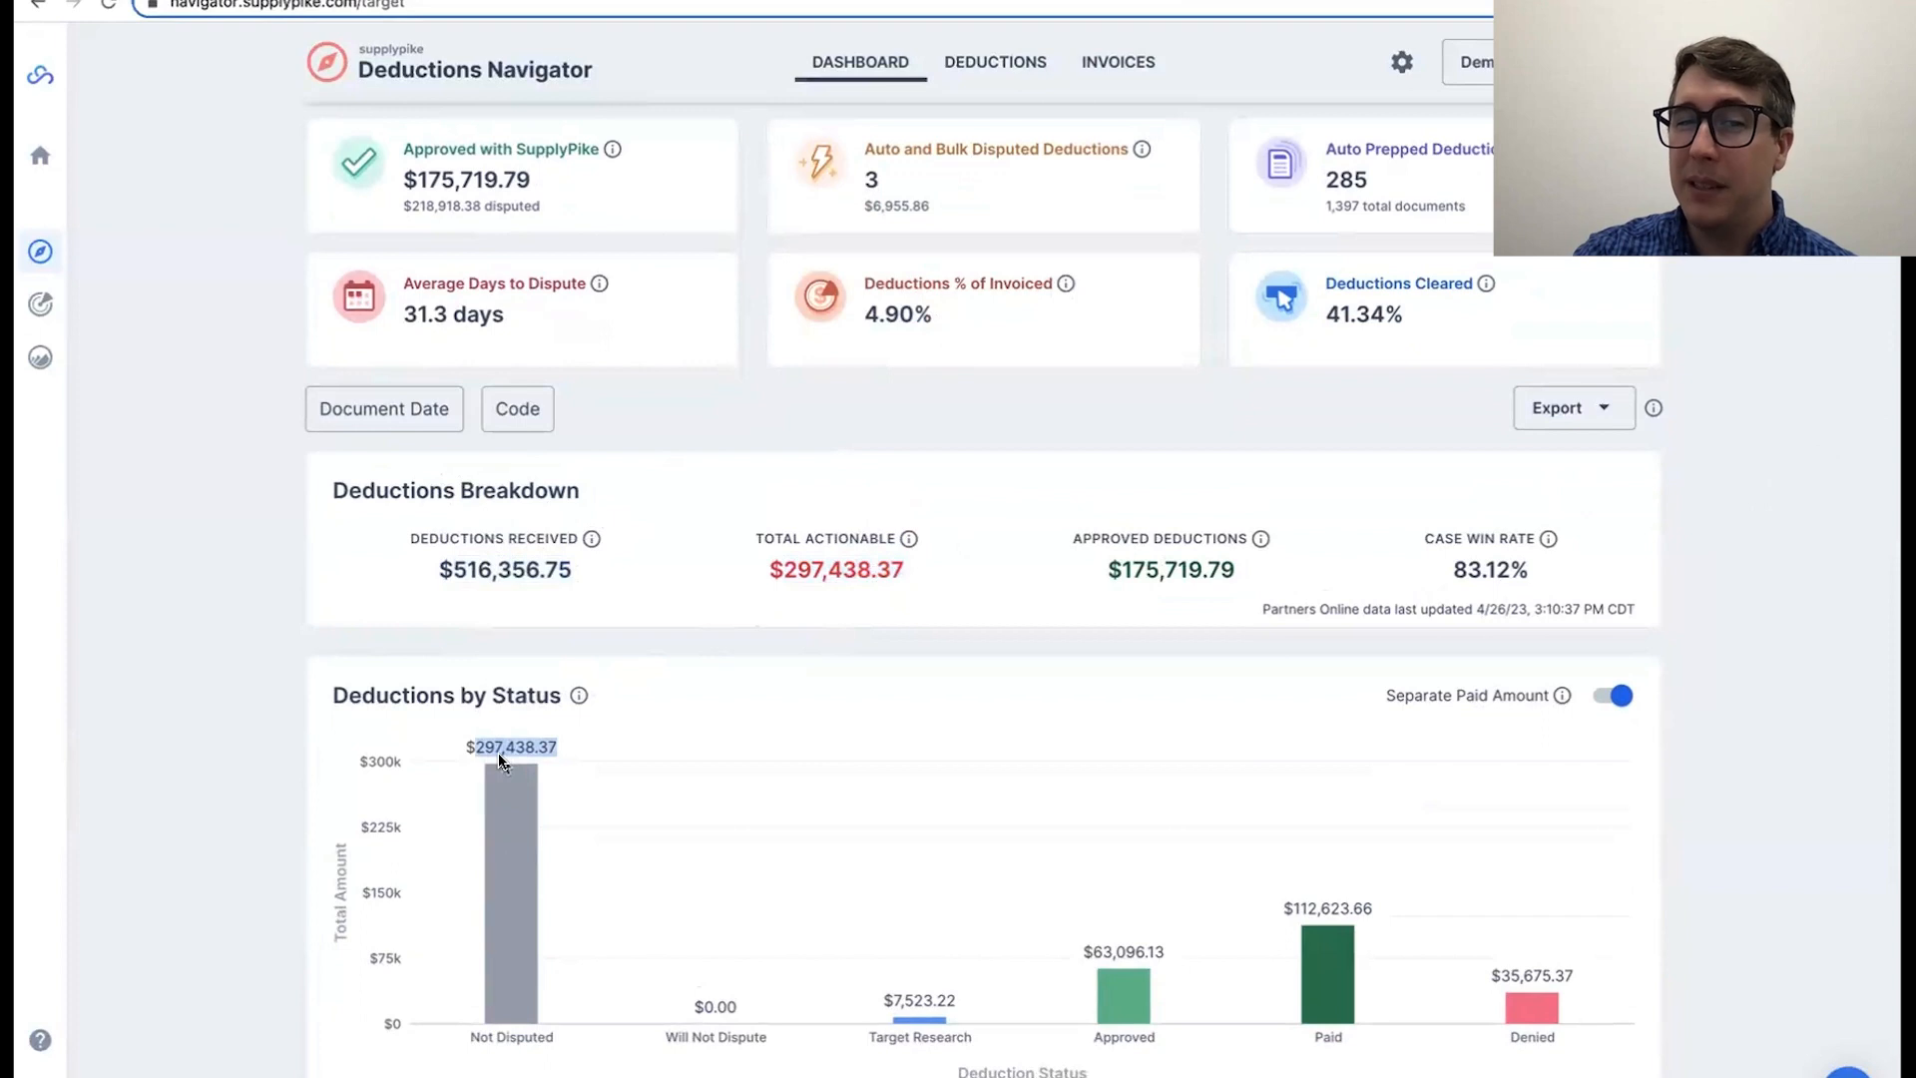
Step: Check the Approved Deductions amount and the Case Win Rate in the Deductions Breakdown
{"action": "left_click", "coordinate": [1353, 576]}
{"action": "double_click", "coordinate": [1187, 579]}
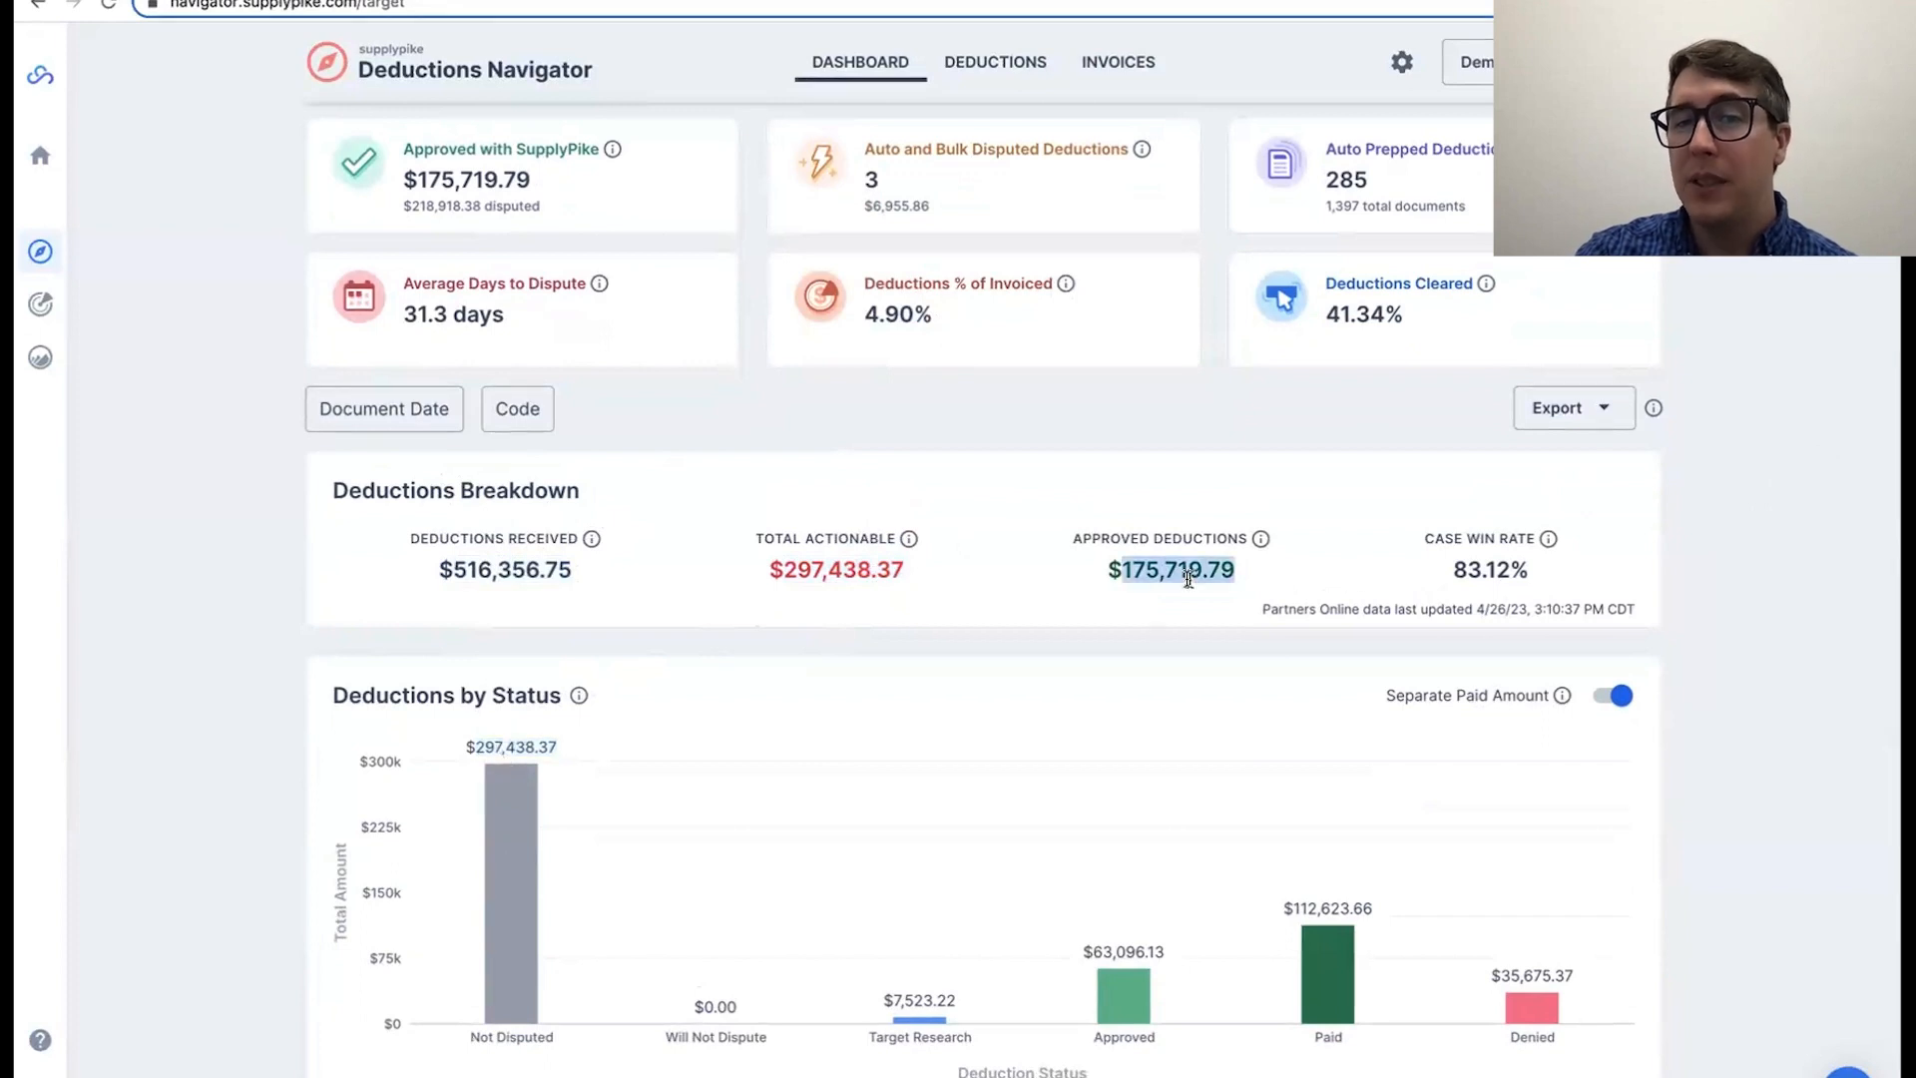
{"action": "left_click", "coordinate": [1488, 572]}
{"action": "double_click", "coordinate": [1488, 572]}
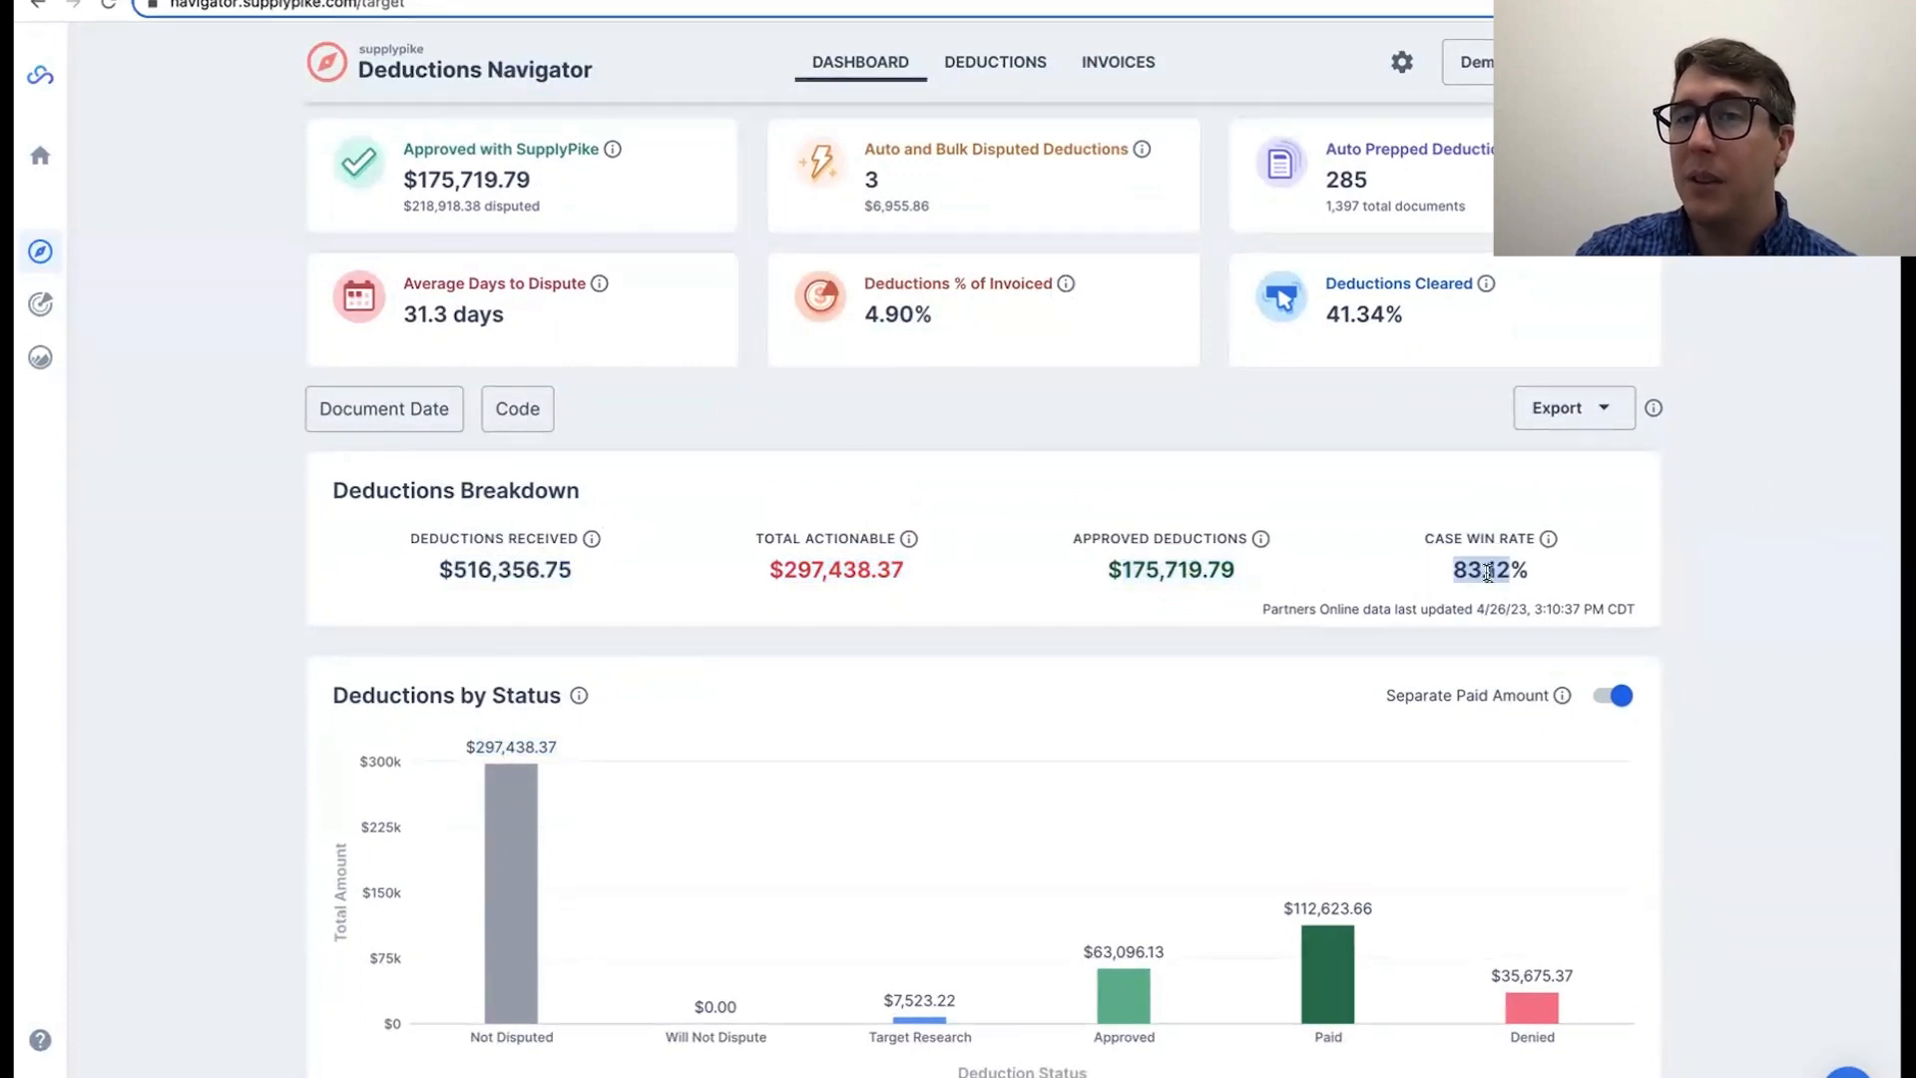
Step: Examine the Denied, Paid, Approved and Target Research amounts in the Deductions by Status chart
{"action": "scroll", "coordinate": [1507, 574], "scroll_direction": "down", "scroll_amount": 3}
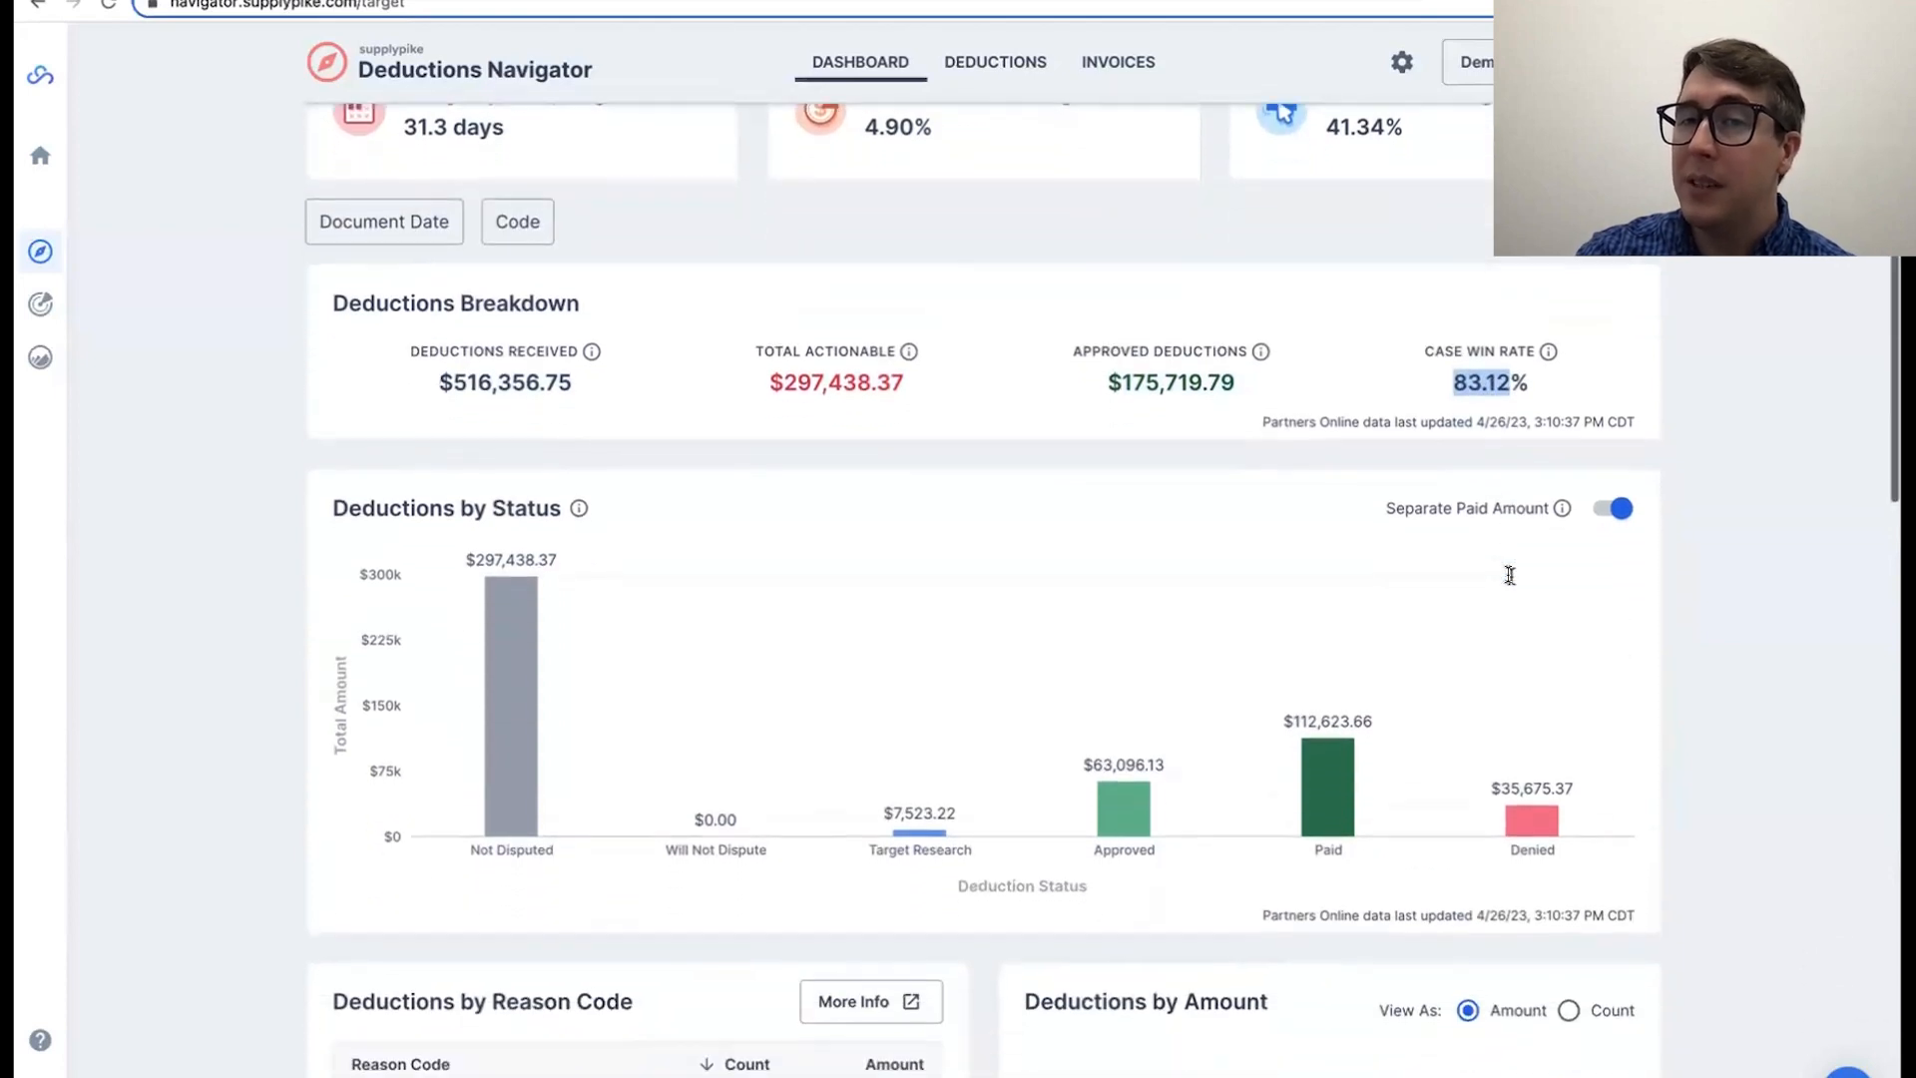
{"action": "scroll", "coordinate": [1509, 579], "scroll_direction": "down", "scroll_amount": 1}
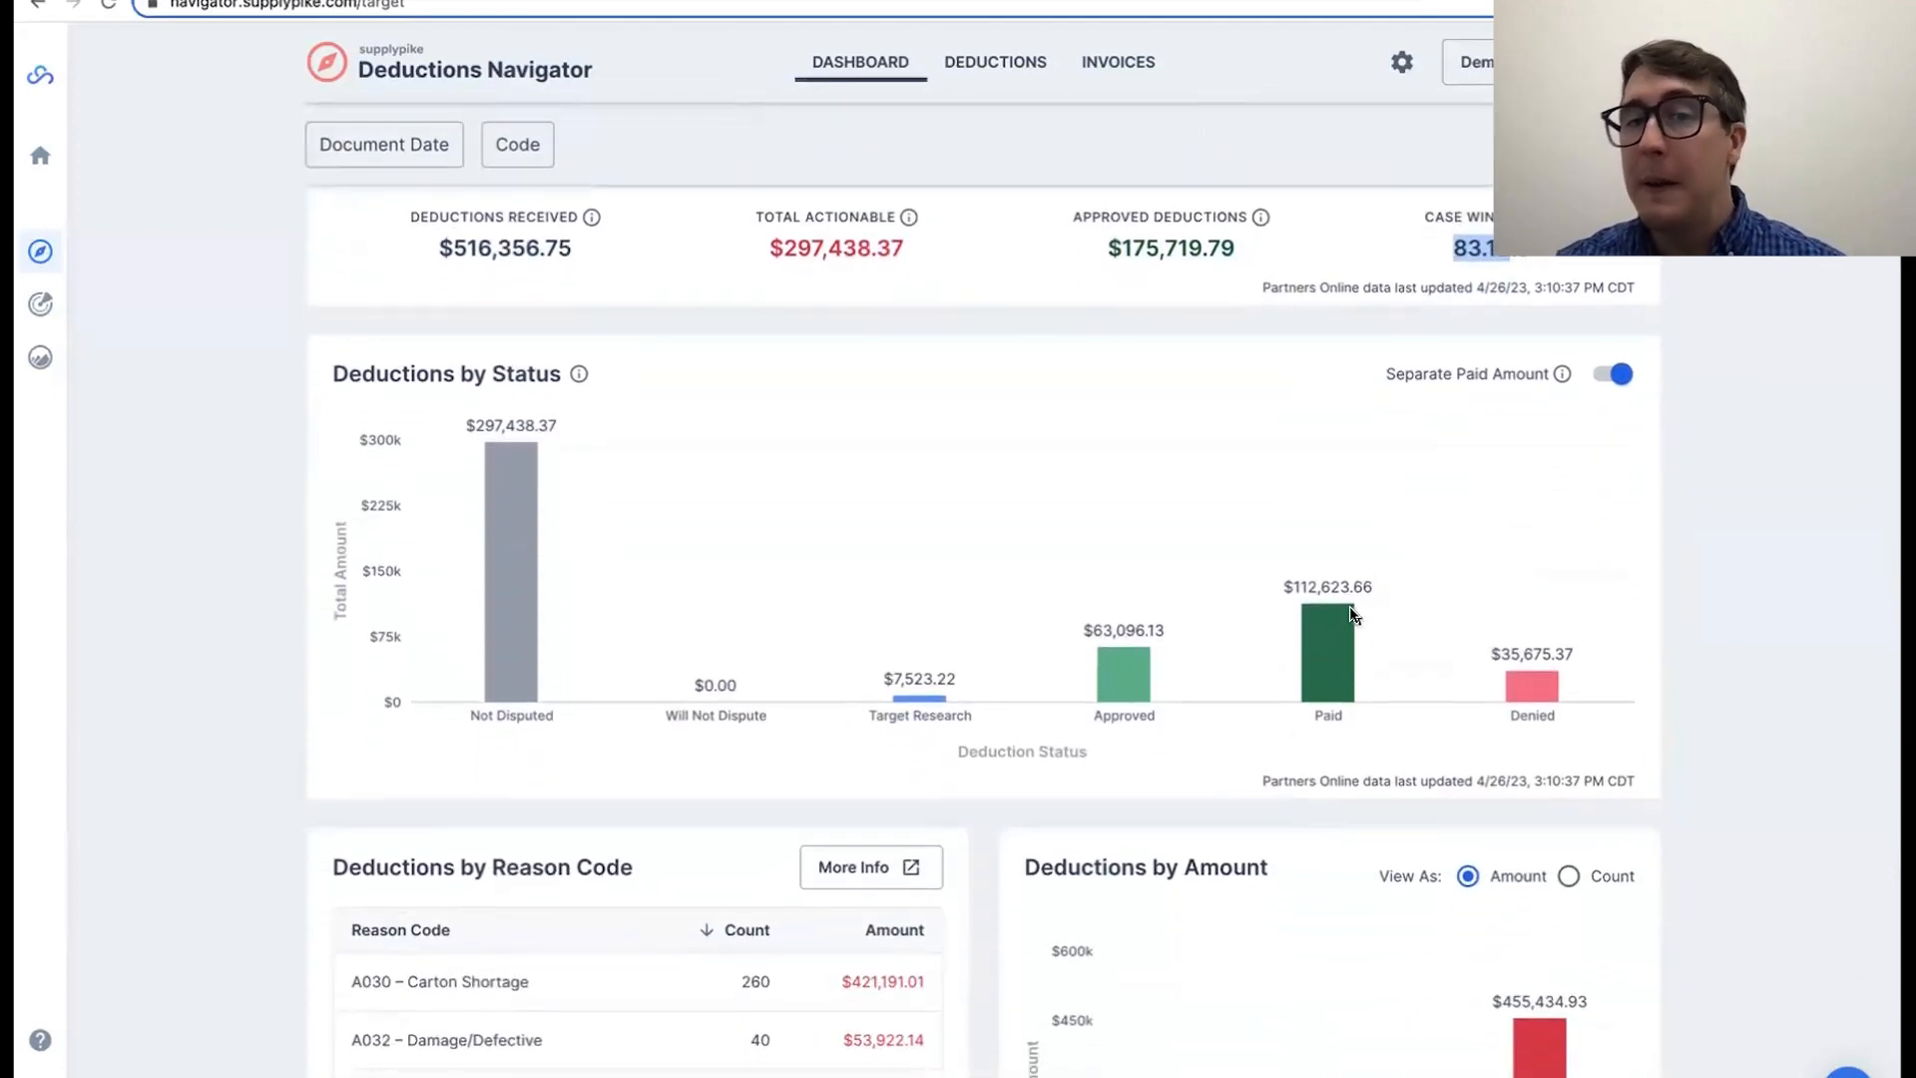
{"action": "double_click", "coordinate": [1519, 657]}
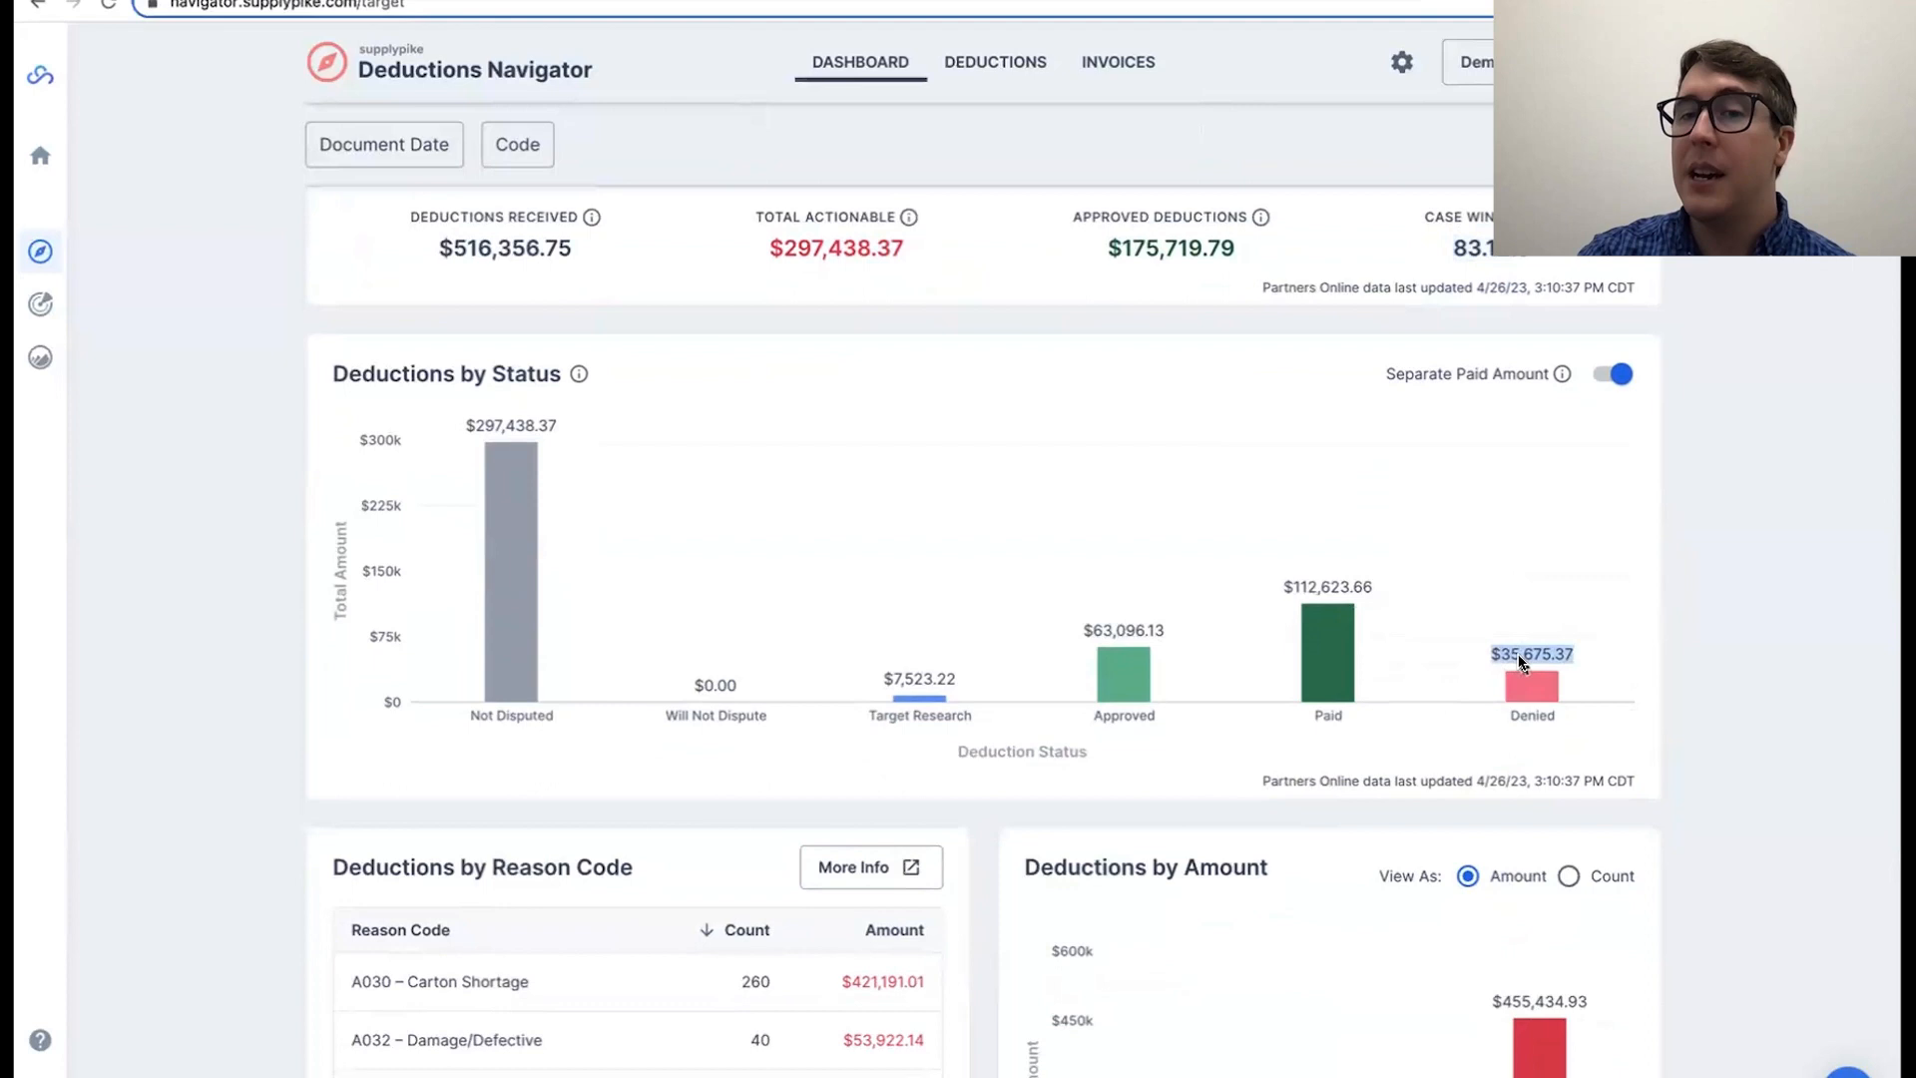
{"action": "left_click", "coordinate": [1545, 658]}
{"action": "triple_click", "coordinate": [1333, 589]}
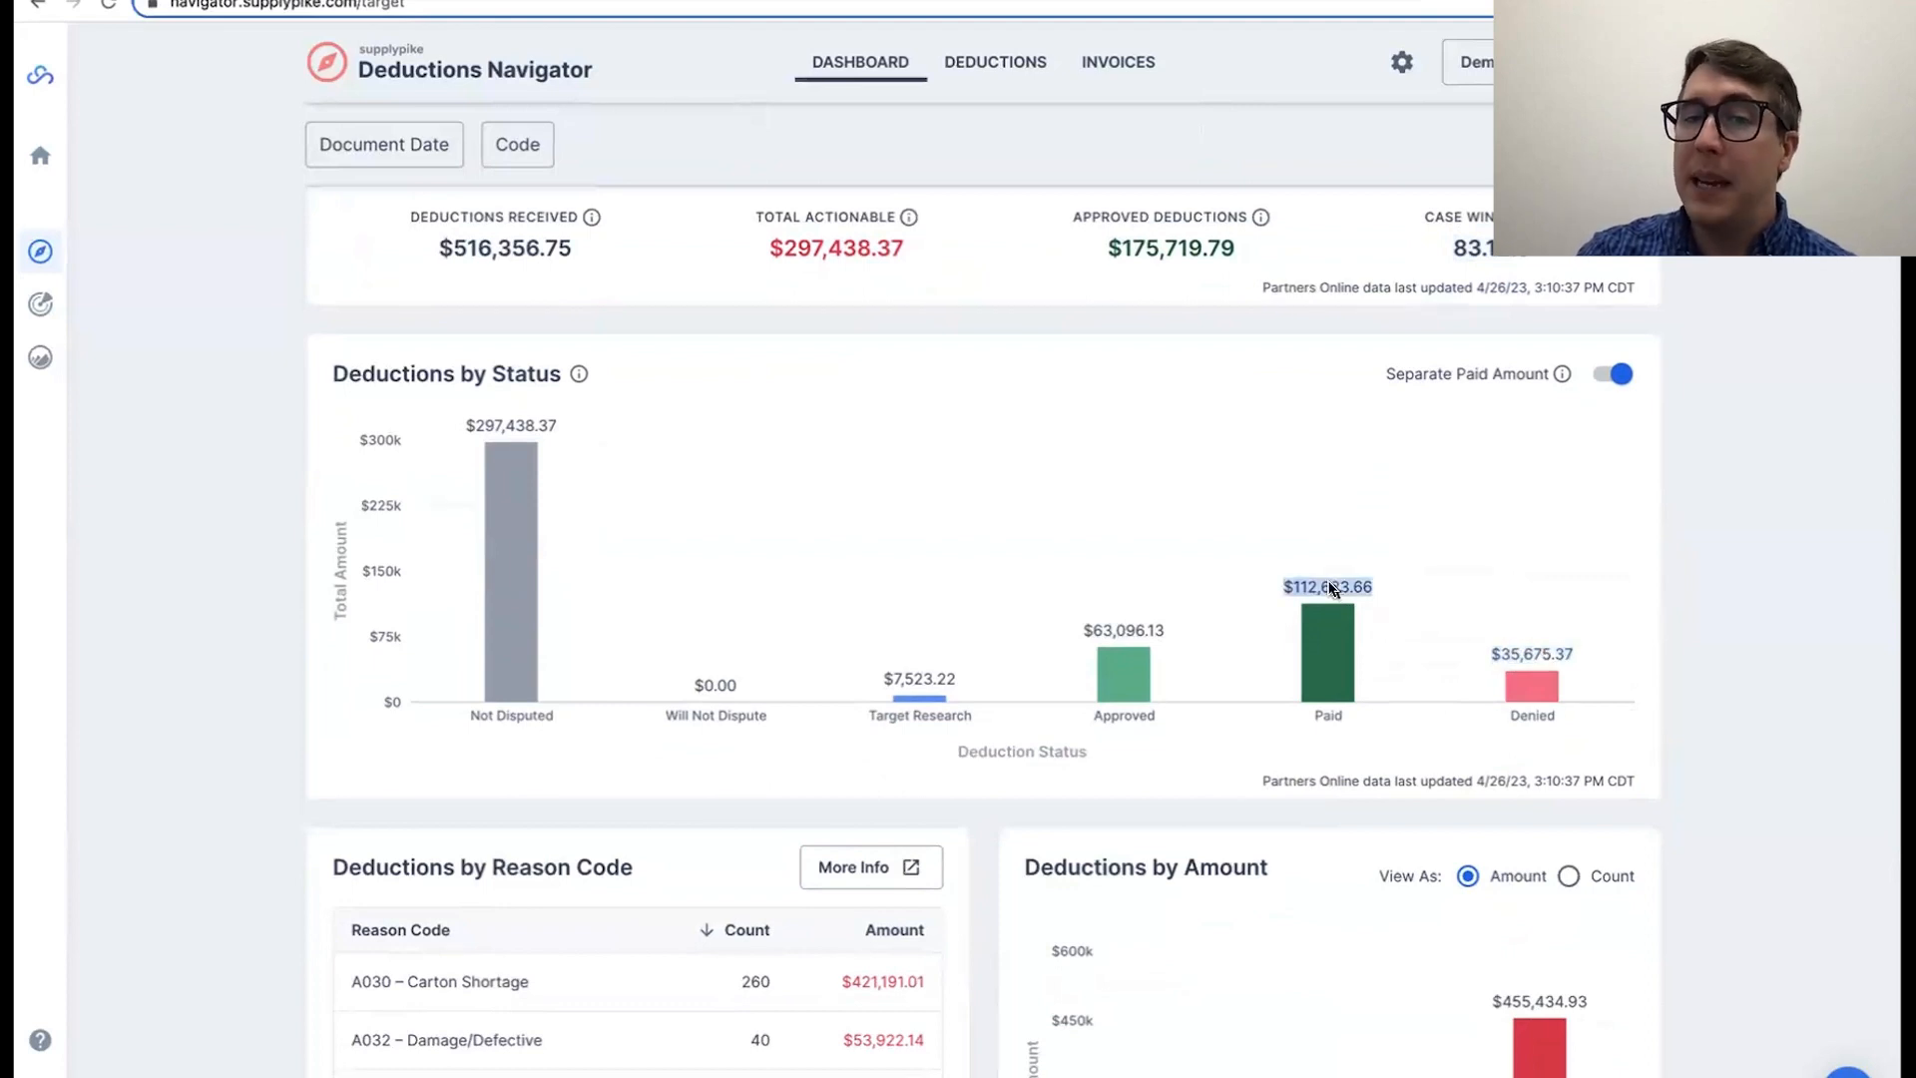
{"action": "triple_click", "coordinate": [1104, 630]}
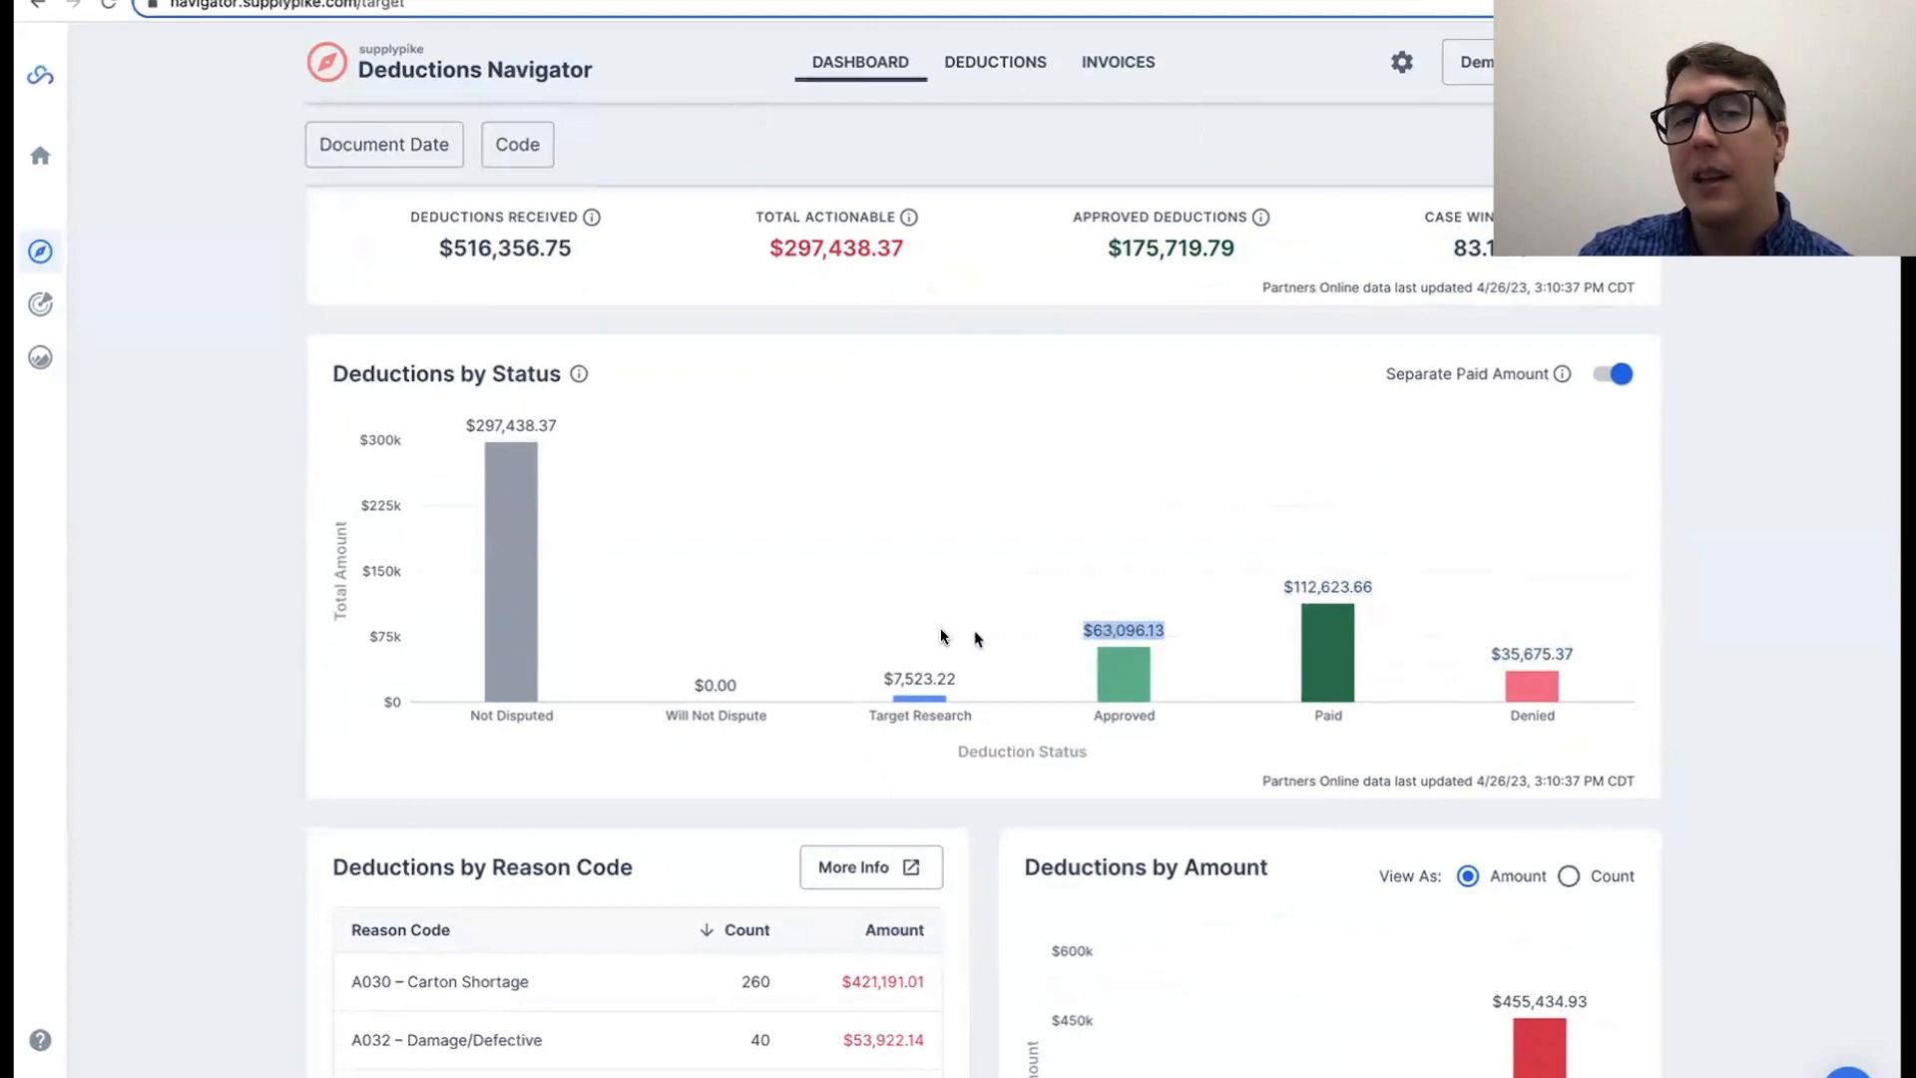
{"action": "double_click", "coordinate": [911, 686]}
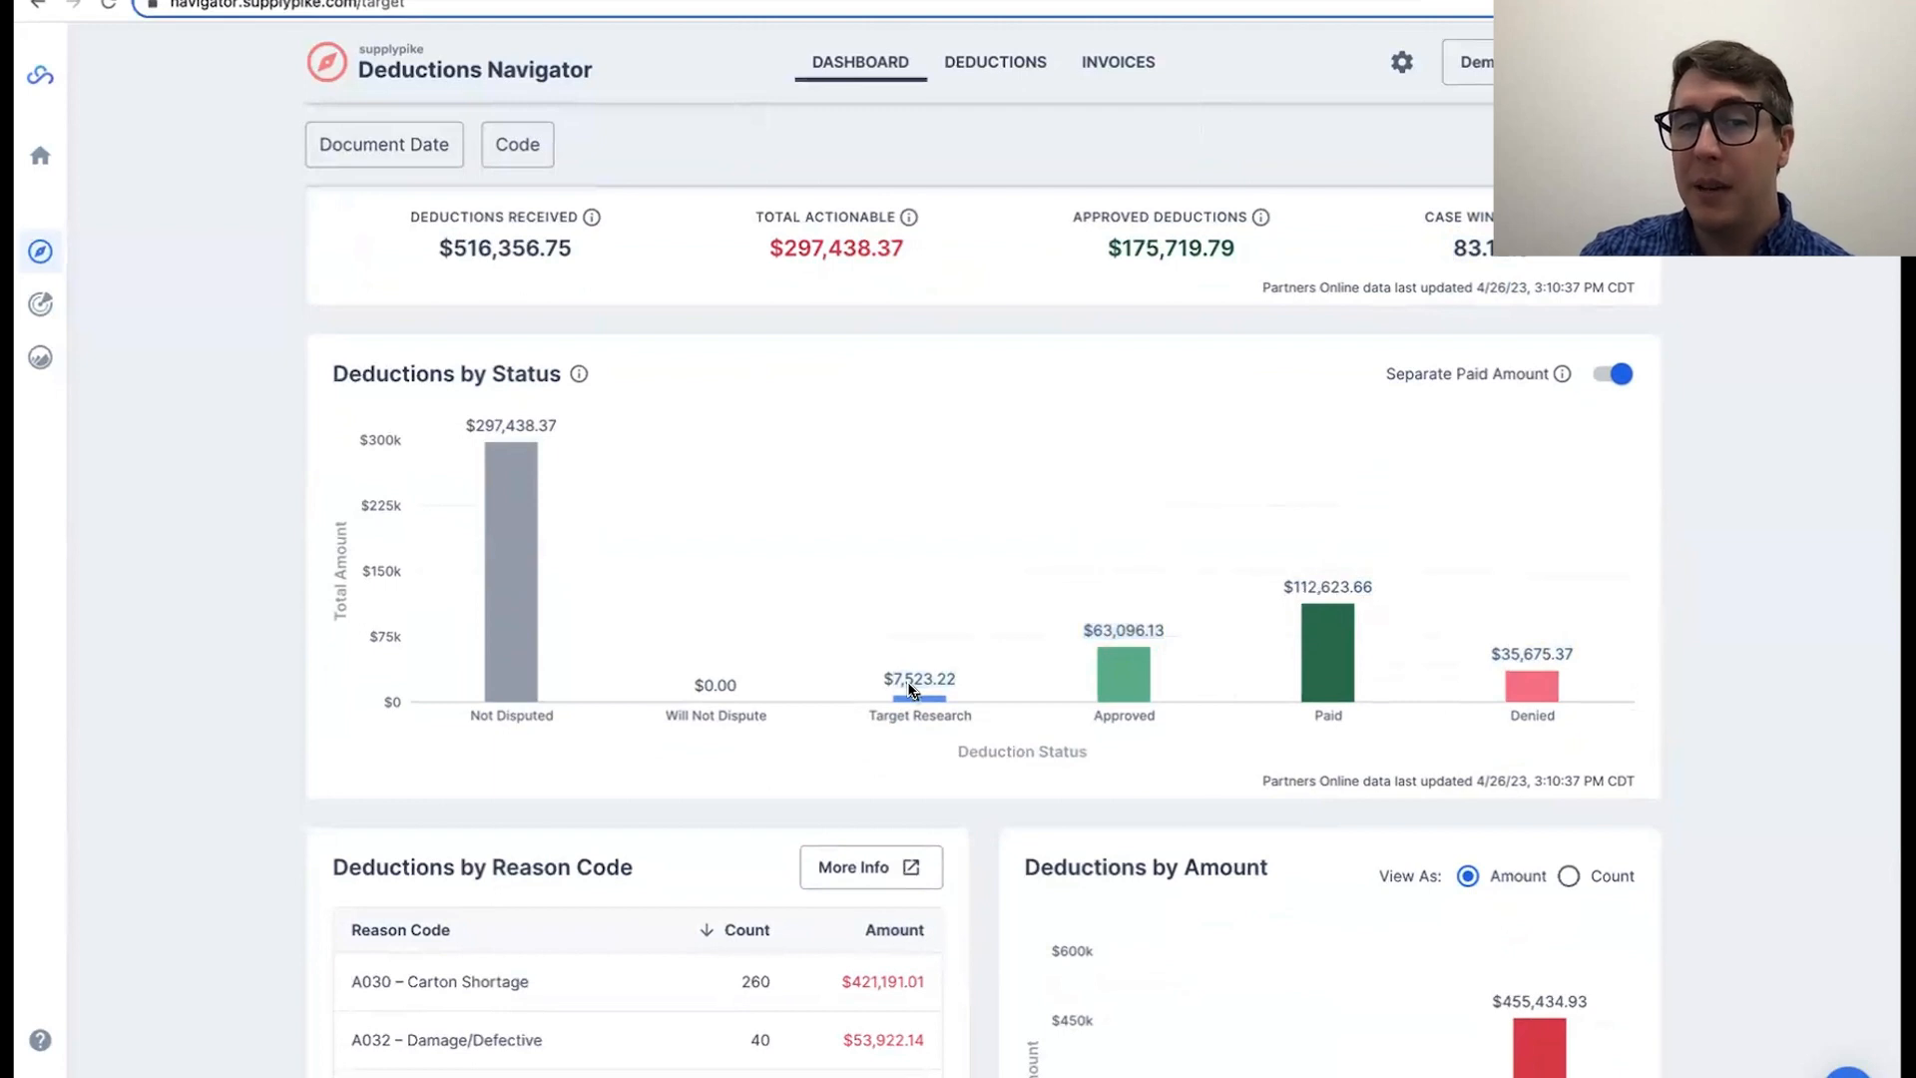
Step: Check the total amount of the In Progress deductions in the deductions list
{"action": "left_click", "coordinate": [996, 77]}
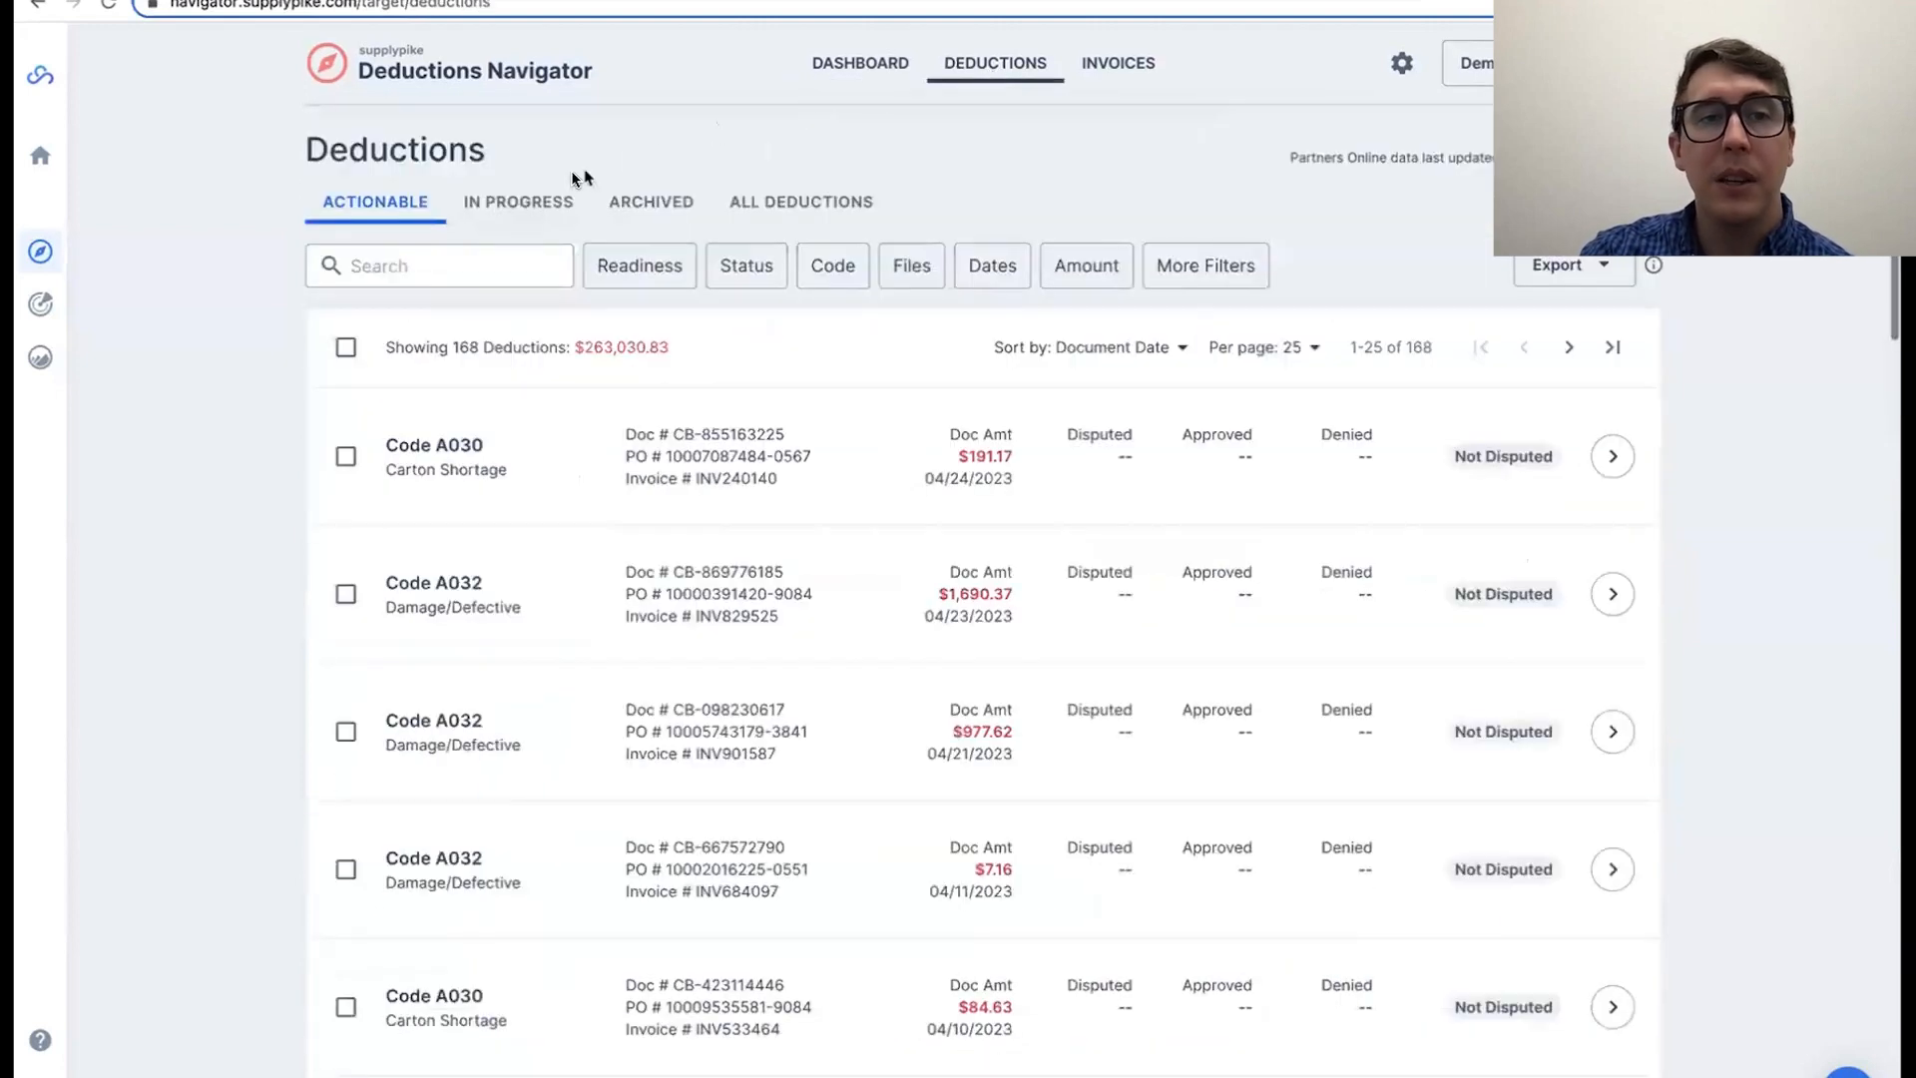
{"action": "left_click", "coordinate": [532, 202]}
{"action": "double_click", "coordinate": [609, 347]}
{"action": "left_click", "coordinate": [604, 340]}
Step: Return to the dashboard and reload the page to refresh its deduction figures
{"action": "left_click", "coordinate": [835, 72]}
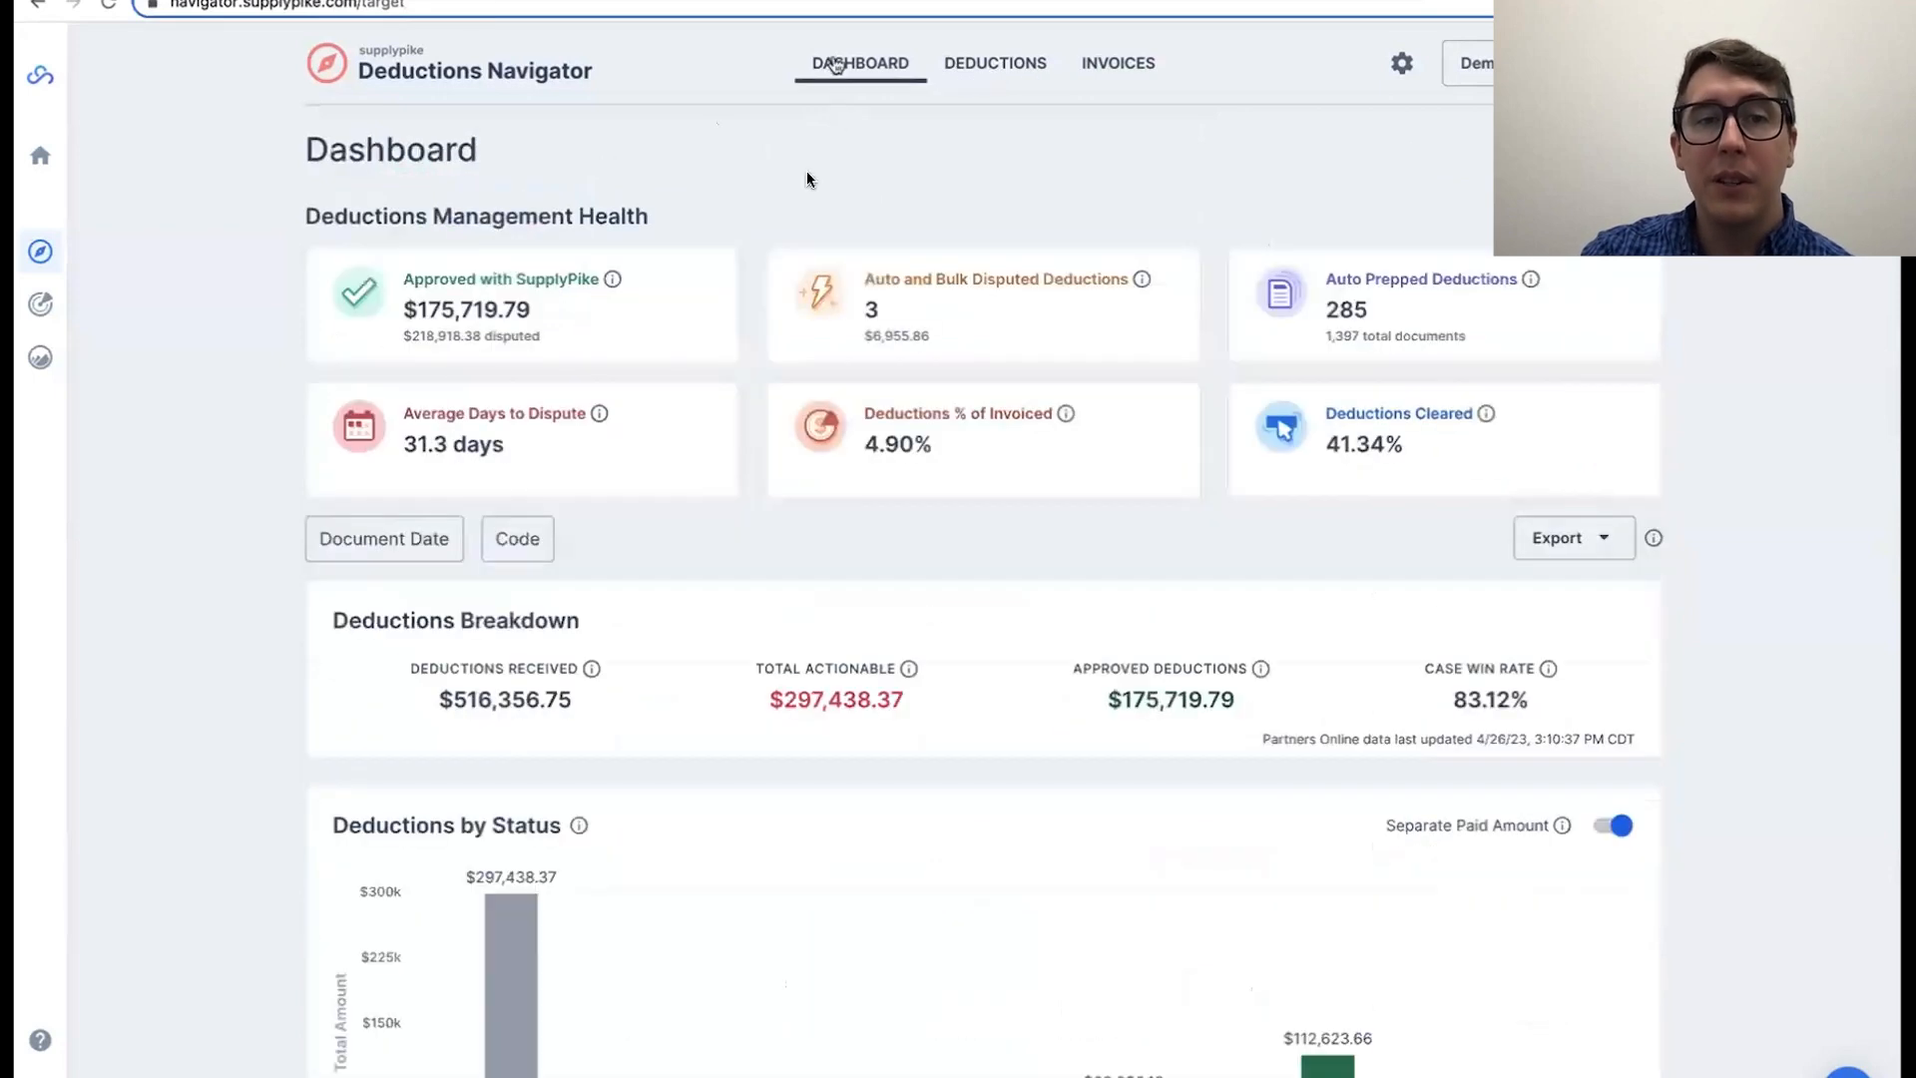
{"action": "scroll", "coordinate": [702, 695], "scroll_direction": "down", "scroll_amount": 3}
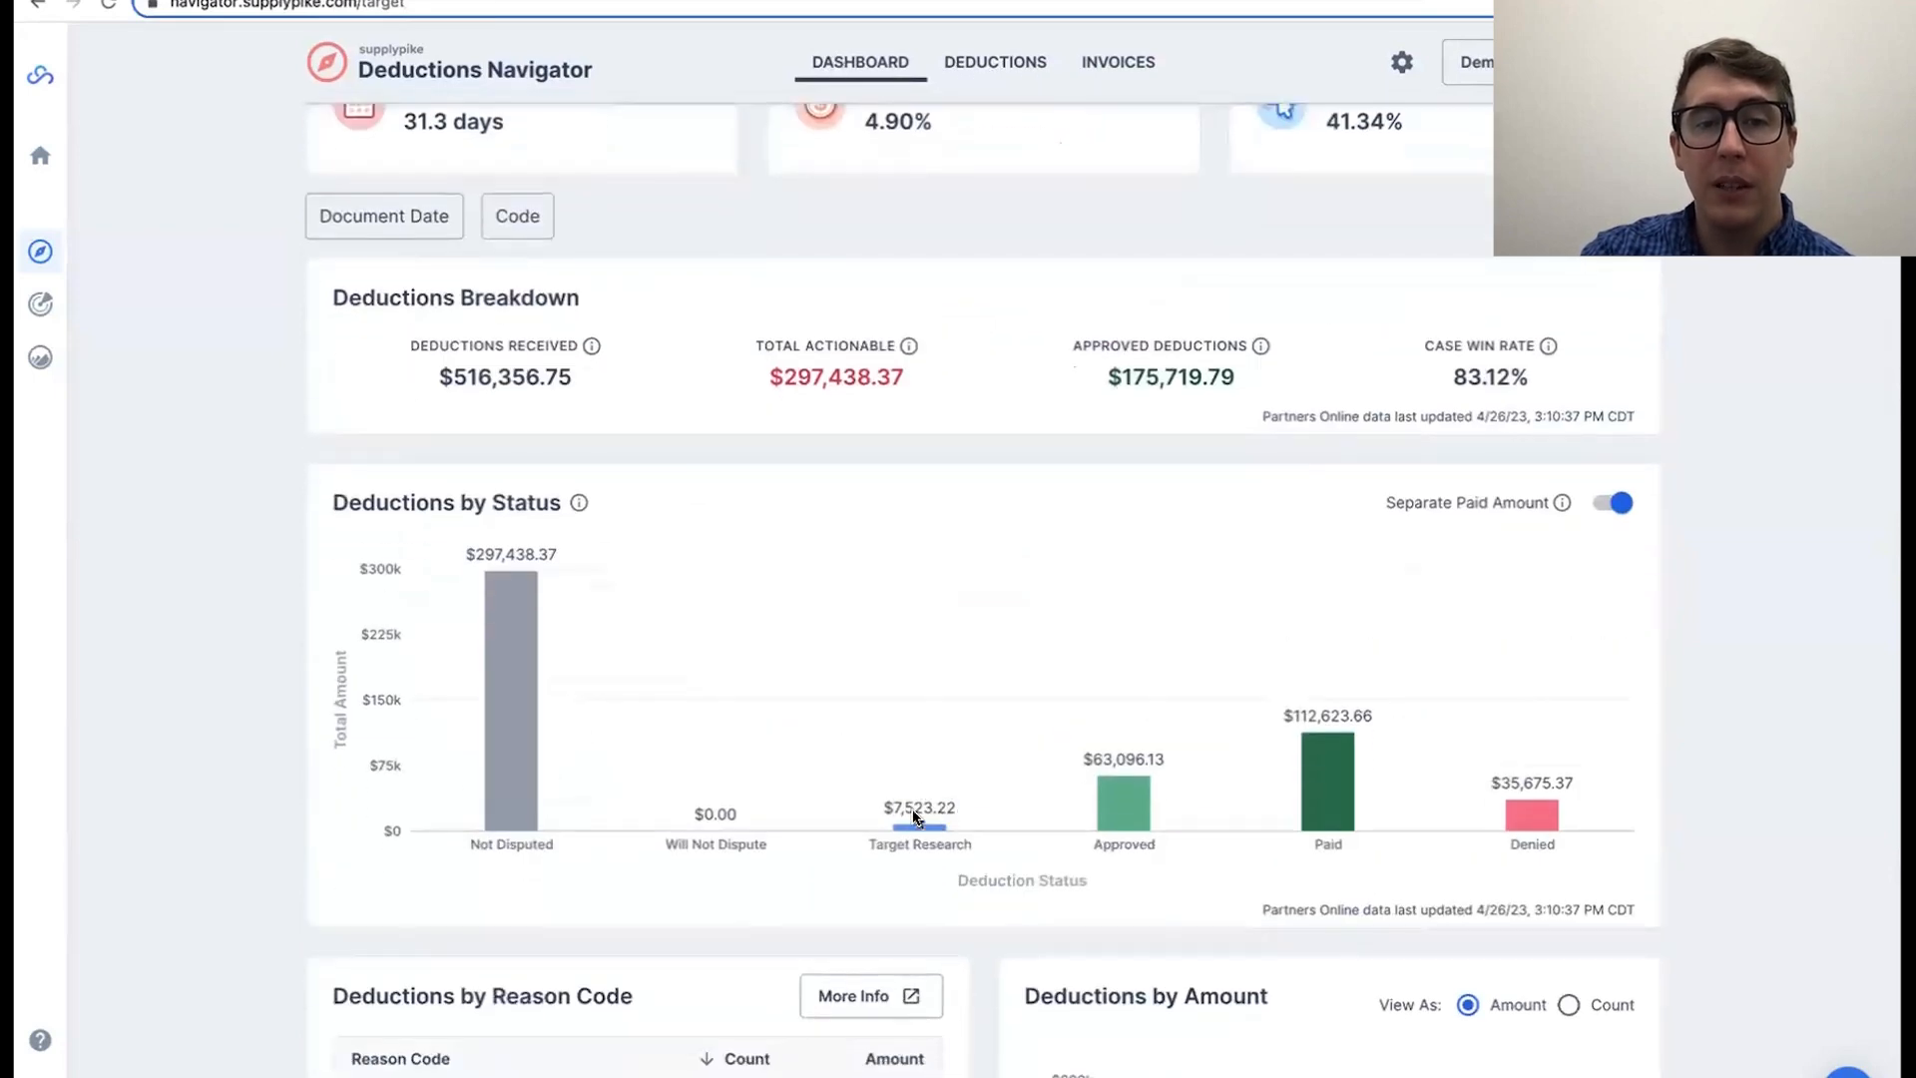
{"action": "left_click", "coordinate": [107, 6]}
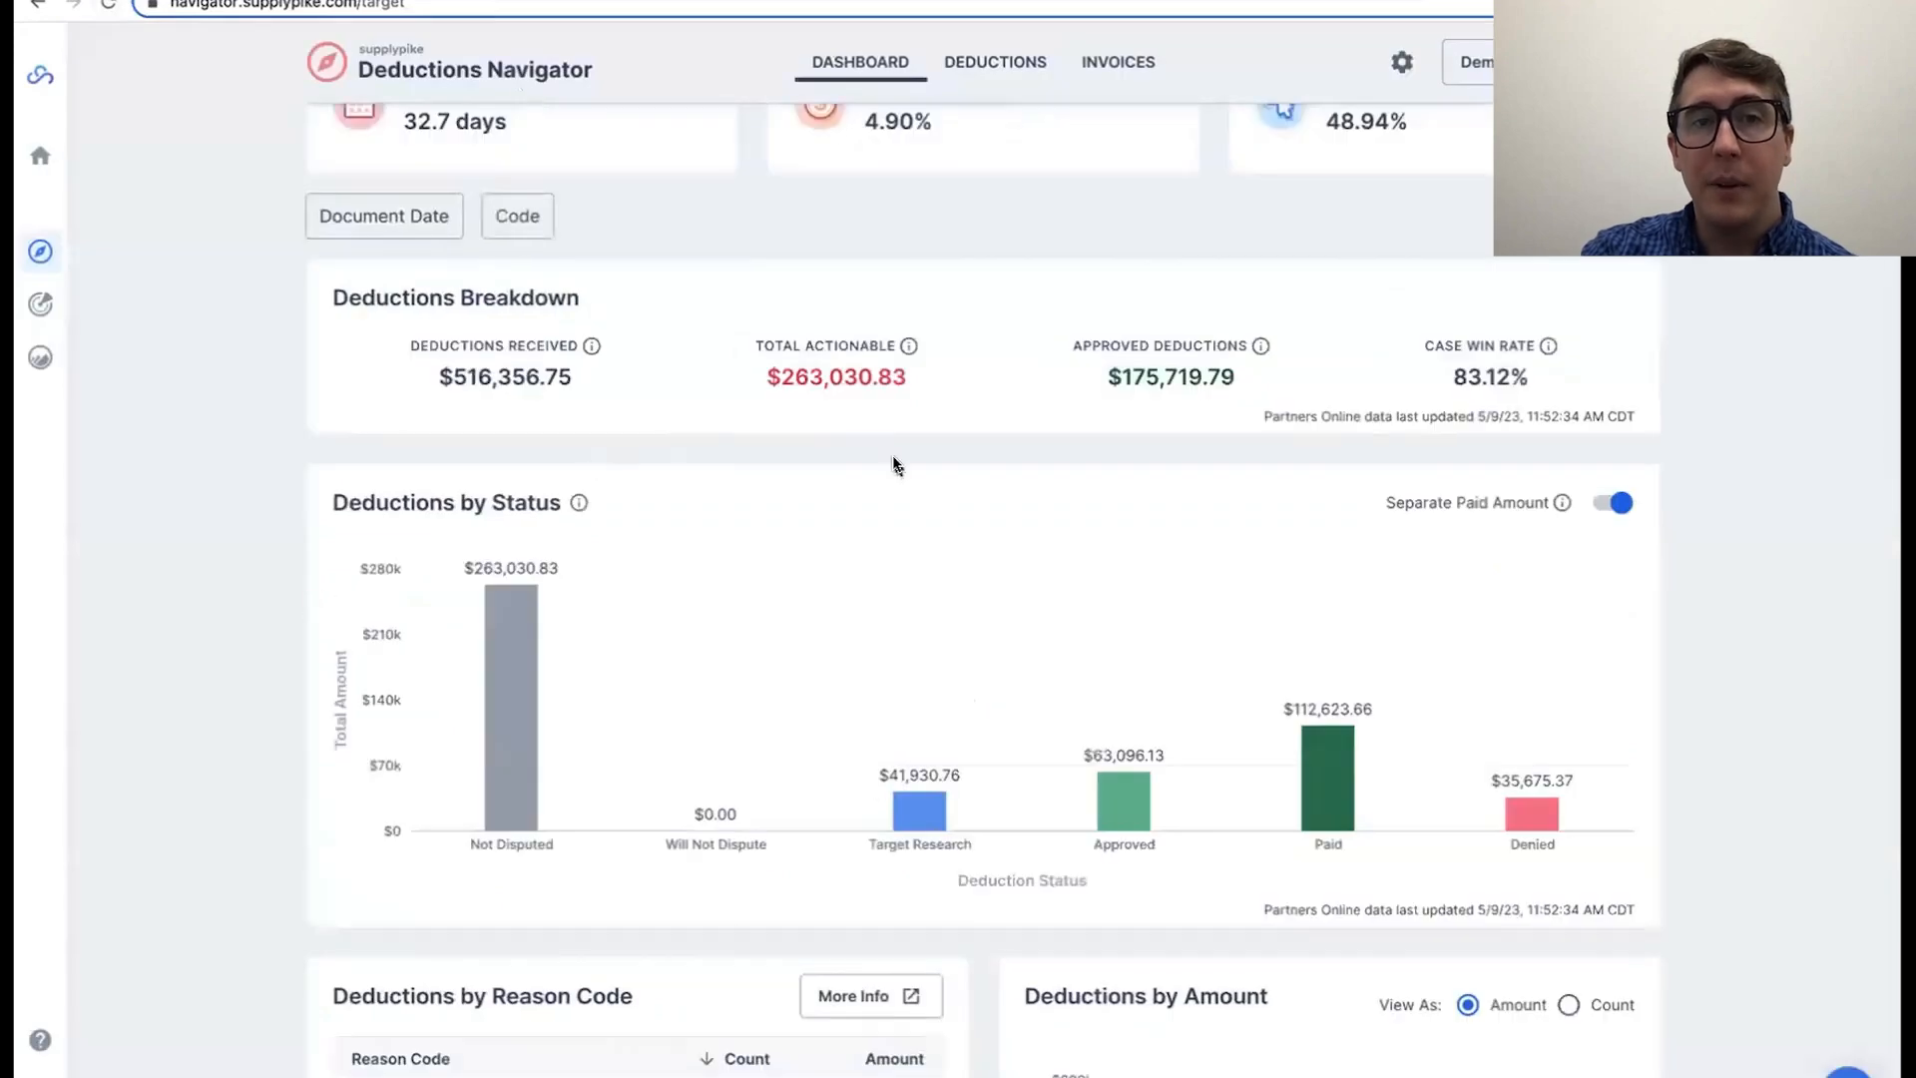
Step: Examine the refreshed Auto and Bulk Disputed Deductions count in the Deductions Management Health section
{"action": "scroll", "coordinate": [891, 462], "scroll_direction": "up", "scroll_amount": 3}
{"action": "double_click", "coordinate": [870, 308]}
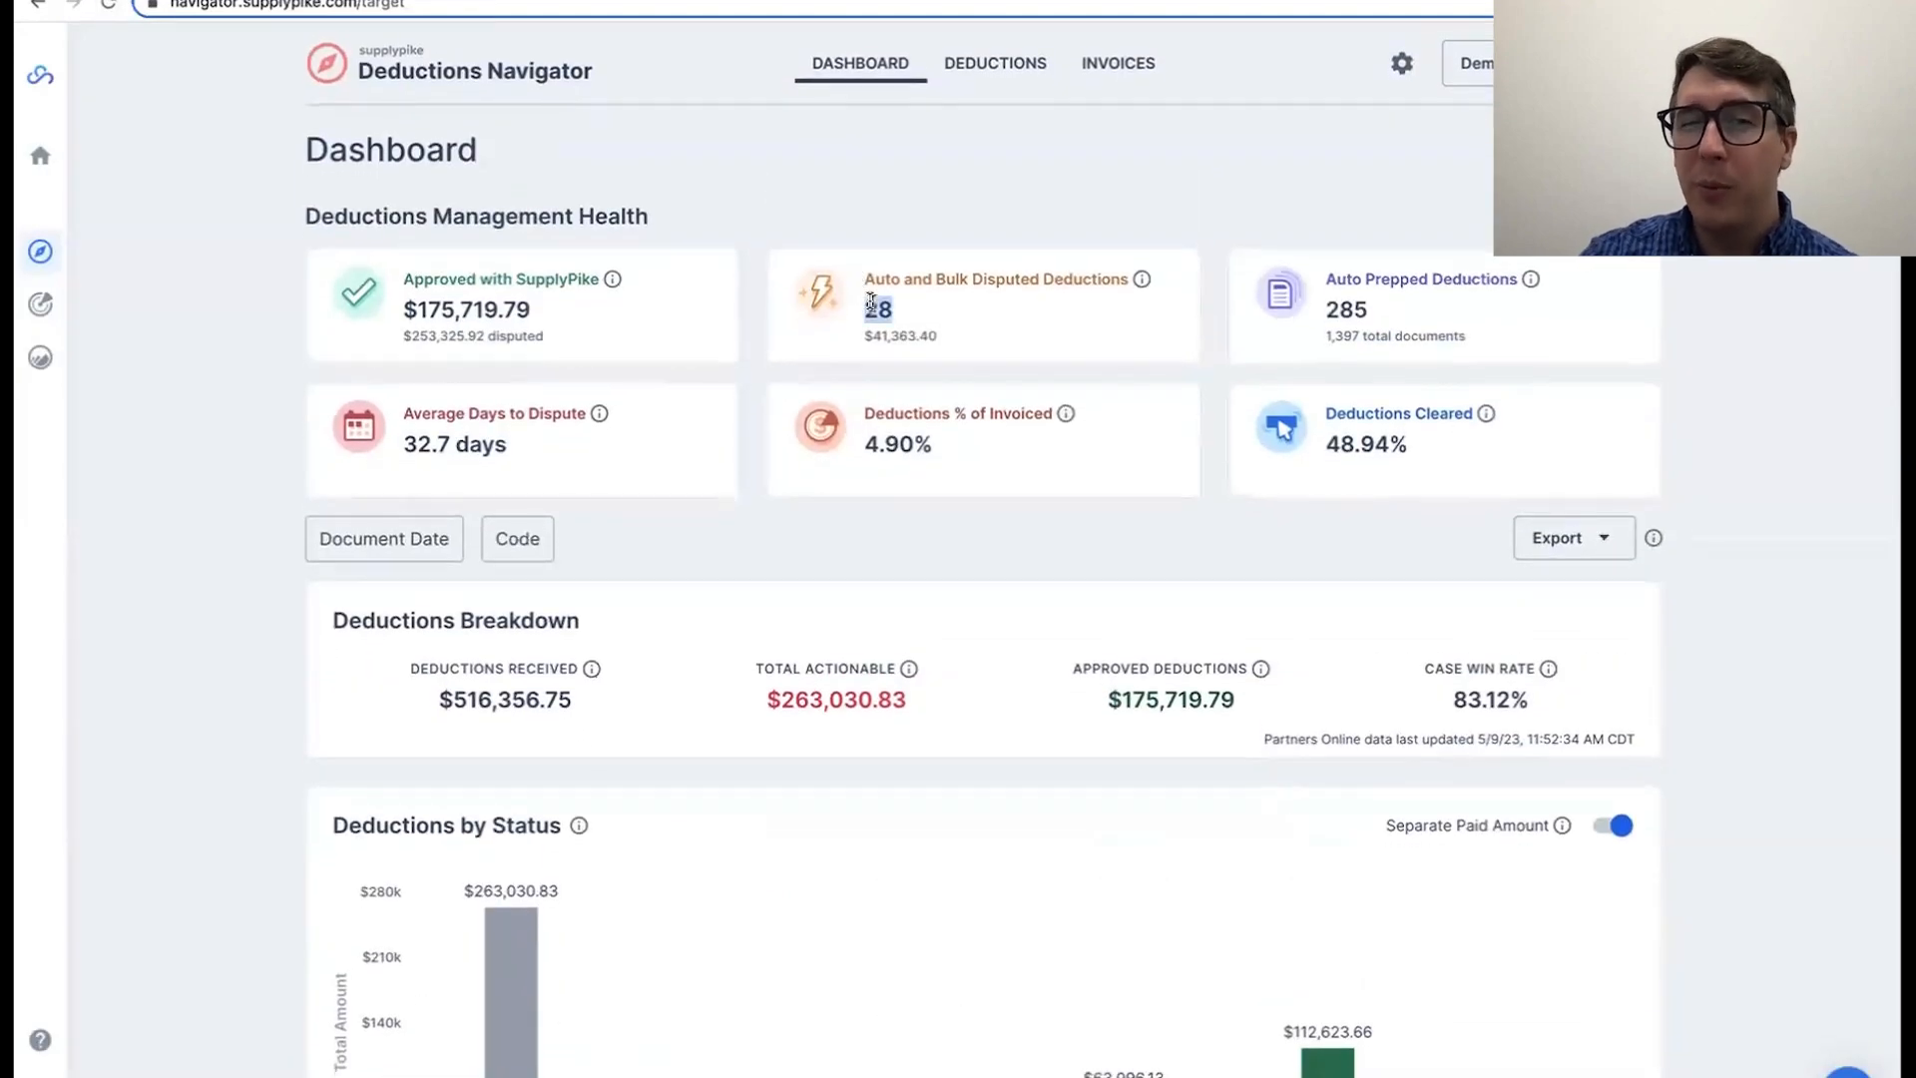
{"action": "left_click", "coordinate": [880, 310]}
{"action": "double_click", "coordinate": [879, 309]}
{"action": "left_click", "coordinate": [874, 309]}
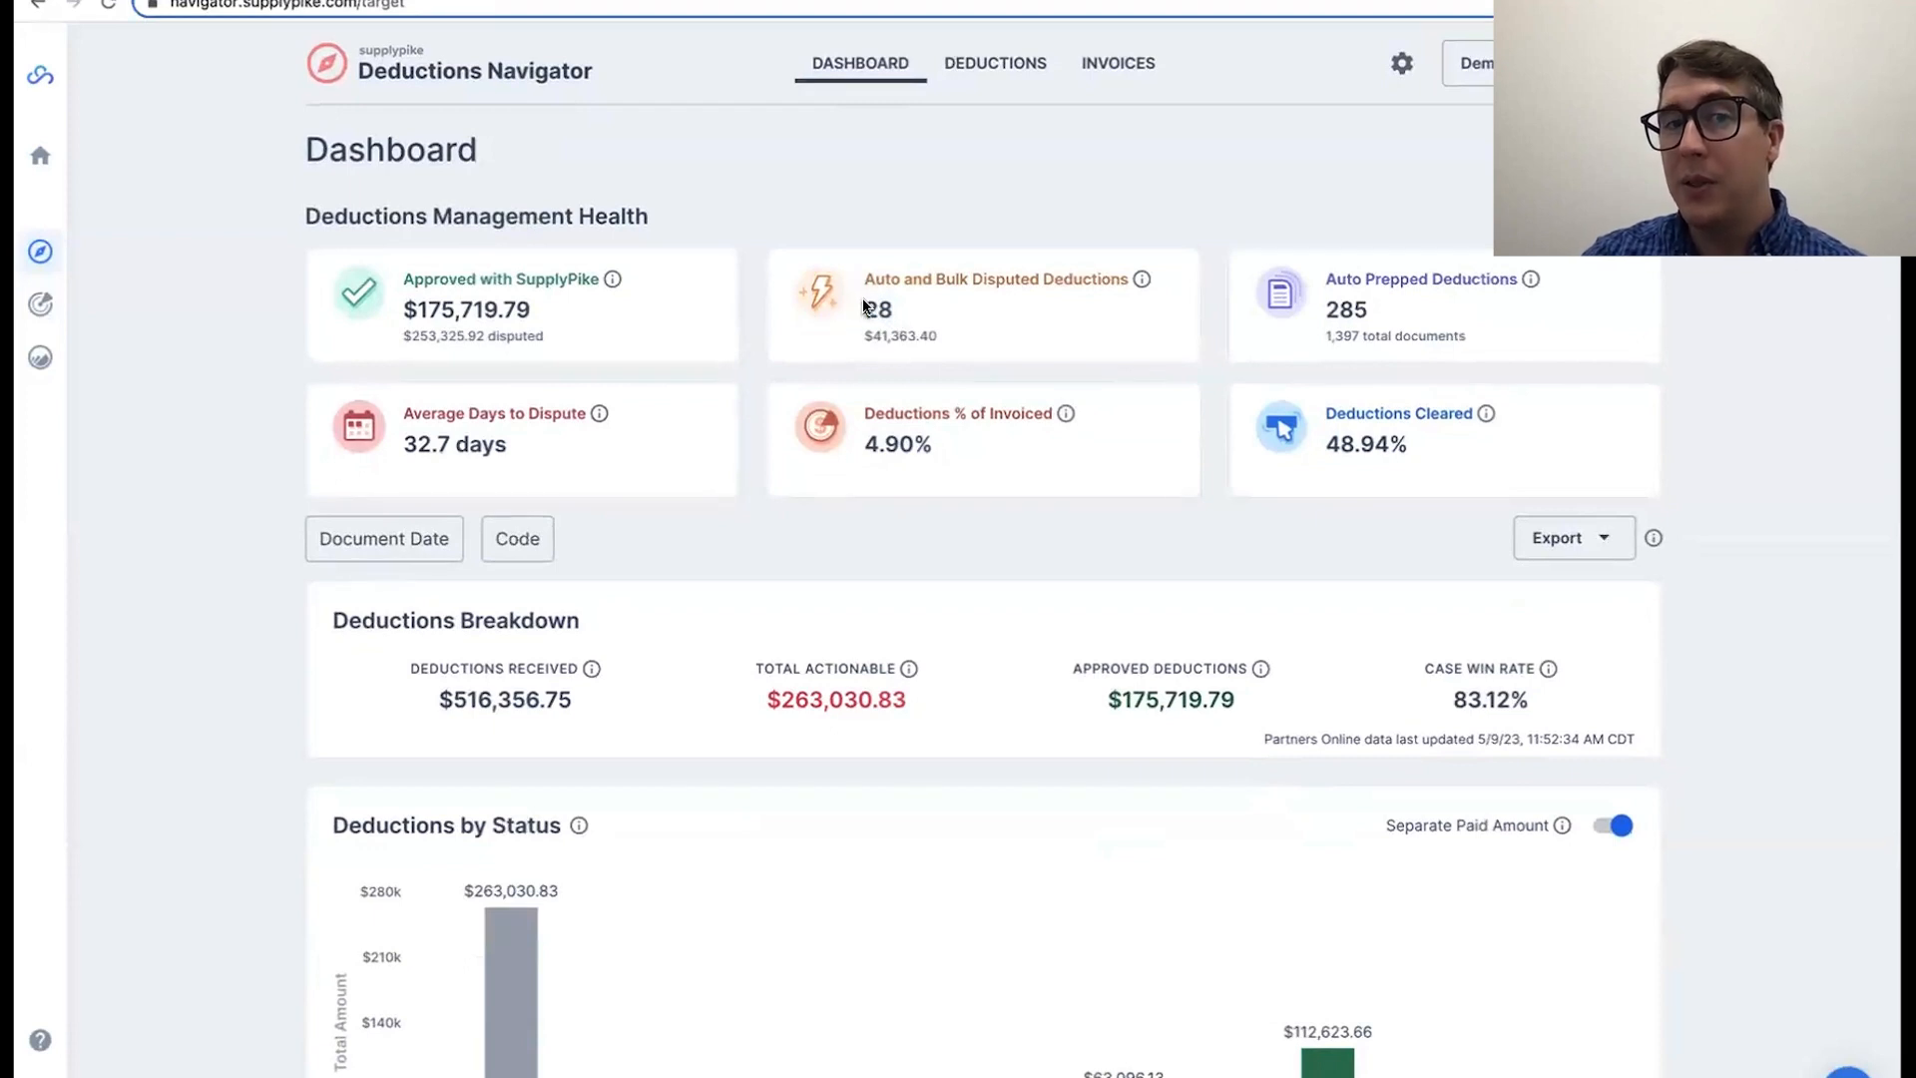
{"action": "double_click", "coordinate": [871, 308]}
{"action": "left_click", "coordinate": [901, 323]}
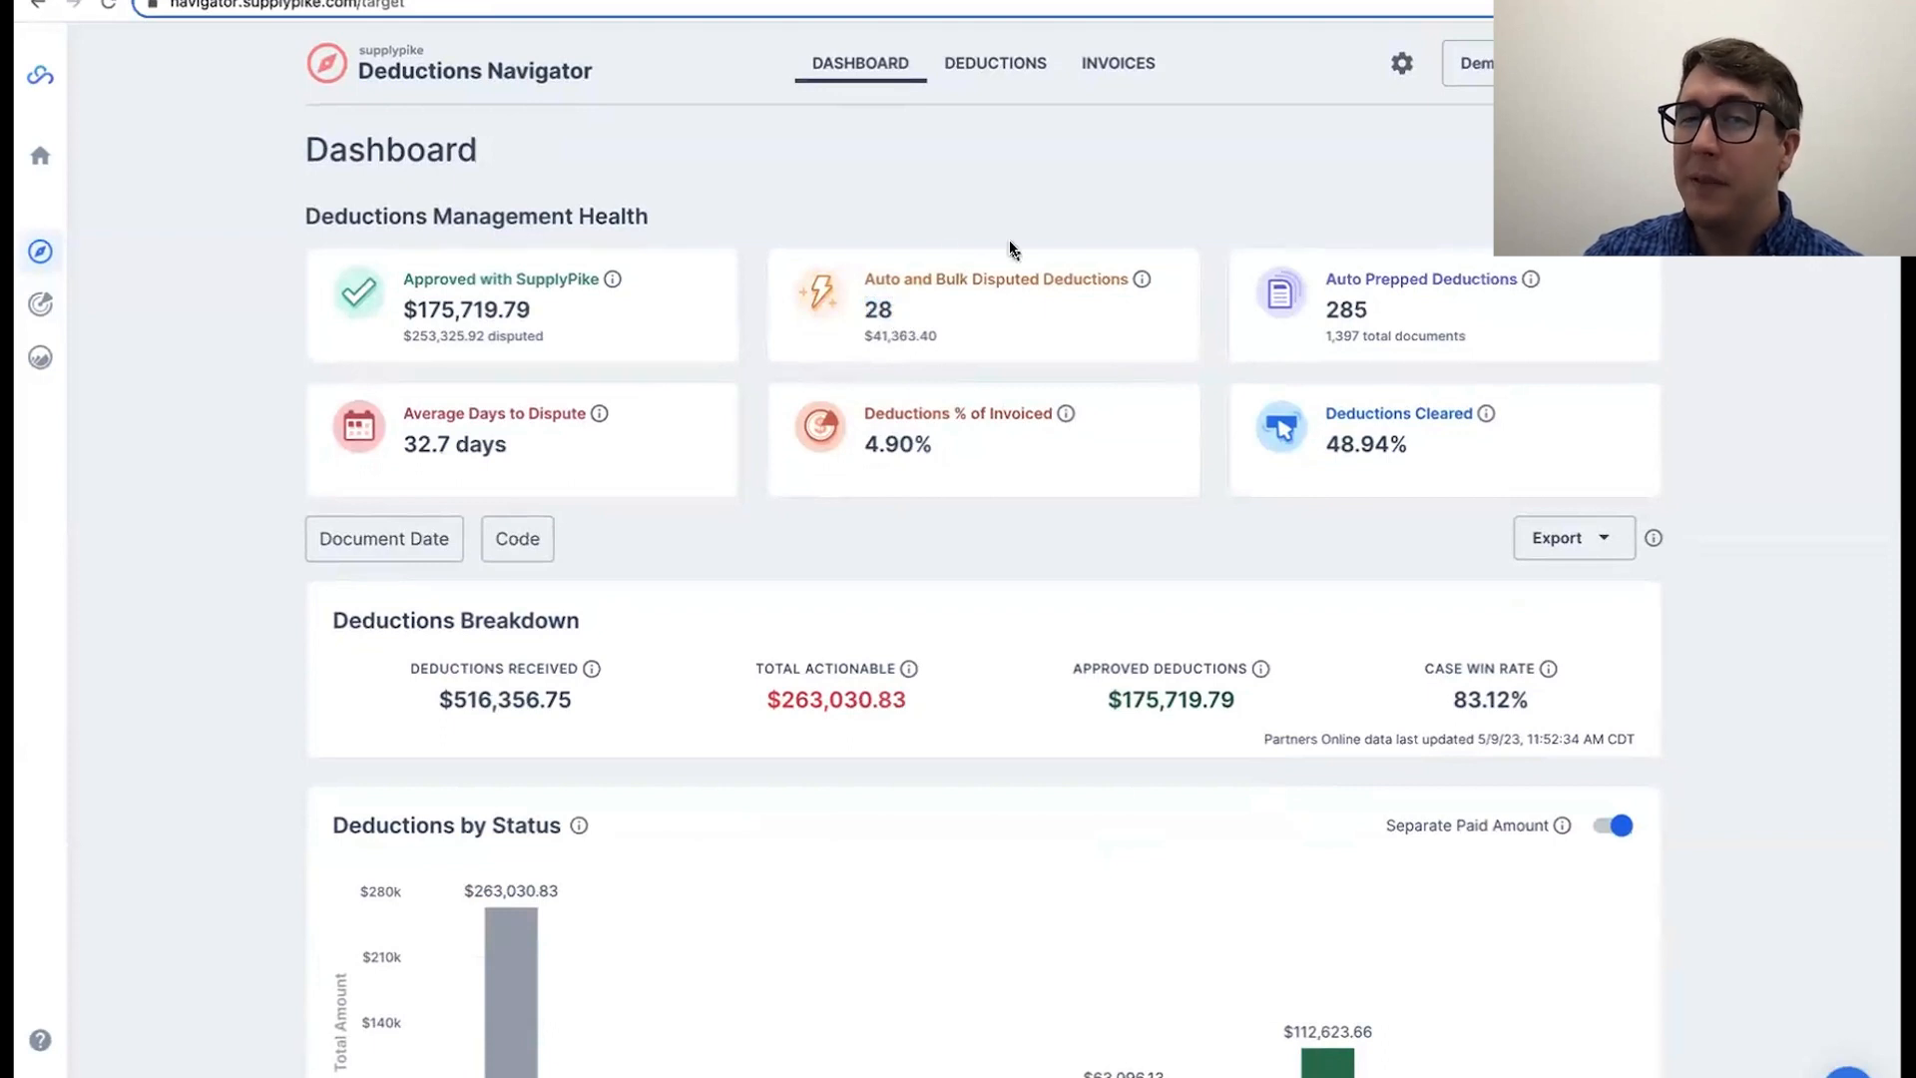
{"action": "double_click", "coordinate": [876, 283]}
{"action": "left_click", "coordinate": [883, 317]}
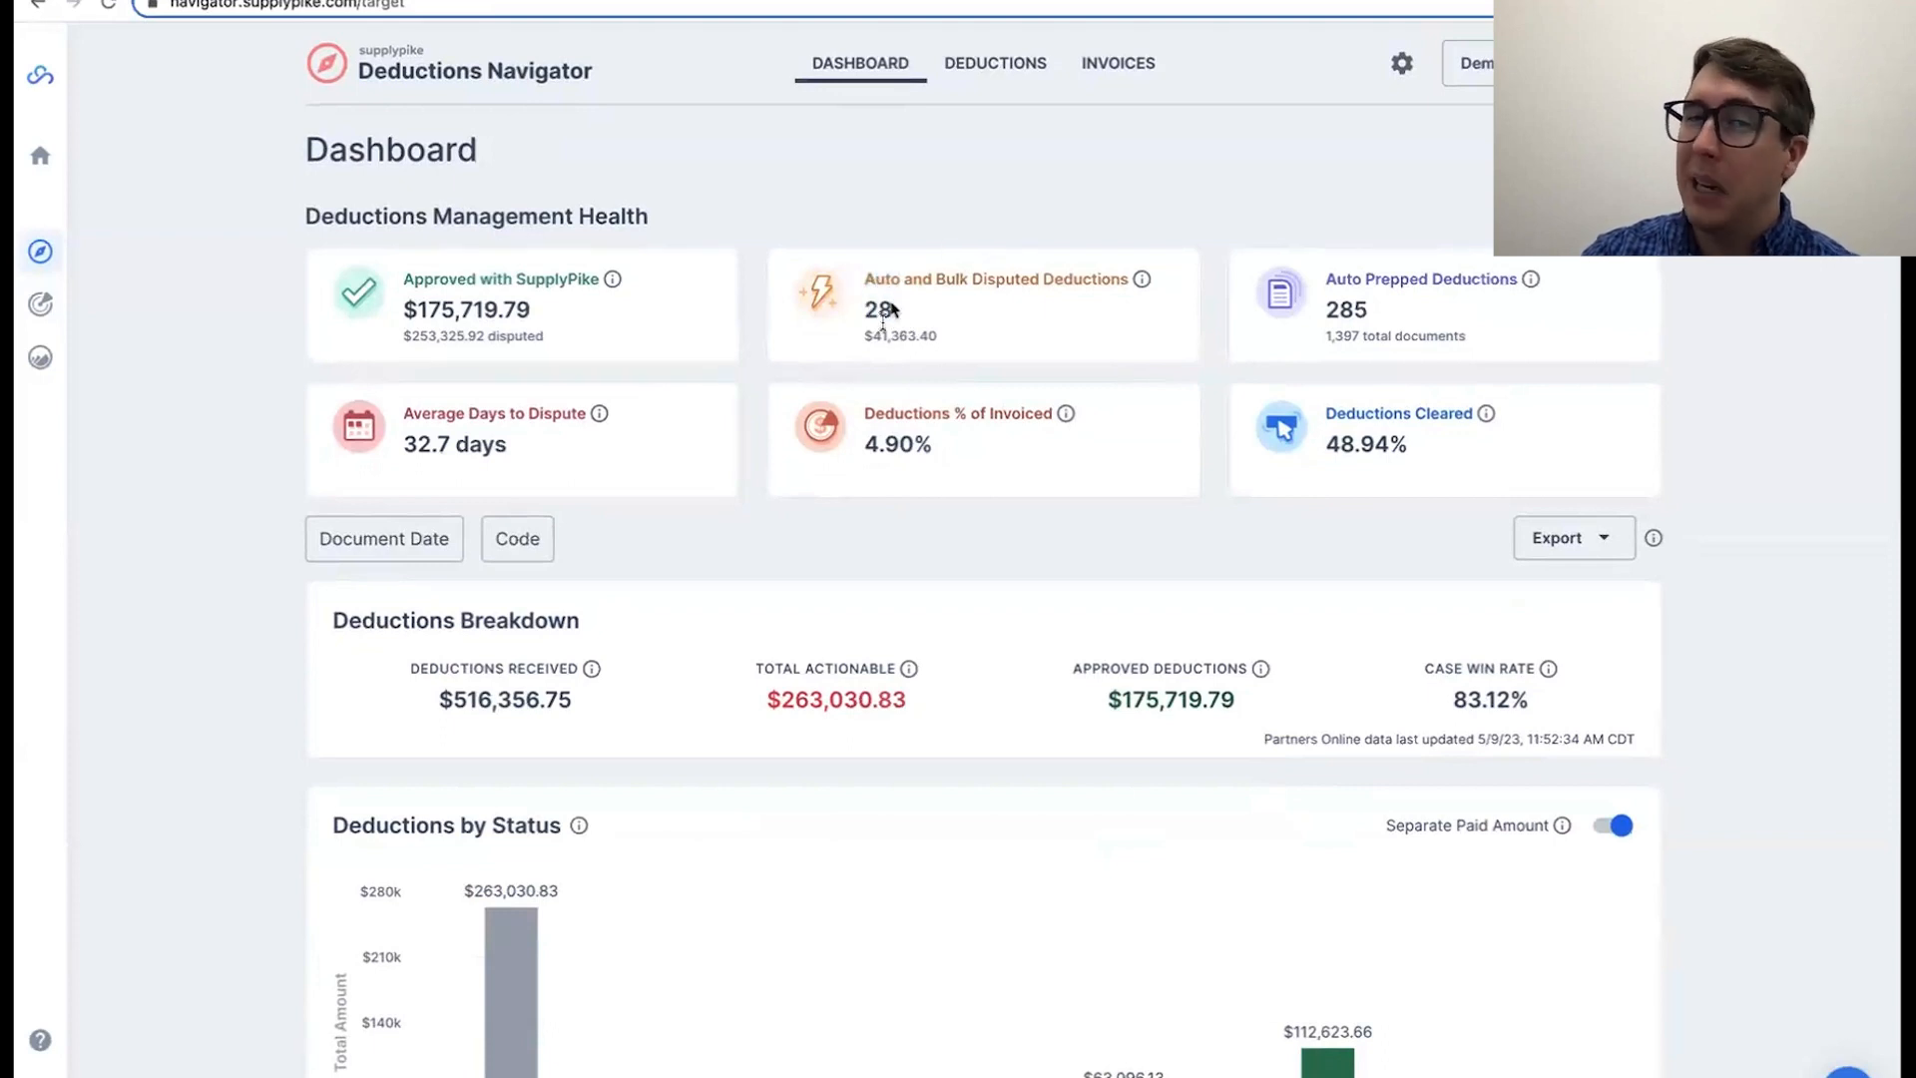
Step: Check the refreshed Target Research amount in the Deductions by Status chart
{"action": "scroll", "coordinate": [876, 340], "scroll_direction": "down", "scroll_amount": 7}
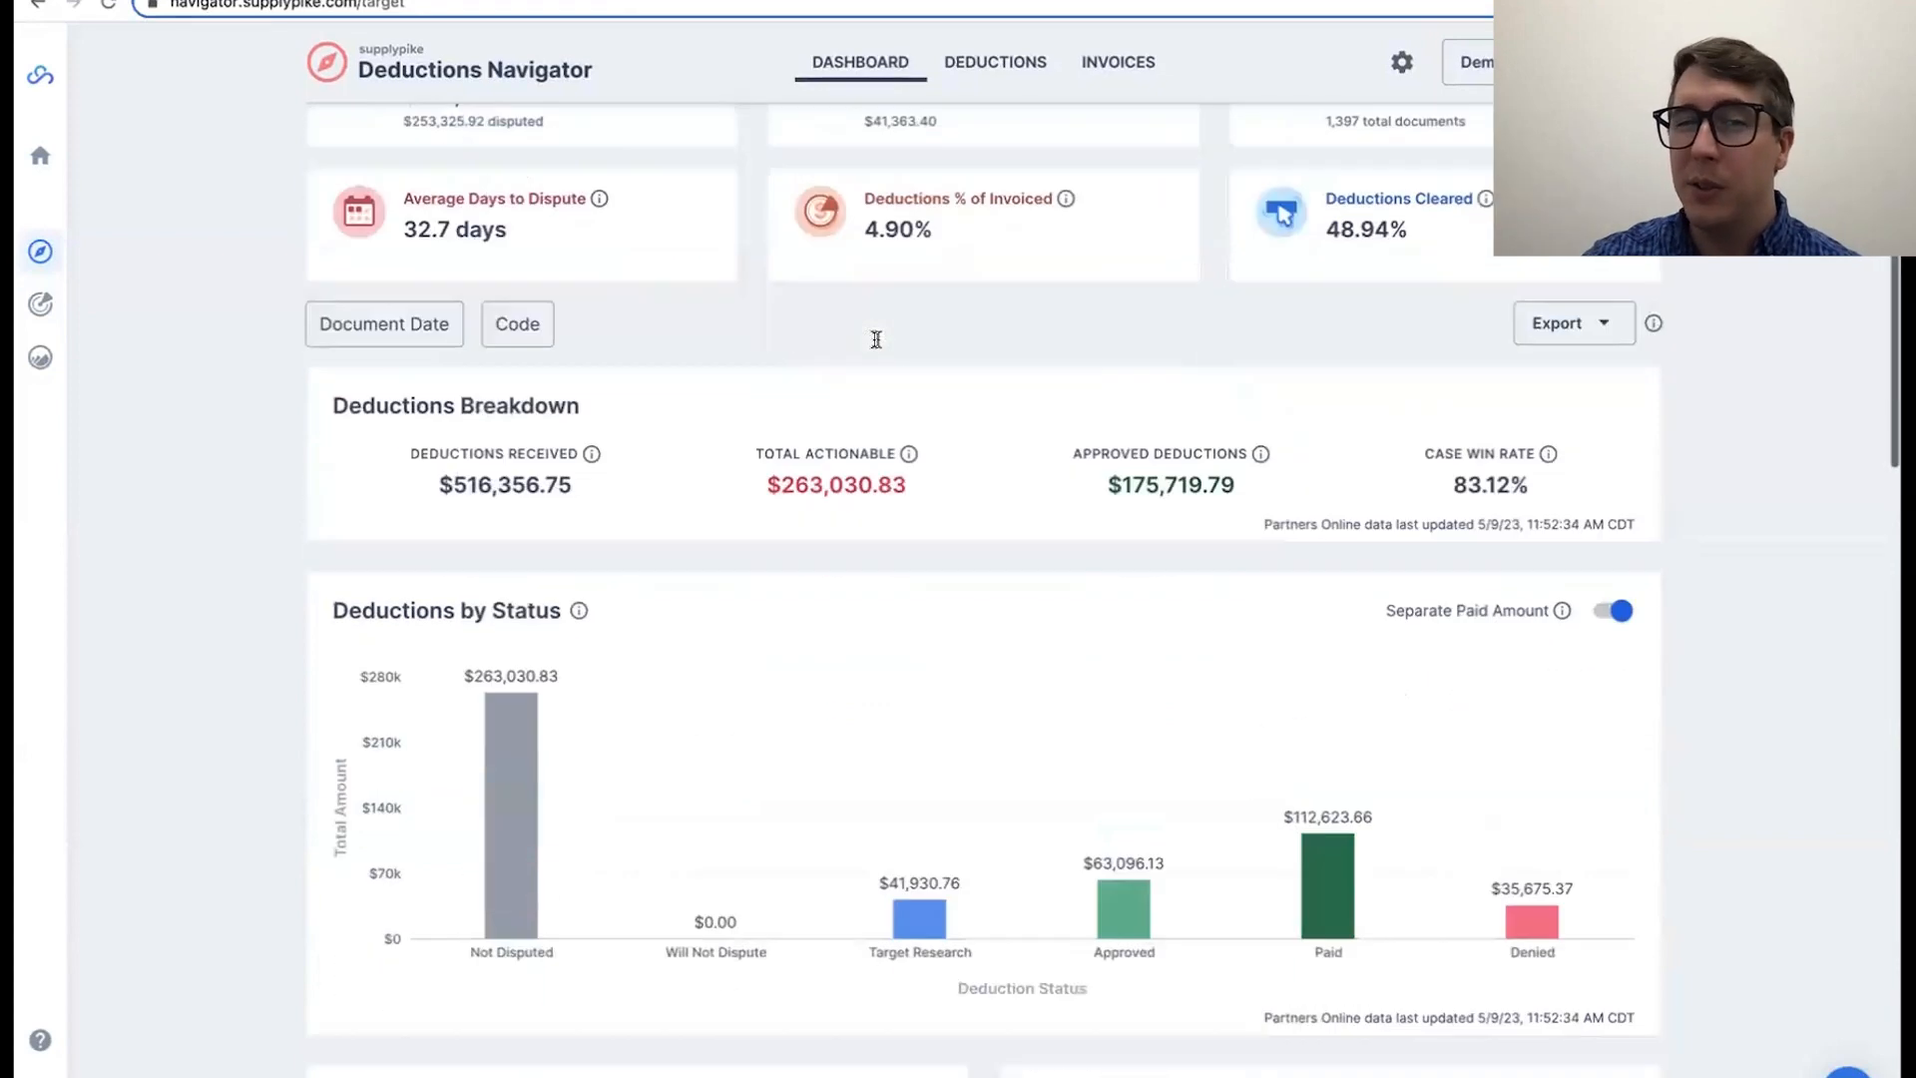
{"action": "scroll", "coordinate": [877, 343], "scroll_direction": "down", "scroll_amount": 2}
{"action": "scroll", "coordinate": [960, 308], "scroll_direction": "up", "scroll_amount": 1}
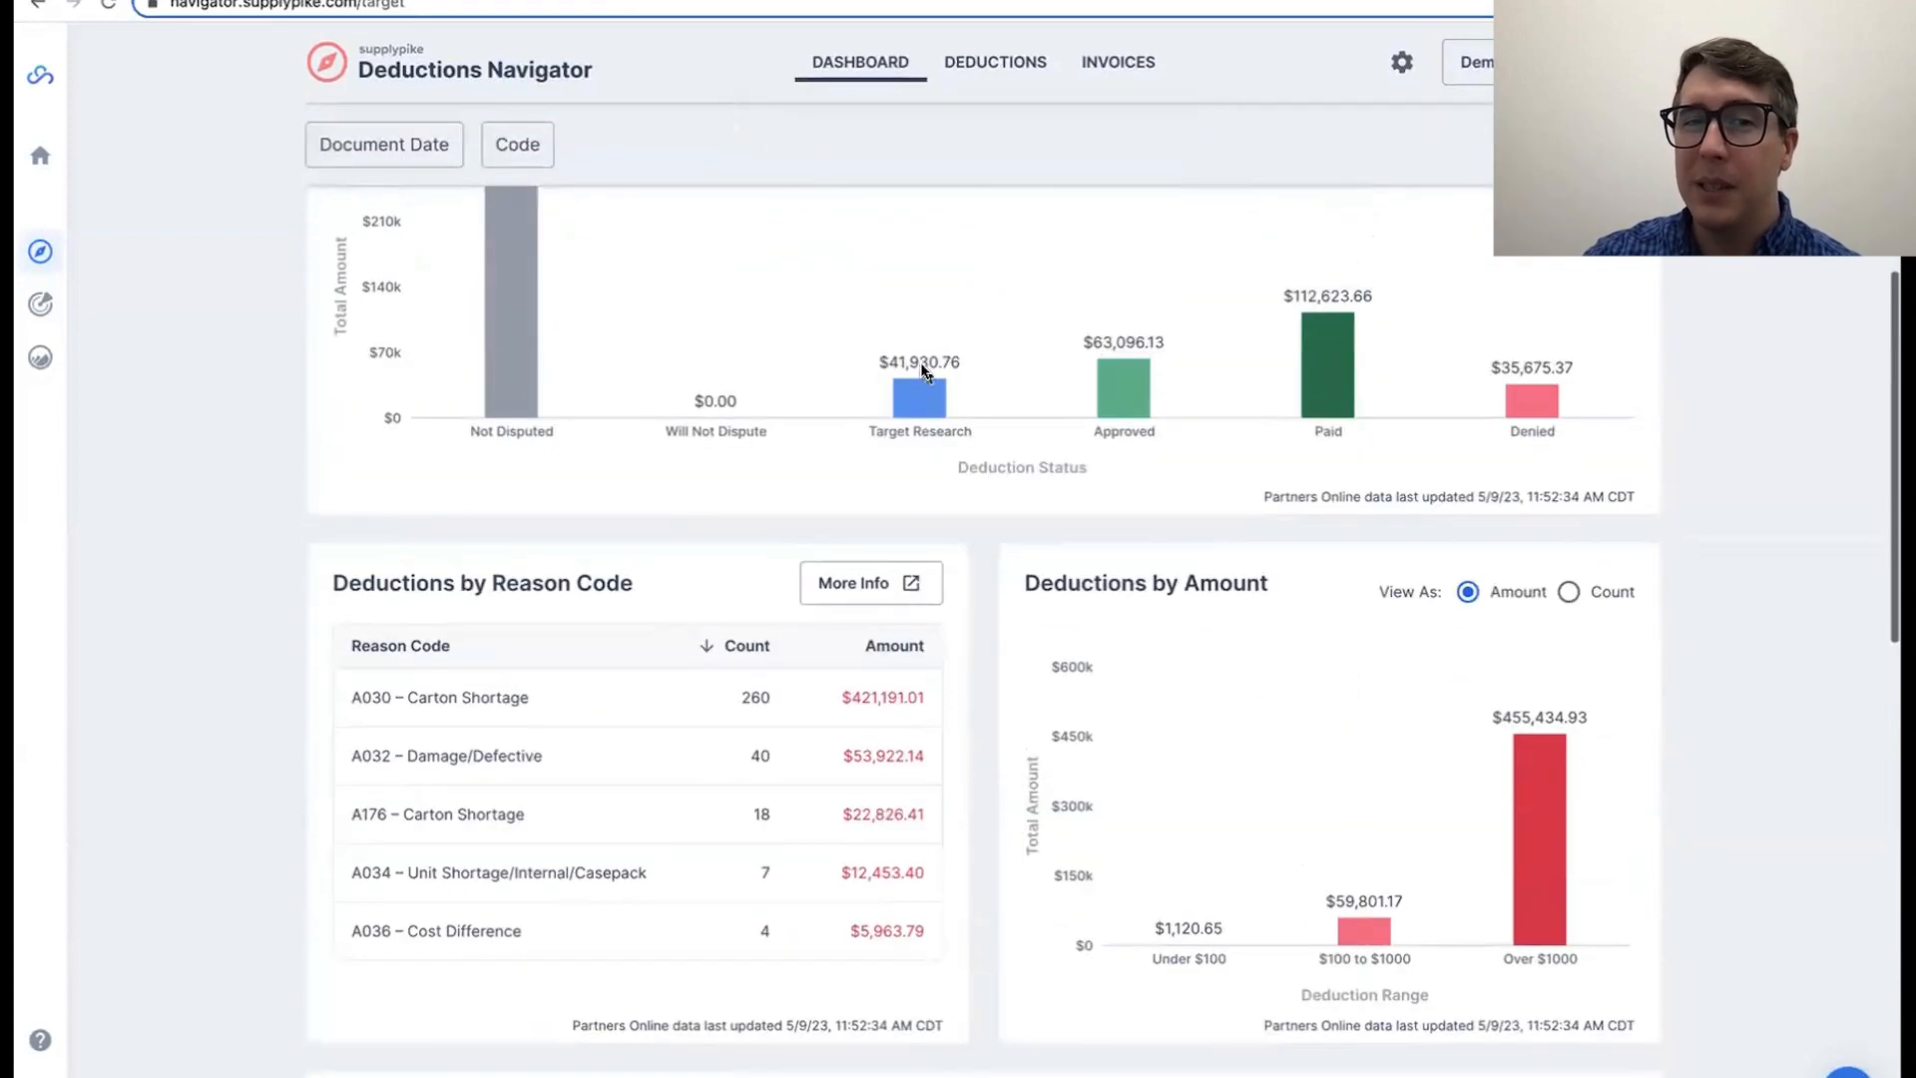
{"action": "double_click", "coordinate": [923, 369]}
{"action": "left_click", "coordinate": [891, 429]}
Step: Review the Deductions by Reason Code table, sorting it by amount in both directions and by count in descending order
{"action": "scroll", "coordinate": [235, 676], "scroll_direction": "down", "scroll_amount": 3}
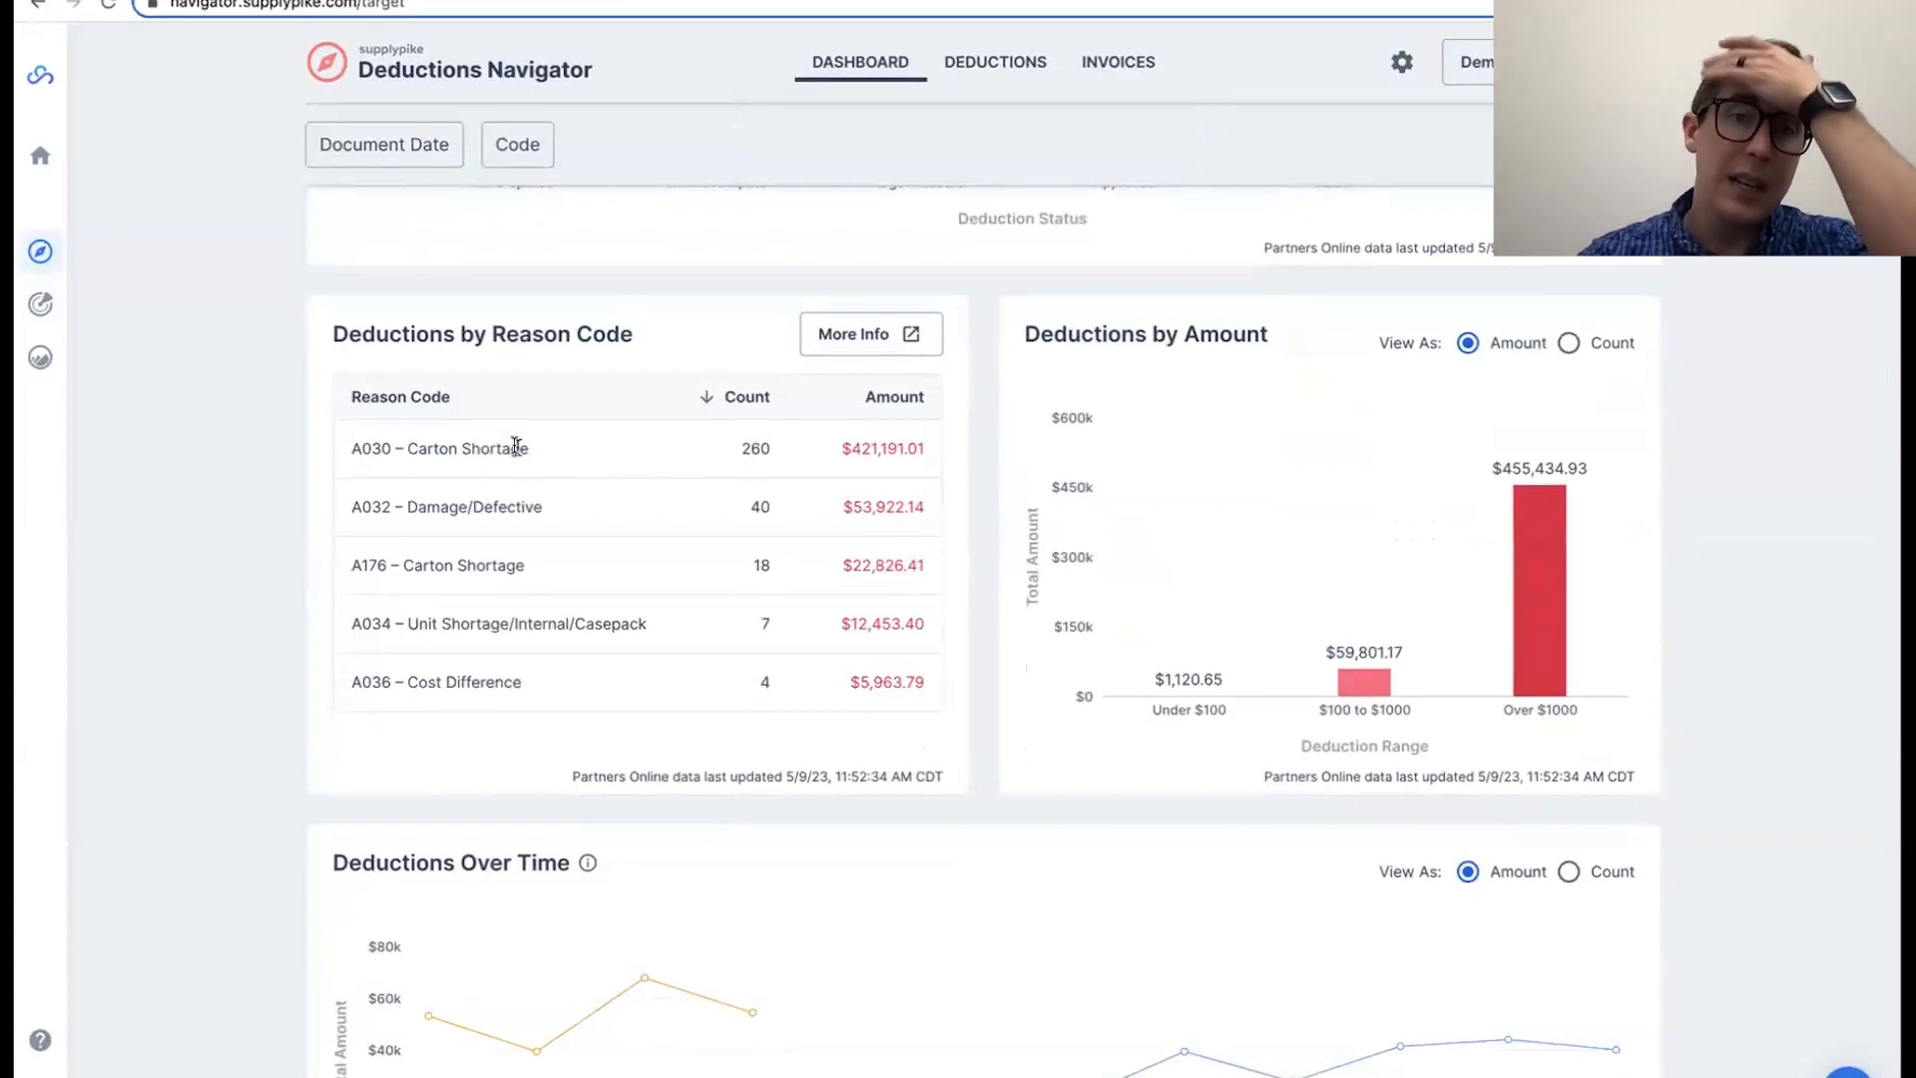
{"action": "double_click", "coordinate": [755, 448]}
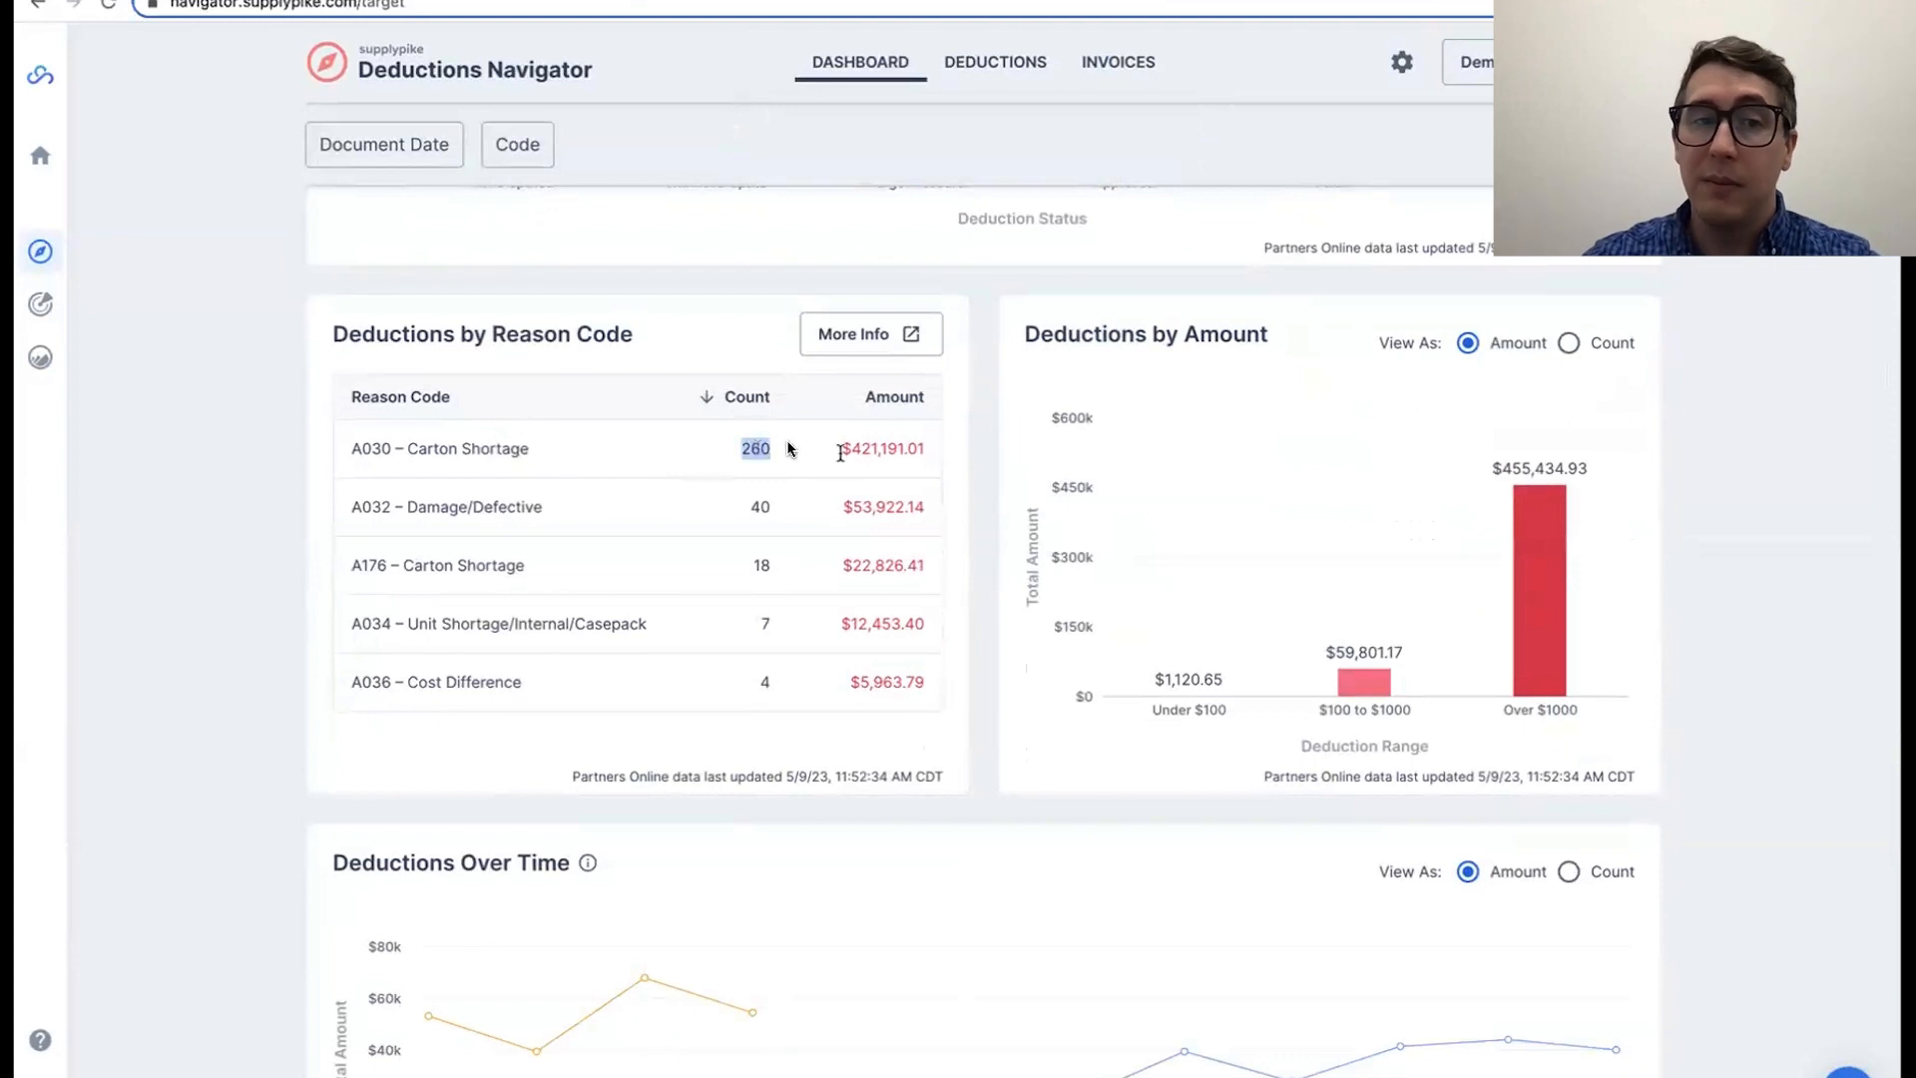
{"action": "left_click", "coordinate": [862, 399]}
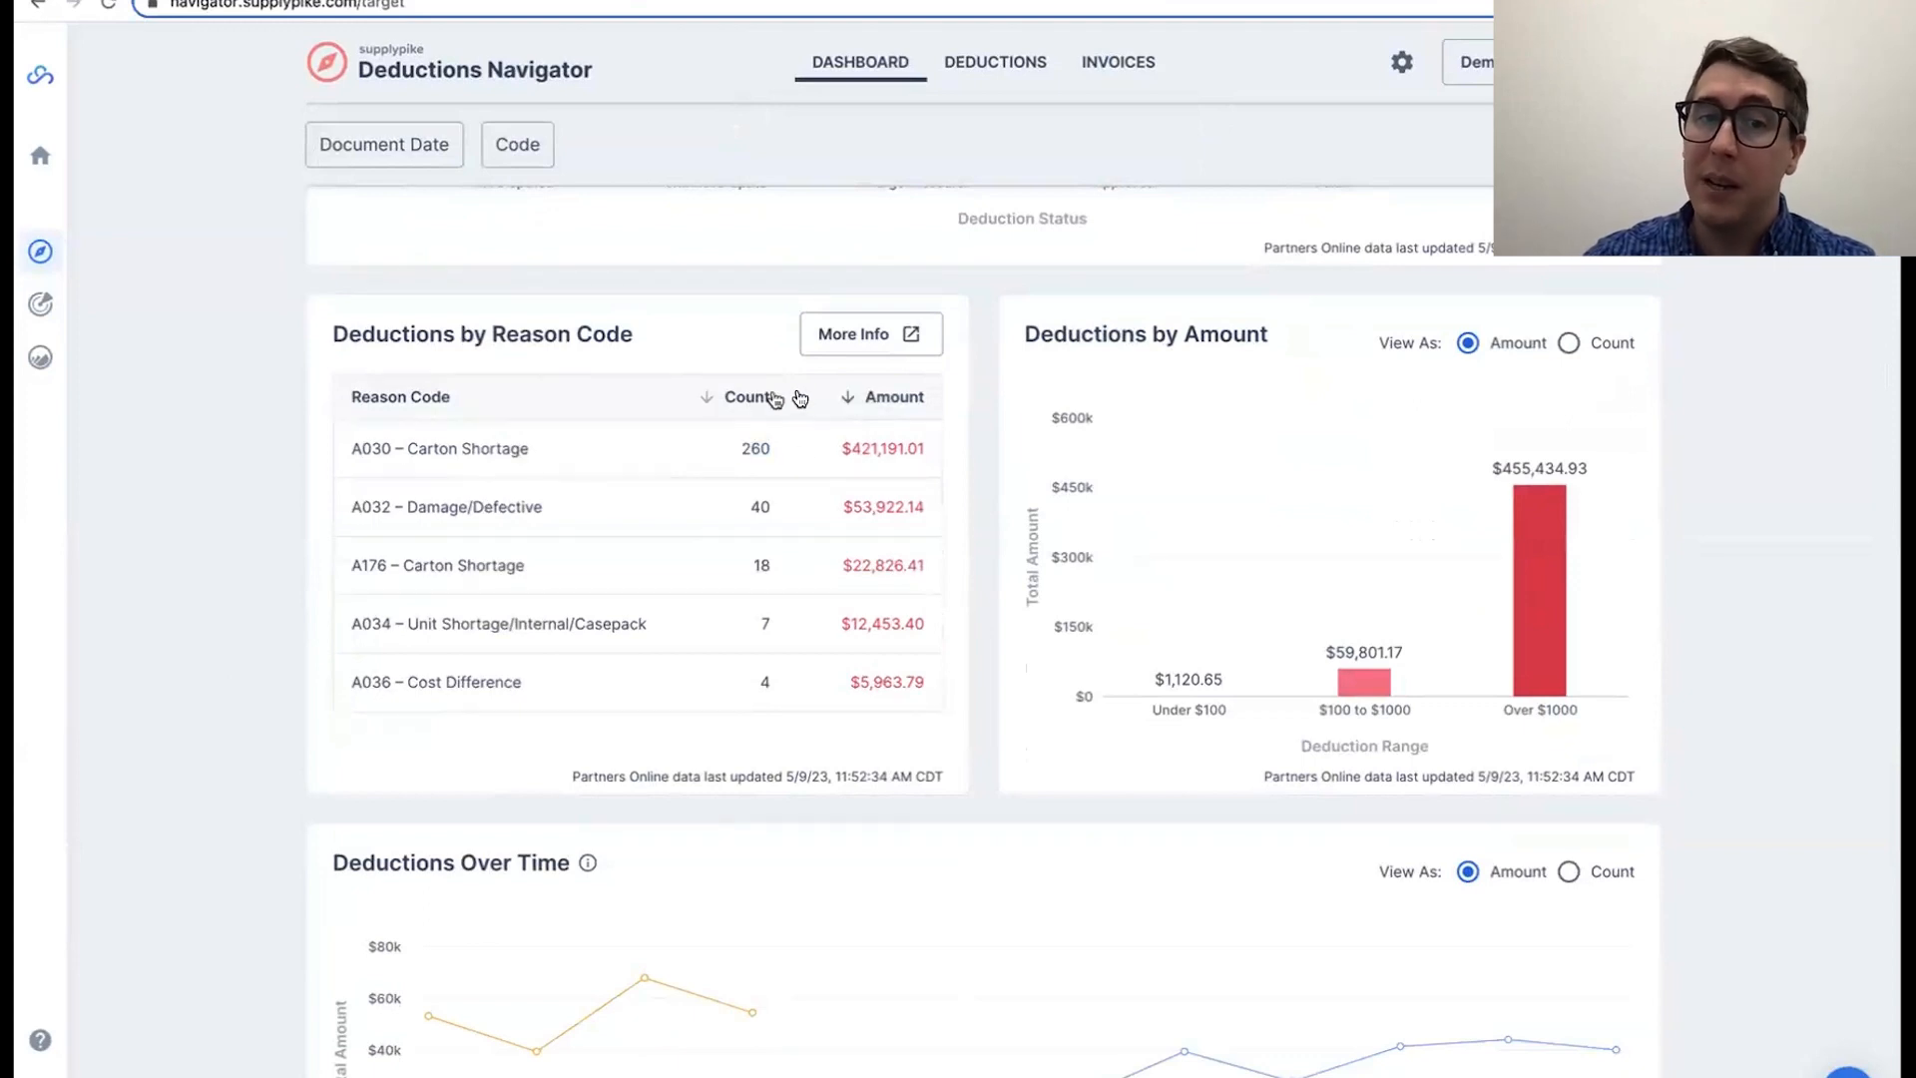
{"action": "left_click", "coordinate": [847, 400]}
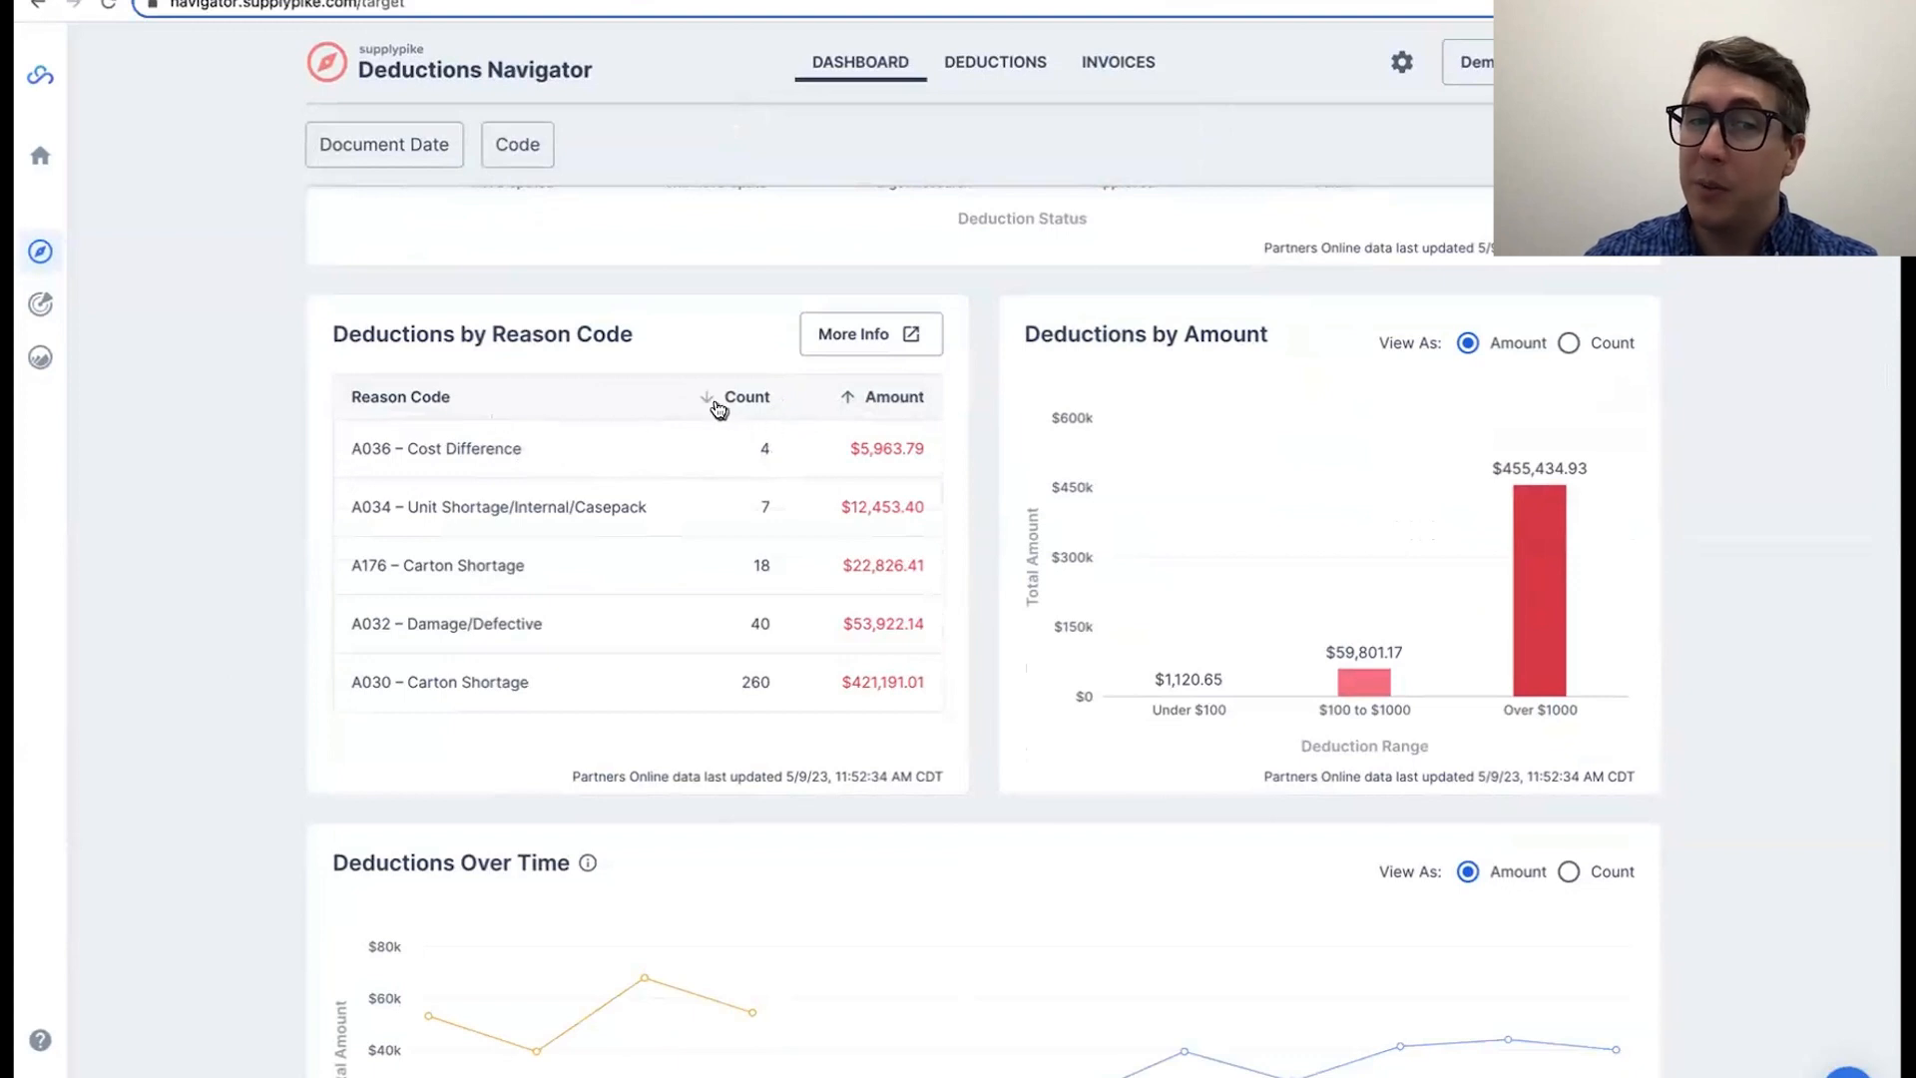
{"action": "left_click", "coordinate": [719, 402]}
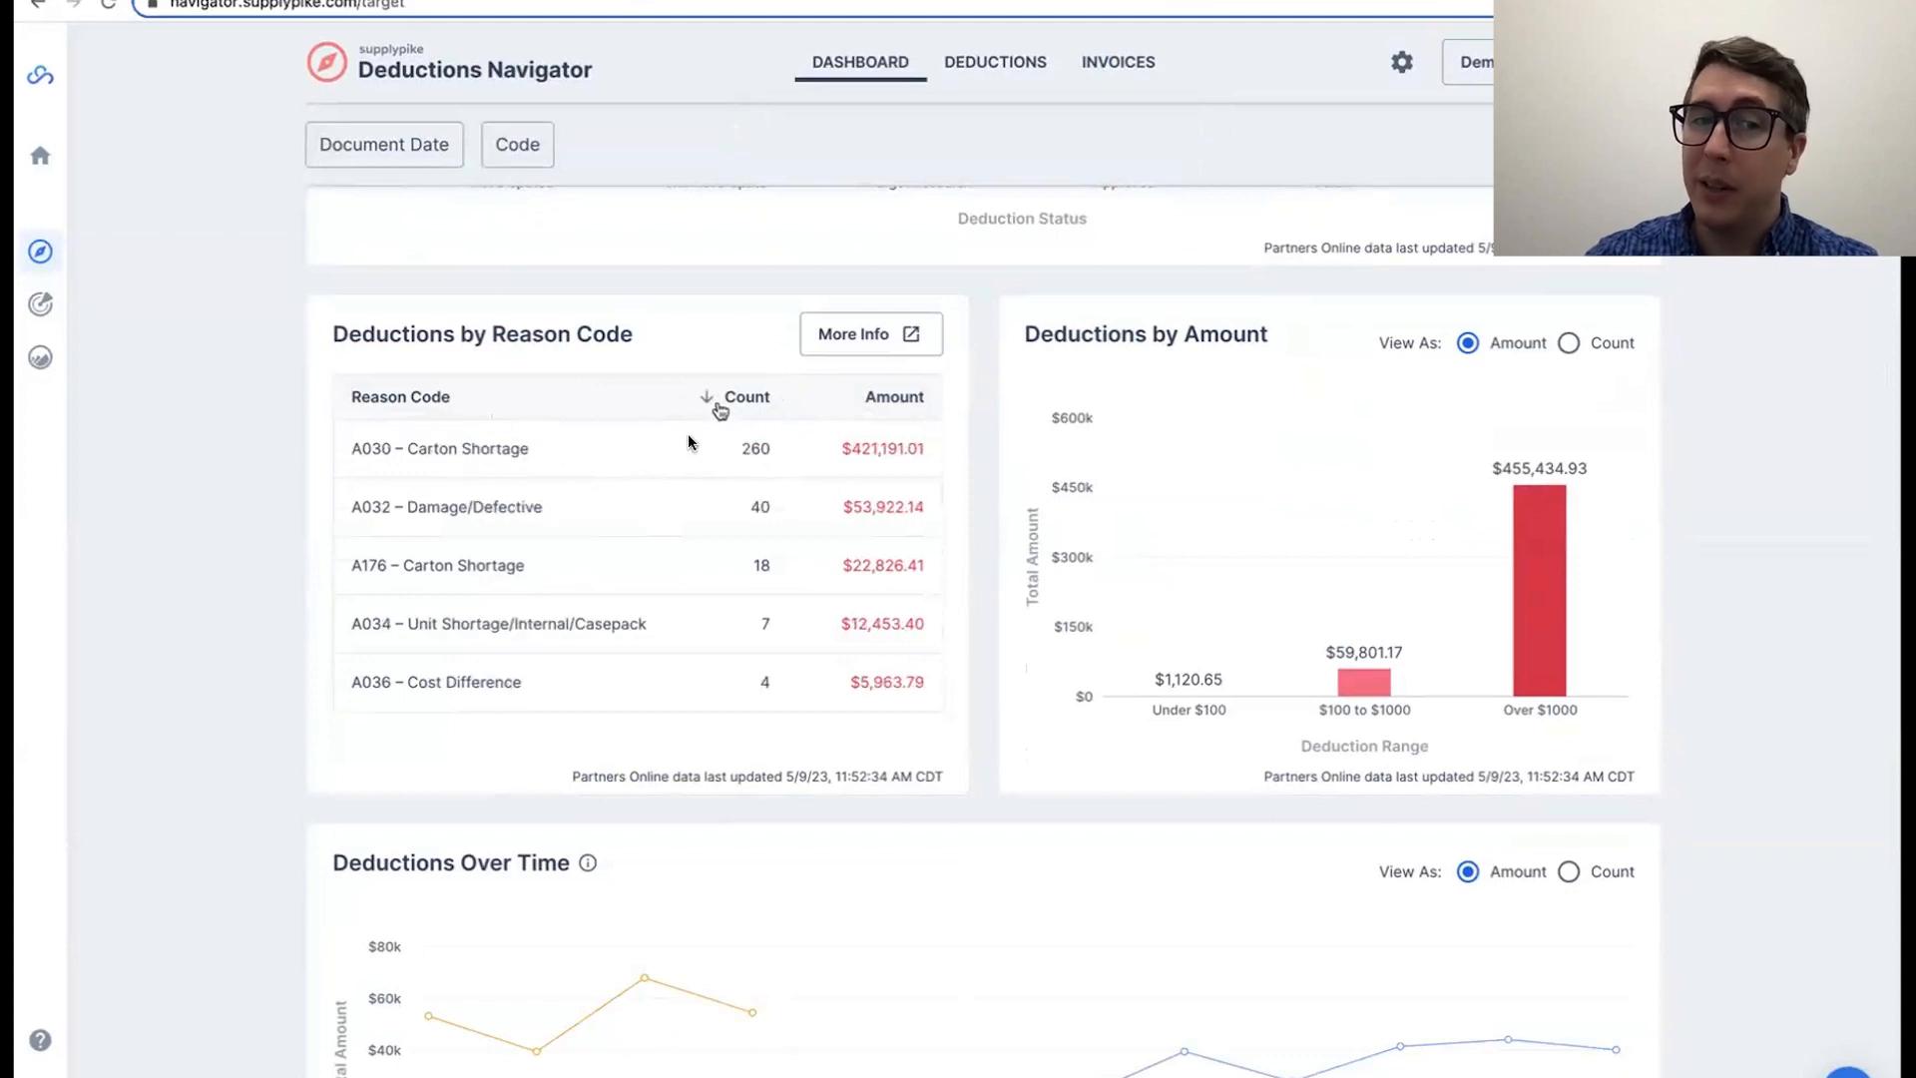
Step: Compare the Deductions by Amount chart by amount and by count, leaving it on the Count view
{"action": "double_click", "coordinate": [472, 683]}
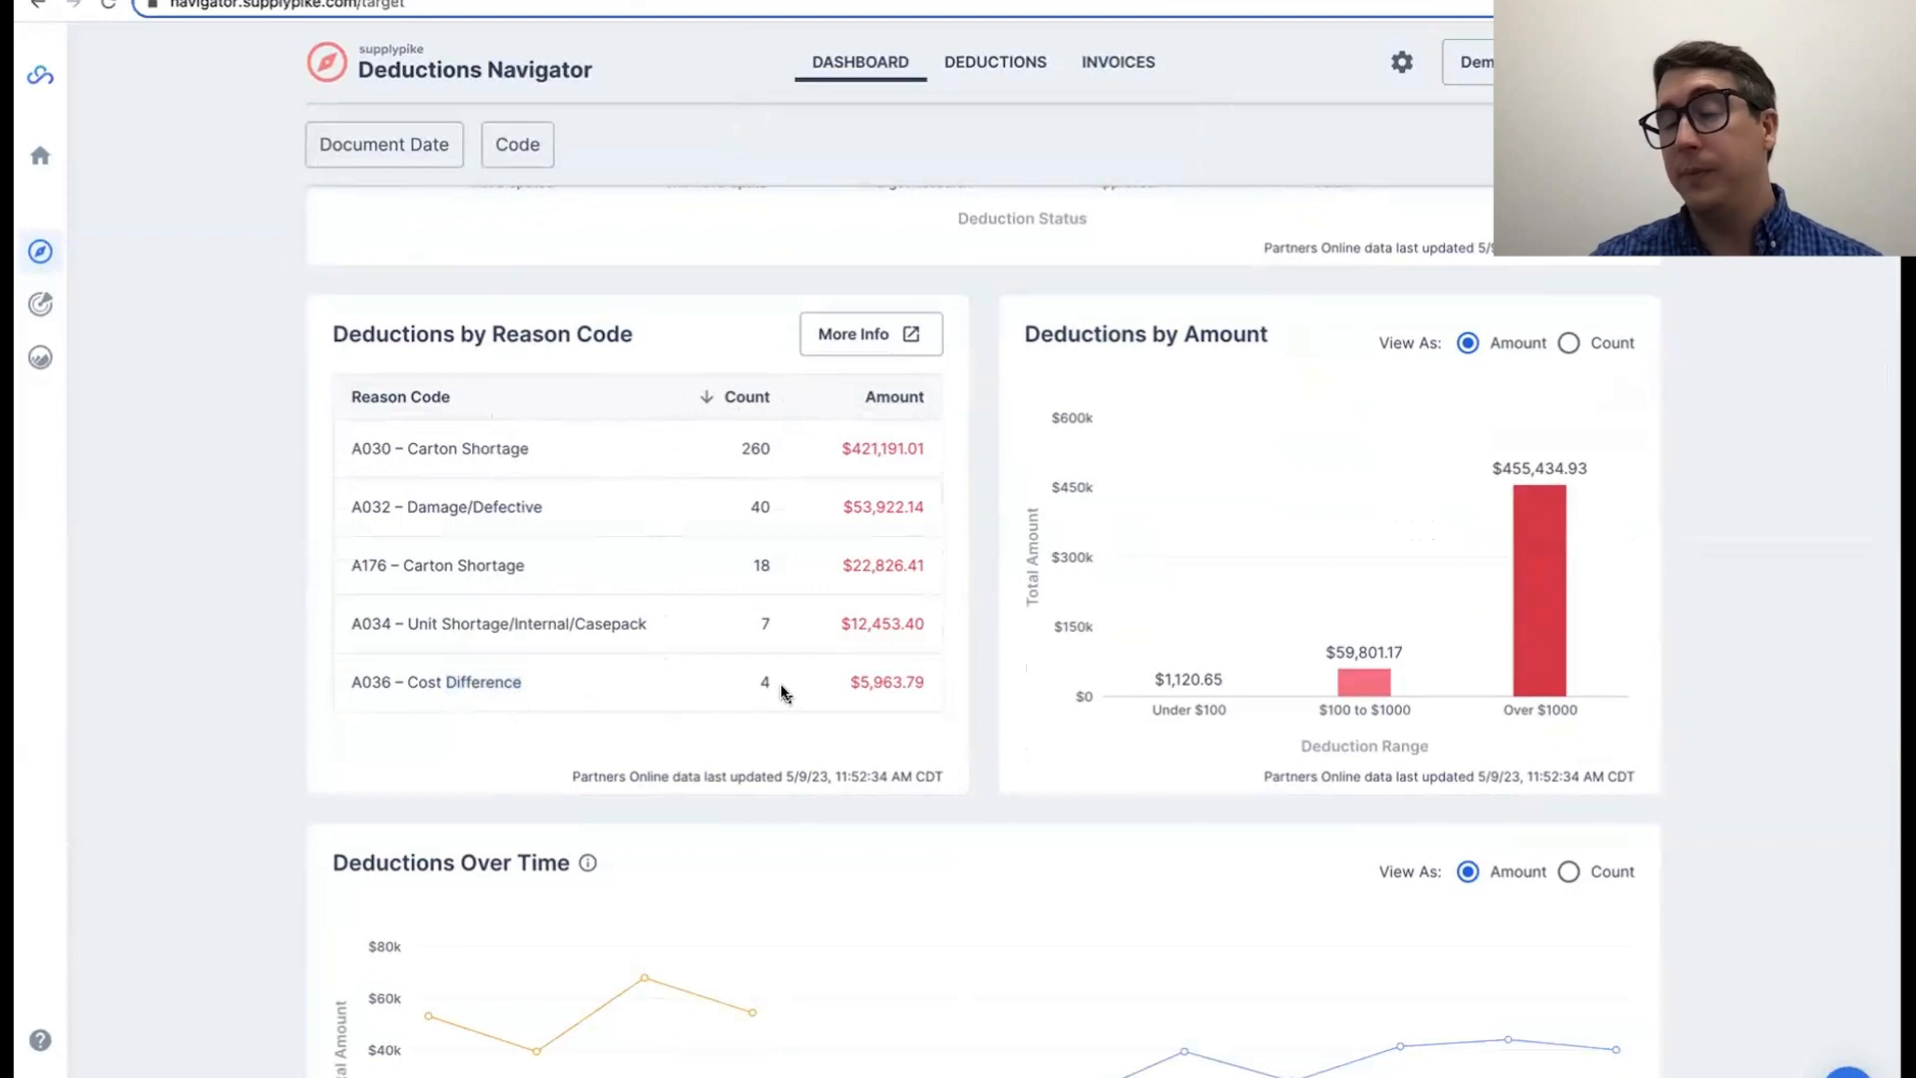
{"action": "left_click", "coordinate": [1569, 342]}
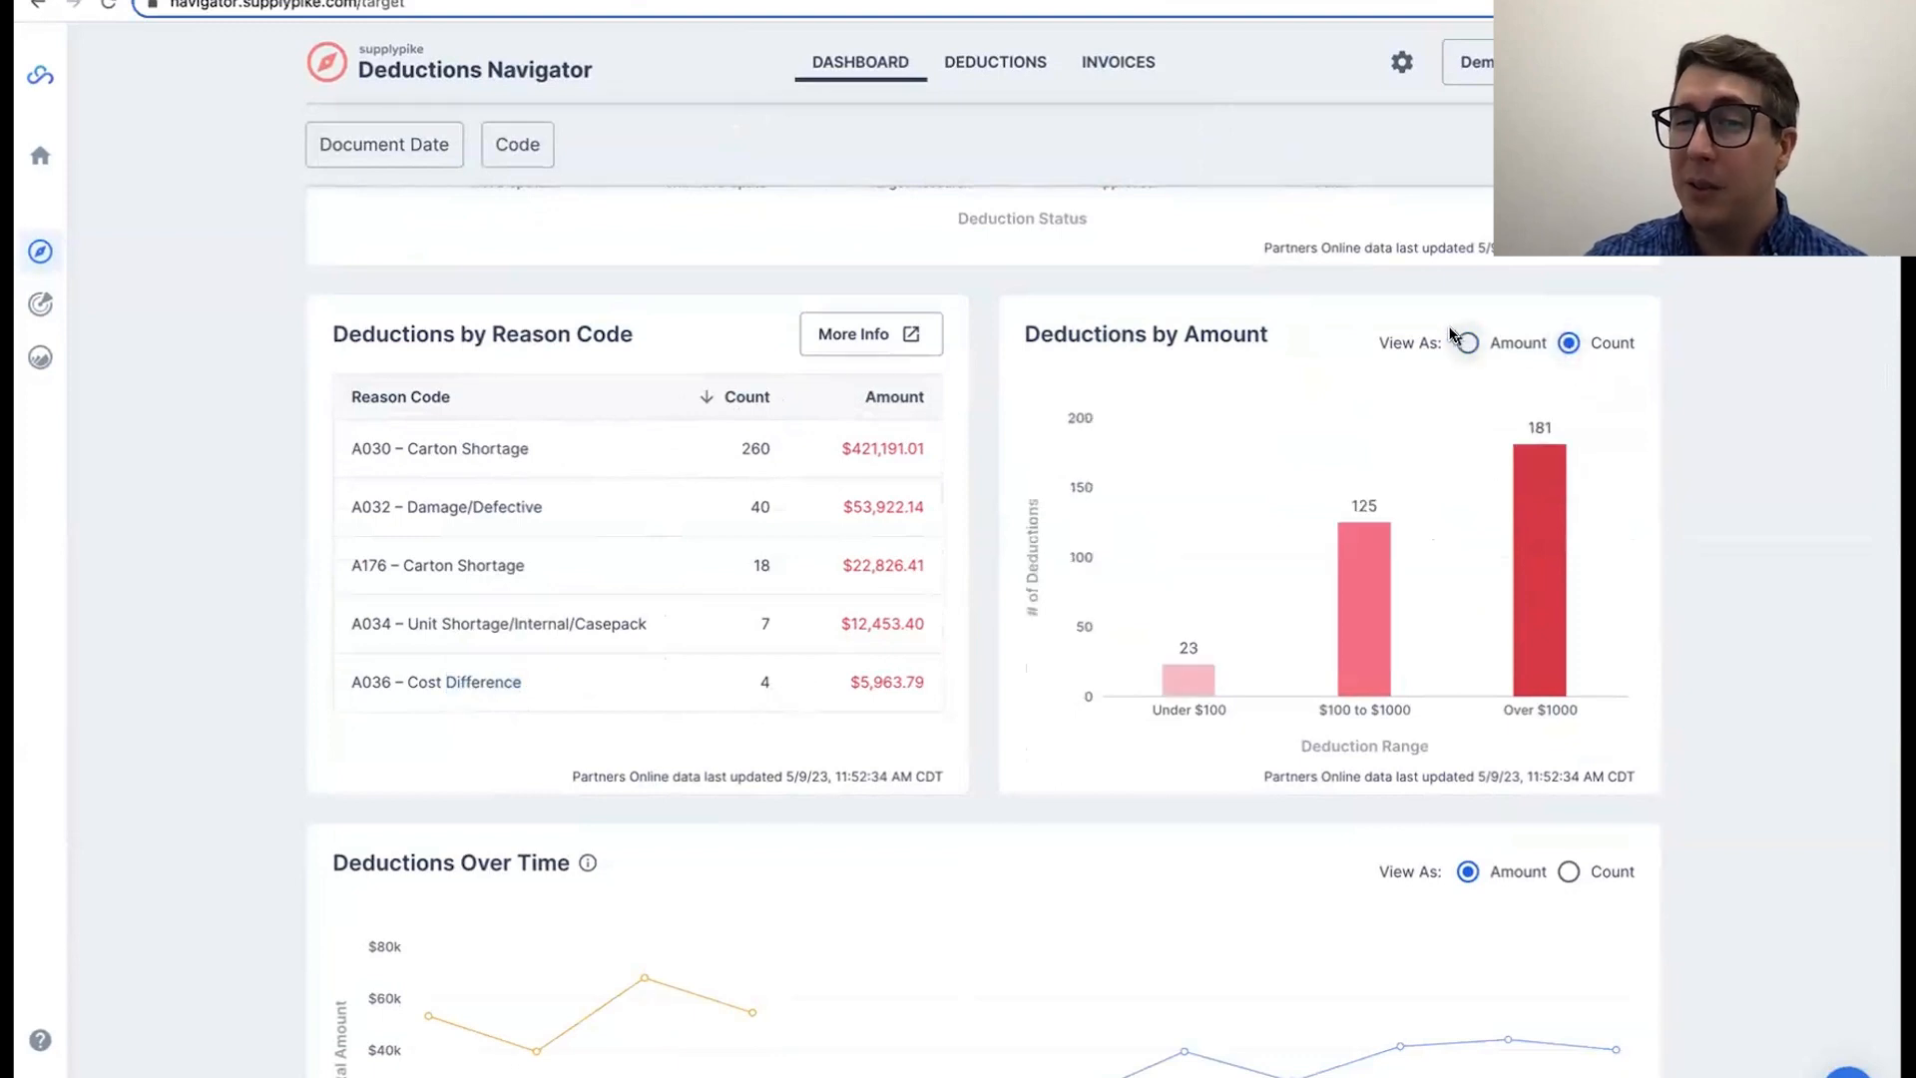
{"action": "left_click", "coordinate": [1467, 343]}
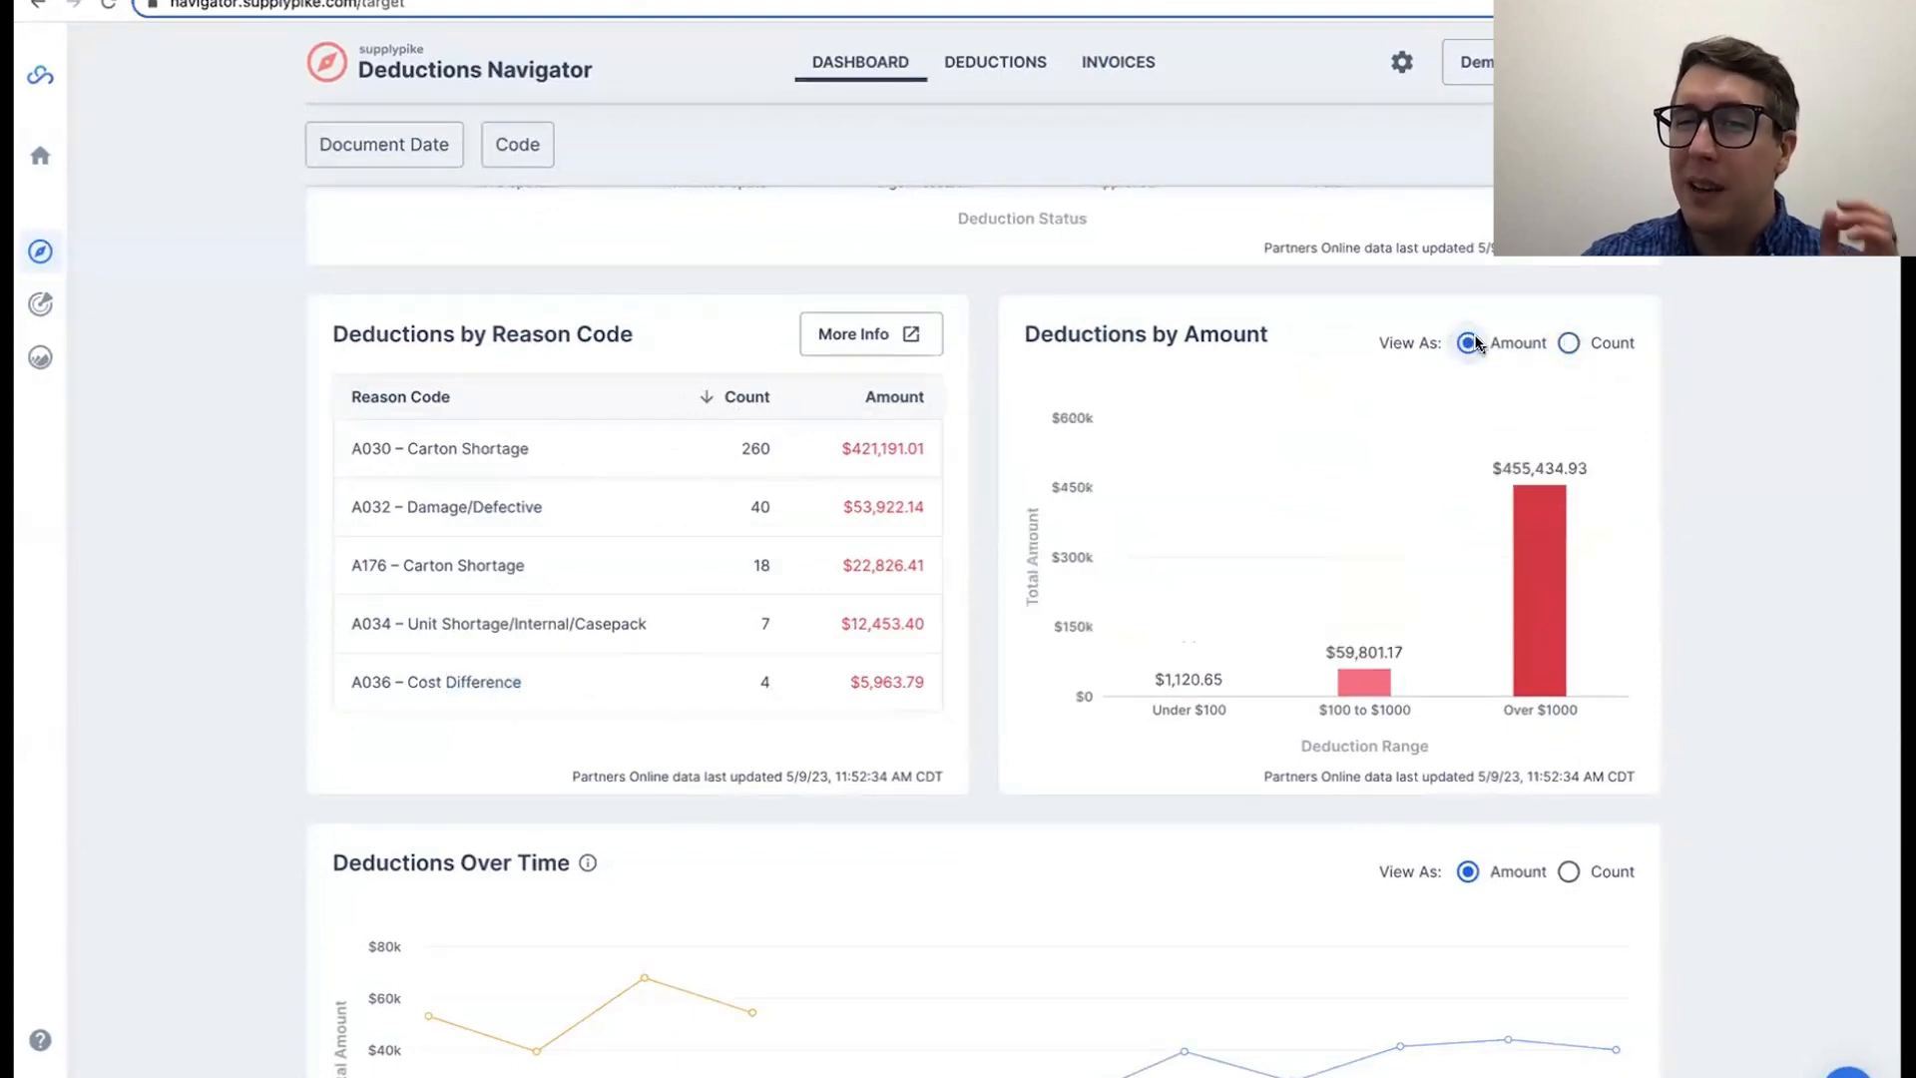
{"action": "left_click", "coordinate": [1569, 343]}
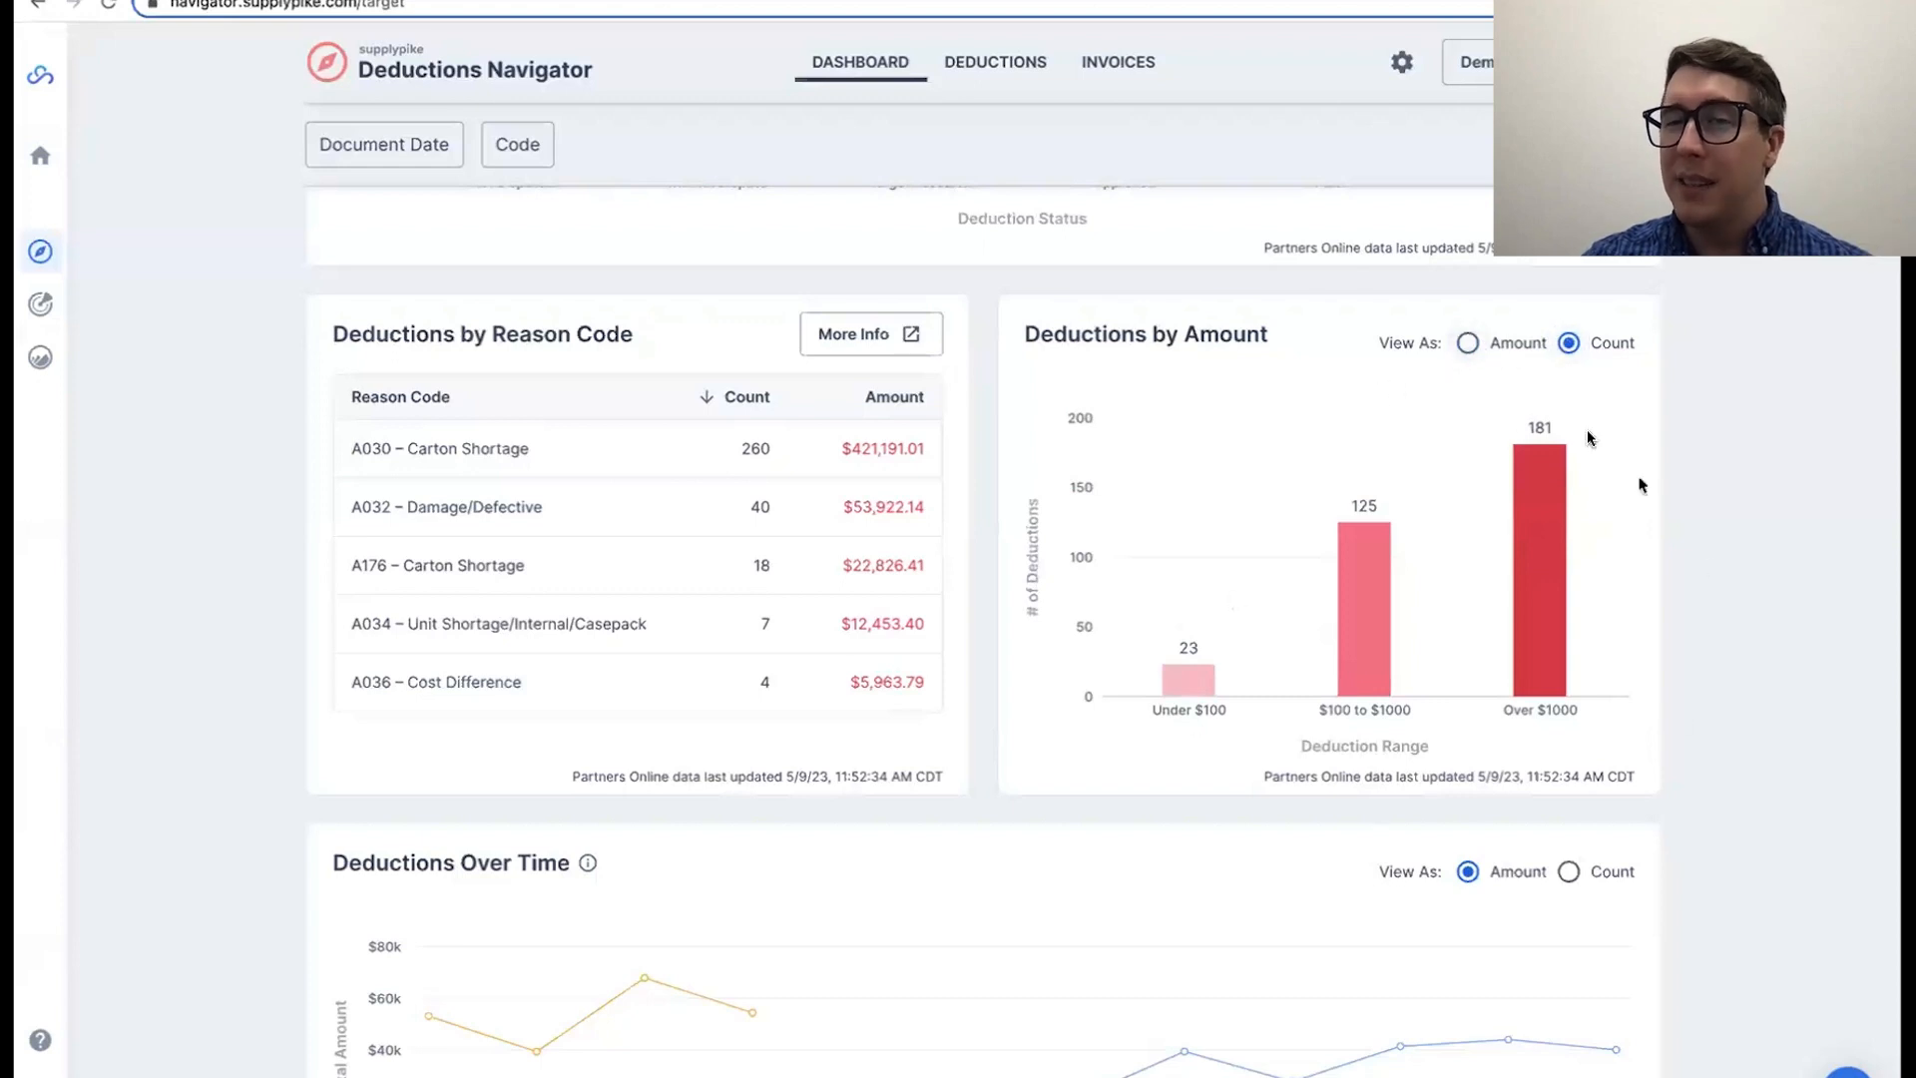
{"action": "left_click", "coordinate": [1467, 343]}
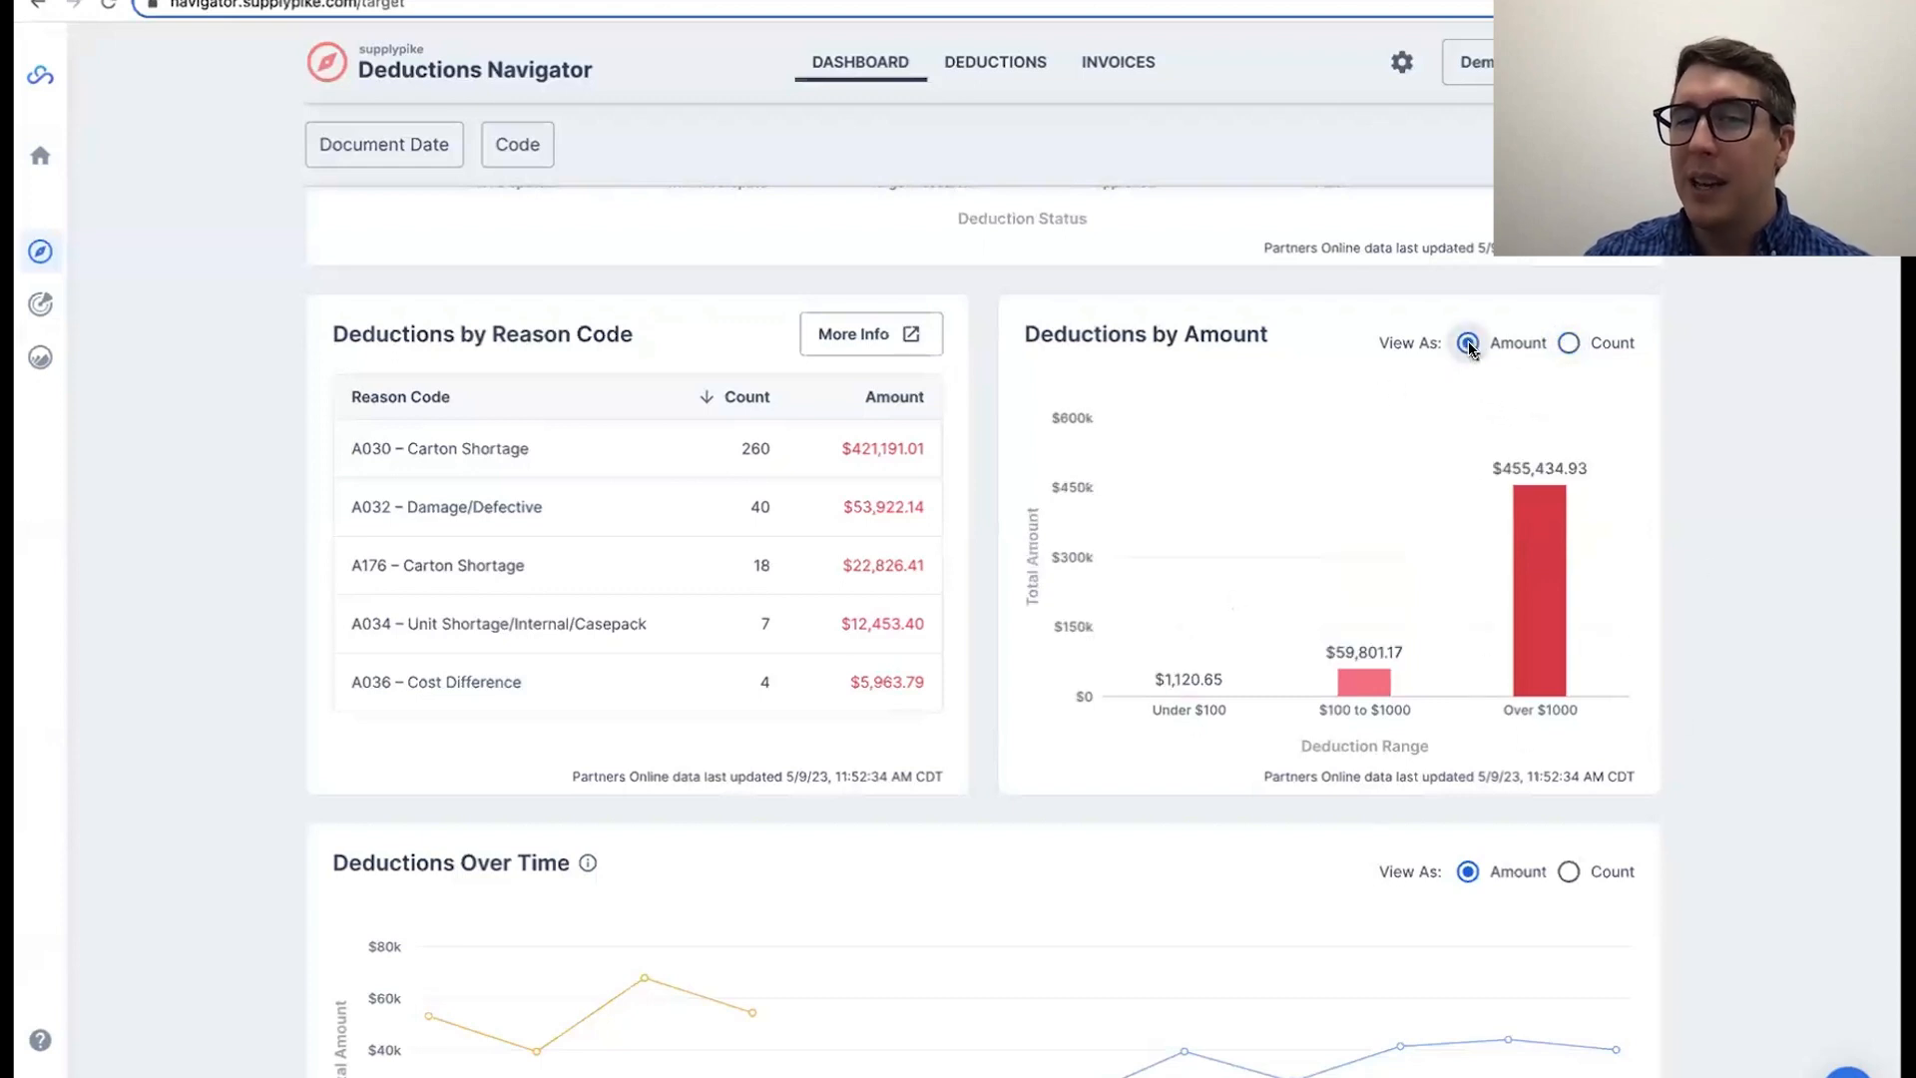
{"action": "left_click", "coordinate": [1565, 342]}
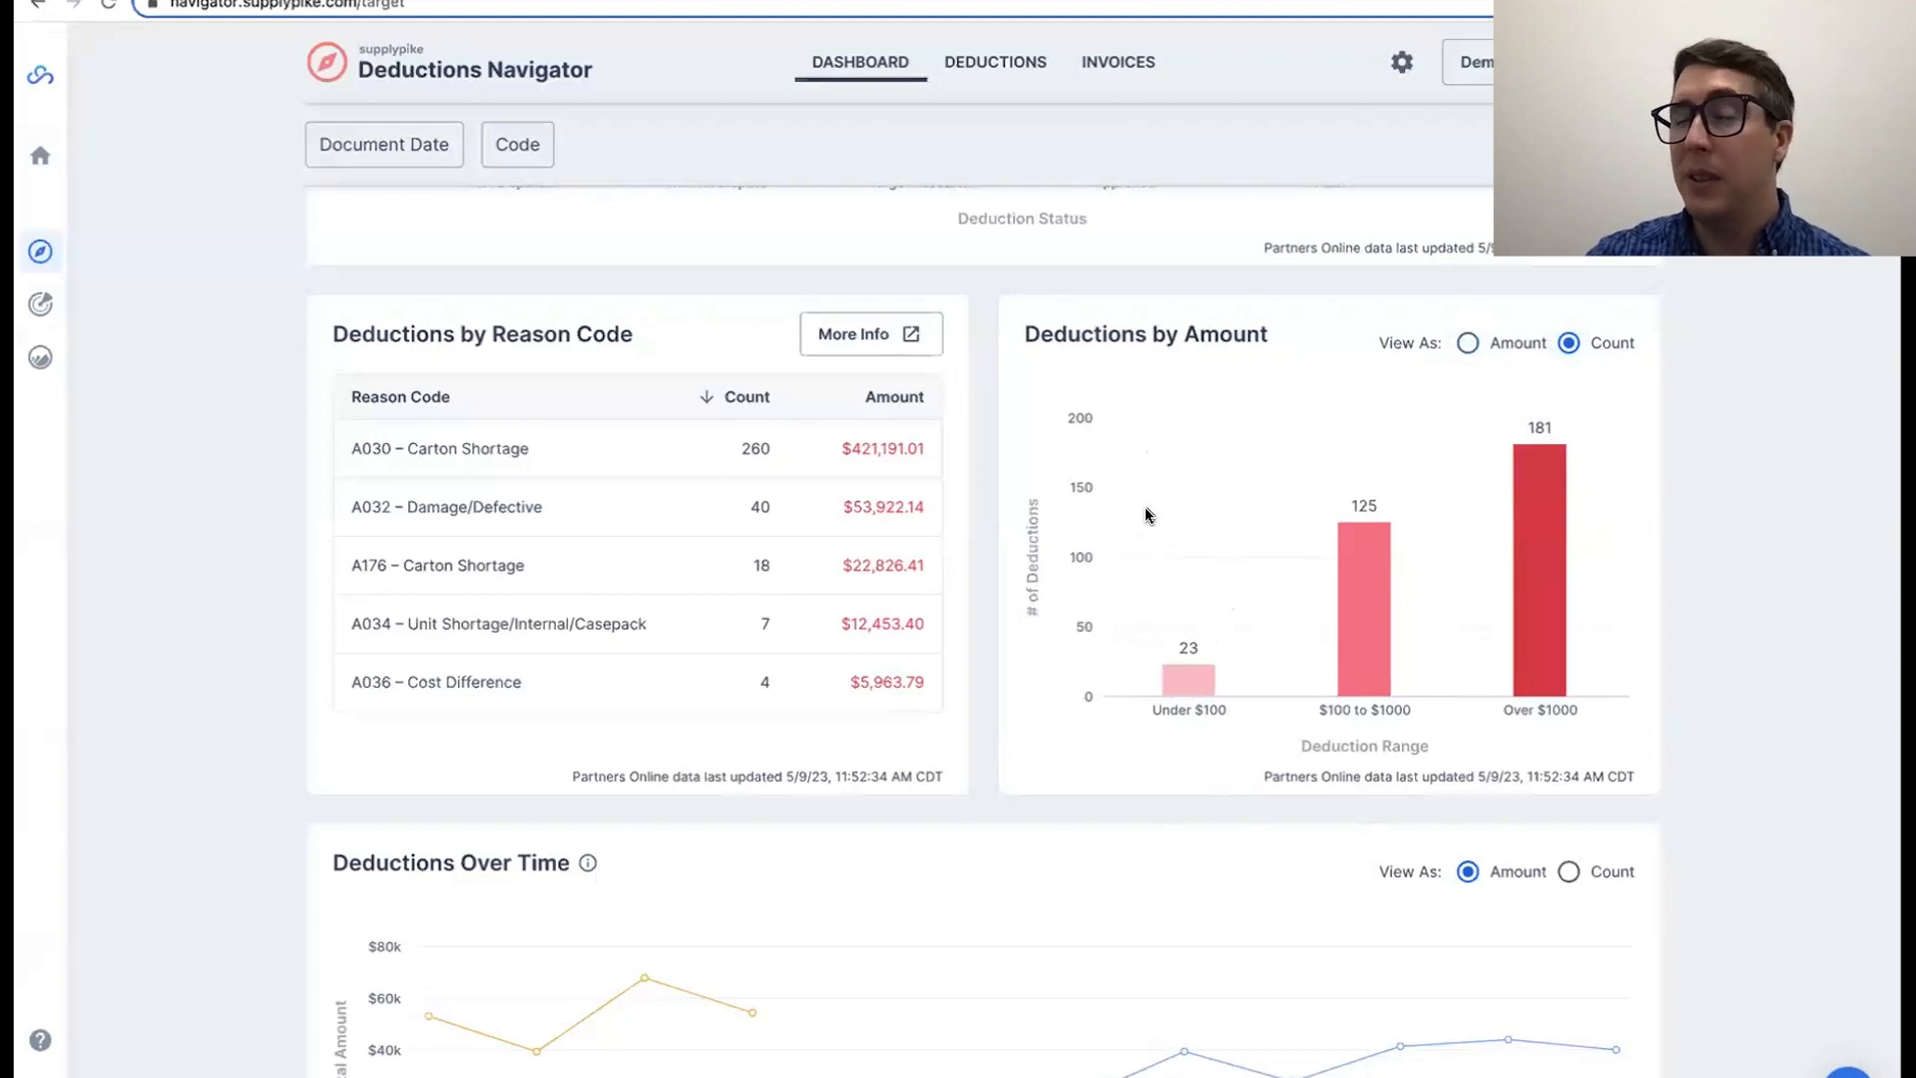
{"action": "scroll", "coordinate": [1672, 584], "scroll_direction": "down", "scroll_amount": 2}
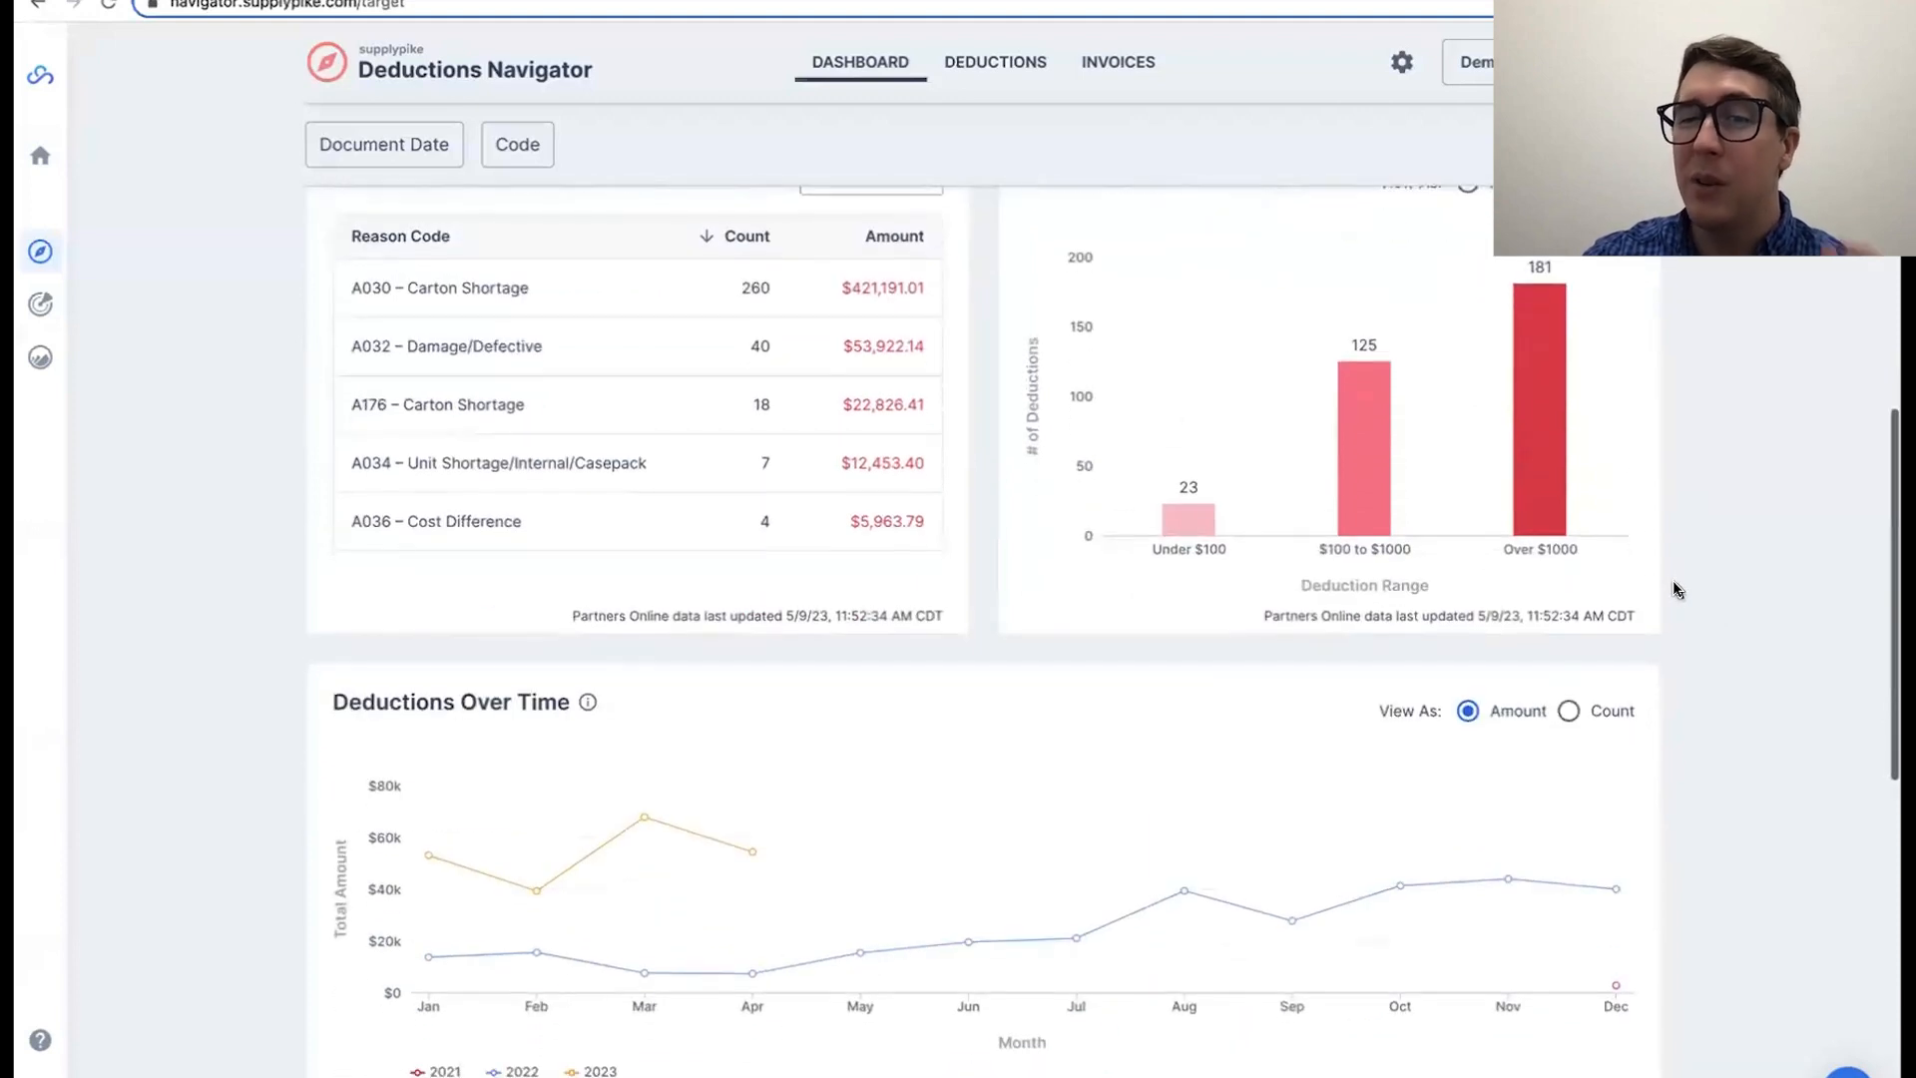
{"action": "scroll", "coordinate": [1671, 579], "scroll_direction": "up", "scroll_amount": 1}
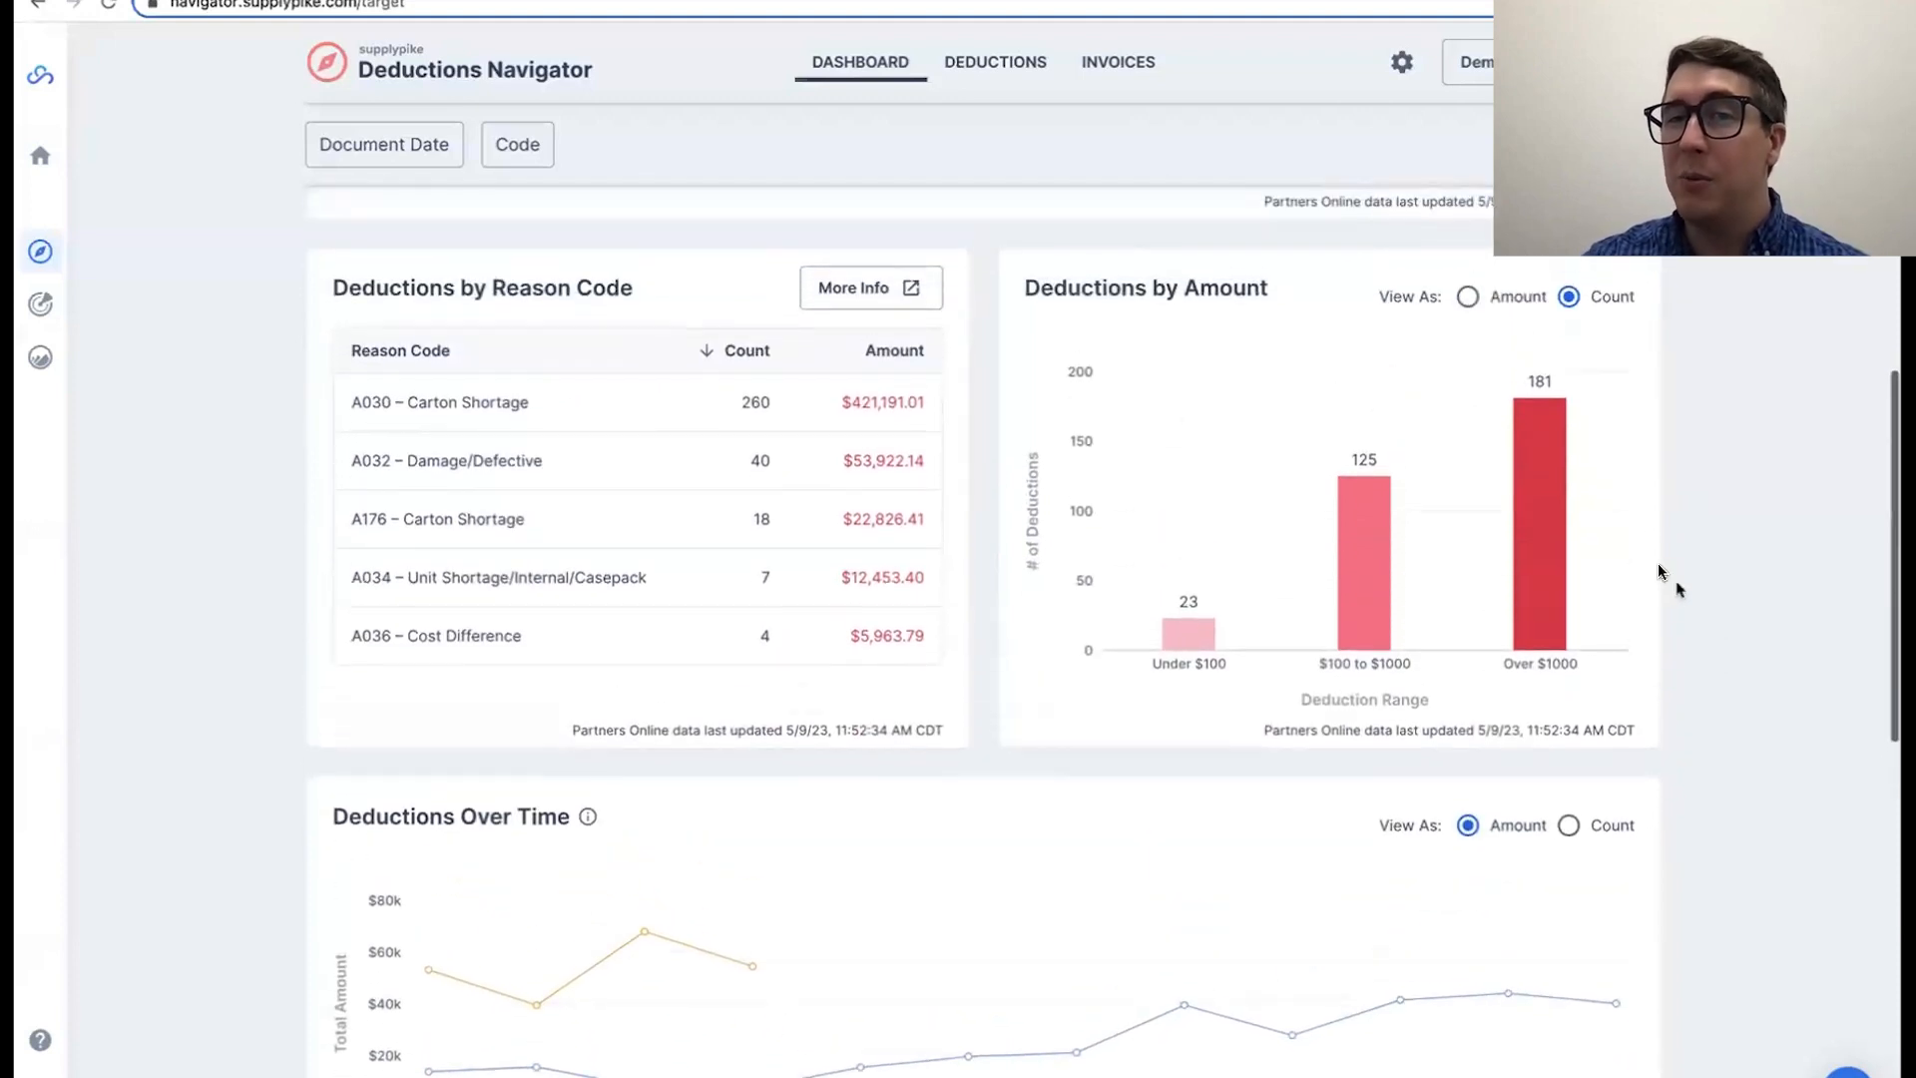
{"action": "left_click", "coordinate": [1469, 297]}
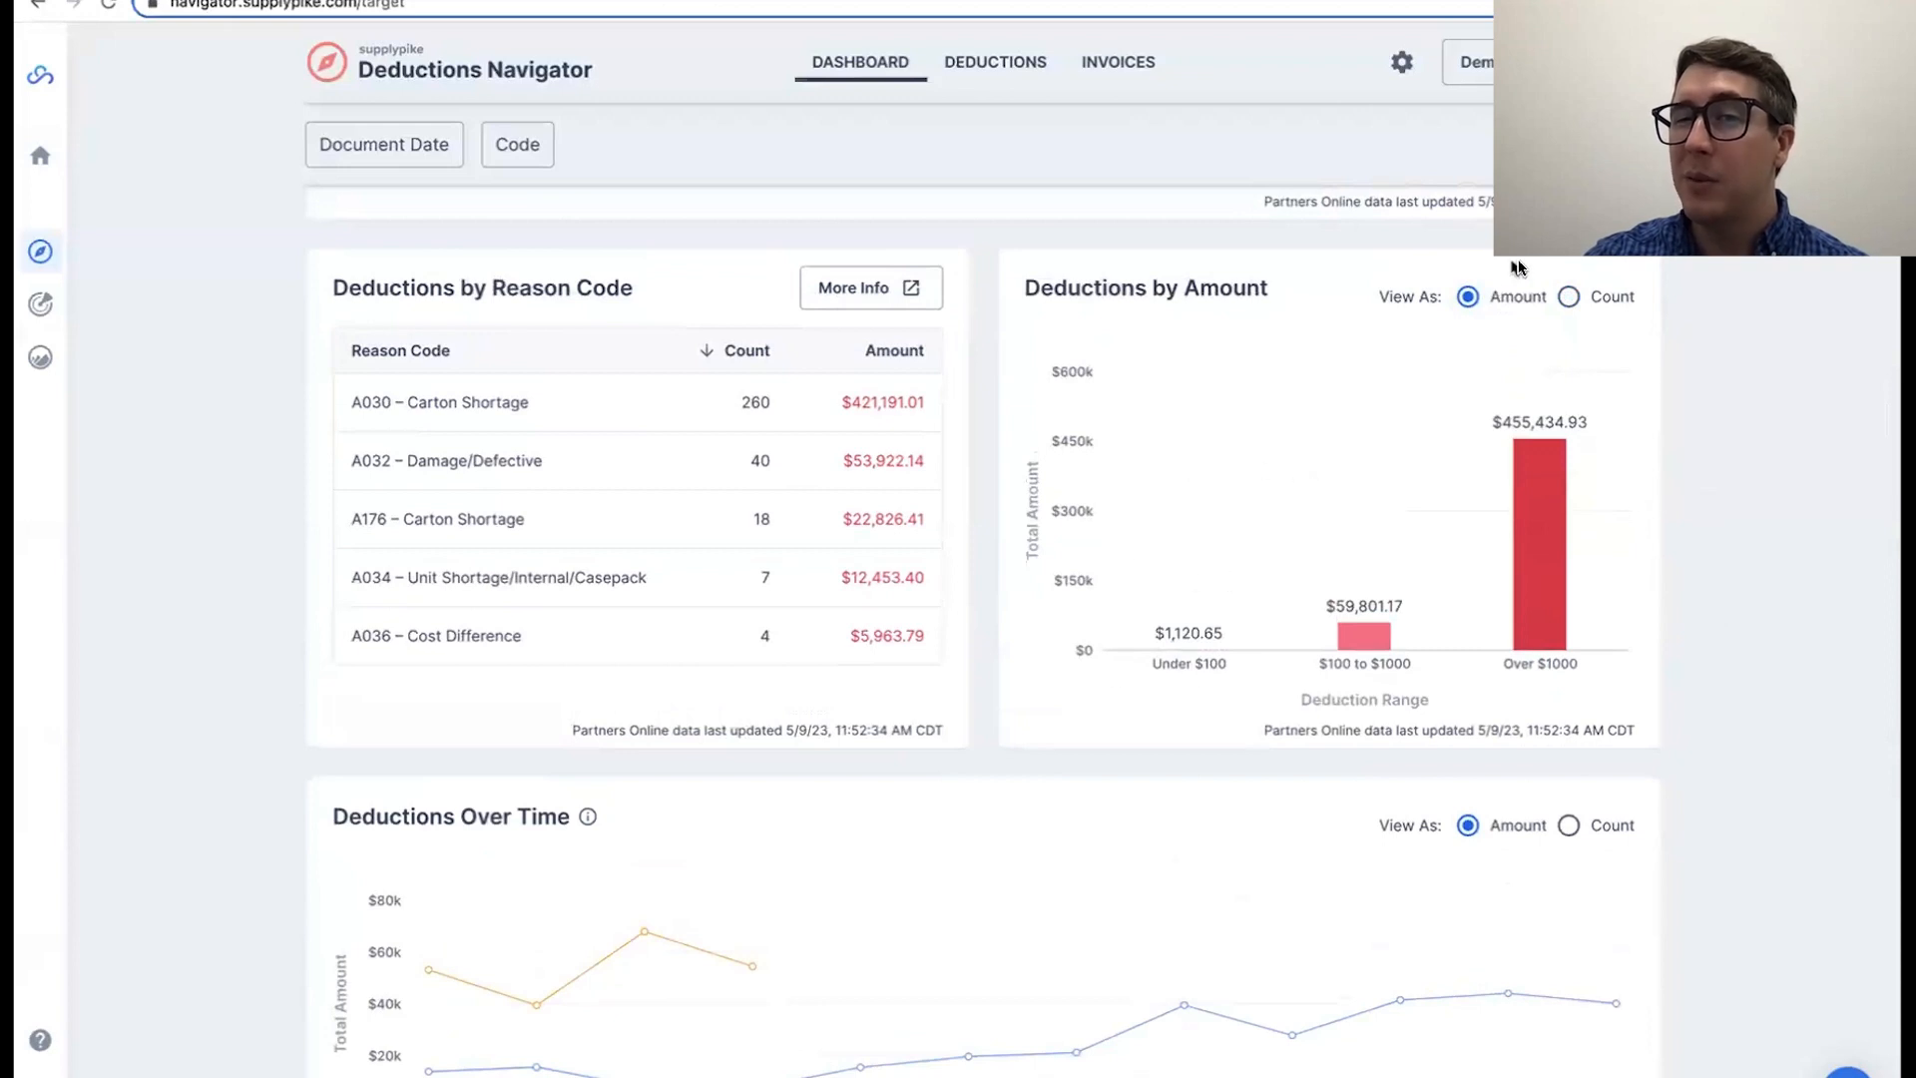
{"action": "left_click", "coordinate": [1567, 297]}
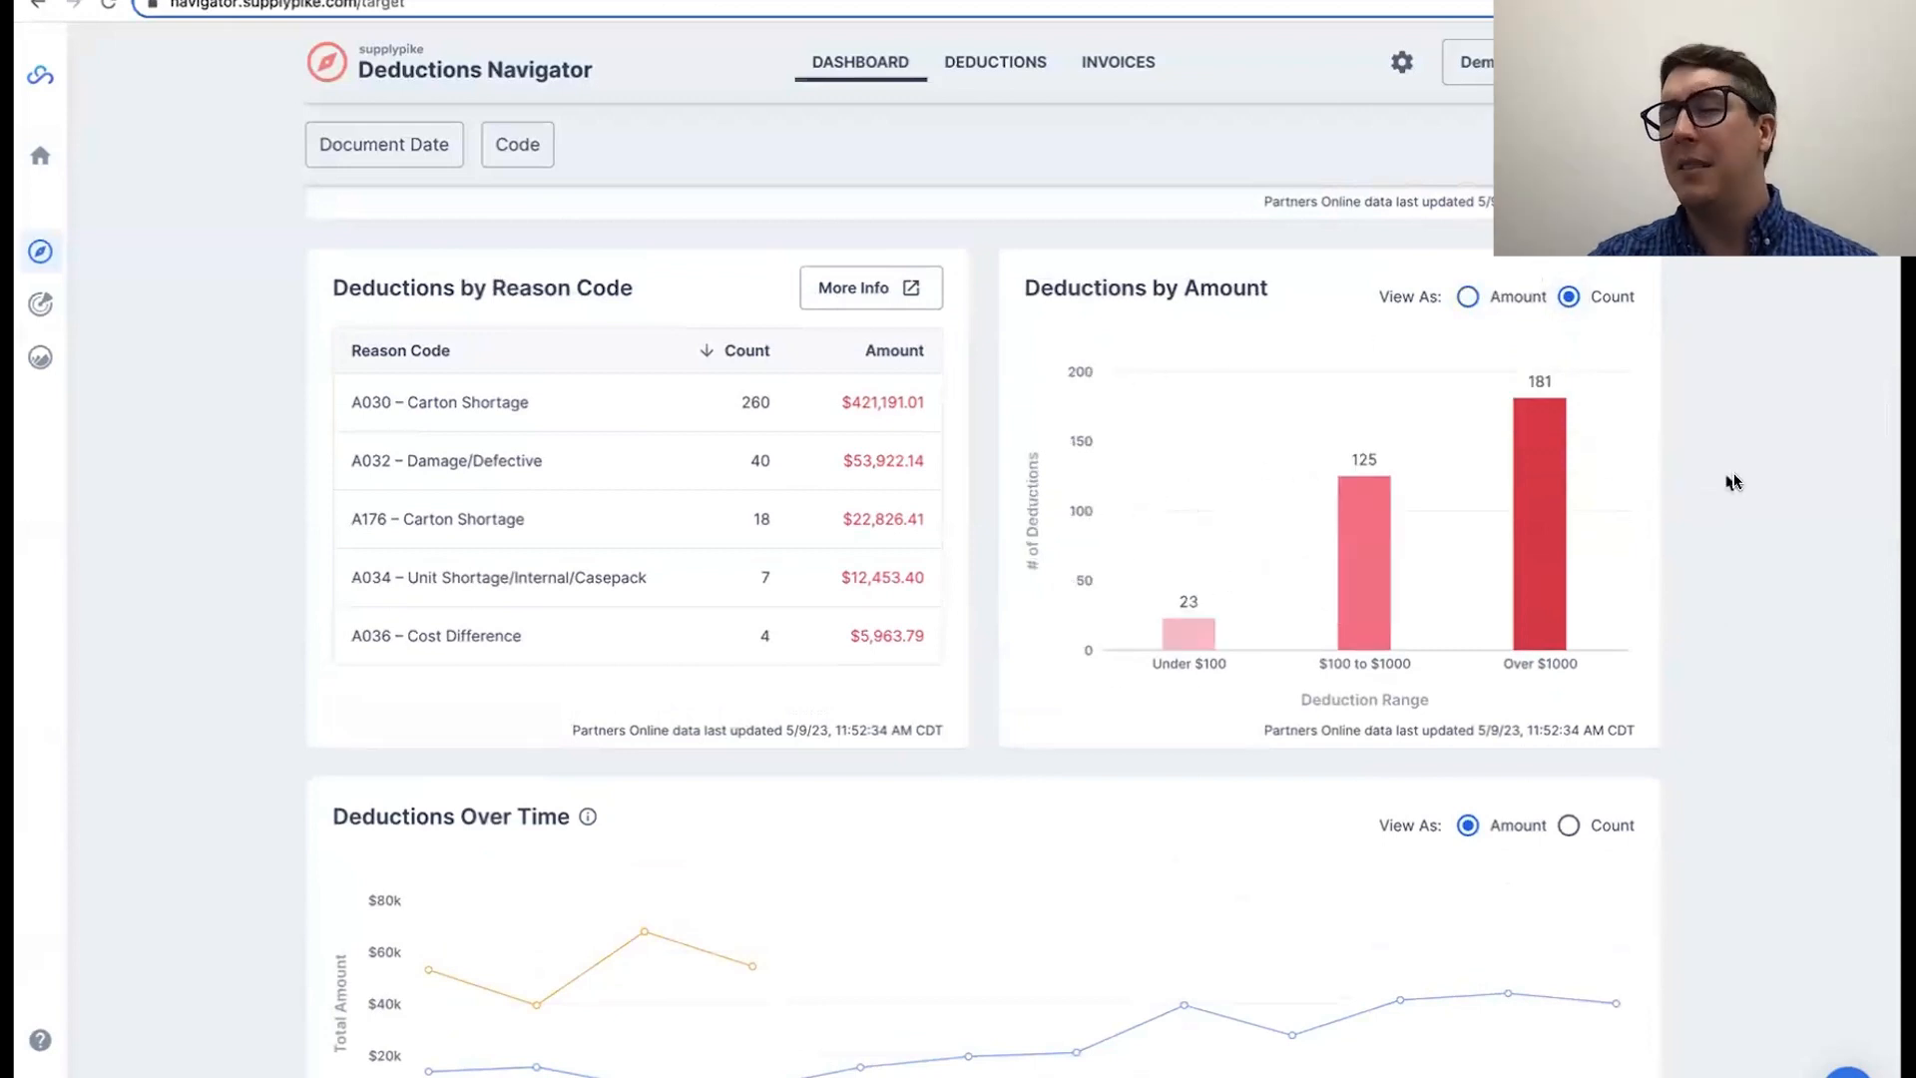
Step: Compare the Deductions Over Time chart by count and by amount, leaving it on the Amount view
{"action": "scroll", "coordinate": [1754, 482], "scroll_direction": "down", "scroll_amount": 4}
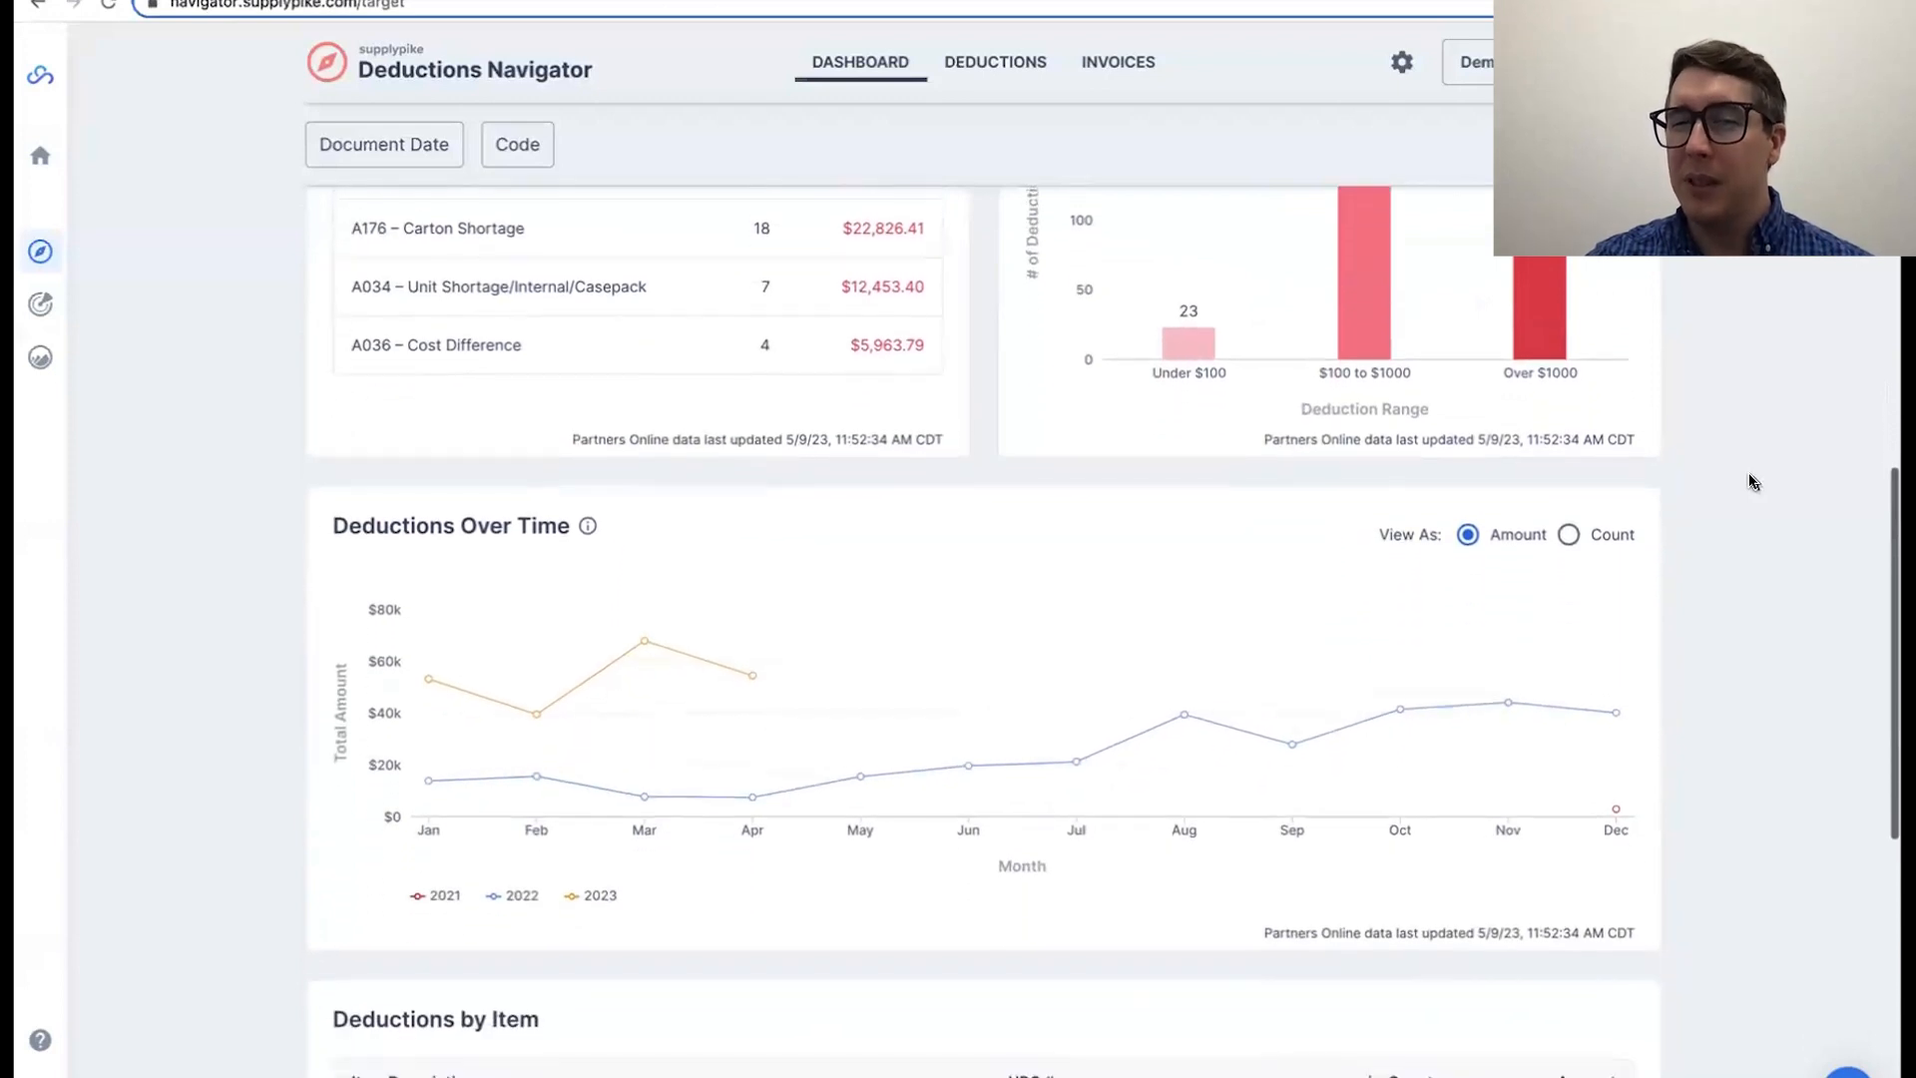
{"action": "scroll", "coordinate": [1752, 481], "scroll_direction": "down", "scroll_amount": 1}
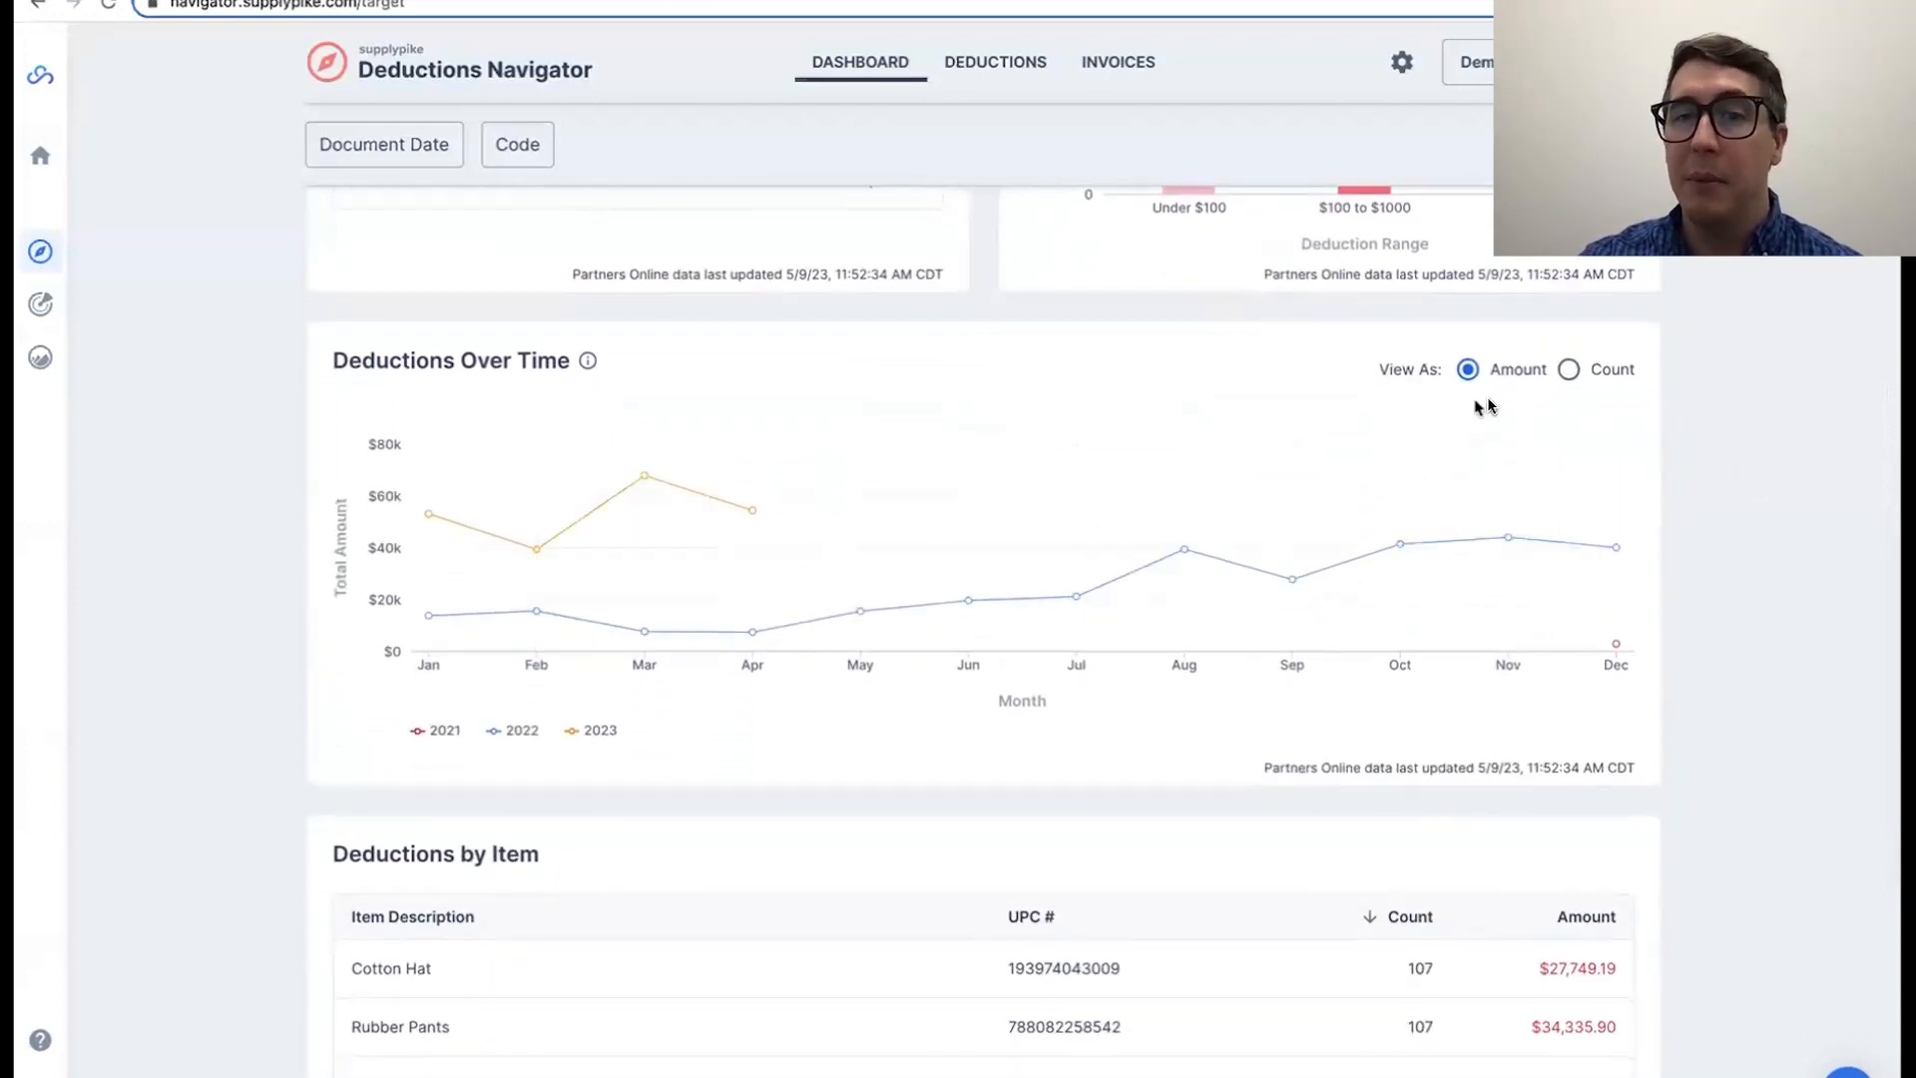
{"action": "left_click", "coordinate": [1569, 371]}
{"action": "left_click", "coordinate": [1469, 369]}
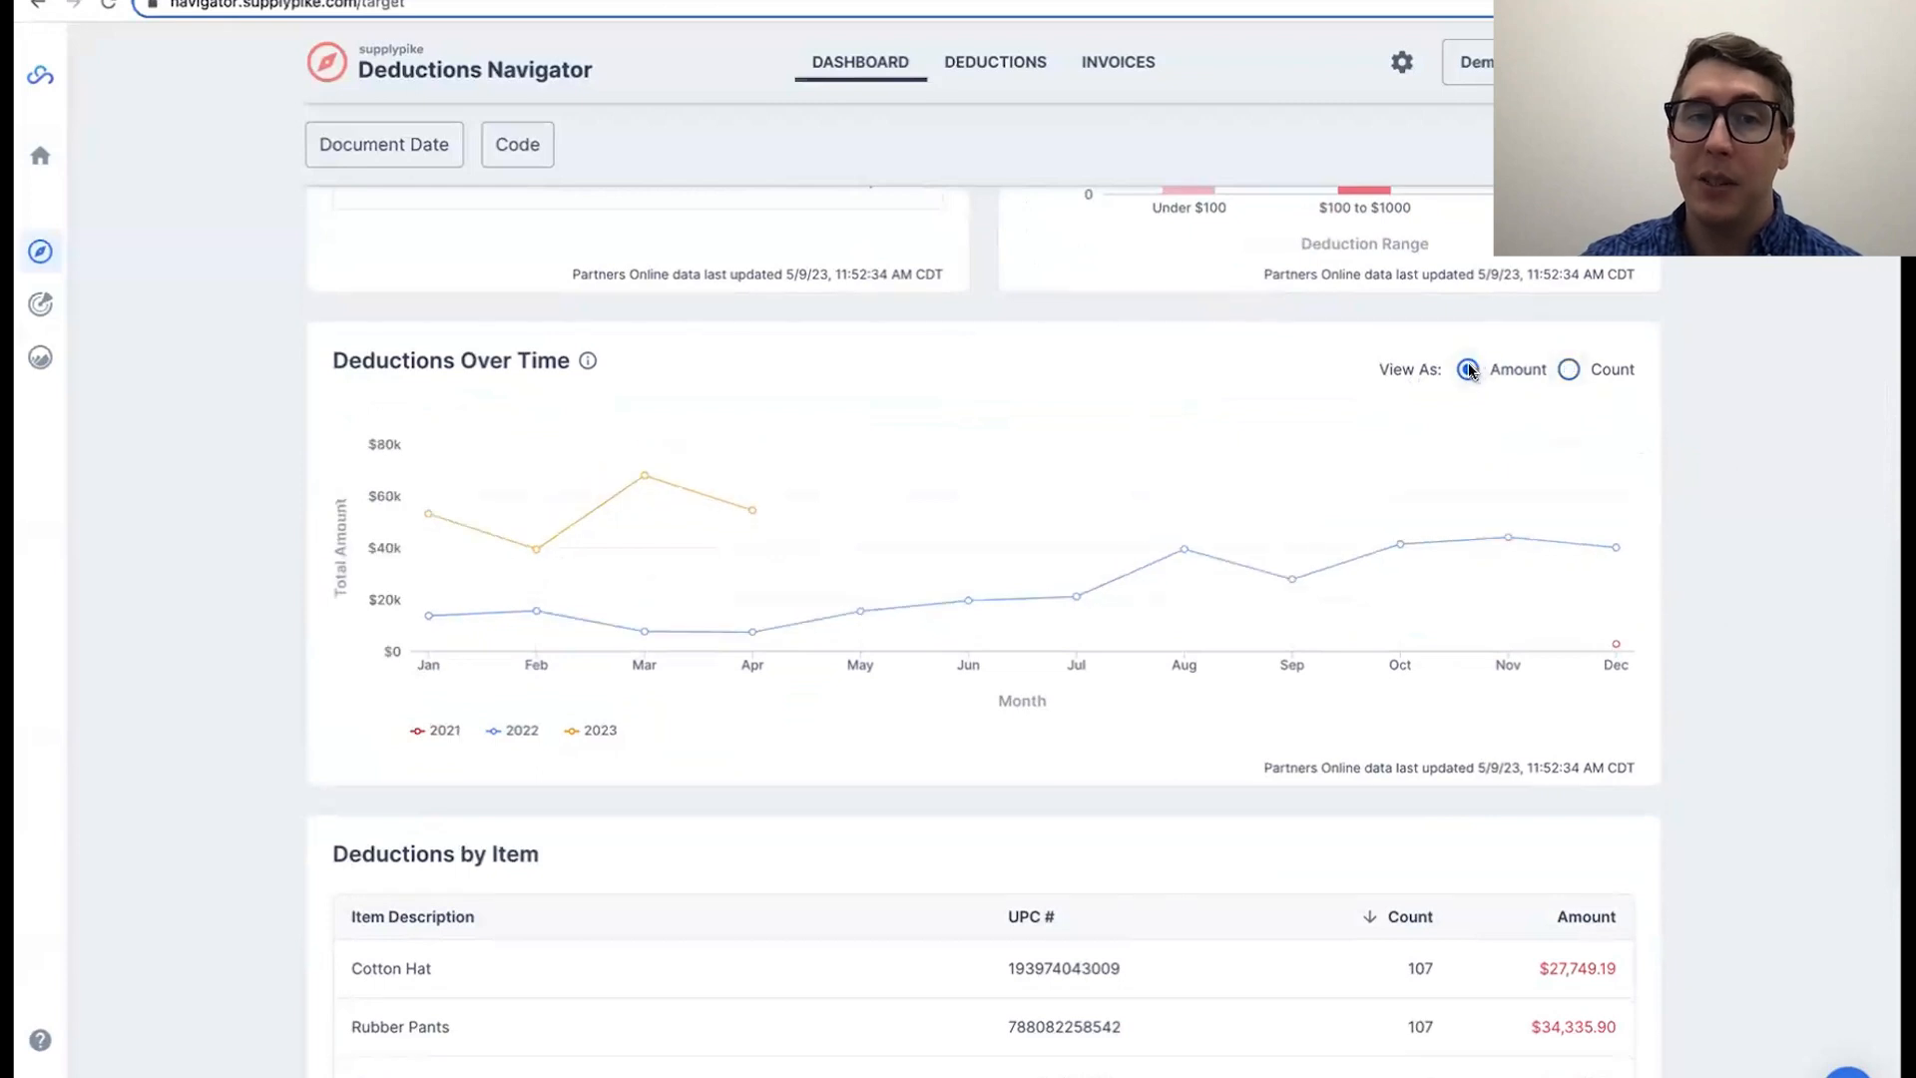
Step: Filter the dashboard by code A032 – Damage/Defective
{"action": "scroll", "coordinate": [256, 420], "scroll_direction": "down", "scroll_amount": 2}
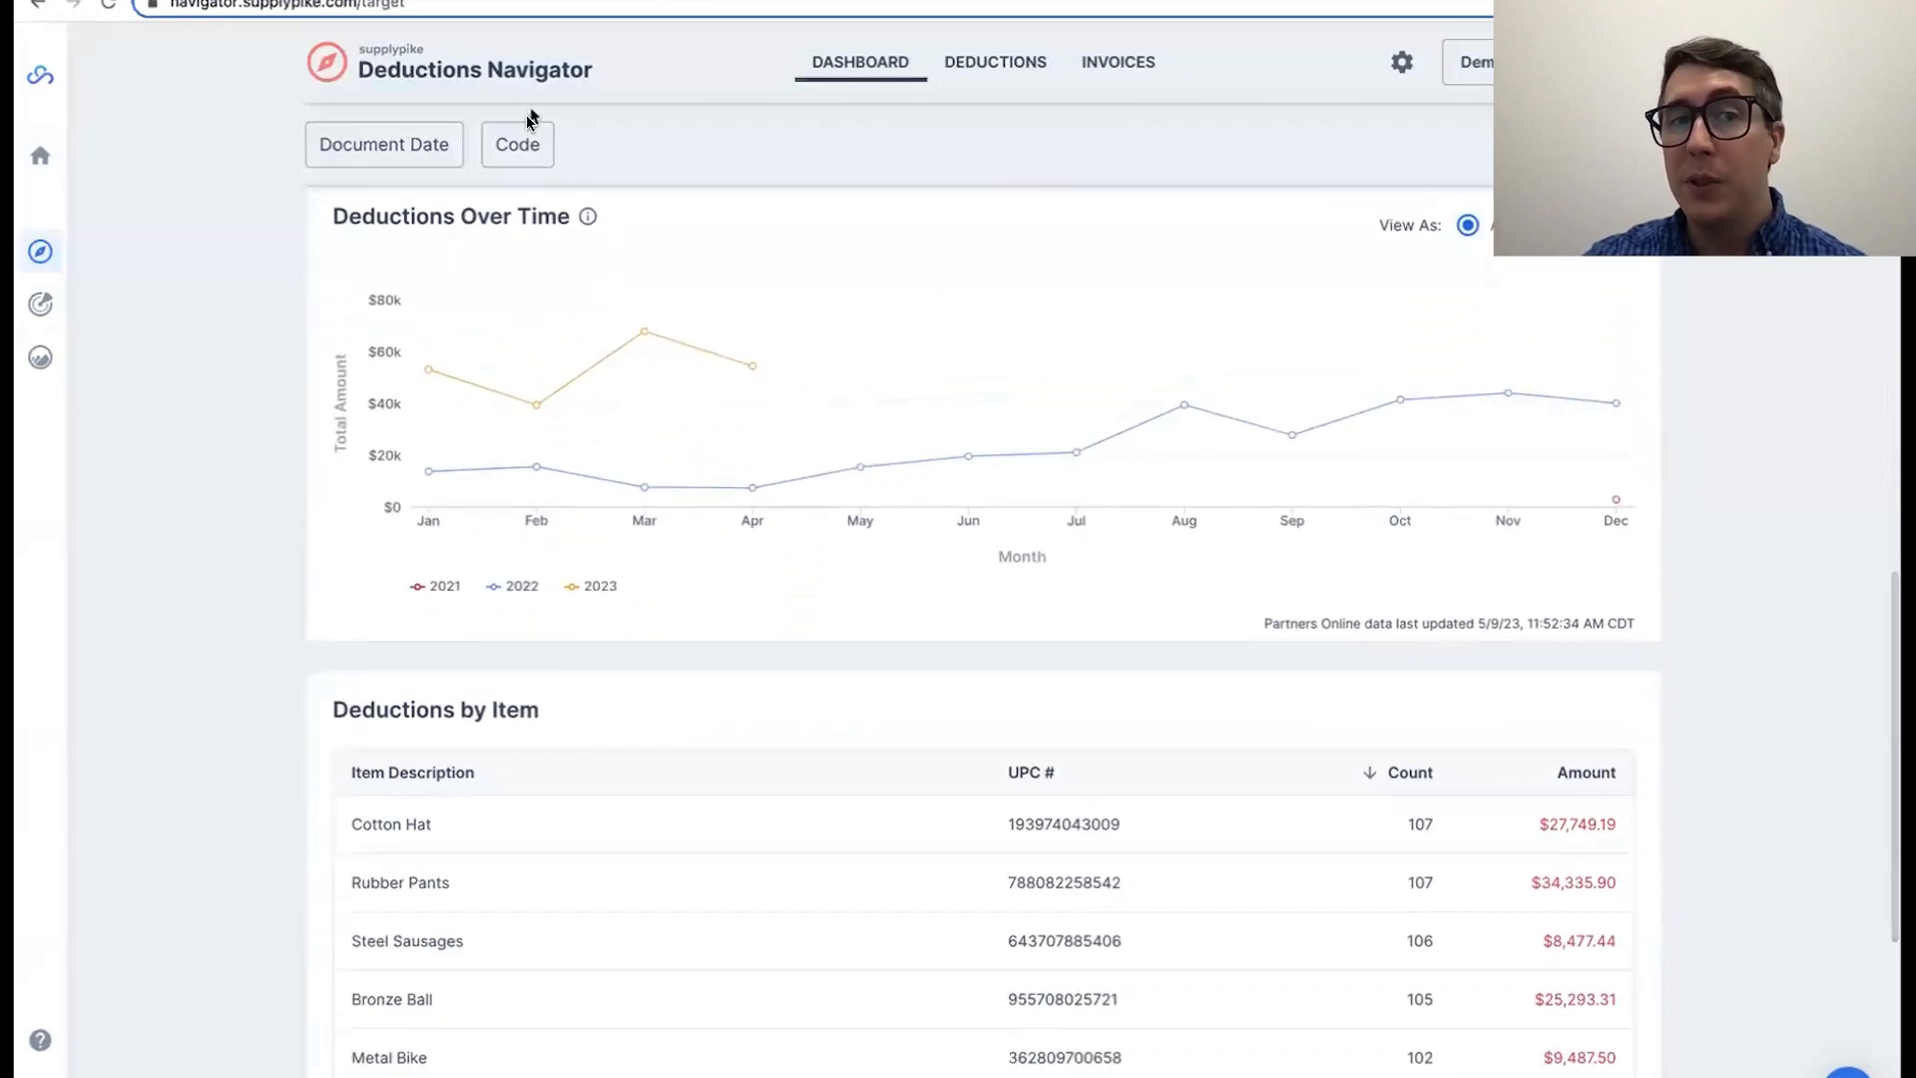
{"action": "left_click", "coordinate": [534, 148]}
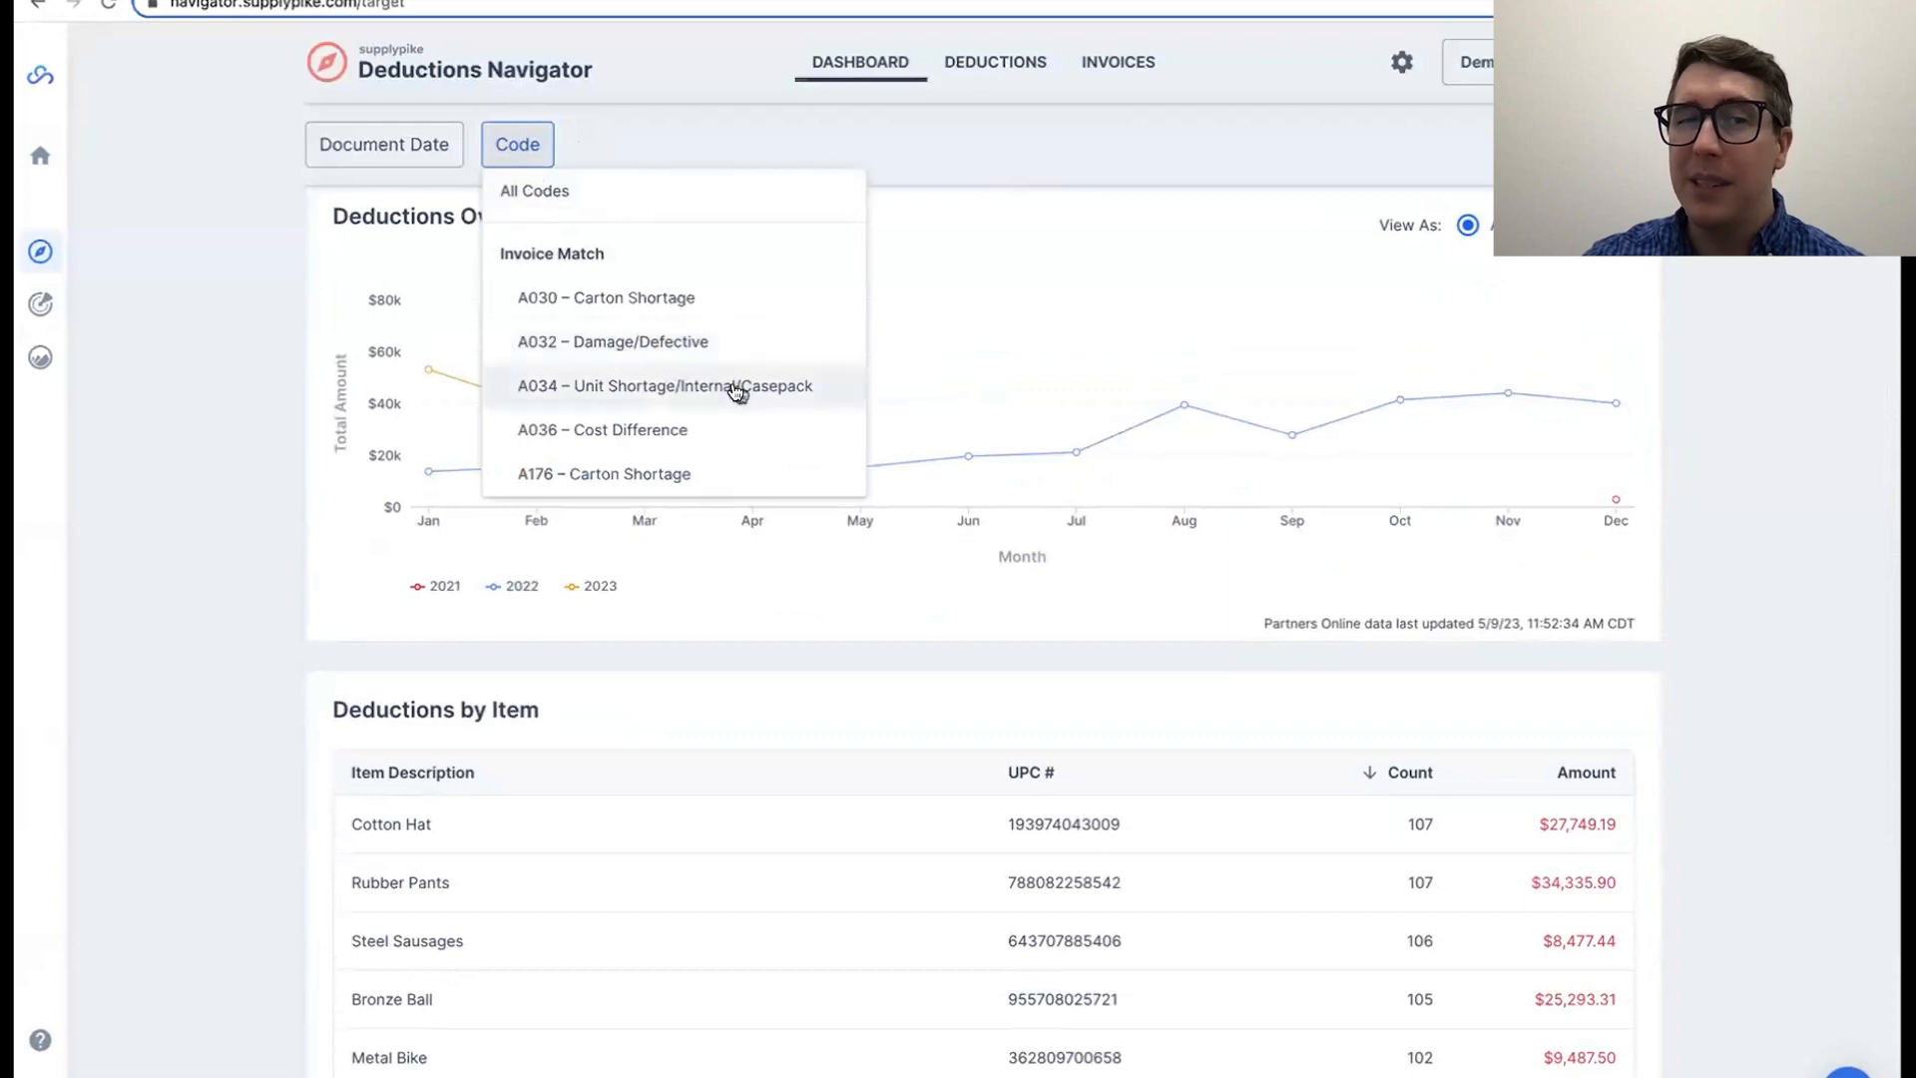
{"action": "left_click", "coordinate": [614, 337]}
{"action": "left_click", "coordinate": [238, 406]}
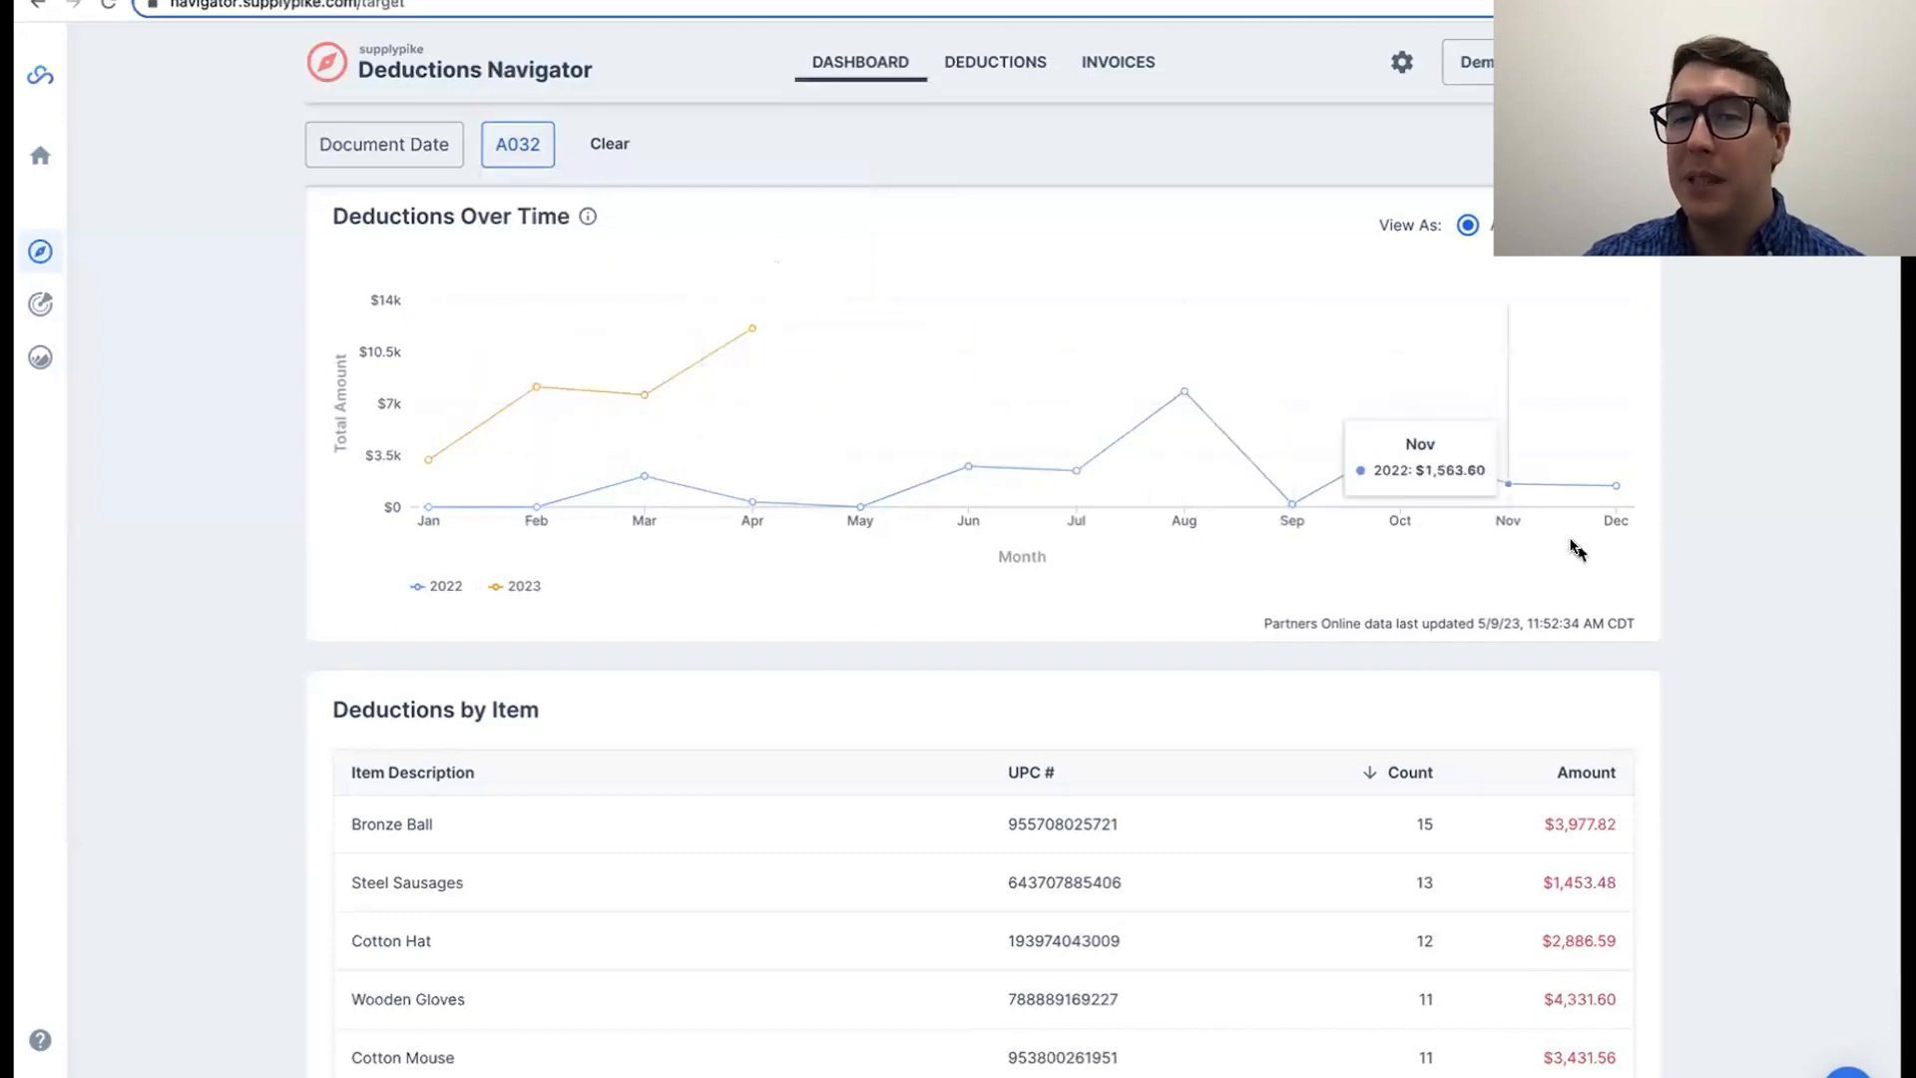
Step: Examine the Deductions by Item table to see which items have the most A032 deductions
{"action": "scroll", "coordinate": [1672, 633], "scroll_direction": "down", "scroll_amount": 2}
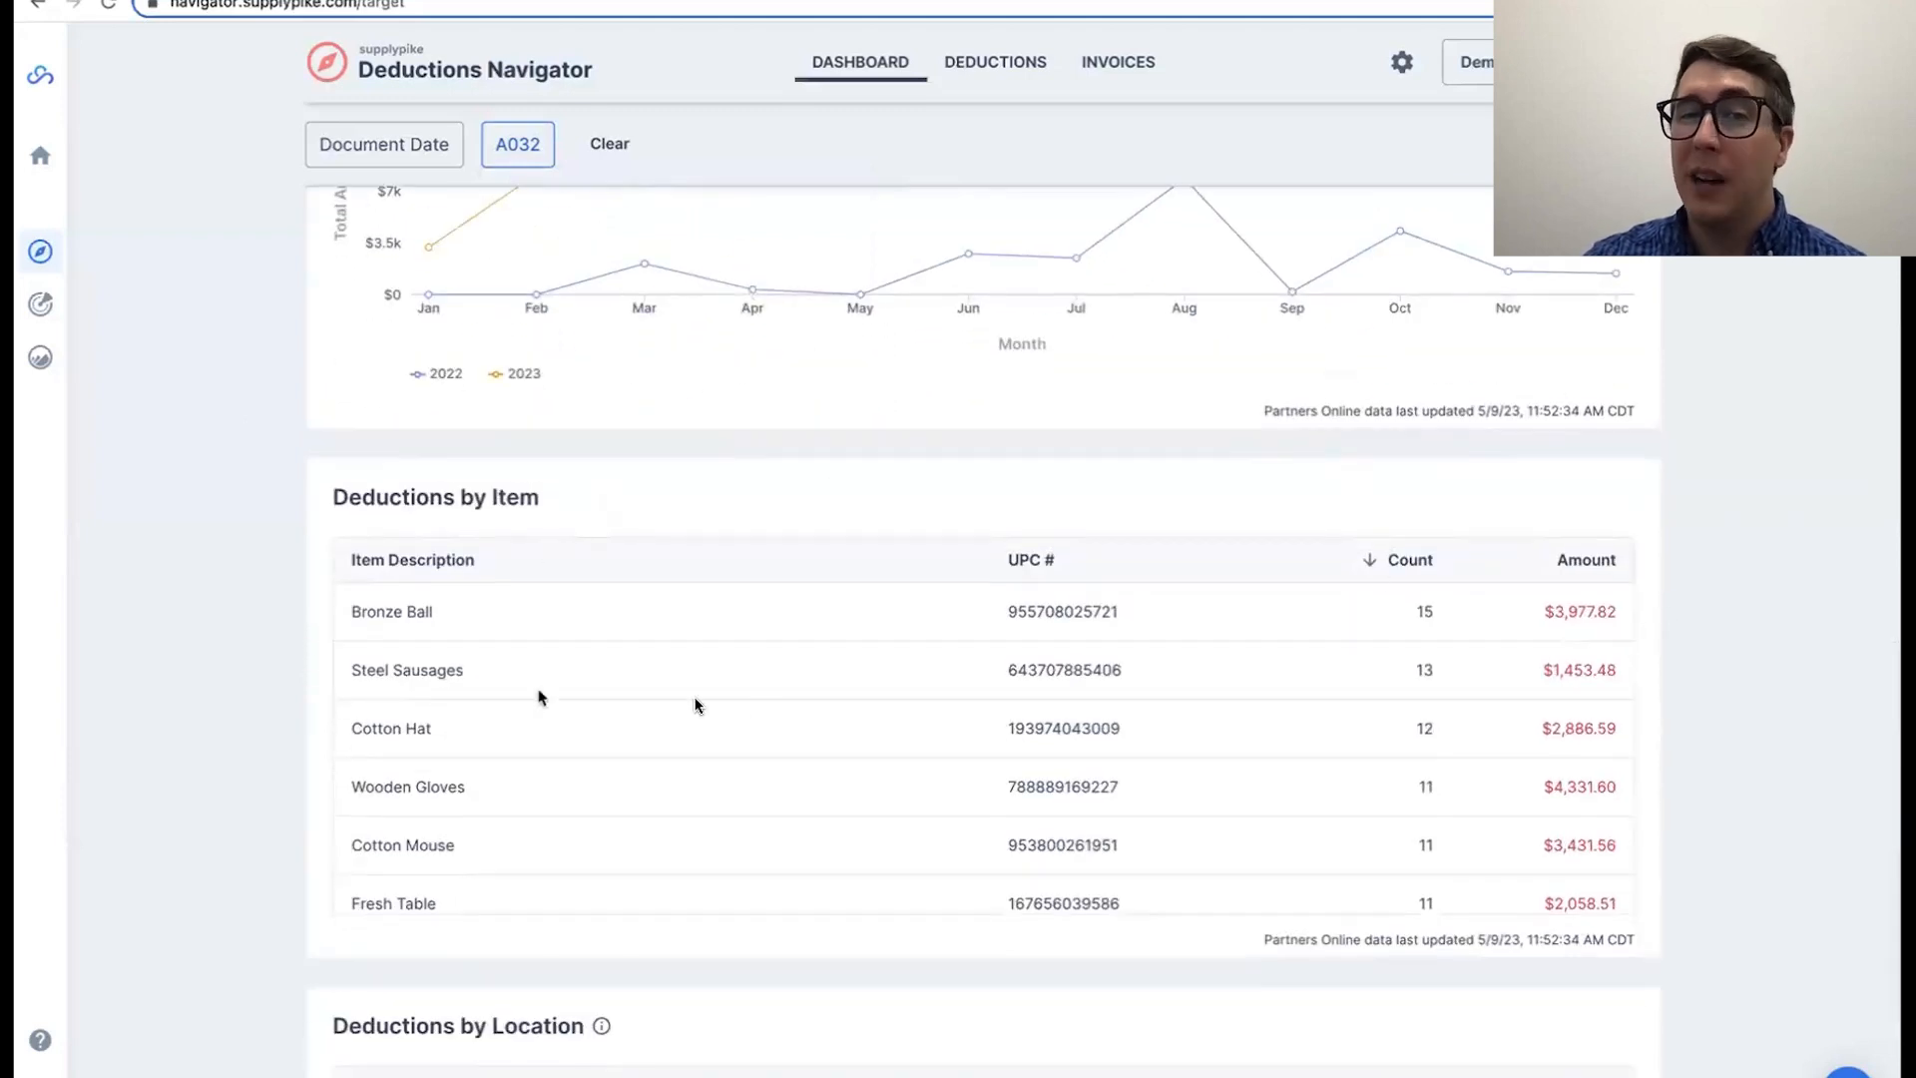
{"action": "scroll", "coordinate": [1364, 655], "scroll_direction": "down", "scroll_amount": 2}
{"action": "scroll", "coordinate": [1364, 654], "scroll_direction": "up", "scroll_amount": 2}
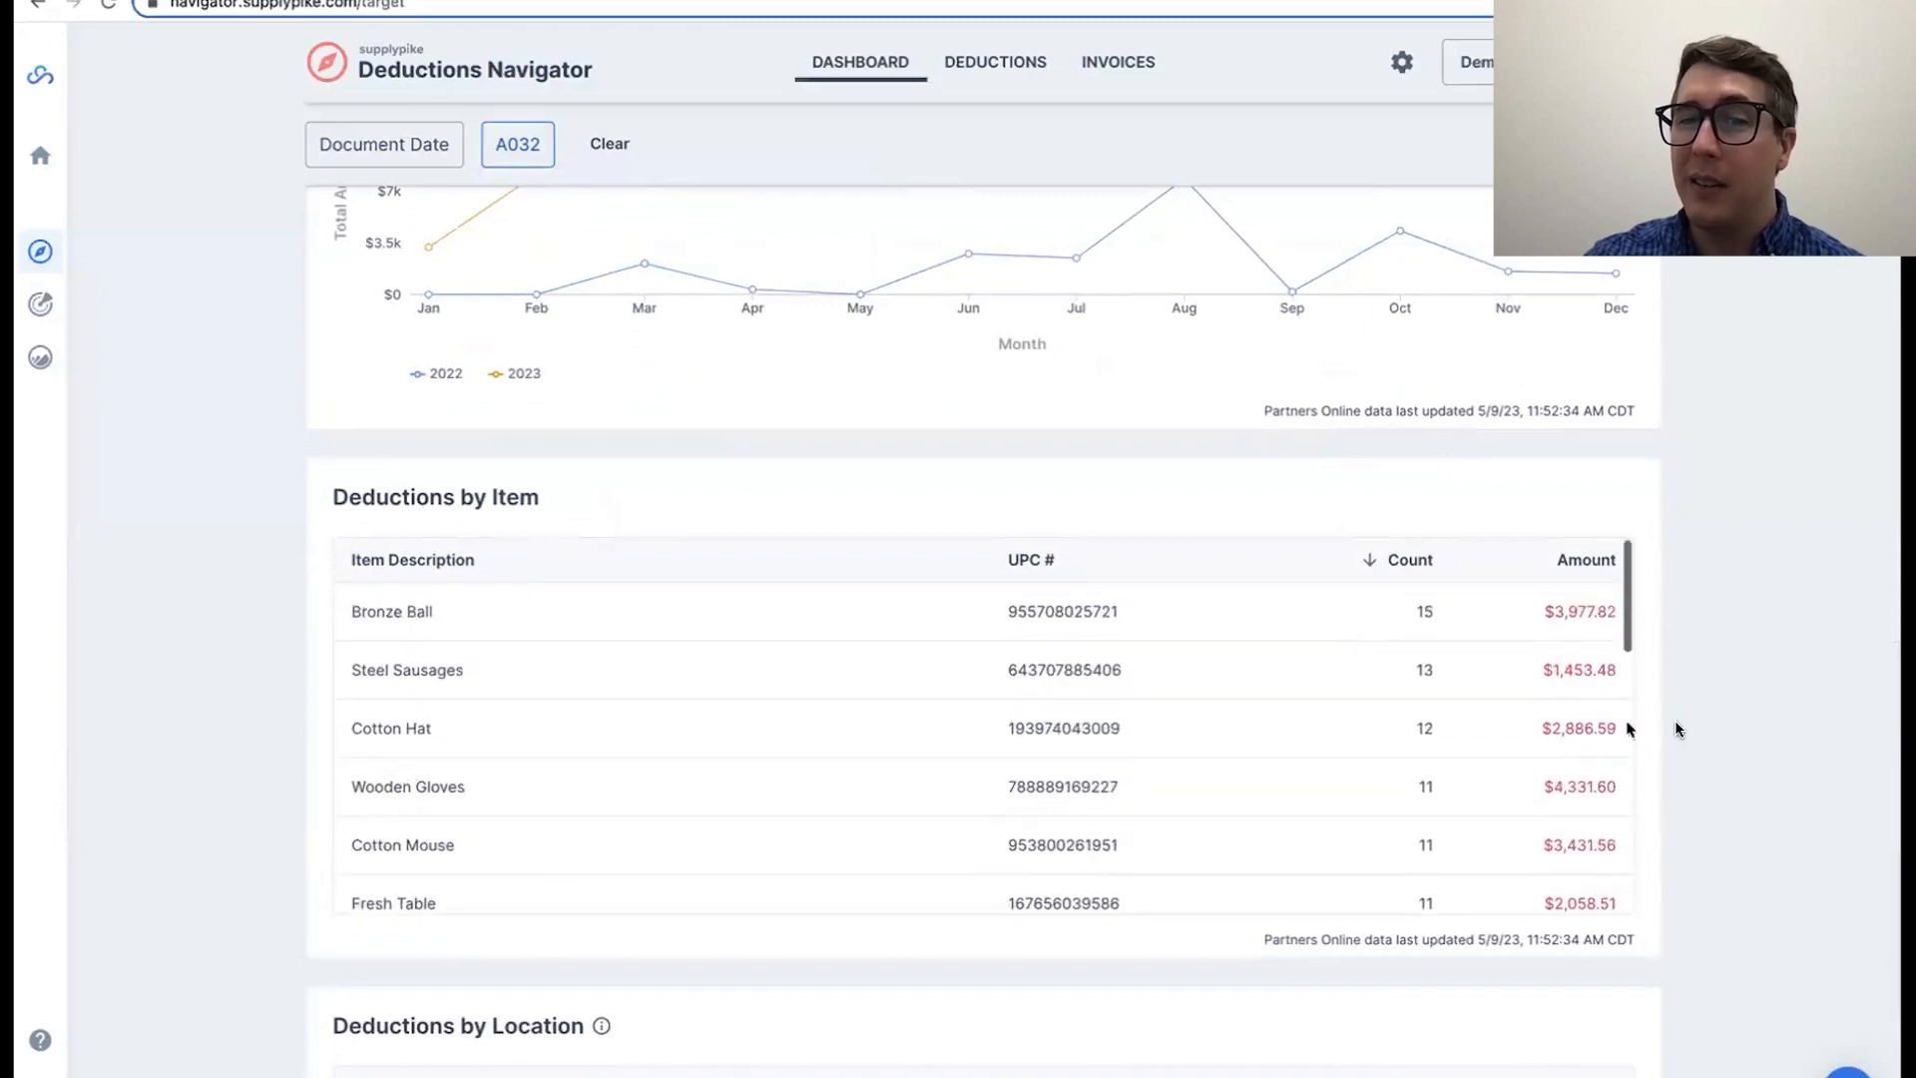
{"action": "scroll", "coordinate": [1771, 688], "scroll_direction": "down", "scroll_amount": 1}
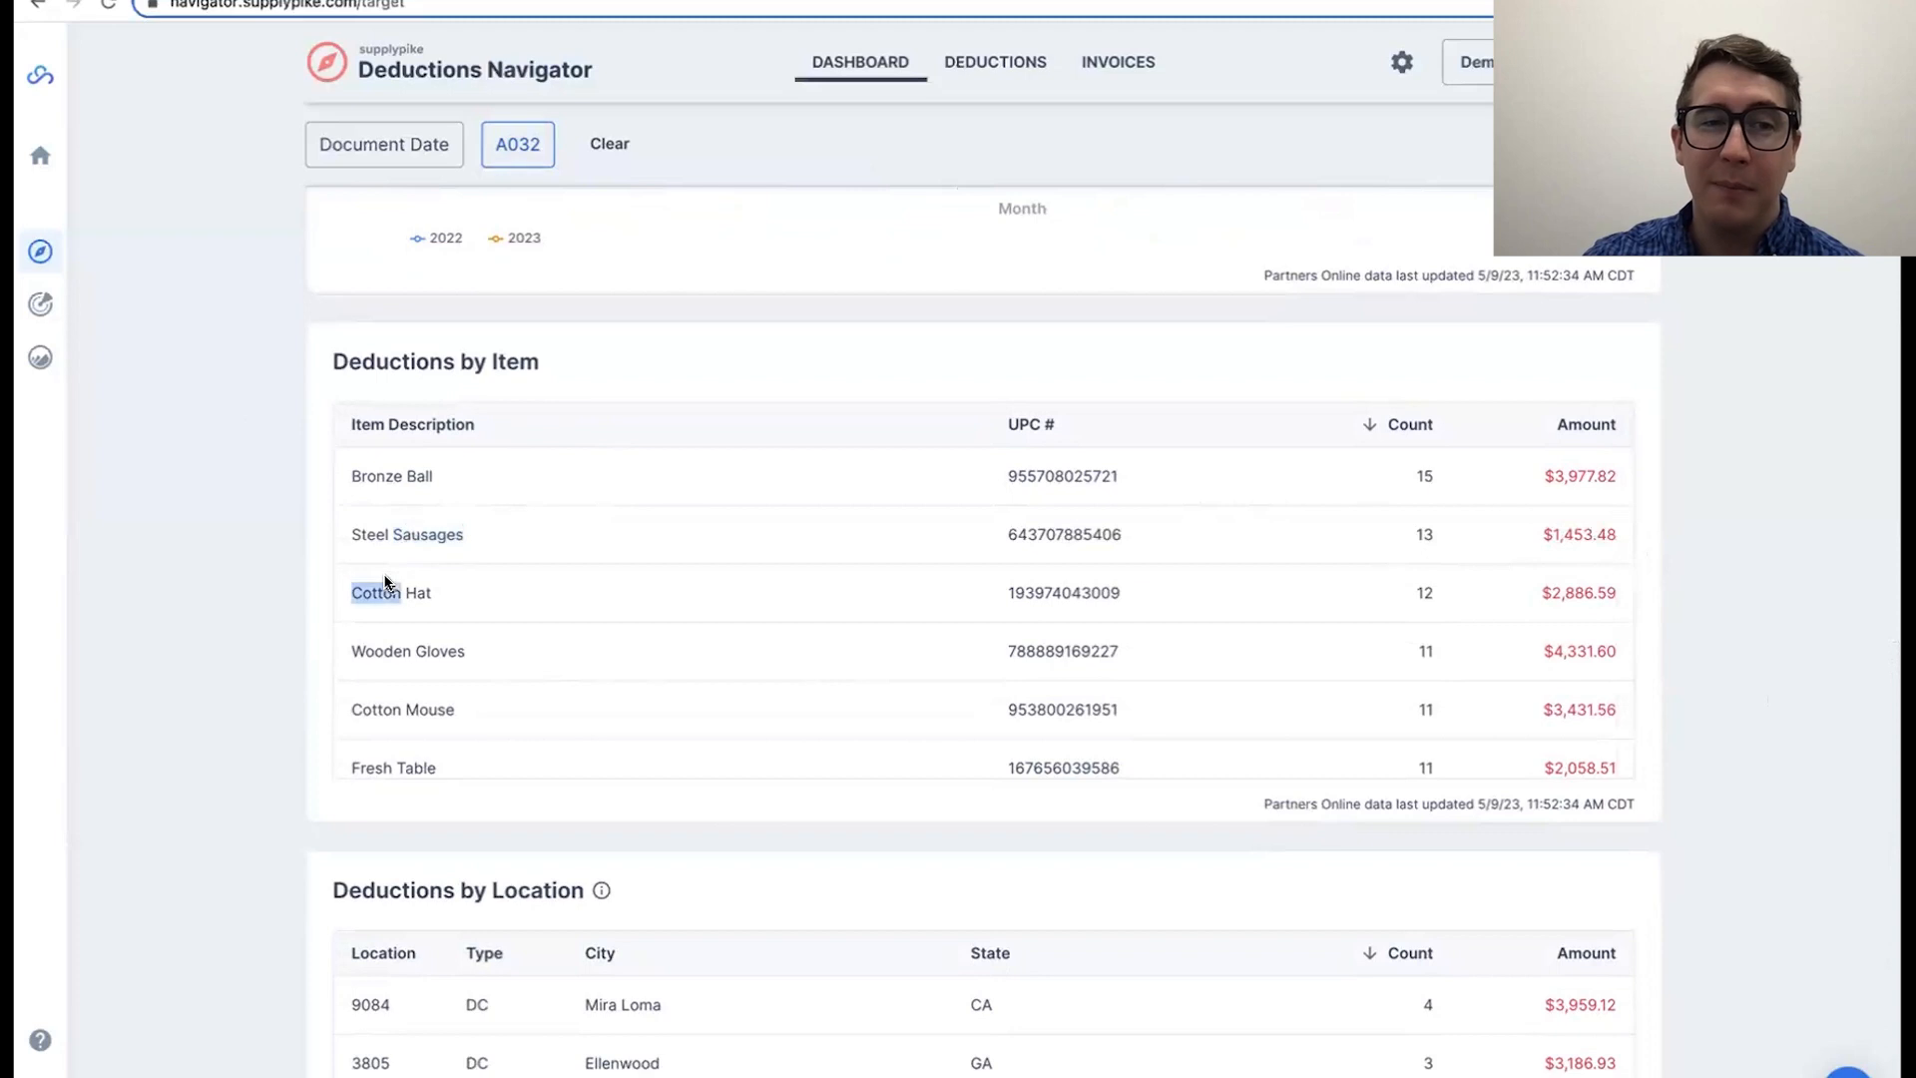
{"action": "double_click", "coordinate": [388, 648]}
{"action": "double_click", "coordinate": [391, 713]}
{"action": "left_click", "coordinate": [433, 715]}
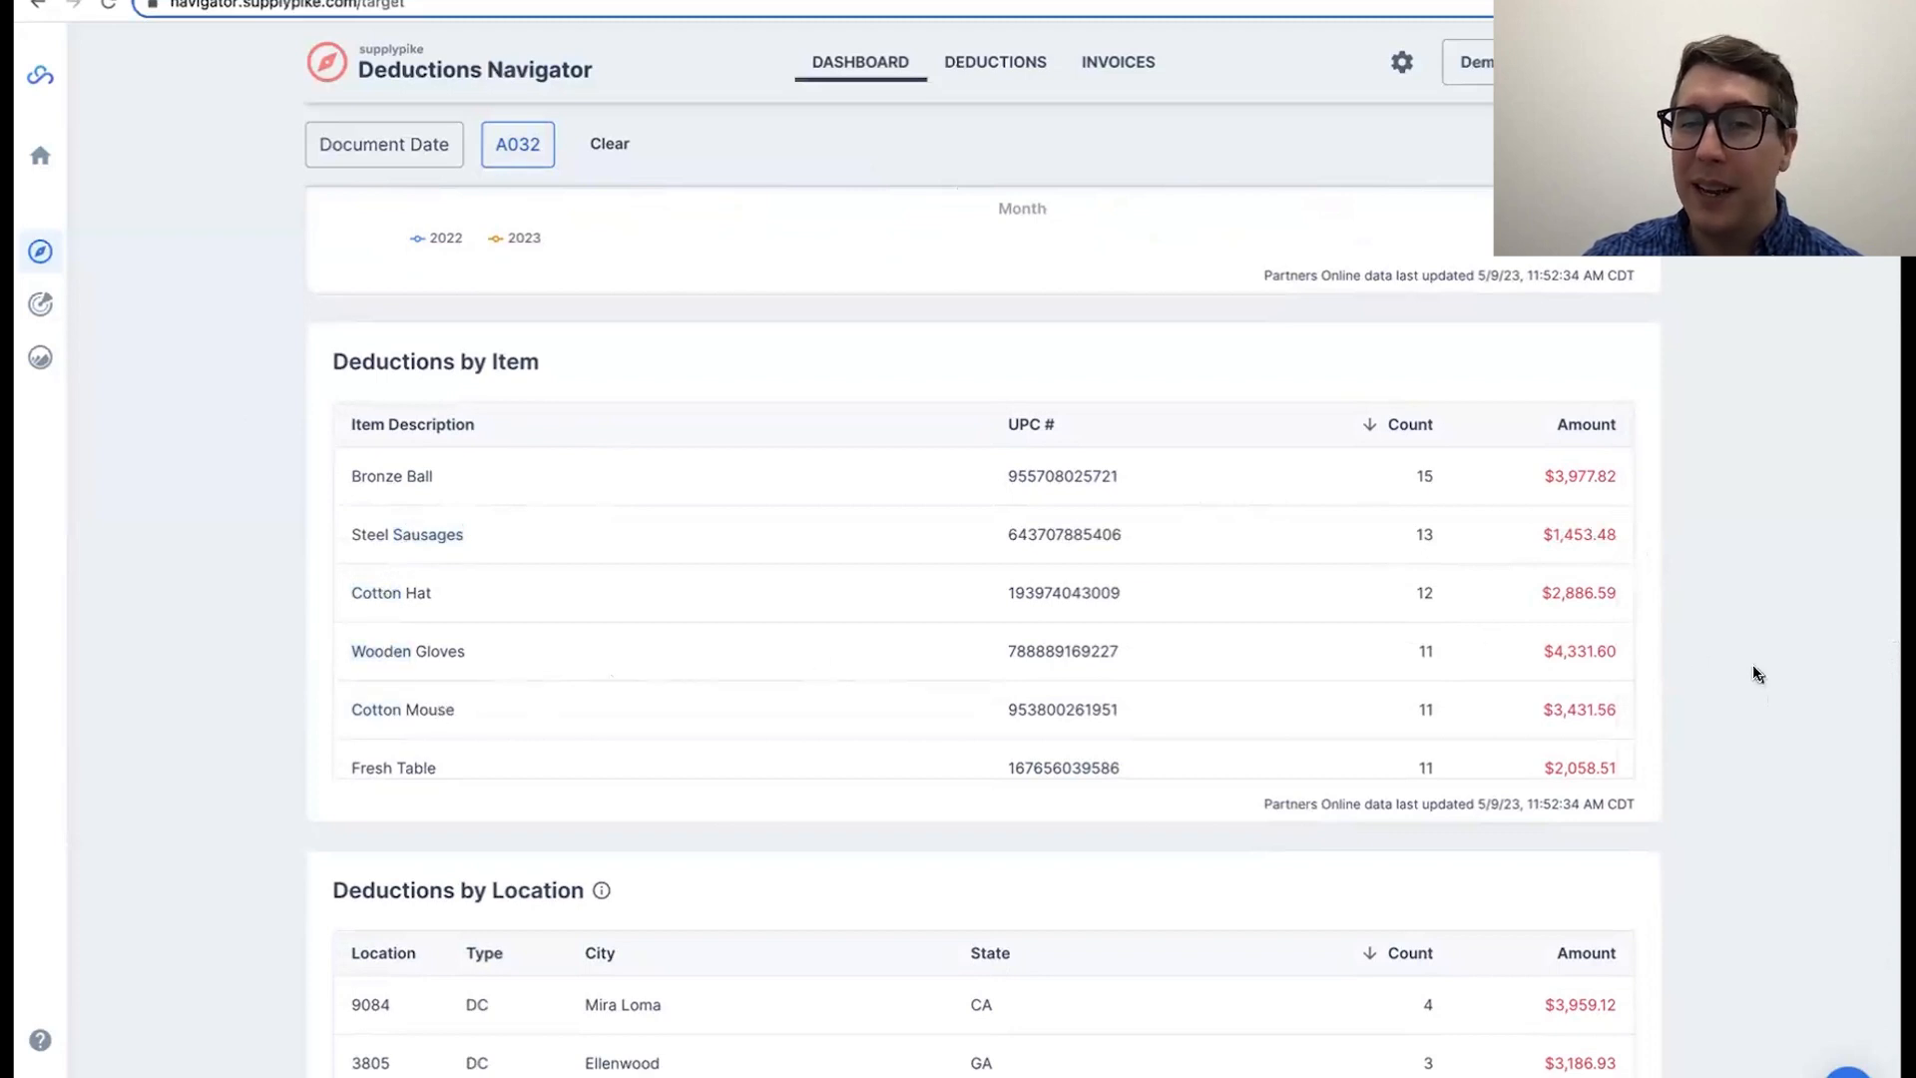
Step: Review the Deductions by Location table and sort it by amount in descending order
{"action": "scroll", "coordinate": [1754, 662], "scroll_direction": "down", "scroll_amount": 3}
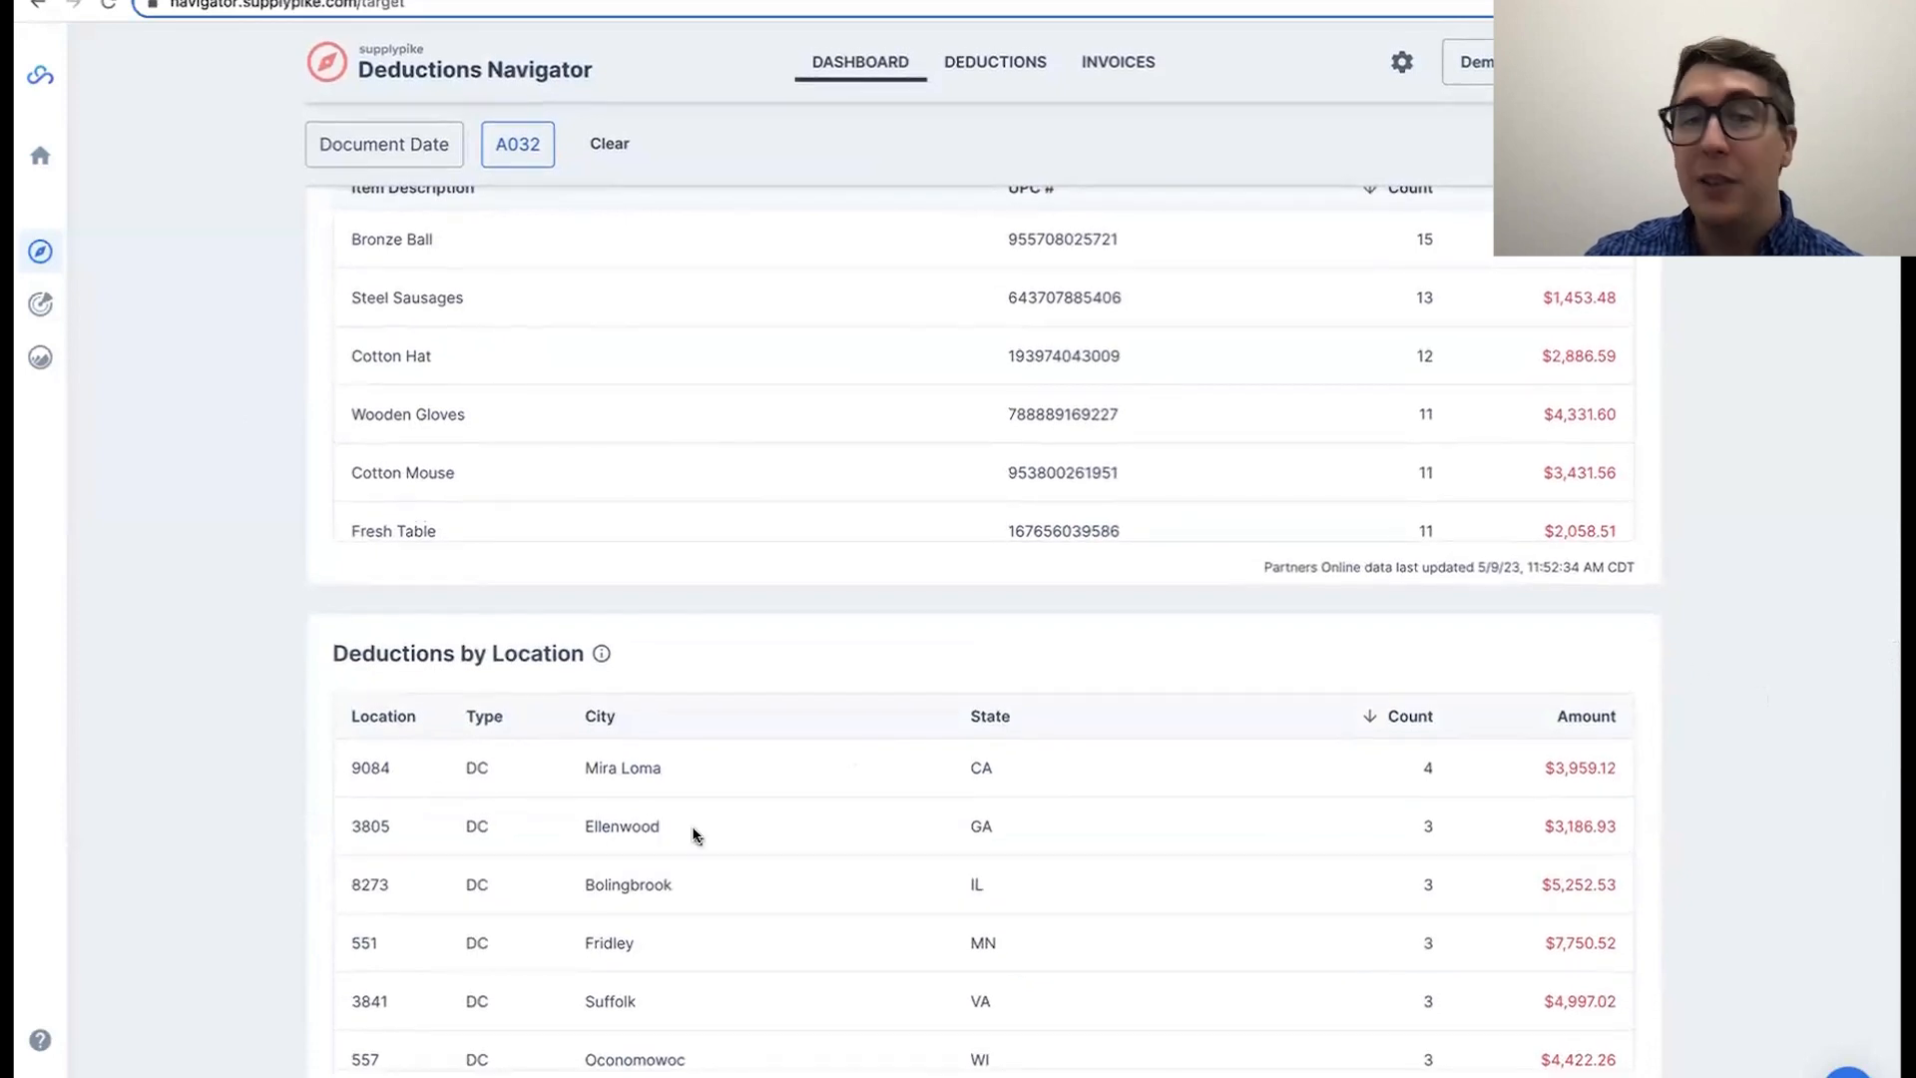
{"action": "scroll", "coordinate": [659, 821], "scroll_direction": "down", "scroll_amount": 3}
{"action": "scroll", "coordinate": [657, 820], "scroll_direction": "up", "scroll_amount": 3}
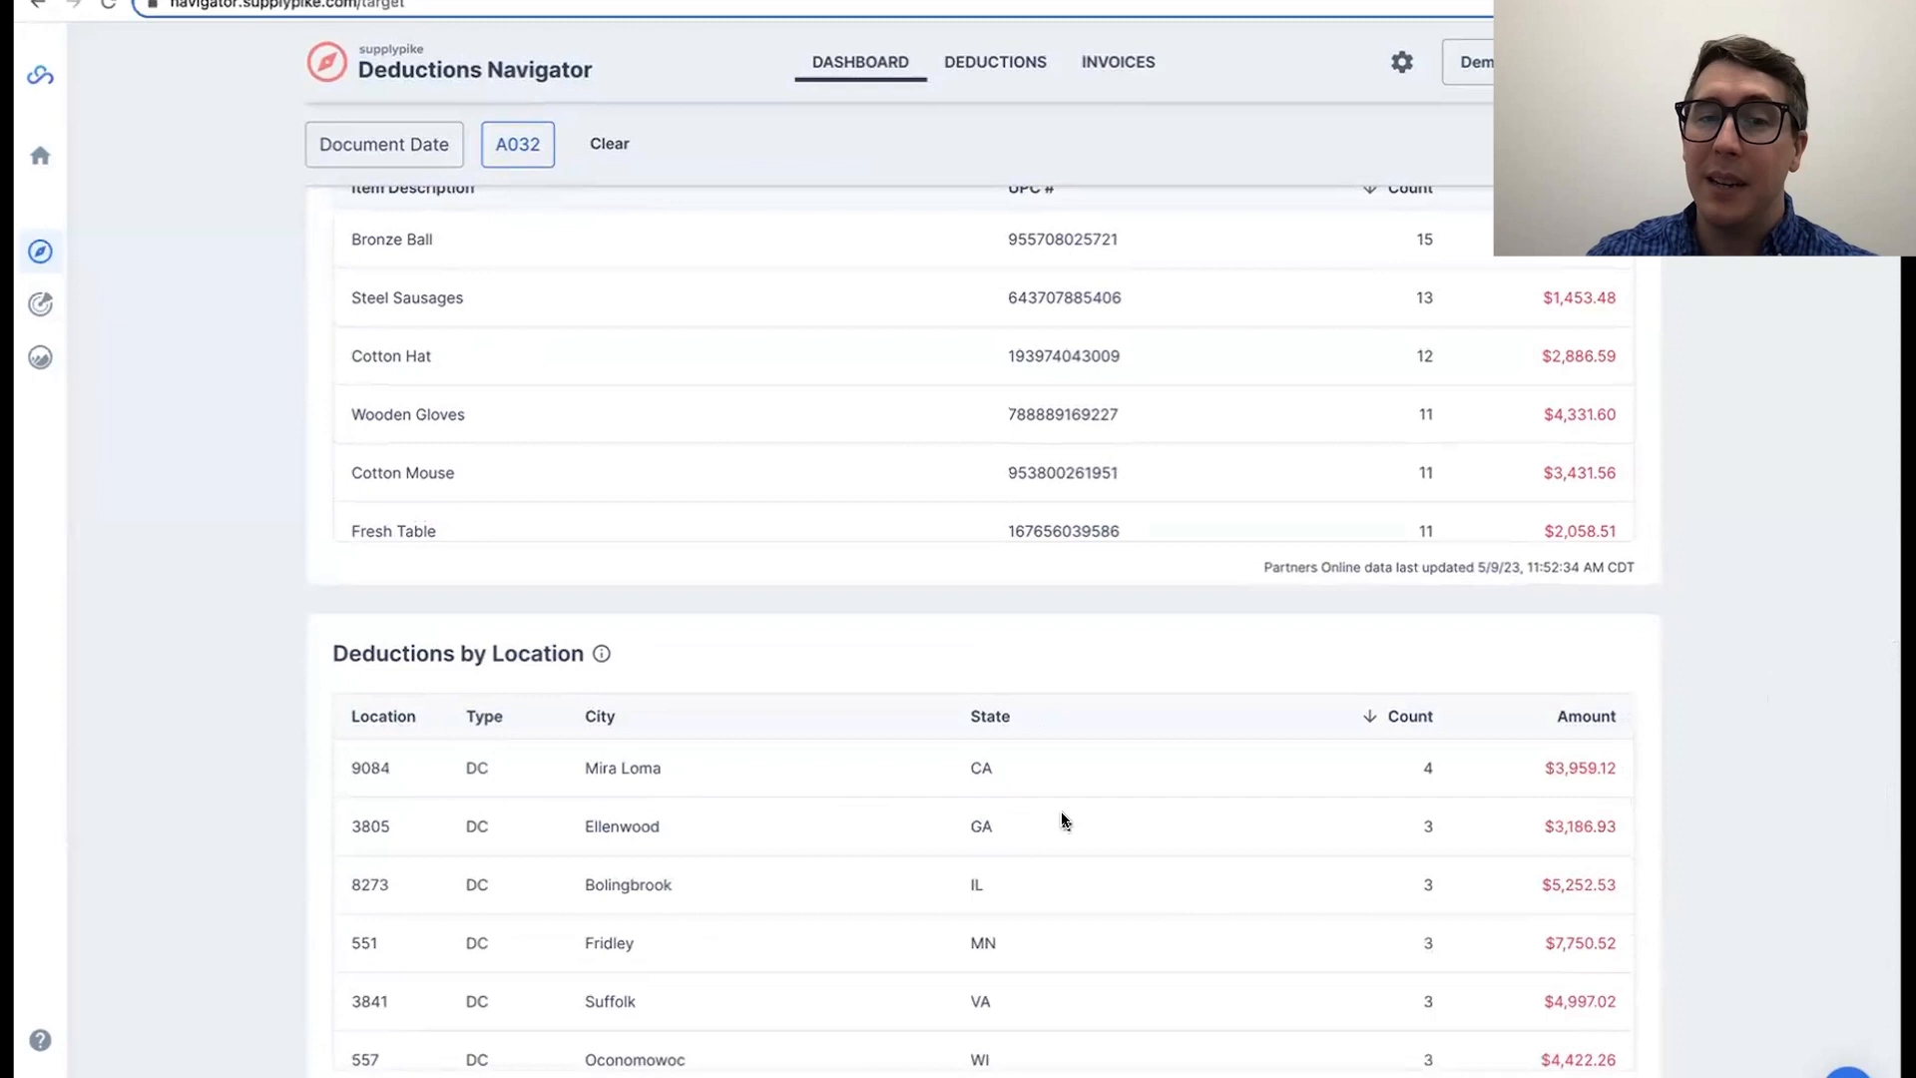
{"action": "scroll", "coordinate": [1207, 877], "scroll_direction": "down", "scroll_amount": 3}
{"action": "scroll", "coordinate": [1208, 878], "scroll_direction": "up", "scroll_amount": 3}
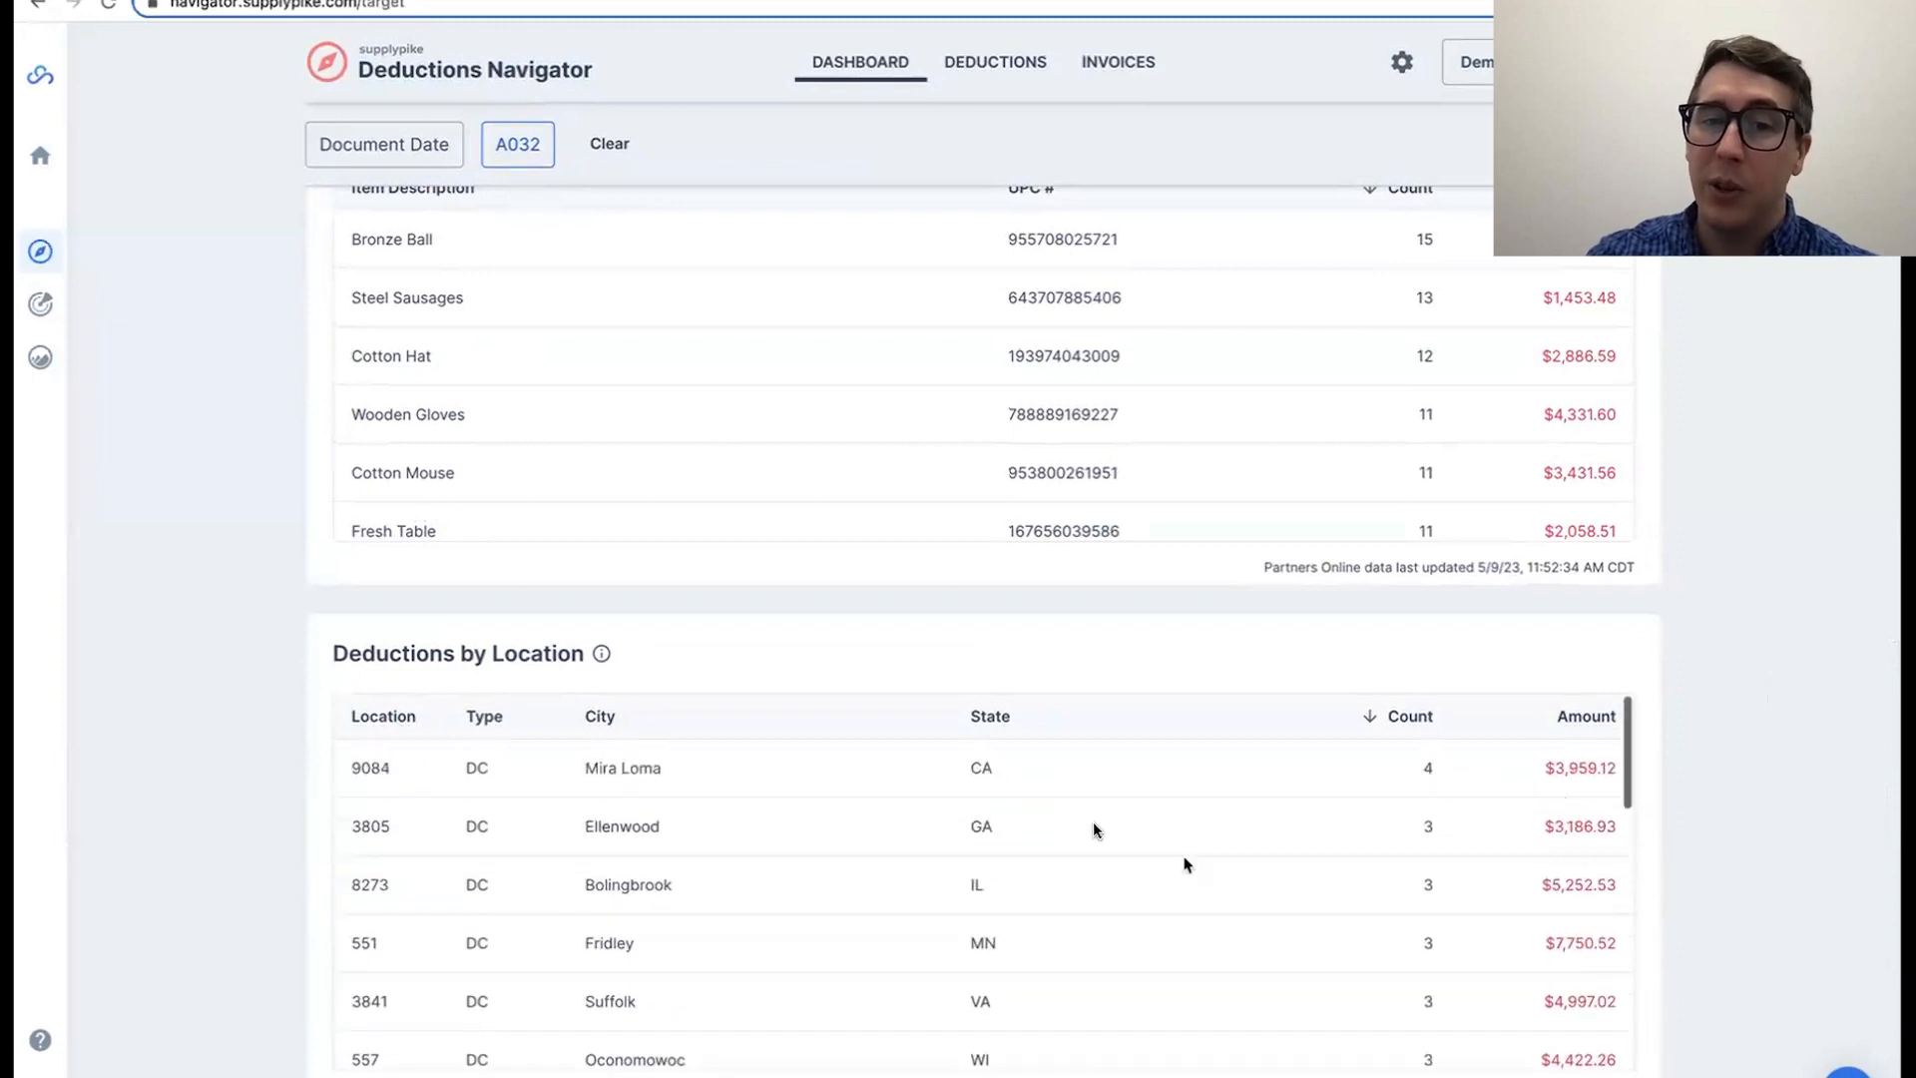
{"action": "left_click", "coordinate": [1547, 719]}
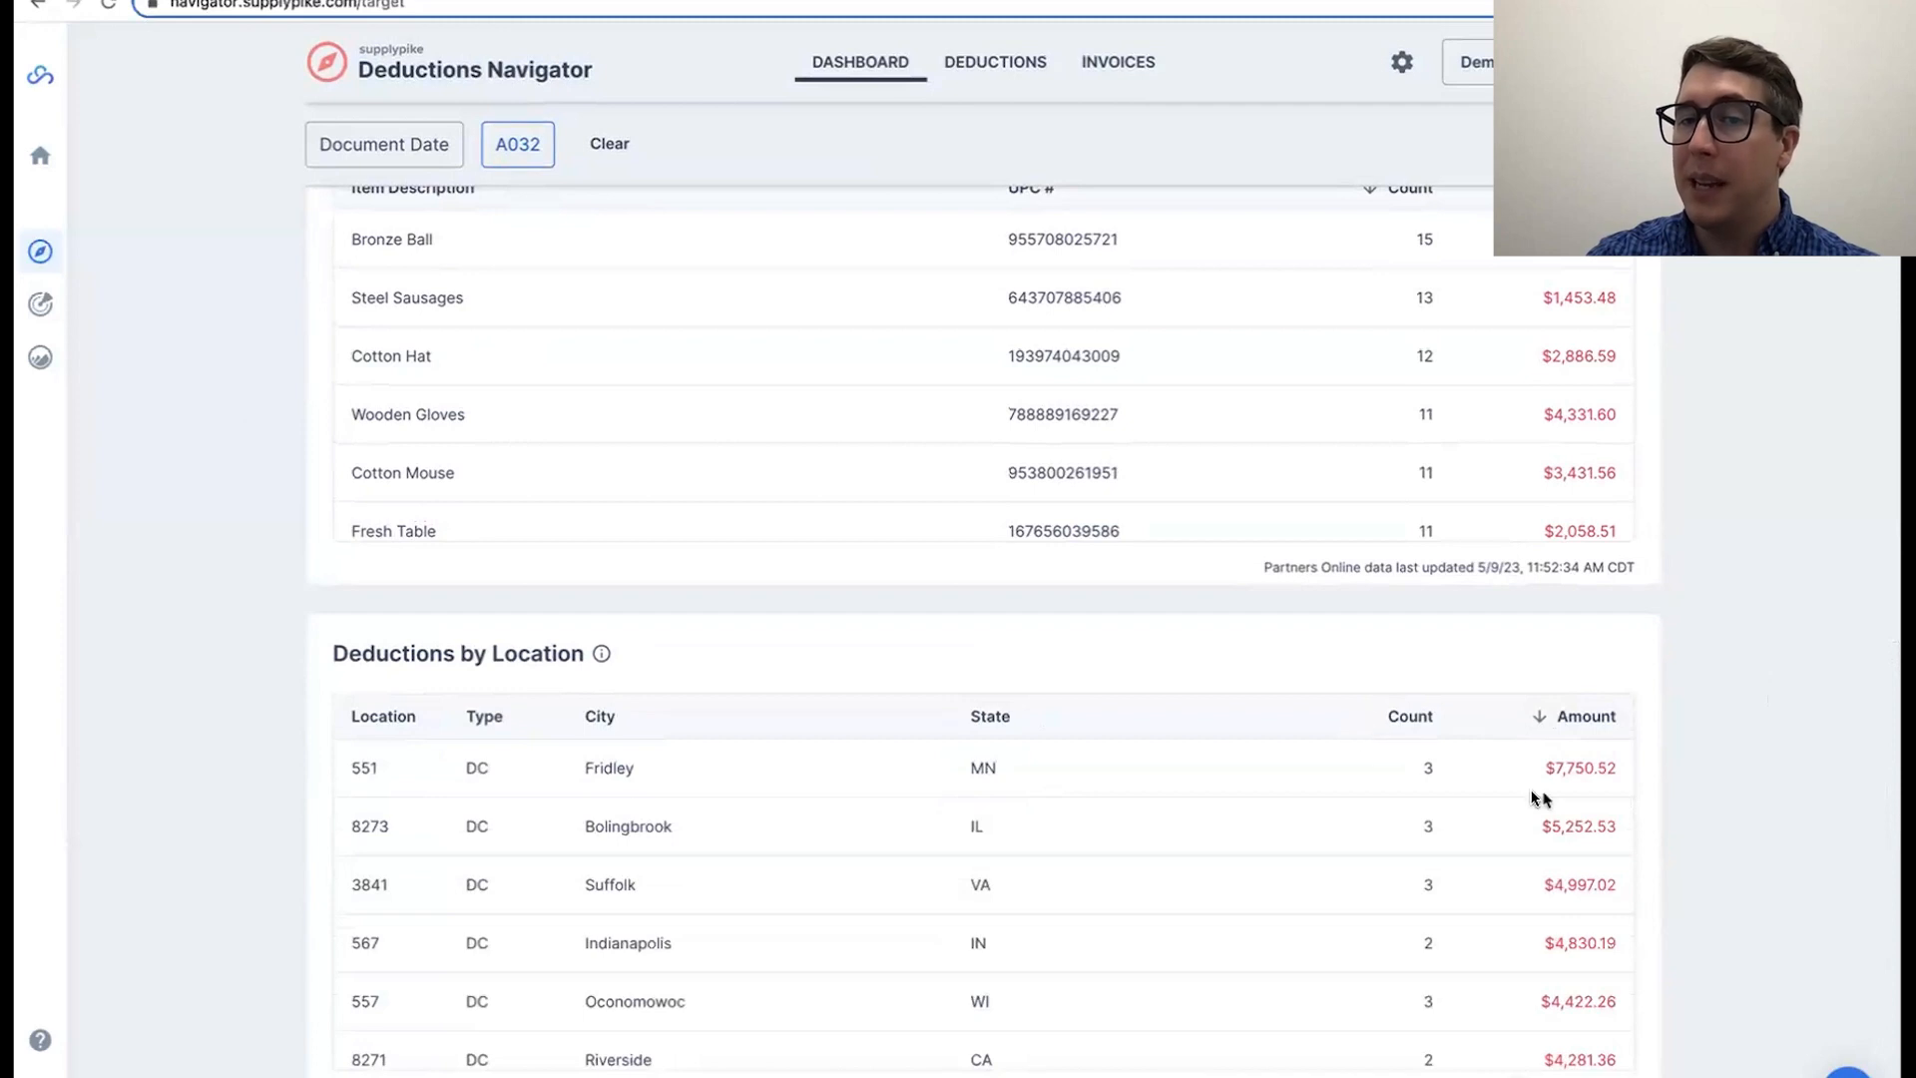
Step: Review the A032-filtered dashboard charts, from the status and amount breakdowns to deductions over time
{"action": "scroll", "coordinate": [1724, 878], "scroll_direction": "up", "scroll_amount": 15}
{"action": "scroll", "coordinate": [1724, 885], "scroll_direction": "down", "scroll_amount": 8}
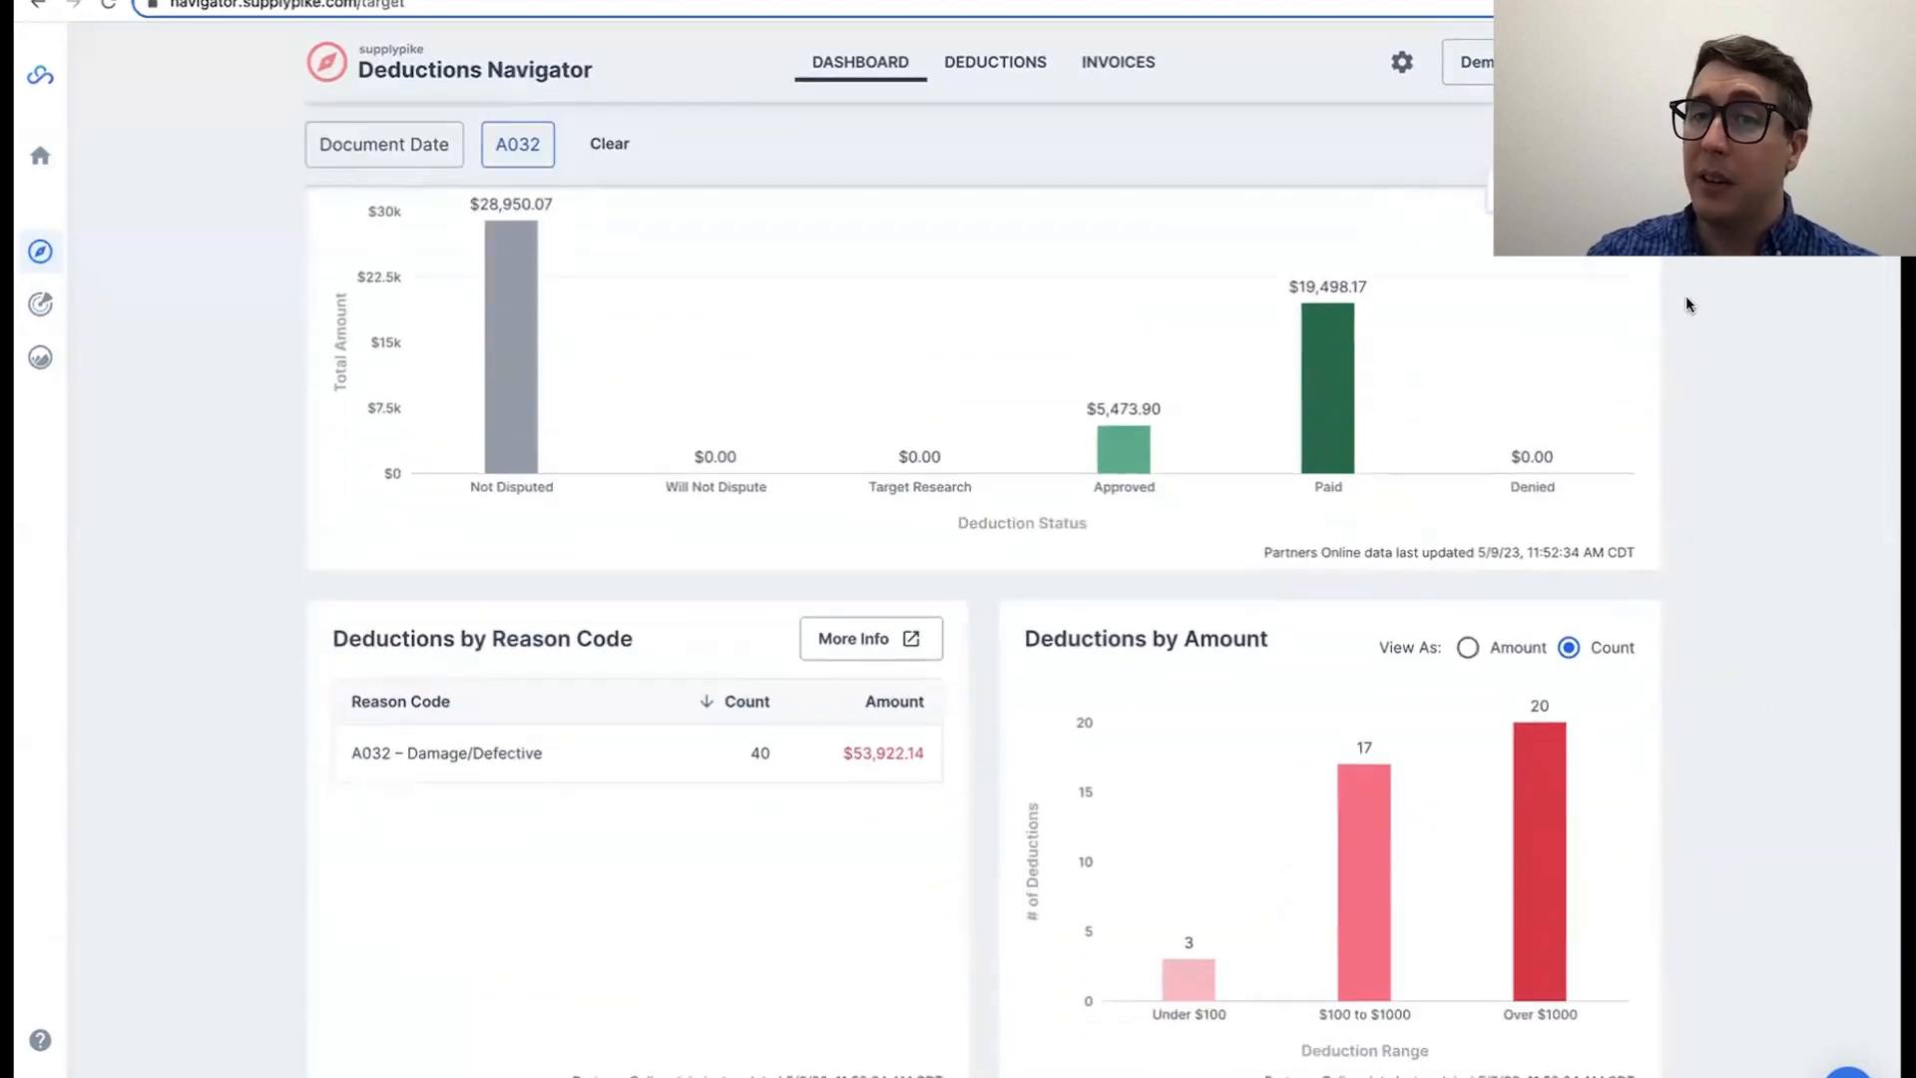
{"action": "scroll", "coordinate": [1703, 359], "scroll_direction": "up", "scroll_amount": 7}
{"action": "scroll", "coordinate": [1703, 359], "scroll_direction": "down", "scroll_amount": 15}
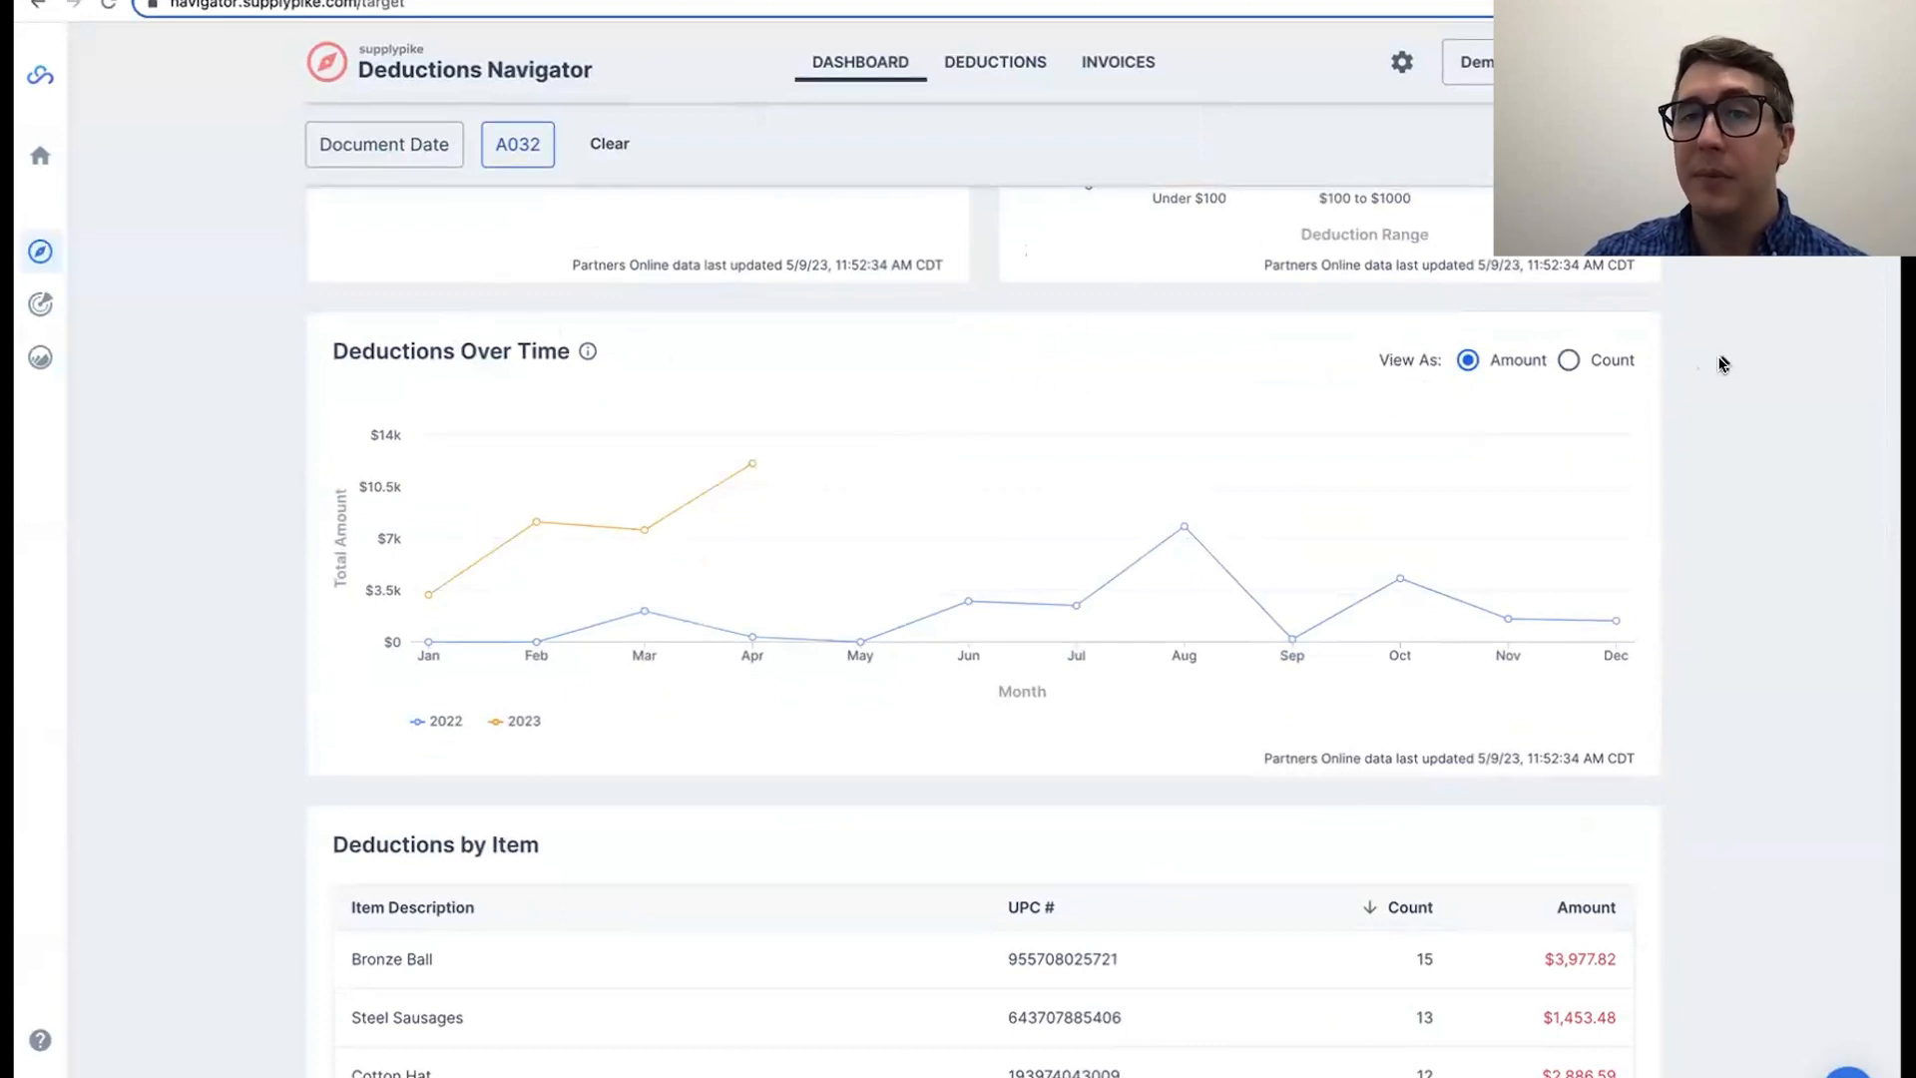
{"action": "scroll", "coordinate": [1717, 361], "scroll_direction": "up", "scroll_amount": 10}
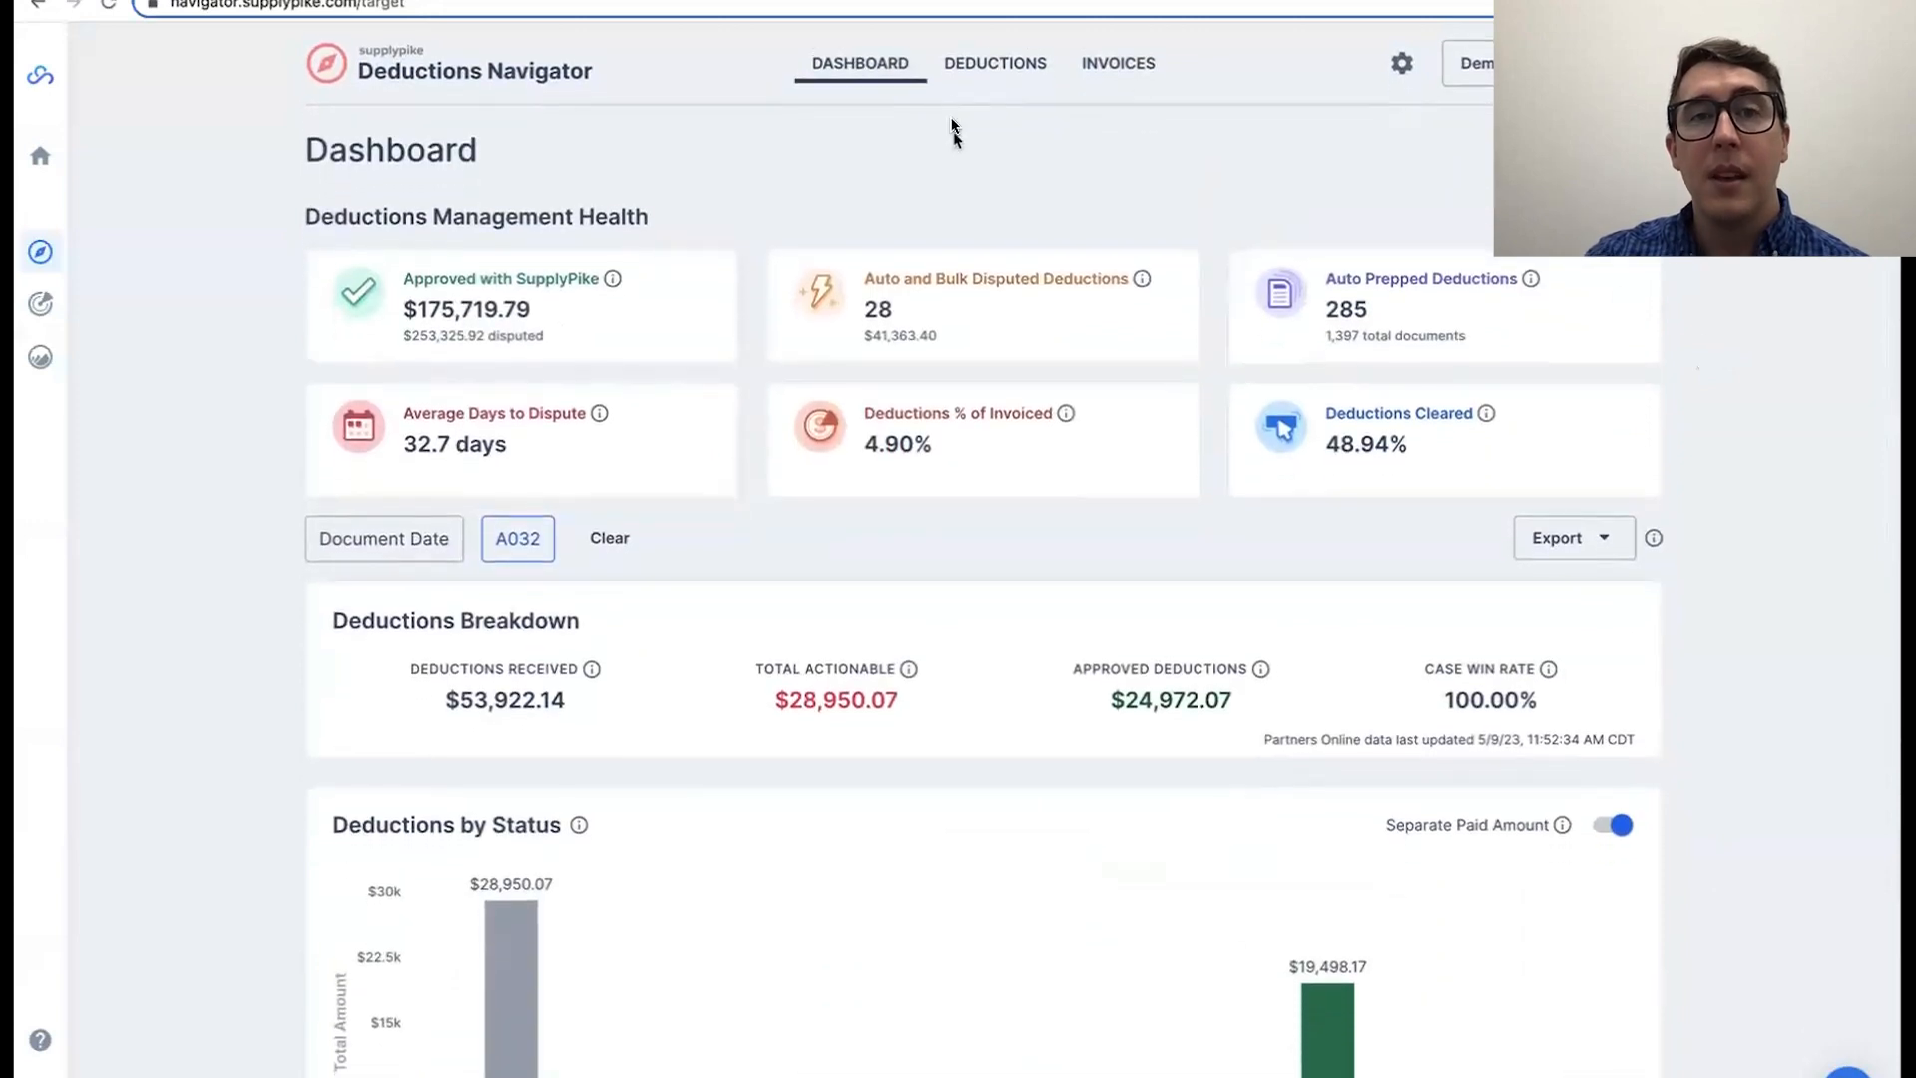
Step: Open the list of actionable deductions
{"action": "left_click", "coordinate": [978, 67]}
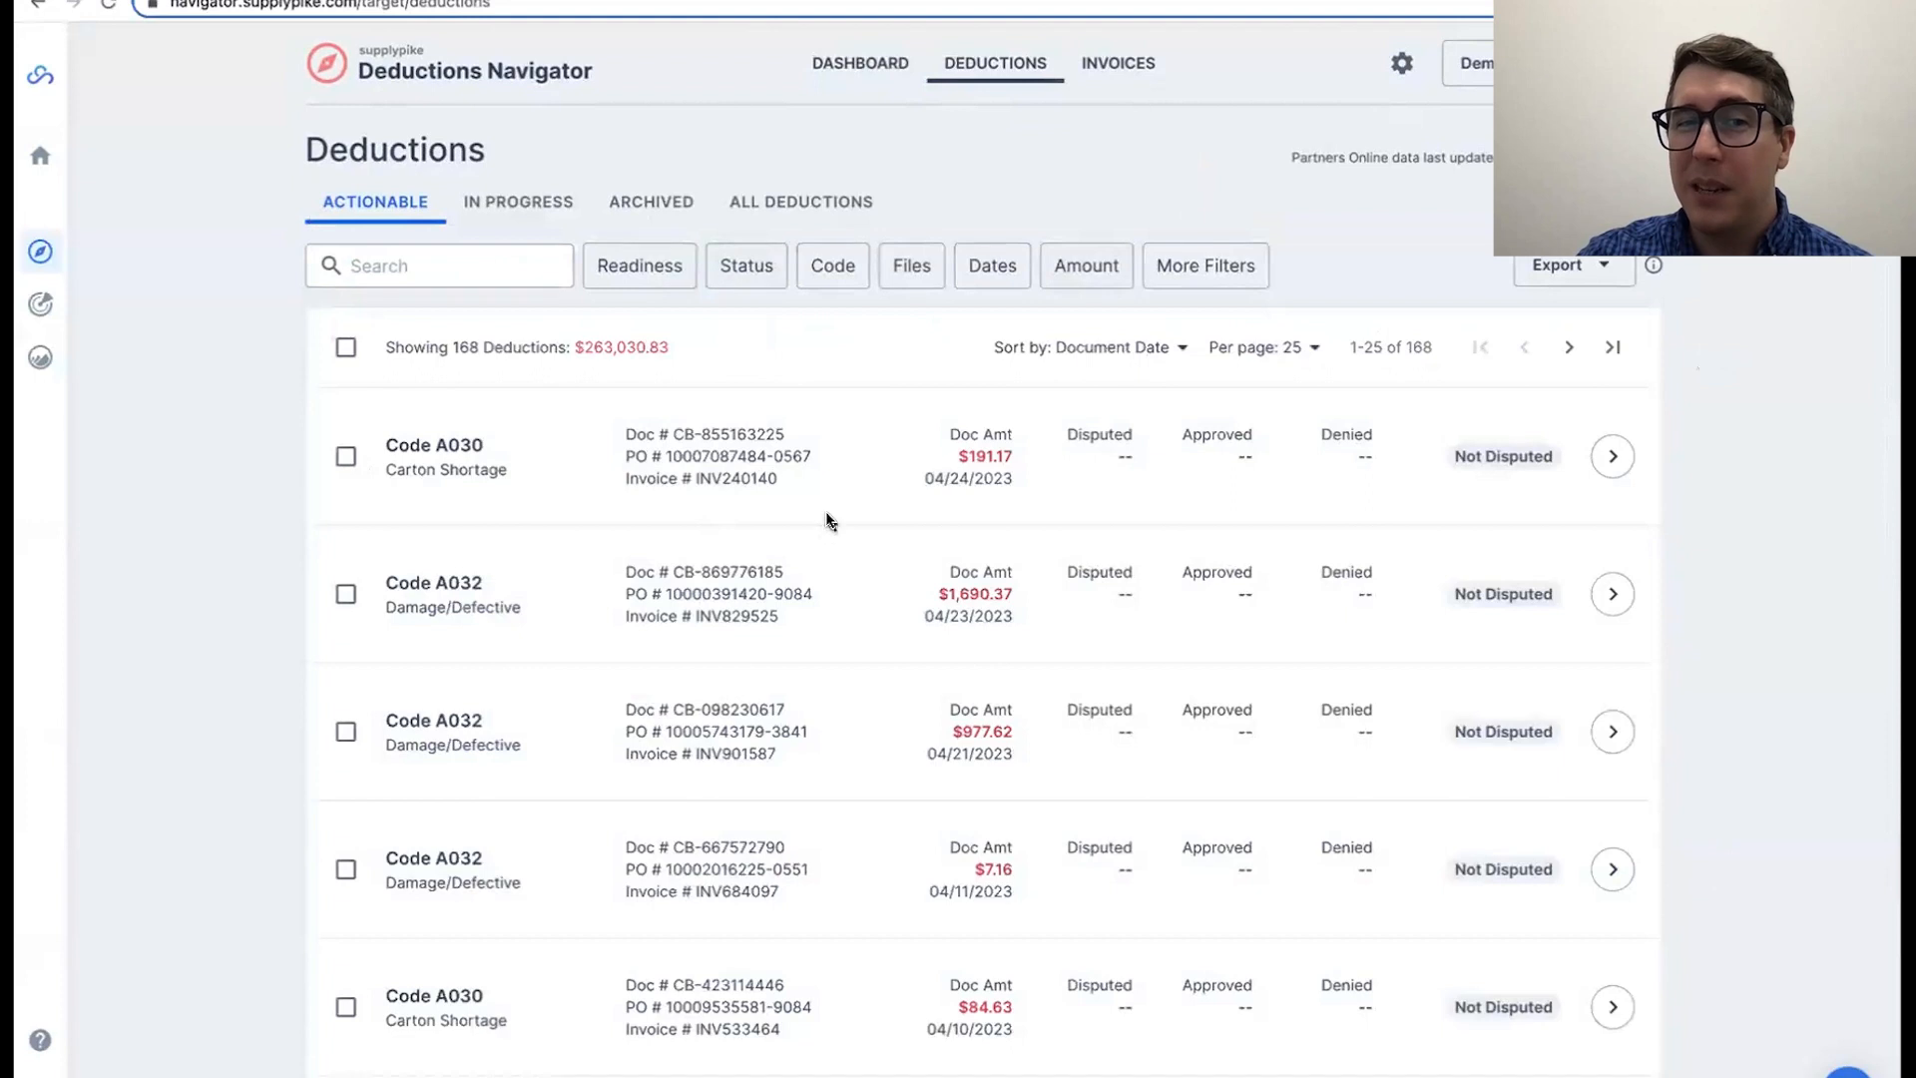
Step: Try selecting individual deductions and the full page of 25, and clear the selection
{"action": "left_click", "coordinate": [346, 456]}
{"action": "left_click", "coordinate": [345, 594]}
{"action": "left_click", "coordinate": [345, 732]}
{"action": "left_click", "coordinate": [345, 457]}
{"action": "left_click", "coordinate": [345, 344]}
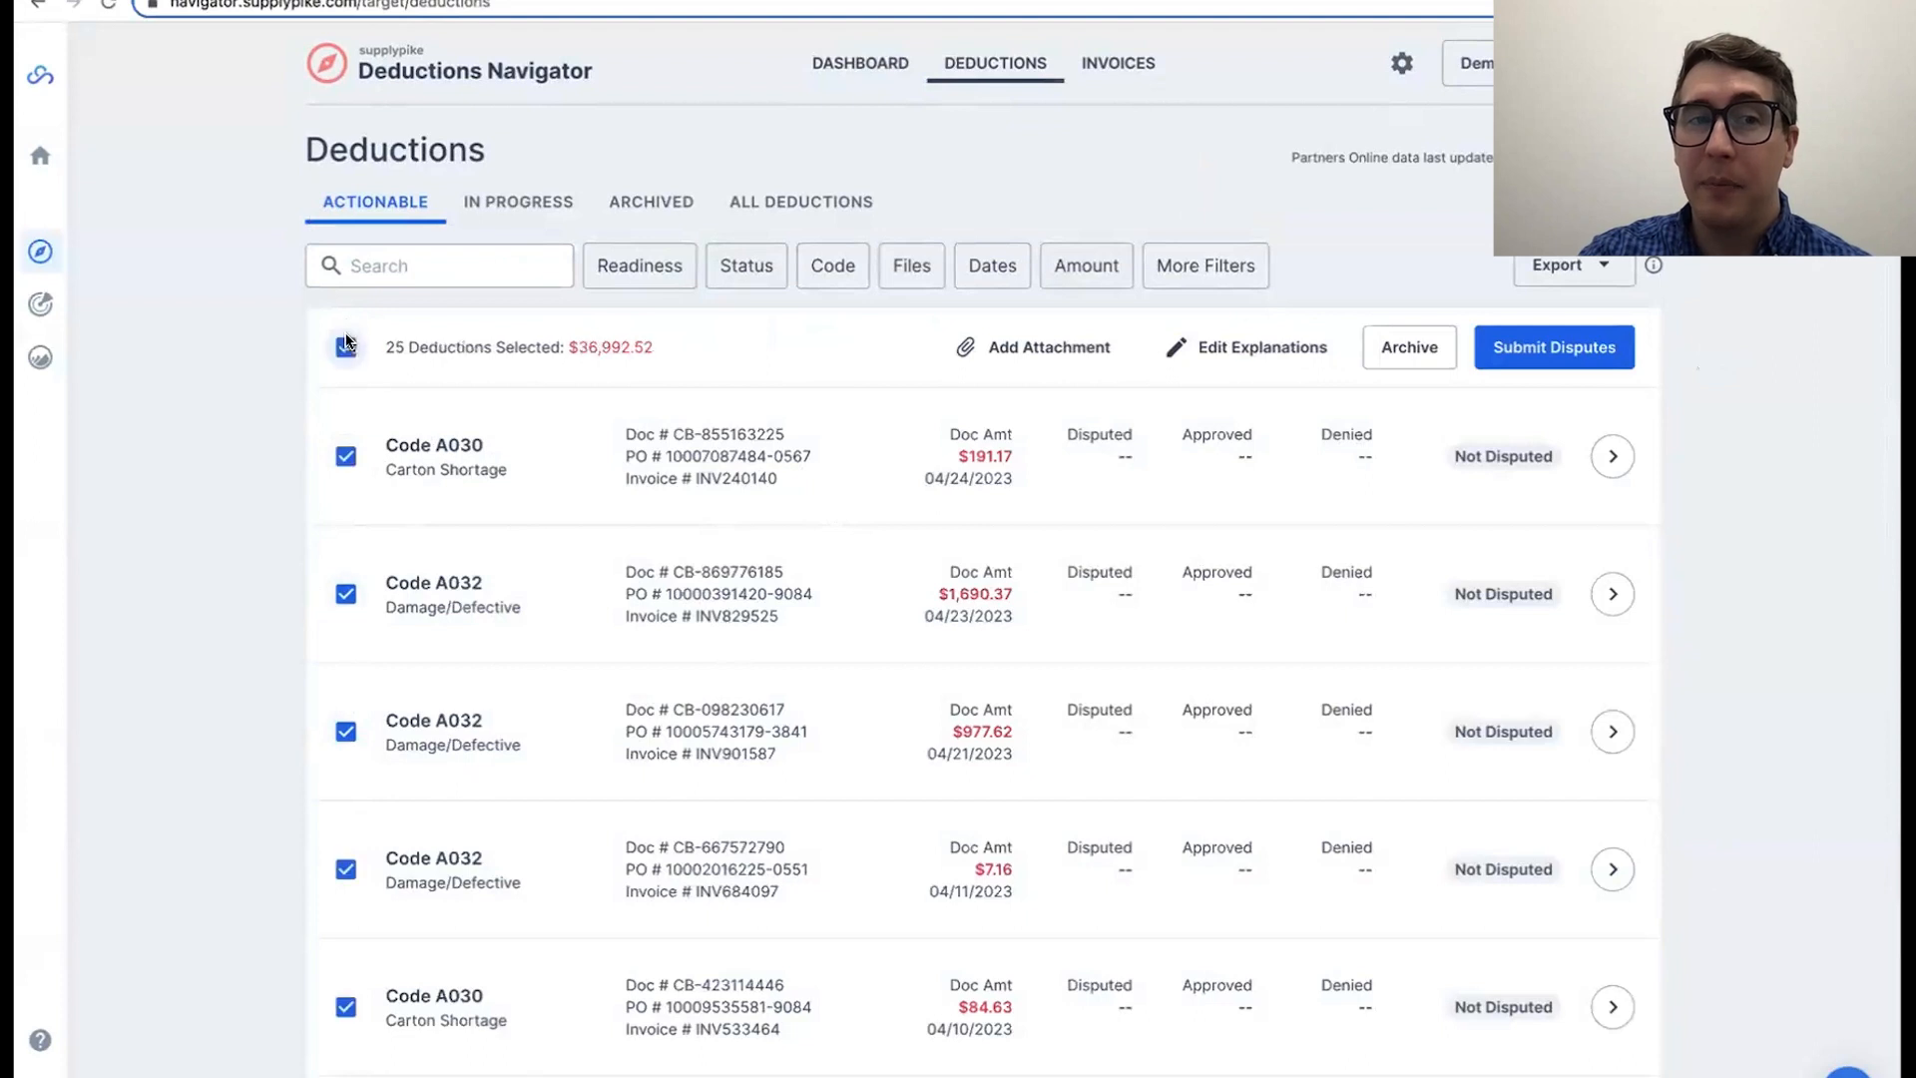
{"action": "left_click", "coordinate": [345, 347]}
Step: Show 100 deductions per page, and try selecting the whole page before clearing the selection
{"action": "left_click", "coordinate": [1297, 348]}
{"action": "left_click", "coordinate": [1296, 472]}
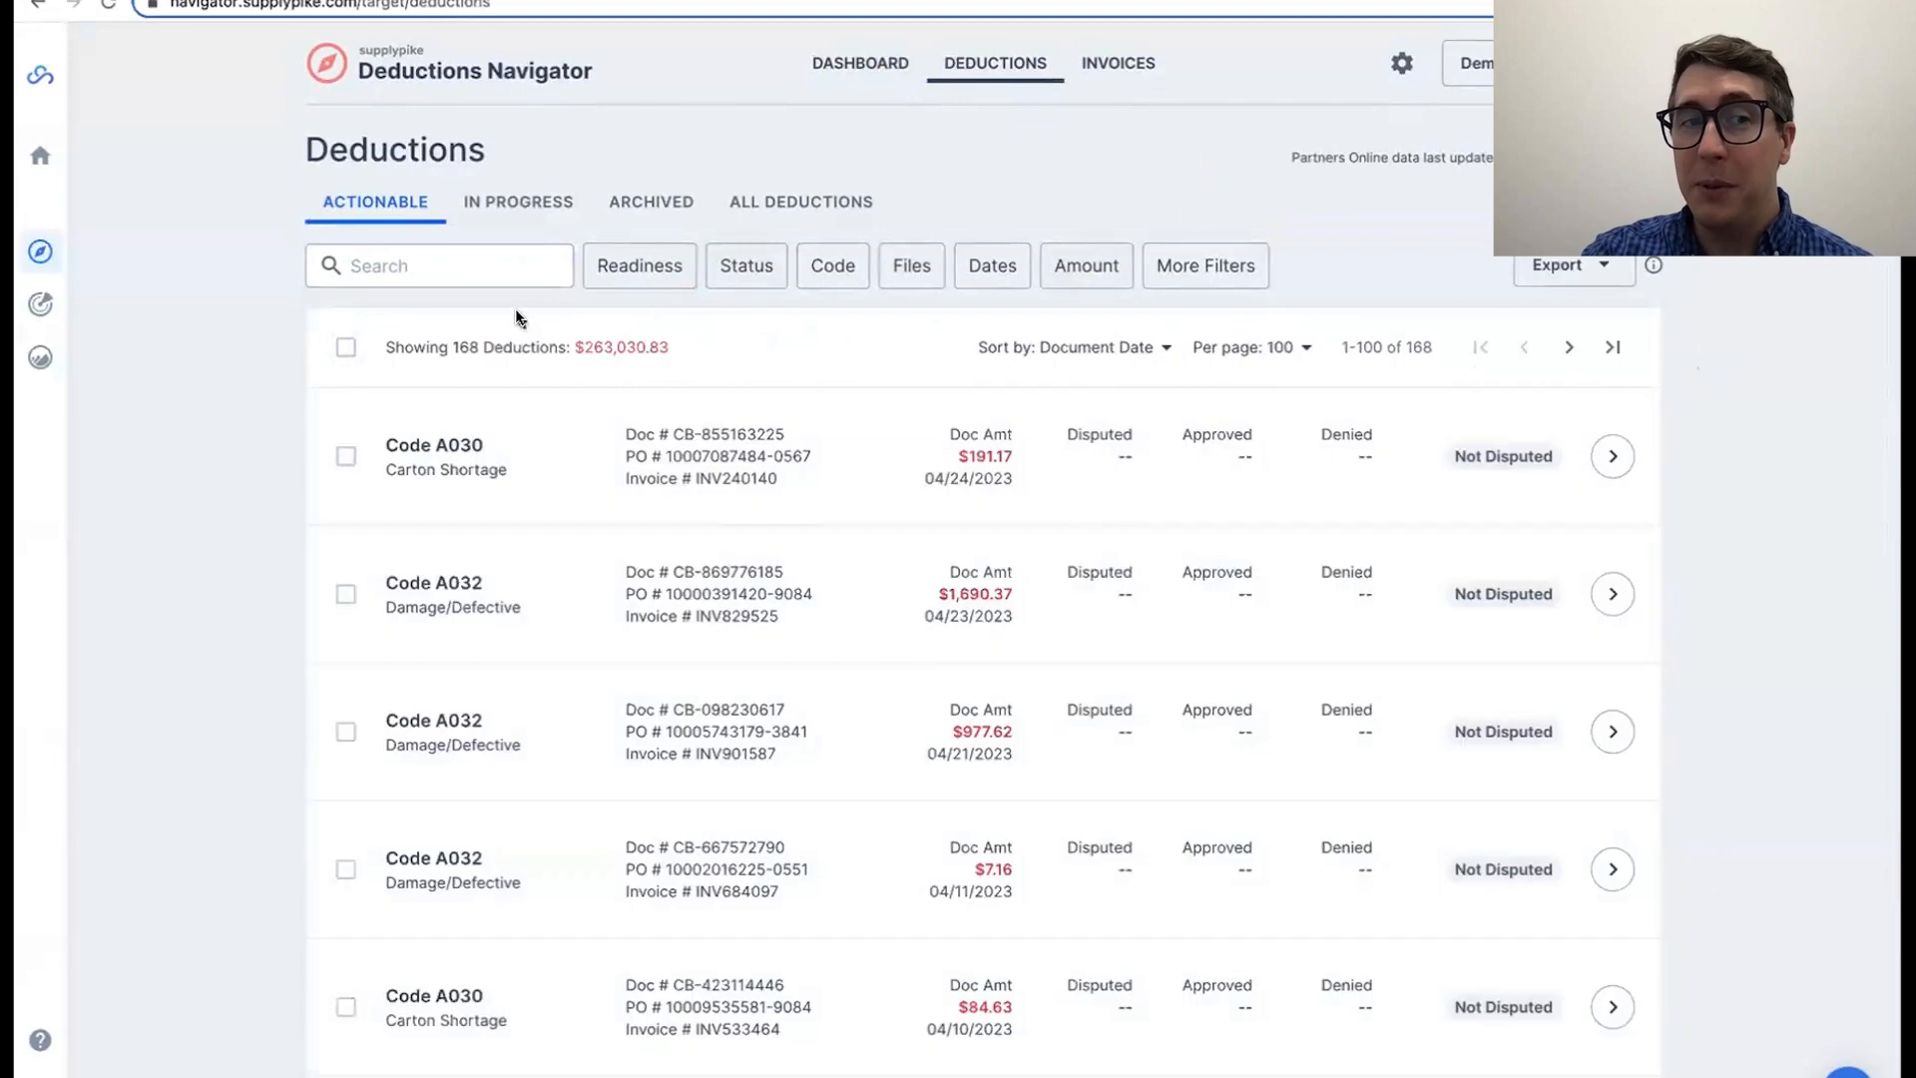
{"action": "left_click", "coordinate": [347, 347]}
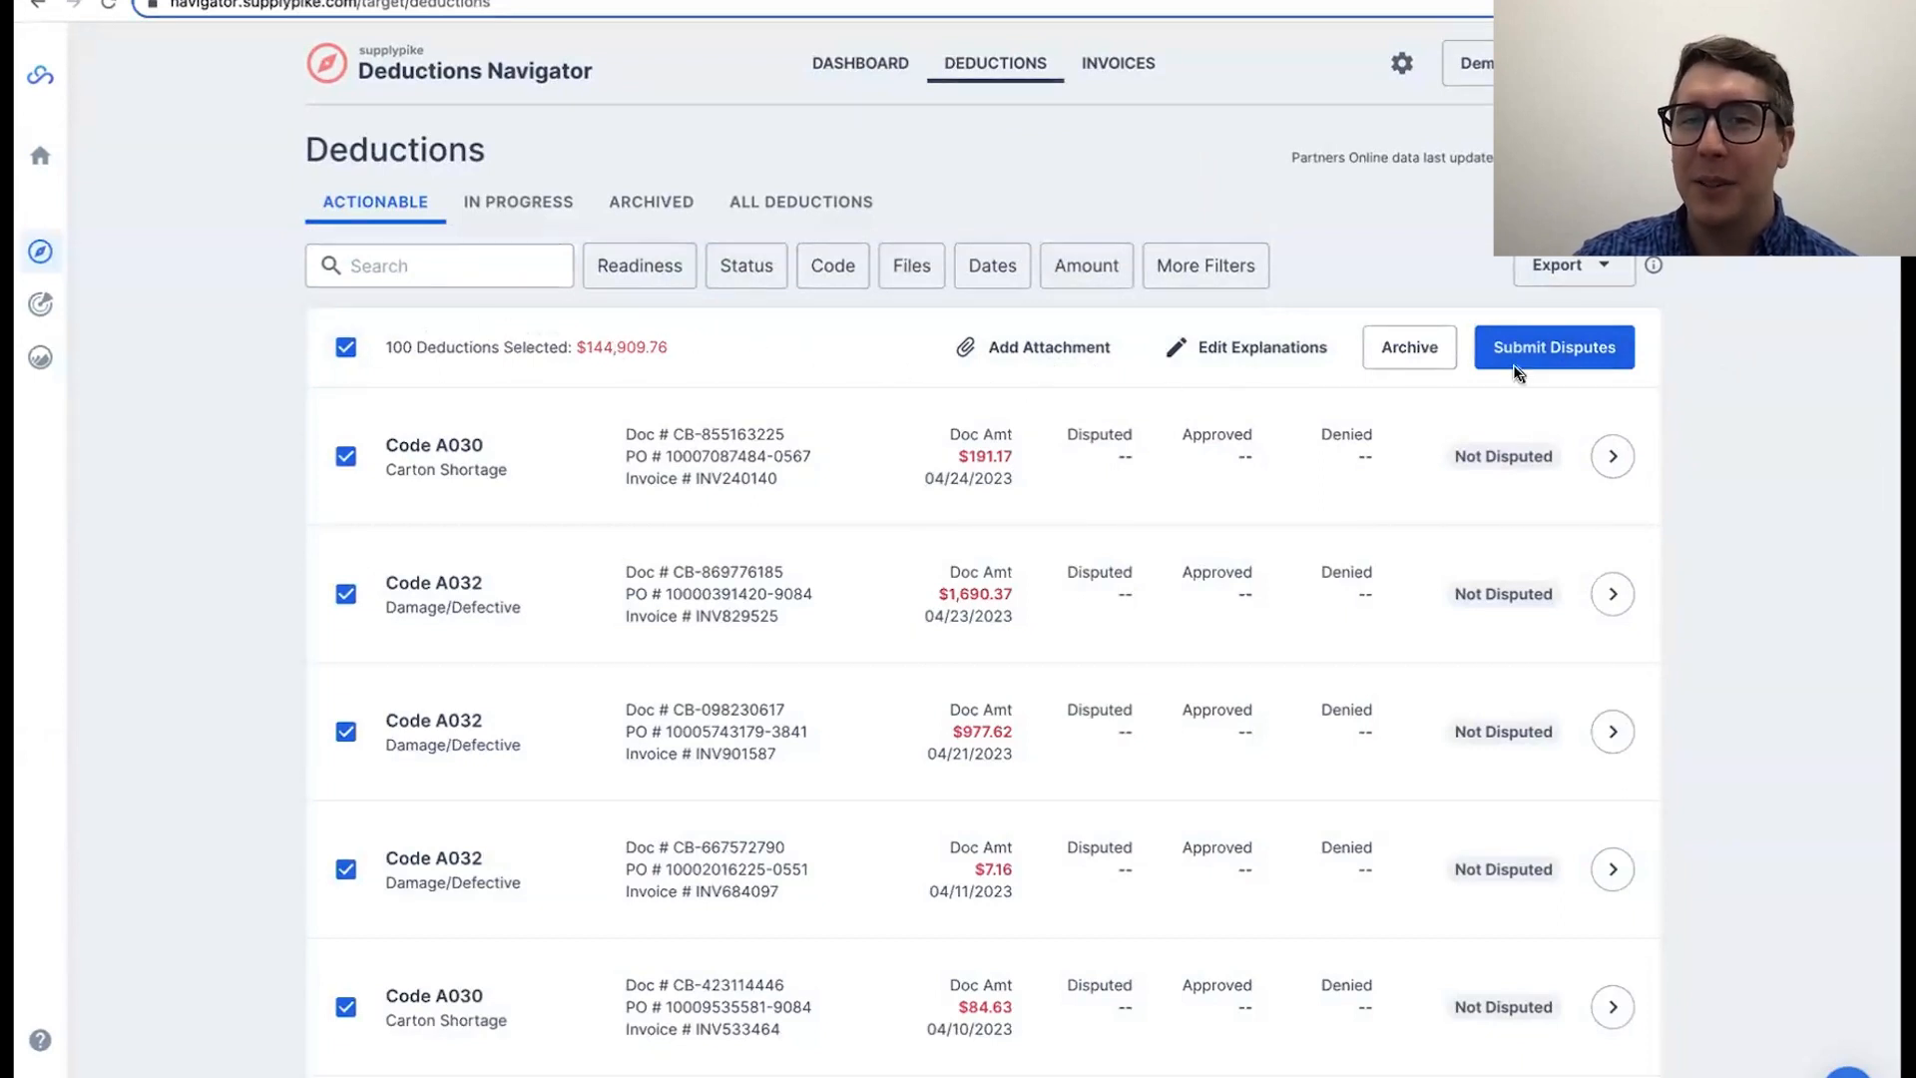
{"action": "left_click", "coordinate": [330, 349]}
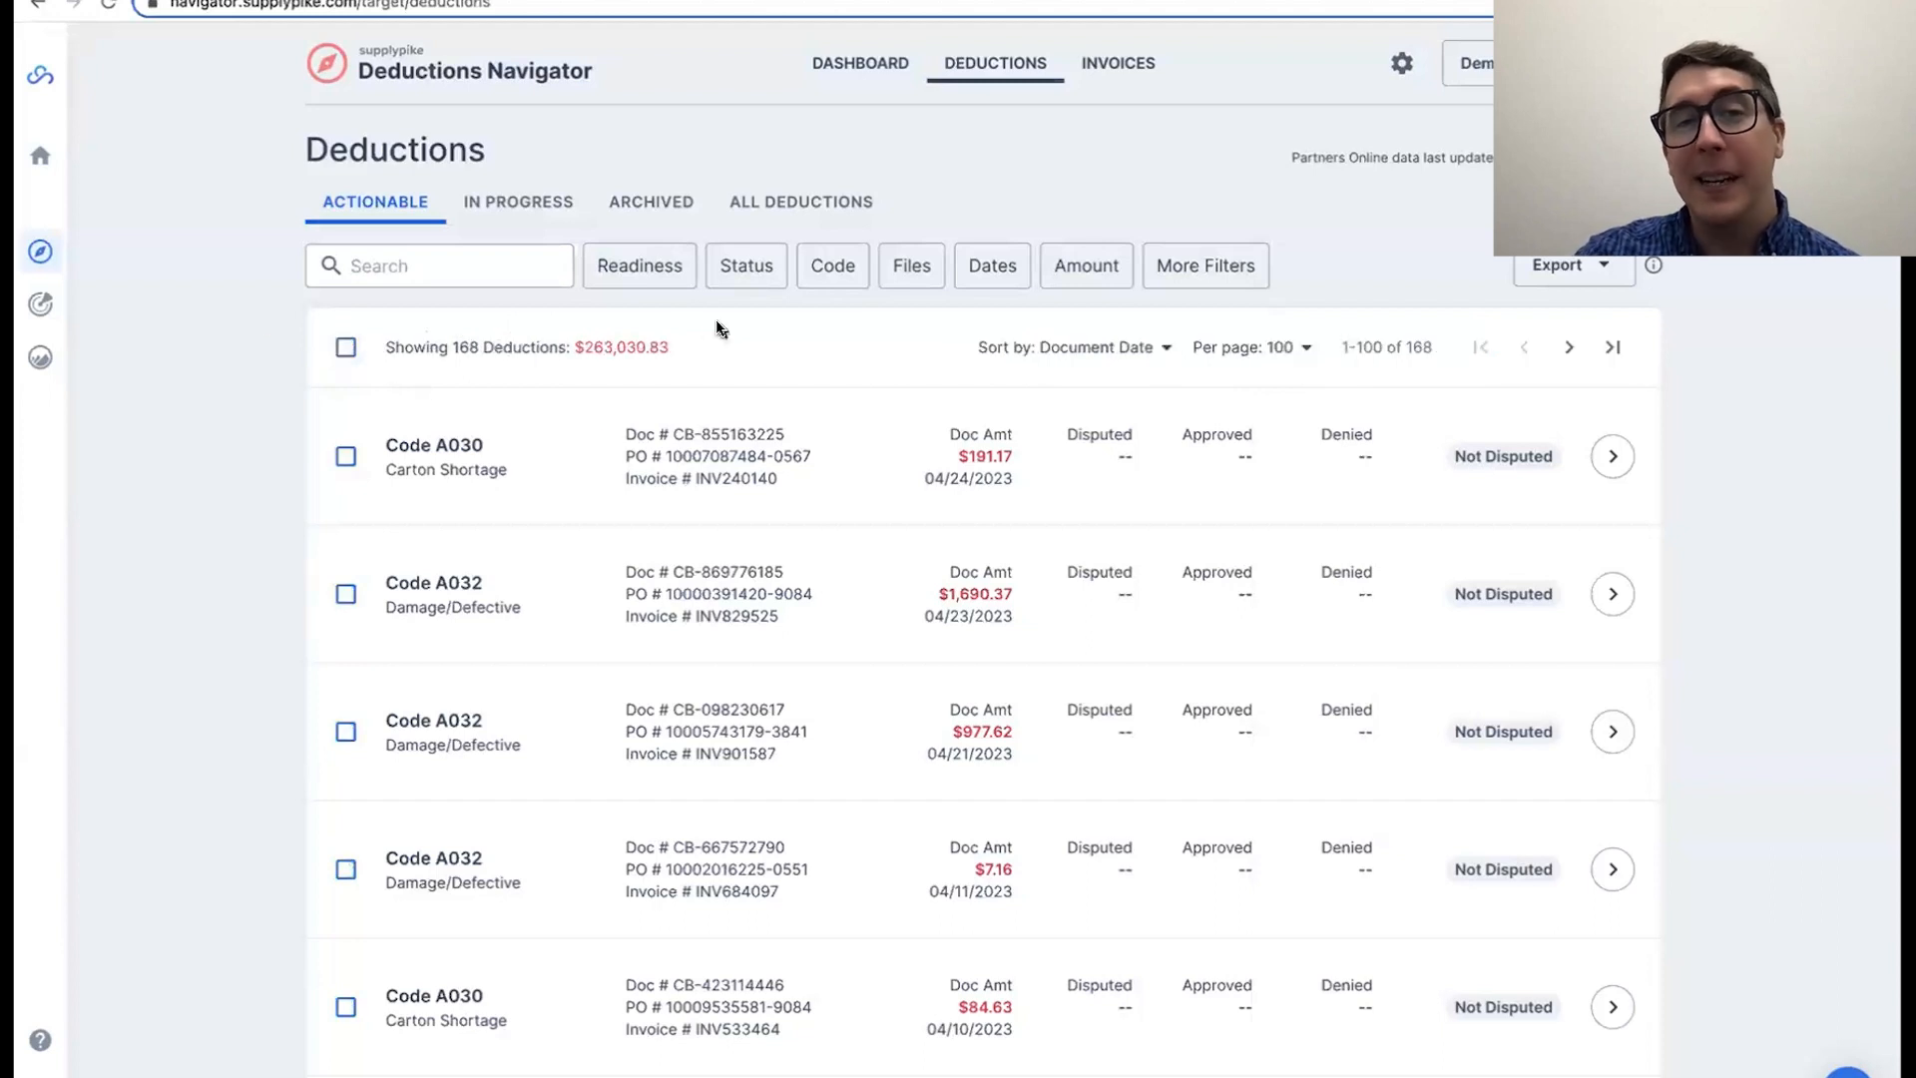
Step: Open the details of the first Code A030 Carton Shortage deduction, dated 04/24/2023, and look over its dispute case form
{"action": "scroll", "coordinate": [821, 597], "scroll_direction": "down", "scroll_amount": 2}
{"action": "scroll", "coordinate": [754, 608], "scroll_direction": "up", "scroll_amount": 2}
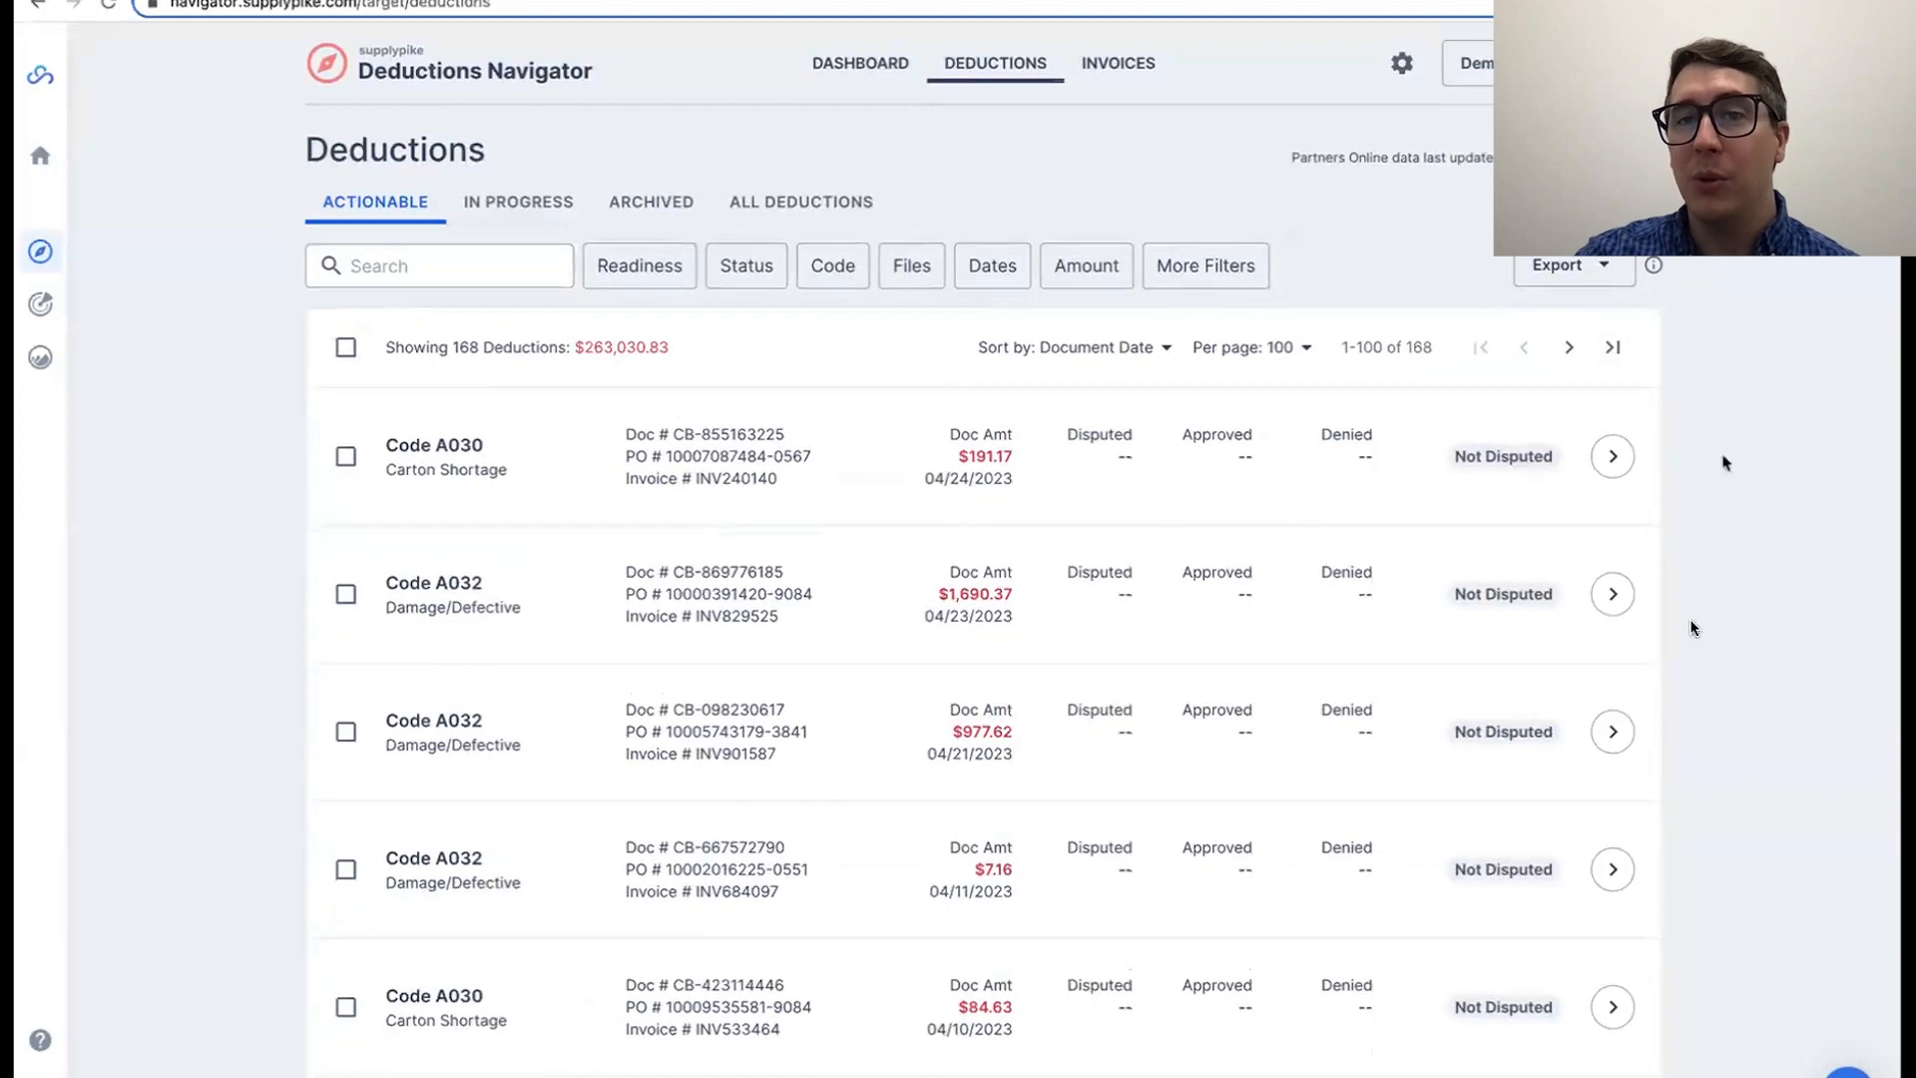
{"action": "left_click", "coordinate": [1613, 456]}
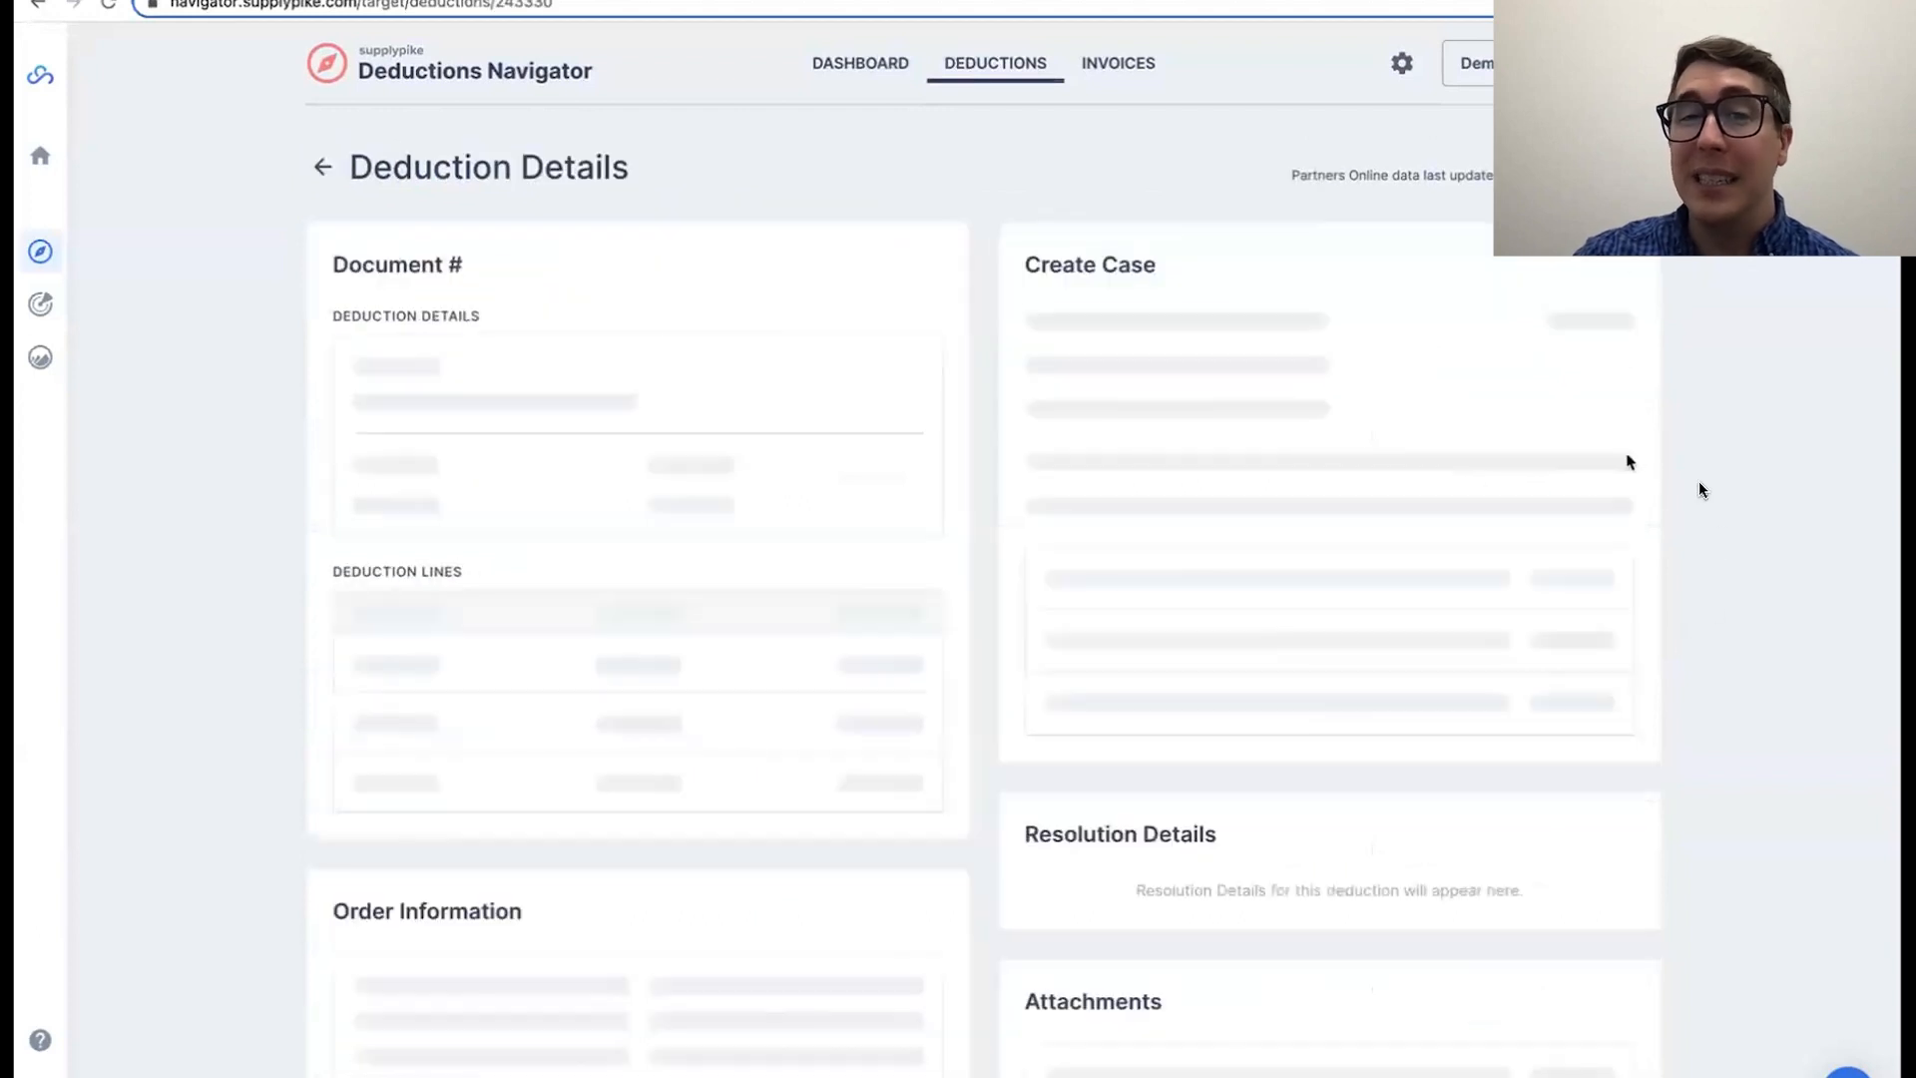
{"action": "scroll", "coordinate": [1759, 521], "scroll_direction": "down", "scroll_amount": 1}
{"action": "scroll", "coordinate": [1759, 521], "scroll_direction": "up", "scroll_amount": 1}
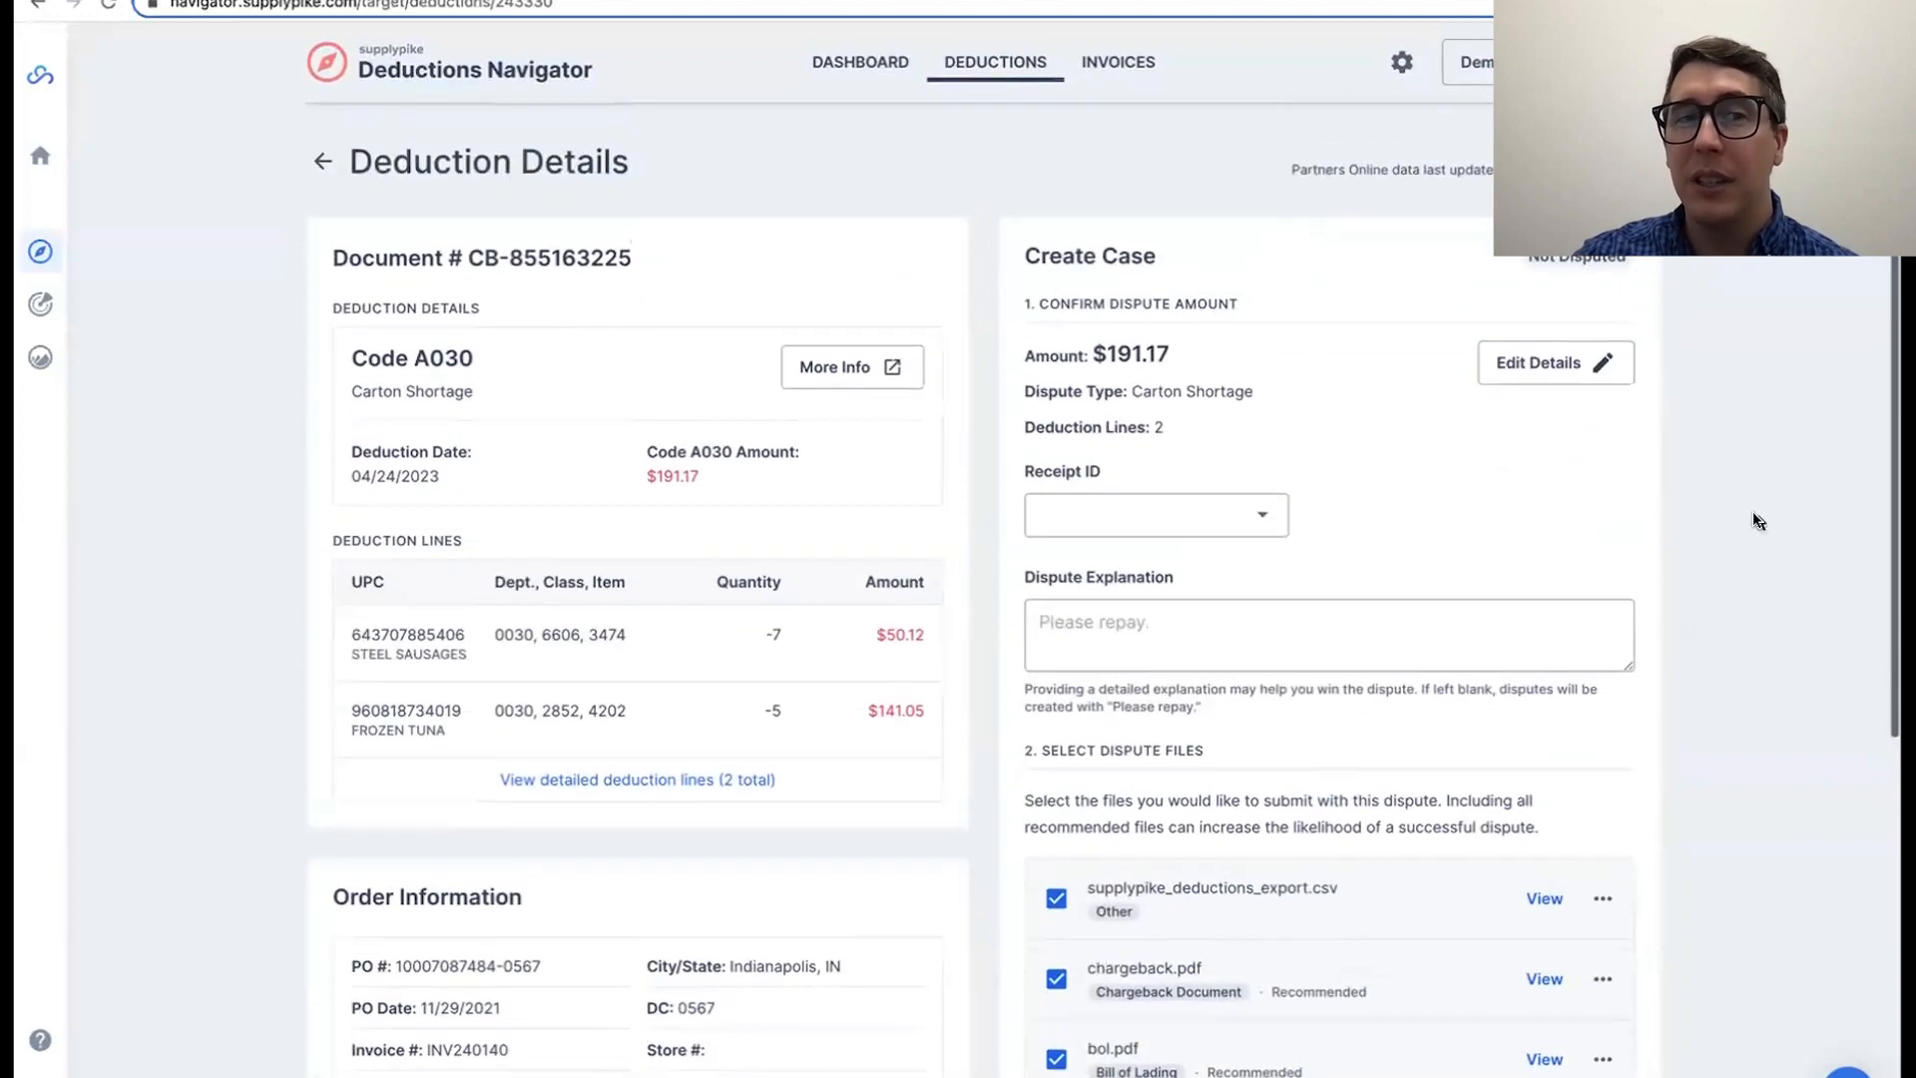
Step: Reopen the Code A030 Carton Shortage deduction dated 04/24/2023 from the list and examine its deduction code and lines
{"action": "left_click", "coordinate": [320, 170]}
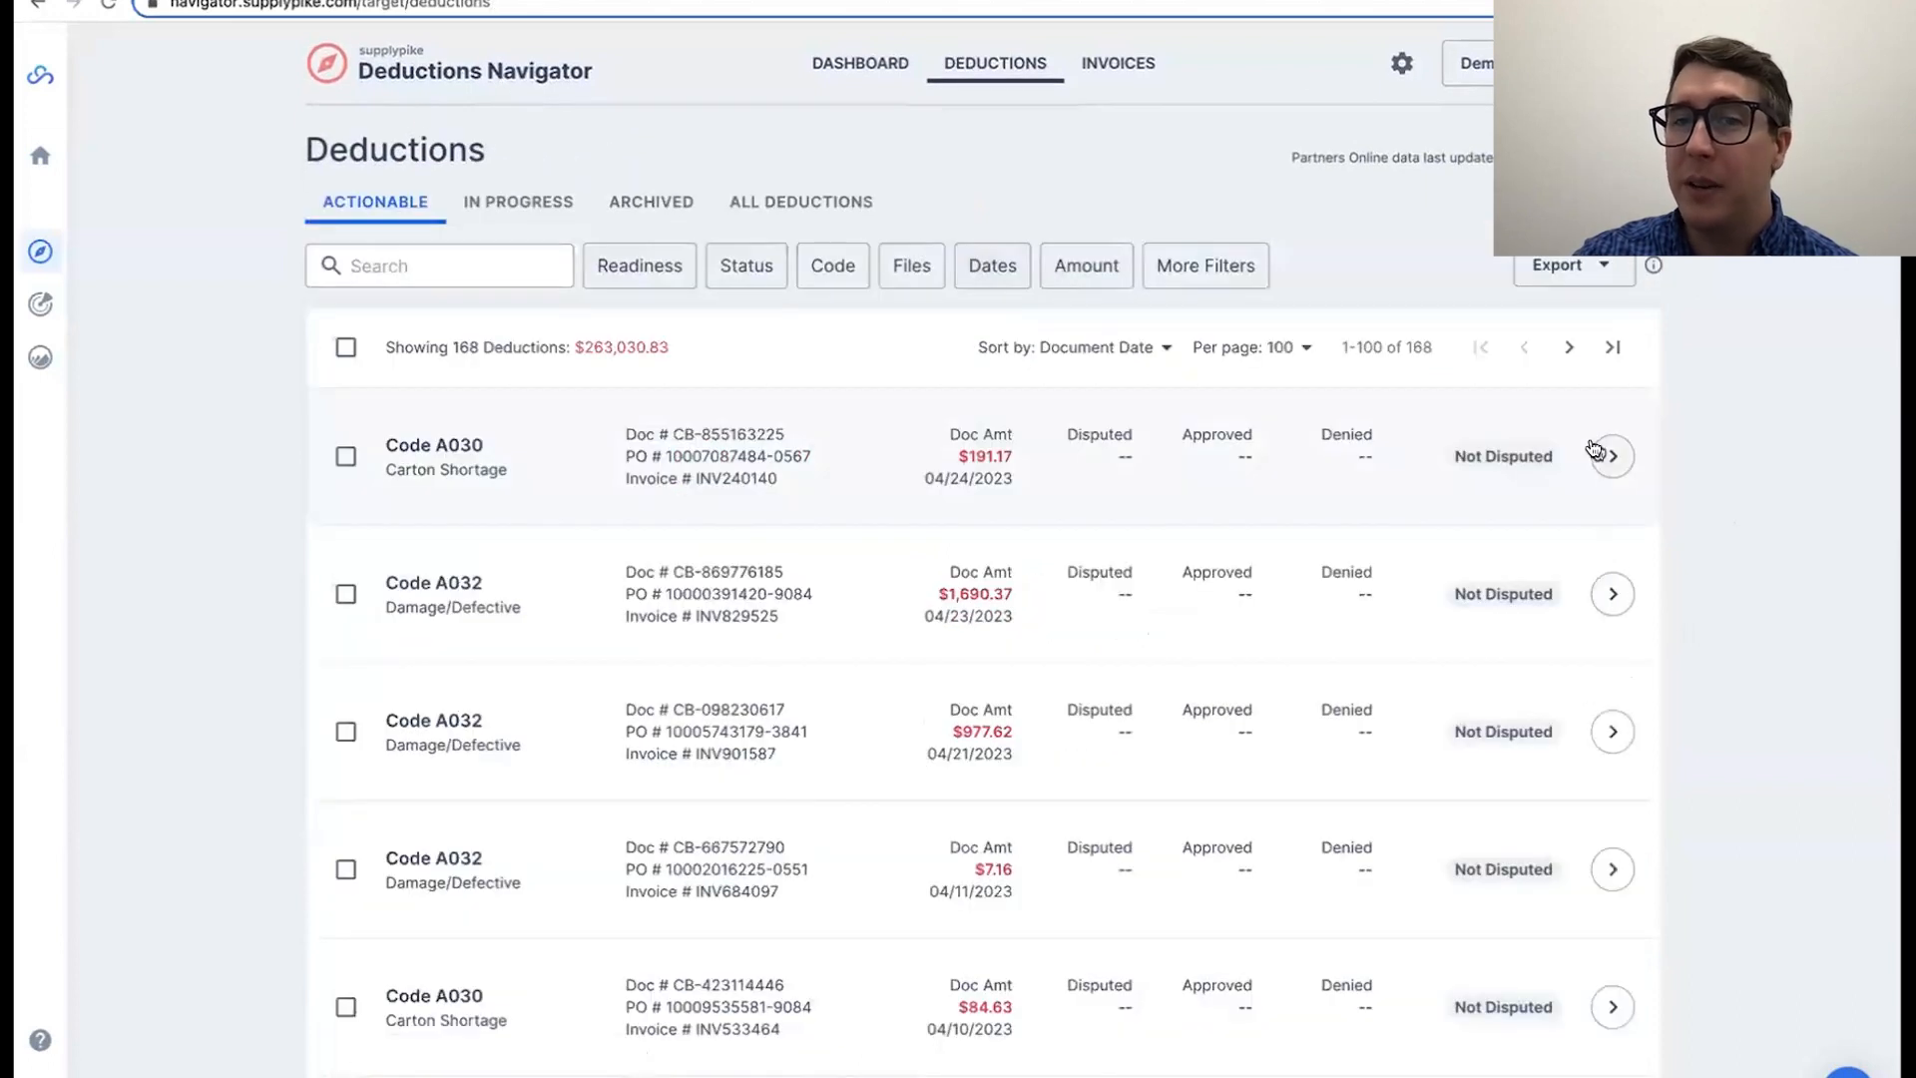
{"action": "left_click", "coordinate": [1606, 451]}
{"action": "scroll", "coordinate": [1706, 468], "scroll_direction": "down", "scroll_amount": 2}
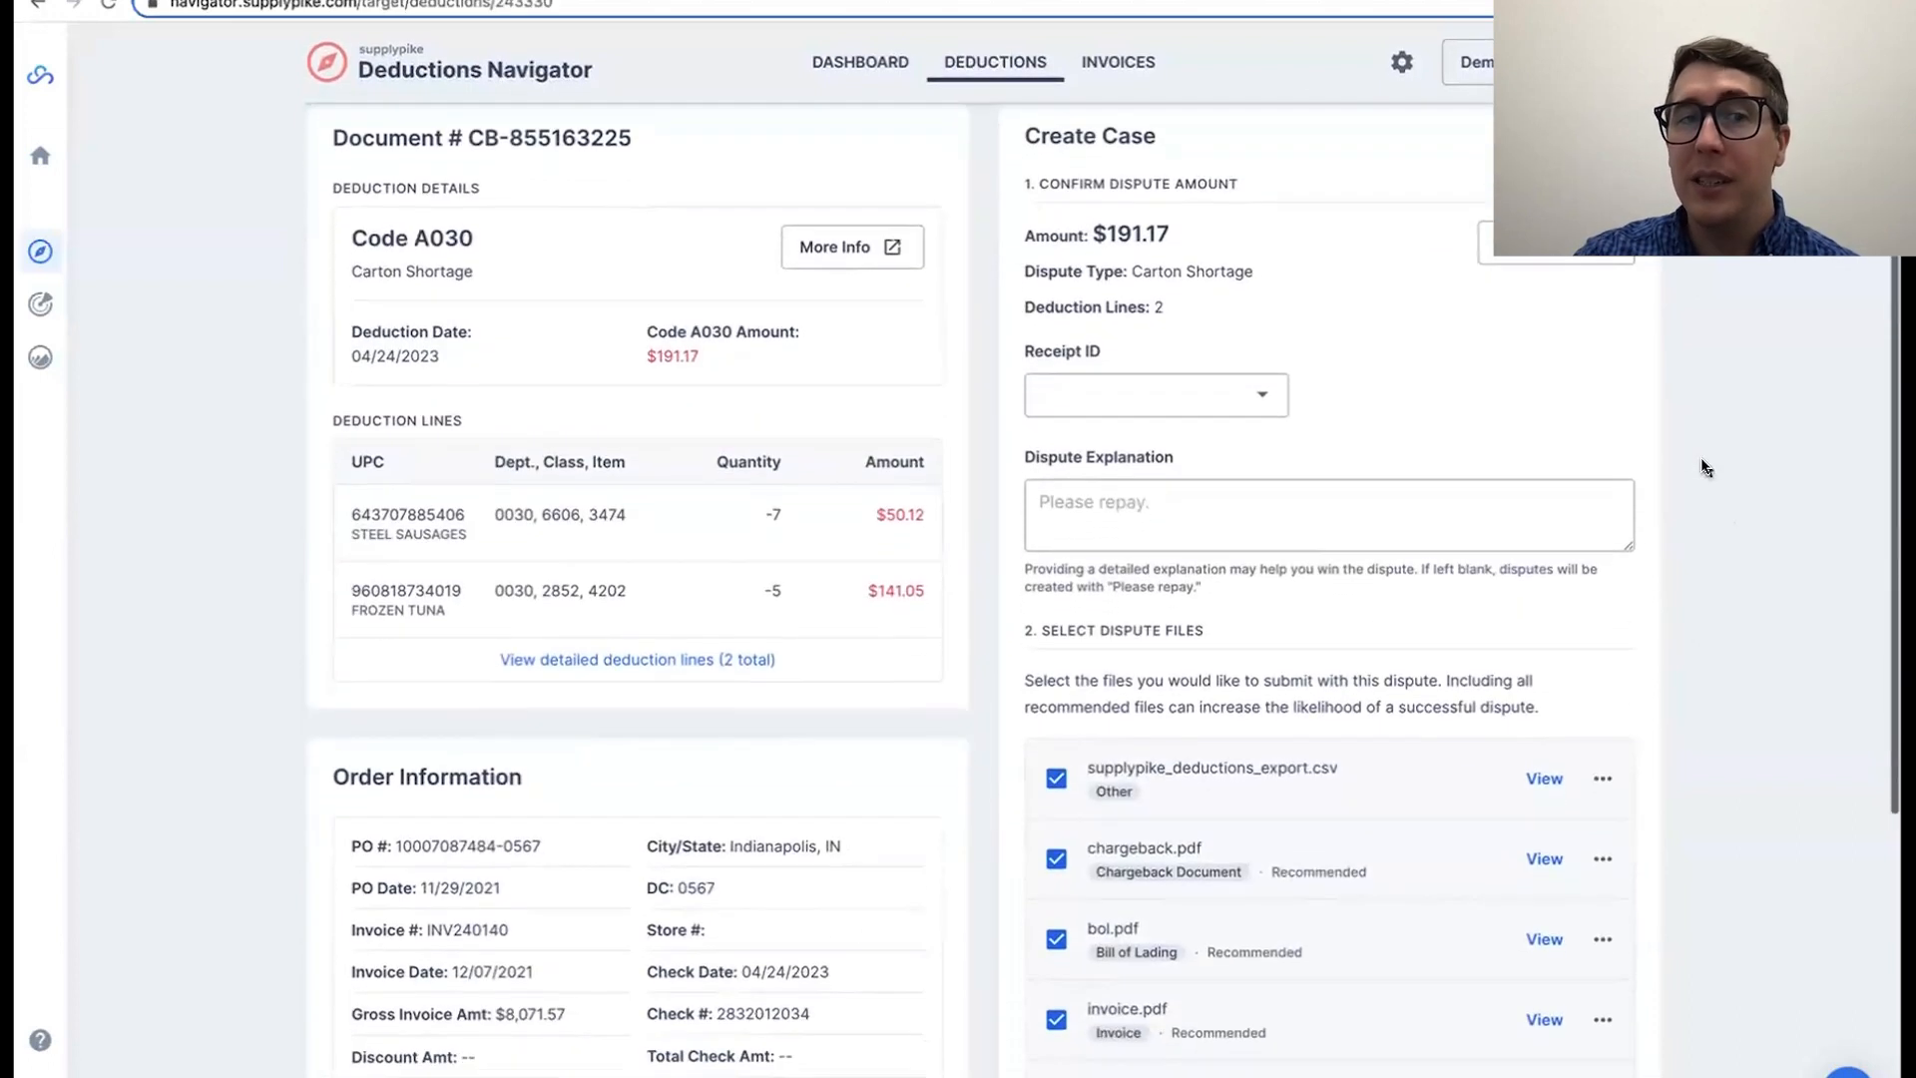
{"action": "left_click_drag", "start_coordinate": [337, 231], "coordinate": [483, 227]}
{"action": "left_click", "coordinate": [484, 227]}
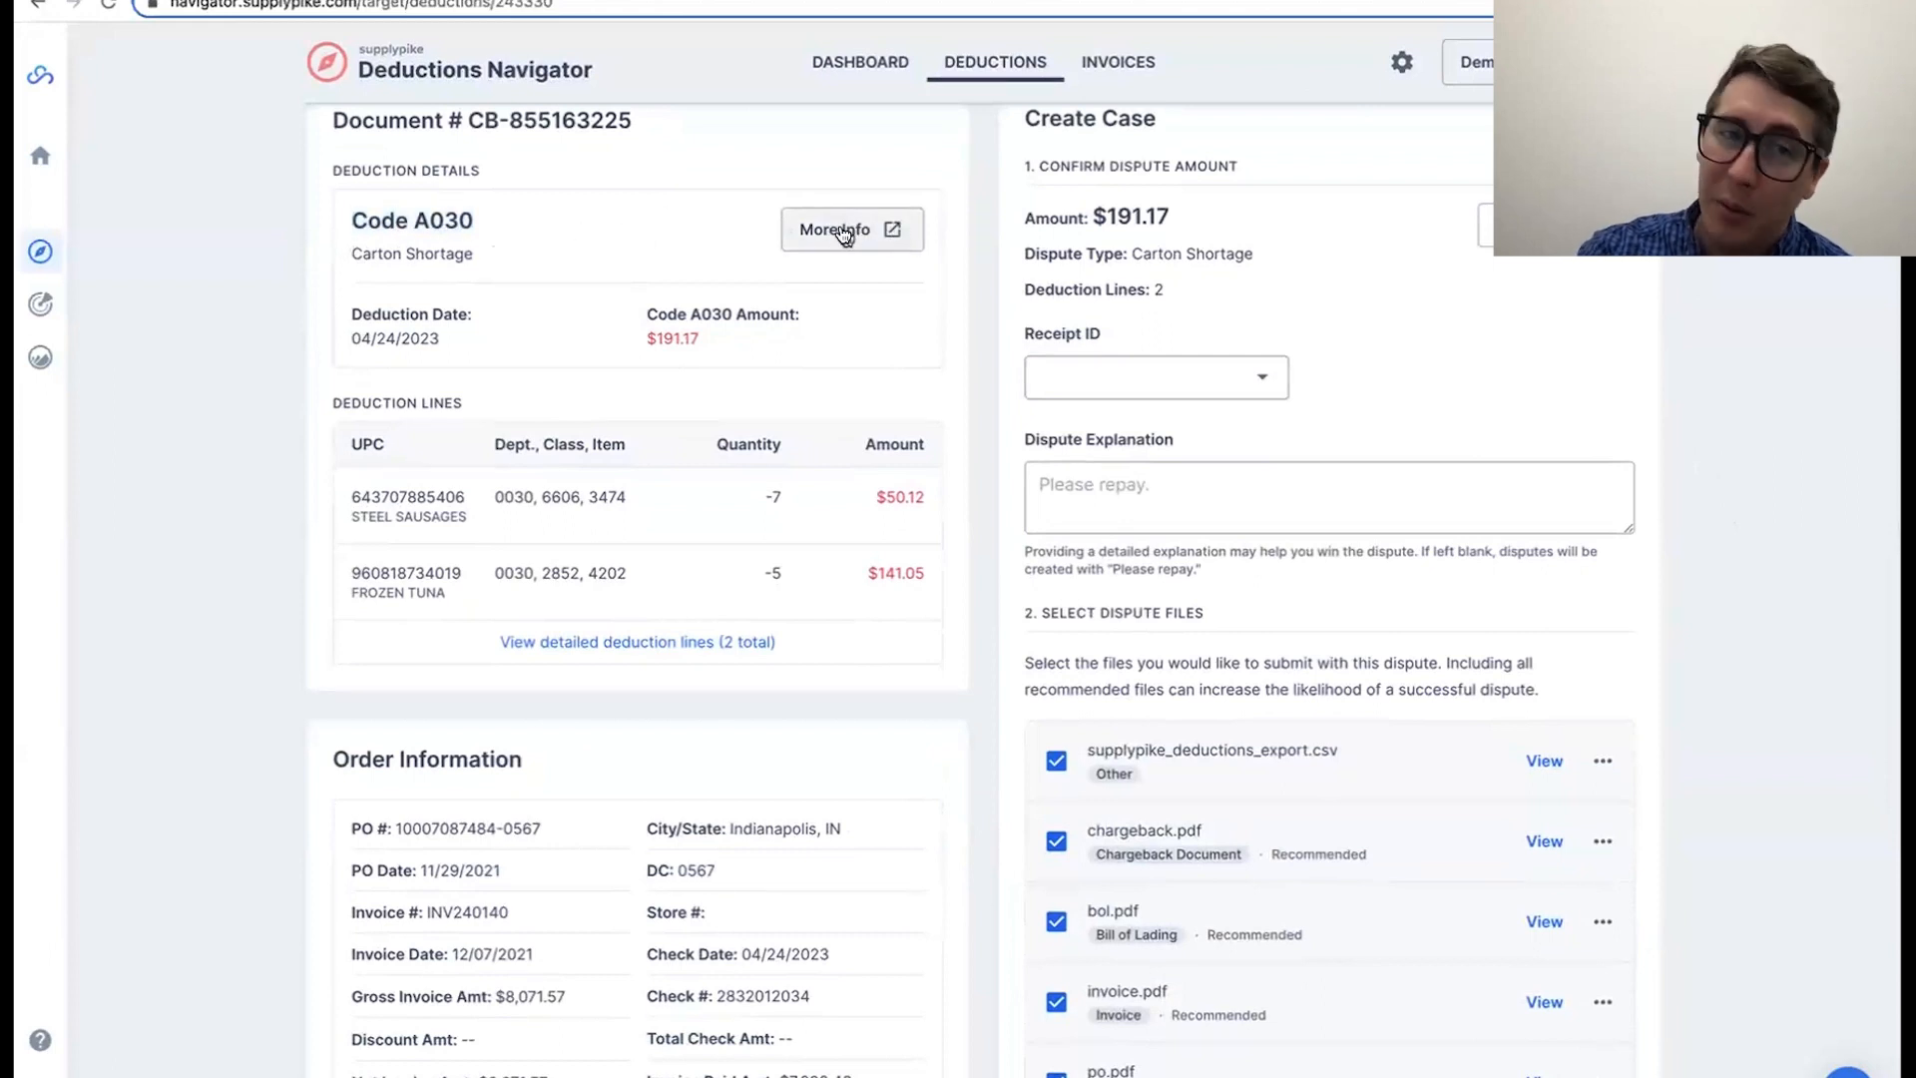
{"action": "left_click_drag", "start_coordinate": [385, 516], "coordinate": [794, 571]}
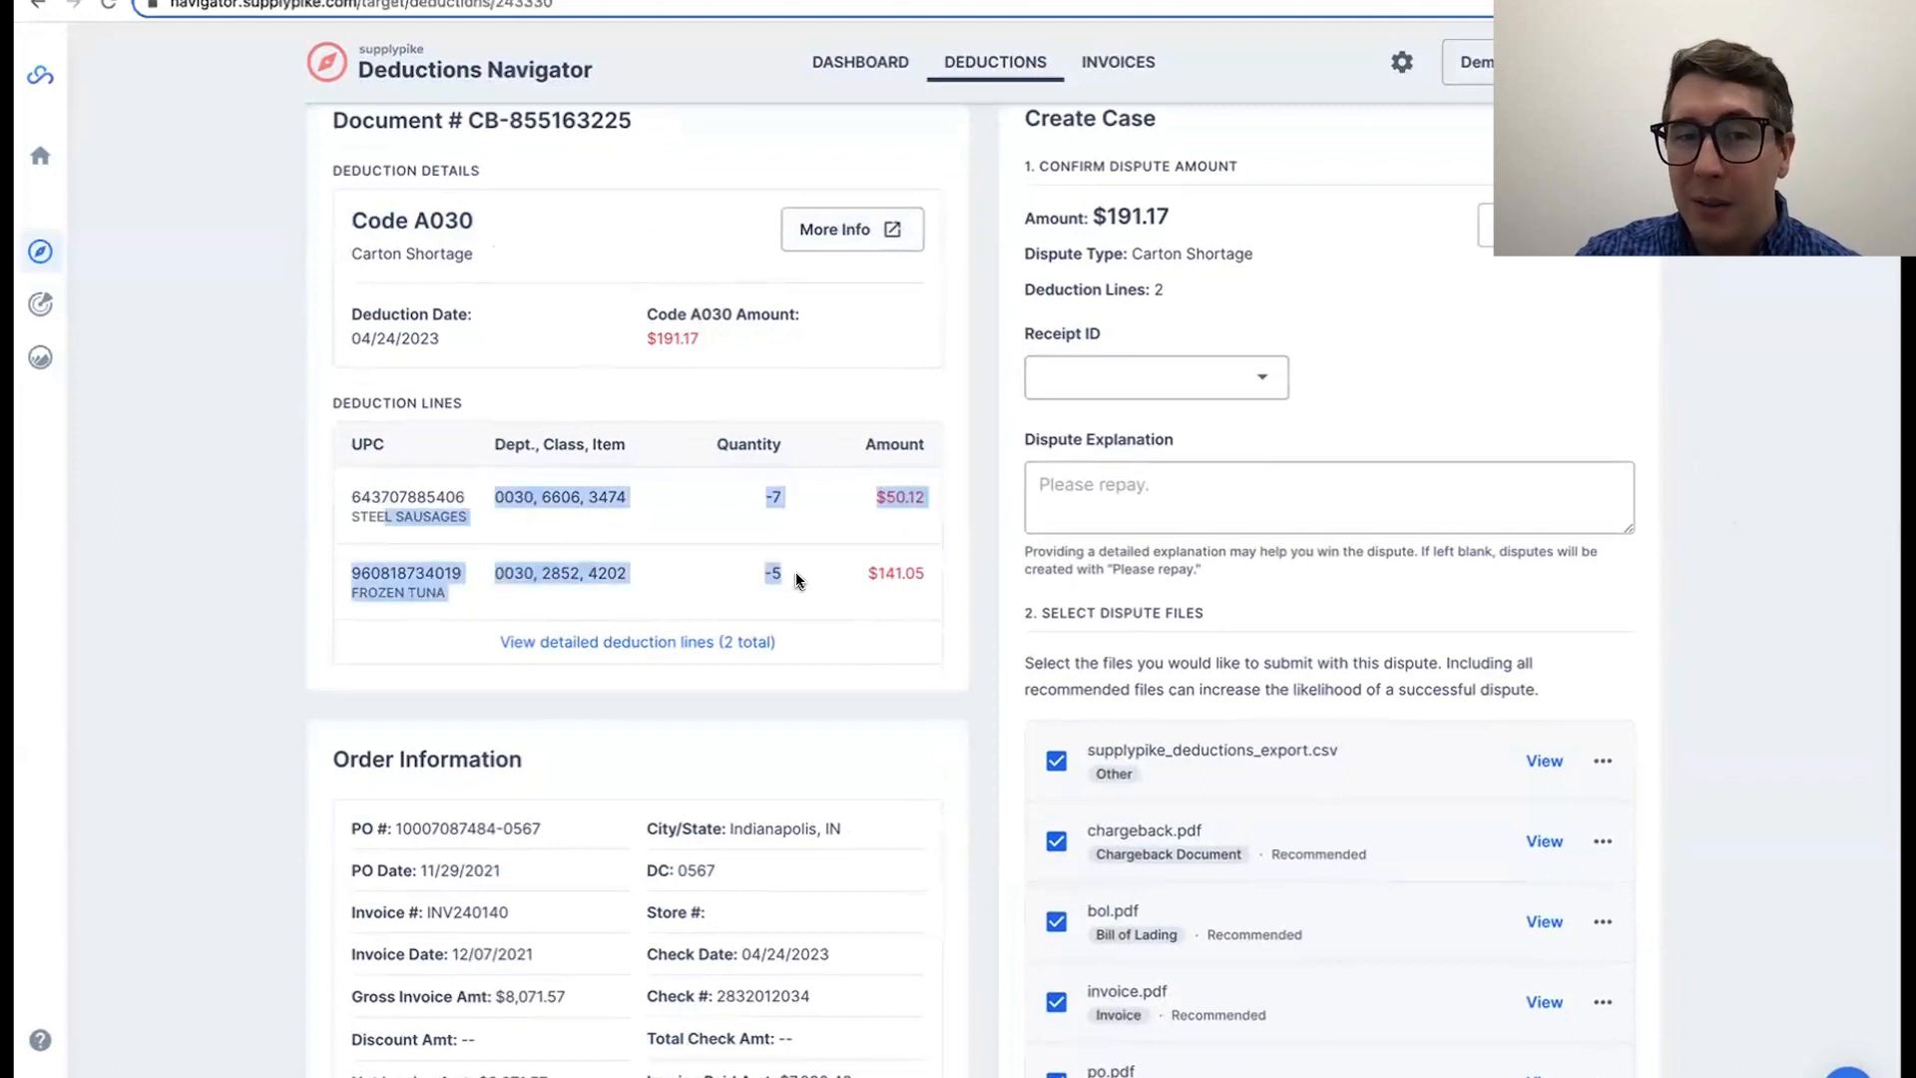
{"action": "left_click", "coordinate": [877, 592]}
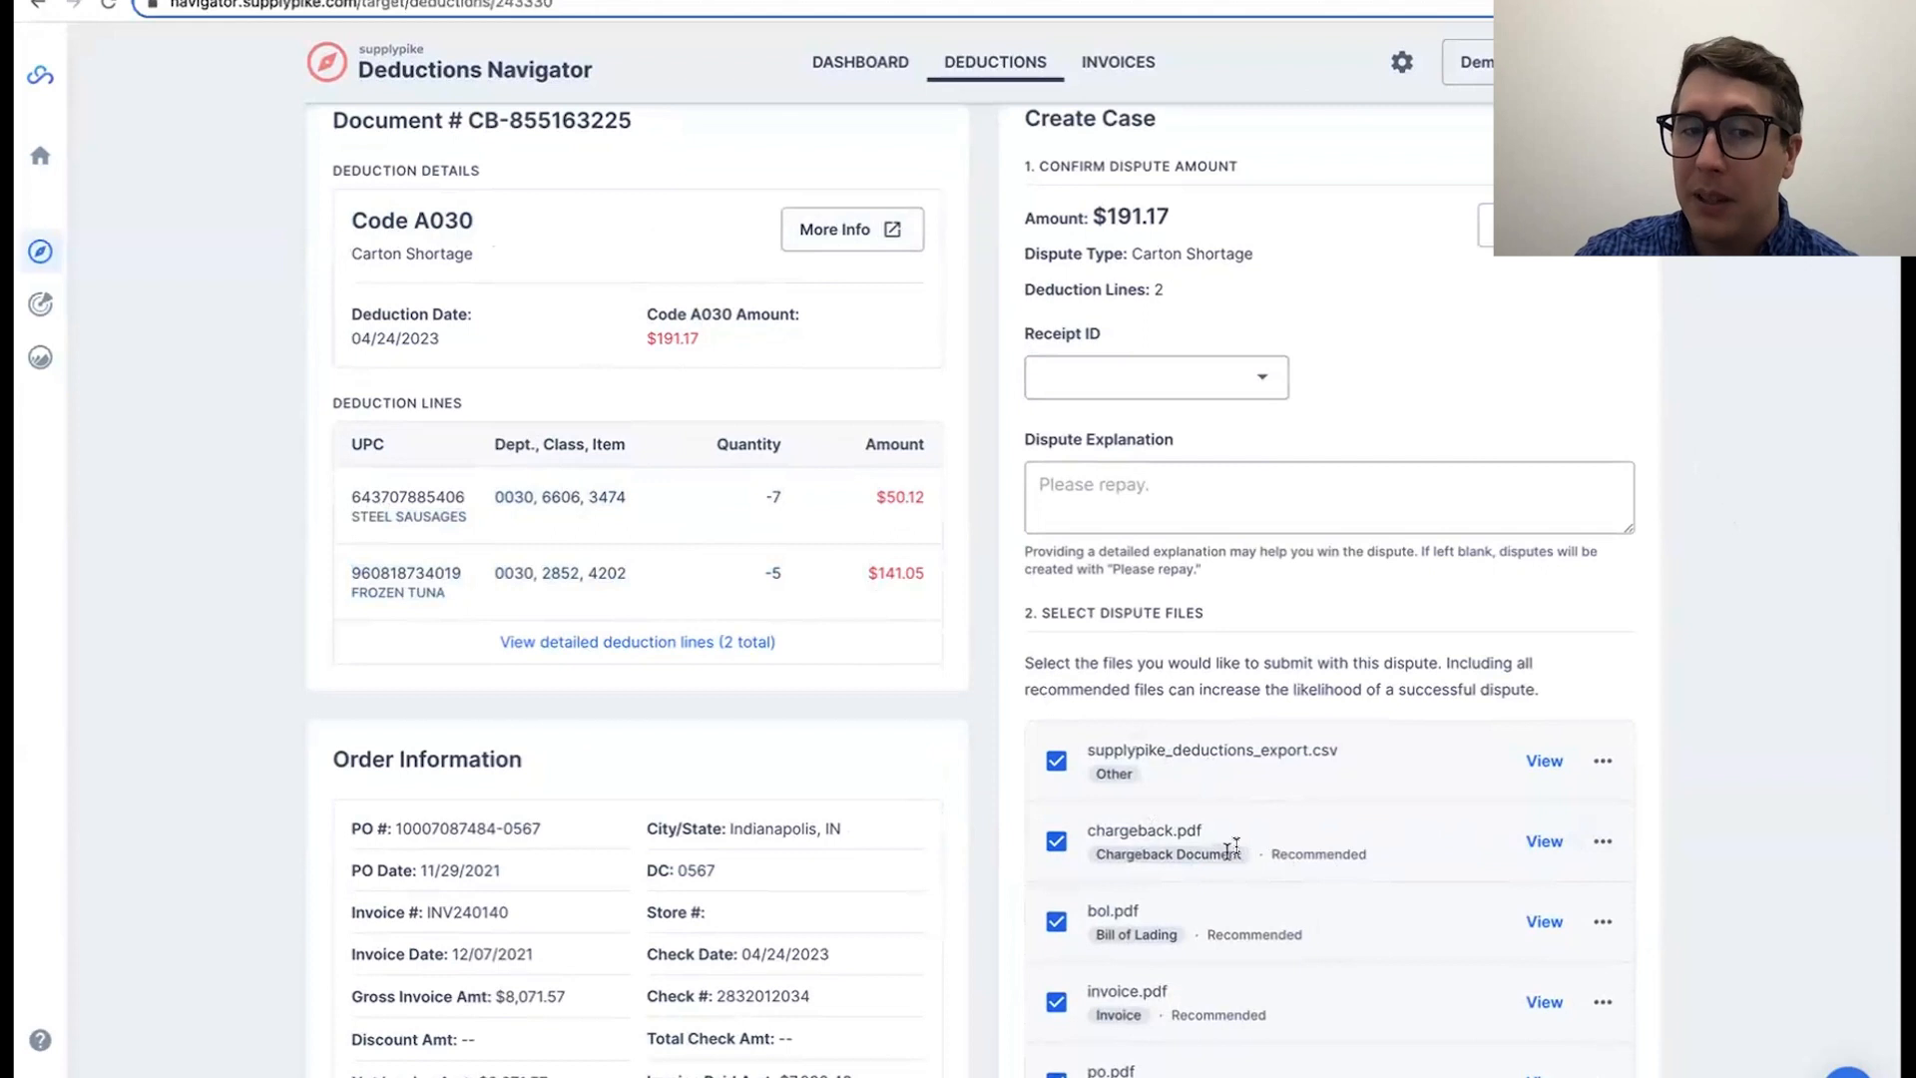
Step: Examine the deduction's order information, including the PO and invoice fields, and its deduction history
{"action": "scroll", "coordinate": [251, 788], "scroll_direction": "down", "scroll_amount": 2}
{"action": "left_click_drag", "start_coordinate": [375, 673], "coordinate": [663, 929]}
{"action": "left_click", "coordinate": [667, 927]}
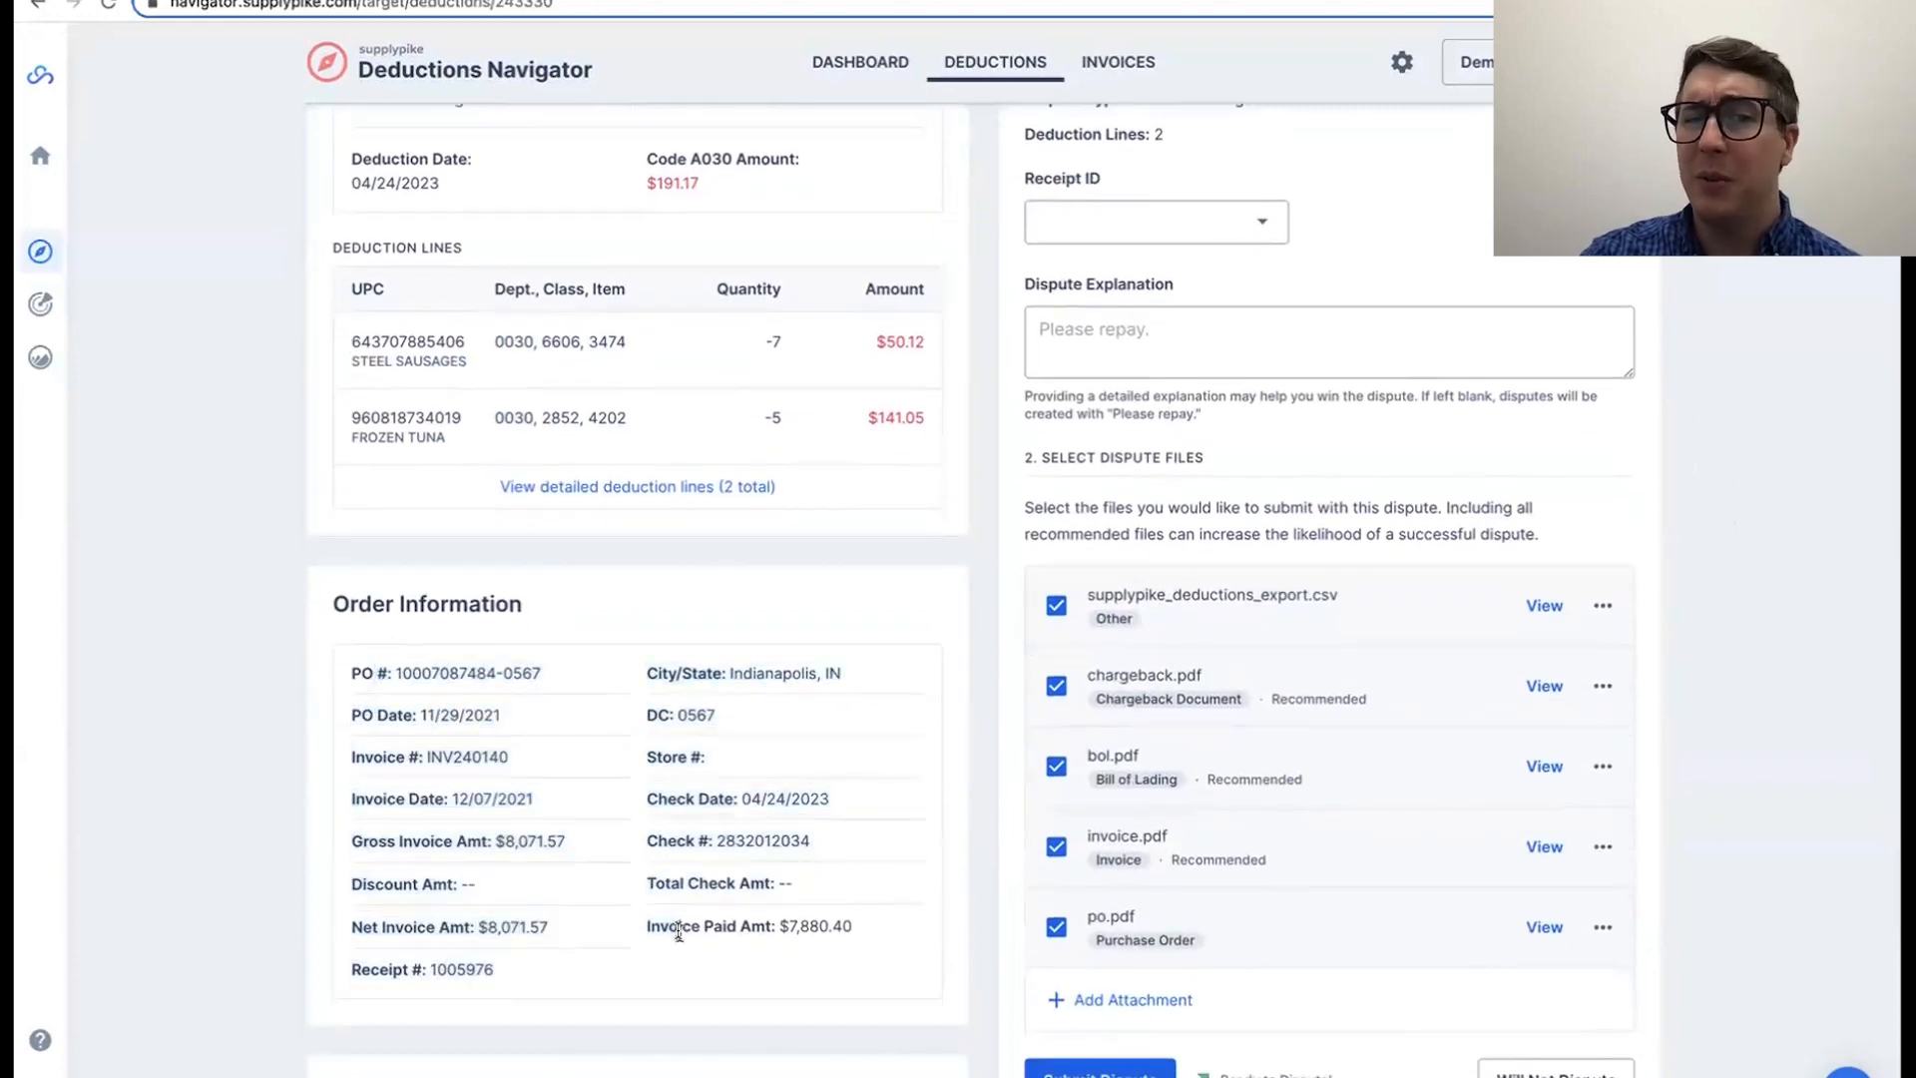
{"action": "double_click", "coordinate": [434, 674]}
{"action": "double_click", "coordinate": [471, 716]}
{"action": "left_click", "coordinate": [476, 752]}
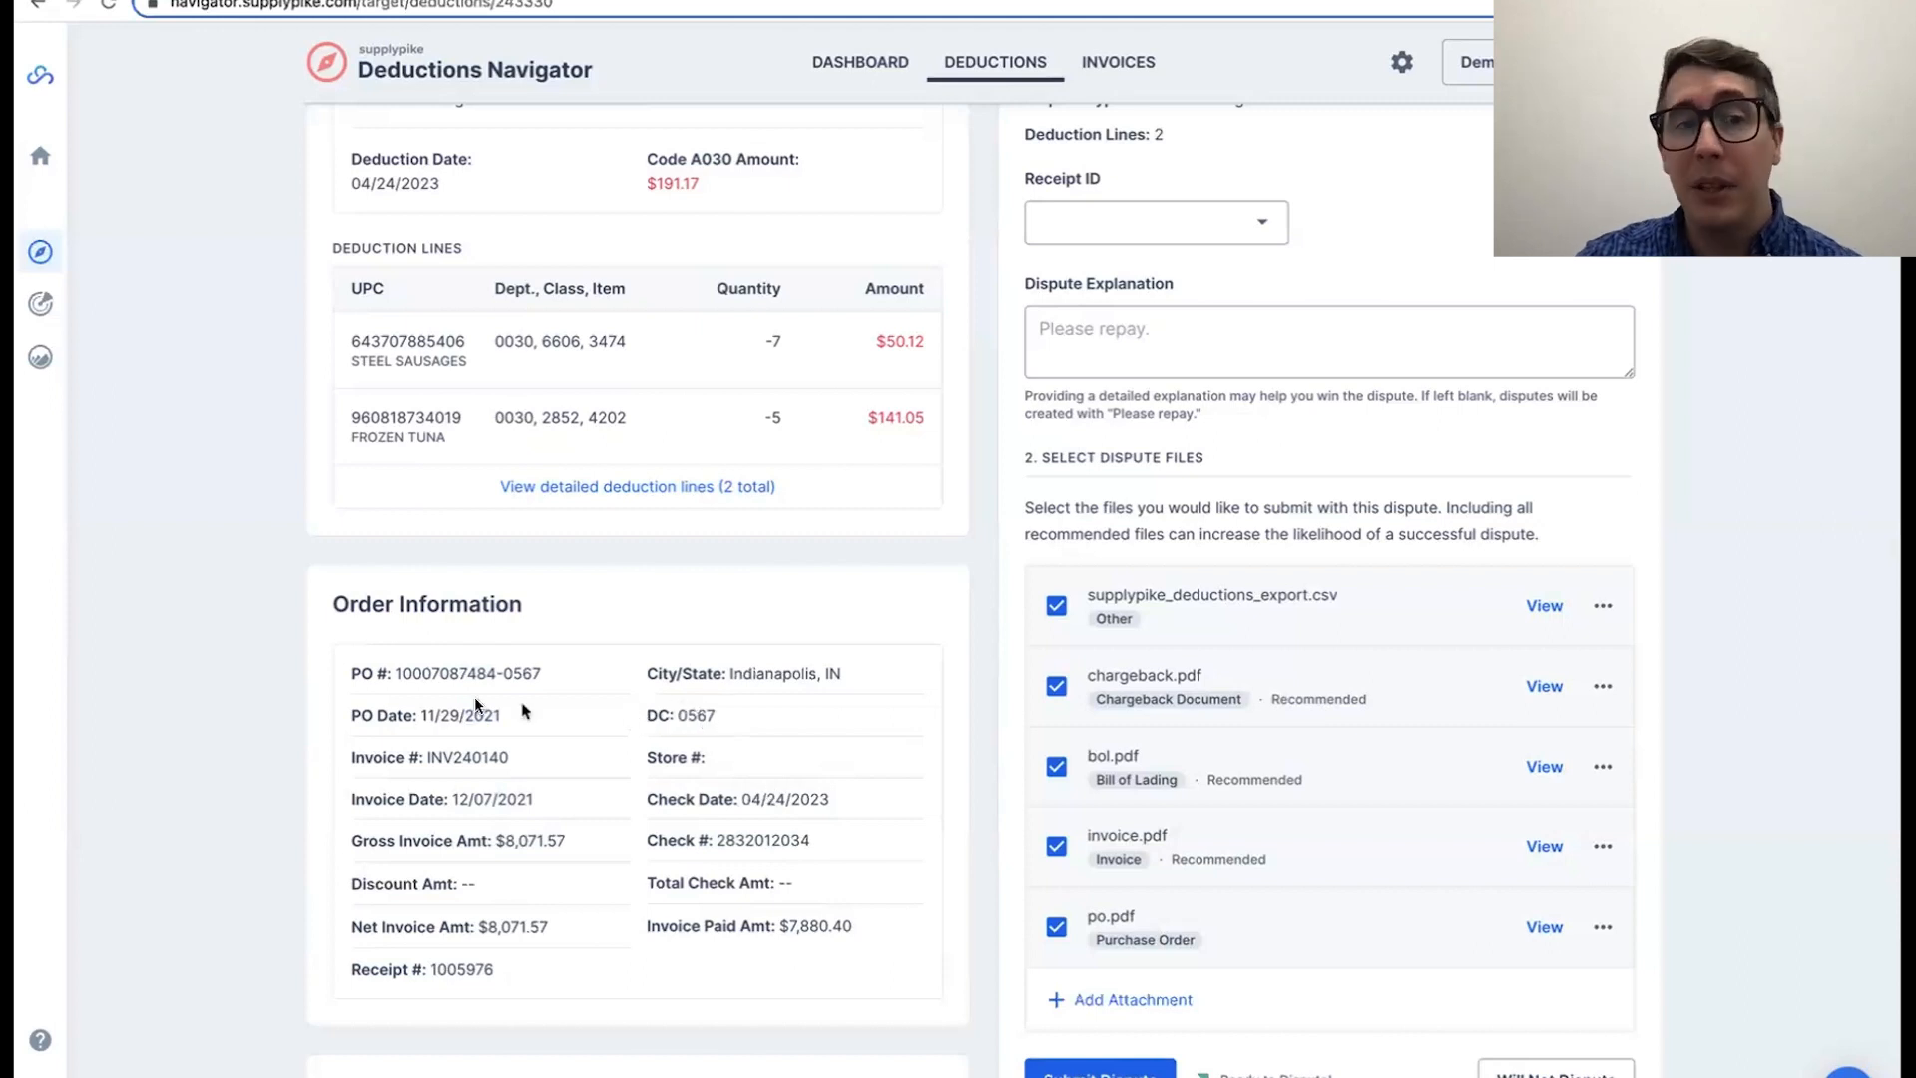
{"action": "scroll", "coordinate": [270, 745], "scroll_direction": "down", "scroll_amount": 3}
{"action": "left_click_drag", "start_coordinate": [459, 875], "coordinate": [783, 975]}
{"action": "left_click", "coordinate": [784, 975]}
Step: Review the attached dispute files, the receipt ID and the dispute explanation fields of the case form
{"action": "scroll", "coordinate": [1830, 871], "scroll_direction": "up", "scroll_amount": 2}
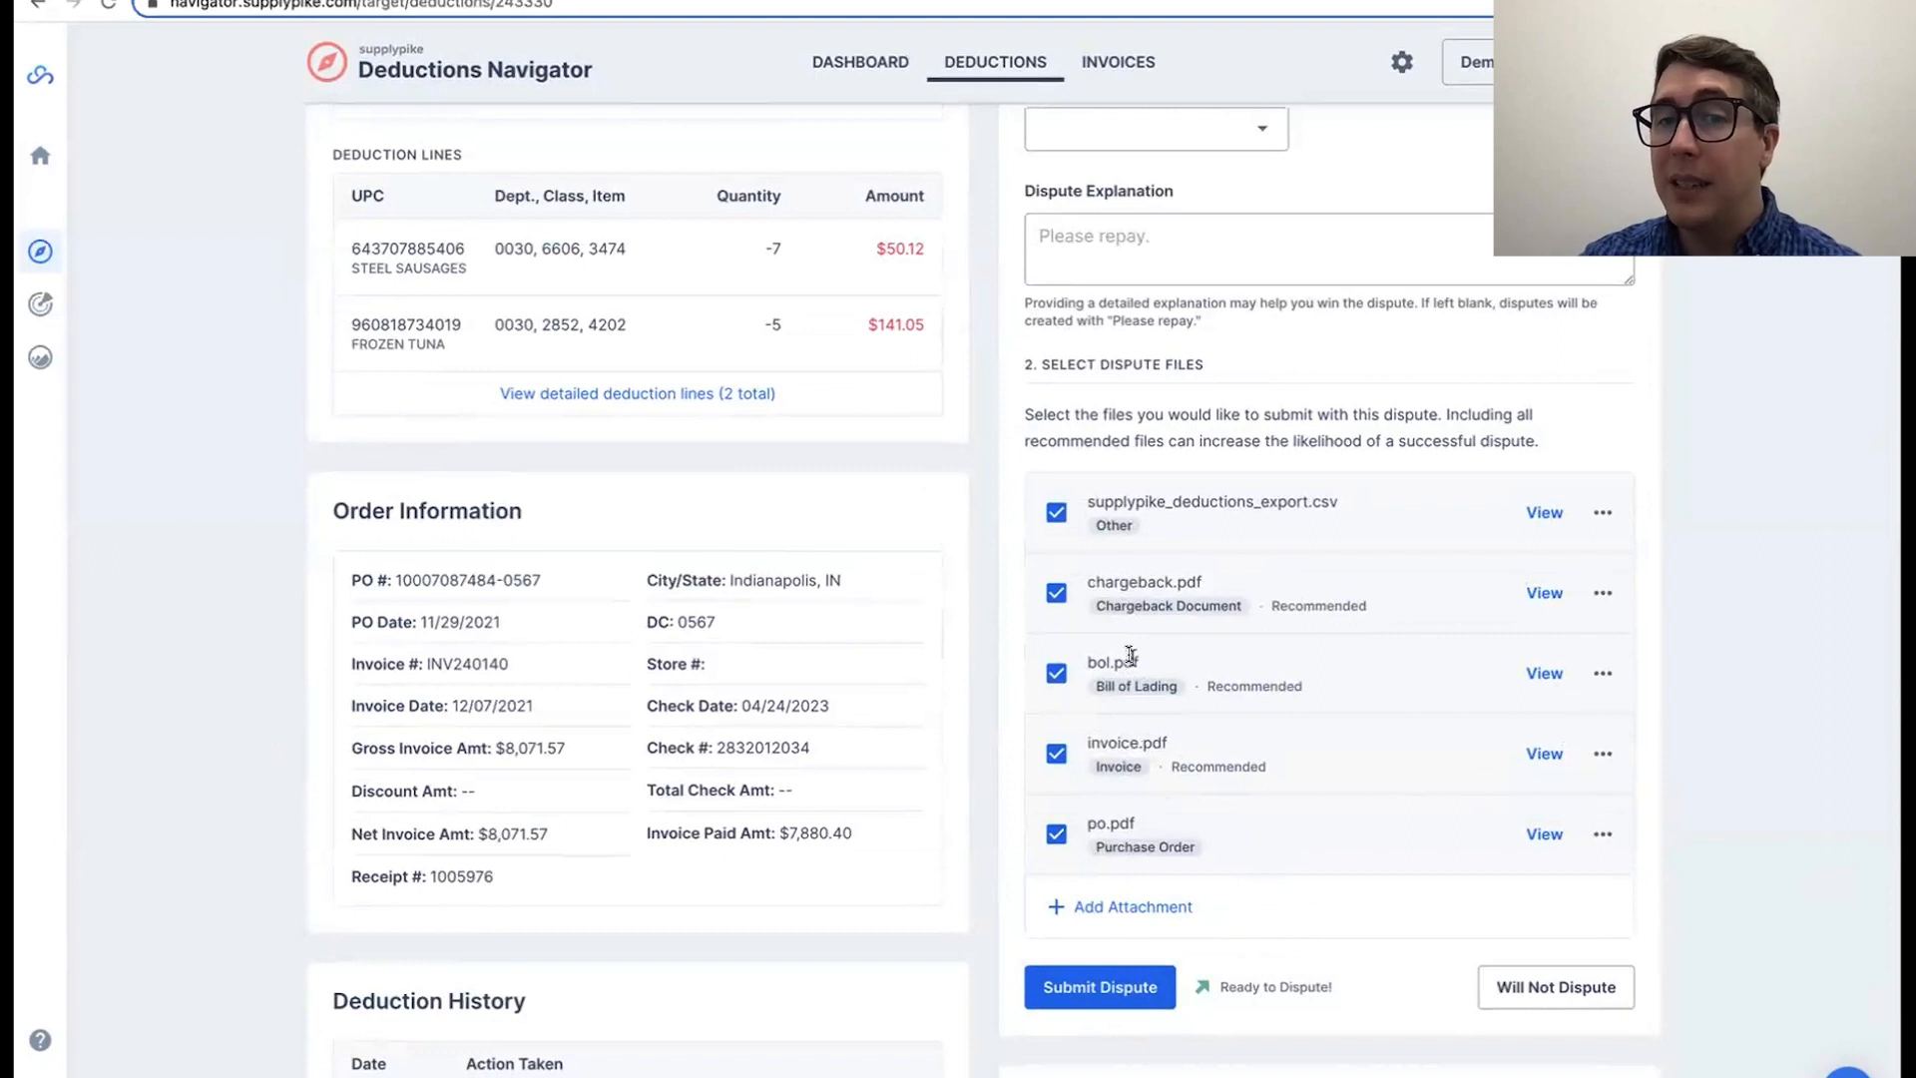
{"action": "scroll", "coordinate": [1247, 604], "scroll_direction": "up", "scroll_amount": 2}
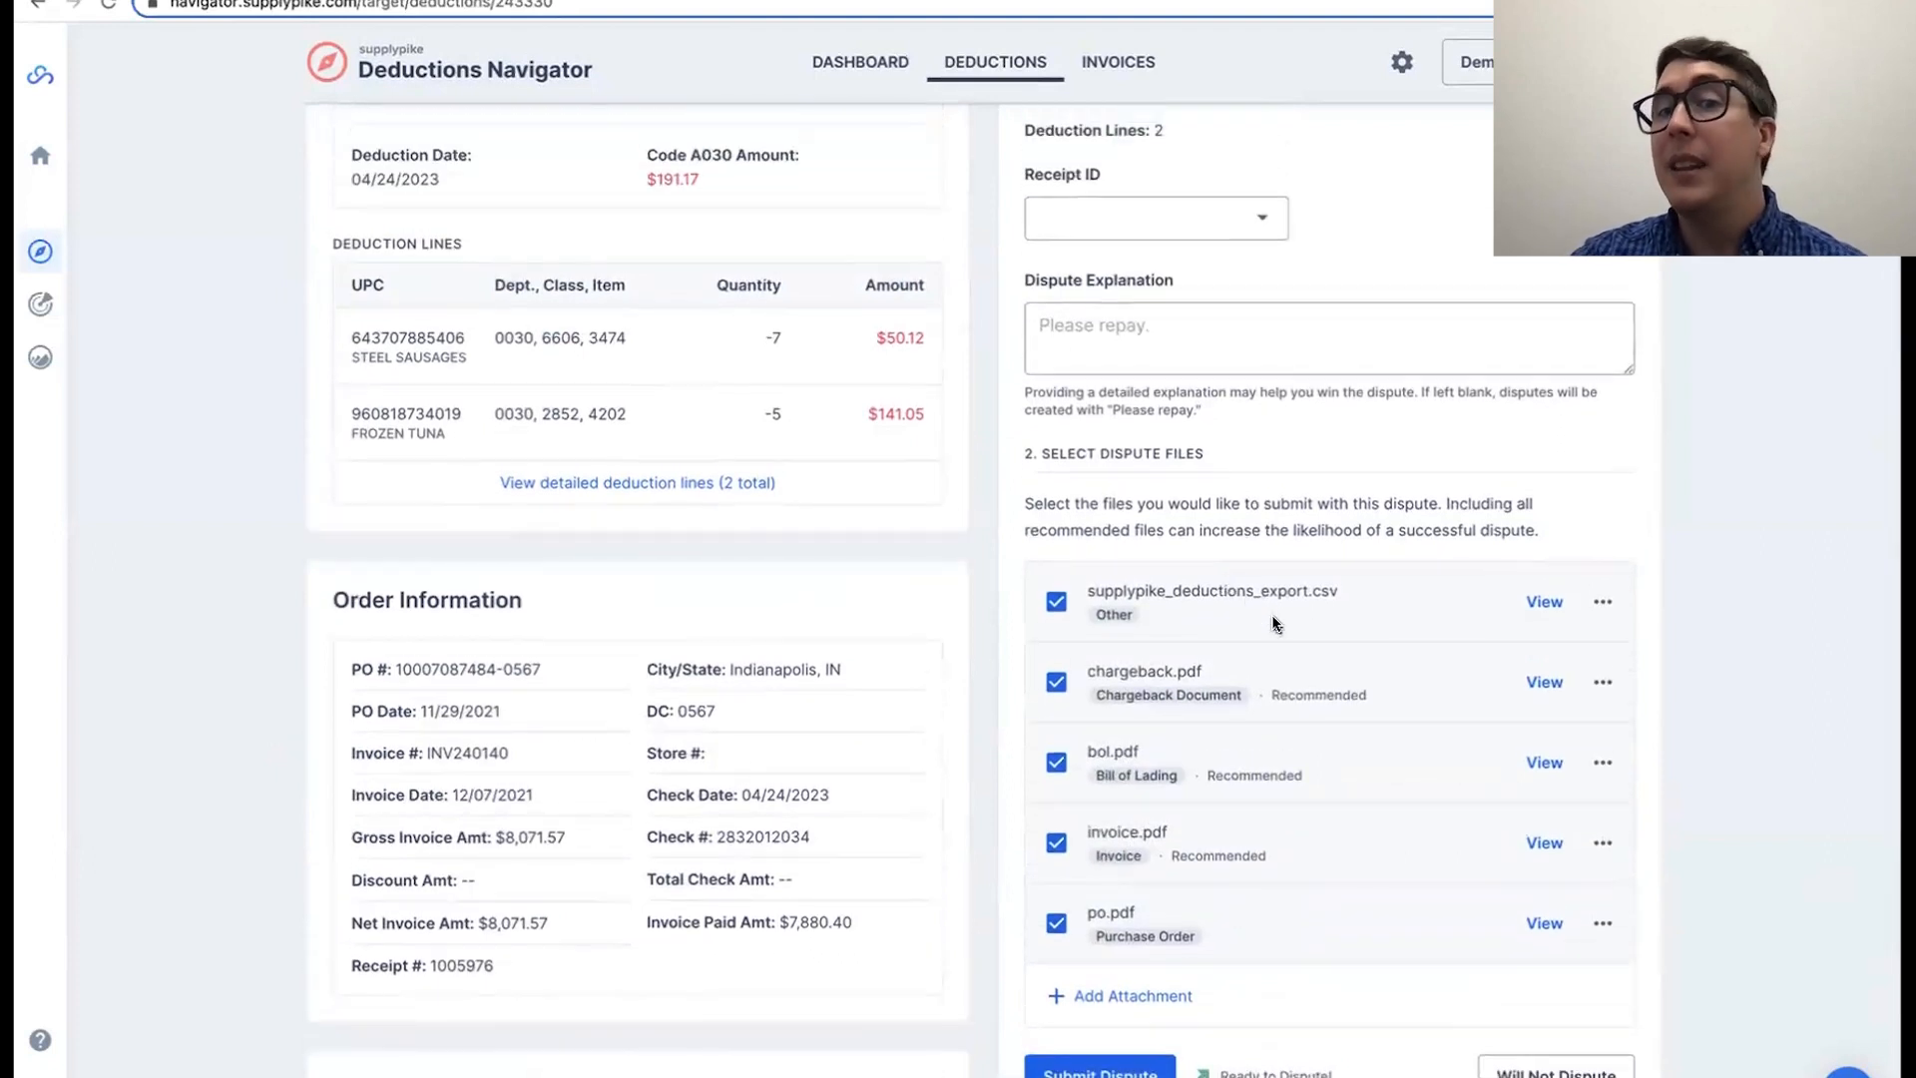
{"action": "scroll", "coordinate": [1272, 623], "scroll_direction": "up", "scroll_amount": 1}
{"action": "scroll", "coordinate": [1788, 687], "scroll_direction": "down", "scroll_amount": 2}
{"action": "scroll", "coordinate": [1795, 691], "scroll_direction": "up", "scroll_amount": 2}
{"action": "scroll", "coordinate": [1796, 691], "scroll_direction": "up", "scroll_amount": 4}
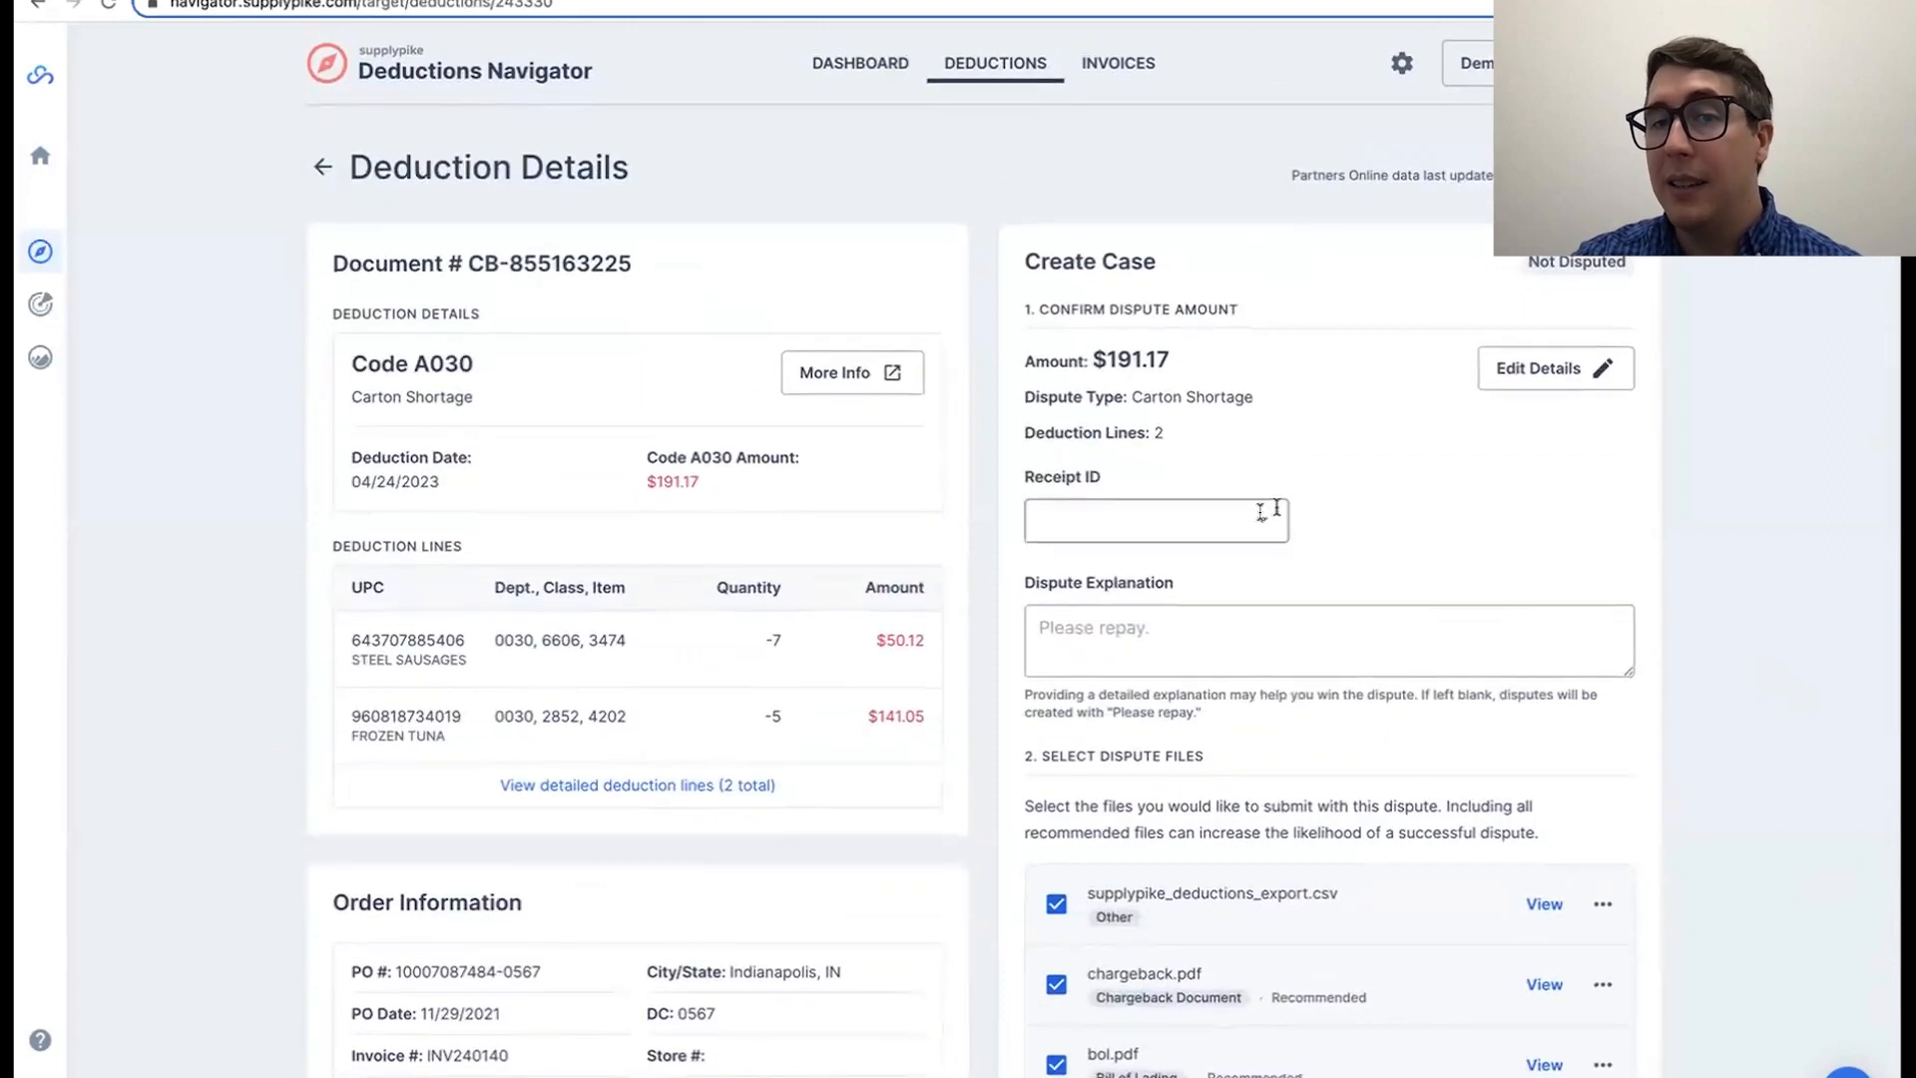
Step: Submit the dispute for the Code A030 Carton Shortage deduction dated 04/24/2023 with all attached files
{"action": "scroll", "coordinate": [1686, 553], "scroll_direction": "down", "scroll_amount": 6}
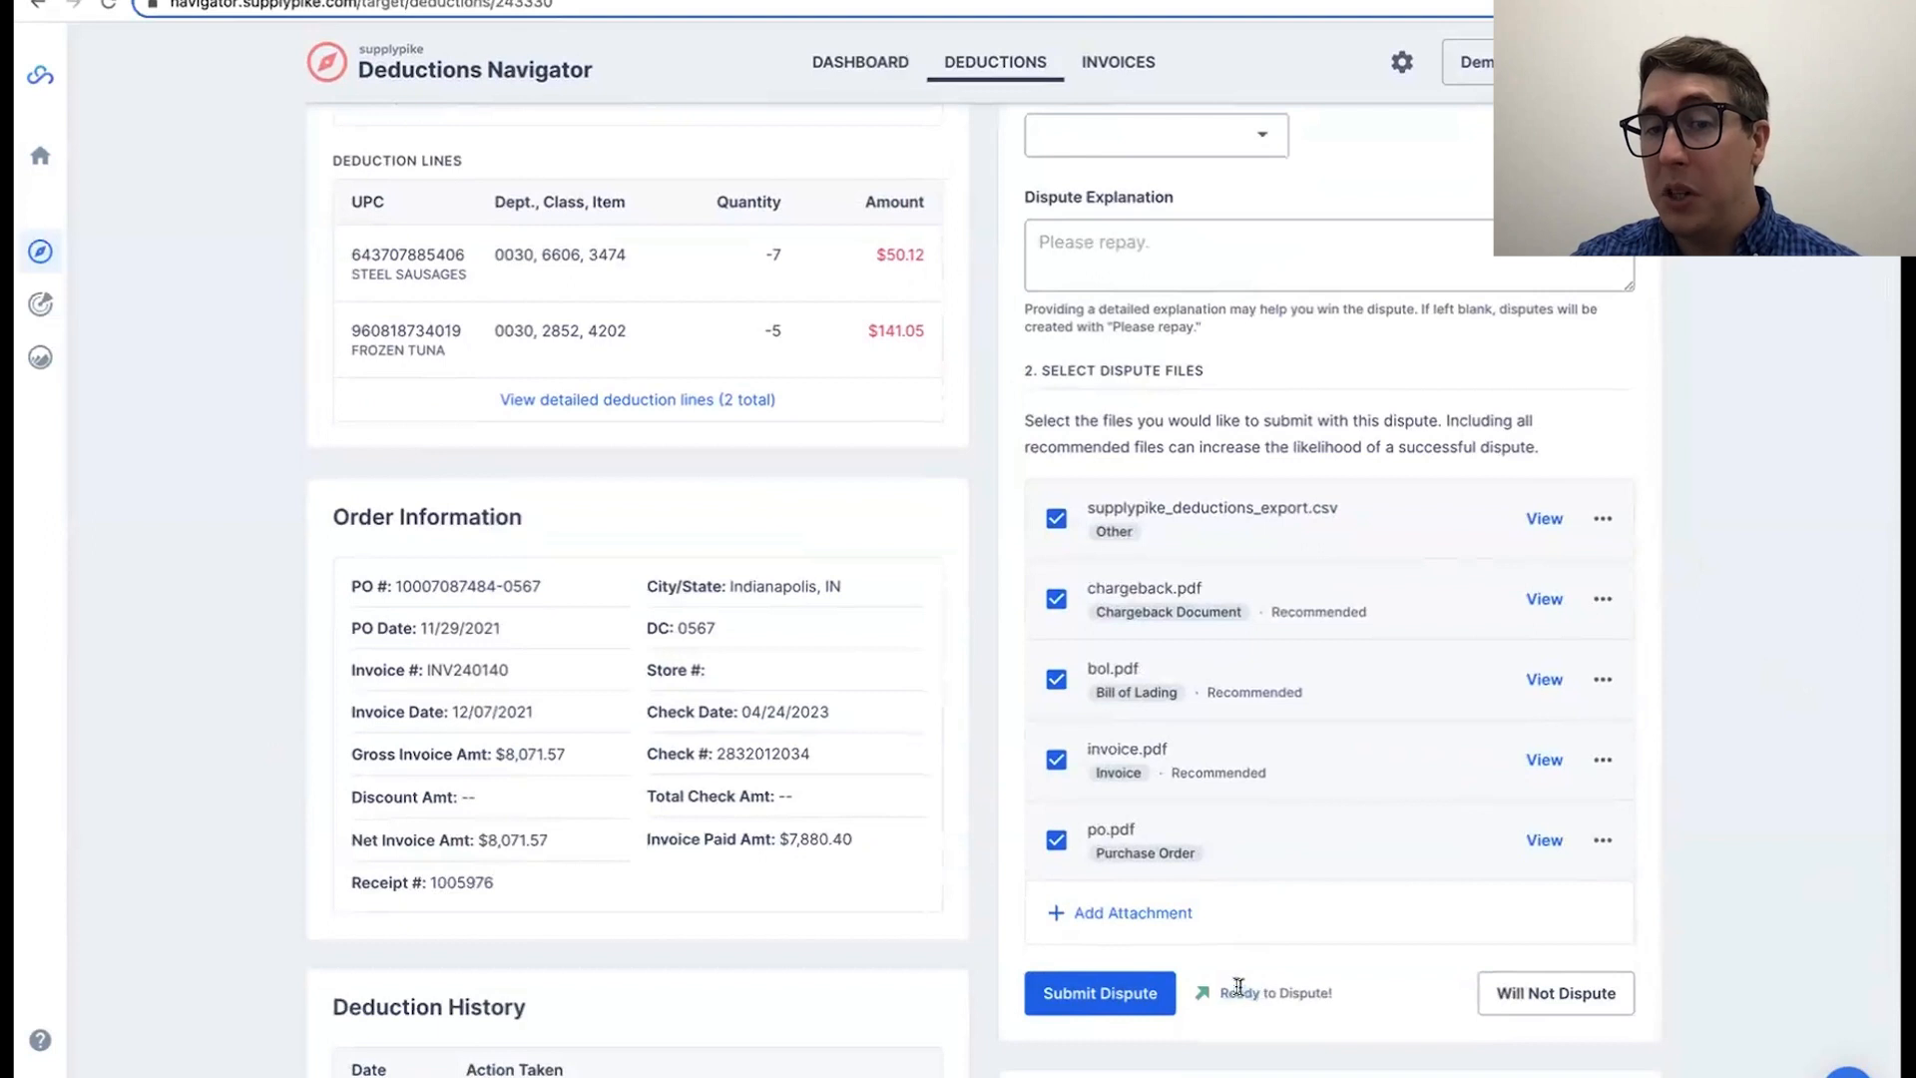
{"action": "left_click", "coordinate": [1102, 994]}
{"action": "scroll", "coordinate": [1686, 757], "scroll_direction": "up", "scroll_amount": 5}
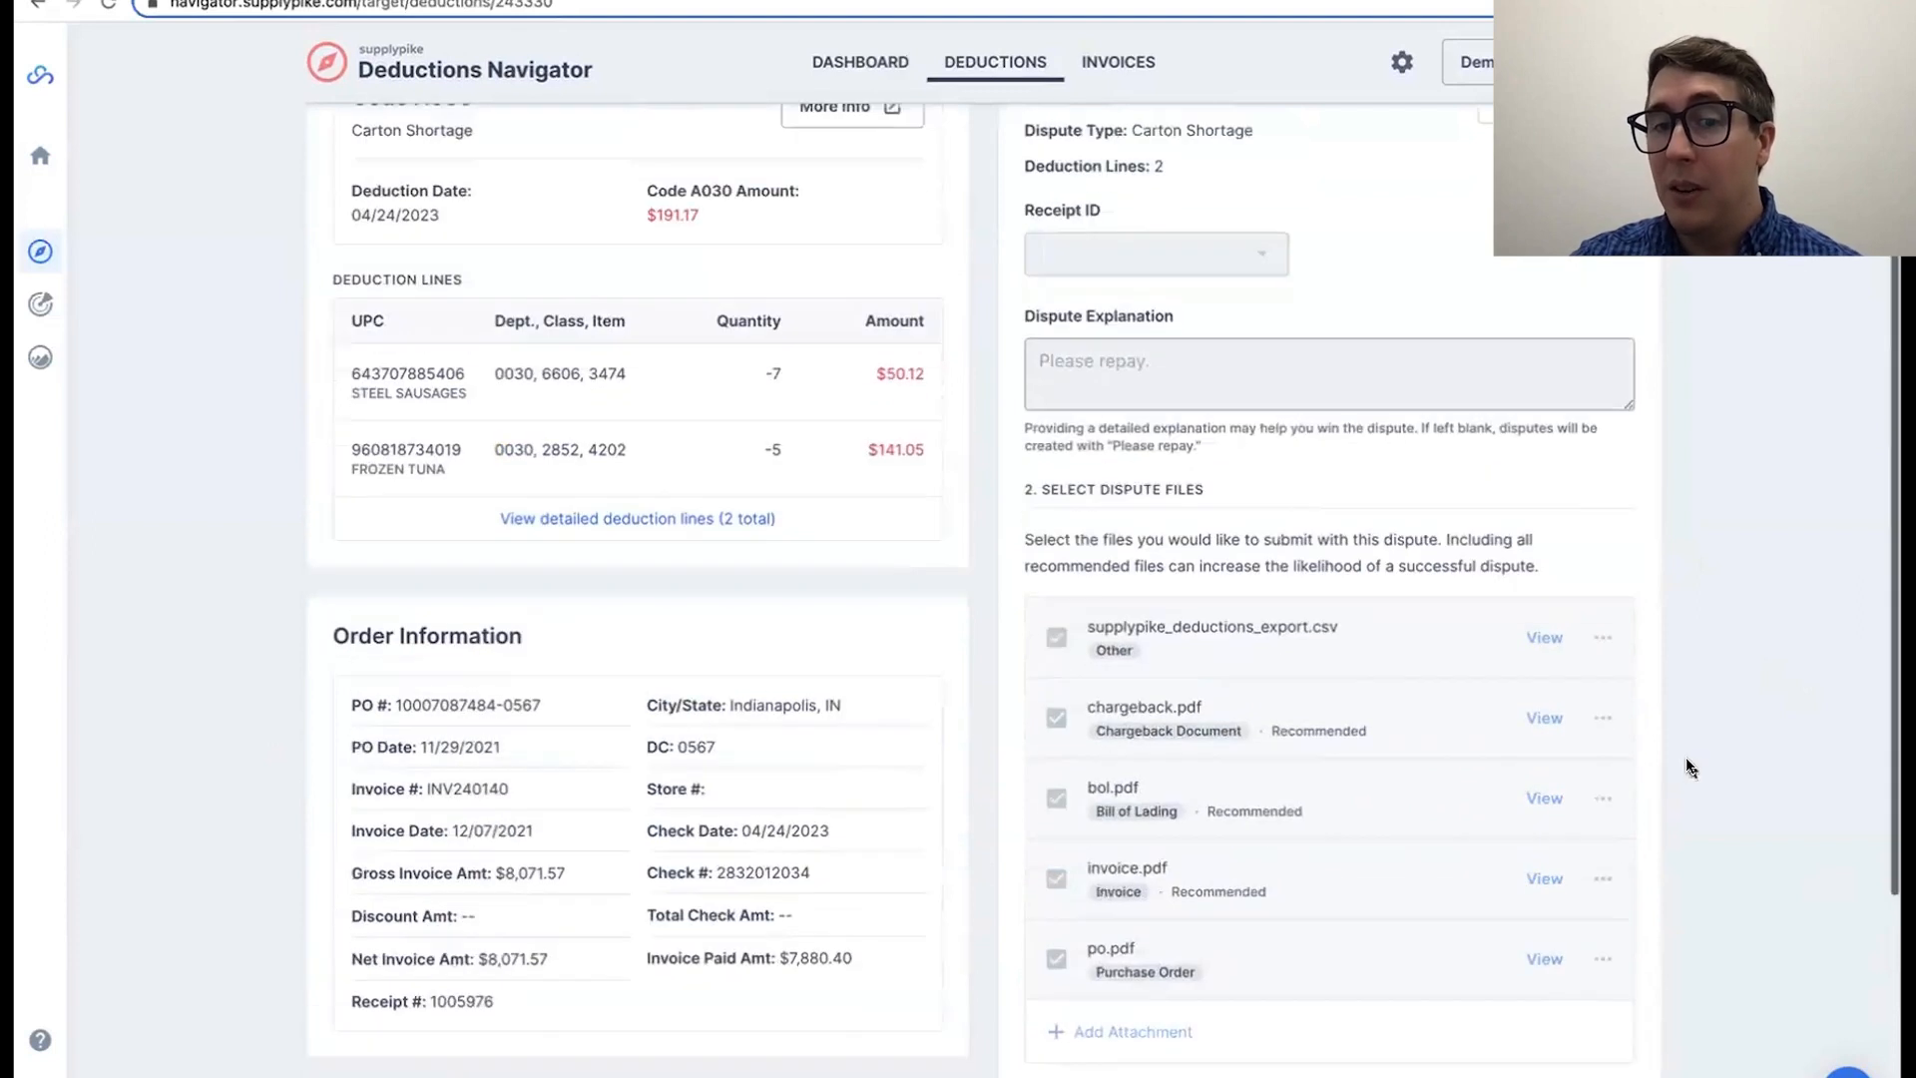
Step: Submit the dispute for the Code A032 Damage/Defective deduction dated 04/23/2023 with its preselected files
{"action": "scroll", "coordinate": [1632, 449], "scroll_direction": "down", "scroll_amount": 6}
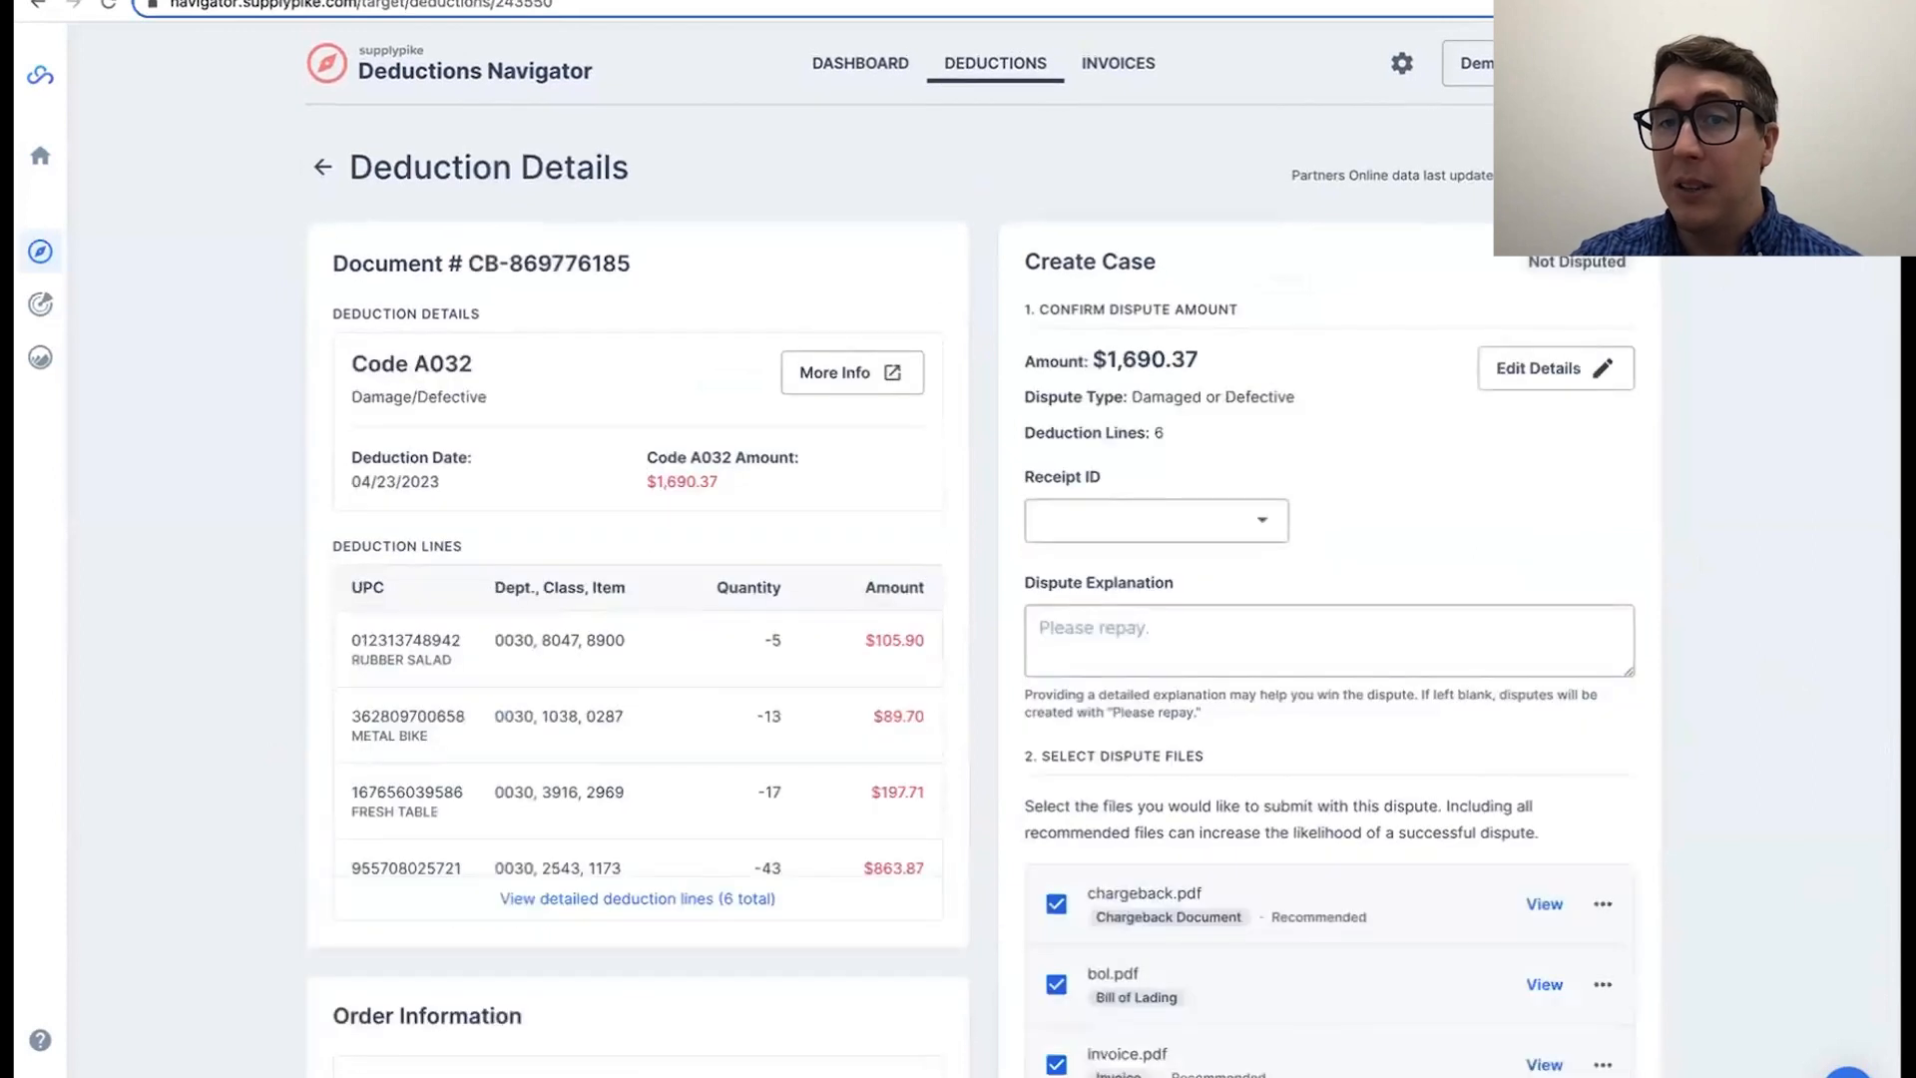
{"action": "scroll", "coordinate": [1724, 577], "scroll_direction": "down", "scroll_amount": 3}
{"action": "left_click", "coordinate": [1098, 1072]}
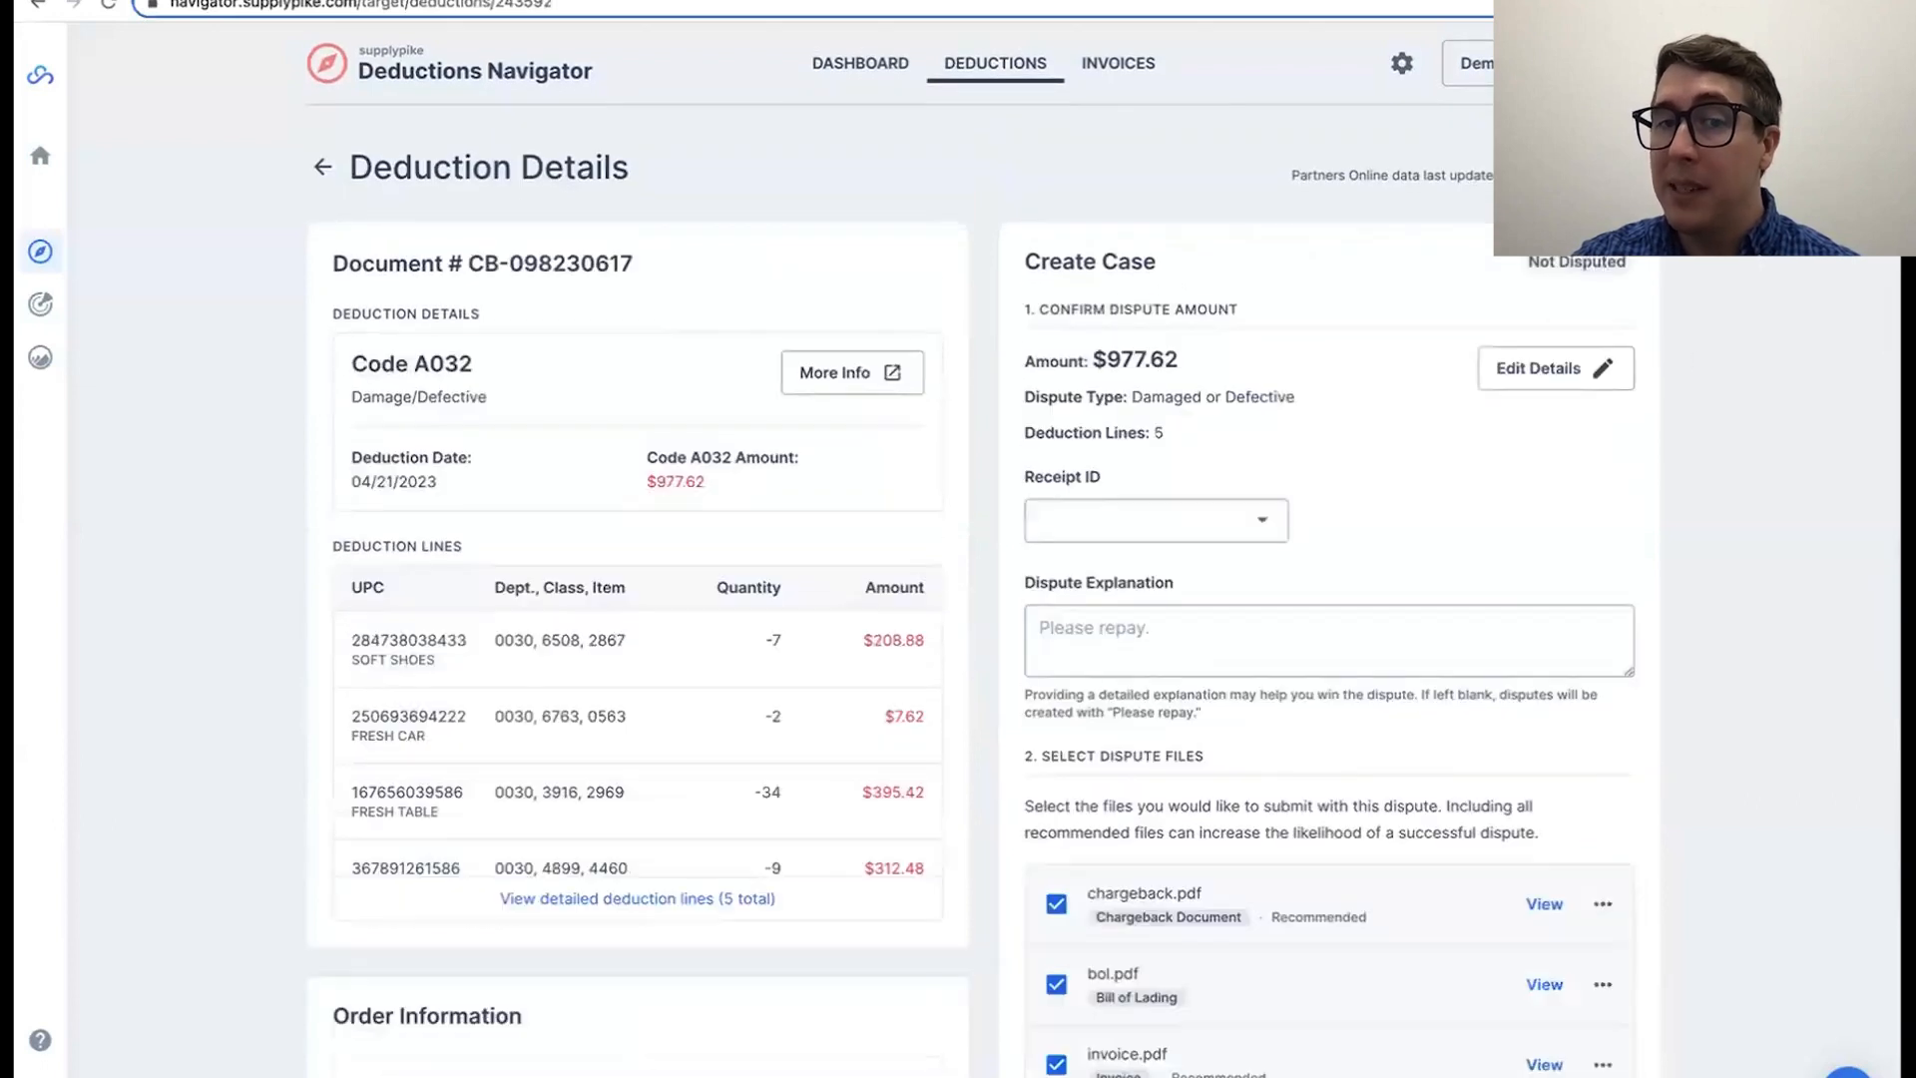
Step: Enter "Make sure to check page 5 of the BOL file" as the dispute explanation for the Code A032 deduction dated 04/21/2023
{"action": "scroll", "coordinate": [1597, 619], "scroll_direction": "down", "scroll_amount": 2}
{"action": "left_click", "coordinate": [1445, 427]}
{"action": "type", "text": "Make sure to check page 5 of the"}
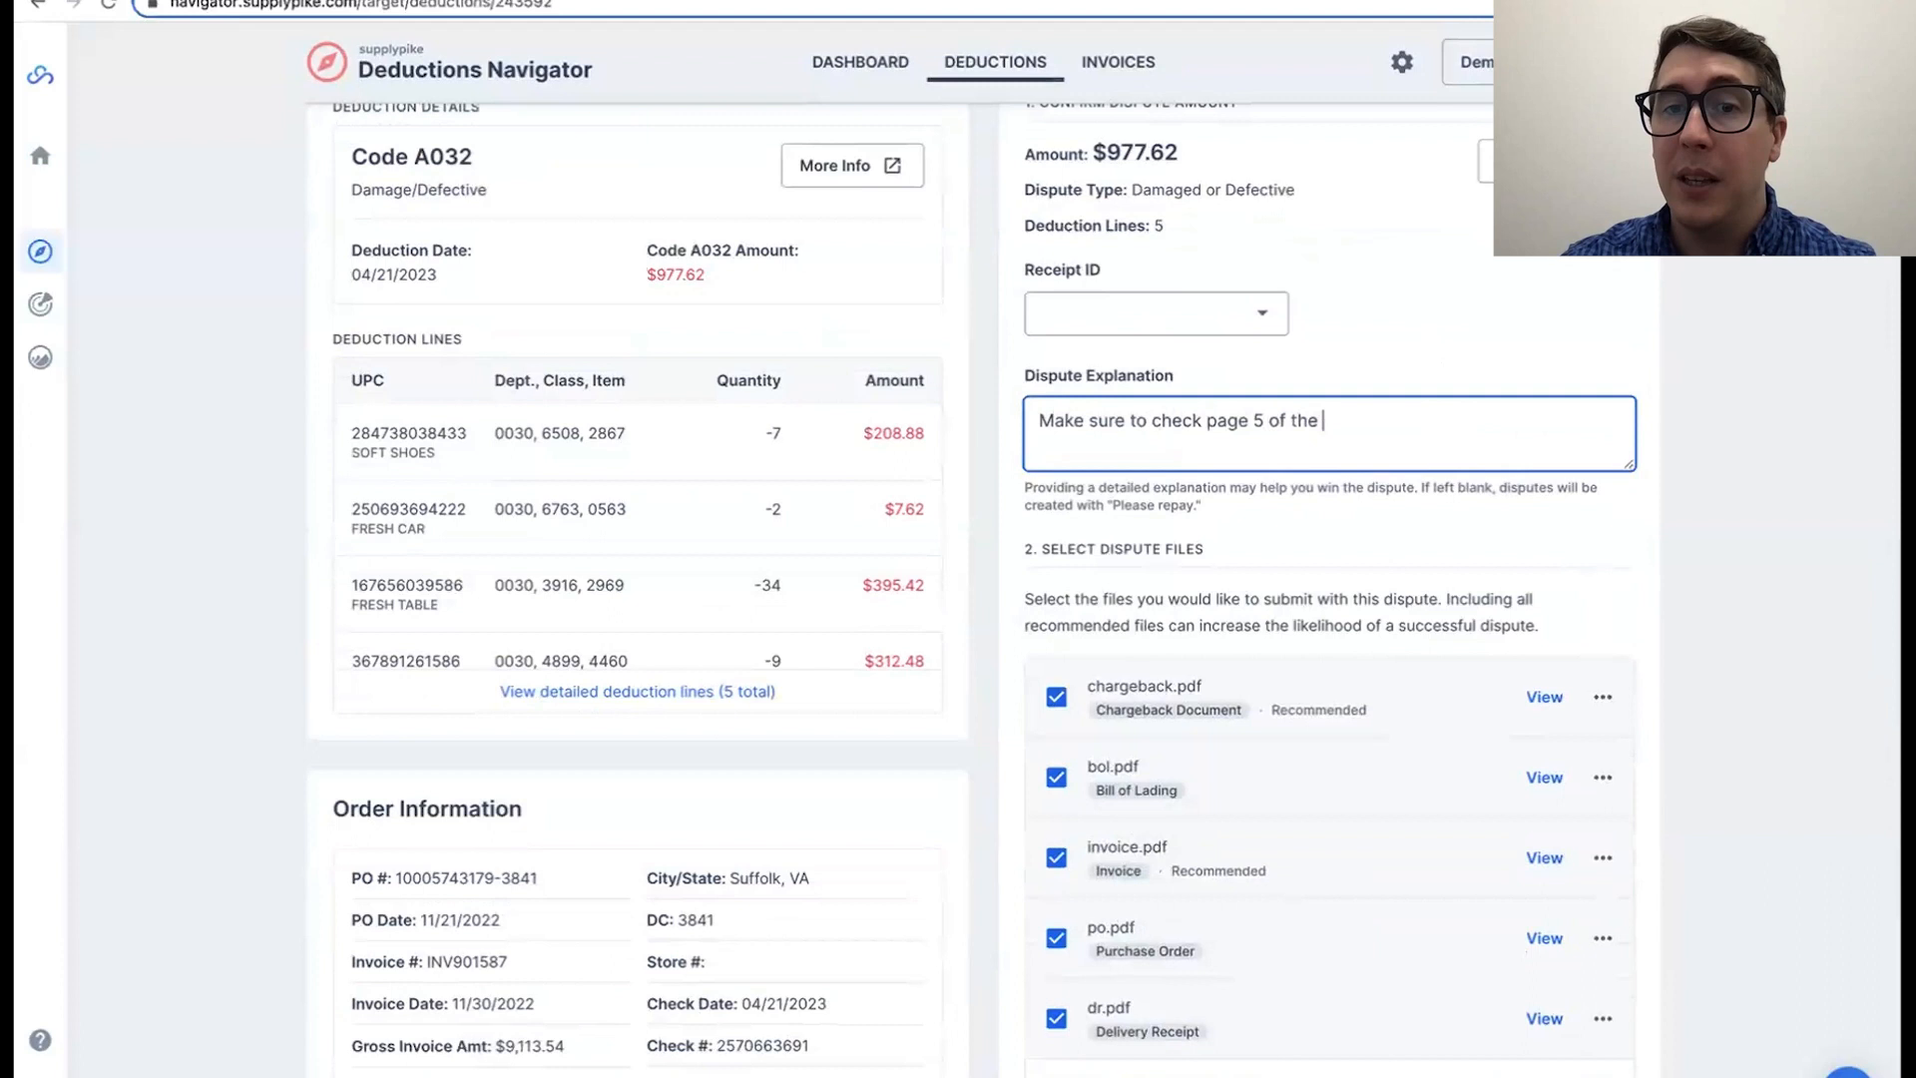
{"action": "left_click", "coordinate": [1772, 467]}
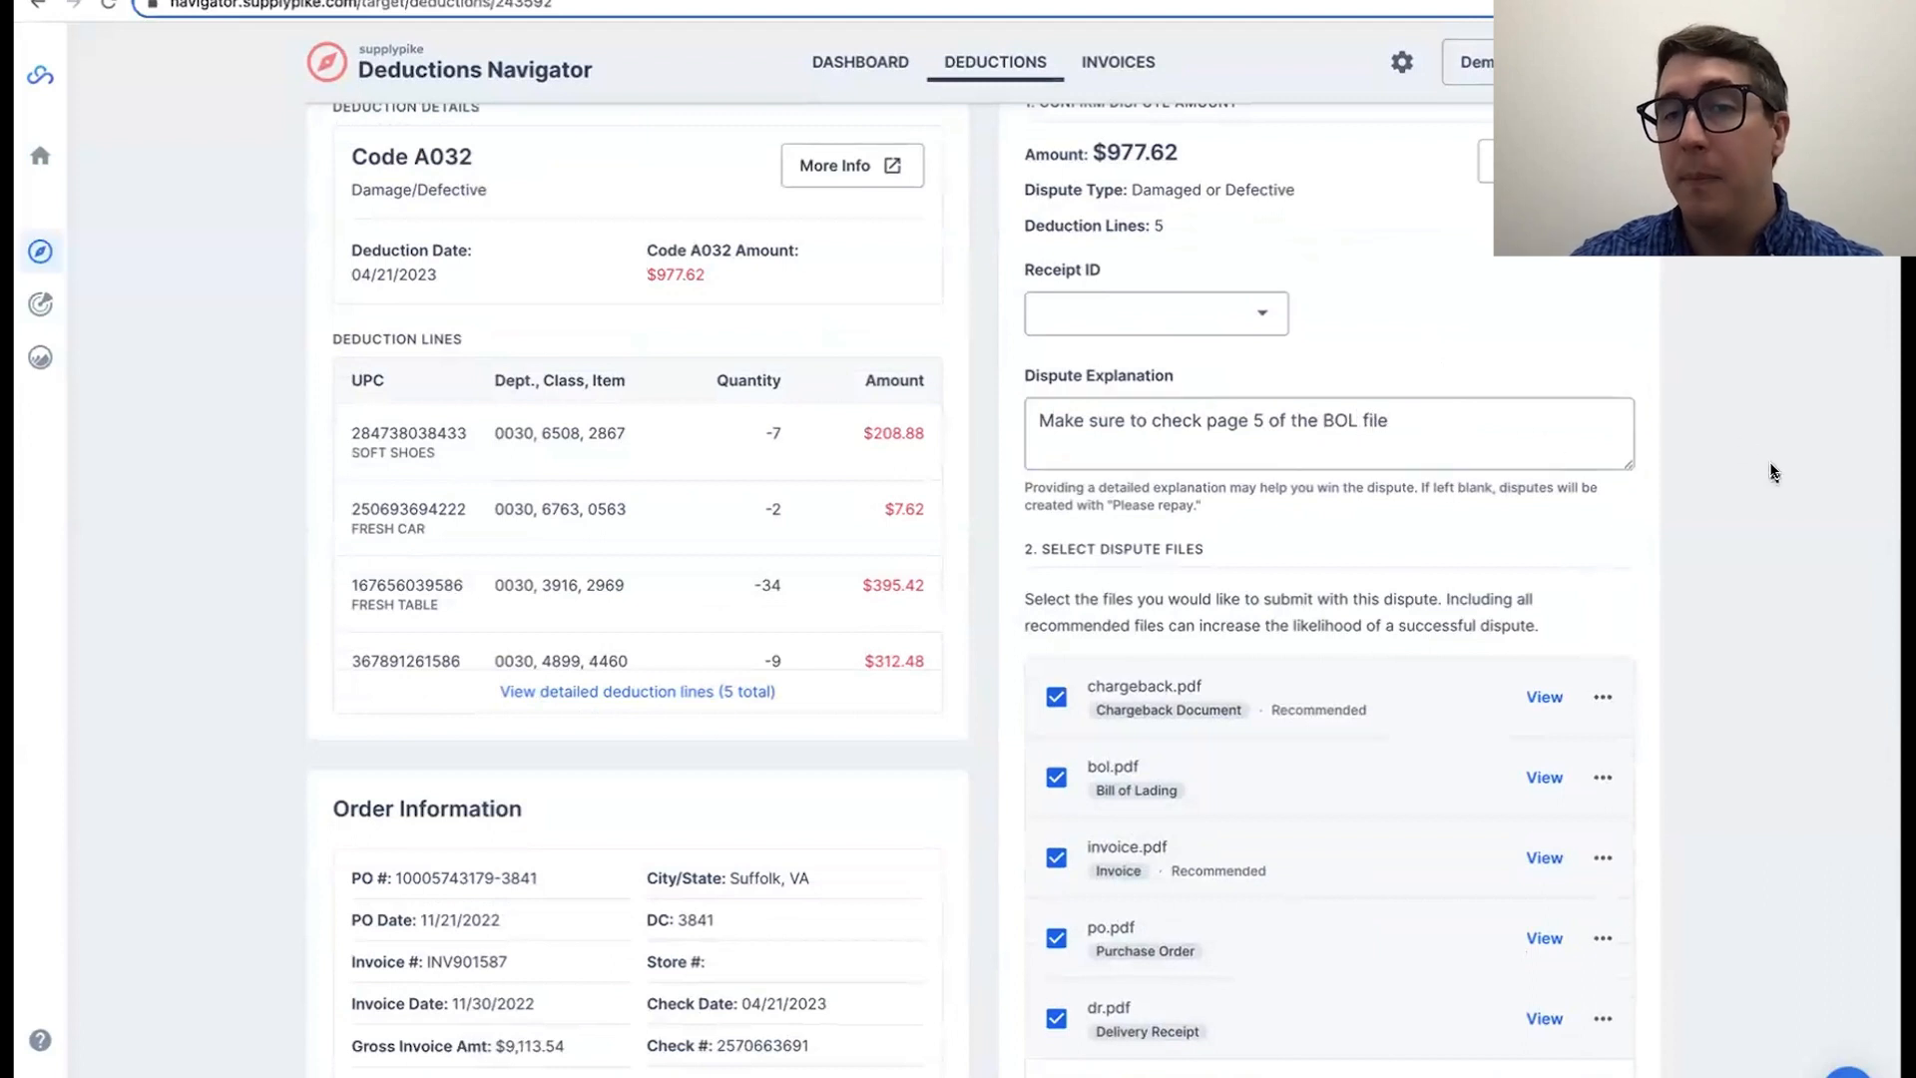
Step: Check the Code A032 case's dispute files and readiness, and compare them with its deduction code
{"action": "scroll", "coordinate": [1774, 469], "scroll_direction": "down", "scroll_amount": 2}
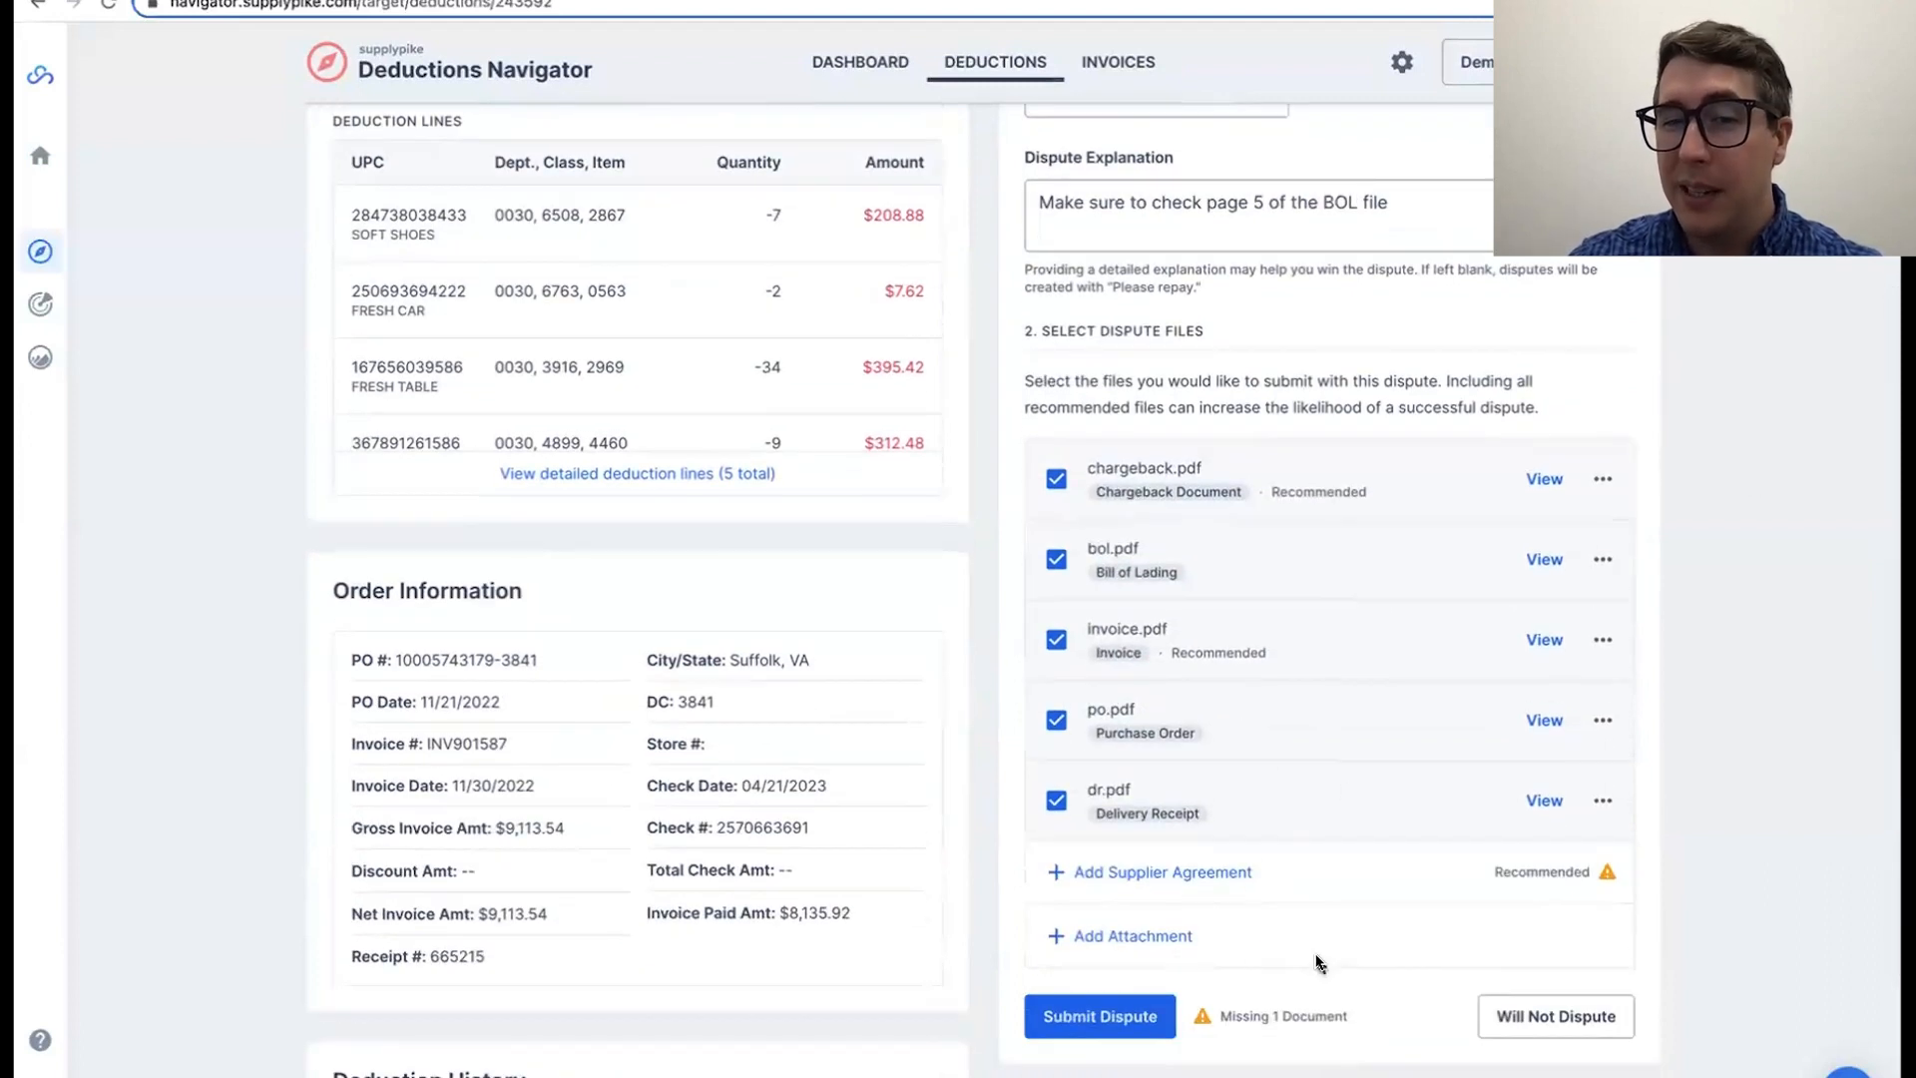
{"action": "scroll", "coordinate": [1317, 963], "scroll_direction": "up", "scroll_amount": 3}
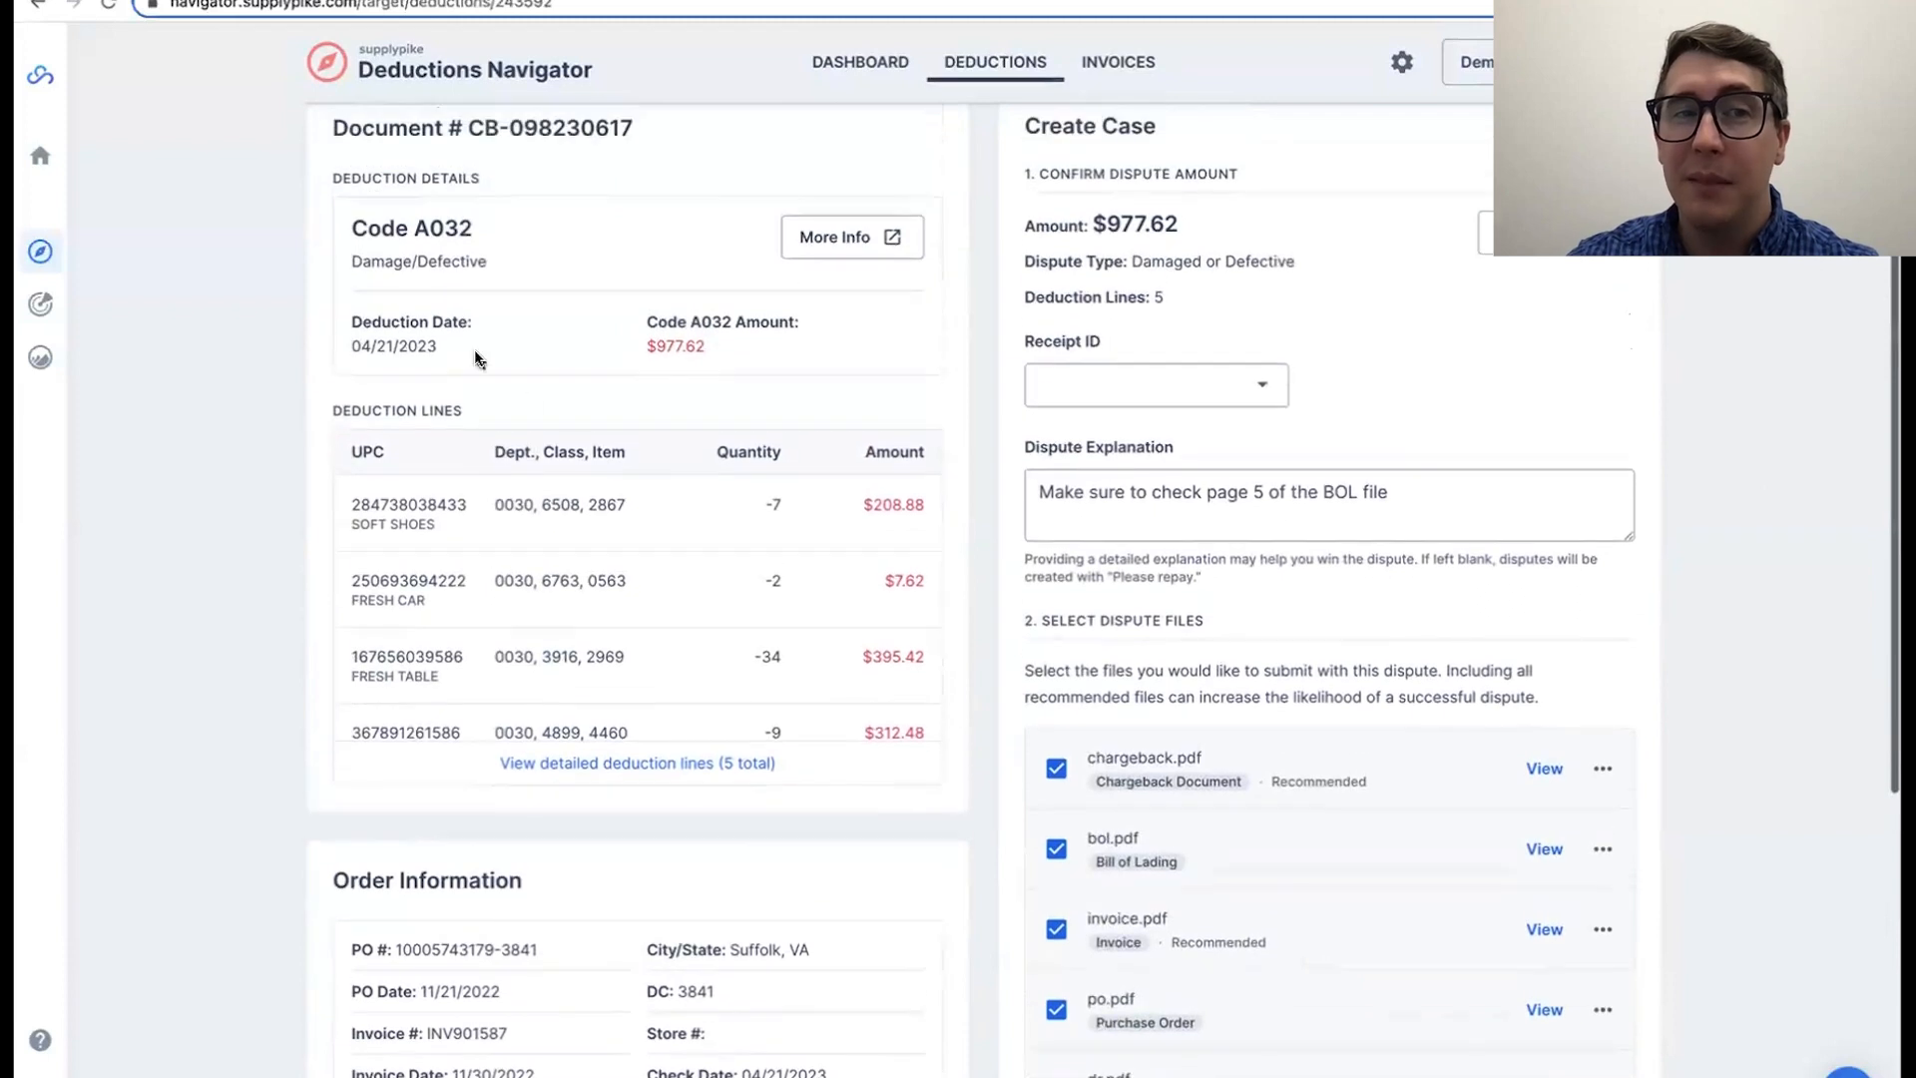
{"action": "double_click", "coordinate": [440, 227]}
{"action": "left_click", "coordinate": [461, 228]}
{"action": "left_click_drag", "start_coordinate": [381, 229], "coordinate": [465, 230]}
{"action": "left_click", "coordinate": [470, 234]}
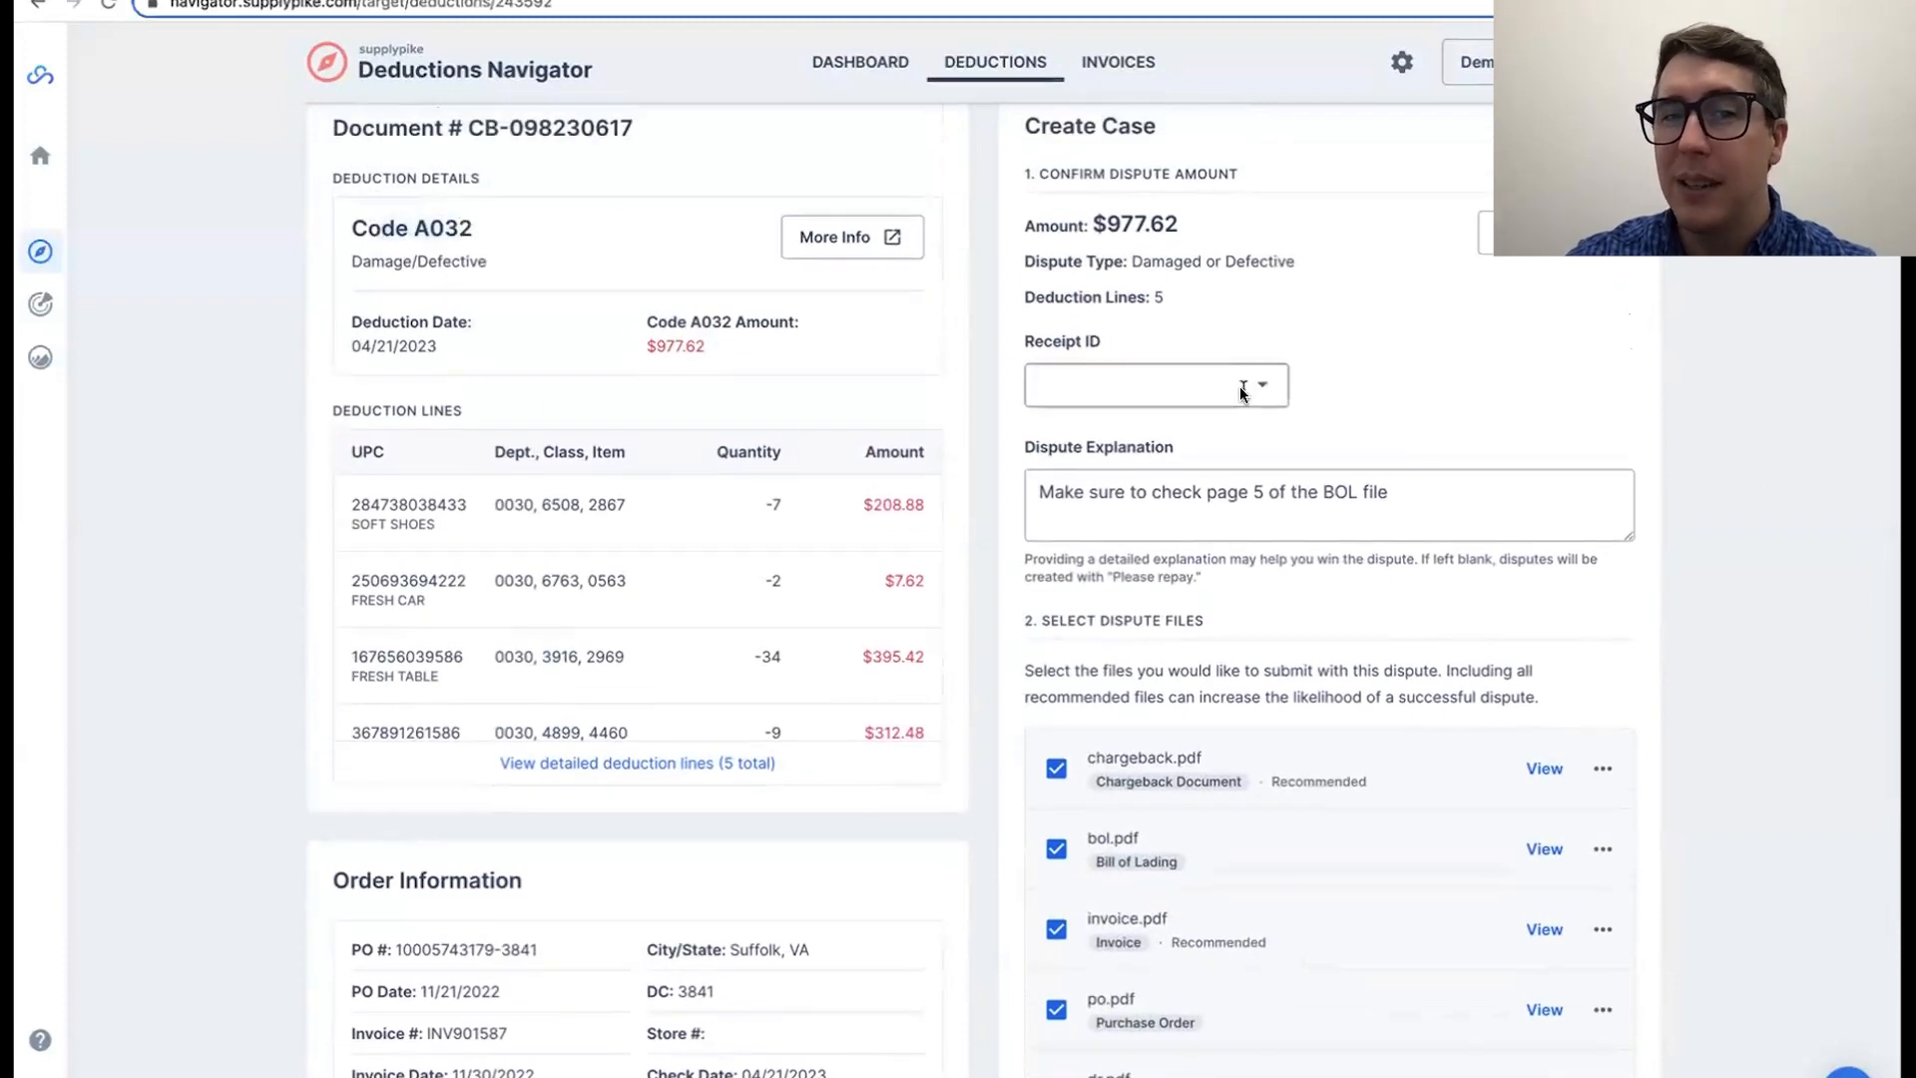
Step: Clear the dispute explanation of the Code A032 deduction dated 04/21/2023 and check its recommended supplier agreement attachment
{"action": "triple_click", "coordinate": [1186, 478]}
{"action": "key", "text": "BackSpace"}
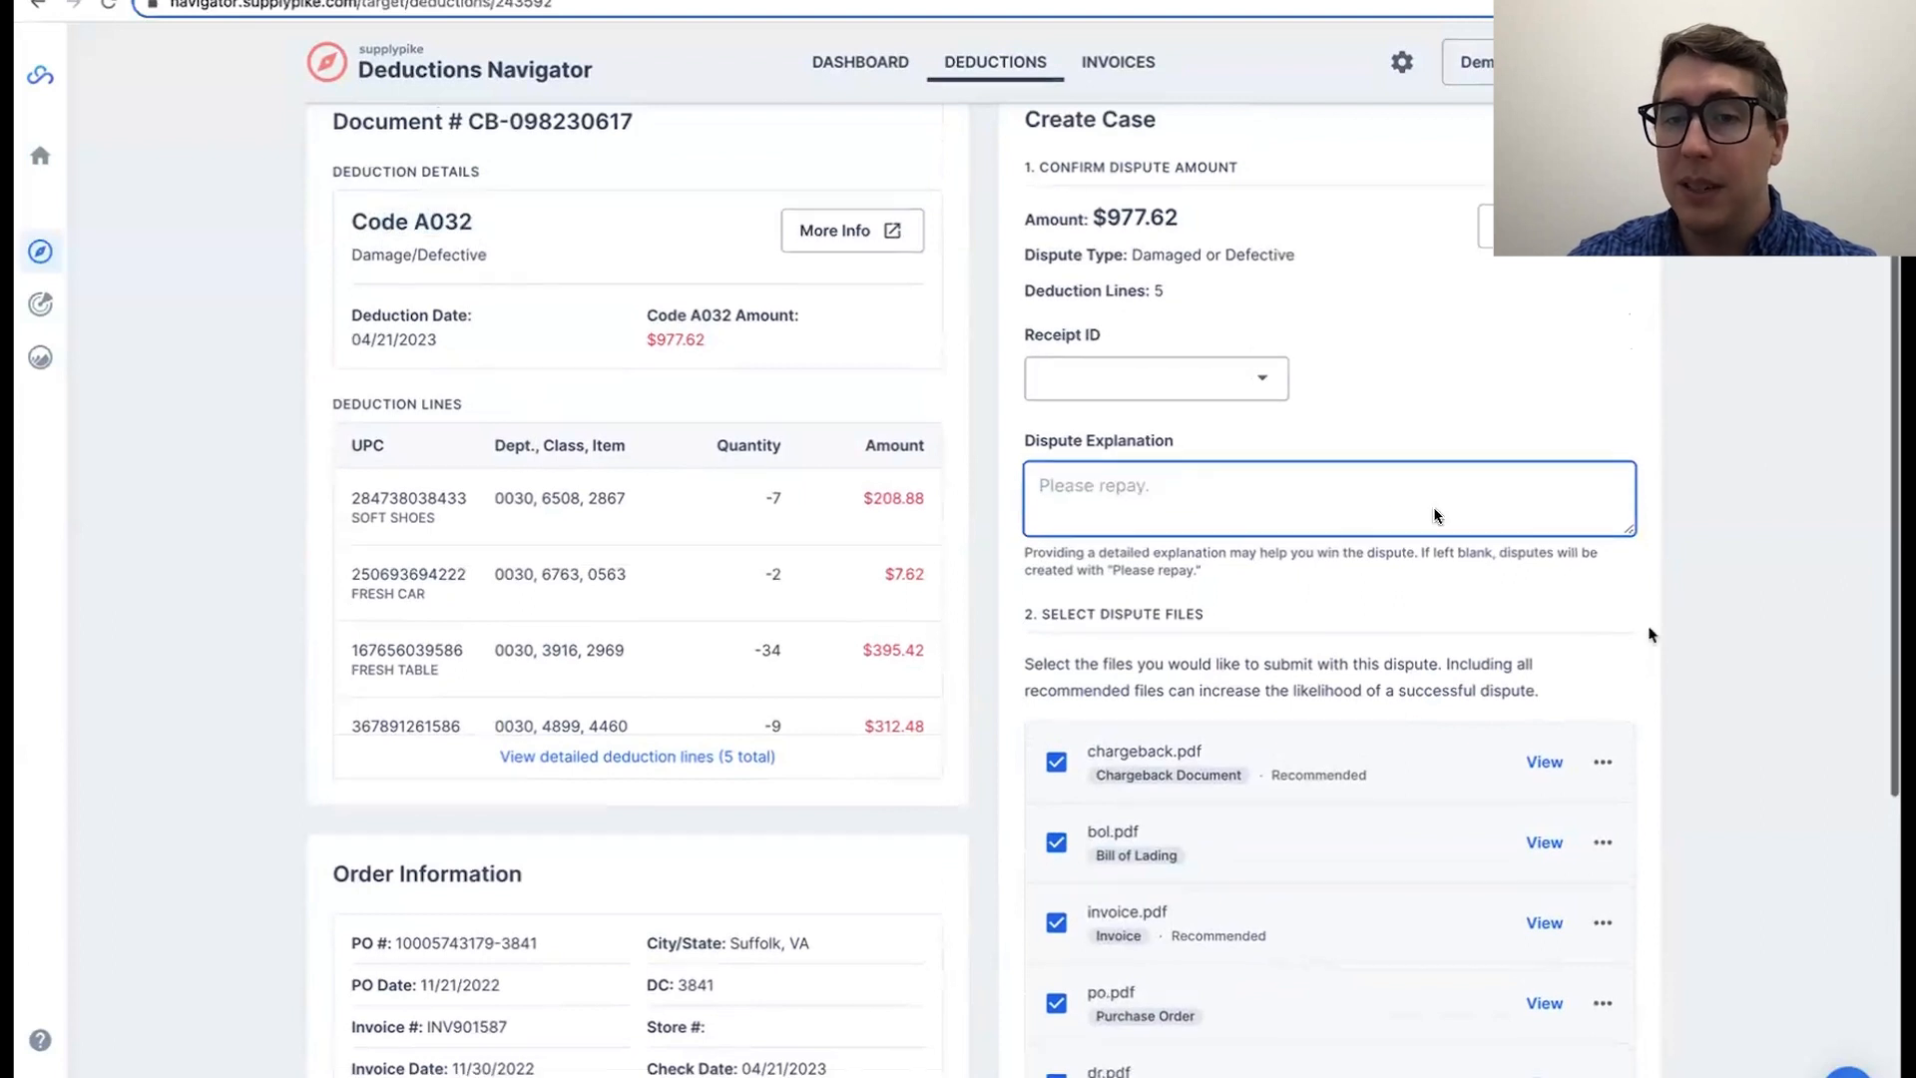
{"action": "scroll", "coordinate": [1433, 506], "scroll_direction": "down", "scroll_amount": 3}
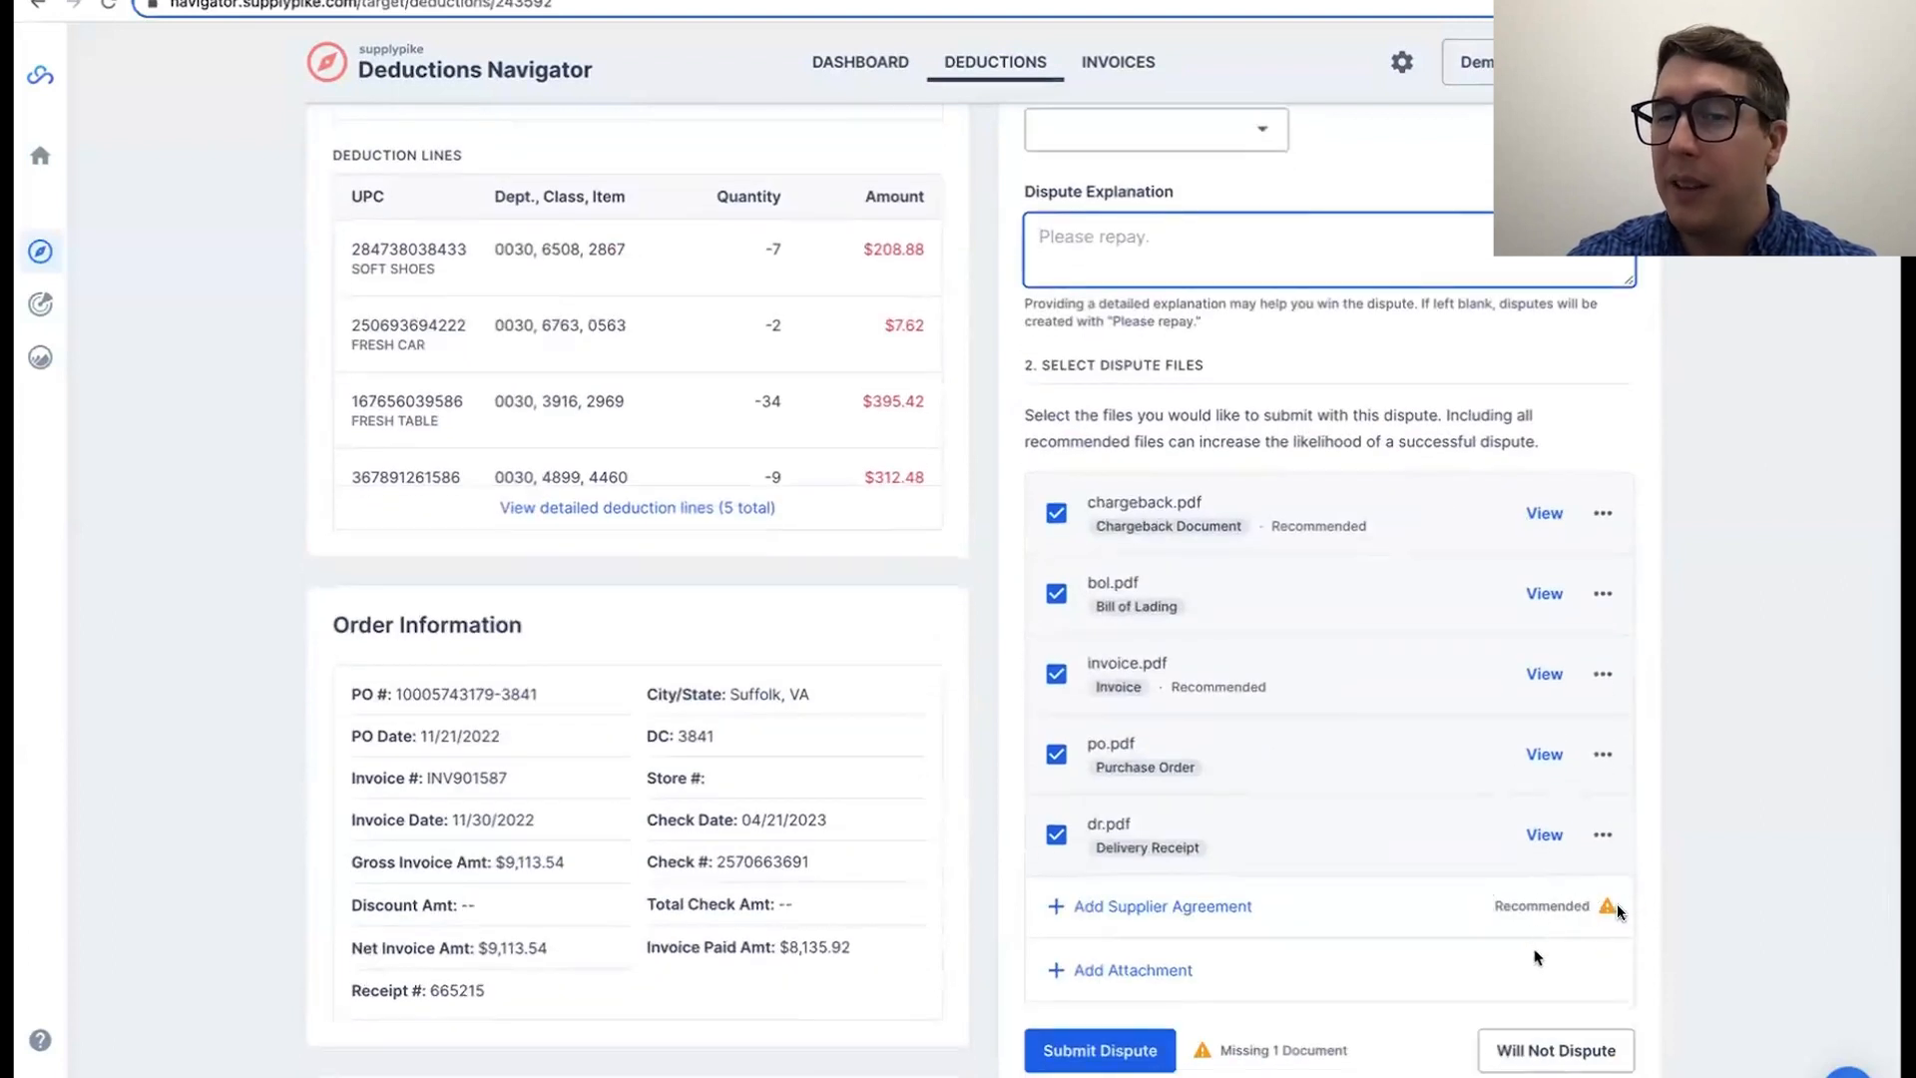
{"action": "left_click", "coordinate": [1654, 904]}
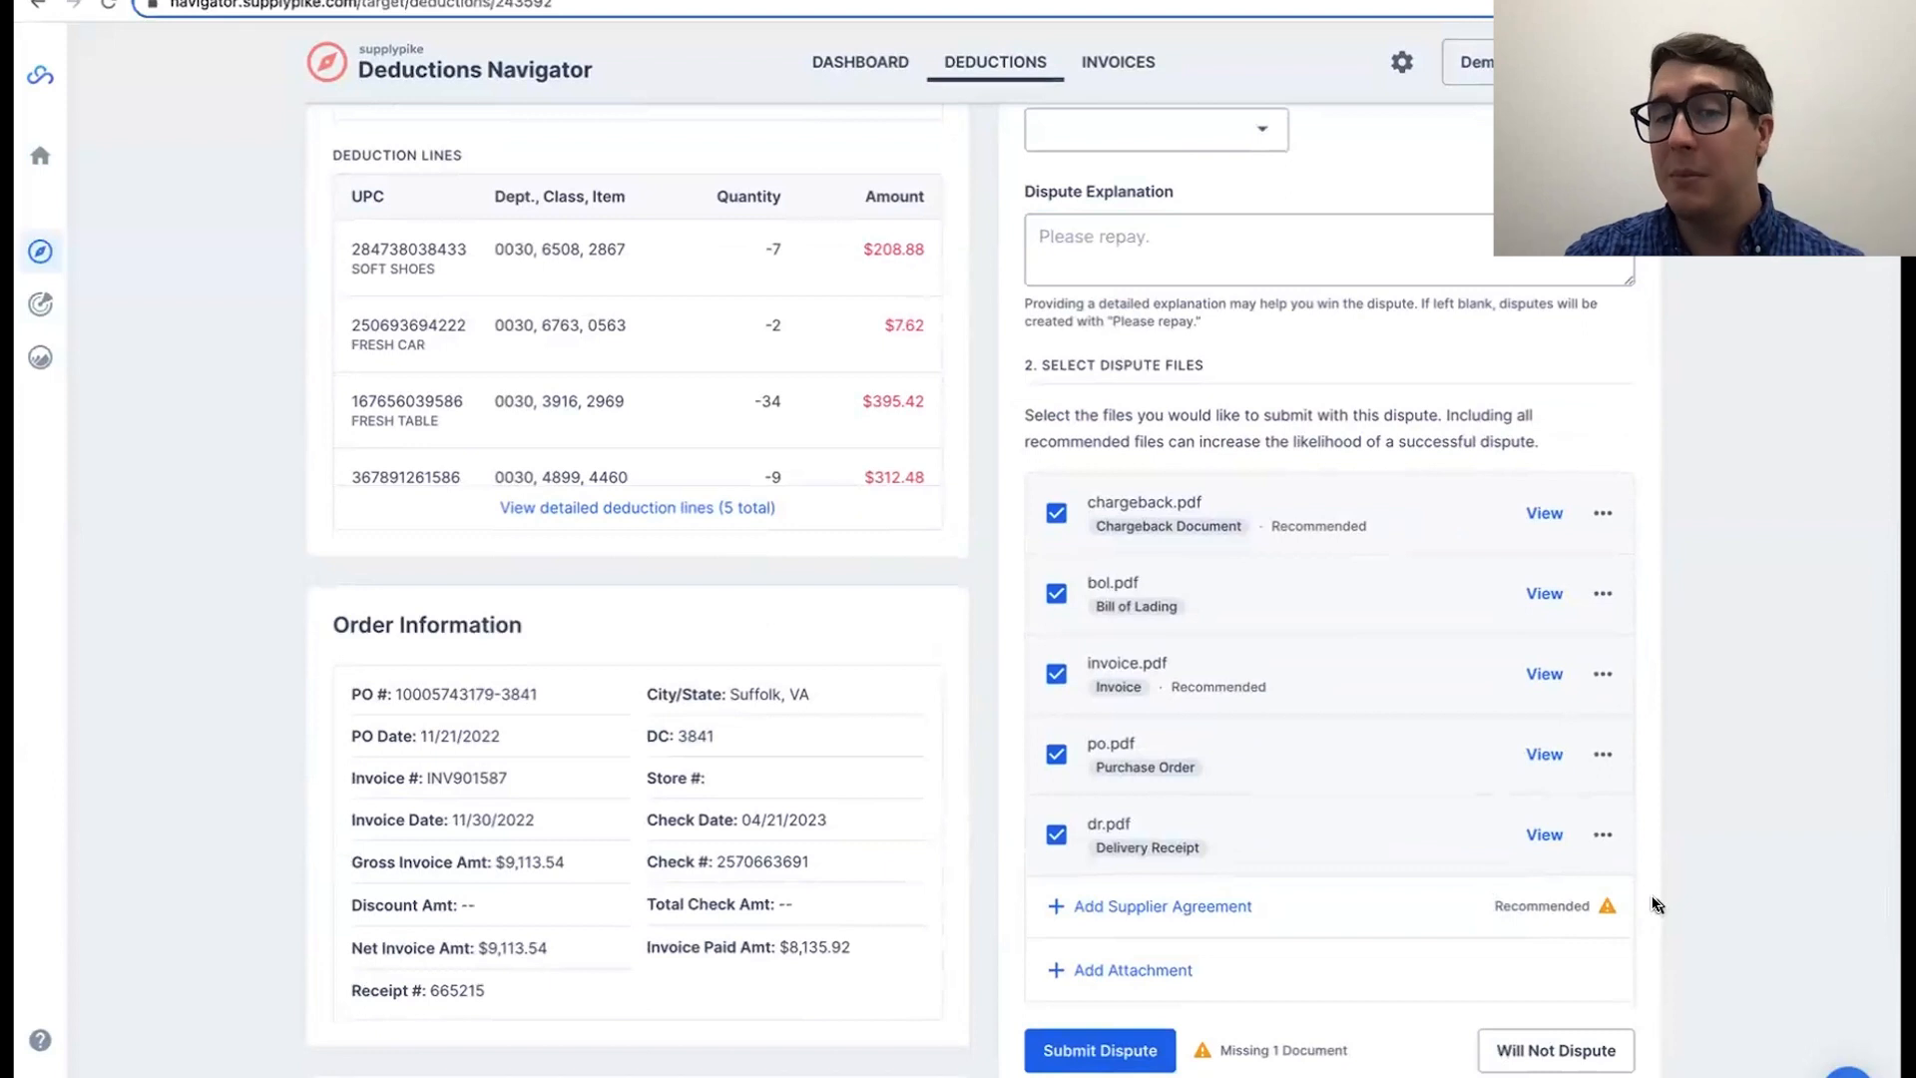
Step: Skip to the Code A032 deduction dated 04/11/2023 and look over its case files
{"action": "scroll", "coordinate": [1654, 904], "scroll_direction": "up", "scroll_amount": 4}
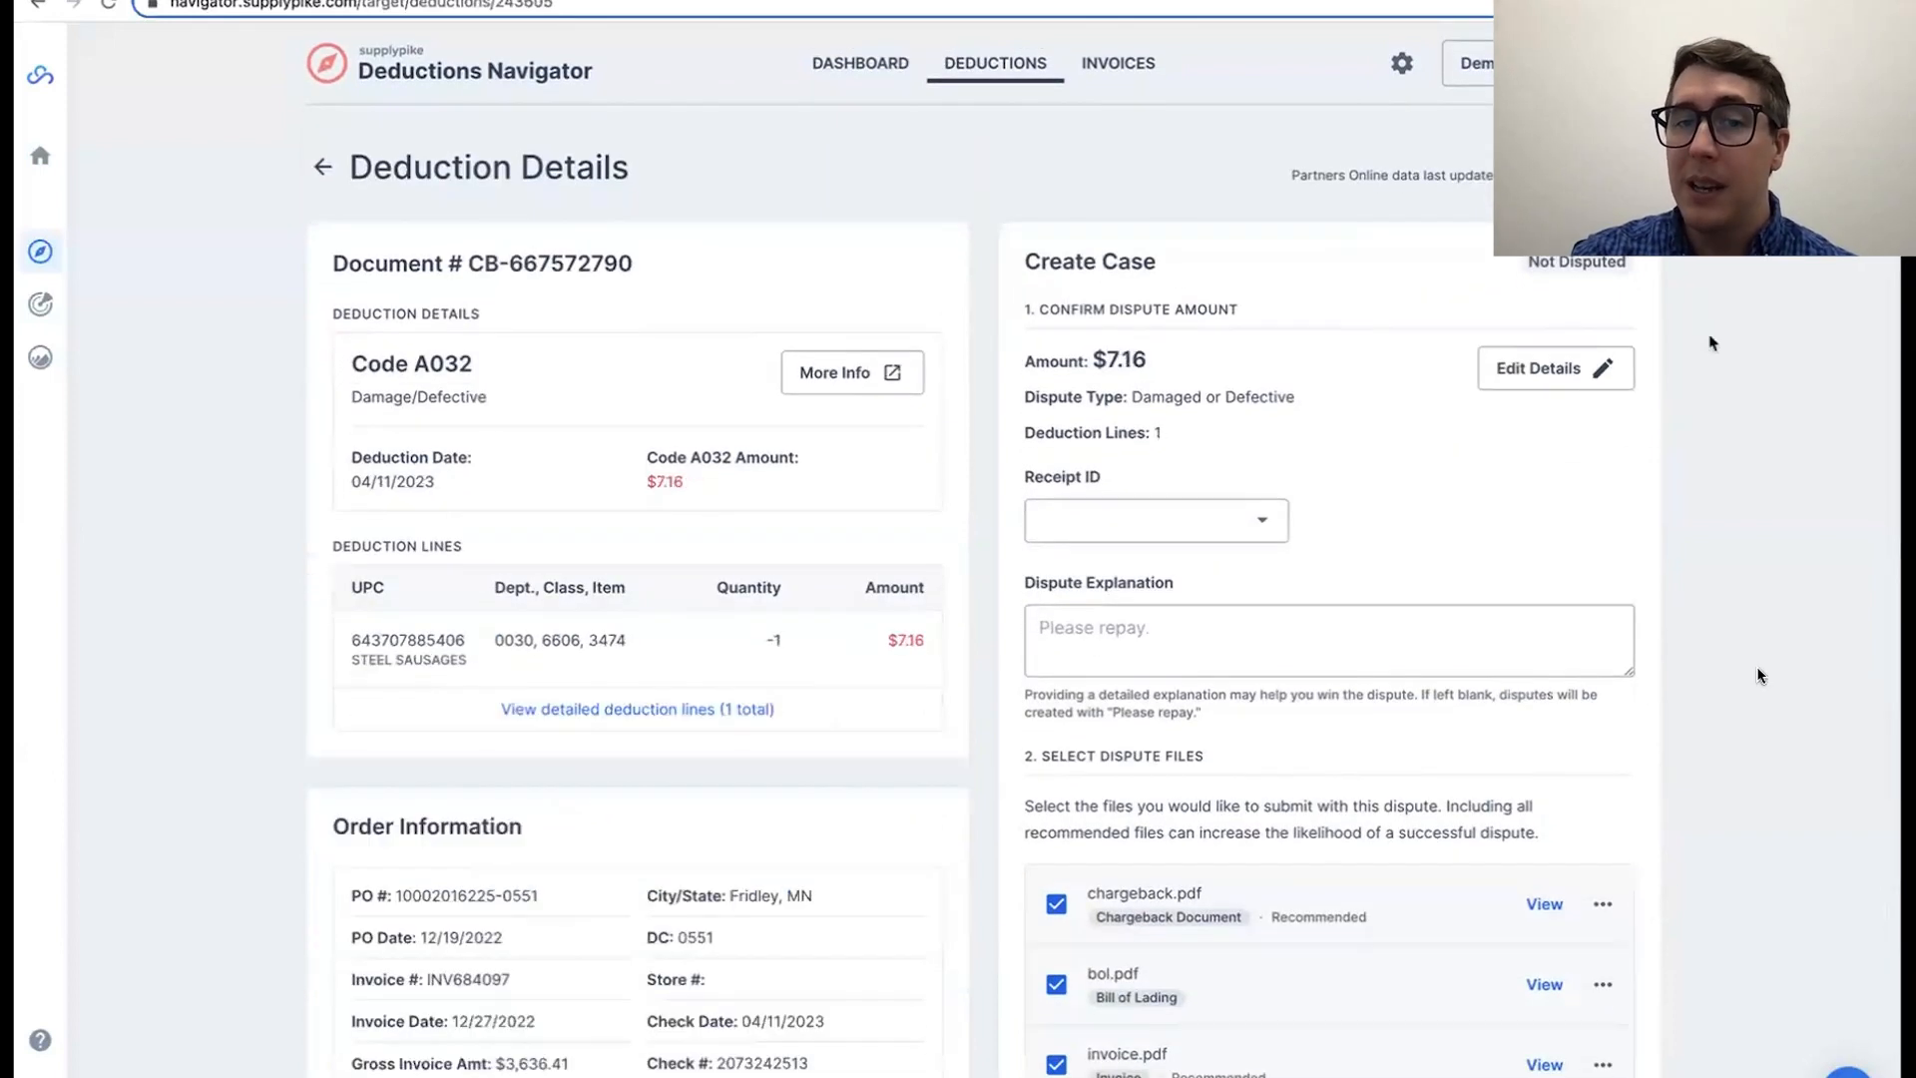
{"action": "scroll", "coordinate": [1756, 689], "scroll_direction": "down", "scroll_amount": 4}
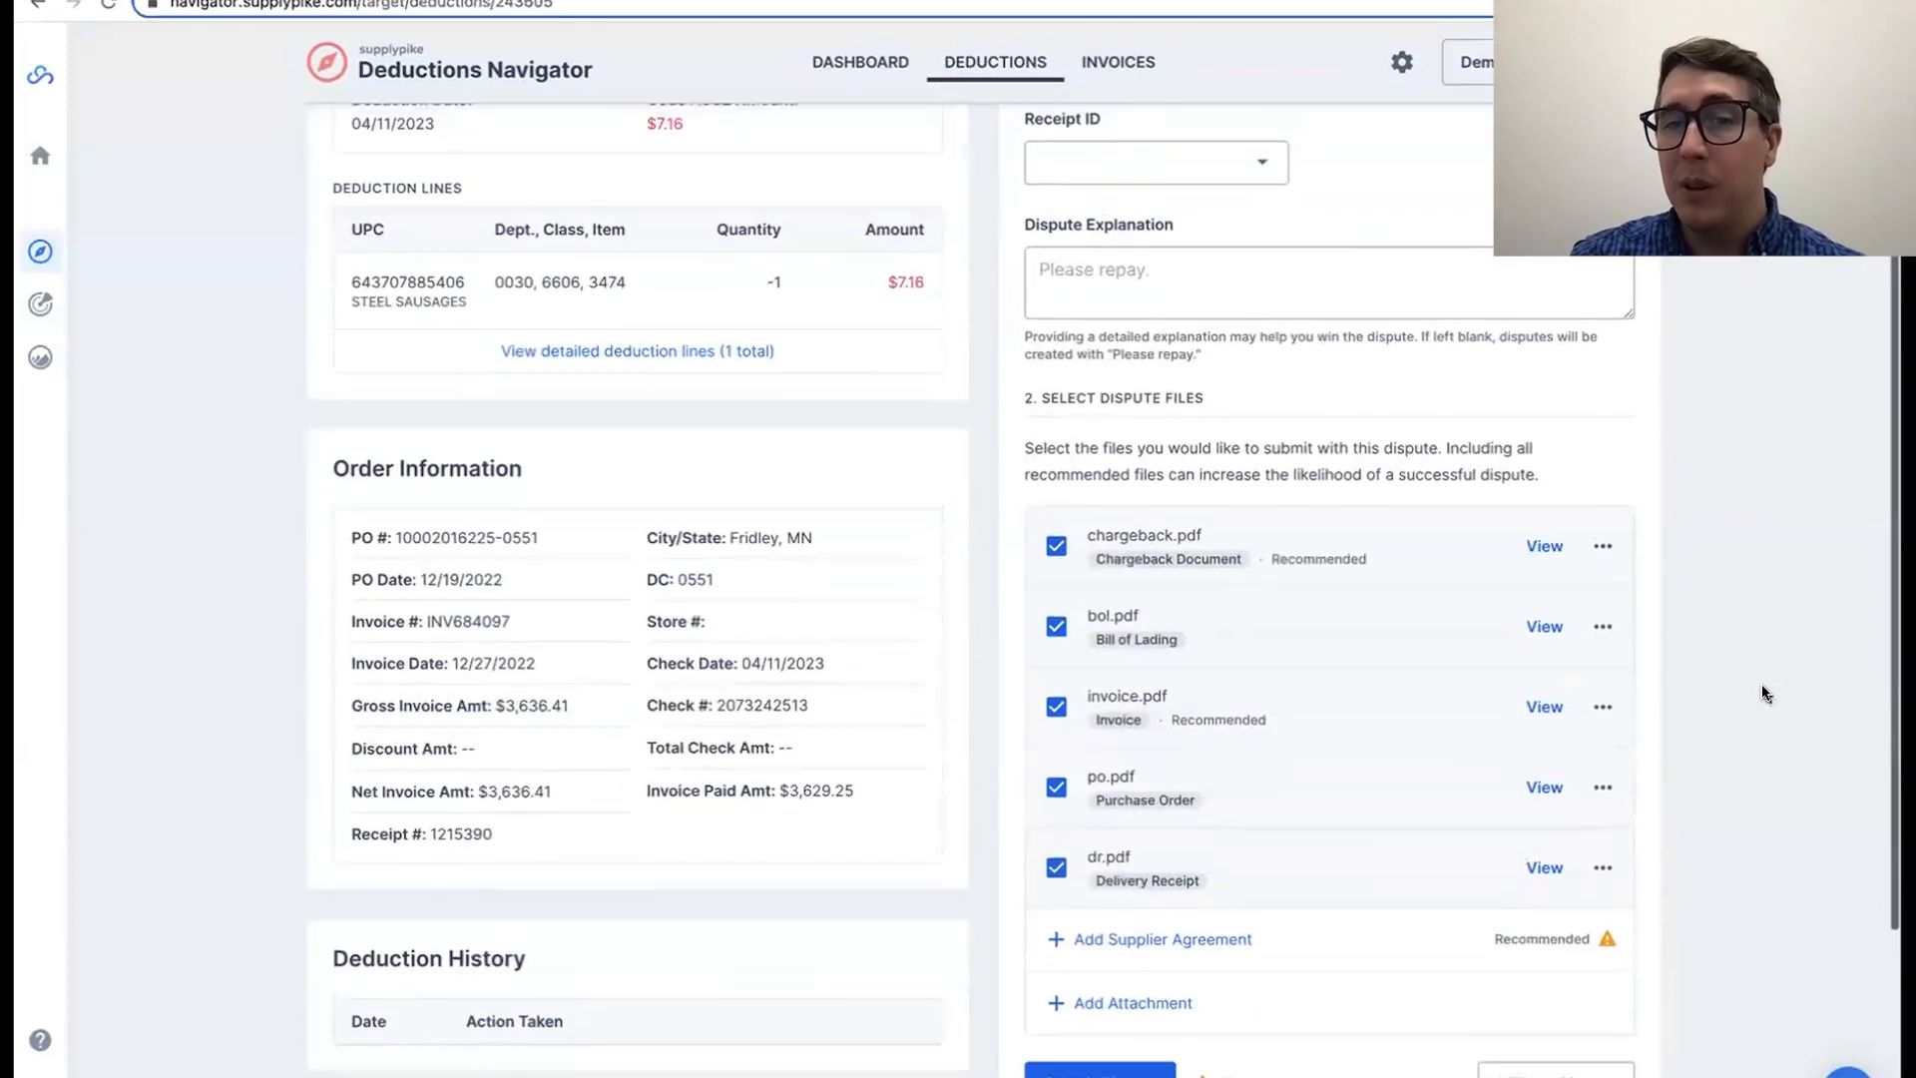
{"action": "scroll", "coordinate": [1752, 668], "scroll_direction": "up", "scroll_amount": 4}
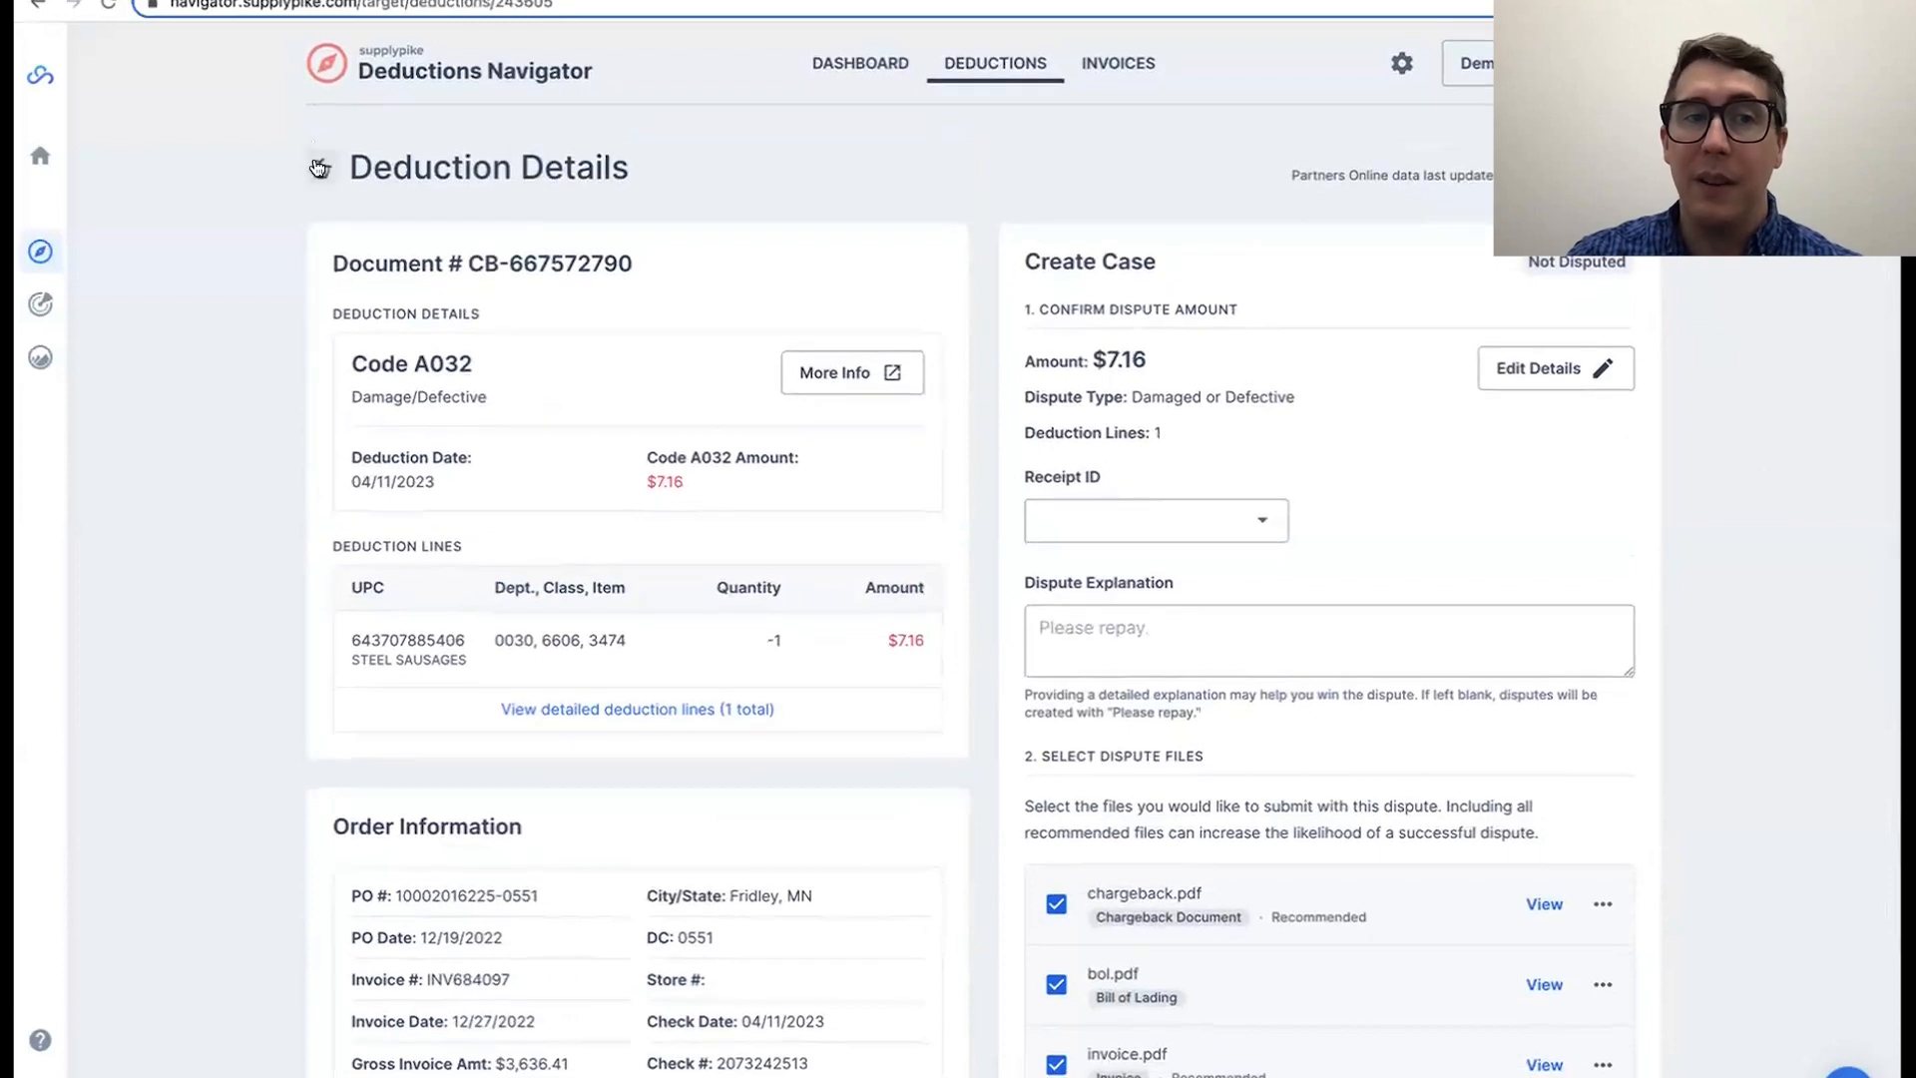
Step: Return to the actionable deductions list and filter it to those whose proof documentation is Ready
{"action": "left_click", "coordinate": [323, 165]}
{"action": "left_click", "coordinate": [640, 266]}
{"action": "left_click", "coordinate": [738, 375]}
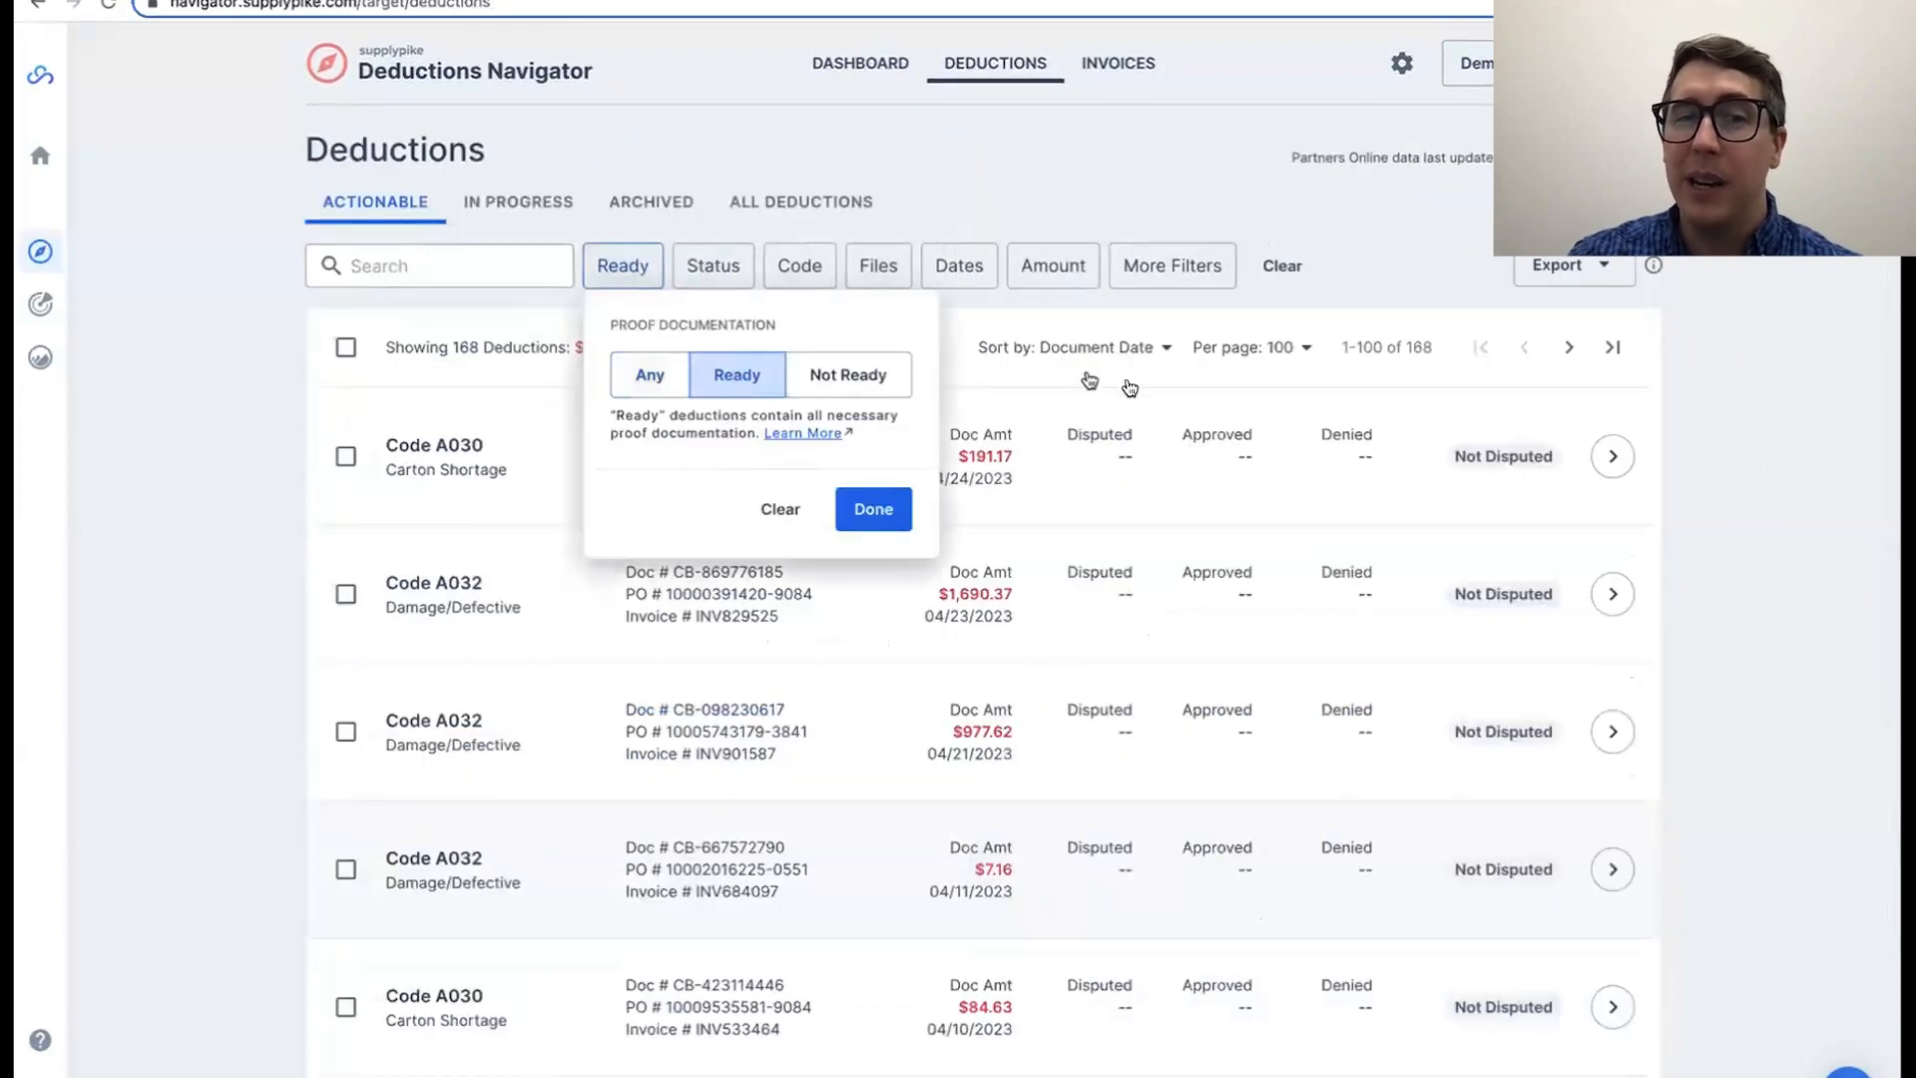
Step: Submit a dispute for the Code A030 deduction dated 03/09/2023 with the explanation "Make sure to check page 5 of the BOL file"
{"action": "left_click", "coordinate": [1603, 603]}
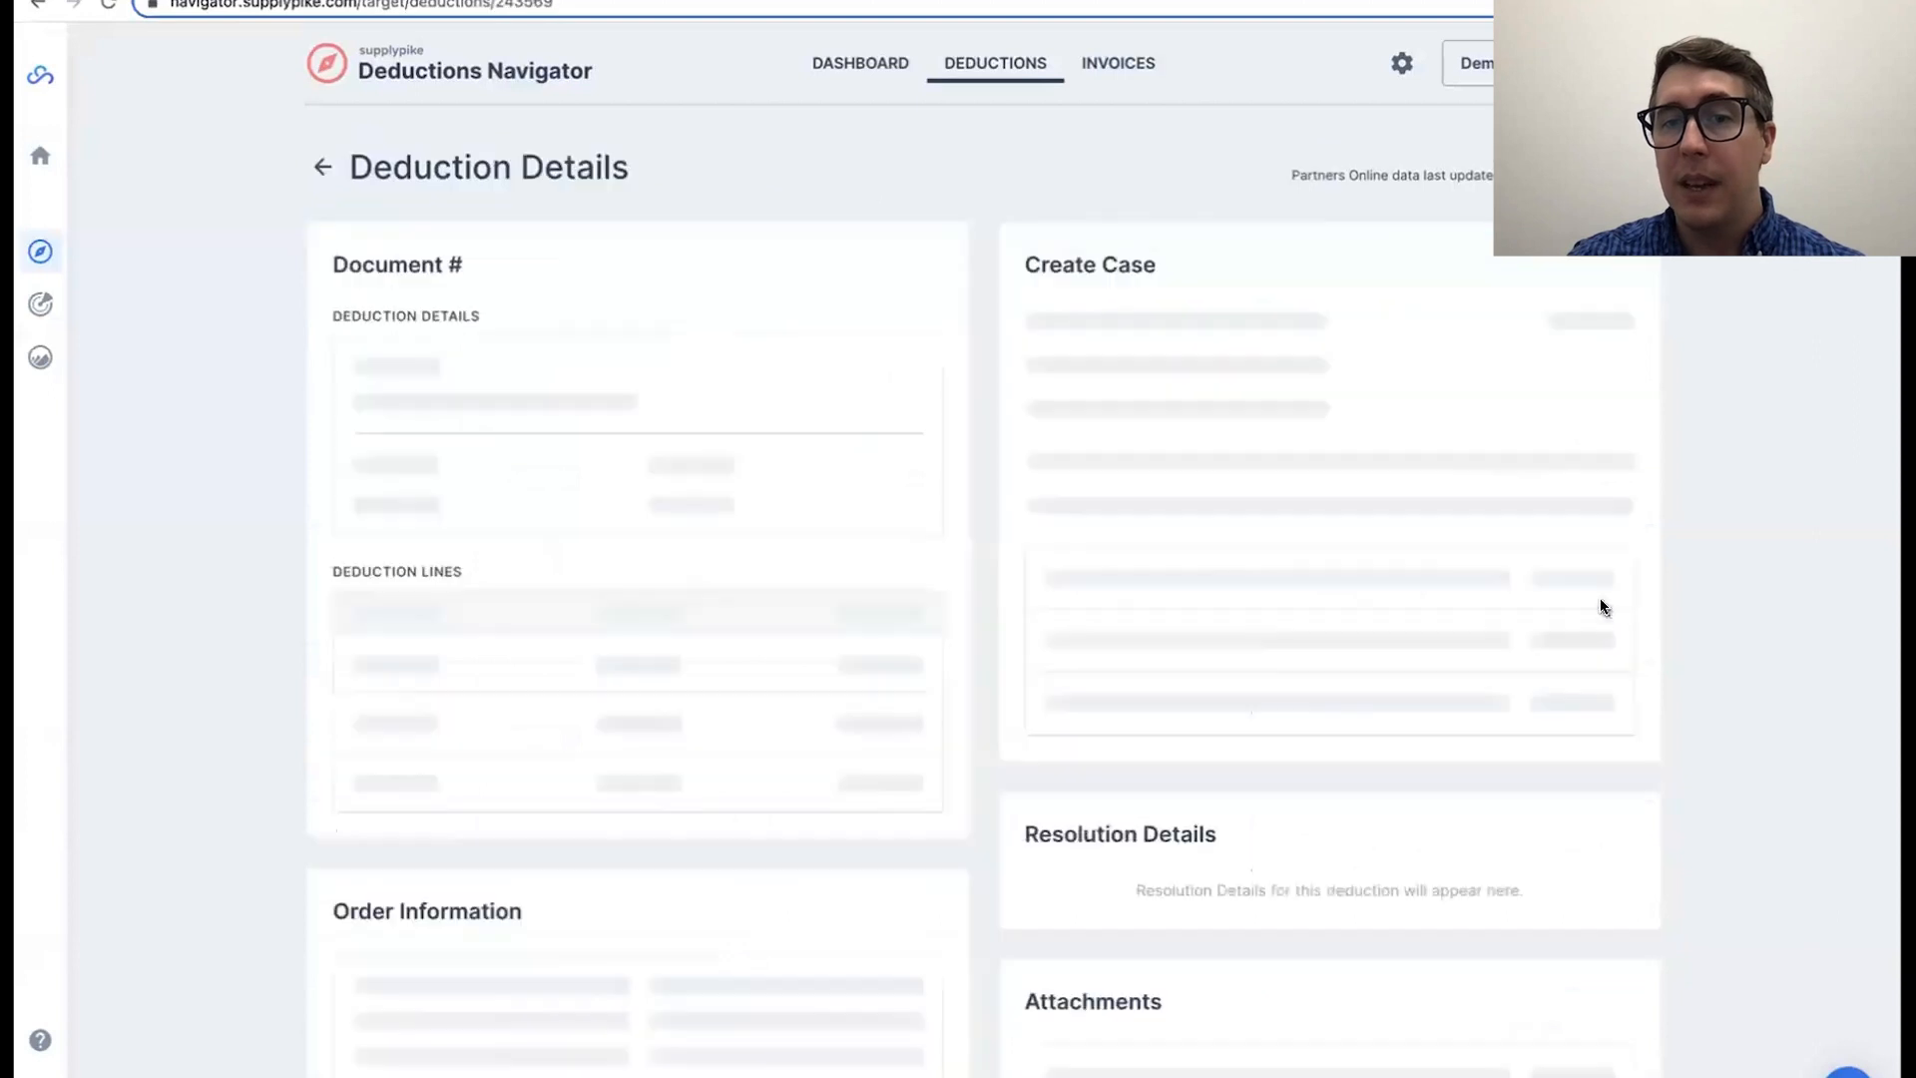
{"action": "left_click", "coordinate": [1410, 654]}
{"action": "type", "text": "Make sure to check page 5 of the BOL file"}
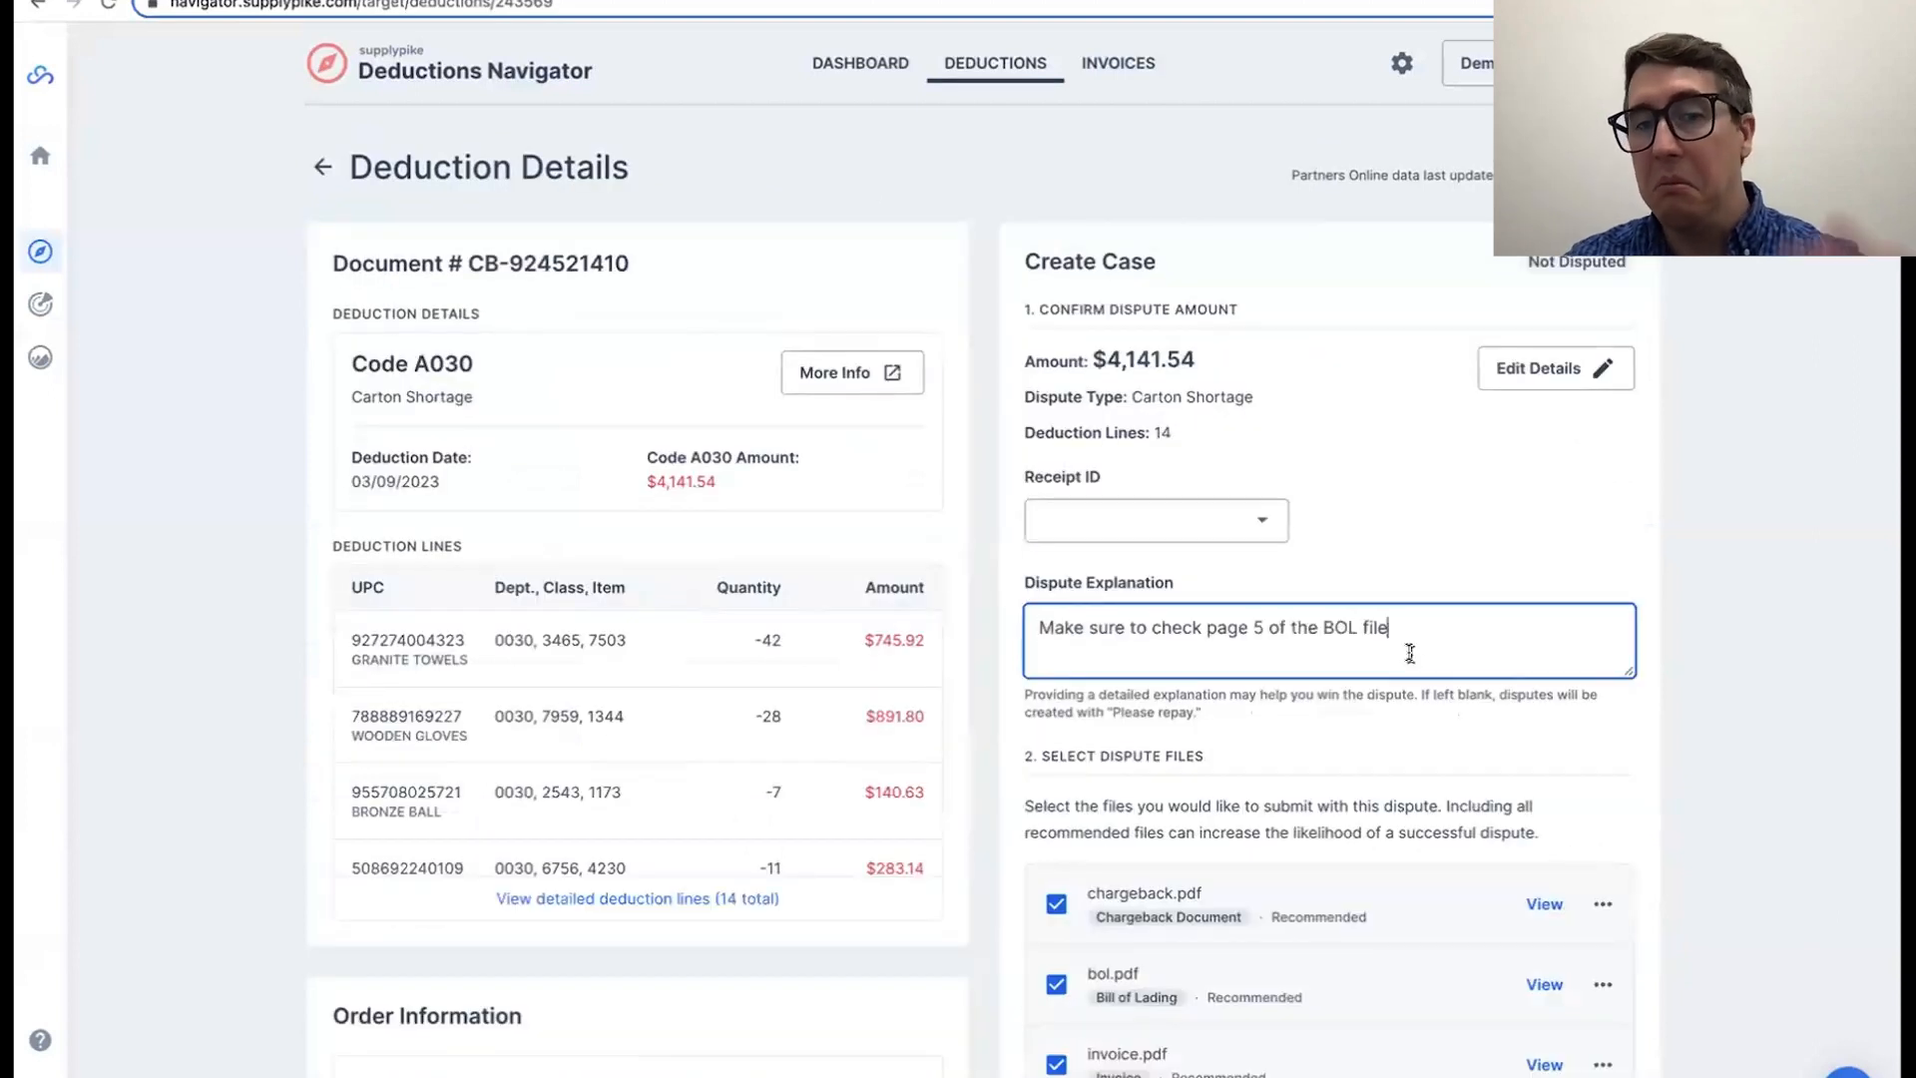
{"action": "scroll", "coordinate": [1687, 720], "scroll_direction": "down", "scroll_amount": 2}
{"action": "scroll", "coordinate": [1537, 822], "scroll_direction": "down", "scroll_amount": 2}
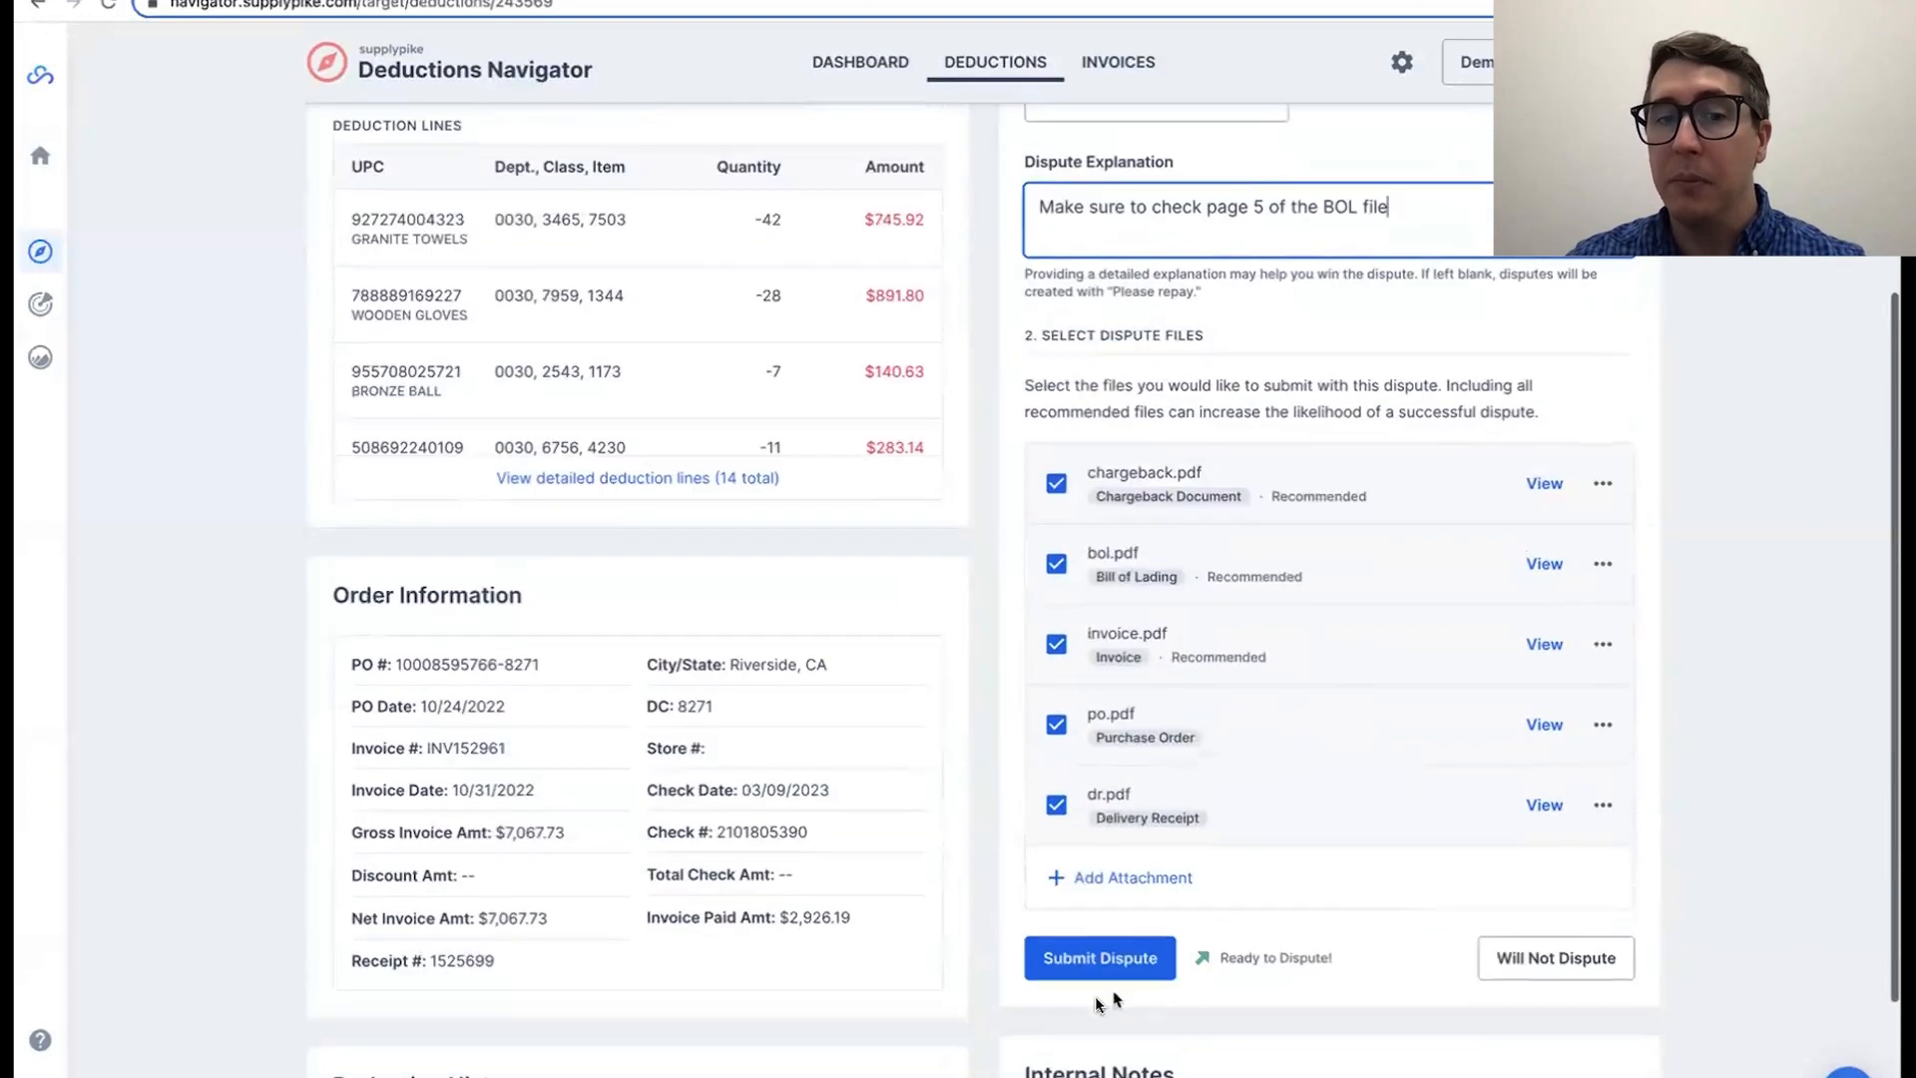
{"action": "left_click", "coordinate": [1103, 961]}
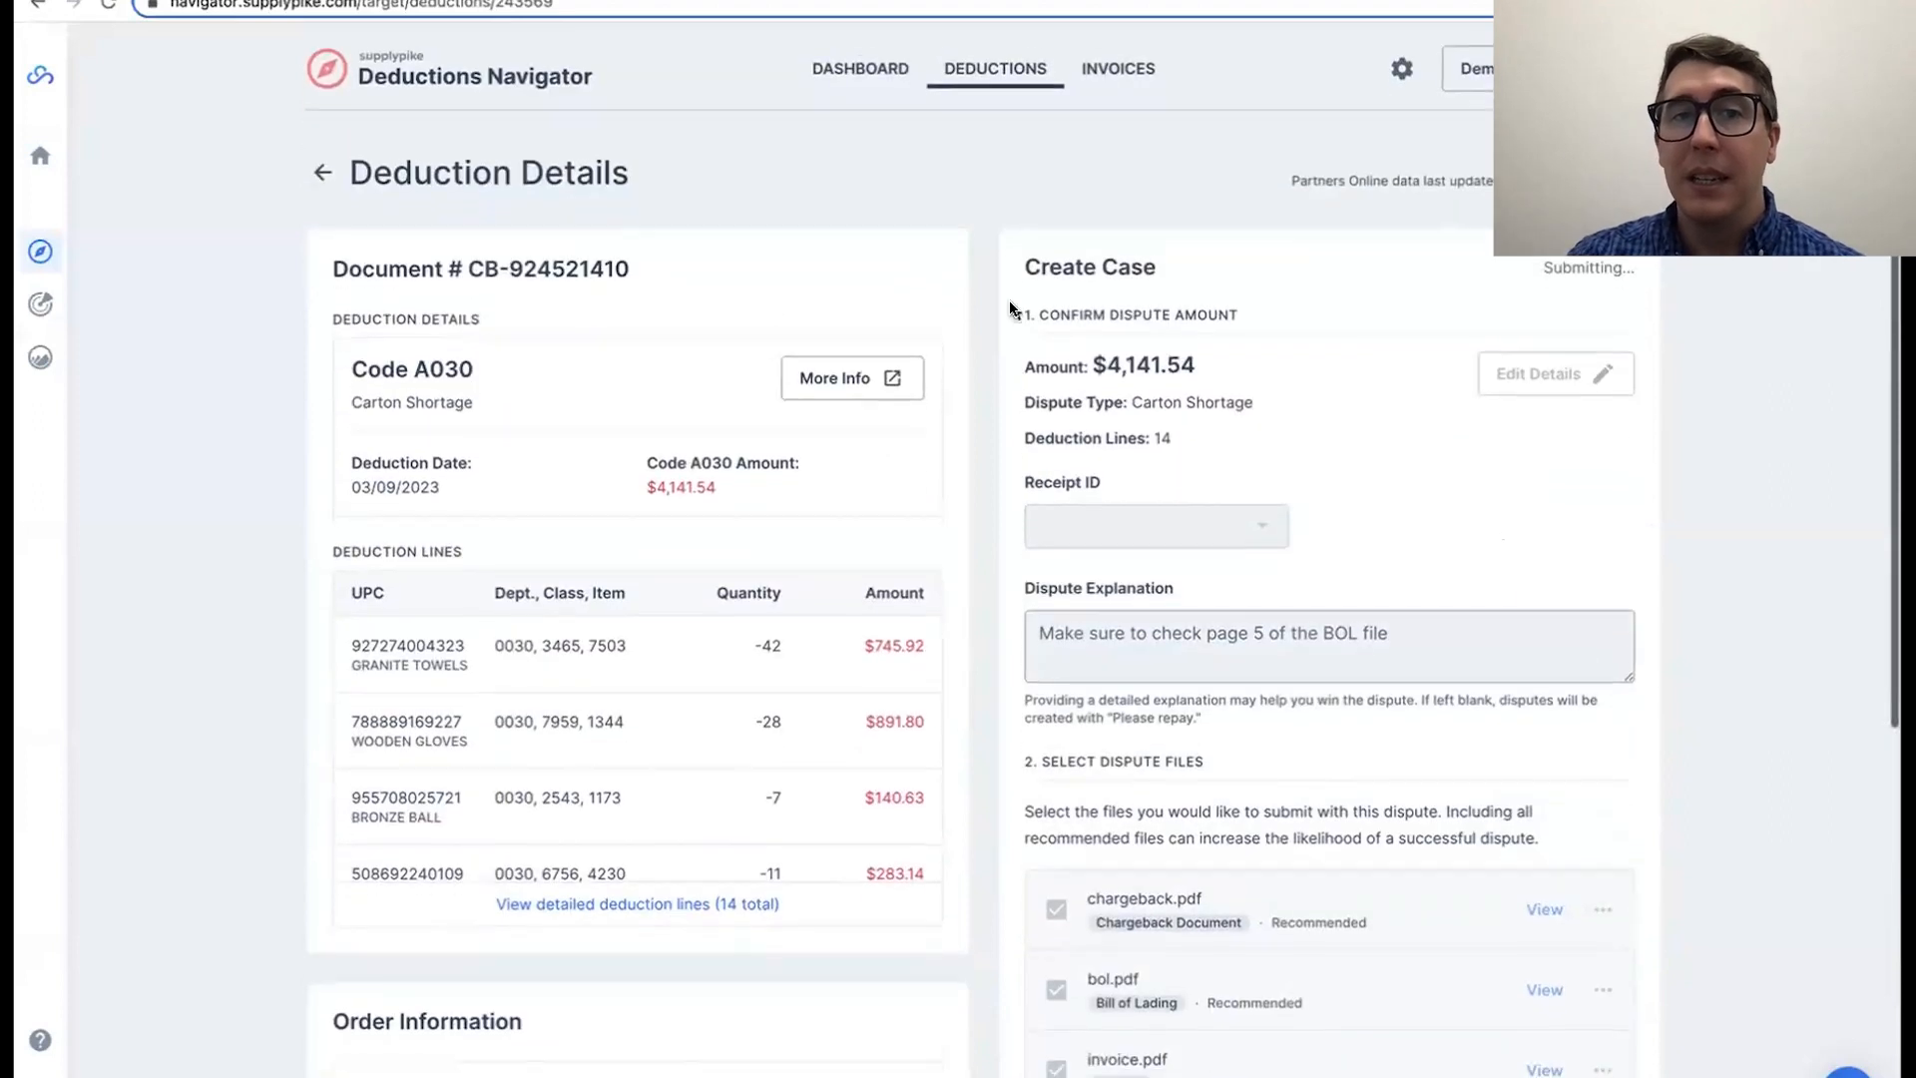
Step: Go back to the list, show all deductions, and filter them by the Paid and Approved statuses
{"action": "left_click", "coordinate": [321, 168]}
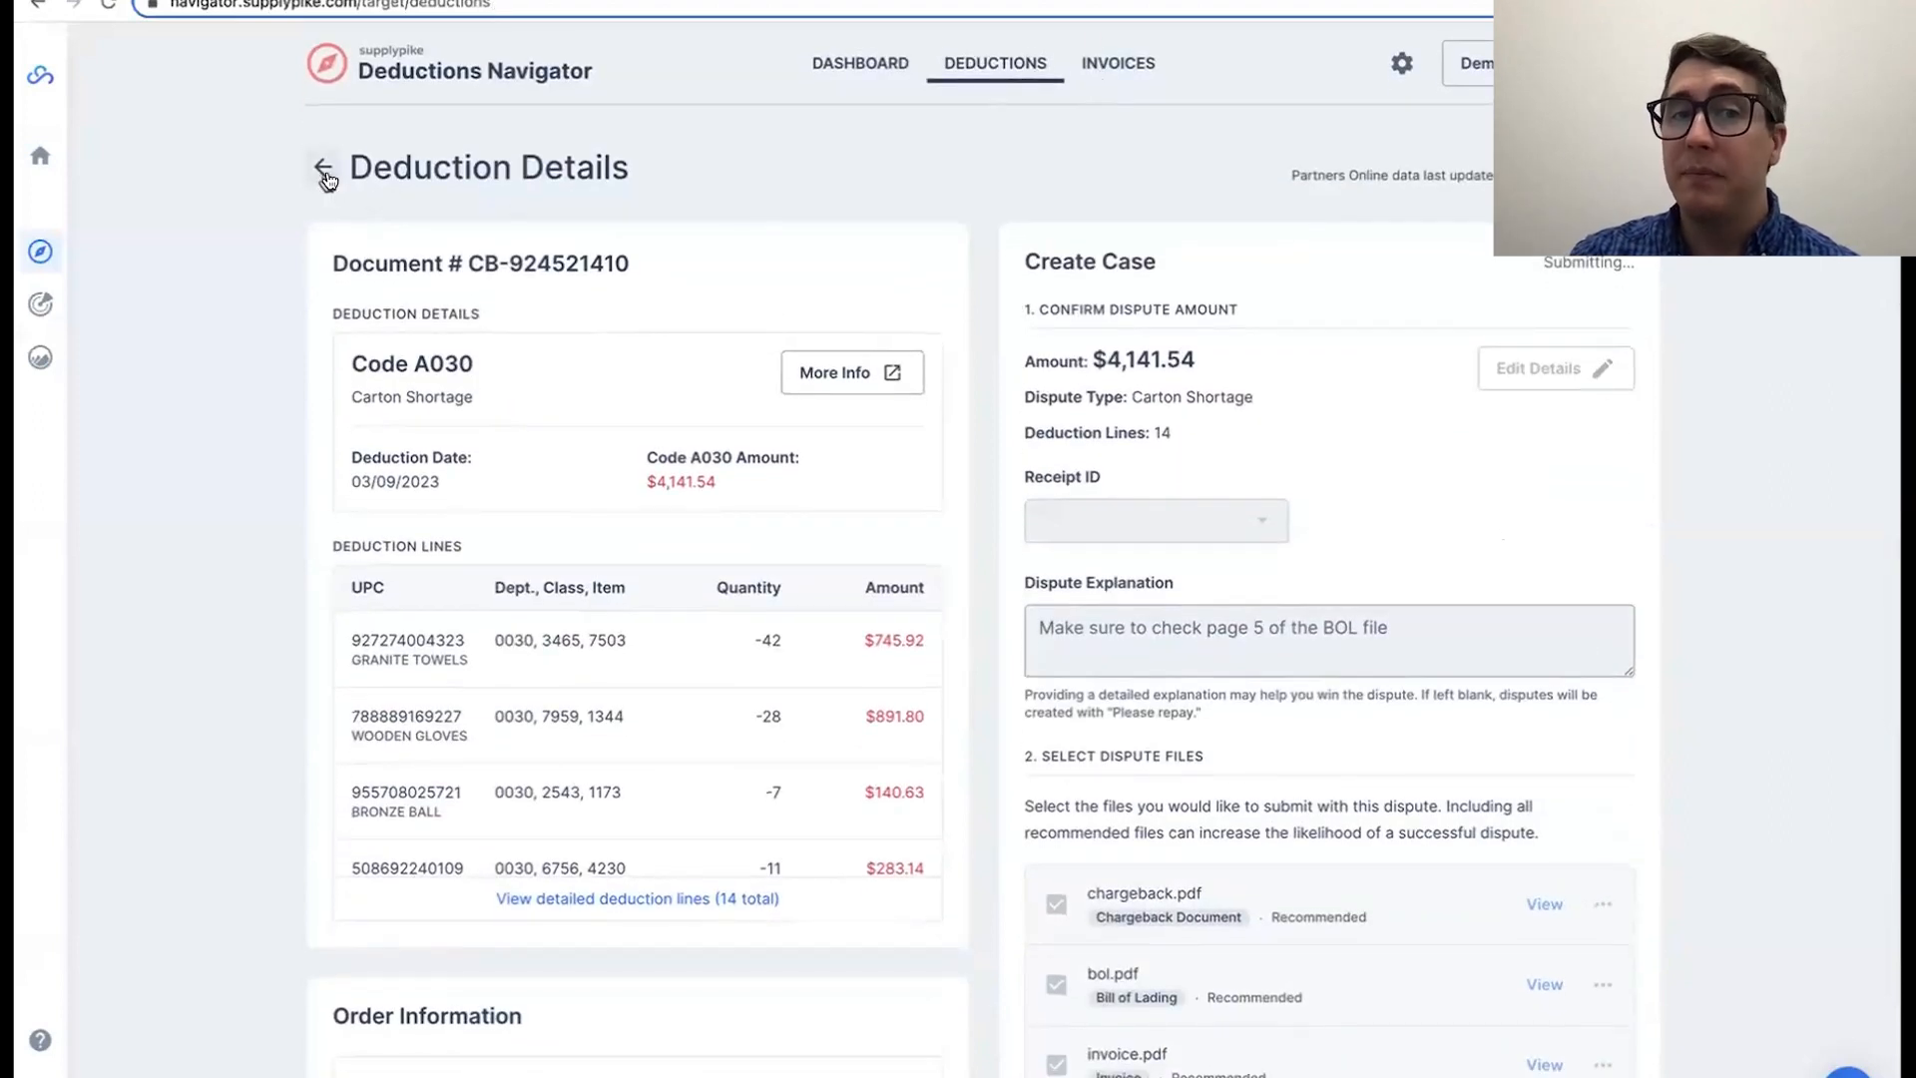
{"action": "left_click", "coordinate": [809, 202]}
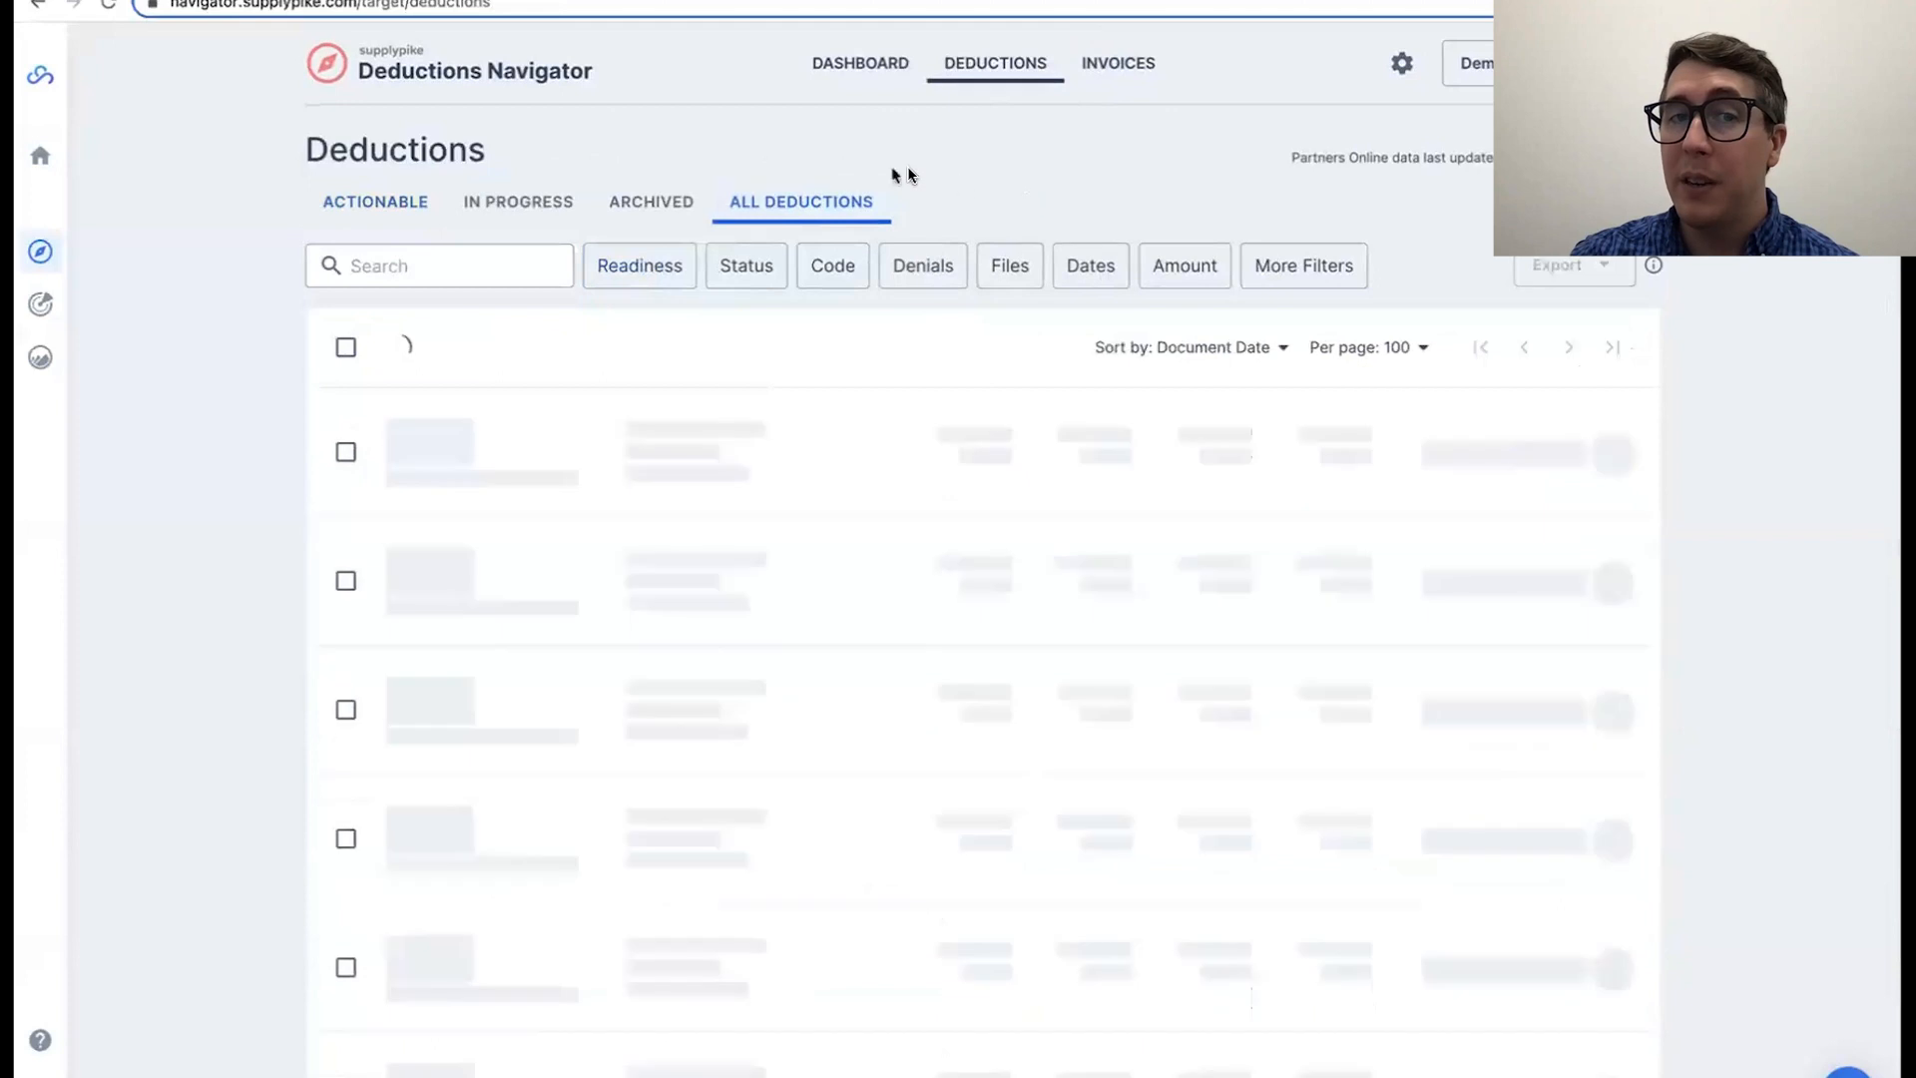
{"action": "left_click", "coordinate": [746, 272]}
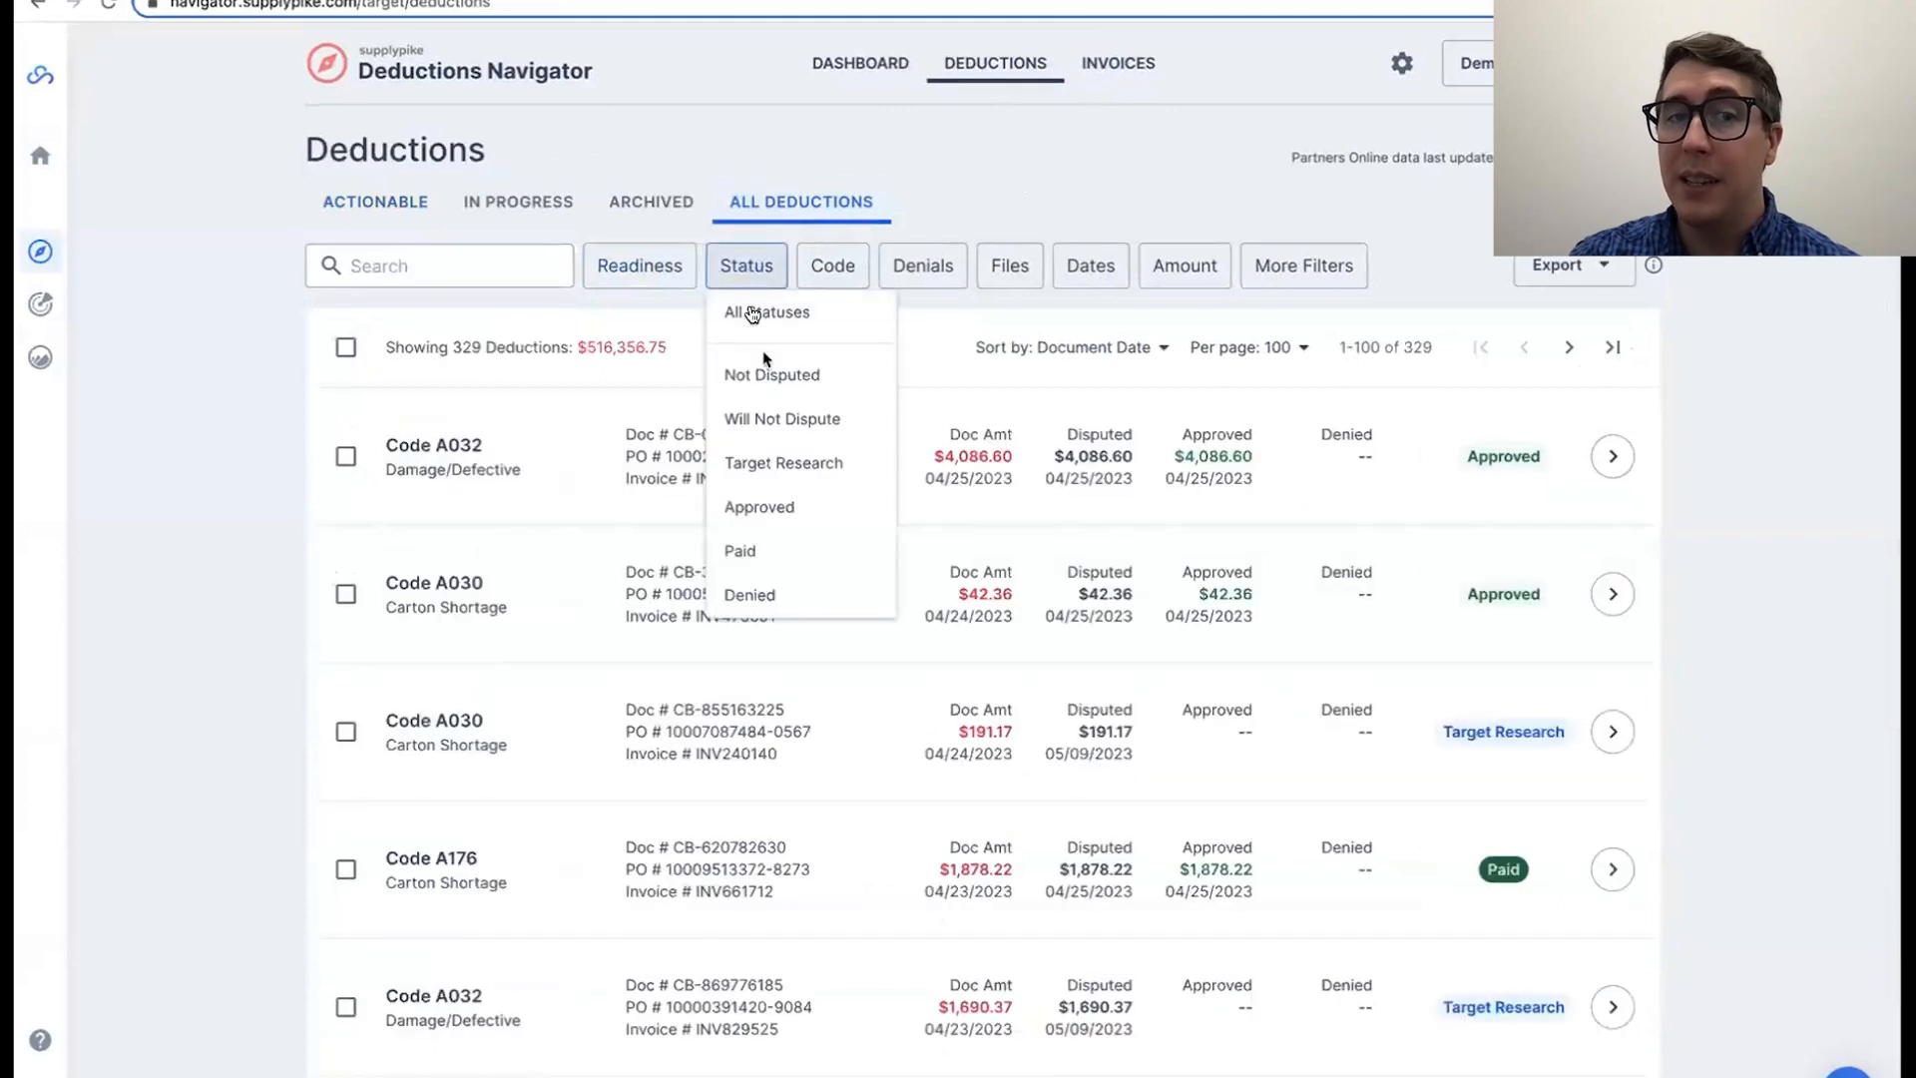
{"action": "left_click", "coordinate": [776, 550]}
{"action": "left_click", "coordinate": [814, 509]}
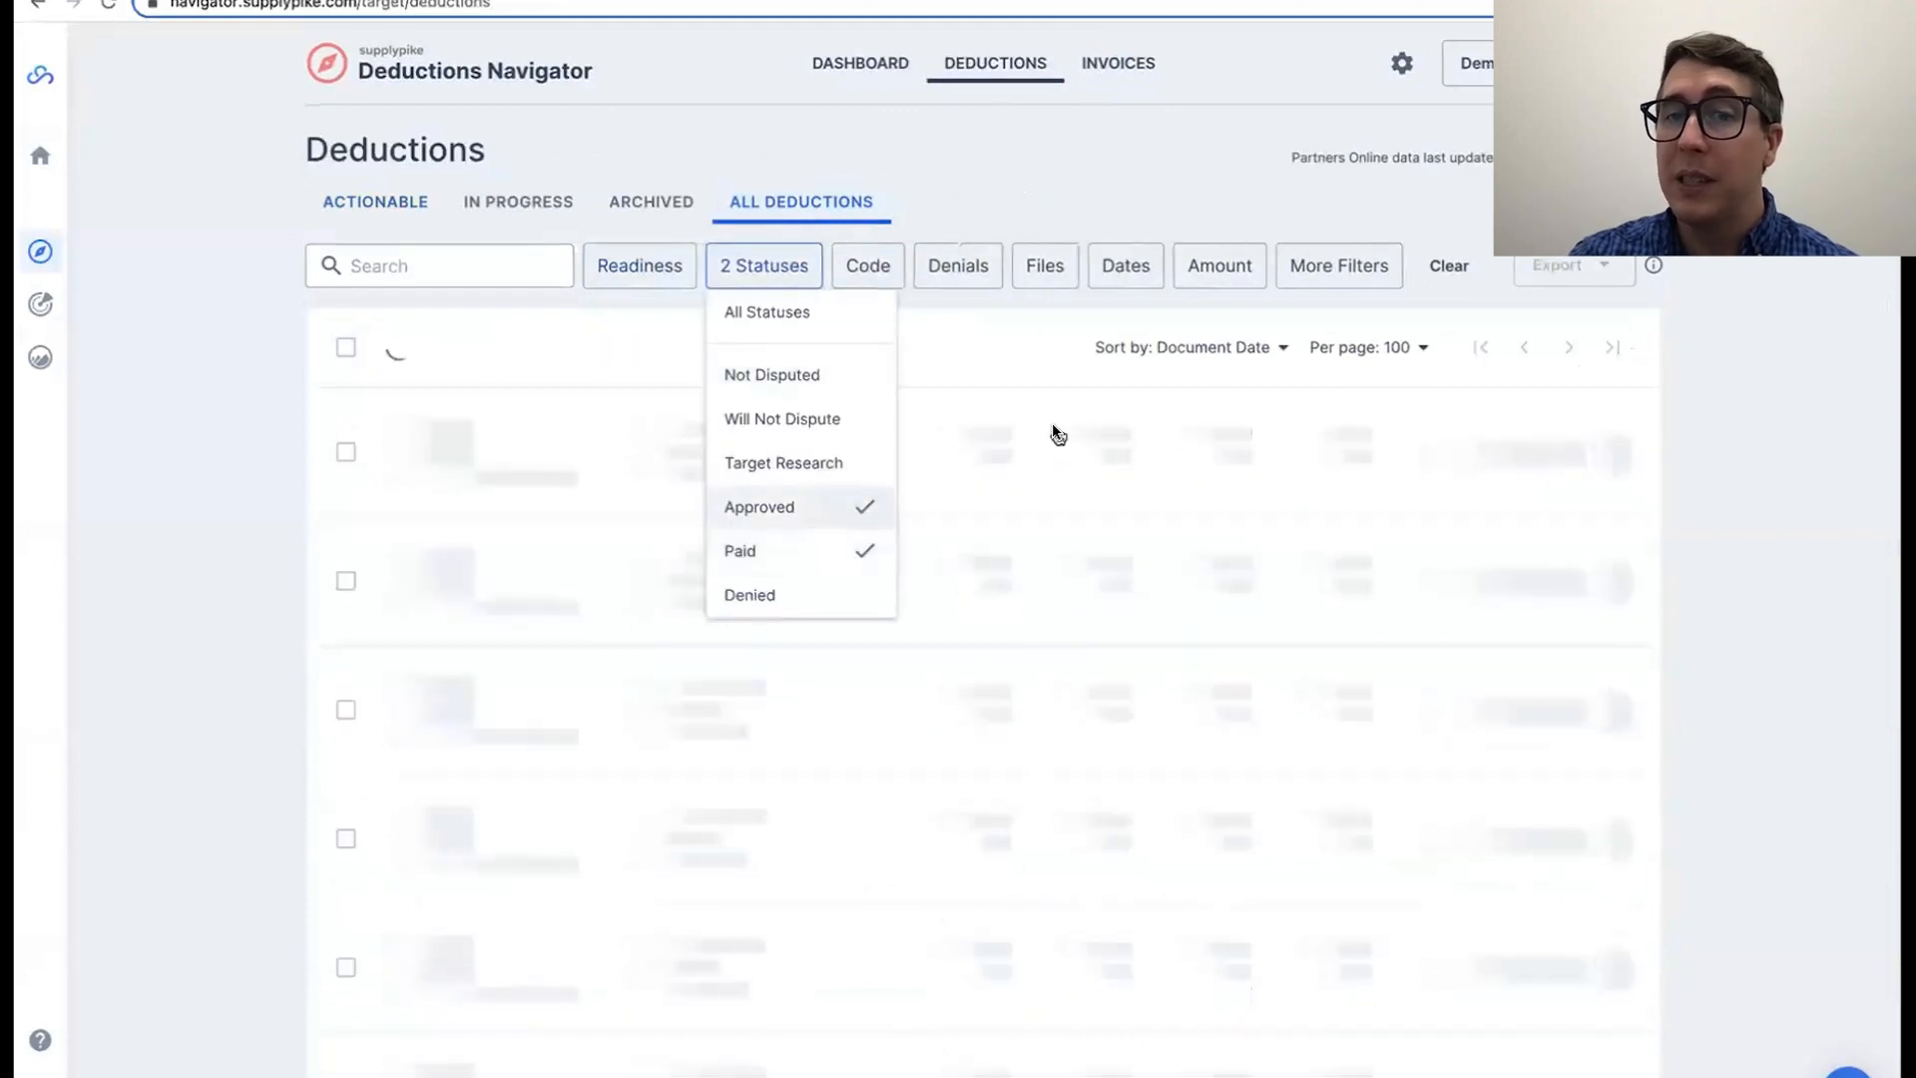
{"action": "left_click", "coordinate": [1664, 511]}
Step: Open the details of the paid Code A176 Carton Shortage deduction dated 04/23/2023
{"action": "left_click", "coordinate": [1614, 458]}
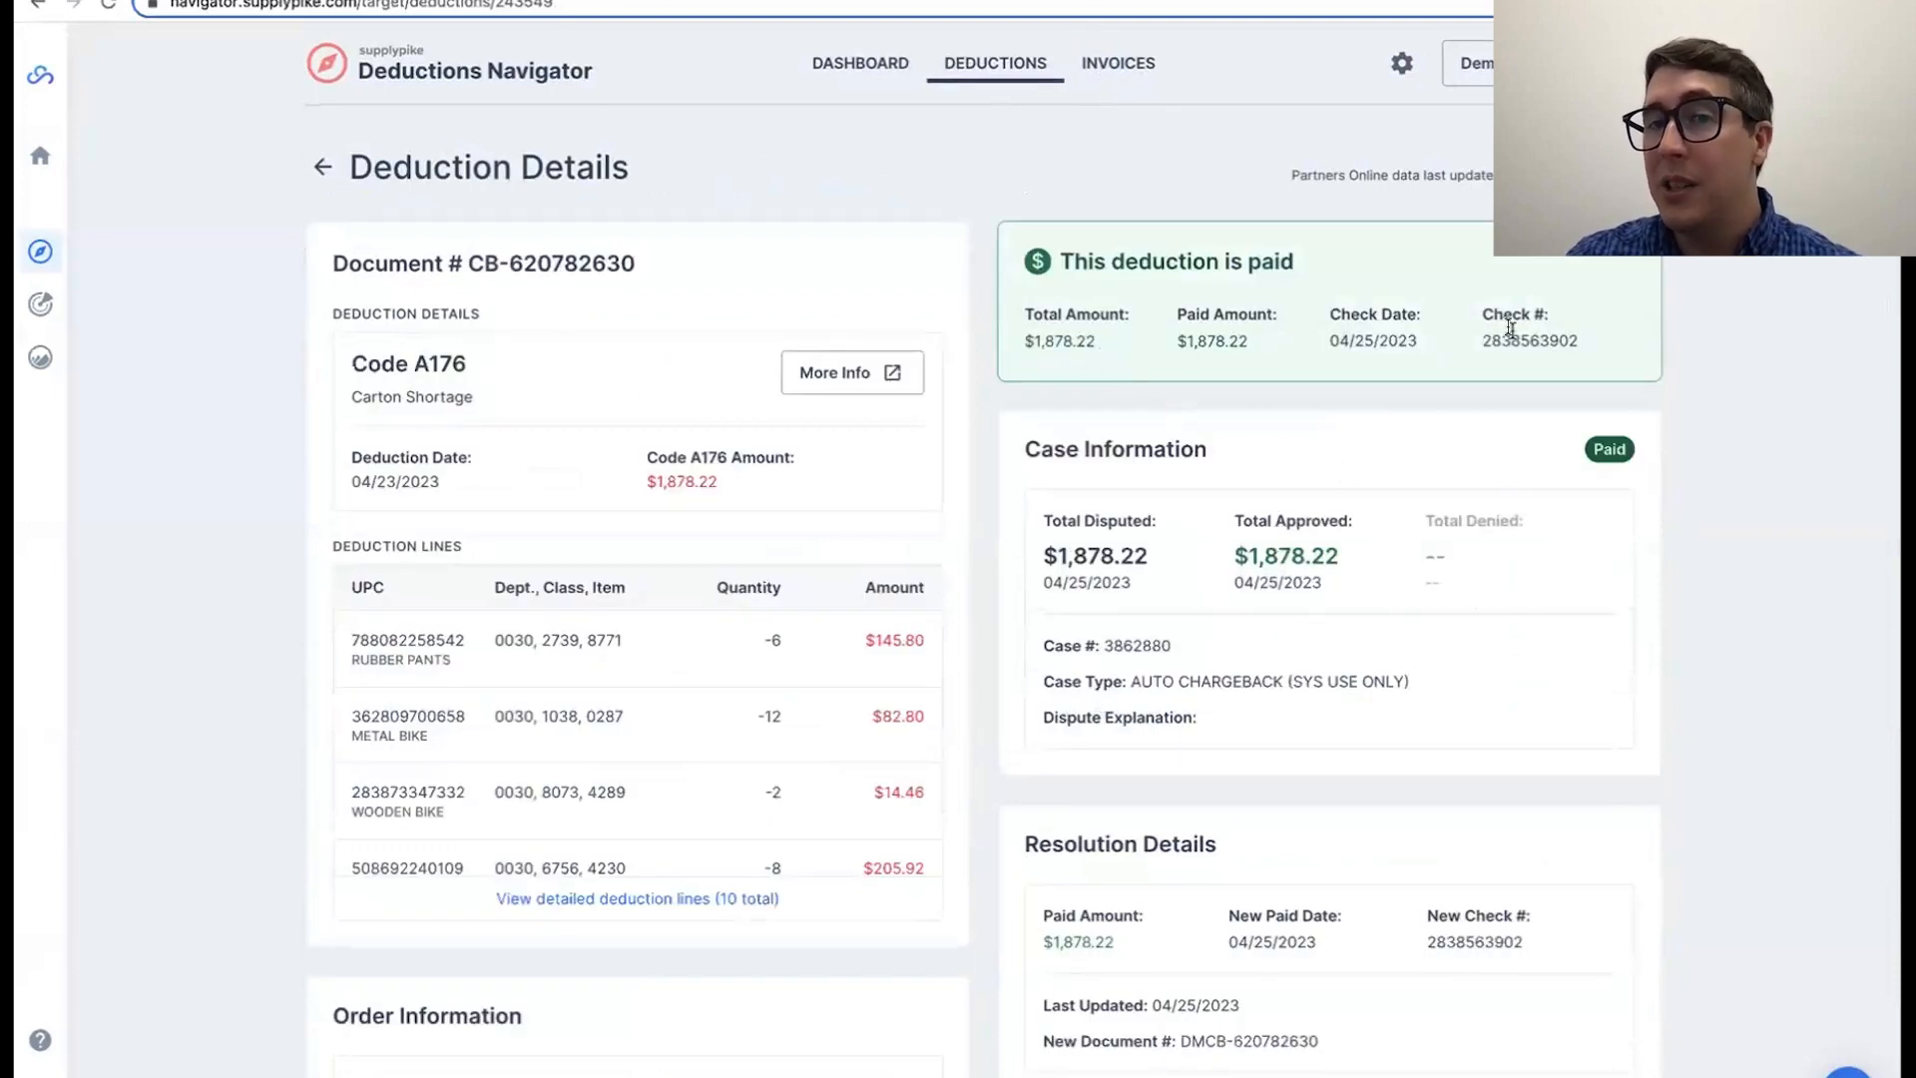
{"action": "double_click", "coordinate": [1382, 336]}
{"action": "left_click", "coordinate": [1372, 344]}
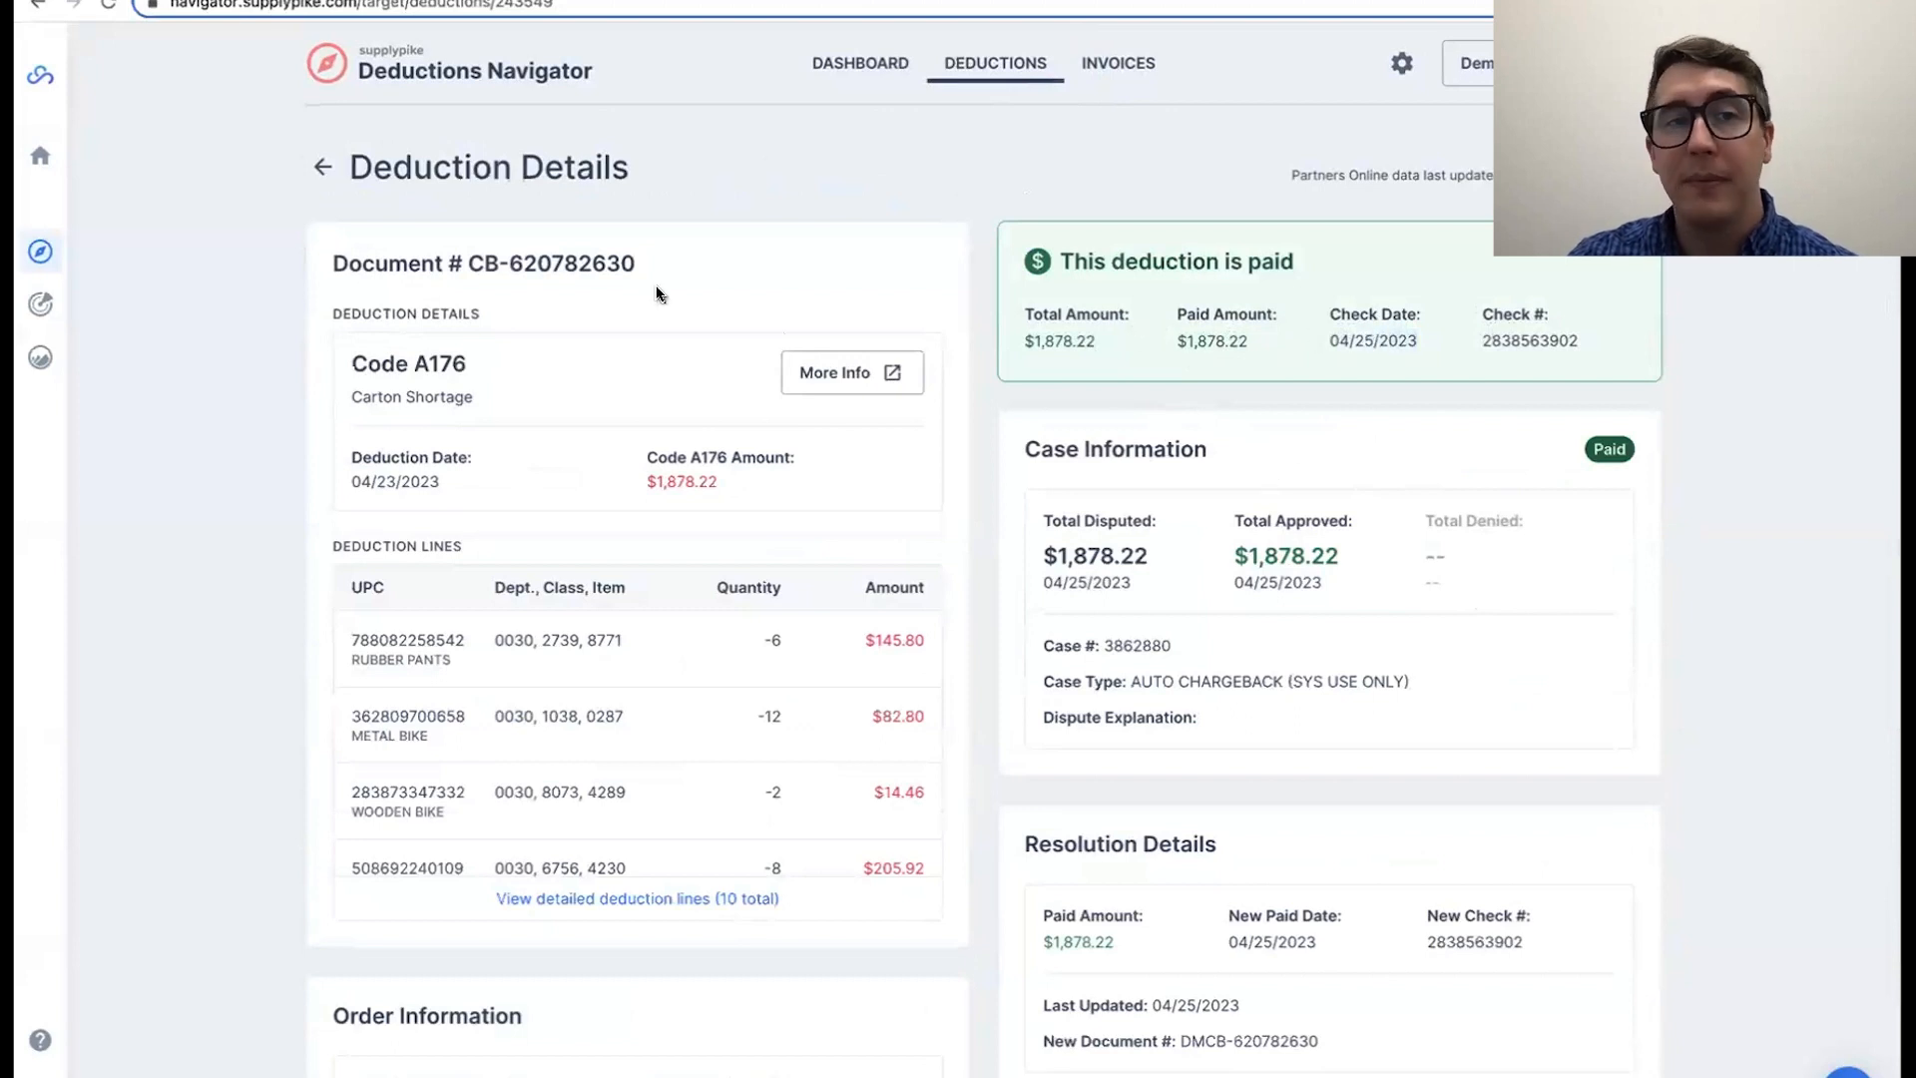
Step: Open the details of the first past-due invoice among the actionable invoices, and return to the invoice list
{"action": "left_click", "coordinate": [1143, 61]}
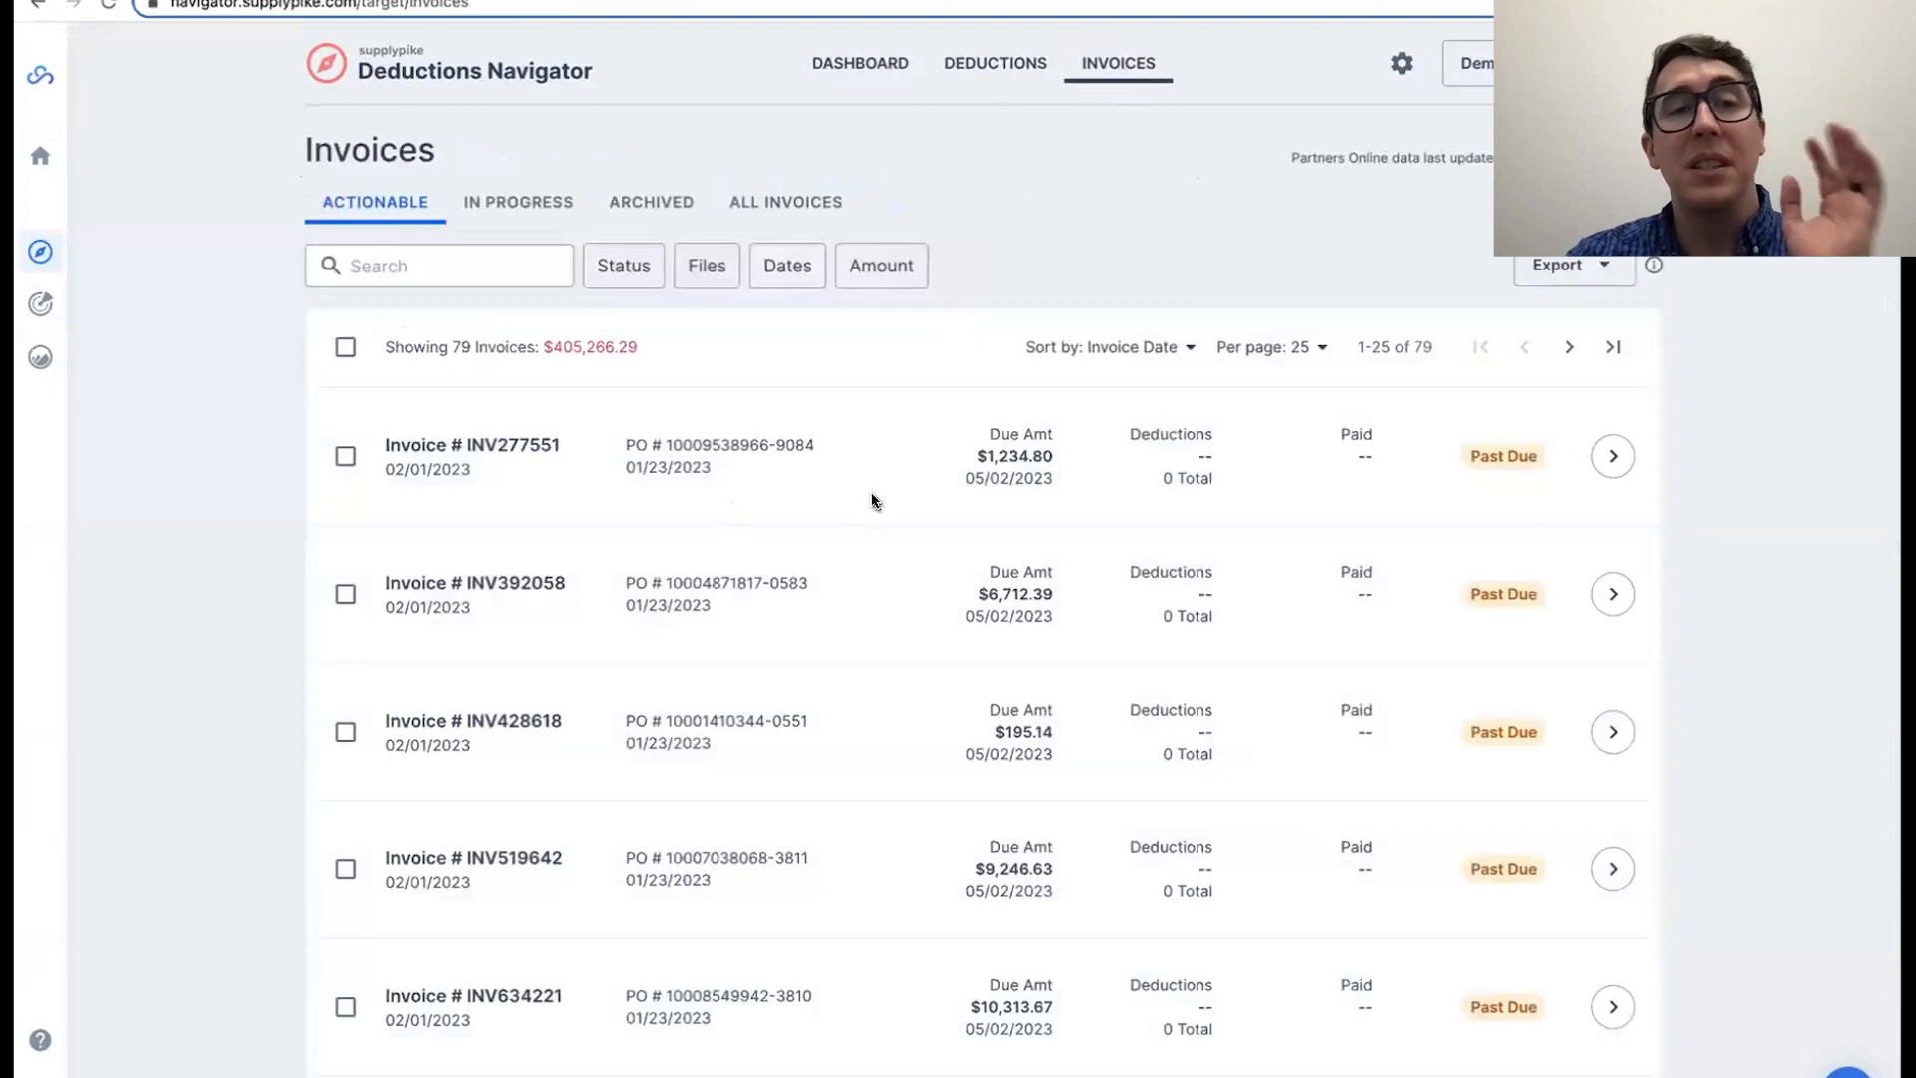
{"action": "left_click", "coordinate": [1613, 457]}
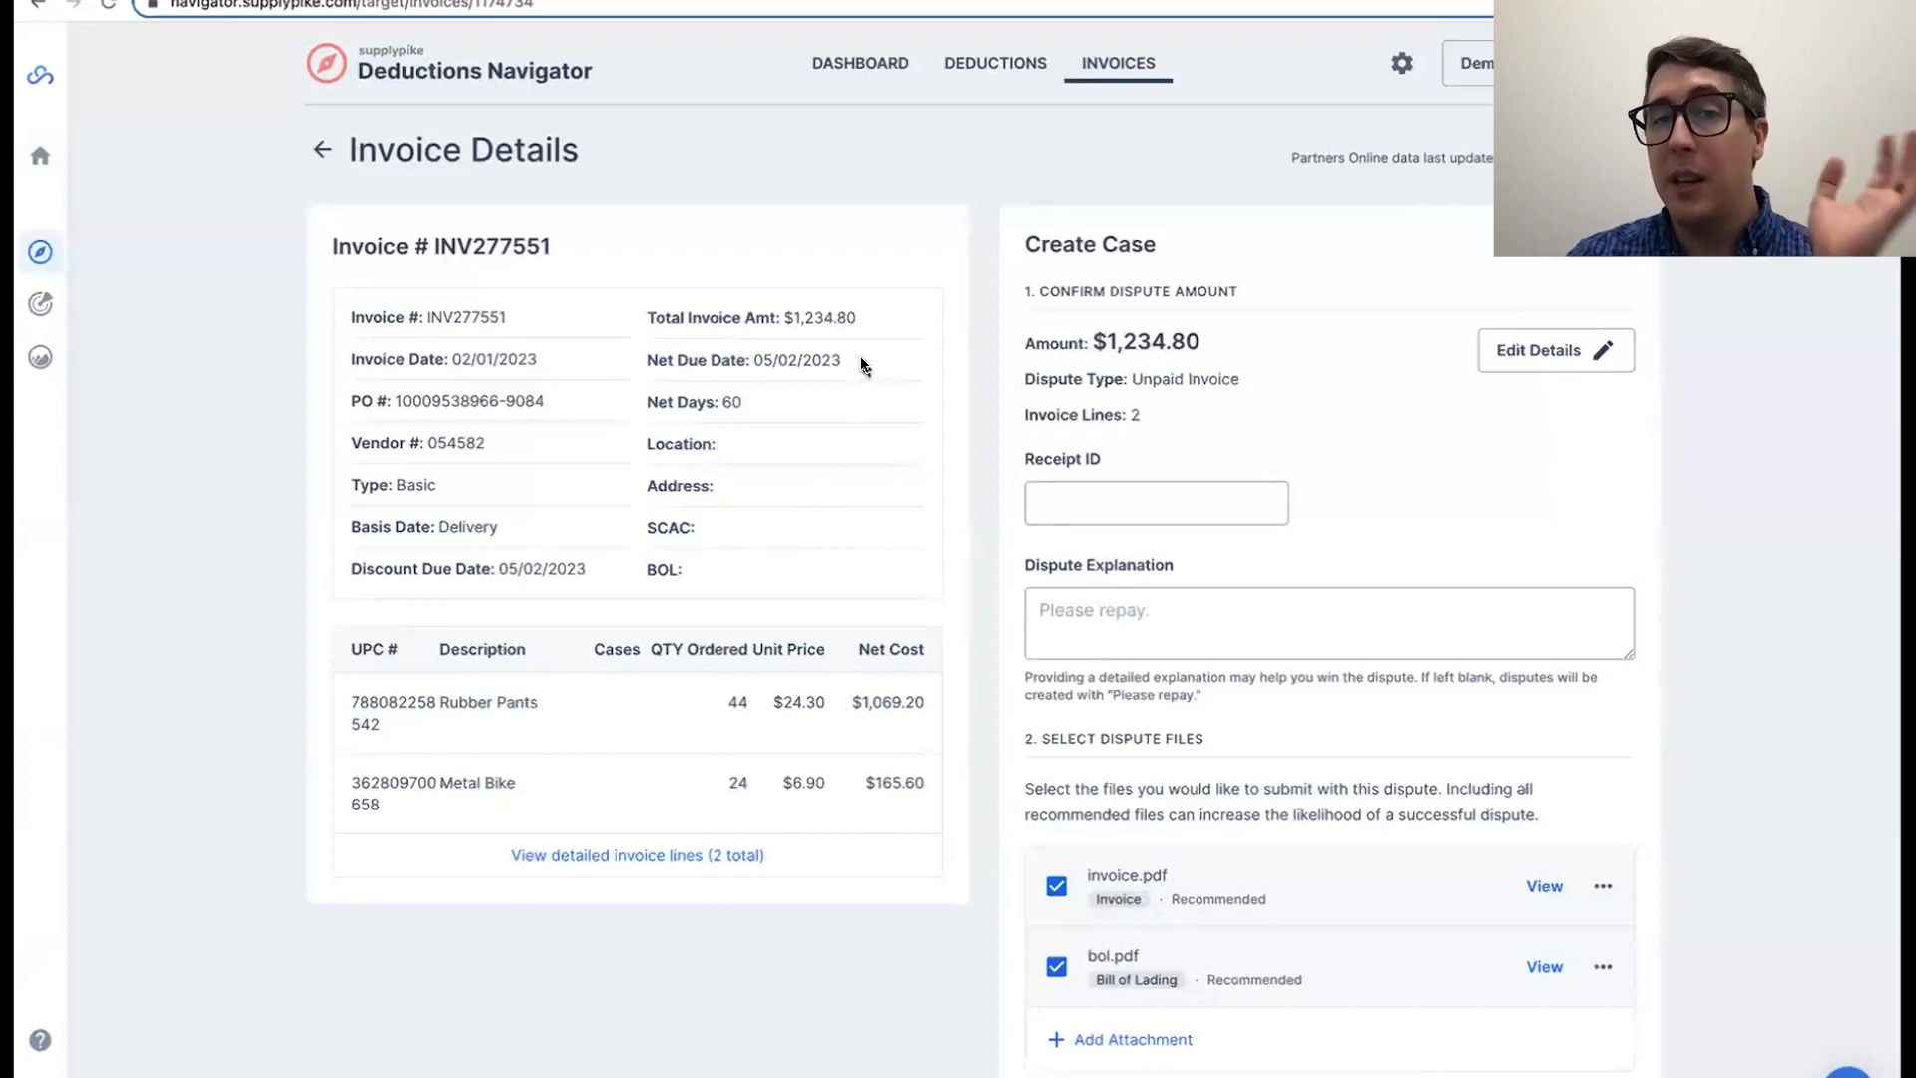
{"action": "left_click", "coordinate": [330, 150]}
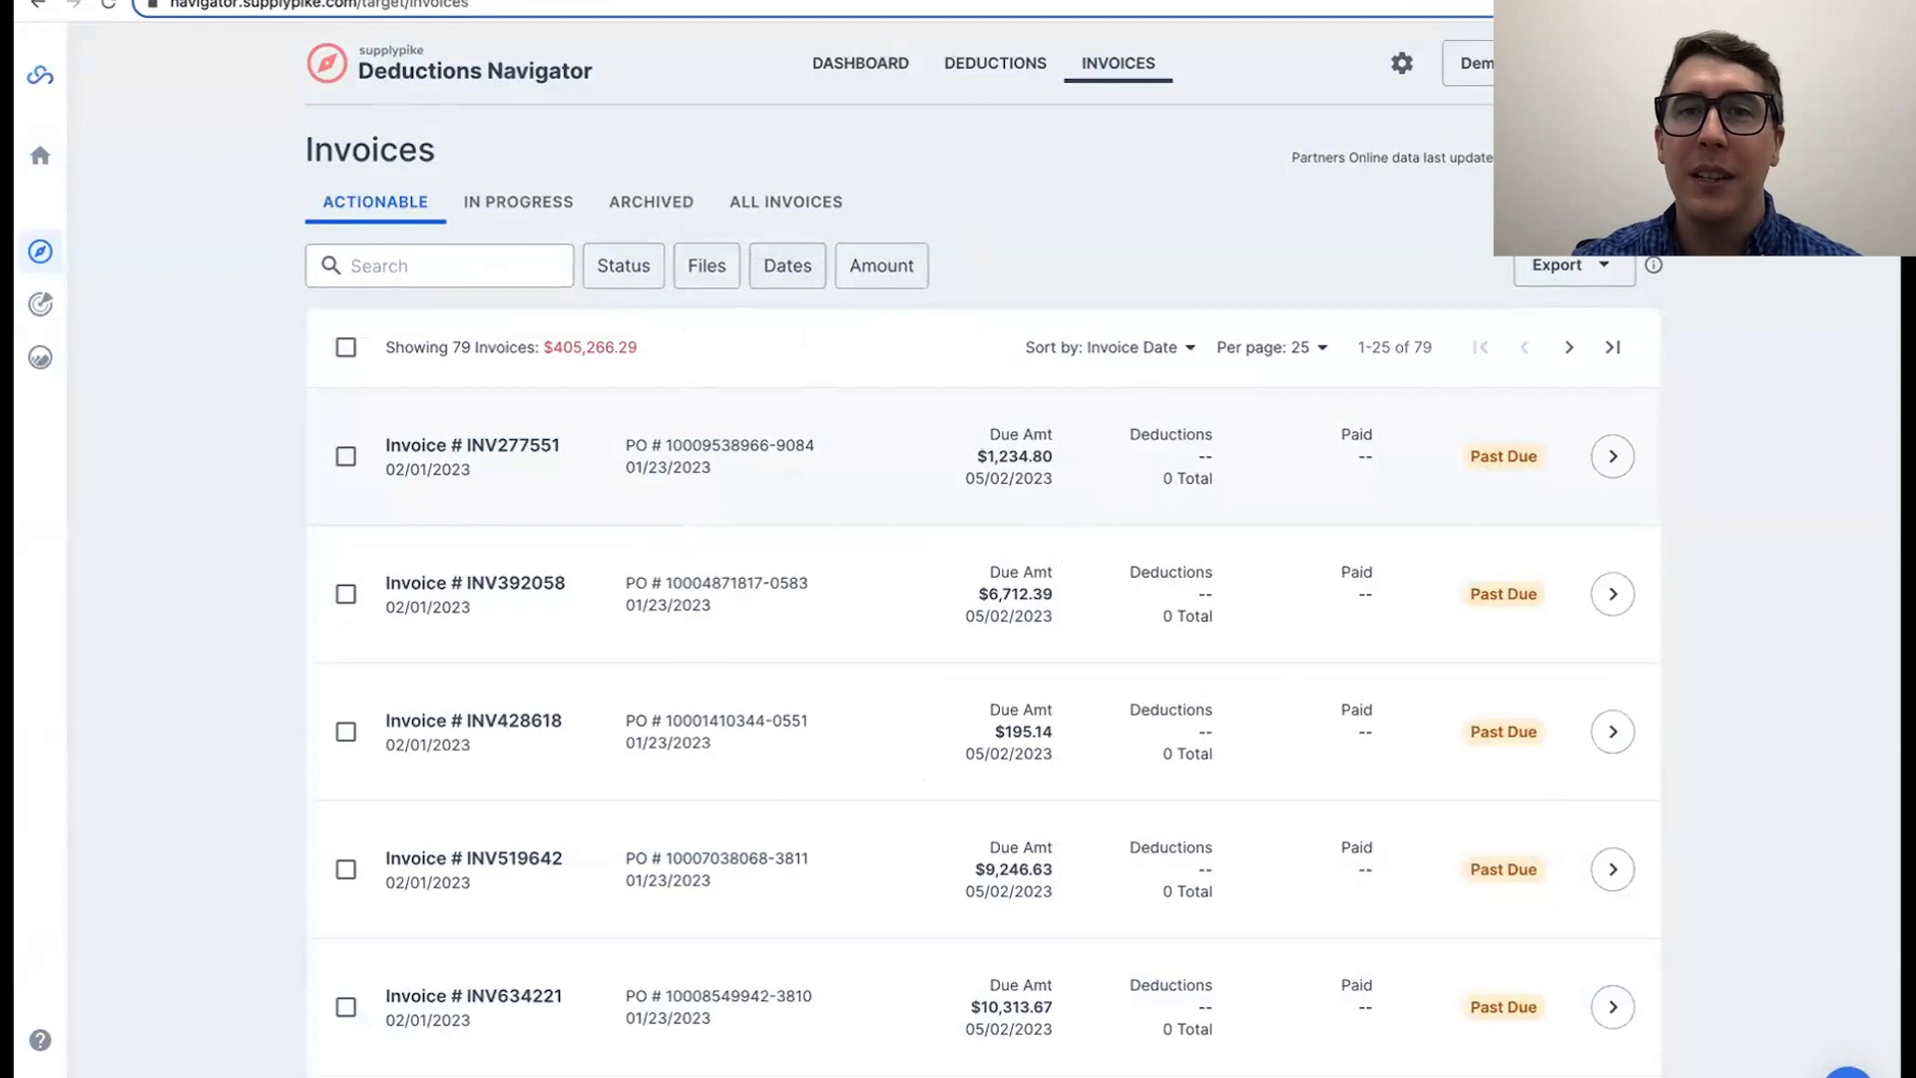
Step: Switch to the Google Slides presentation and start the slideshow from the "Contact Us!" slide
{"action": "left_click", "coordinate": [1148, 1]}
{"action": "left_click", "coordinate": [118, 973]}
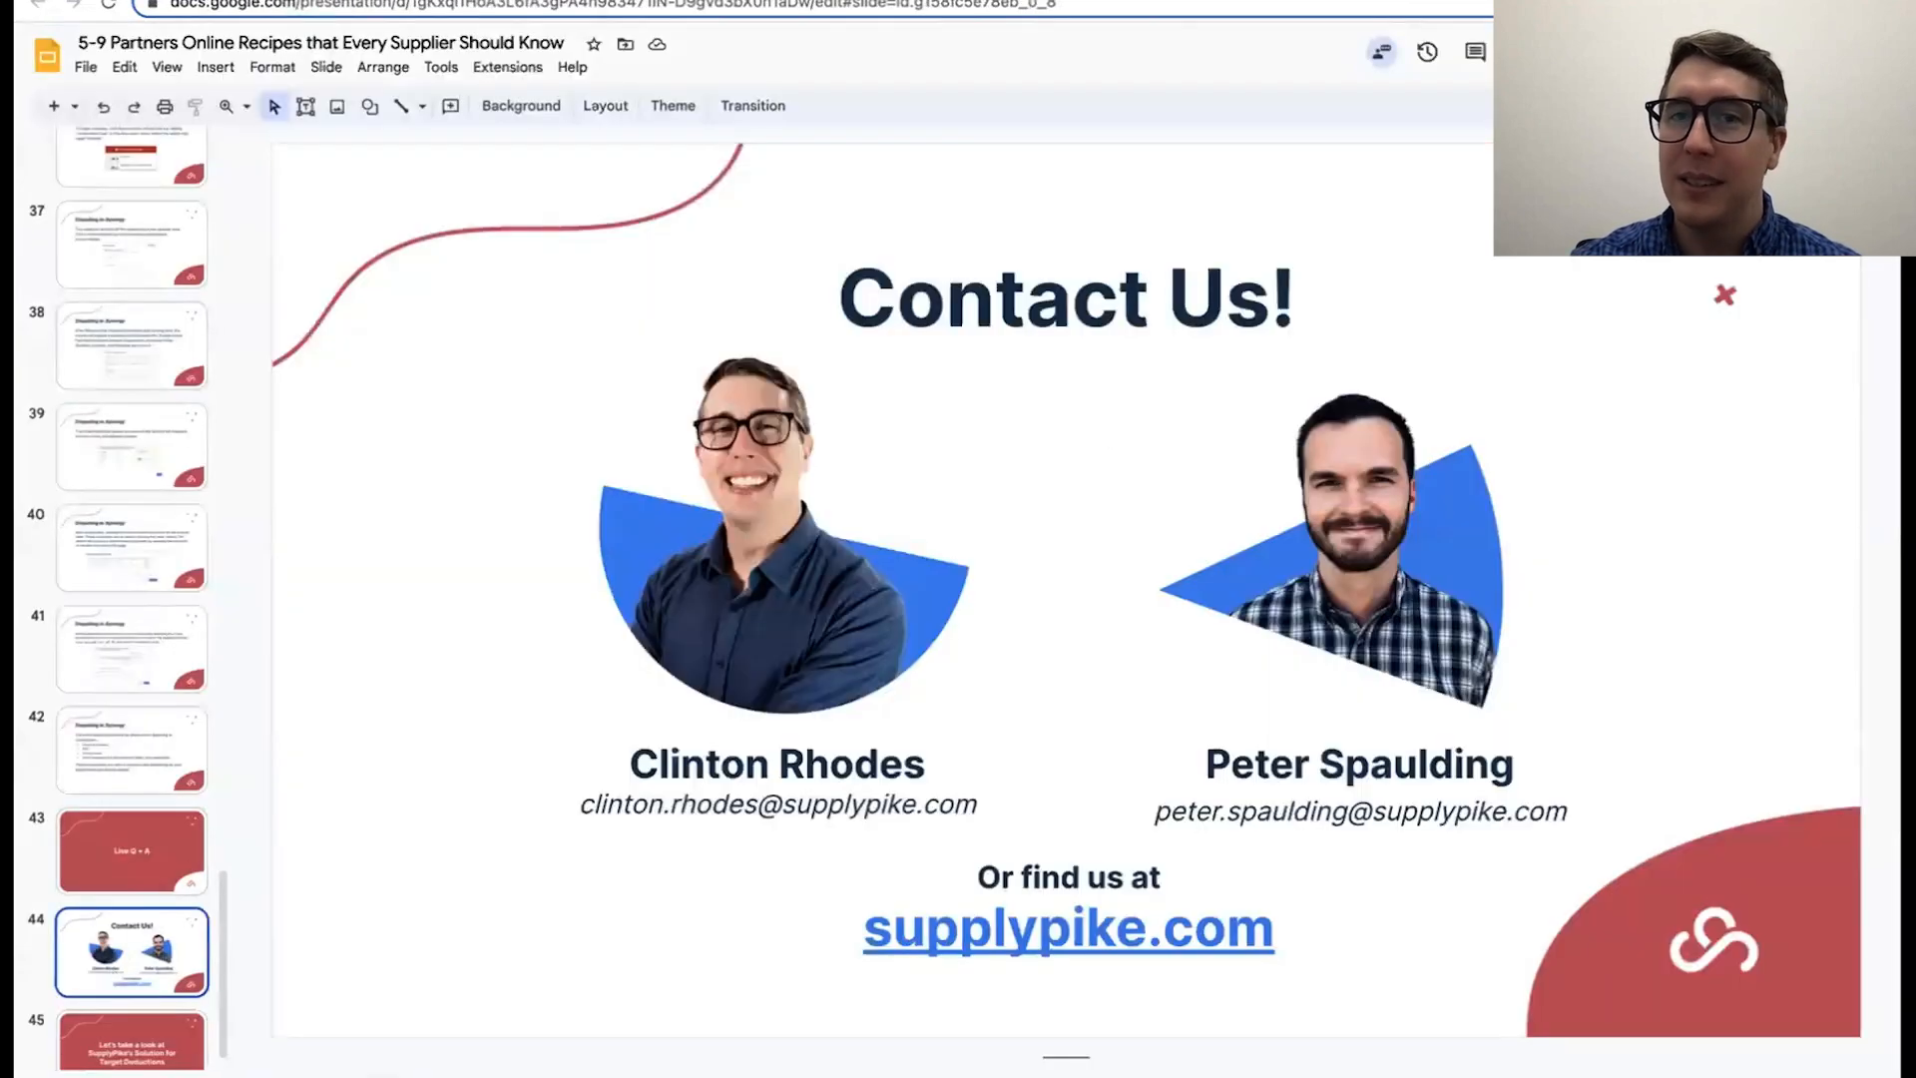
{"action": "left_click", "coordinate": [1633, 51]}
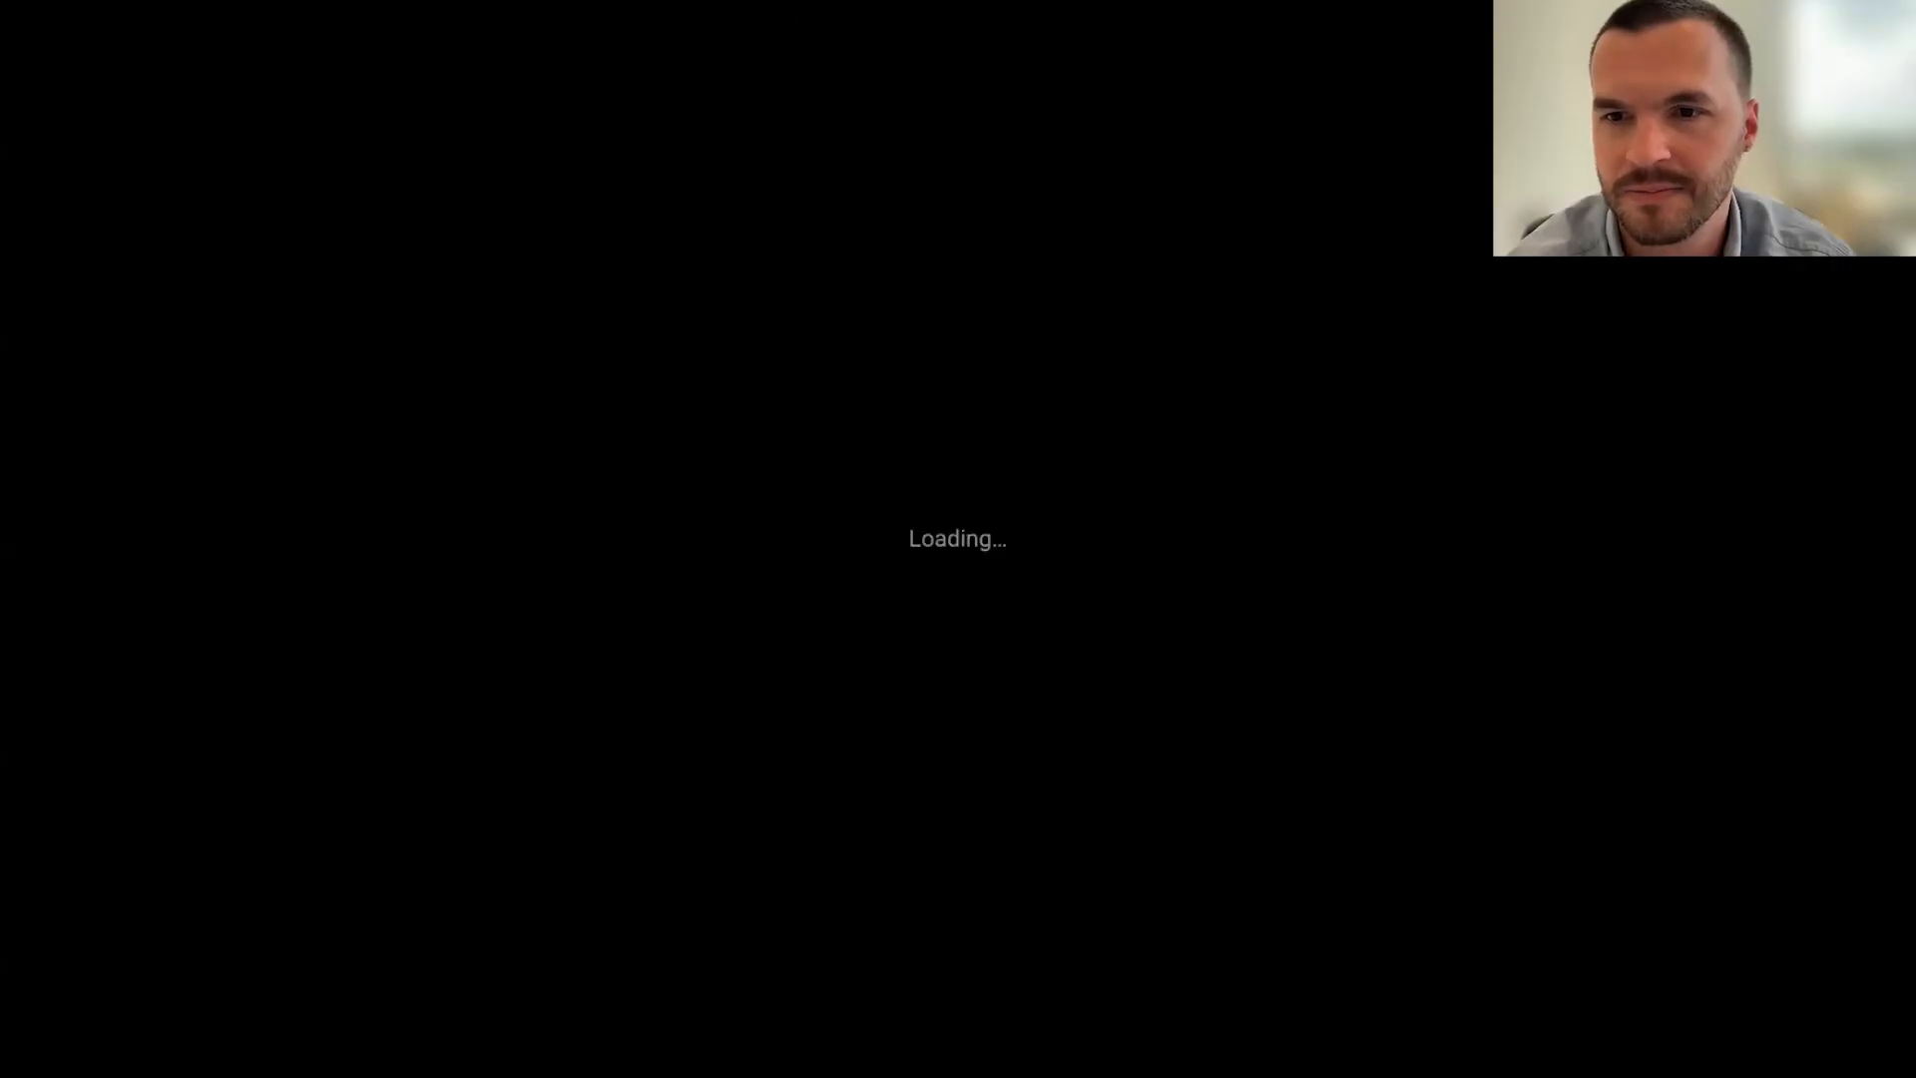